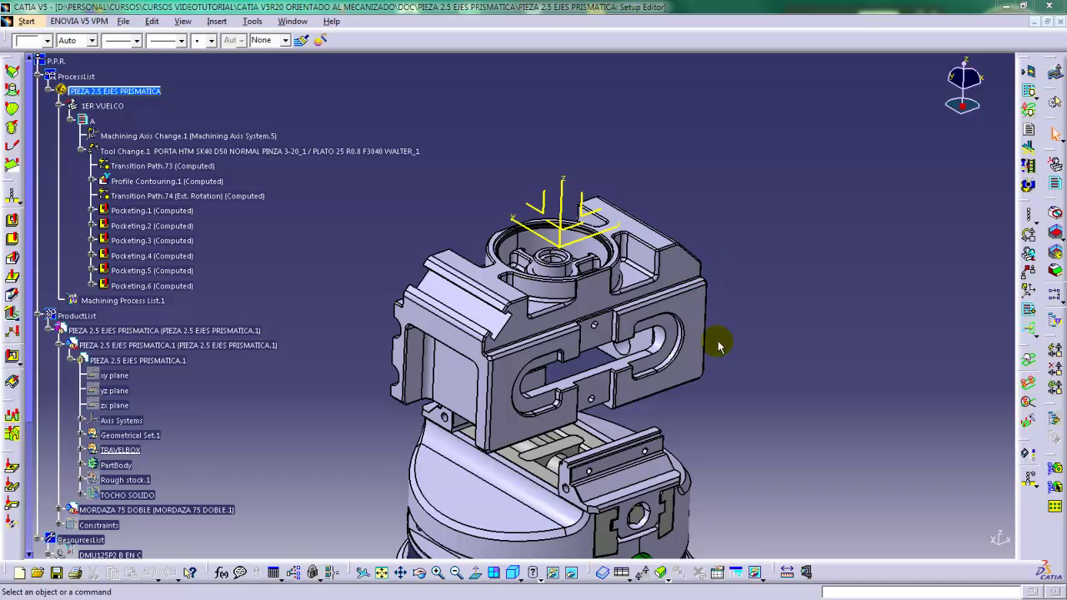
Open the Pocketing.6 operation for editing and set its tool path style to Inward helical
{"action": "middle_click_drag", "start_coordinate": [718, 346], "coordinate": [433, 389]}
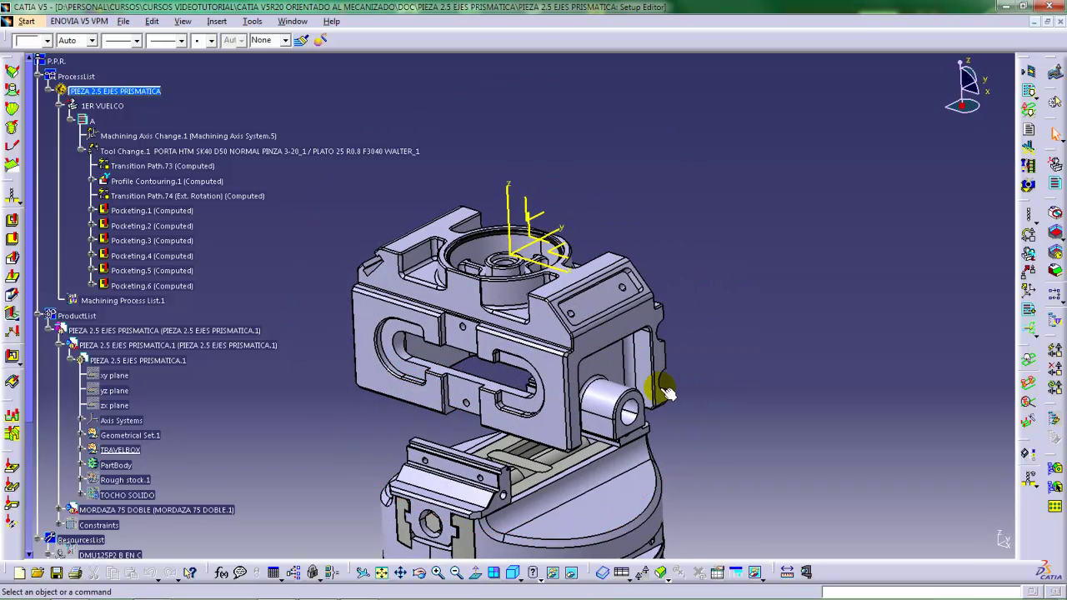
{"action": "middle_click_drag", "start_coordinate": [525, 361], "coordinate": [629, 354]}
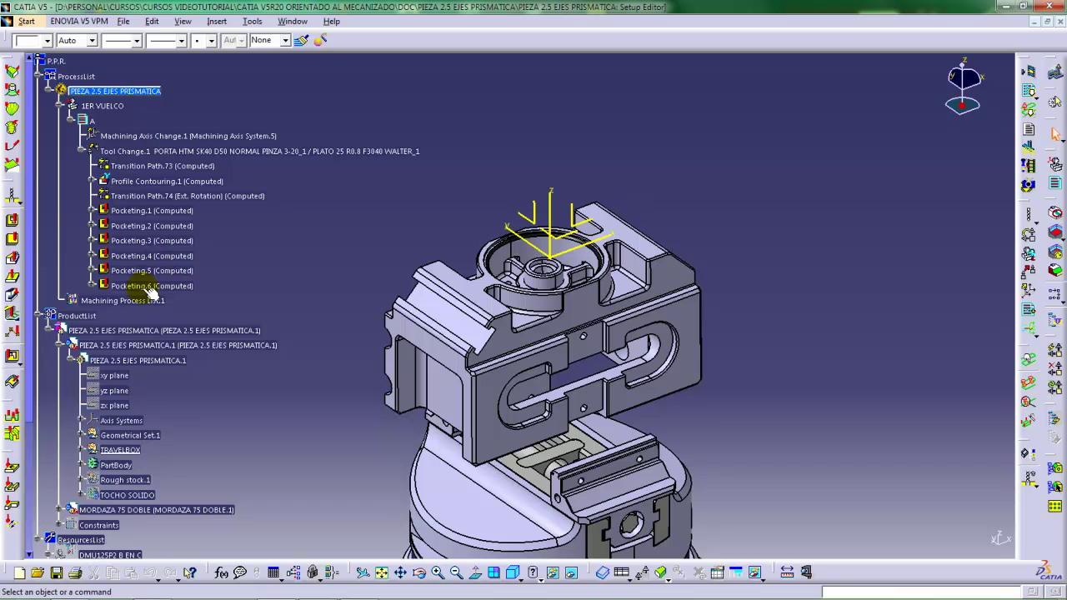
{"action": "left_click", "coordinate": [142, 287]}
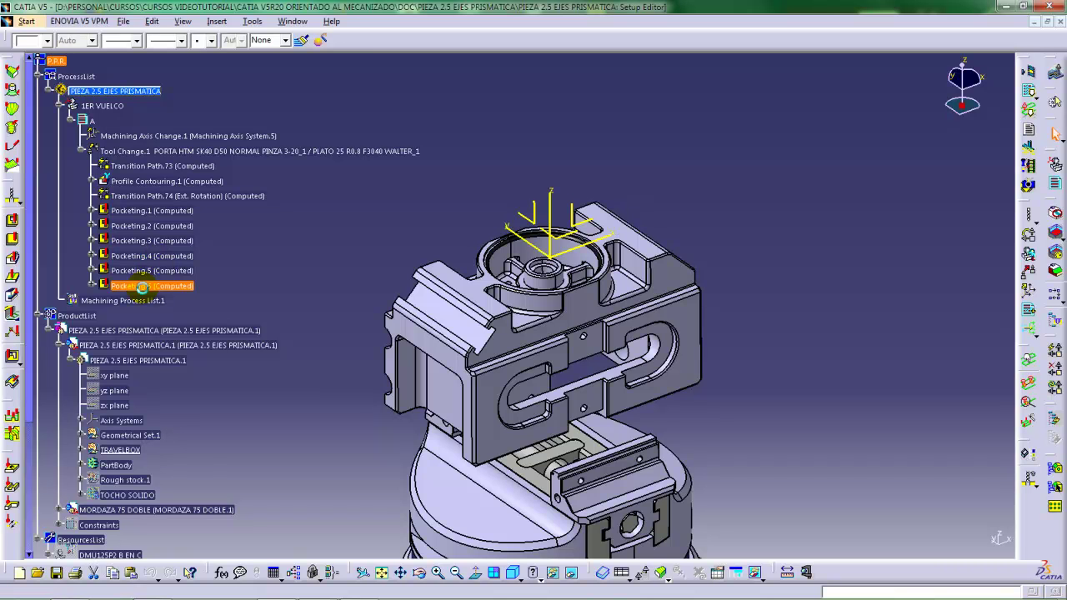
{"action": "double_click", "coordinate": [143, 287]}
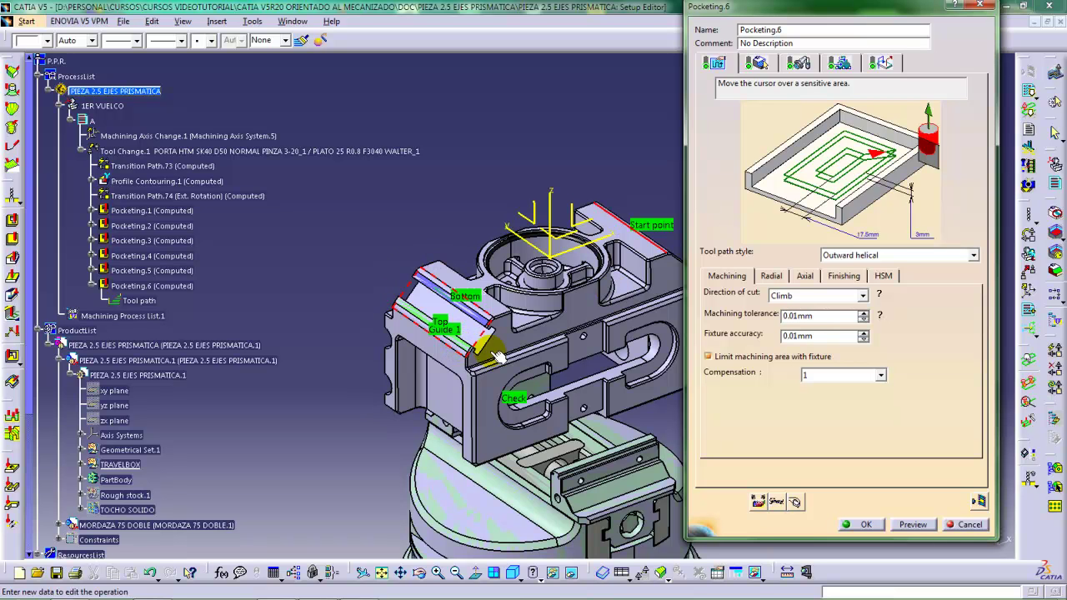
{"action": "middle_click_drag", "start_coordinate": [479, 346], "coordinate": [490, 293]}
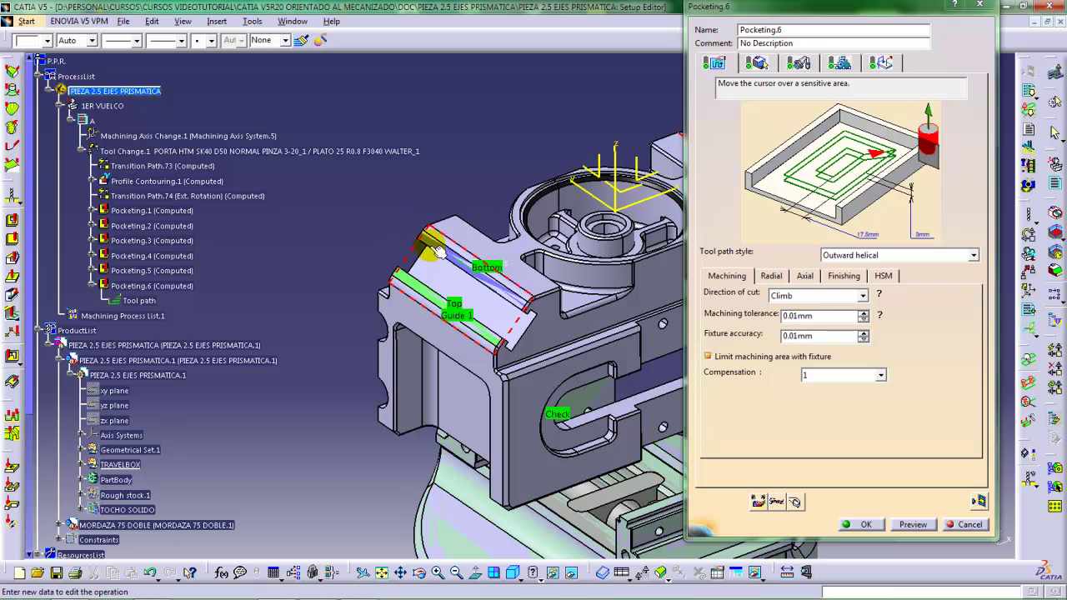
{"action": "left_click", "coordinate": [838, 255]}
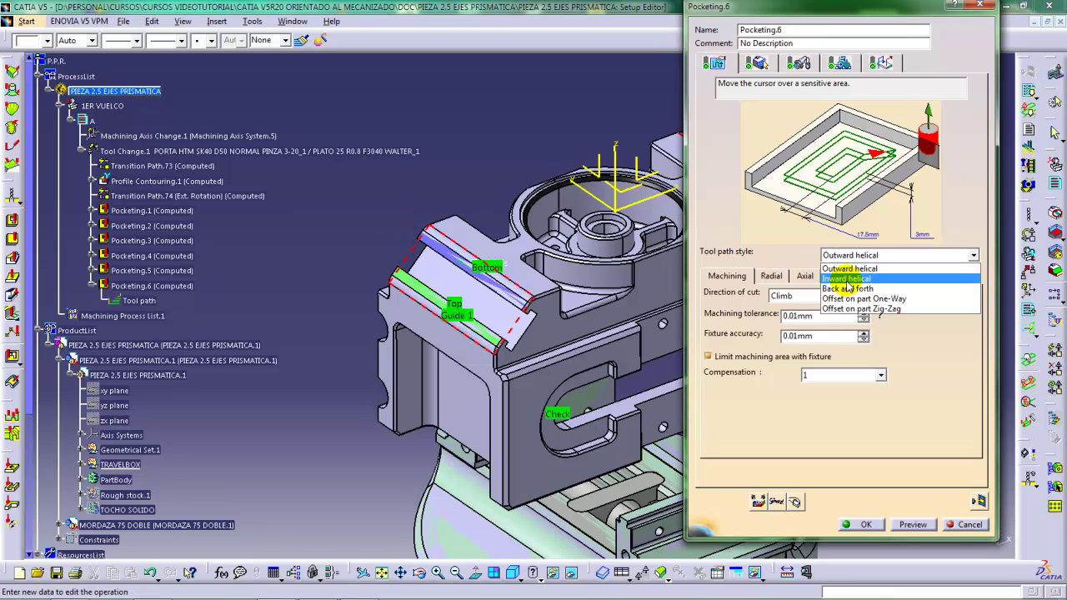
{"action": "left_click", "coordinate": [847, 280]}
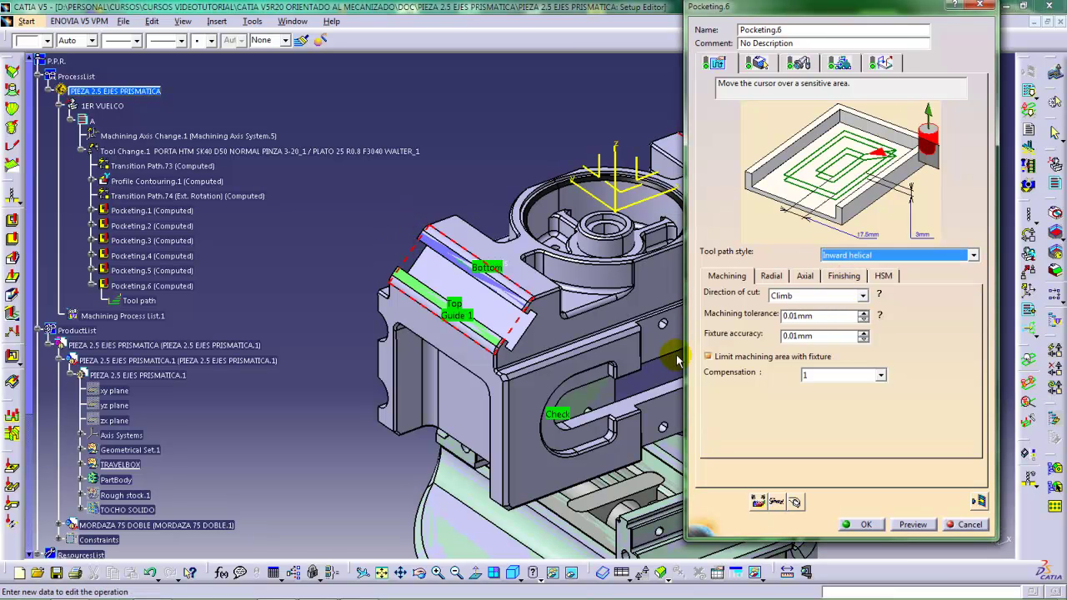
Review Pocketing.6's radial and axial strategy, machining geometry, tool, feeds and speeds, and macro settings
{"action": "left_click", "coordinate": [774, 277]}
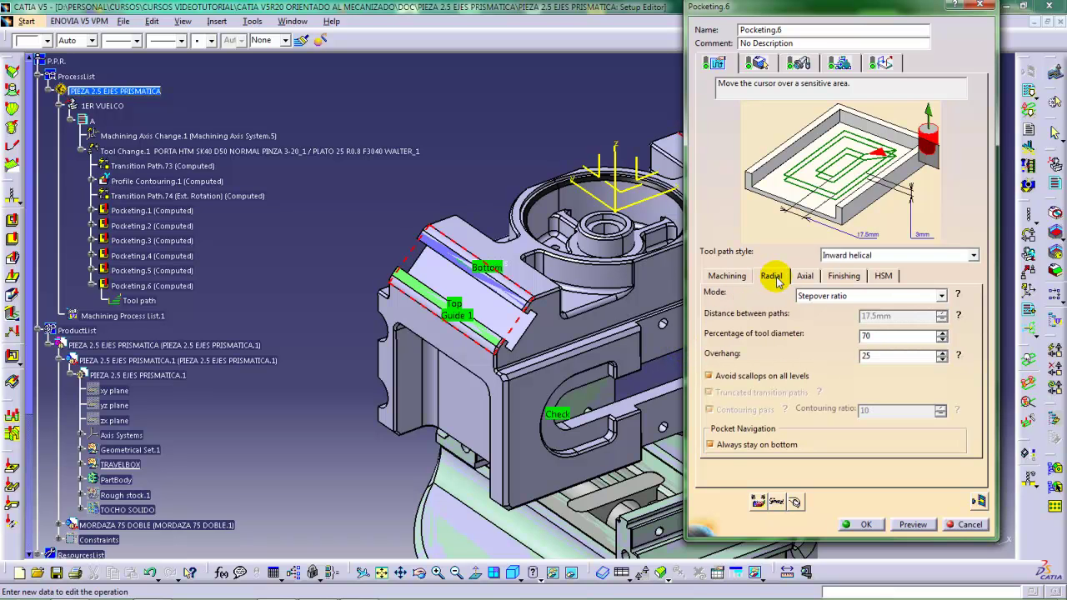
{"action": "left_click", "coordinate": [867, 335]}
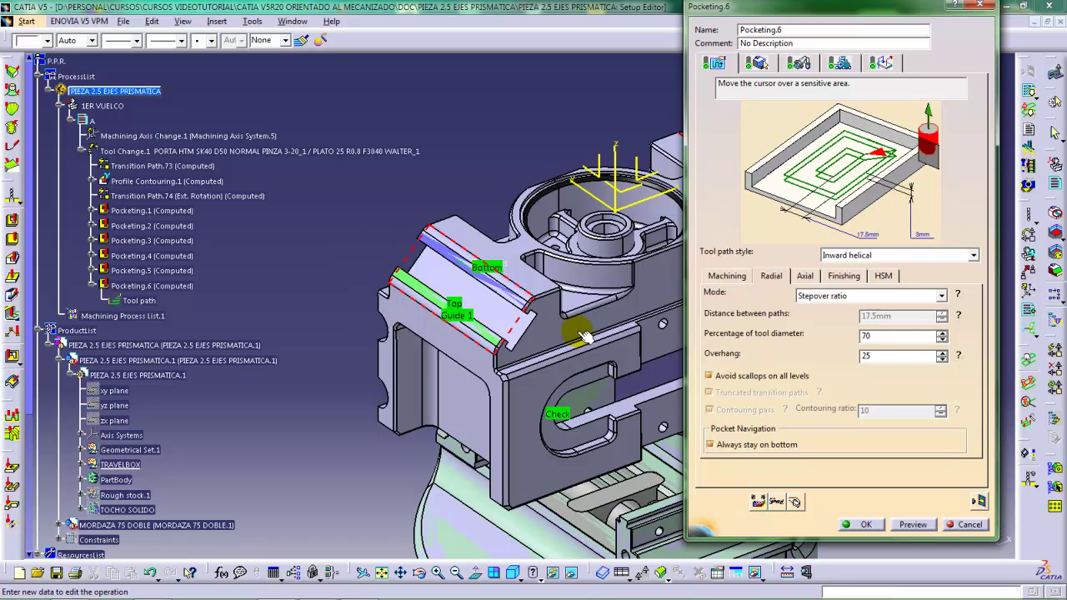
{"action": "left_click", "coordinate": [801, 278]}
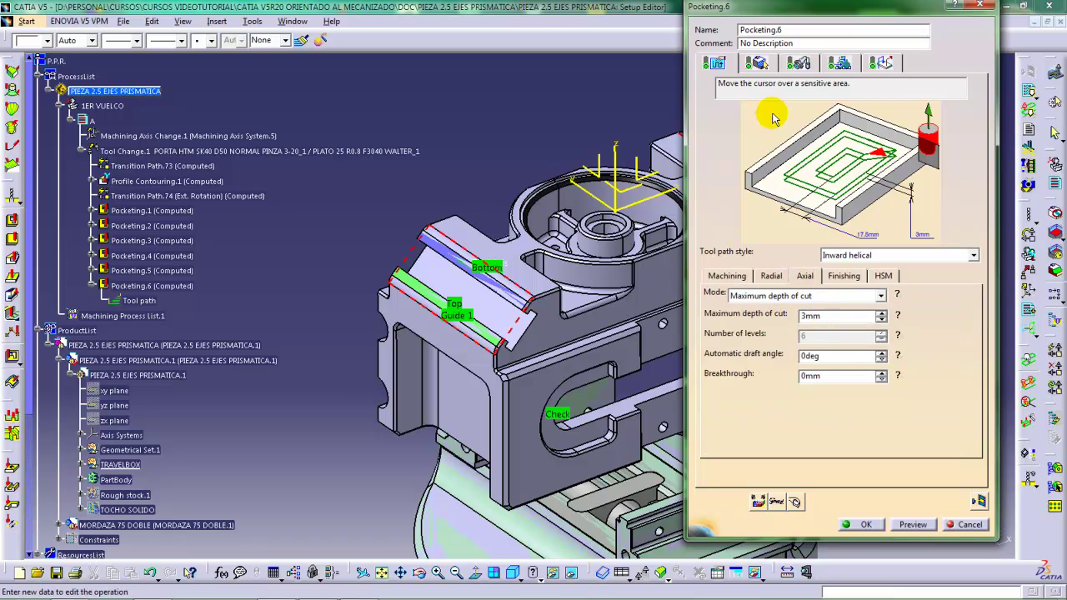
{"action": "left_click", "coordinate": [756, 64]}
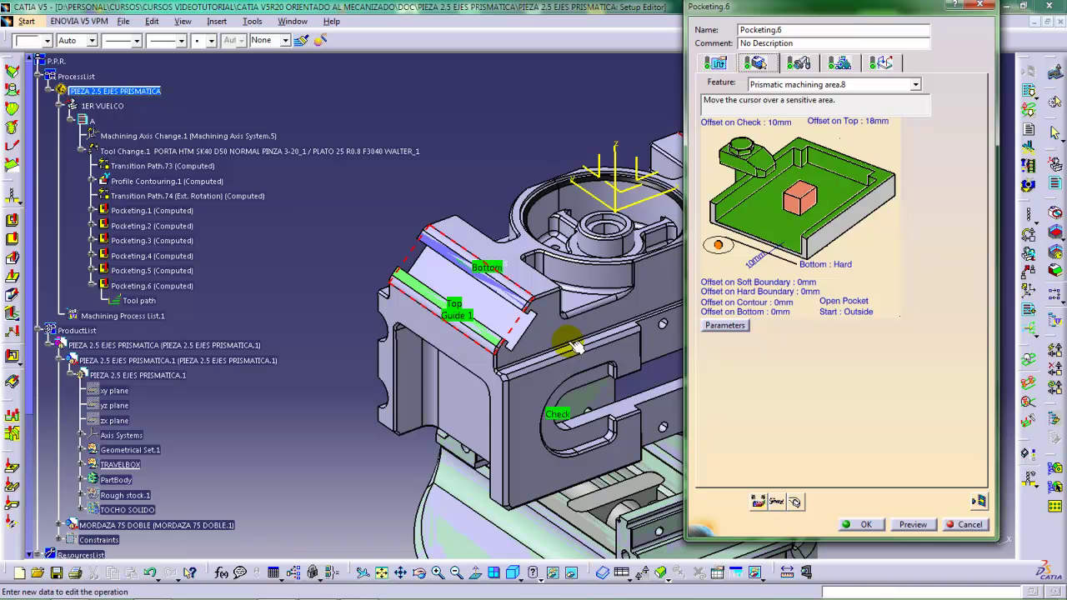
{"action": "middle_click_drag", "start_coordinate": [576, 342], "coordinate": [527, 333]}
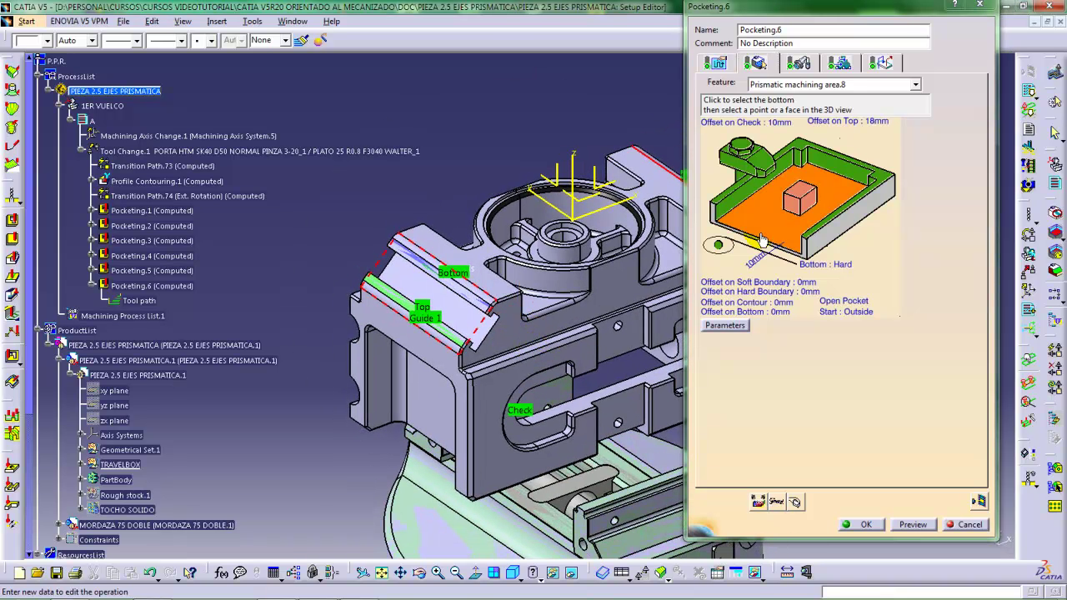
{"action": "left_click", "coordinate": [798, 63]}
{"action": "left_click", "coordinate": [839, 61]}
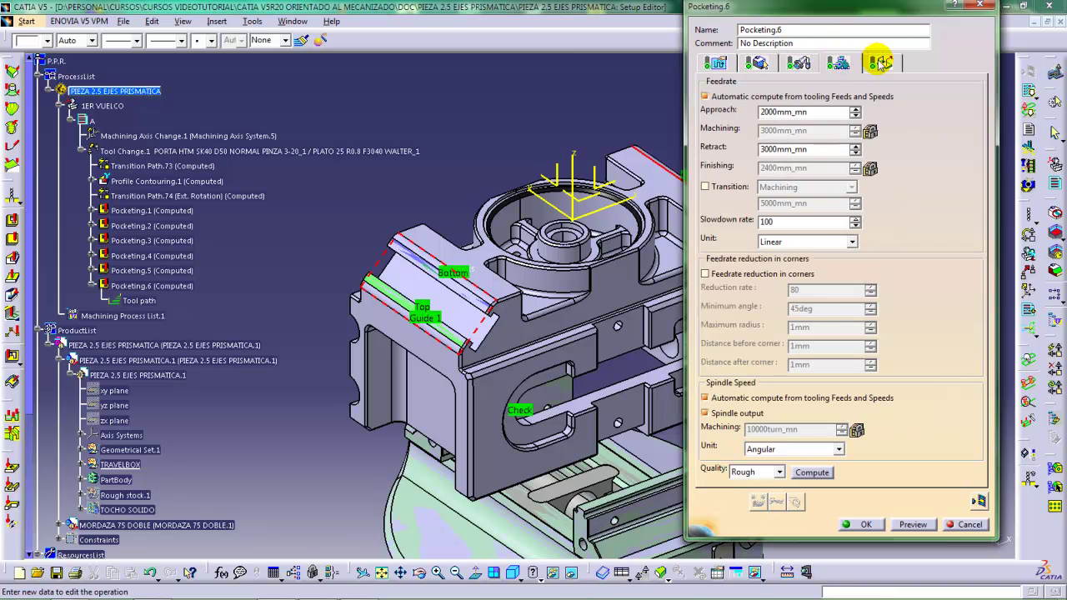
{"action": "left_click", "coordinate": [880, 63]}
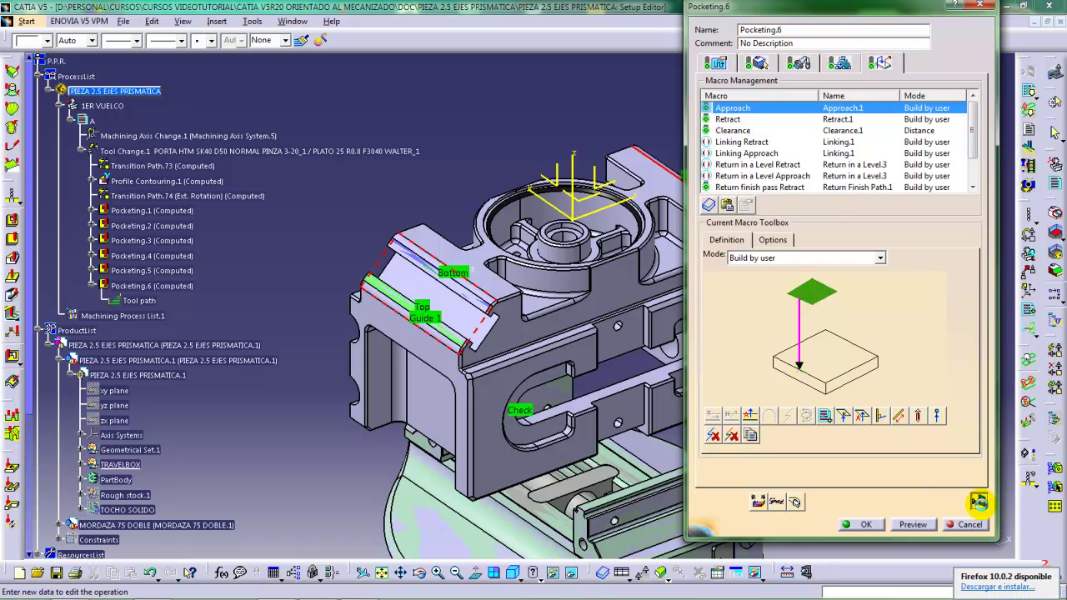
Replay the Pocketing.6 tool path and inspect the tool at points along its approach and retract moves
{"action": "left_click", "coordinate": [977, 500]}
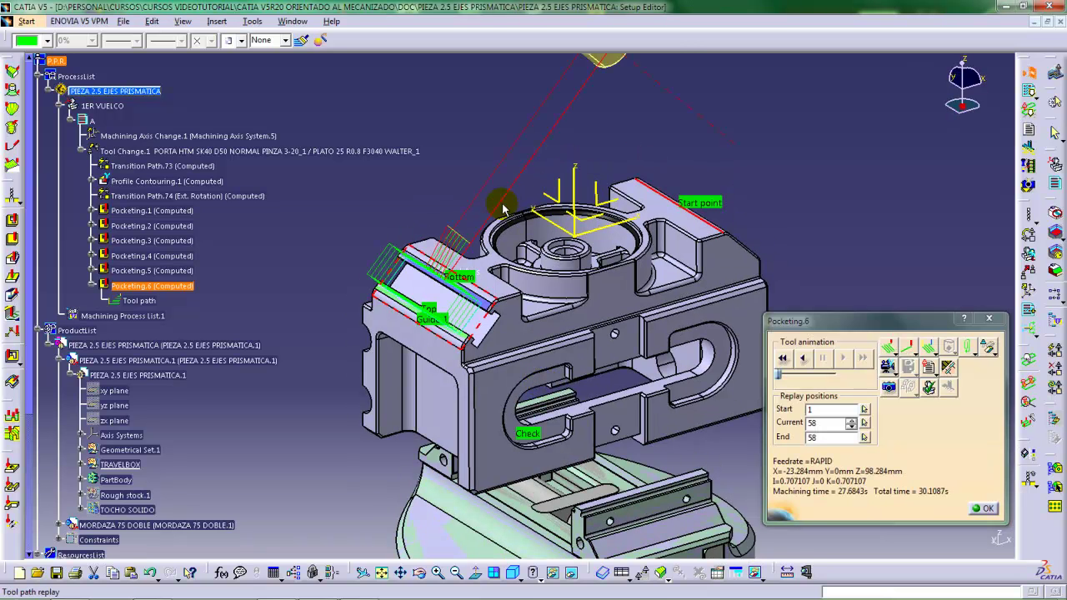
{"action": "left_click", "coordinate": [508, 161]}
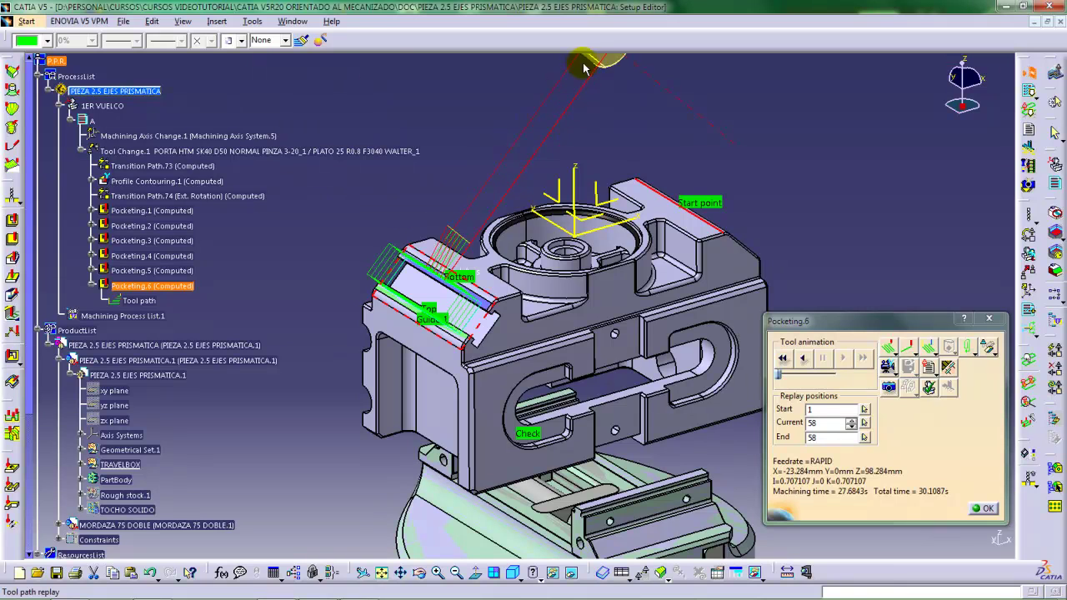
{"action": "left_click", "coordinate": [469, 206]}
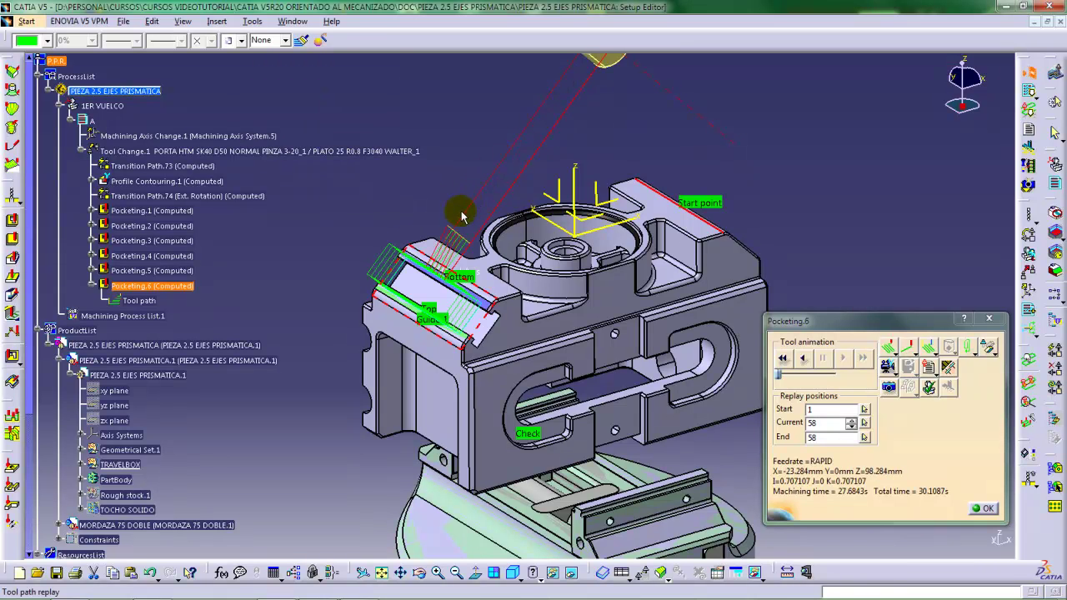
{"action": "left_click", "coordinate": [507, 161]}
{"action": "left_click", "coordinate": [457, 232]}
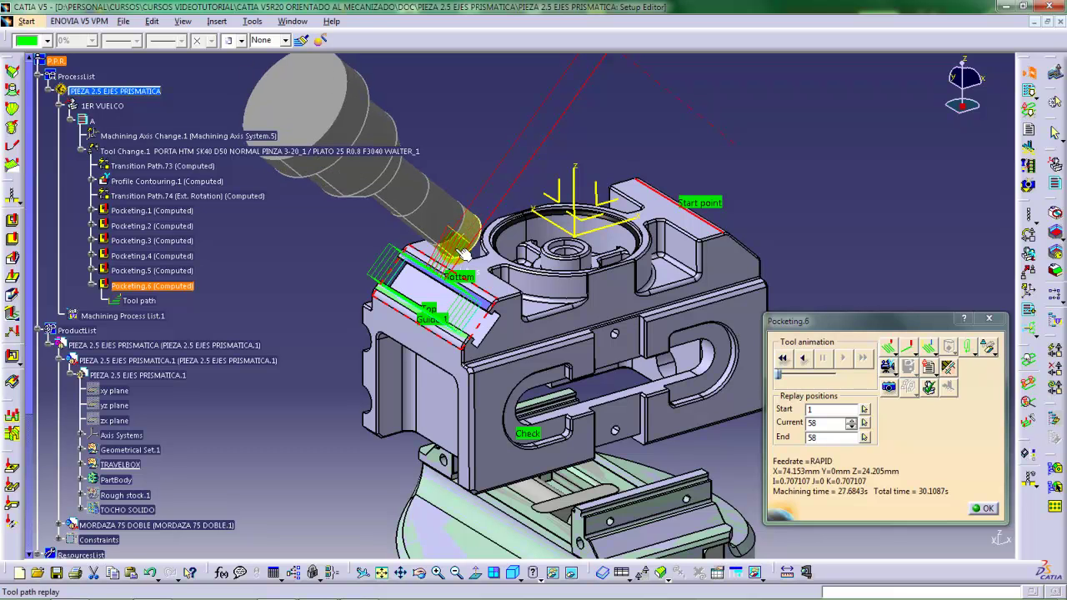
{"action": "left_click", "coordinate": [454, 275]}
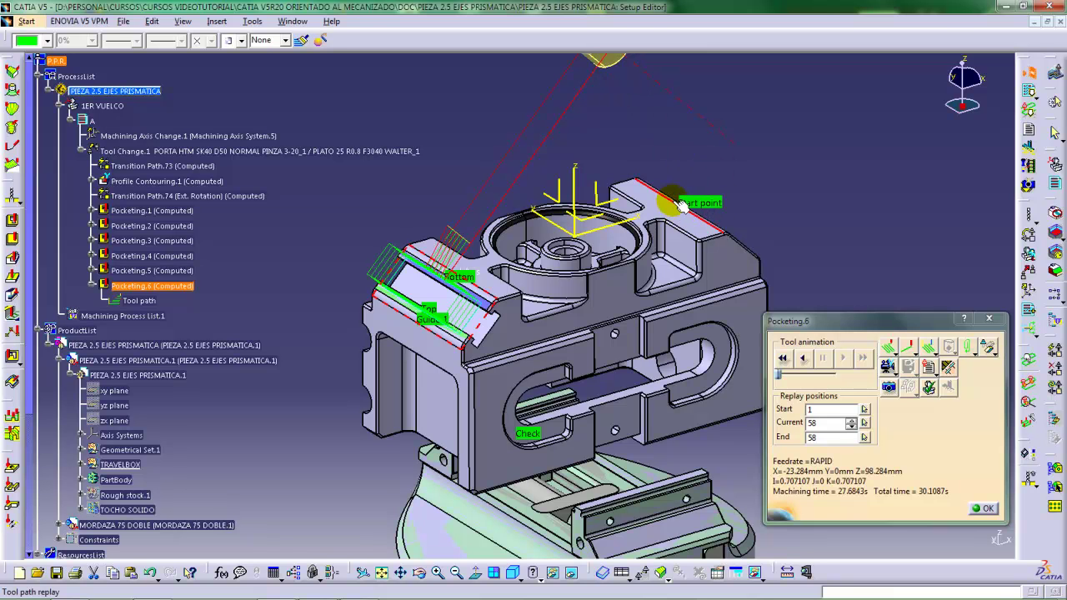
{"action": "left_click", "coordinate": [983, 507]}
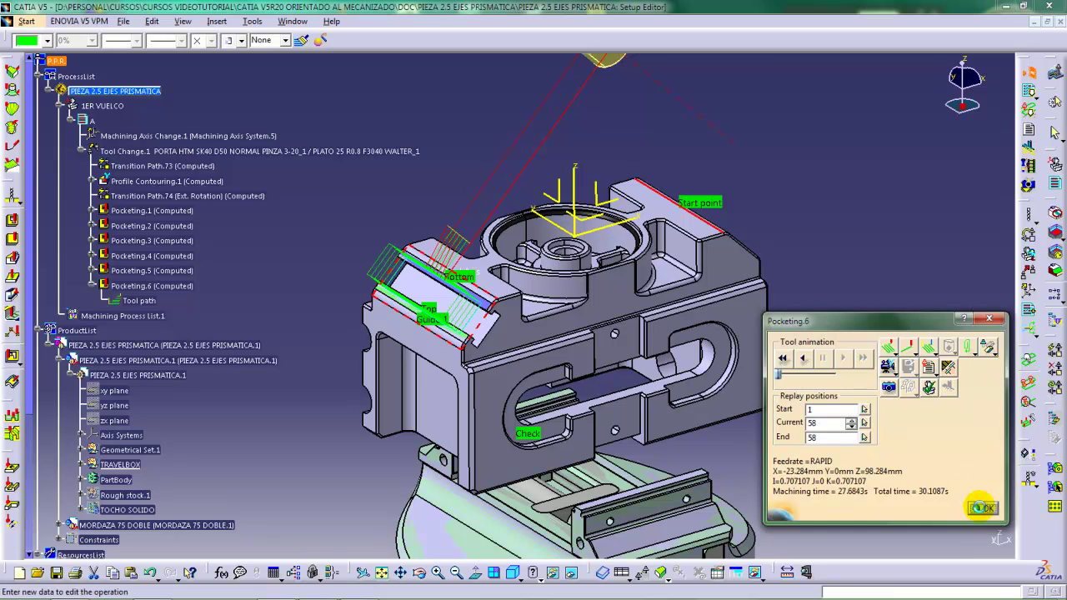
Replace the pocketing start point with a point at the upper edge of the slanted pocket
{"action": "left_click", "coordinate": [756, 62]}
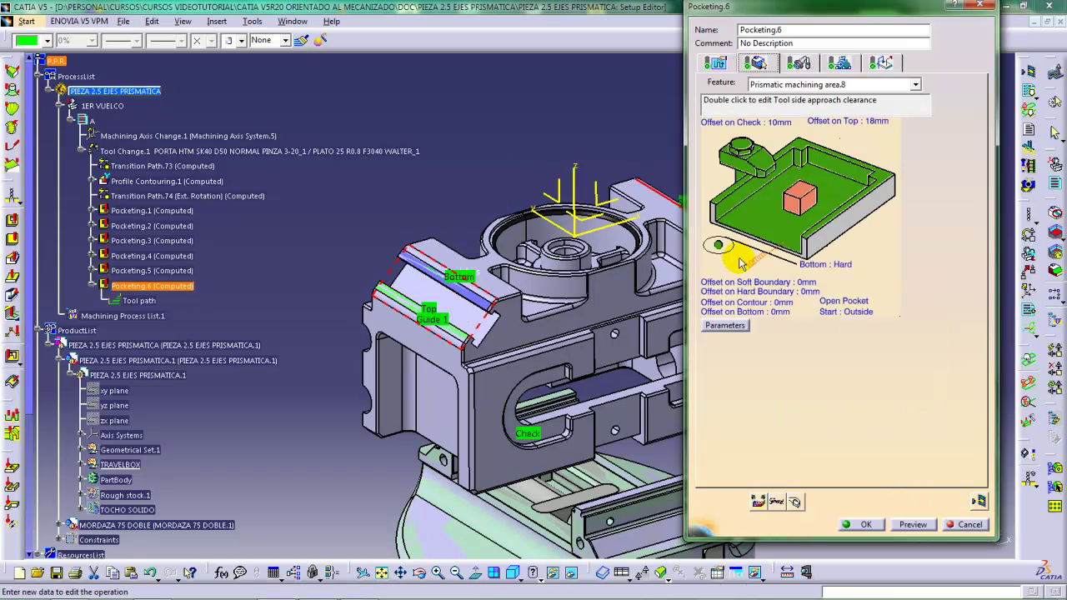
{"action": "right_click", "coordinate": [722, 245]}
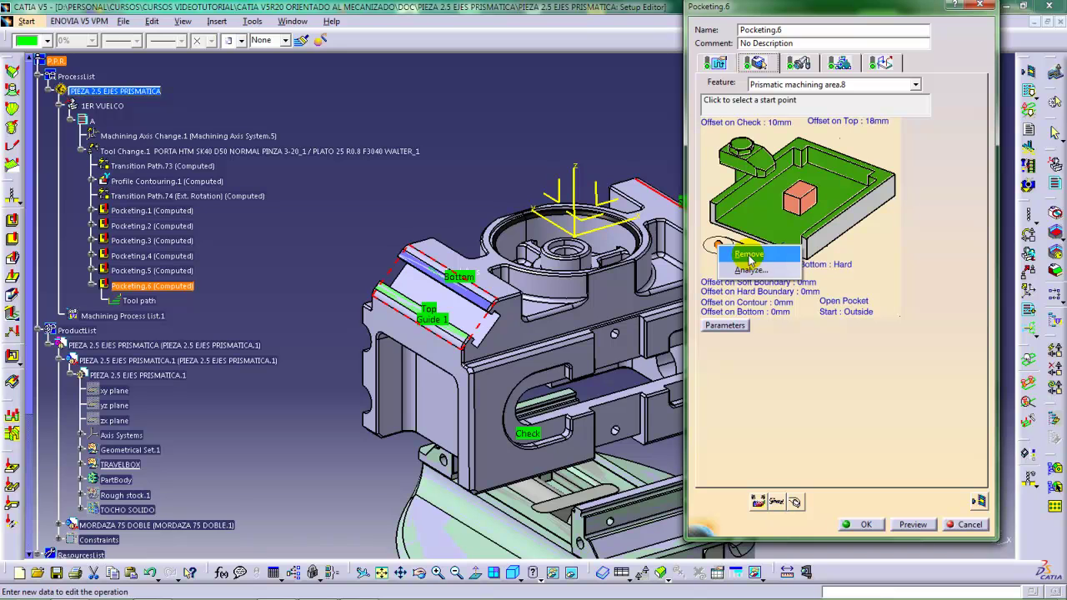
{"action": "left_click", "coordinate": [749, 256]}
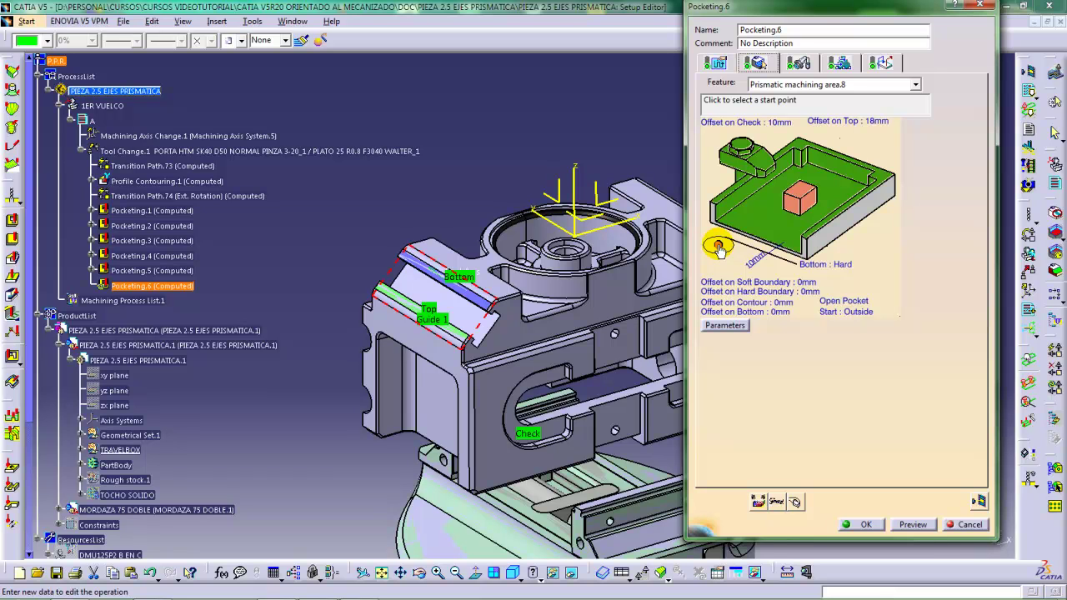
{"action": "left_click", "coordinate": [718, 247]}
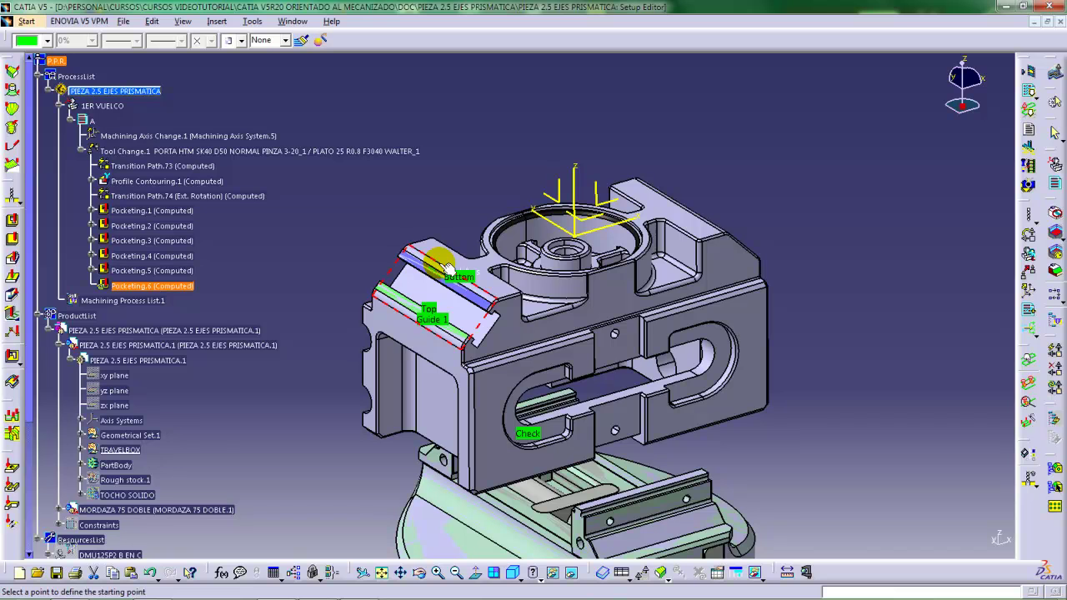
{"action": "left_click", "coordinate": [458, 222]}
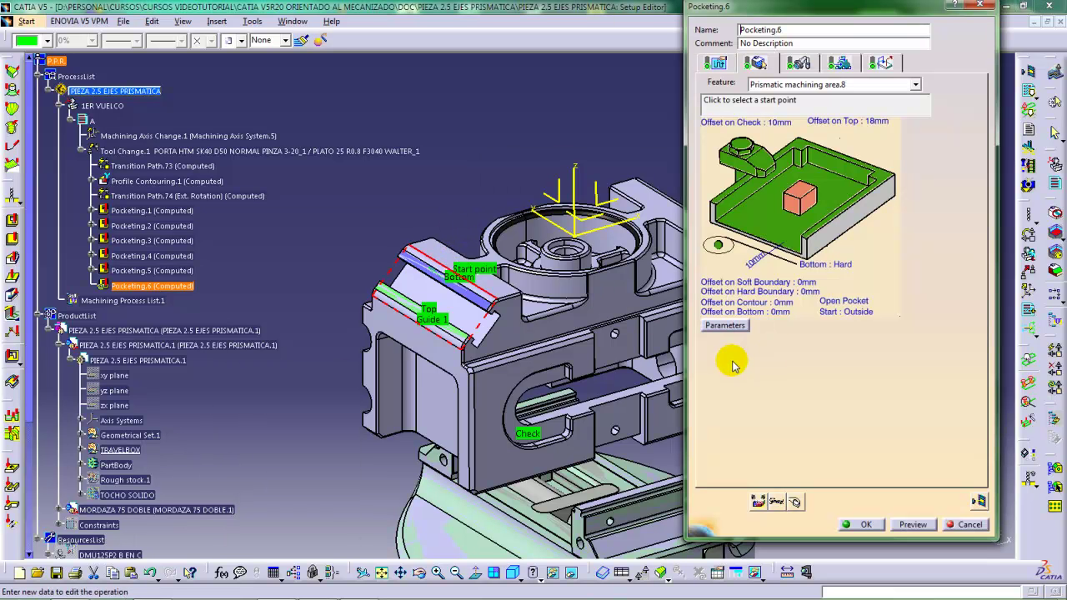
Replay the tool path with the new start point and examine the approach from several angles
{"action": "left_click", "coordinate": [978, 501]}
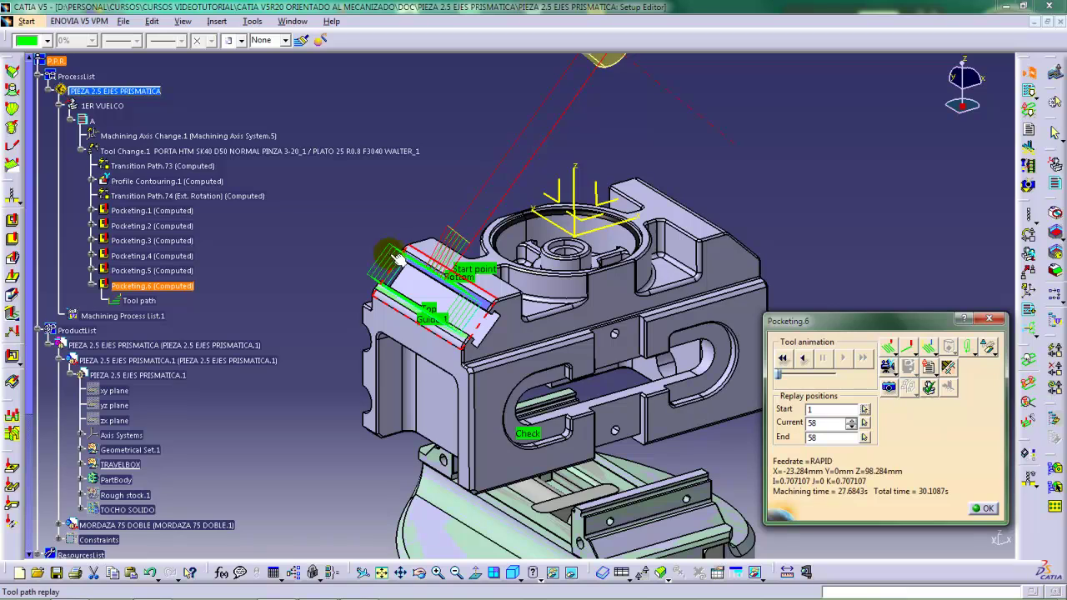
{"action": "middle_click_drag", "start_coordinate": [451, 205], "coordinate": [525, 152]}
{"action": "middle_click_drag", "start_coordinate": [516, 147], "coordinate": [450, 229]}
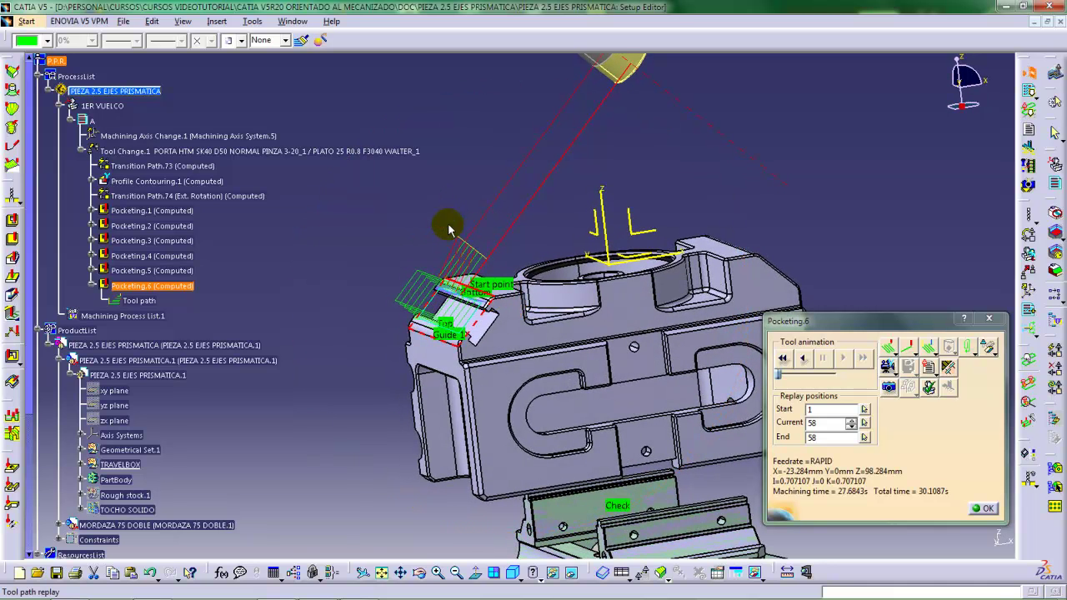
{"action": "left_click", "coordinate": [981, 509]}
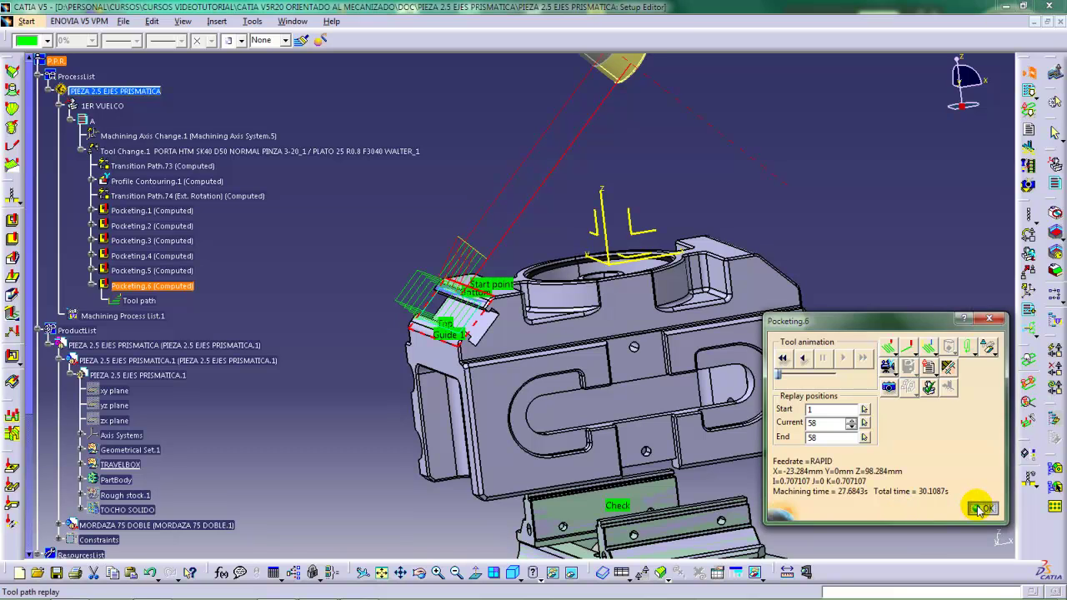
Remove the limiting plane from the Approach macro of Pocketing.6
{"action": "left_click", "coordinate": [881, 64]}
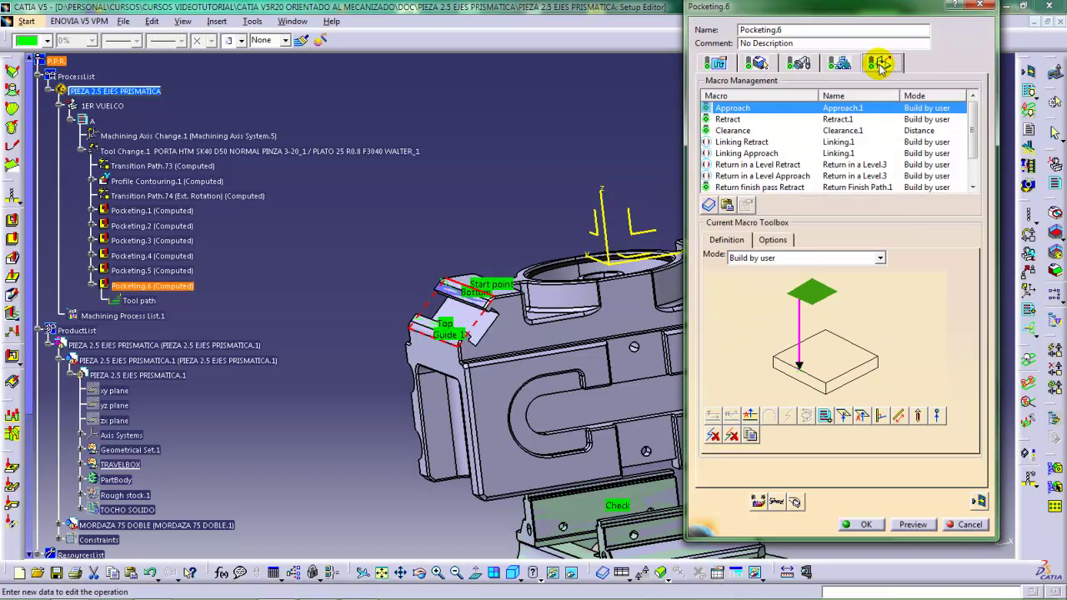
{"action": "left_click", "coordinate": [811, 293]}
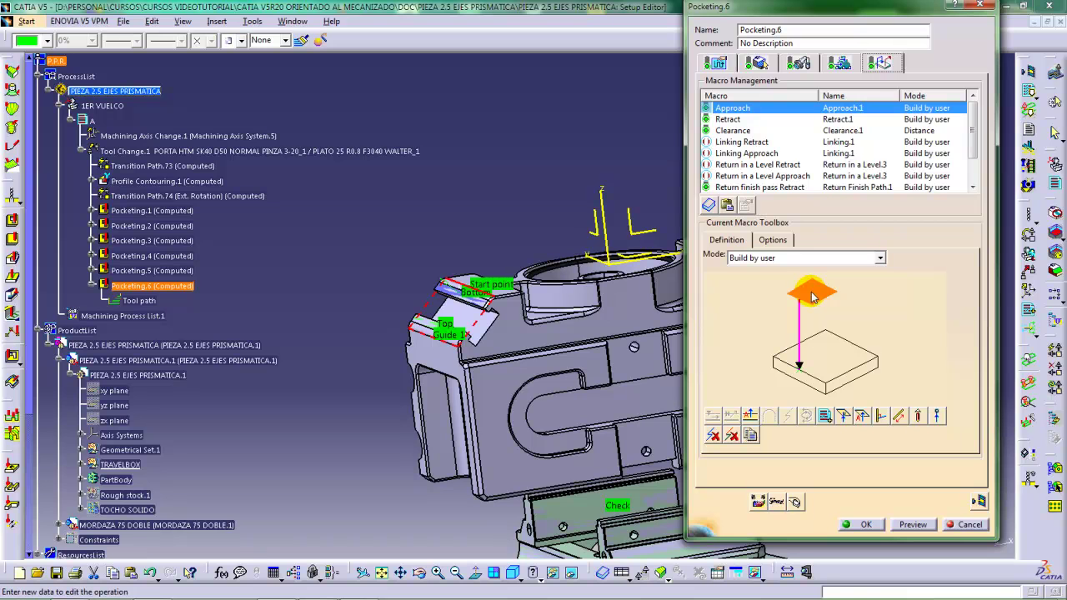
{"action": "right_click", "coordinate": [813, 296]}
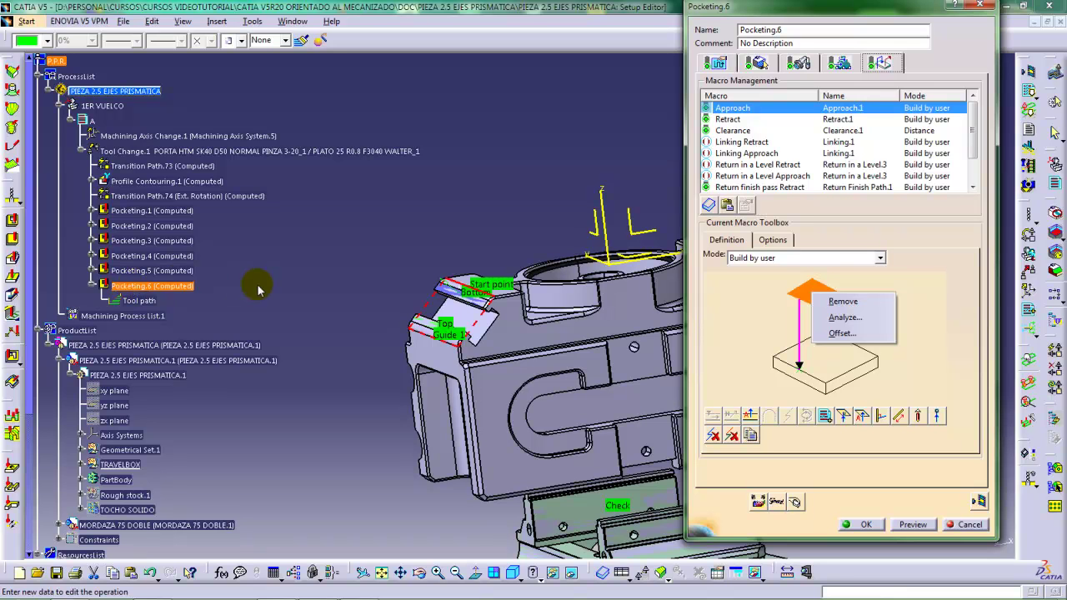
{"action": "left_click", "coordinate": [842, 302]}
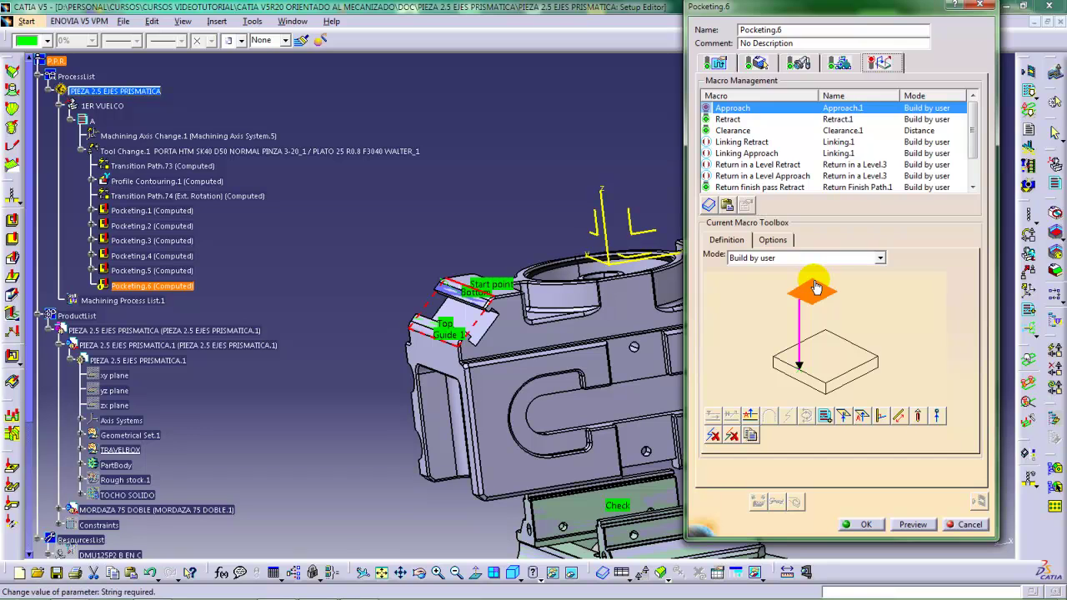
Try the slanted pocket's bottom face as the Approach macro's plane, and remove that plane again
{"action": "left_click", "coordinate": [815, 294]}
{"action": "middle_click_drag", "start_coordinate": [505, 360], "coordinate": [417, 291]}
{"action": "left_click", "coordinate": [404, 282]}
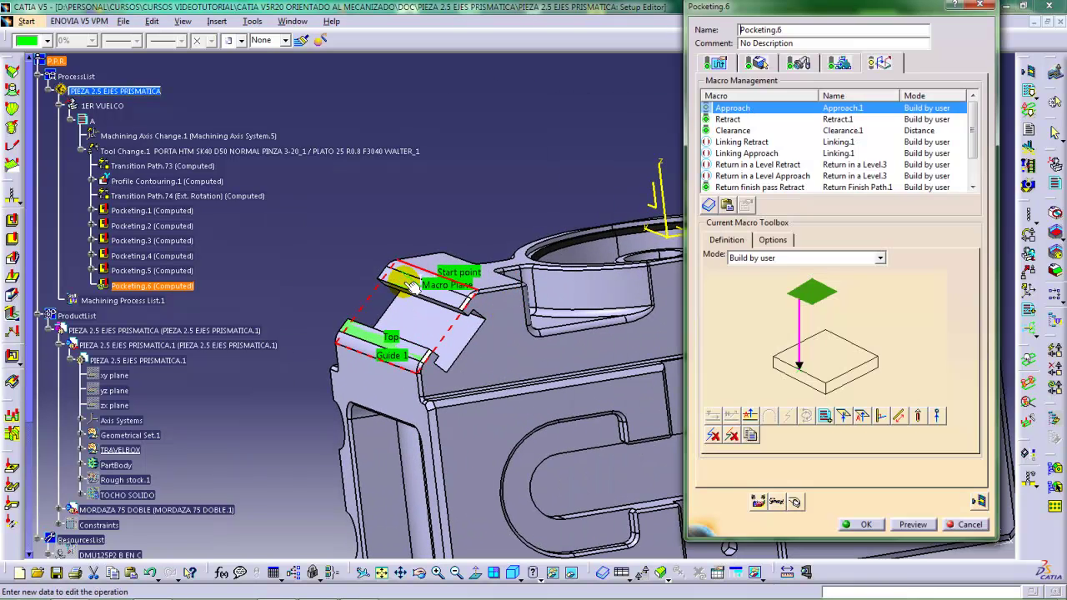
{"action": "right_click", "coordinate": [815, 293]}
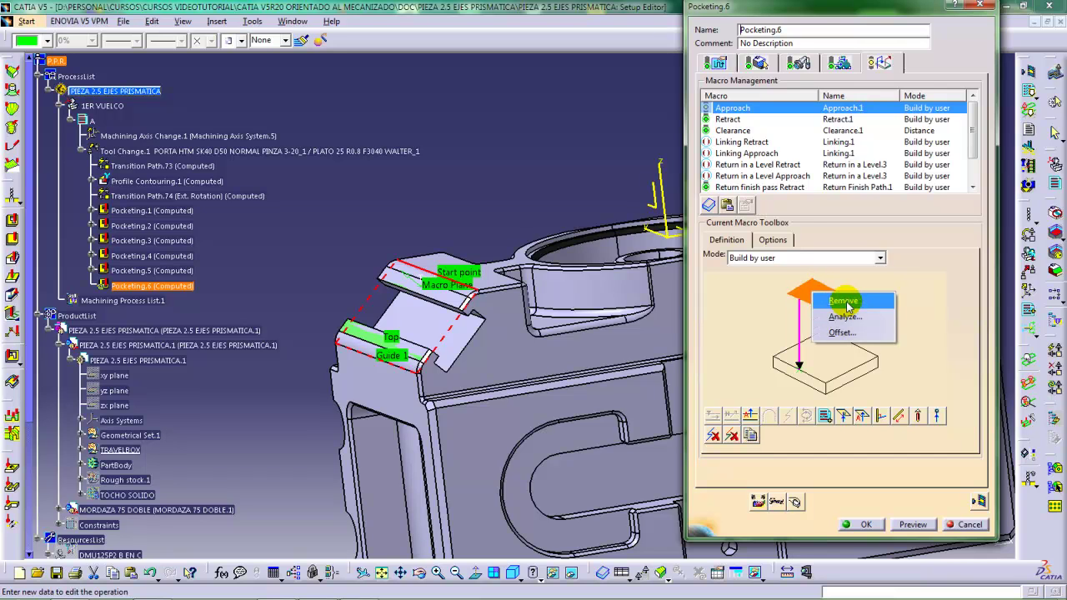
{"action": "left_click", "coordinate": [847, 302]}
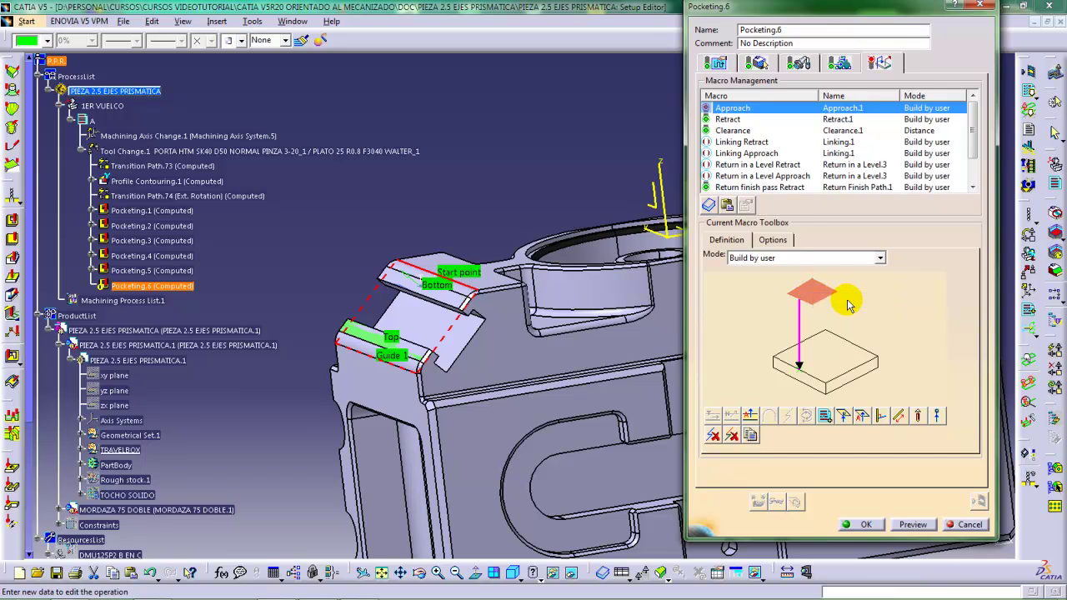
Set the narrow ledge face at the slanted pocket's lower edge as the Approach macro's plane and offset that plane
{"action": "right_click", "coordinate": [805, 291]}
{"action": "left_click", "coordinate": [805, 291]}
{"action": "left_click", "coordinate": [805, 291]}
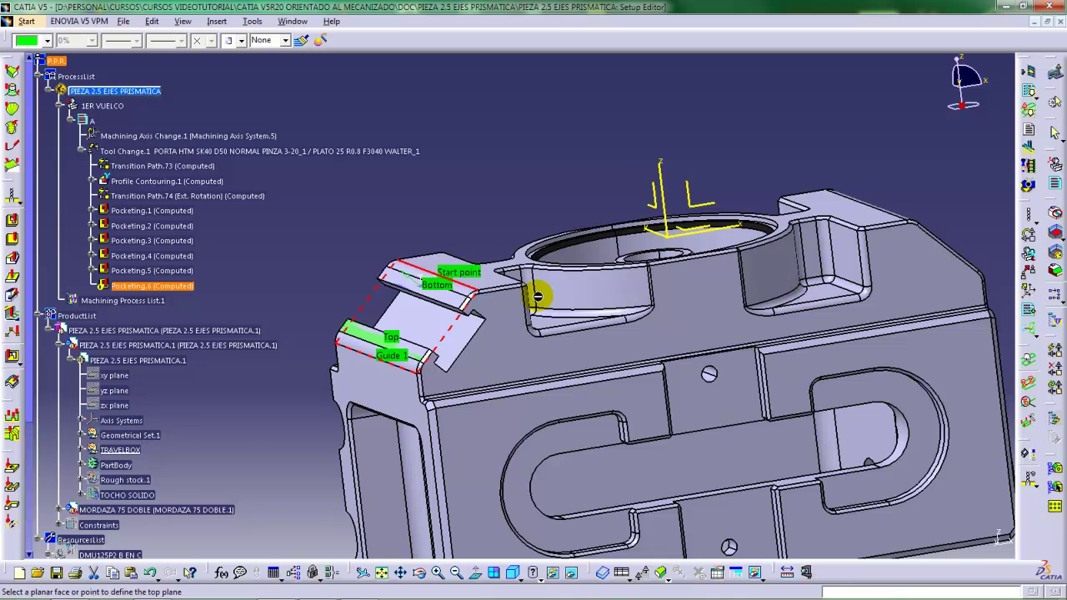
{"action": "left_click", "coordinate": [347, 336]}
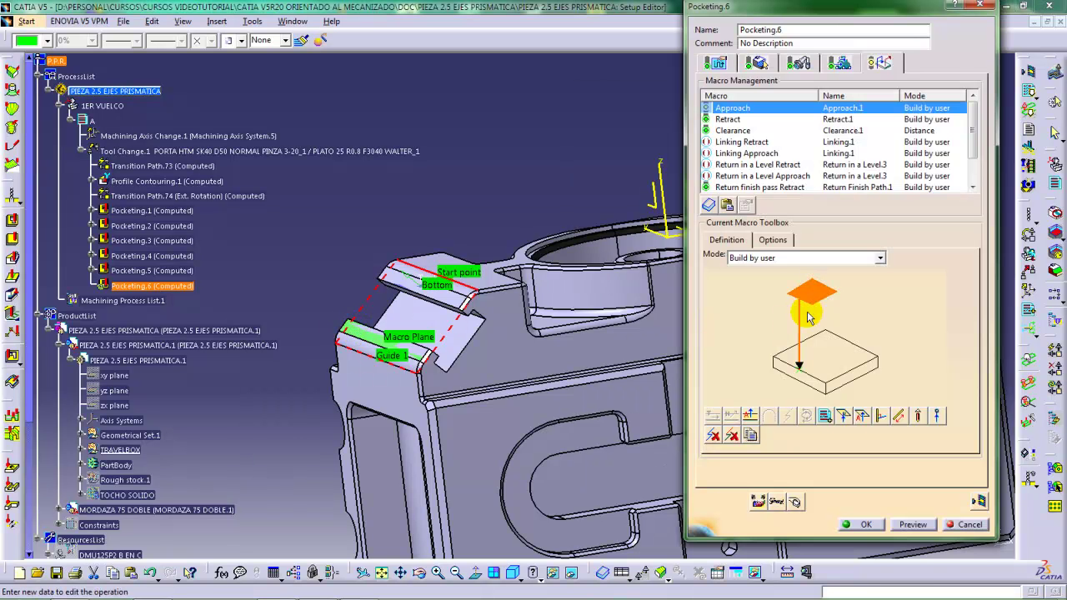
{"action": "right_click", "coordinate": [815, 295]}
{"action": "left_click", "coordinate": [843, 336]}
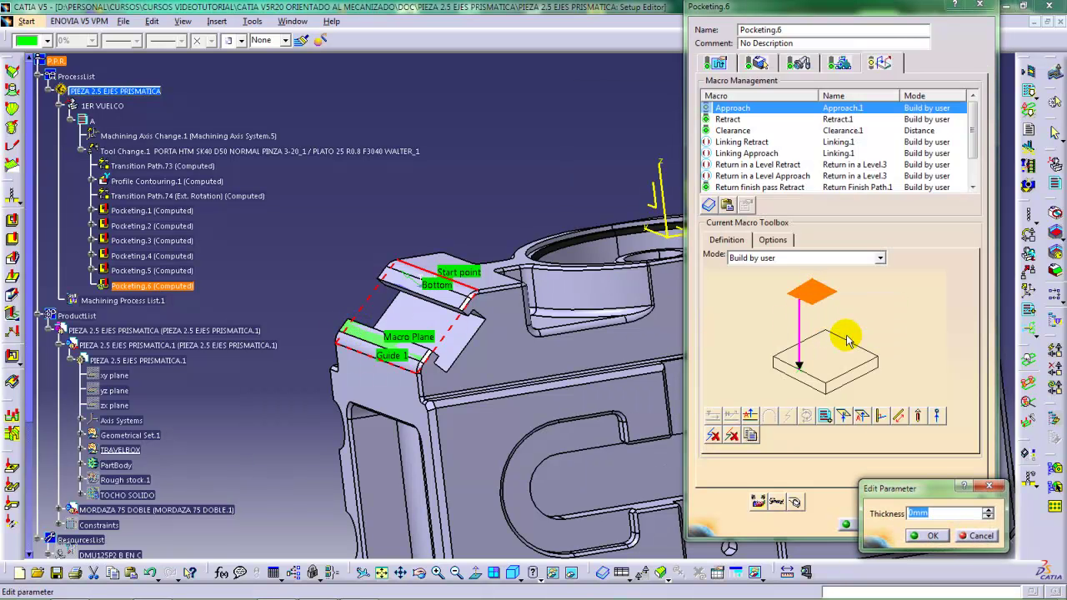
{"action": "type", "text": "4"}
{"action": "key", "text": "Return"}
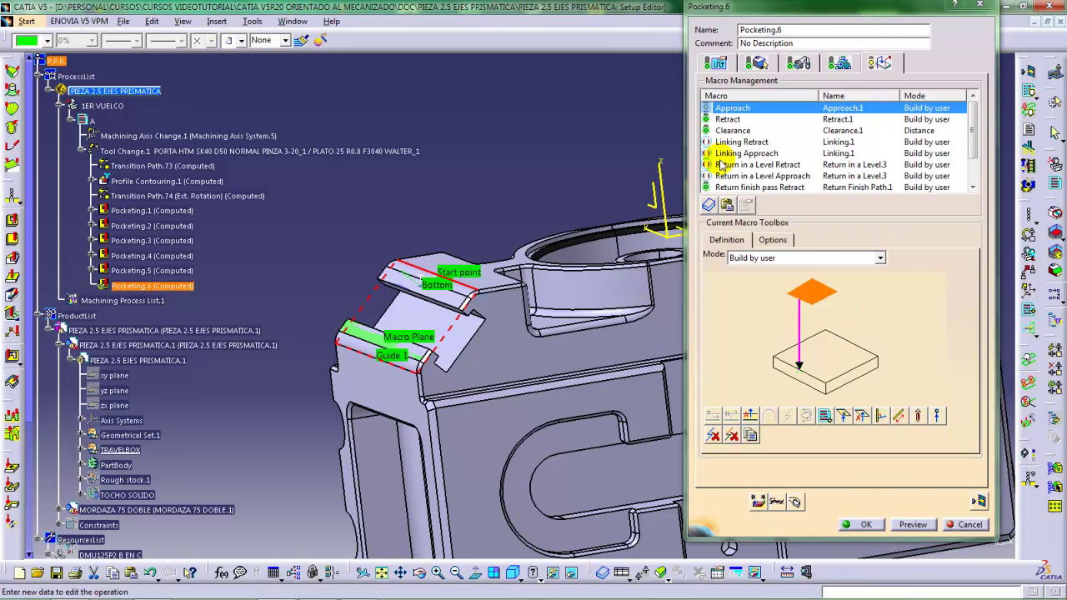
Replace the Retract macro's plane with the pocket's lower ledge face, offset by 40 mm
{"action": "left_click", "coordinate": [718, 120]}
{"action": "right_click", "coordinate": [802, 294]}
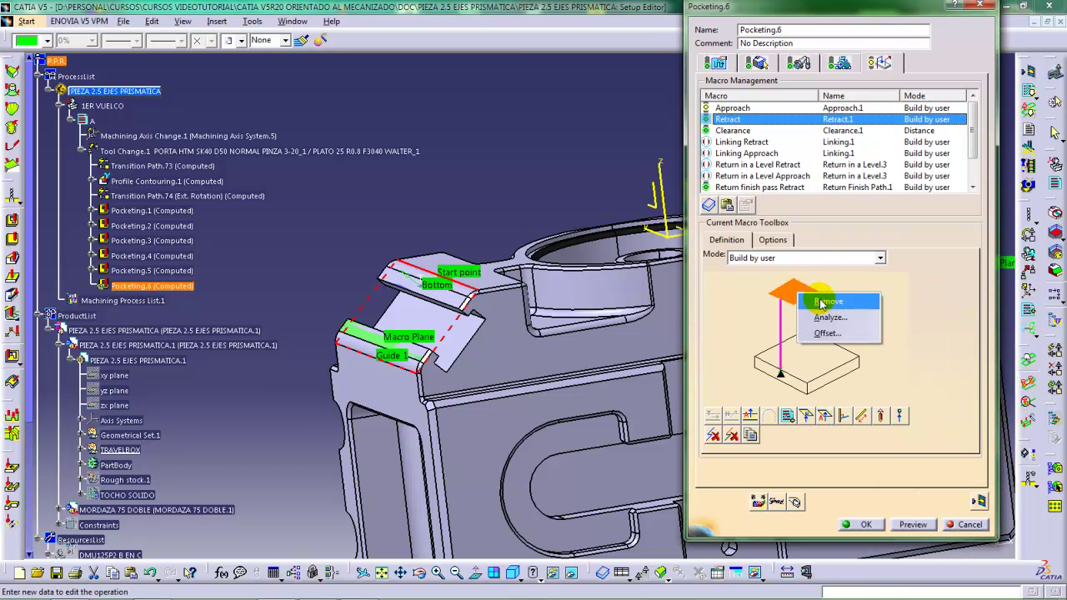
{"action": "left_click", "coordinate": [821, 303]}
{"action": "left_click", "coordinate": [797, 292]}
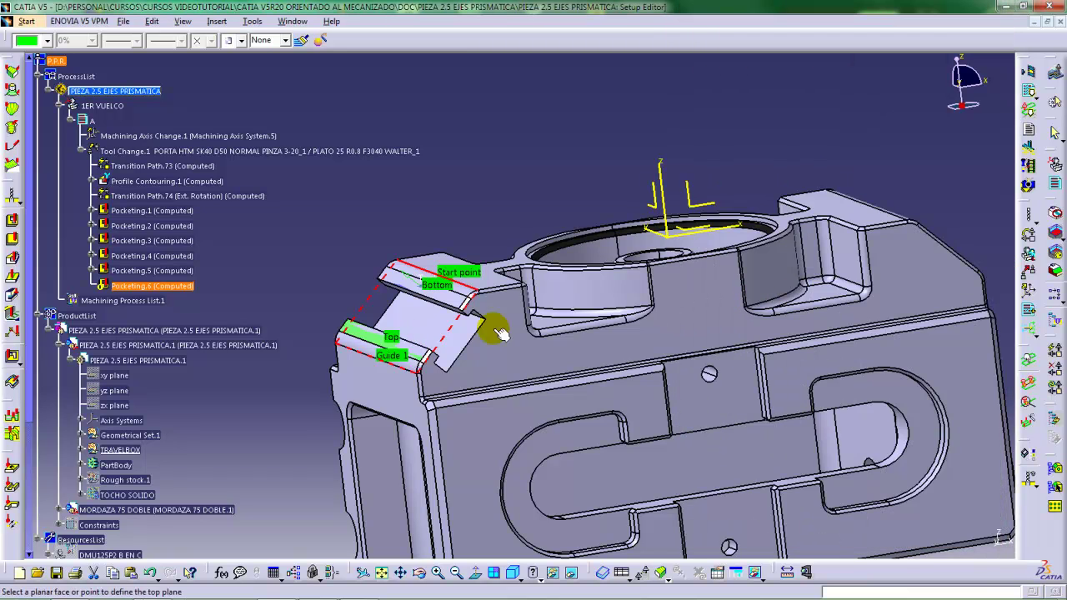
{"action": "left_click", "coordinate": [367, 334]}
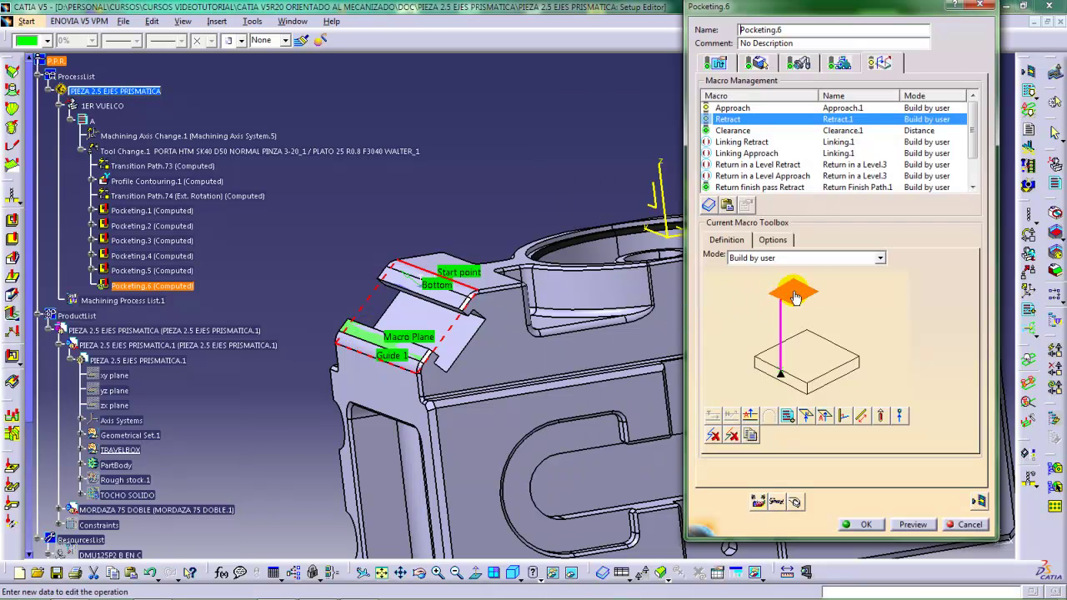
{"action": "right_click", "coordinate": [795, 297]}
{"action": "left_click", "coordinate": [825, 336]}
{"action": "type", "text": "40"}
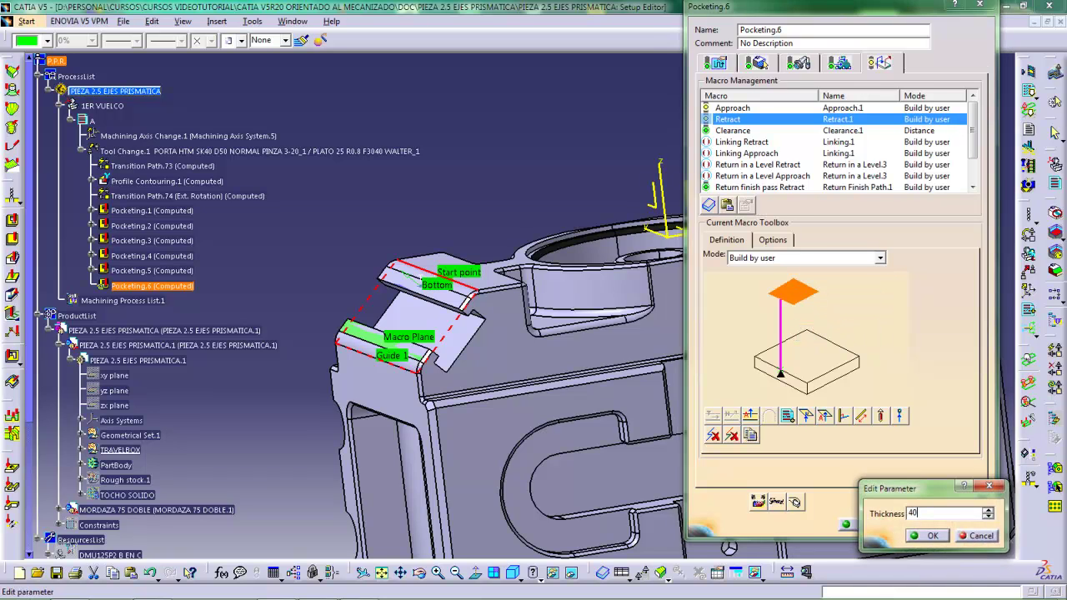
{"action": "key", "text": "Return"}
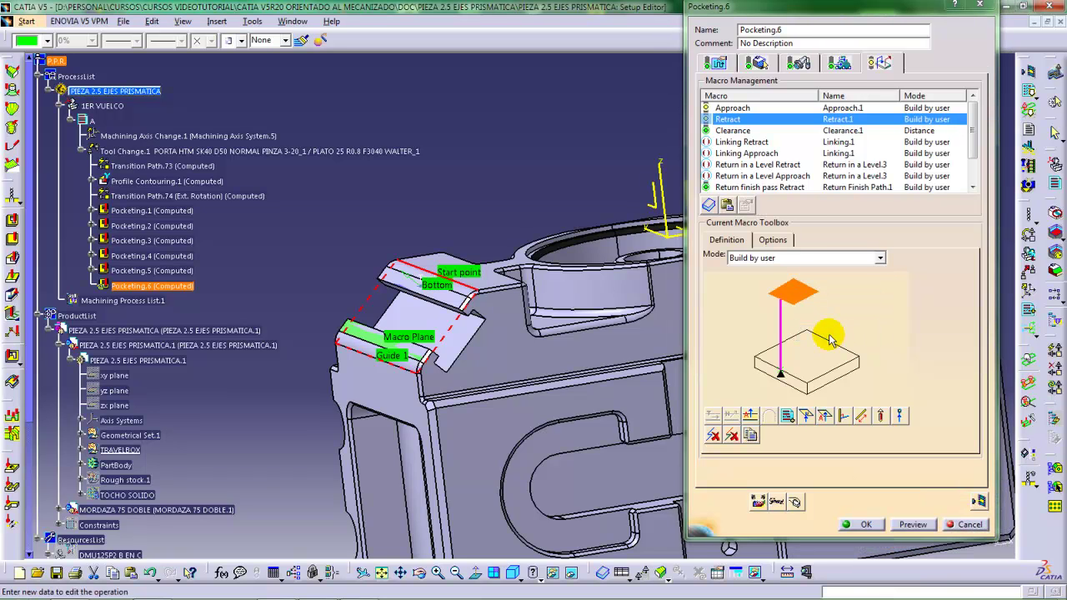
Set the lower ledge face of the slanted pocket as the limiting plane of the Return finish pass Retract macro
{"action": "left_click", "coordinate": [732, 130]}
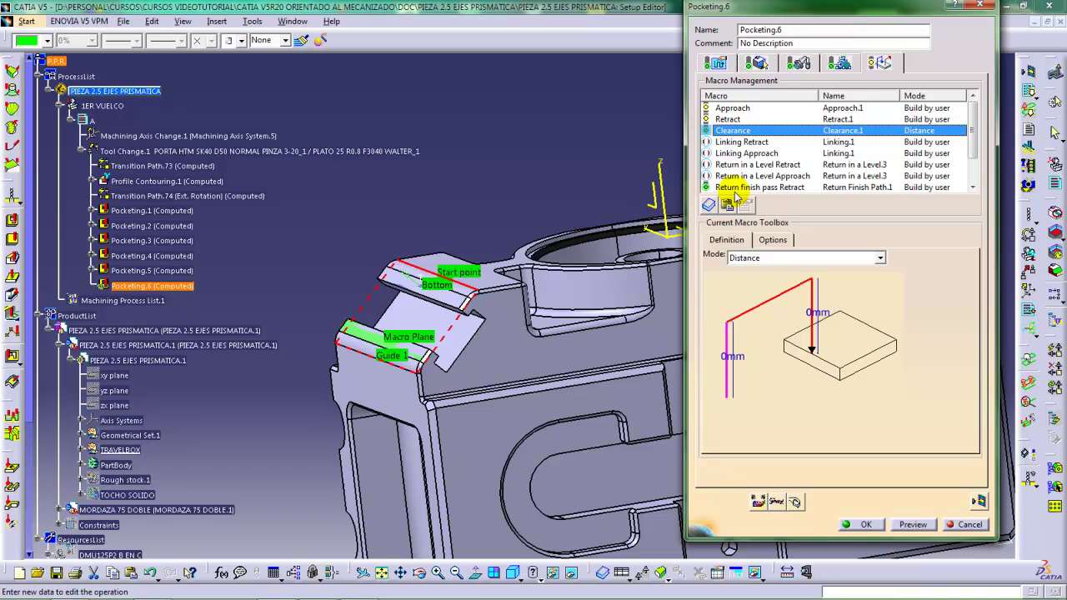
{"action": "left_click_drag", "start_coordinate": [973, 136], "coordinate": [972, 166]}
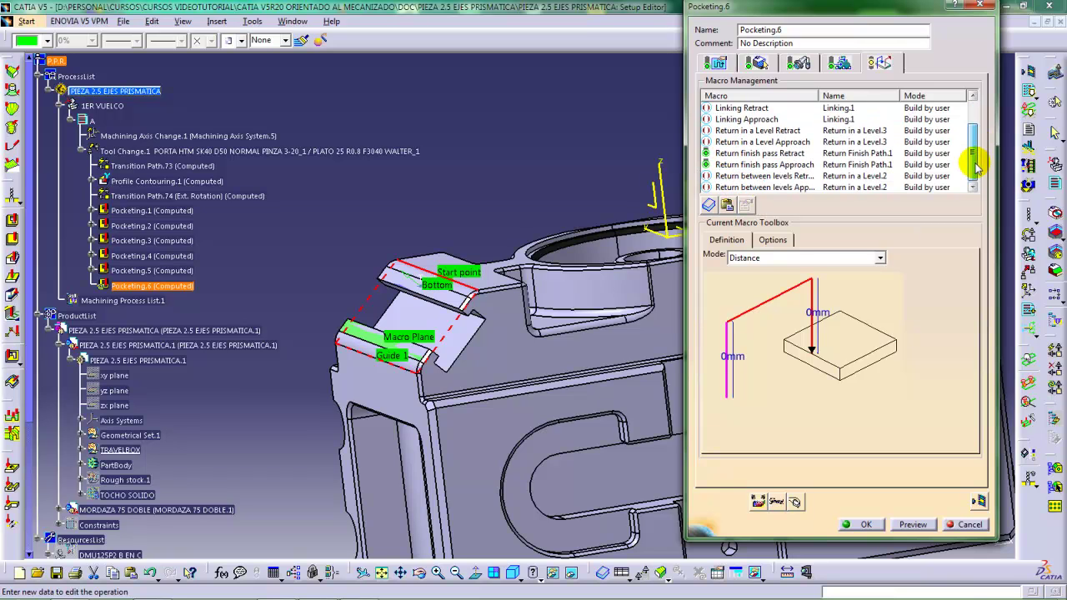
{"action": "left_click", "coordinate": [758, 154]}
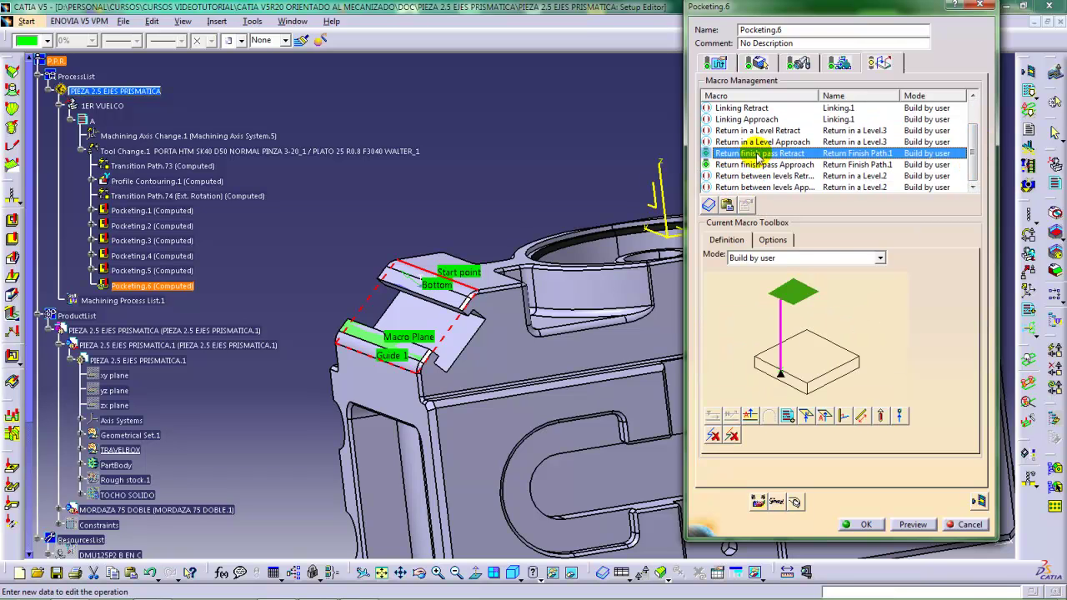
{"action": "left_click", "coordinate": [792, 298]}
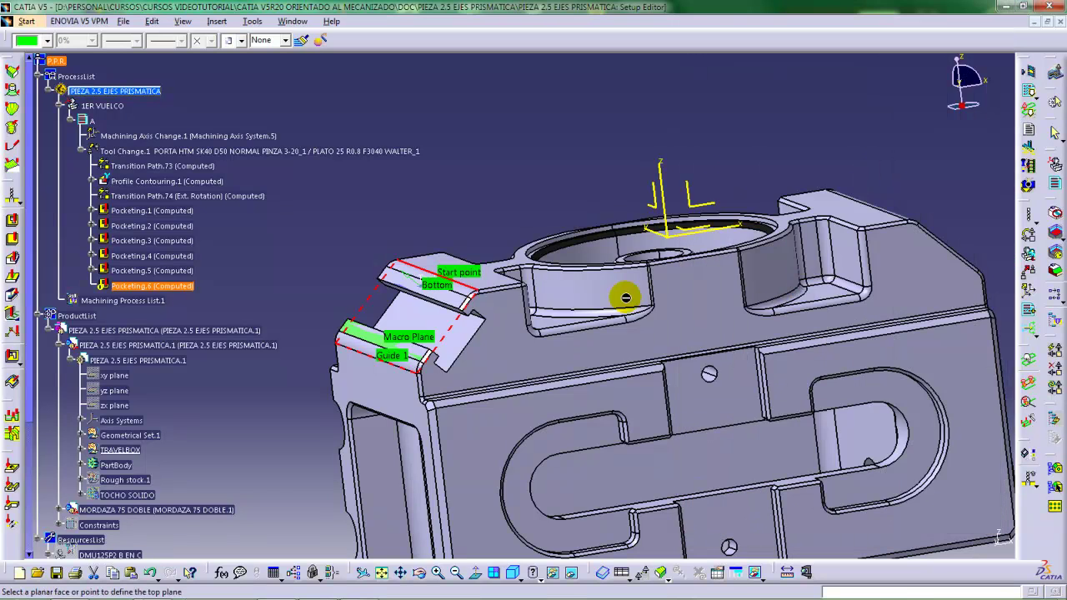
{"action": "left_click", "coordinate": [366, 337]}
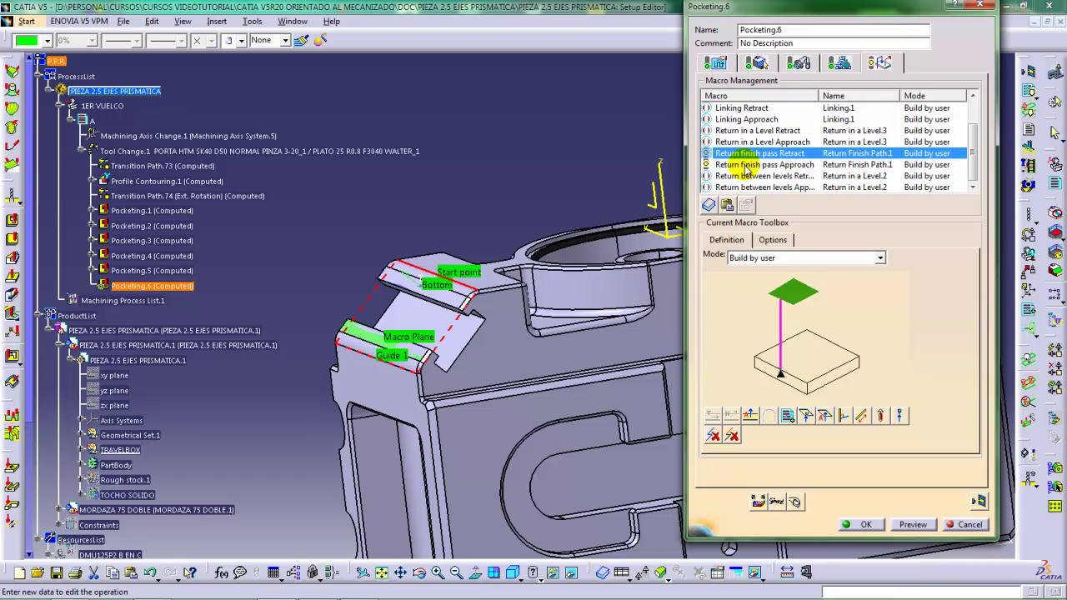
Replace the Return finish pass Approach macro's plane with the slanted pocket's lower ledge face
{"action": "left_click", "coordinate": [745, 165]}
{"action": "right_click", "coordinate": [814, 291]}
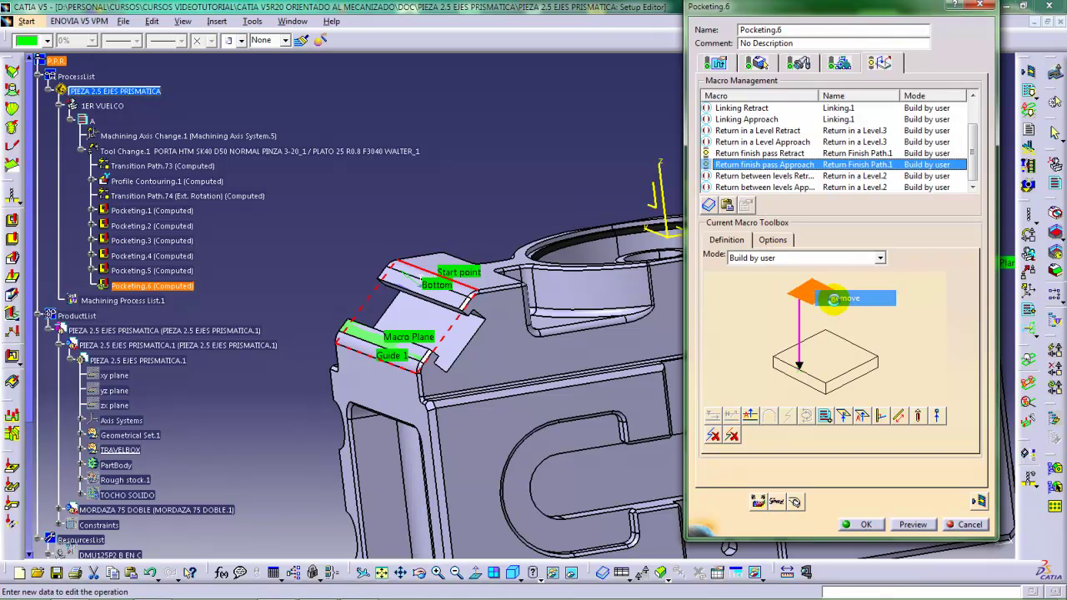
{"action": "left_click", "coordinate": [842, 298]}
{"action": "left_click", "coordinate": [810, 301]}
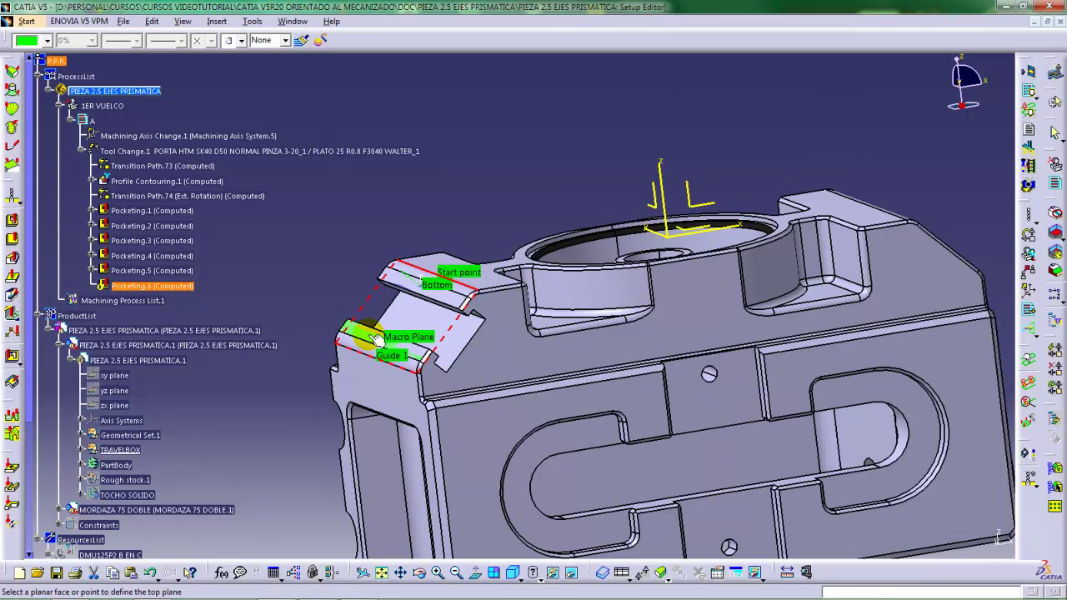
{"action": "left_click", "coordinate": [376, 340]}
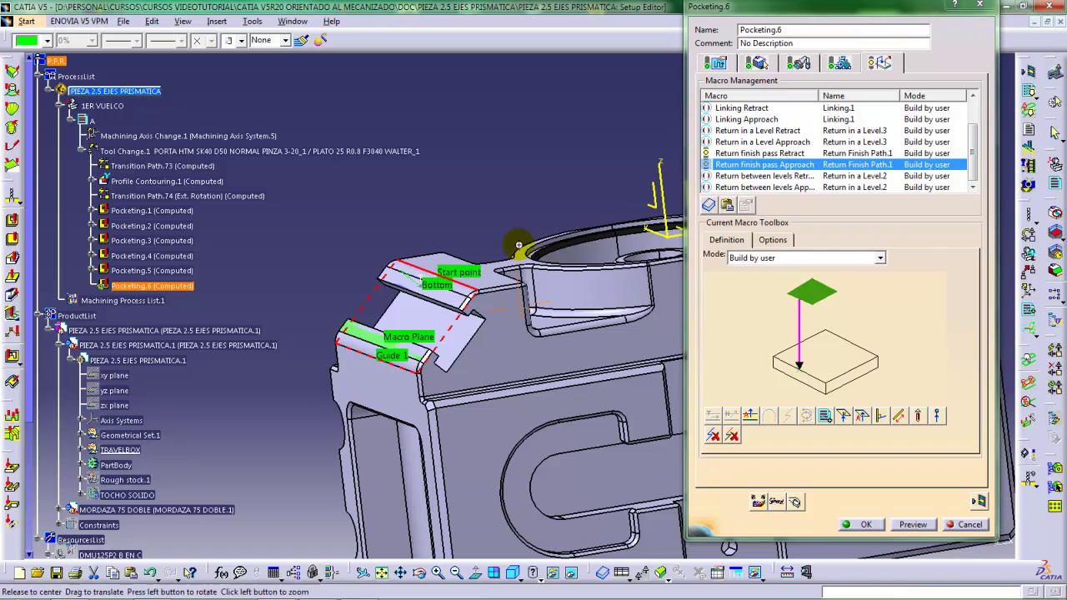
{"action": "mouse_move", "coordinate": [519, 247]}
{"action": "middle_mouse_down"}
{"action": "mouse_move", "coordinate": [543, 303]}
{"action": "mouse_move", "coordinate": [515, 264]}
{"action": "mouse_move", "coordinate": [540, 284]}
{"action": "middle_mouse_up"}
{"action": "left_click", "coordinate": [805, 299]}
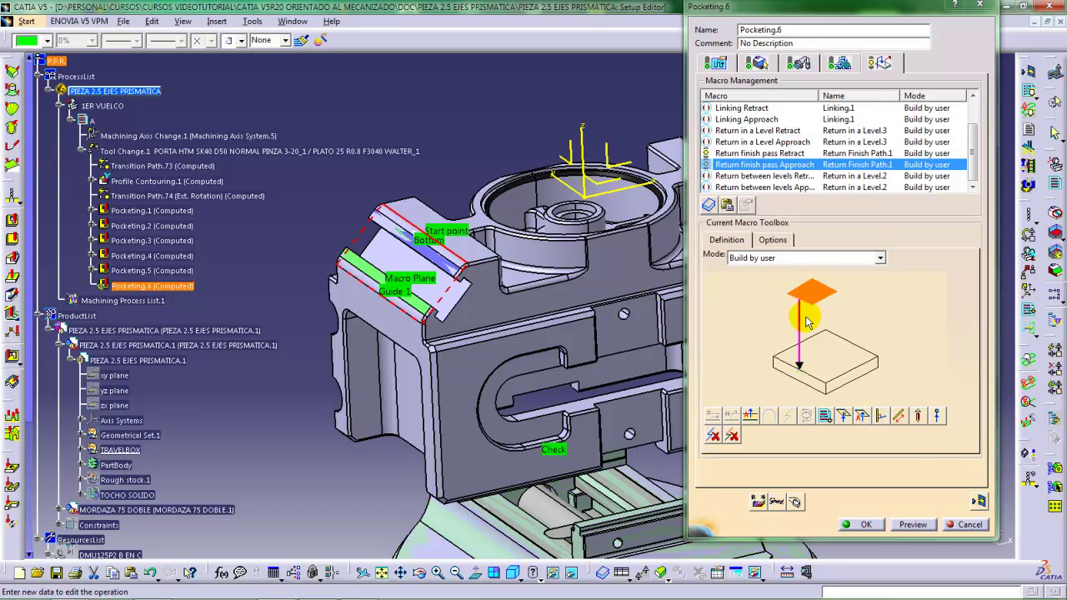
Compute and replay the Pocketing.6 tool path, inspect tool positions along the slanted face, and accept the operation
{"action": "left_click", "coordinate": [975, 497]}
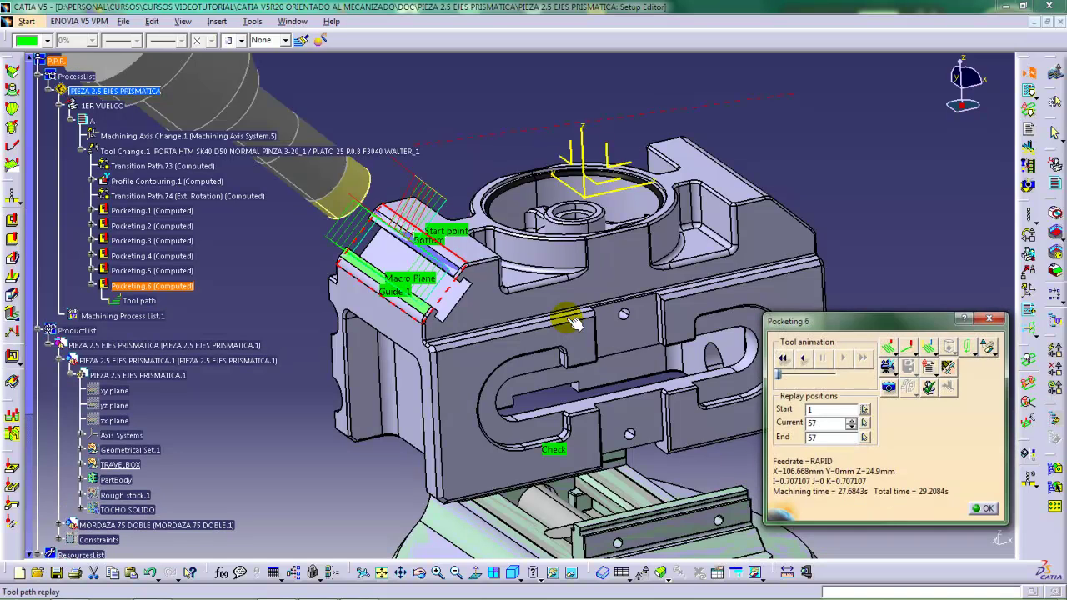
{"action": "middle_click_drag", "start_coordinate": [442, 314], "coordinate": [755, 107]}
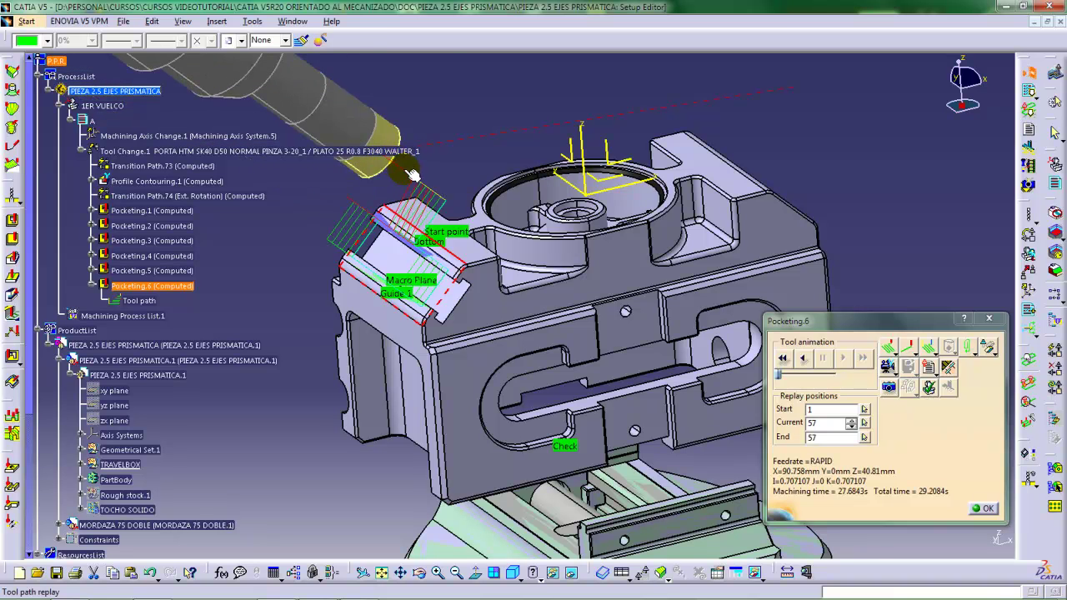
{"action": "left_click", "coordinate": [427, 188]}
{"action": "left_click", "coordinate": [417, 190]}
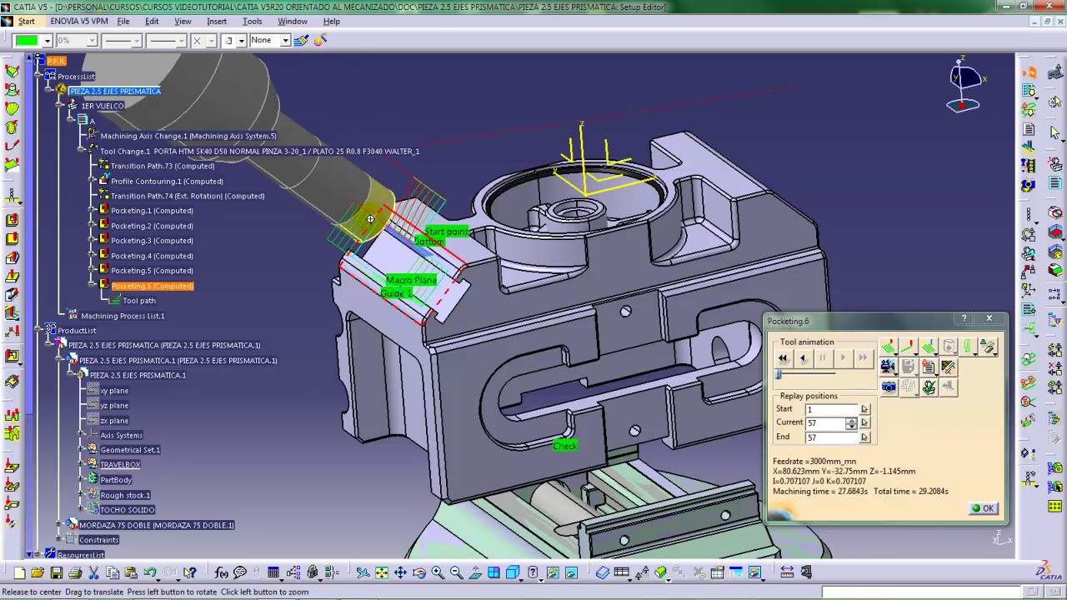
{"action": "middle_click_drag", "start_coordinate": [412, 192], "coordinate": [392, 239]}
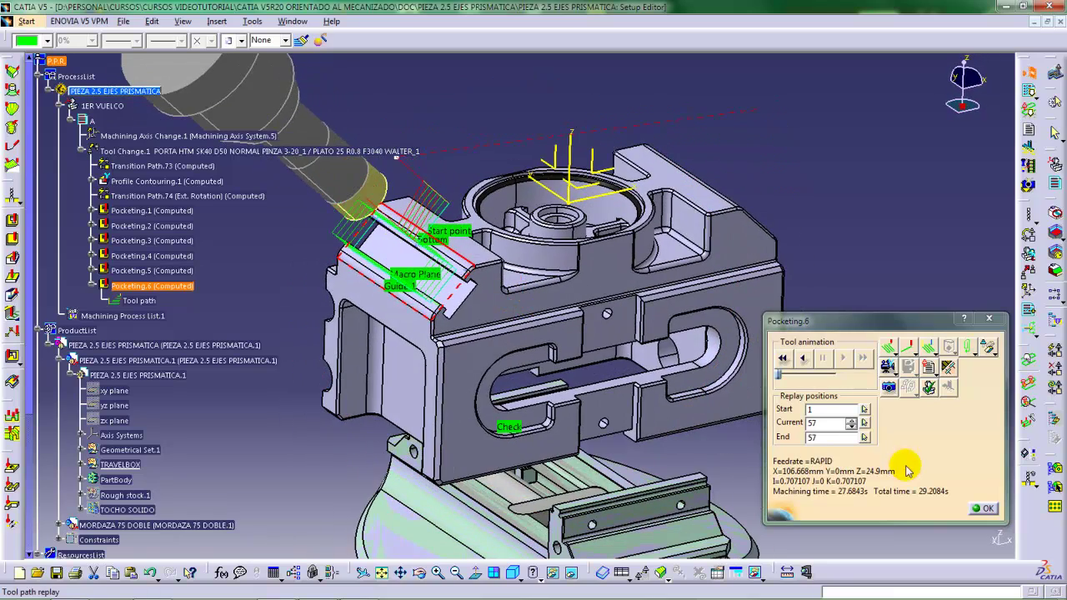
{"action": "left_click", "coordinate": [982, 510]}
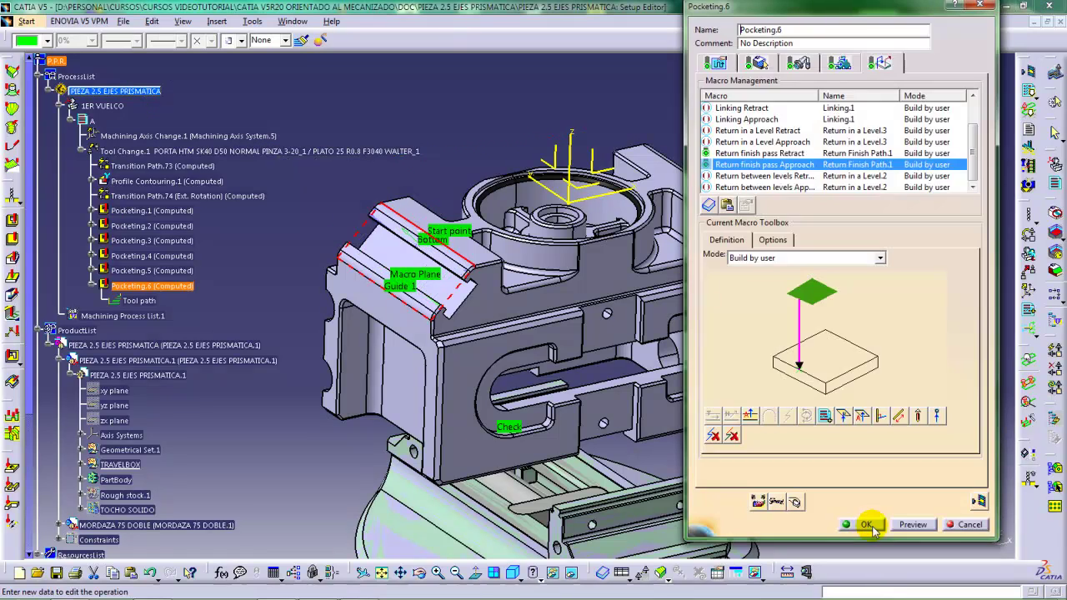
{"action": "left_click", "coordinate": [852, 520]}
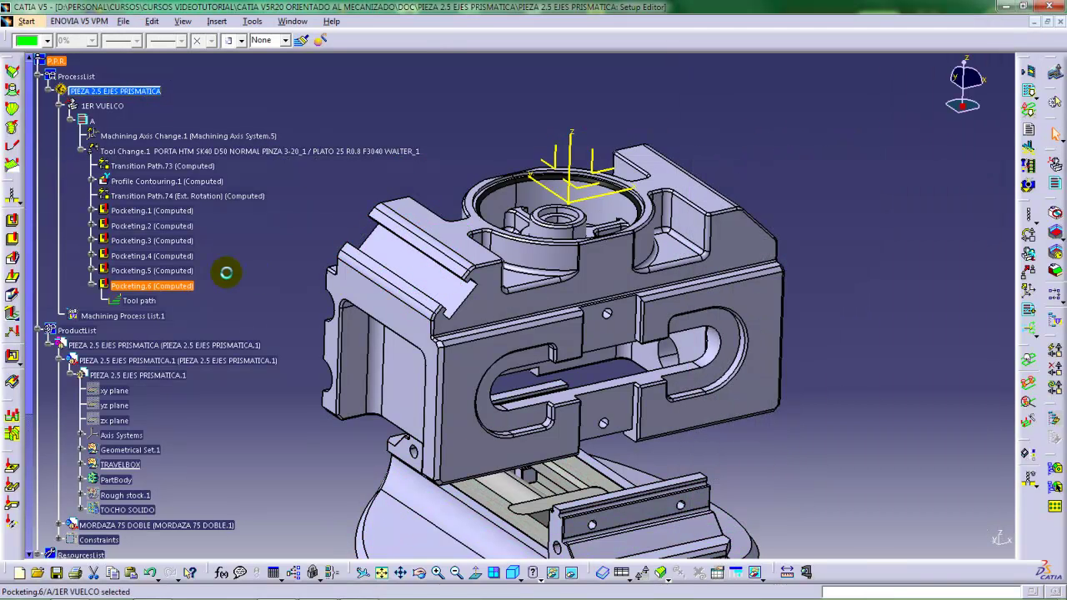
Change the tool path style of Pocketing.5 to Inward helical, replay its tool path, and accept the operation
{"action": "double_click", "coordinate": [151, 271]}
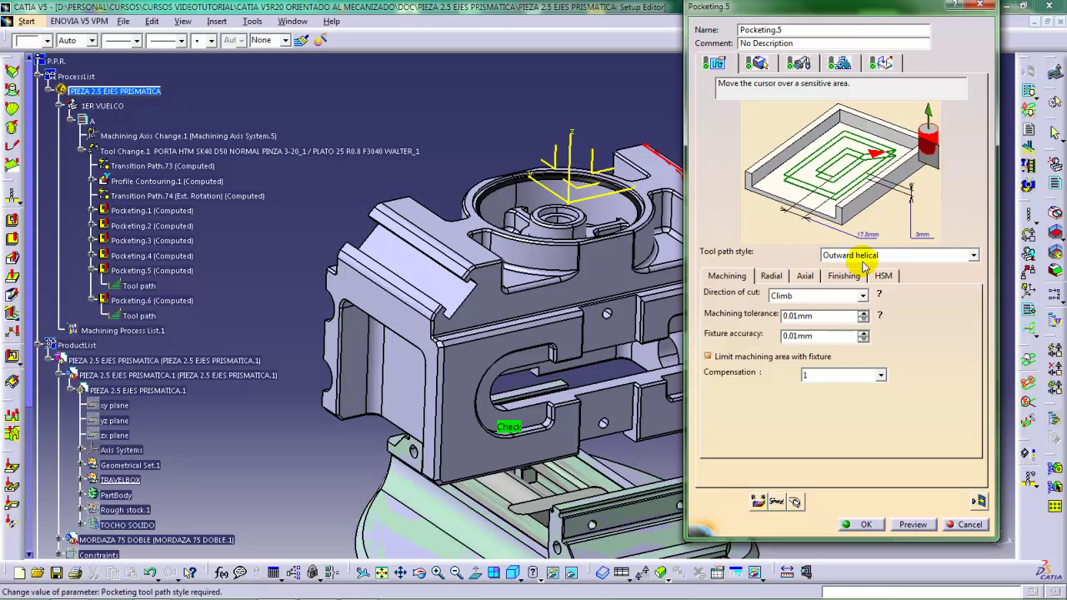
{"action": "left_click", "coordinate": [864, 258]}
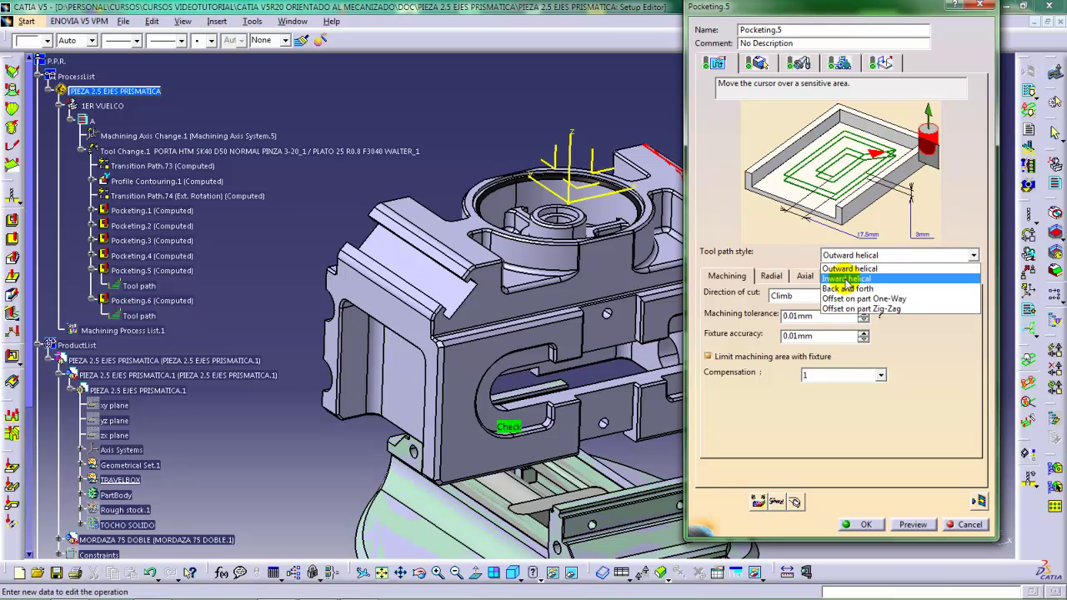
{"action": "left_click", "coordinate": [845, 279]}
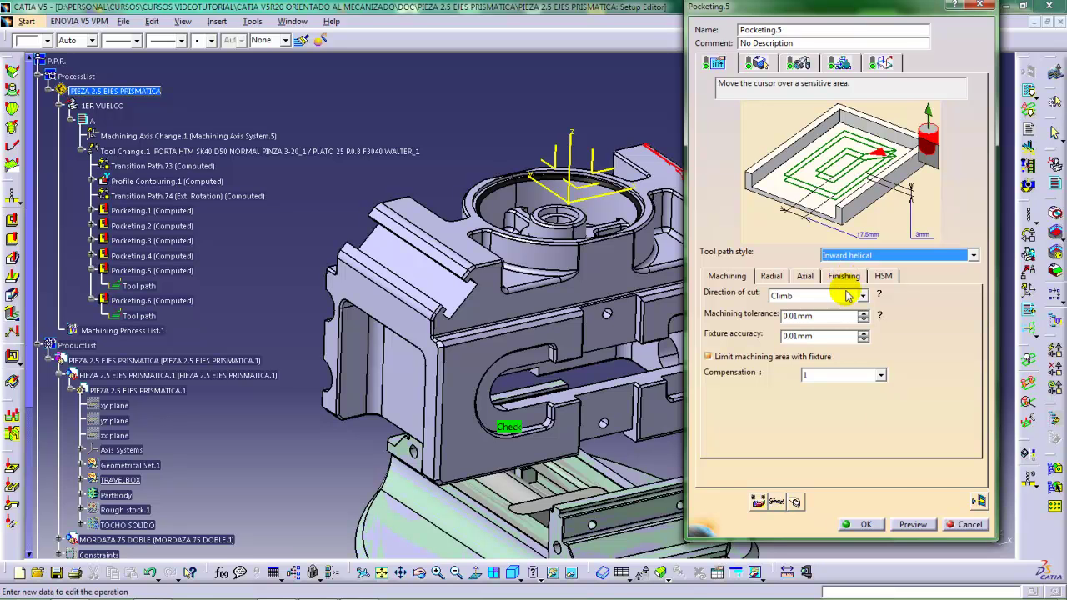
{"action": "left_click", "coordinate": [979, 501]}
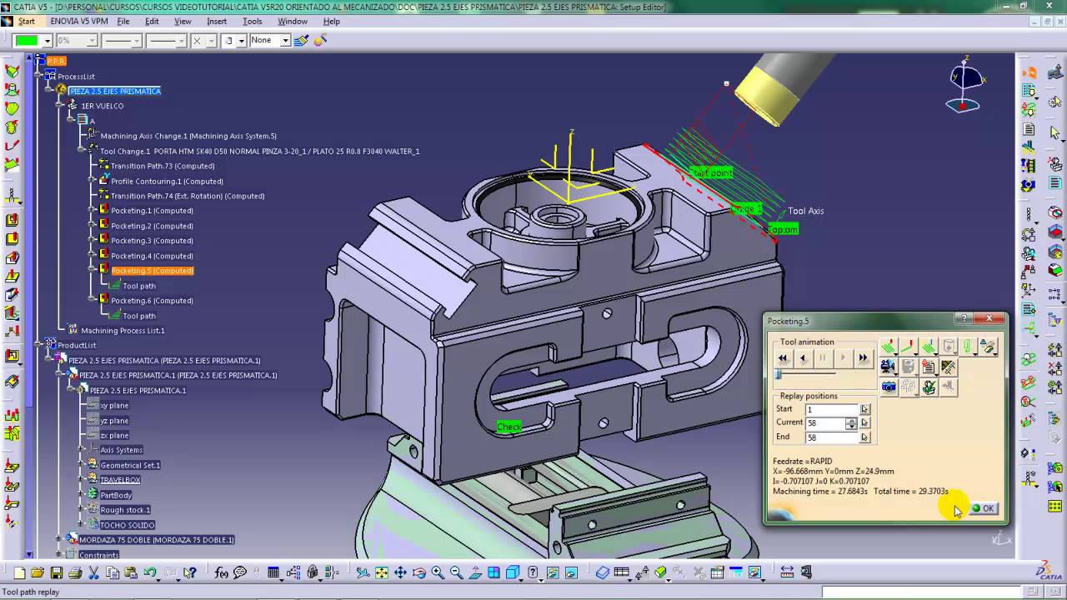
{"action": "left_click", "coordinate": [982, 507]}
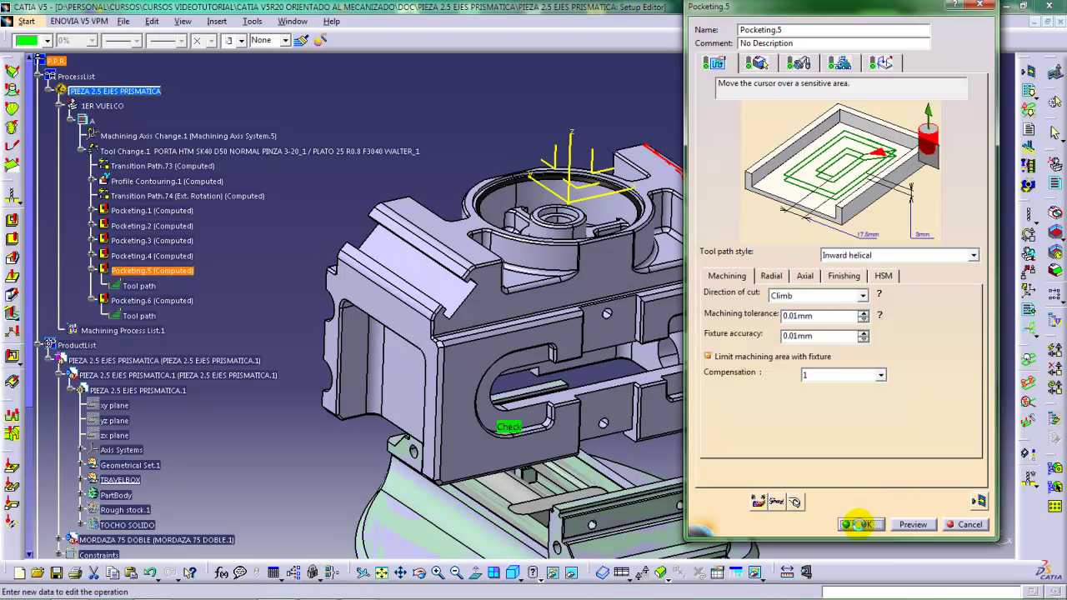
{"action": "left_click", "coordinate": [863, 519]}
Collapse the Pocketing.5 and Pocketing.6 tool path branches in the process tree and save all modified documents
{"action": "left_click", "coordinate": [90, 270]}
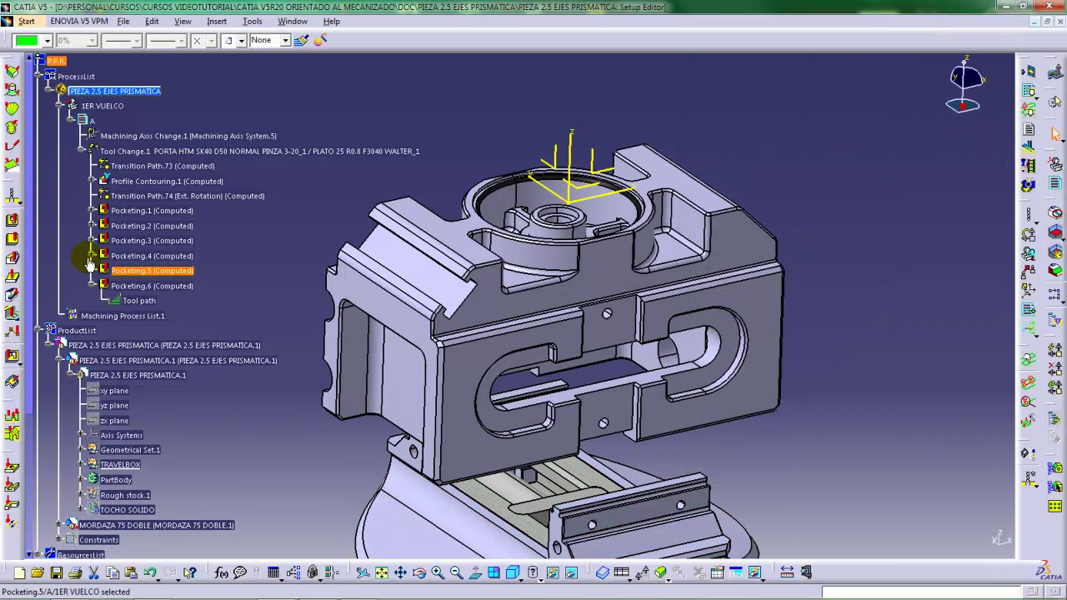
{"action": "left_click", "coordinate": [92, 286]}
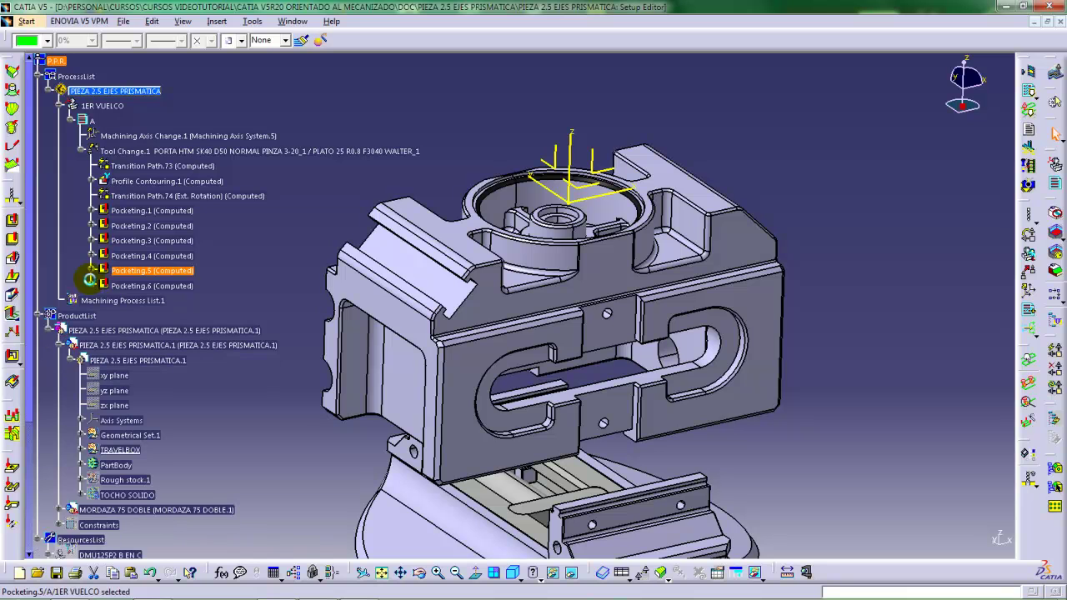
{"action": "left_click", "coordinate": [56, 573]}
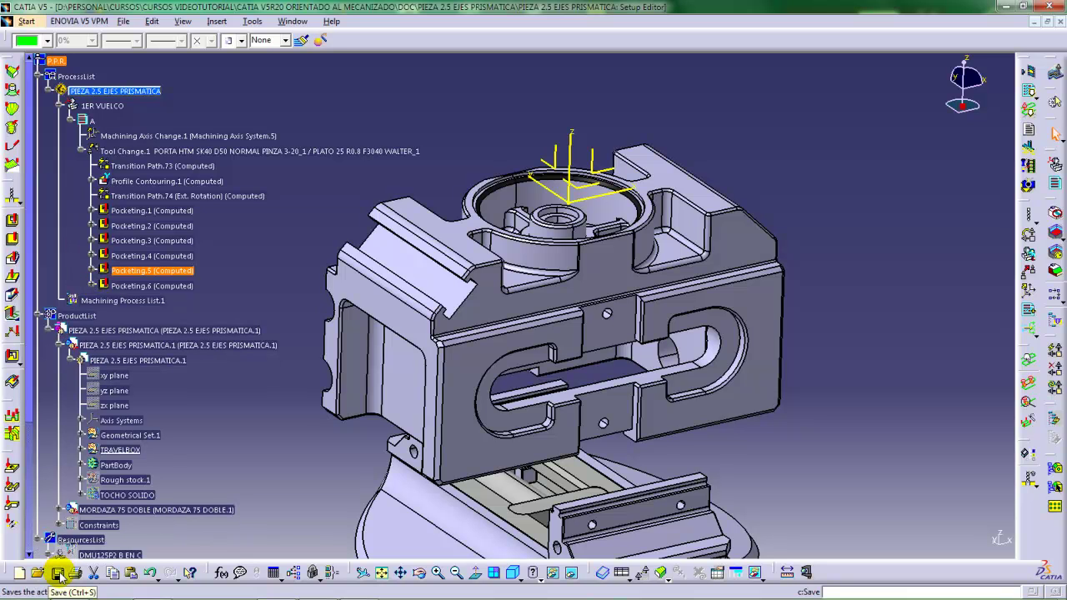
{"action": "left_click", "coordinate": [122, 21]}
{"action": "left_click", "coordinate": [138, 133]}
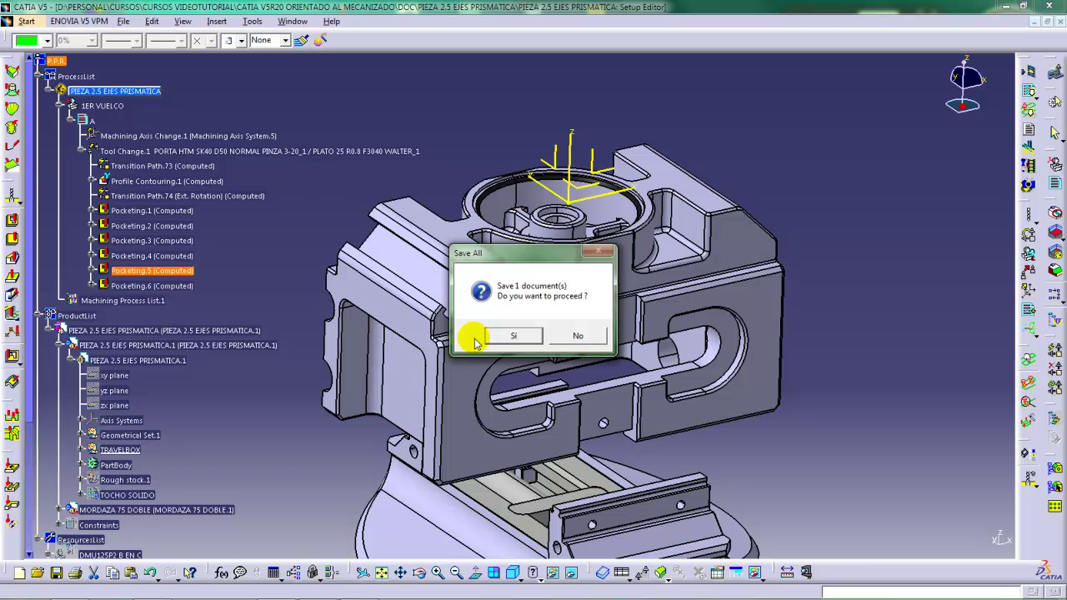
{"action": "left_click", "coordinate": [498, 332]}
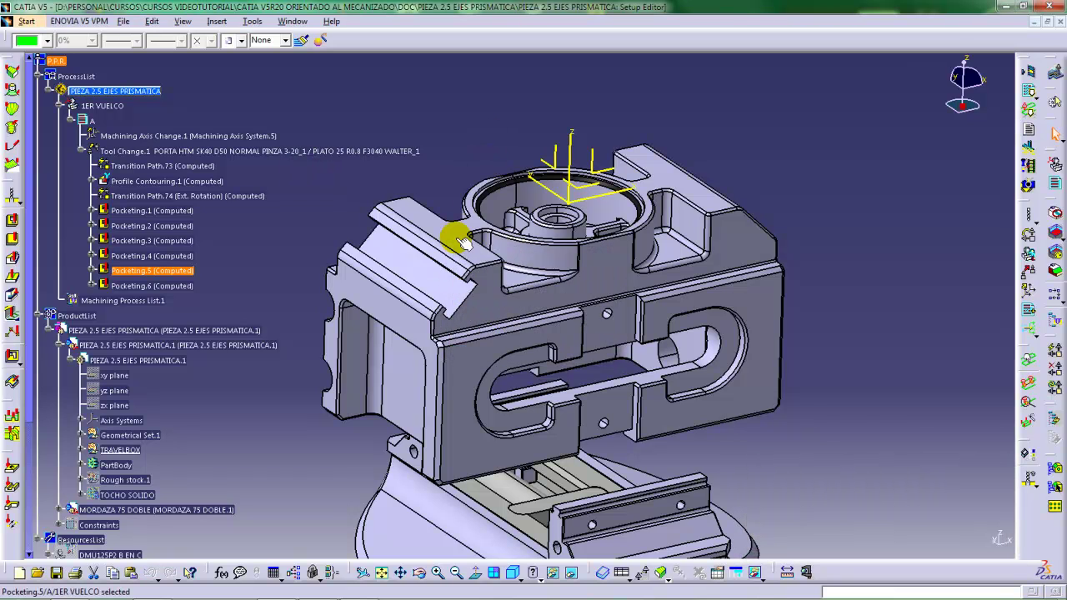
{"action": "middle_click_drag", "start_coordinate": [463, 304], "coordinate": [488, 310]}
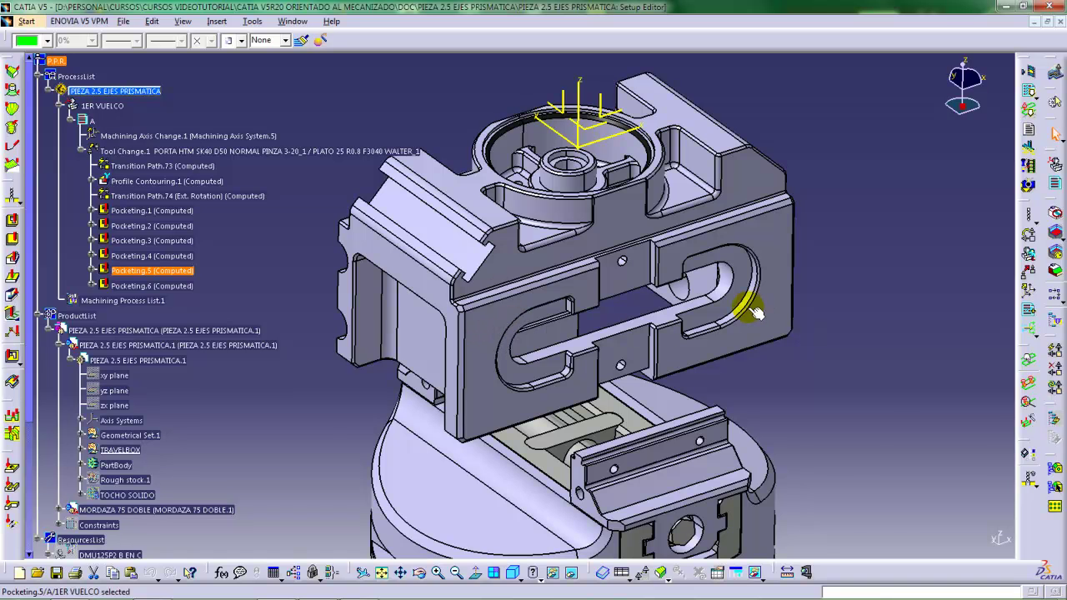
Examine the part's recessed upper wall, narrow ledge and front slotted faces from several angles
{"action": "middle_click_drag", "start_coordinate": [733, 335], "coordinate": [769, 278]}
{"action": "middle_click_drag", "start_coordinate": [582, 300], "coordinate": [381, 100]}
{"action": "middle_click_drag", "start_coordinate": [621, 300], "coordinate": [457, 196]}
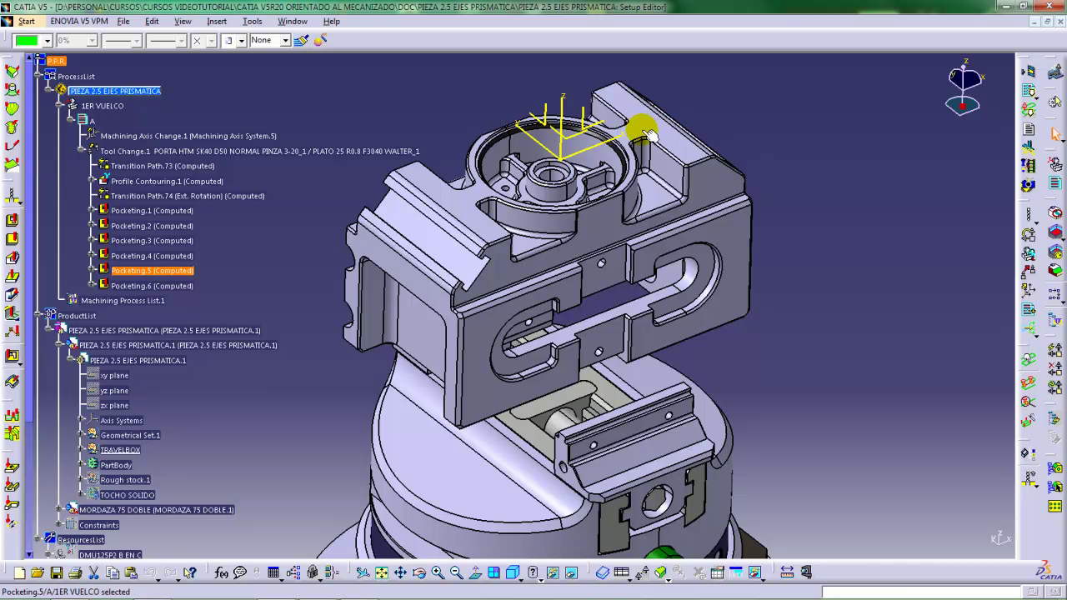
{"action": "middle_click_drag", "start_coordinate": [578, 245], "coordinate": [578, 223]}
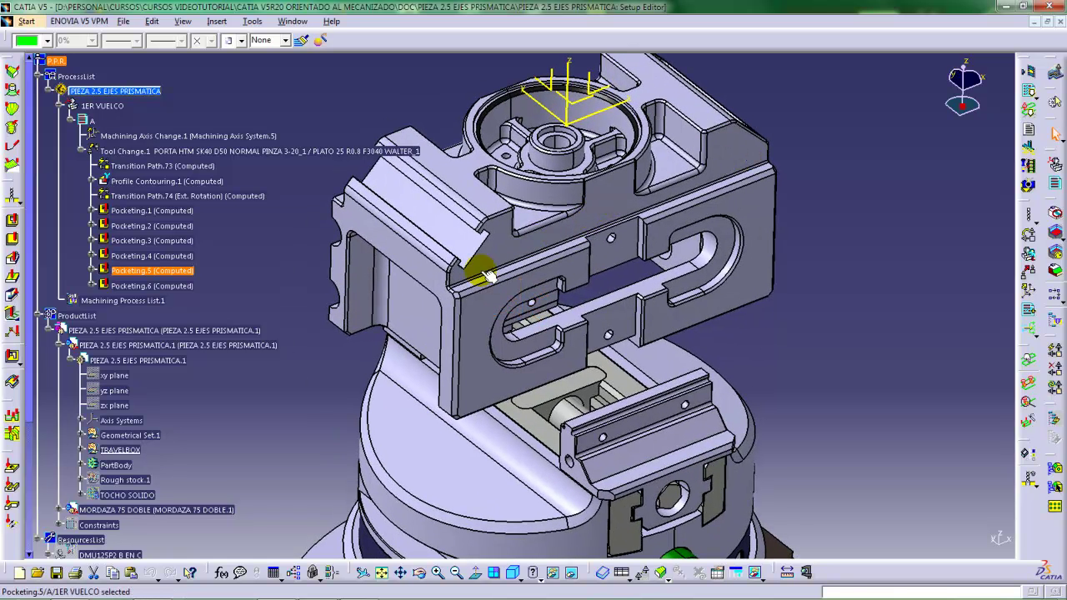
{"action": "middle_click_drag", "start_coordinate": [487, 275], "coordinate": [405, 172]}
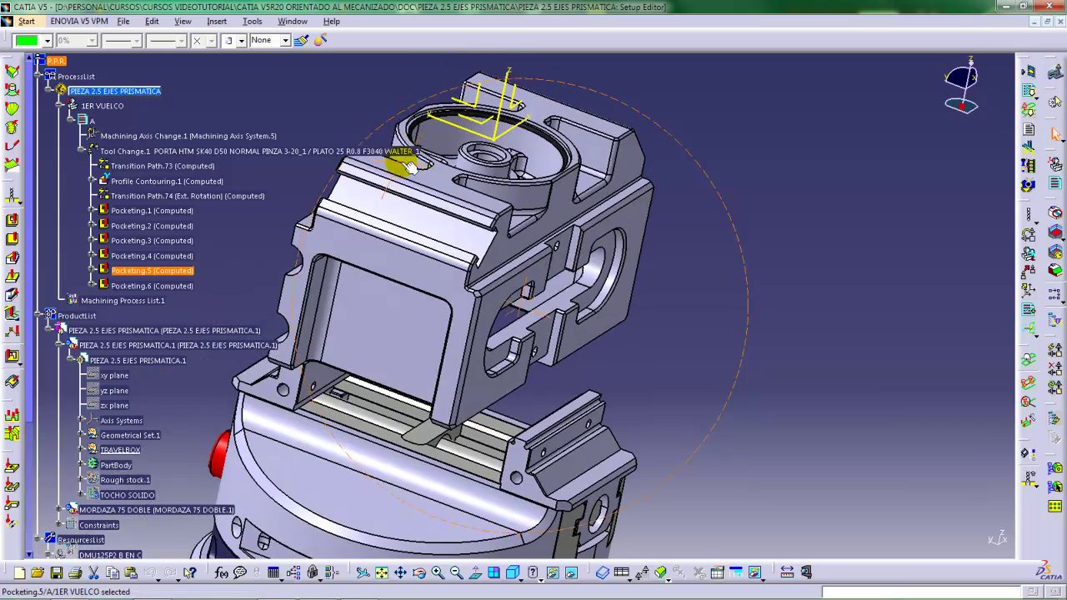
{"action": "mouse_move", "coordinate": [578, 269]}
{"action": "middle_mouse_down"}
{"action": "mouse_move", "coordinate": [533, 290]}
{"action": "mouse_move", "coordinate": [476, 276]}
{"action": "mouse_move", "coordinate": [591, 250]}
{"action": "mouse_move", "coordinate": [616, 280]}
{"action": "mouse_move", "coordinate": [605, 286]}
{"action": "mouse_move", "coordinate": [592, 264]}
{"action": "mouse_move", "coordinate": [559, 275]}
{"action": "mouse_move", "coordinate": [571, 271]}
{"action": "middle_mouse_up"}
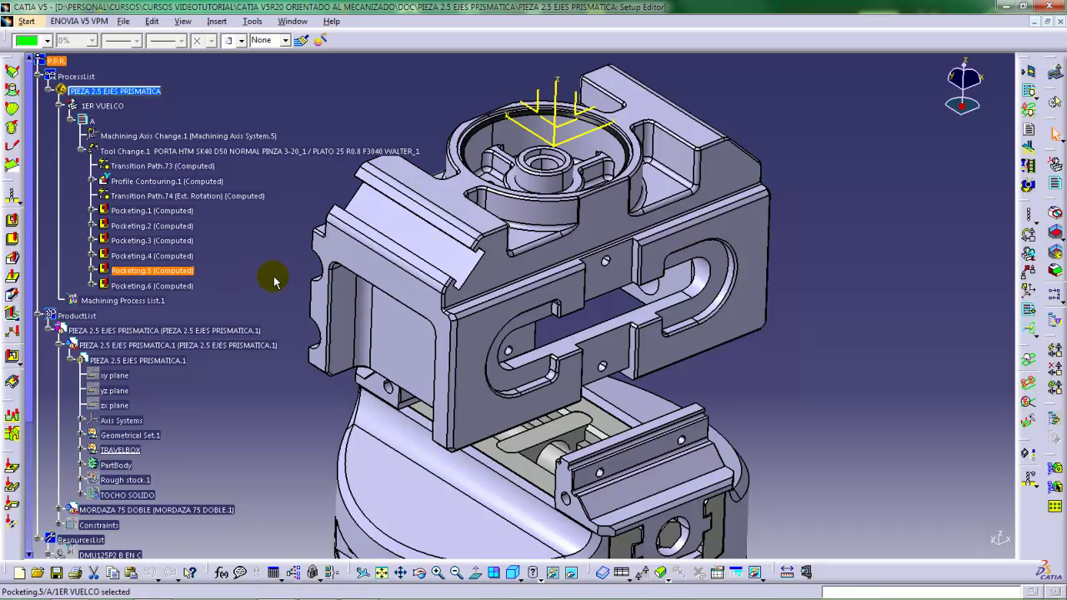
{"action": "middle_click_drag", "start_coordinate": [512, 279], "coordinate": [540, 275]}
{"action": "left_click", "coordinate": [531, 273]}
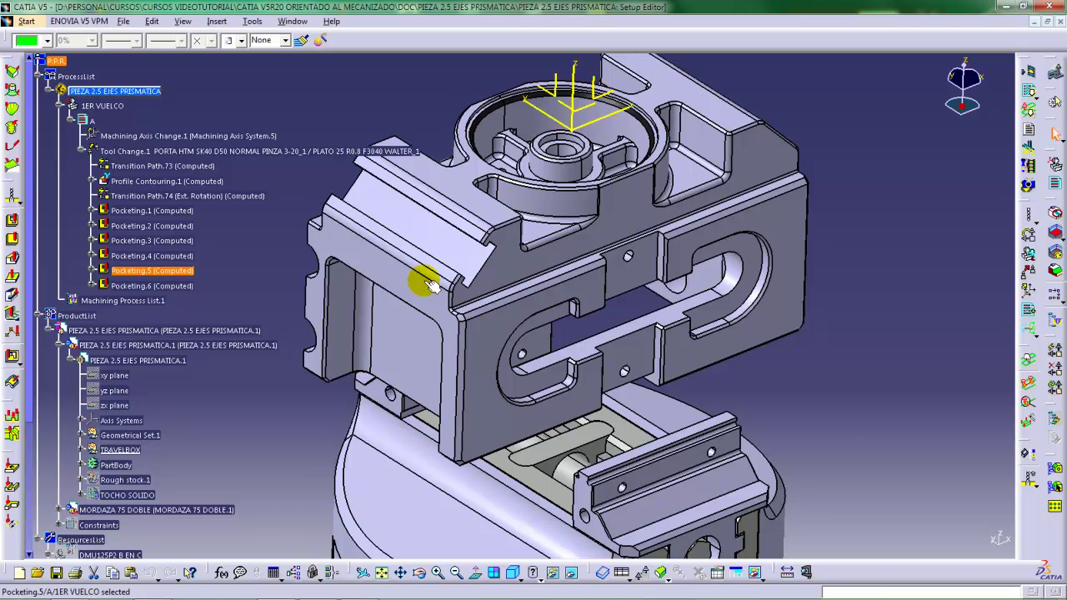
{"action": "middle_click_drag", "start_coordinate": [489, 264], "coordinate": [454, 300]}
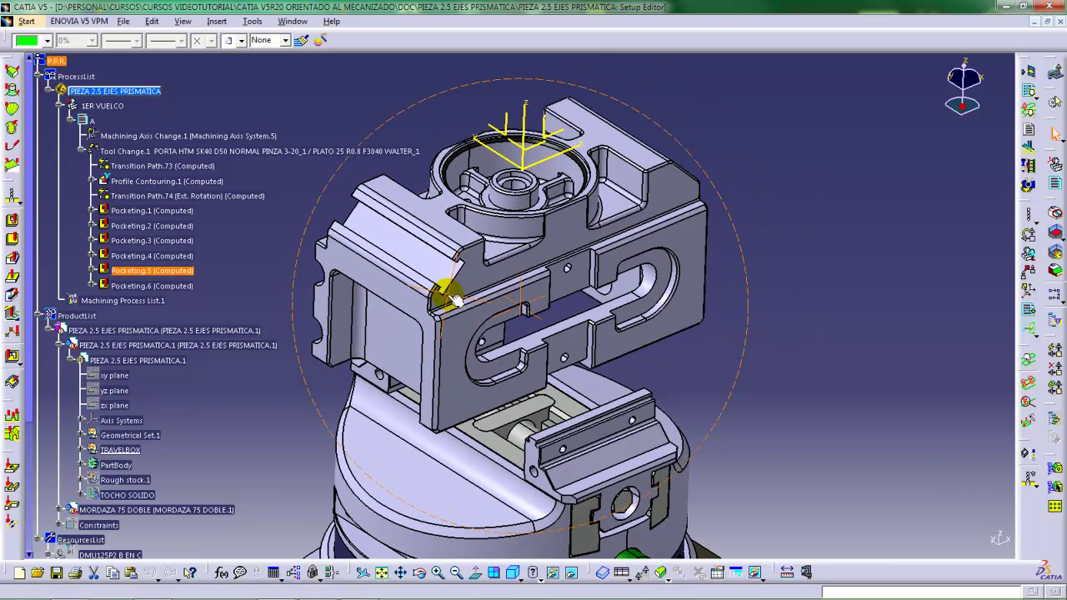
Switch to the Advanced Machining workbench and insert a Profile Contouring operation after Pocketing.6
{"action": "left_click", "coordinate": [170, 287]}
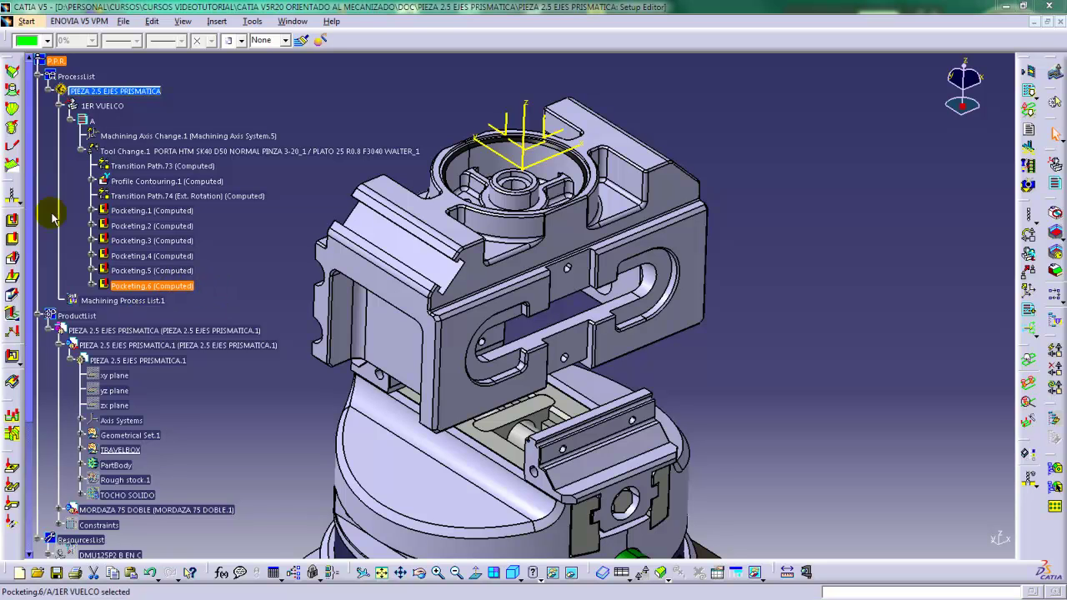
{"action": "left_click", "coordinate": [25, 21]}
{"action": "mouse_move", "coordinate": [55, 57]}
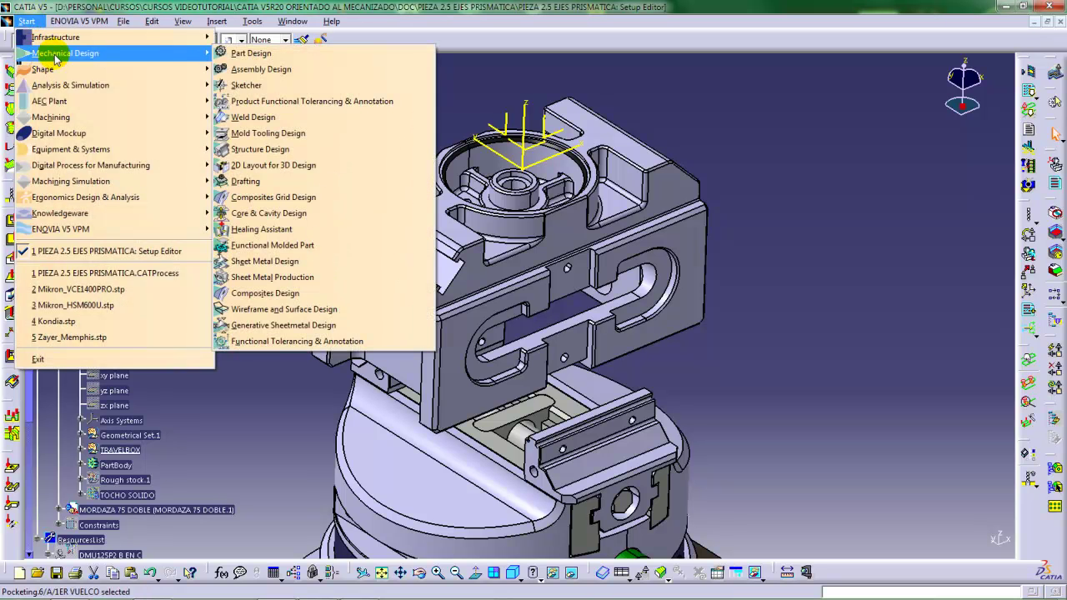
{"action": "mouse_move", "coordinate": [62, 121]}
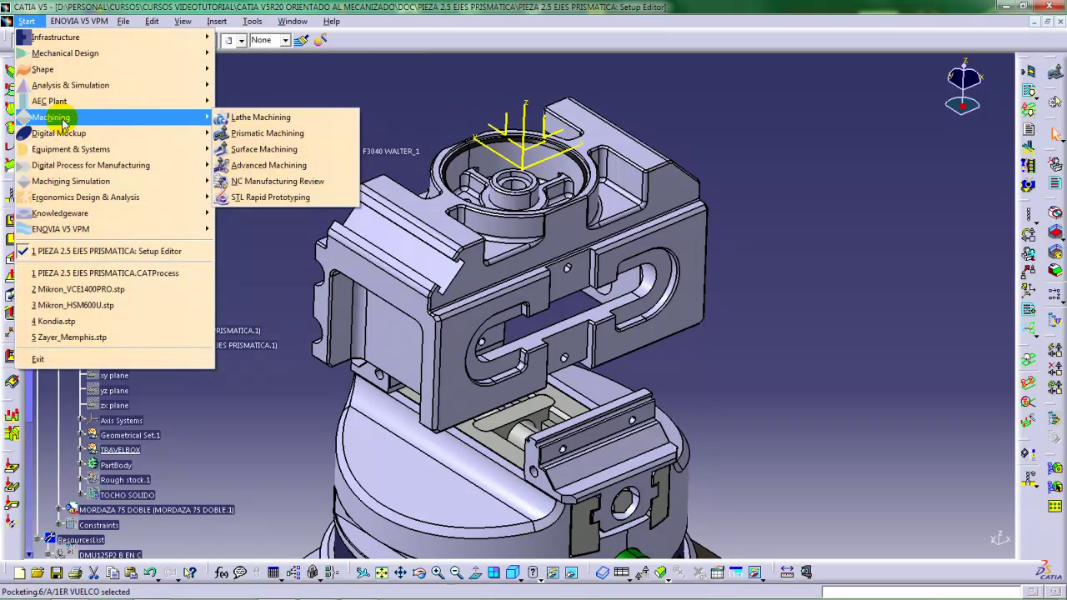
{"action": "left_click", "coordinate": [244, 165]}
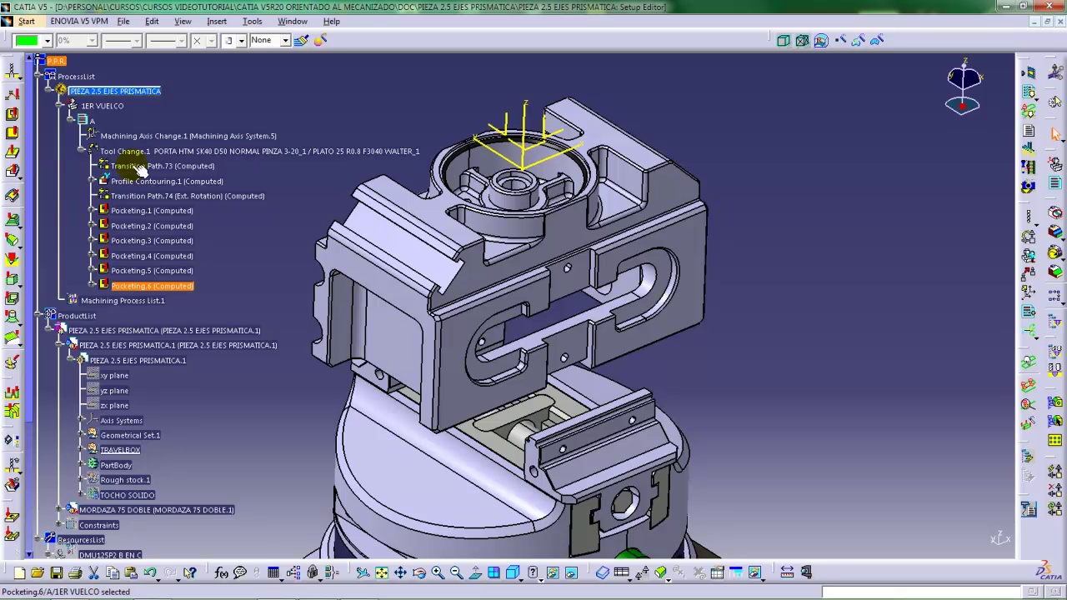
{"action": "left_click", "coordinate": [12, 173]}
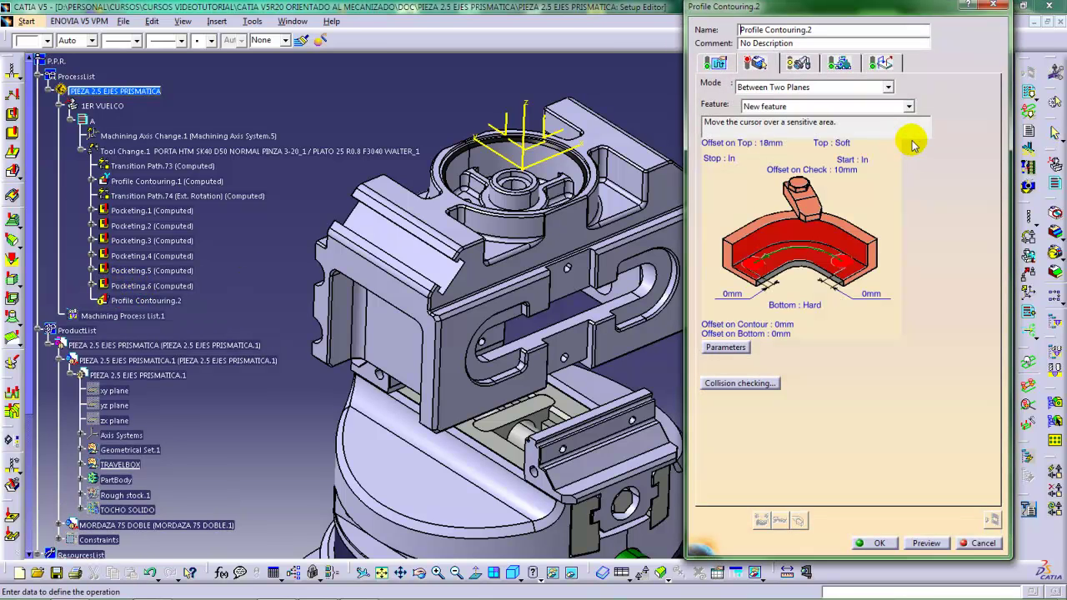
Review the new contouring operation's tool, feeds and speeds, and the available machining modes, keeping Between Two Planes
{"action": "left_click", "coordinate": [799, 62]}
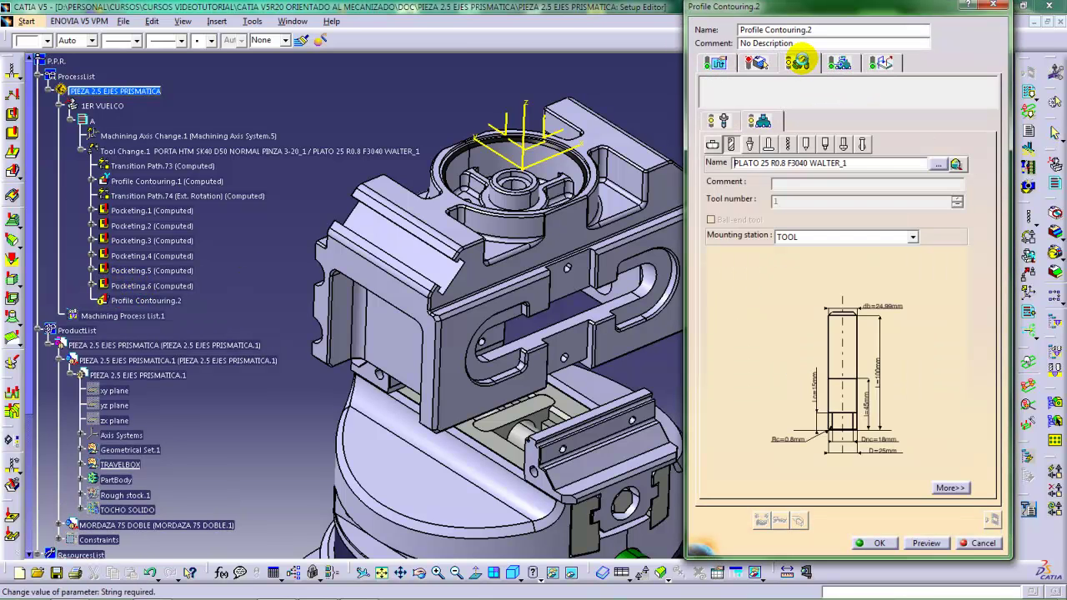
{"action": "left_click", "coordinate": [839, 63]}
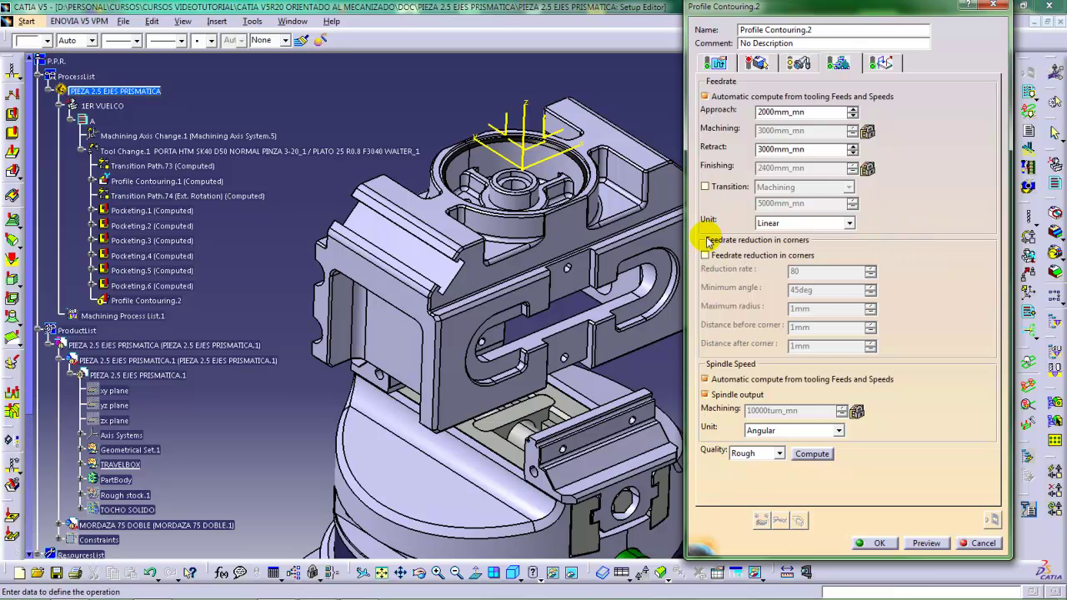
{"action": "left_click", "coordinate": [763, 64]}
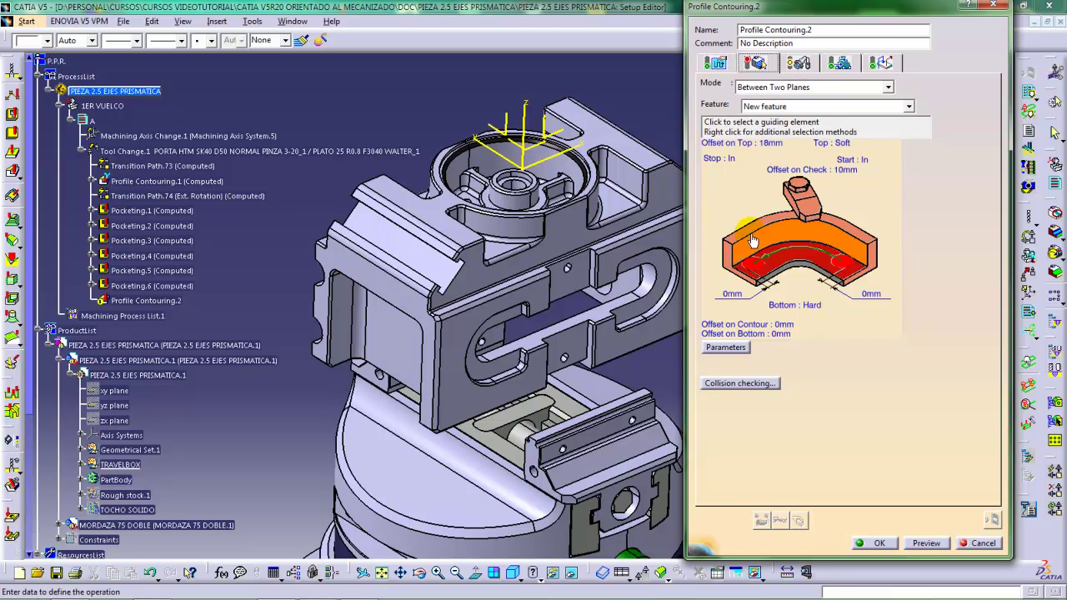
{"action": "left_click", "coordinate": [888, 88]}
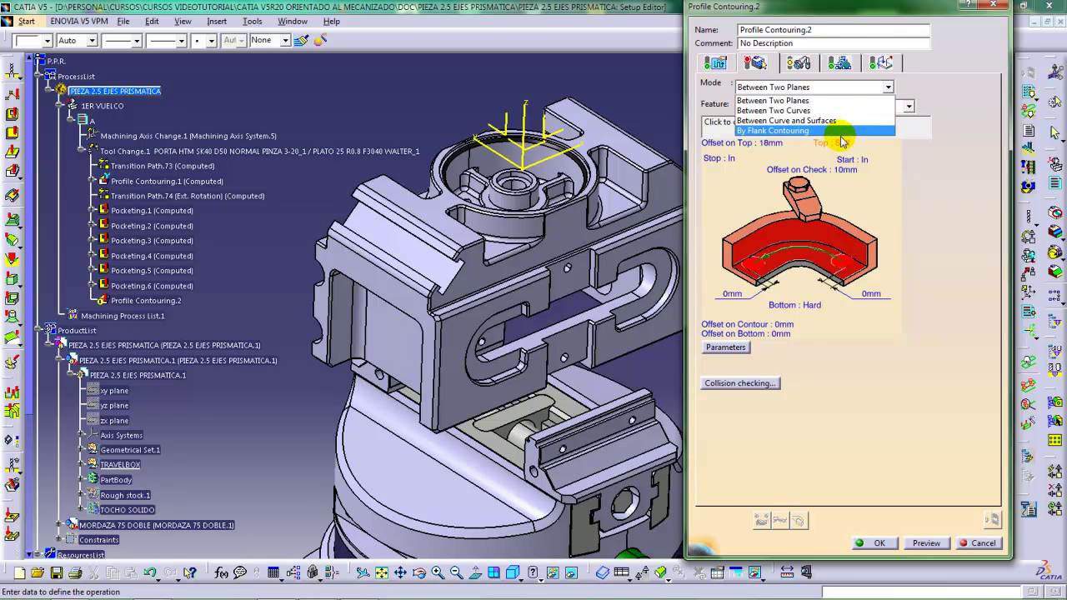
{"action": "left_click", "coordinate": [929, 236]}
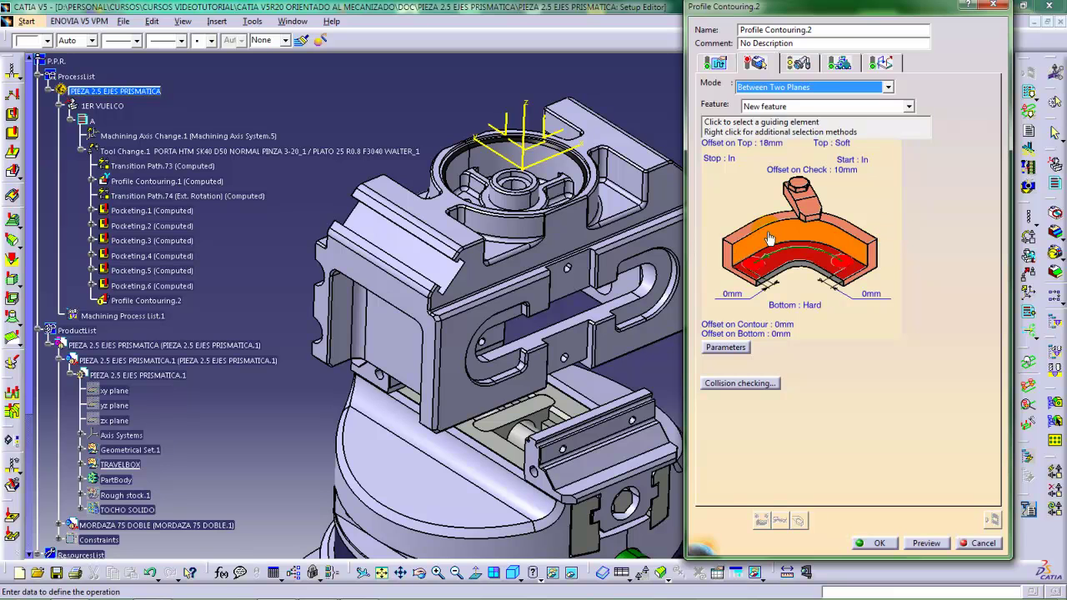
Select the recessed wall above the slotted front as the bottom and the narrow ledge as the guide using By Belt of Faces
{"action": "left_click", "coordinate": [781, 263]}
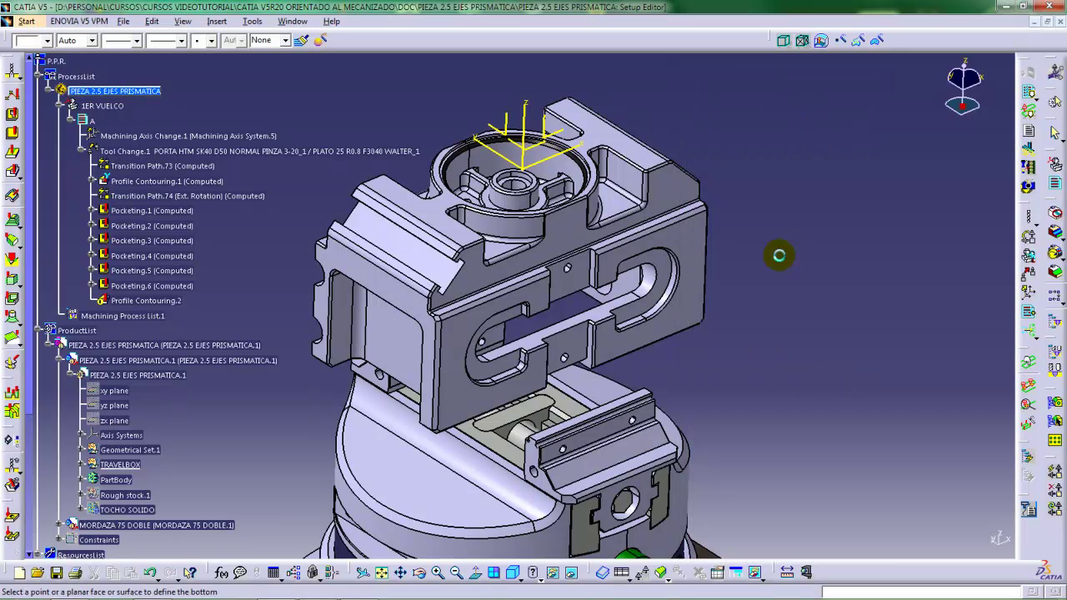
{"action": "left_click", "coordinate": [568, 235]}
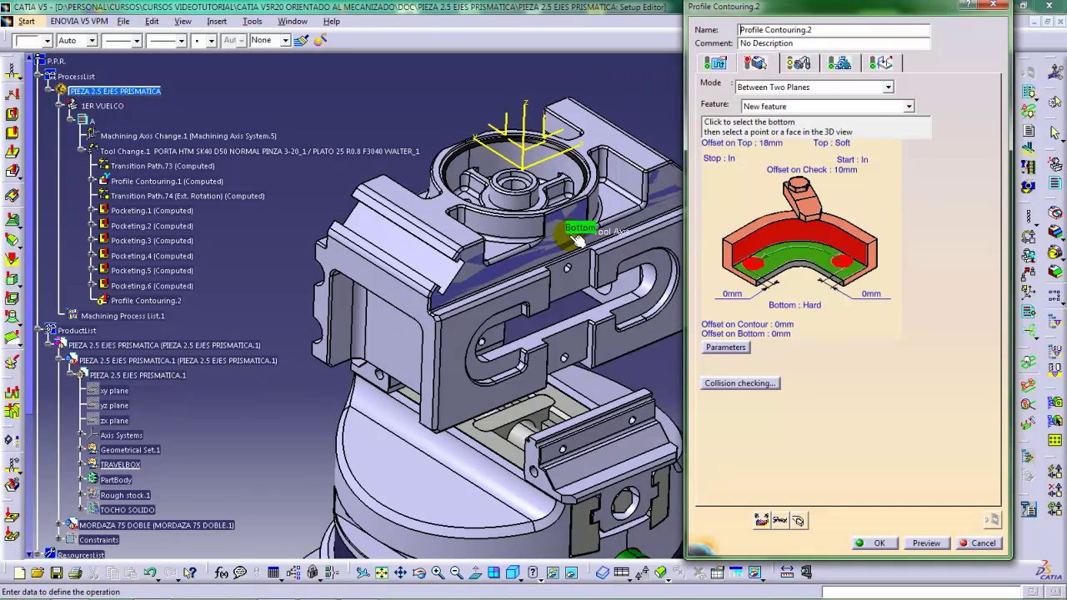
{"action": "right_click", "coordinate": [768, 244]}
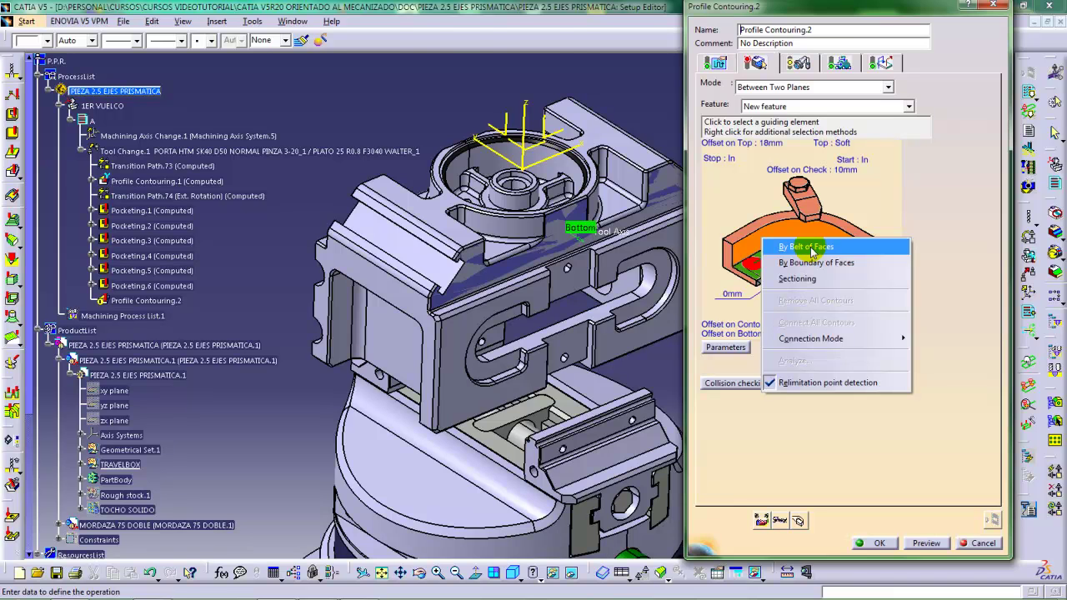
{"action": "left_click", "coordinate": [809, 246]}
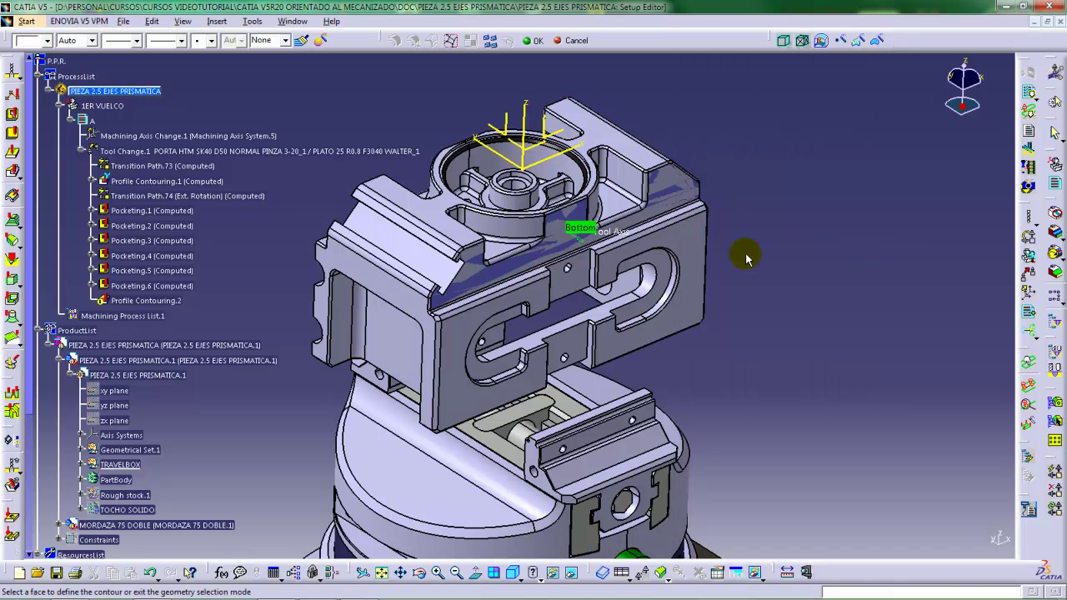
{"action": "middle_click_drag", "start_coordinate": [591, 284], "coordinate": [614, 221]}
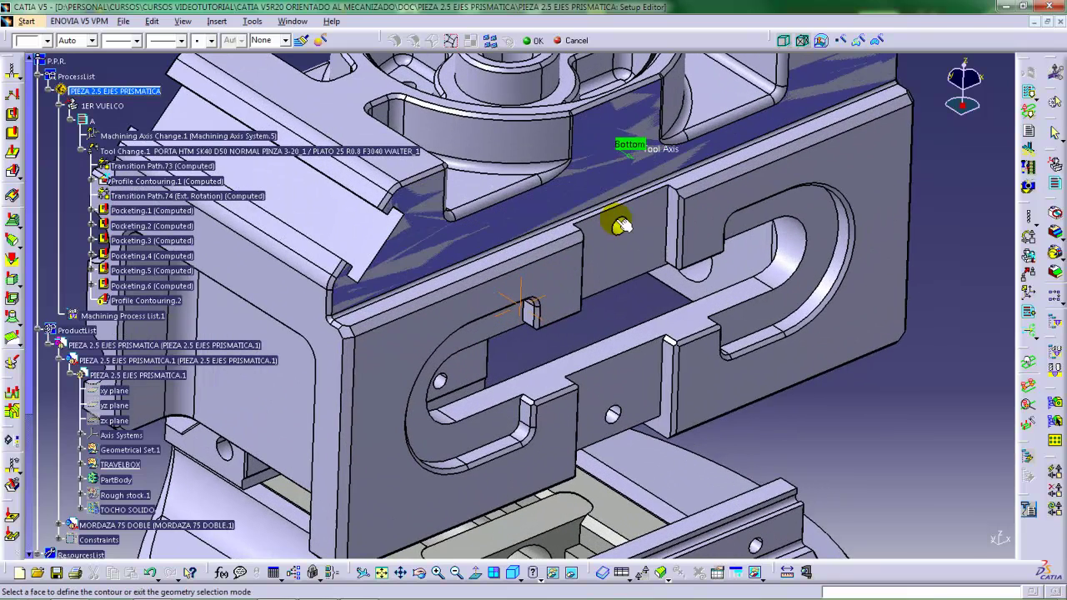
{"action": "left_click", "coordinate": [550, 240]}
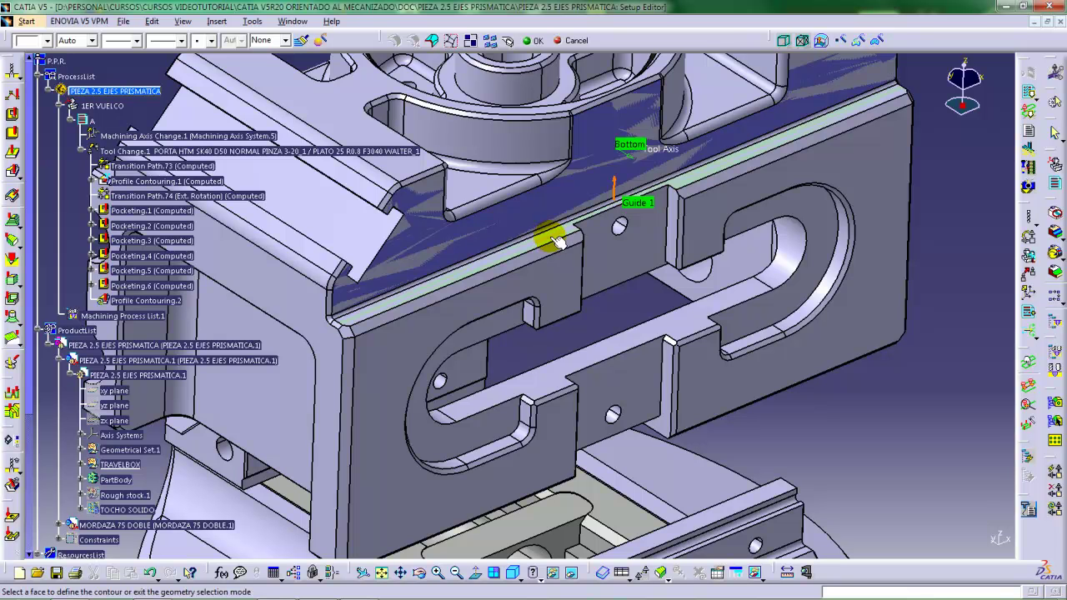
{"action": "middle_click_drag", "start_coordinate": [672, 255], "coordinate": [709, 333]}
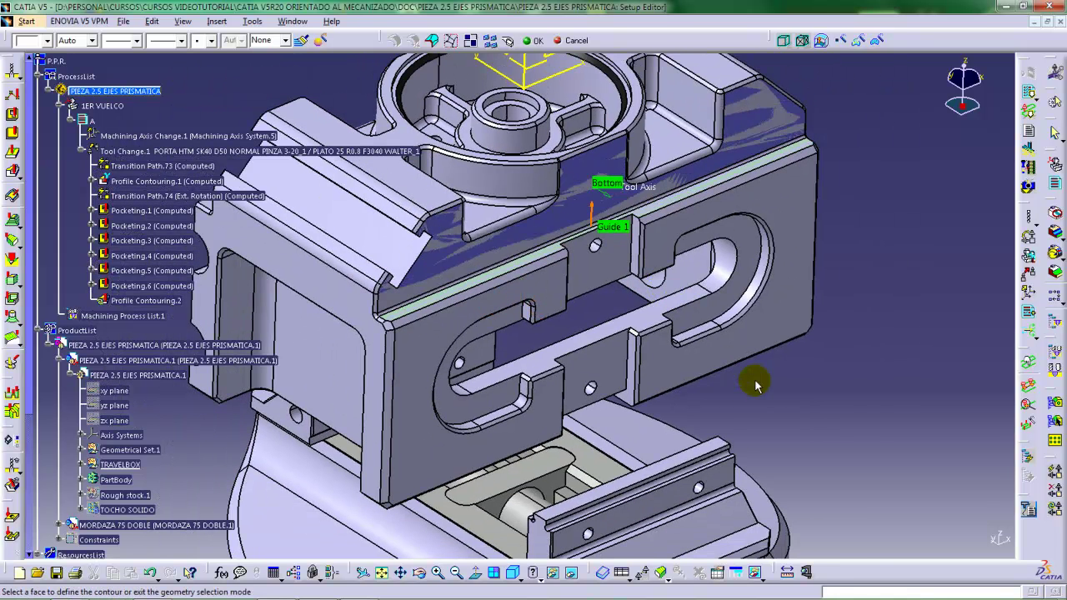
{"action": "left_click", "coordinate": [756, 385]}
Select the front face around the slot nearest the open side pocket as the top plane and set Offset on Top to 0 mm
{"action": "middle_click_drag", "start_coordinate": [591, 286], "coordinate": [538, 270]}
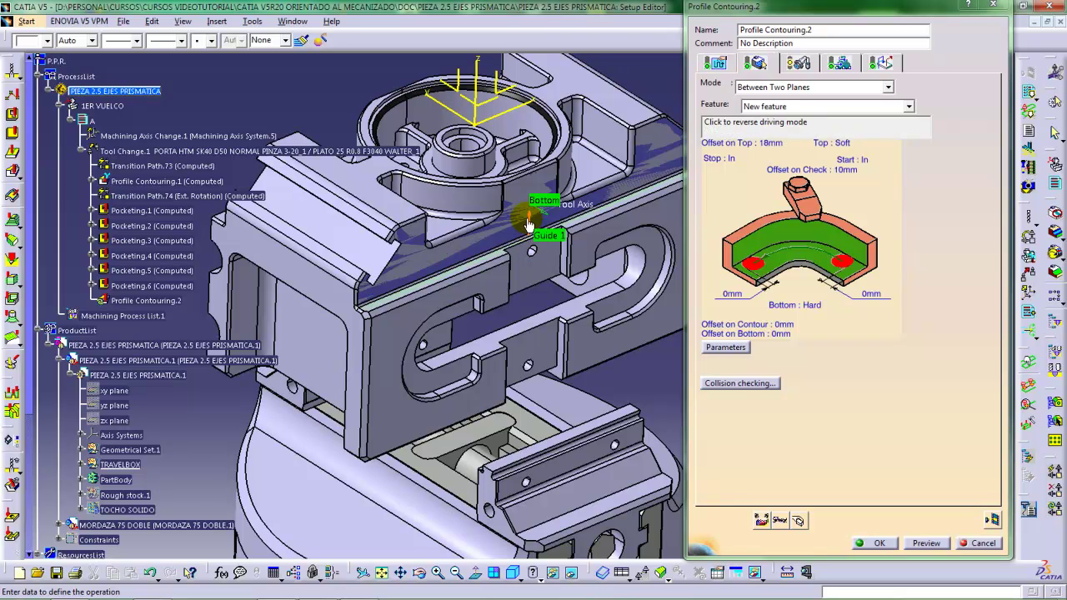
{"action": "middle_click_drag", "start_coordinate": [533, 272], "coordinate": [488, 257]}
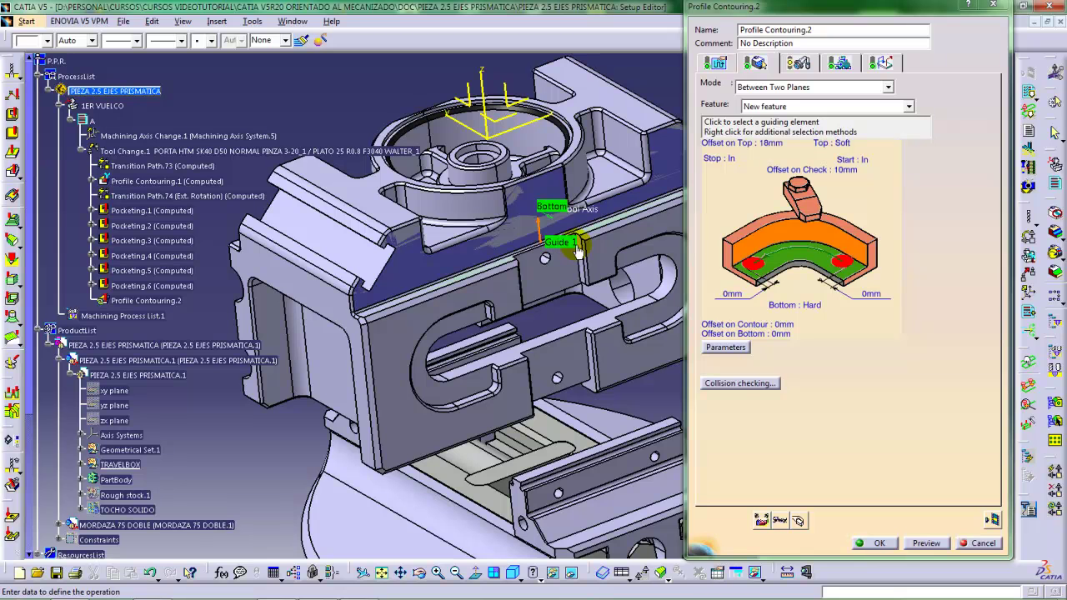
{"action": "left_click", "coordinate": [763, 226]}
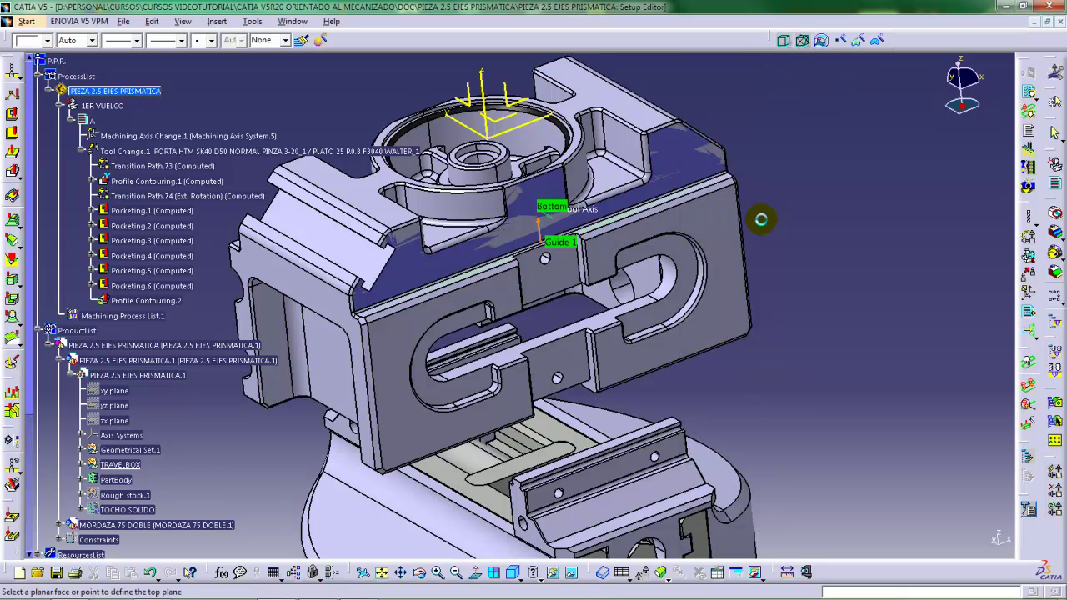
{"action": "left_click", "coordinate": [505, 290]}
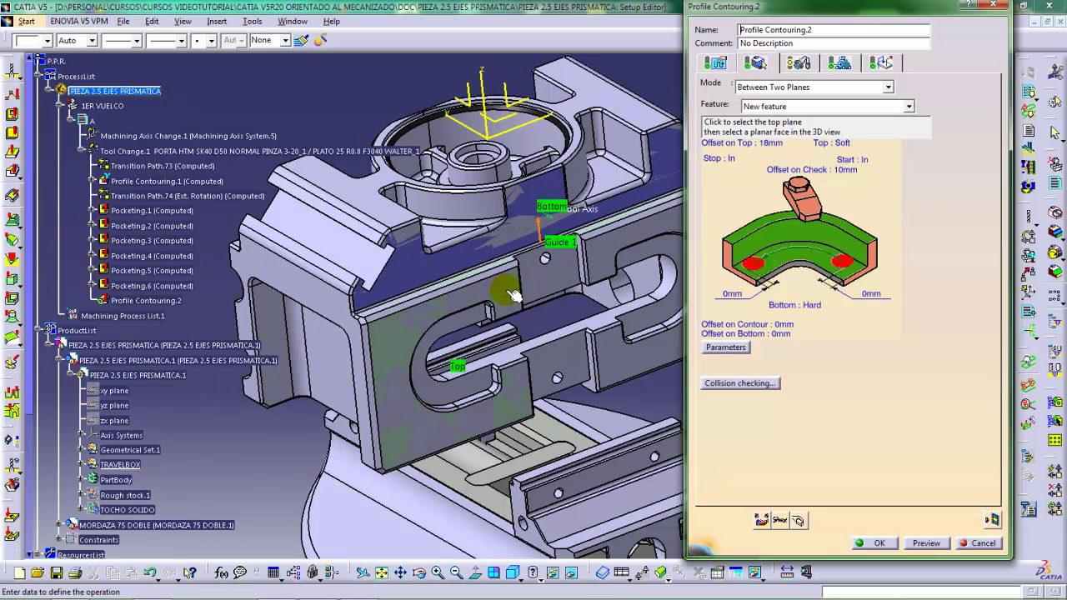
{"action": "double_click", "coordinate": [771, 145]}
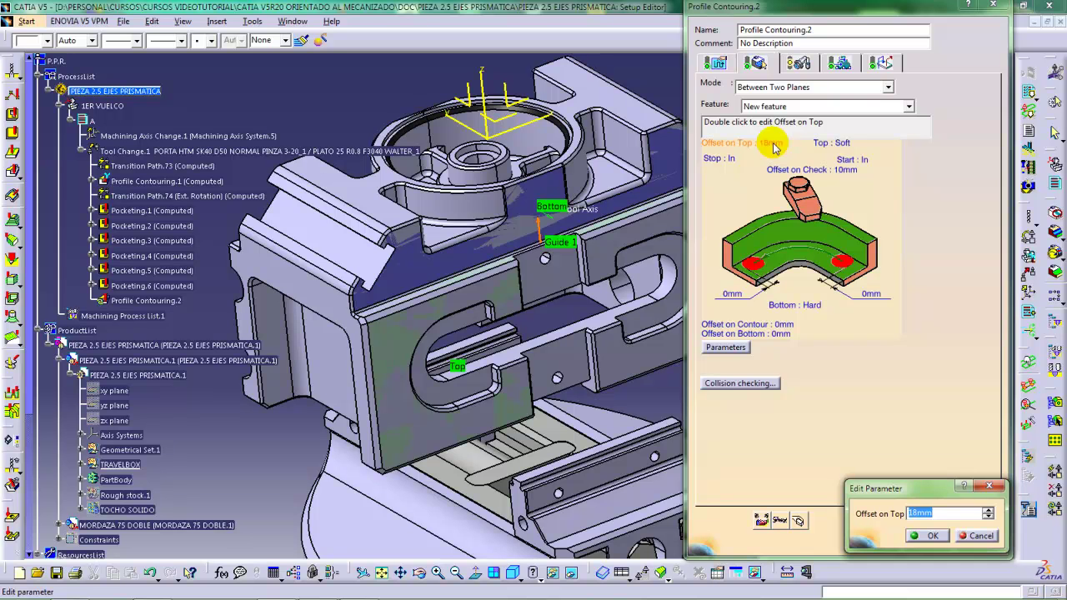
{"action": "type", "text": "0"}
{"action": "key", "text": "Return"}
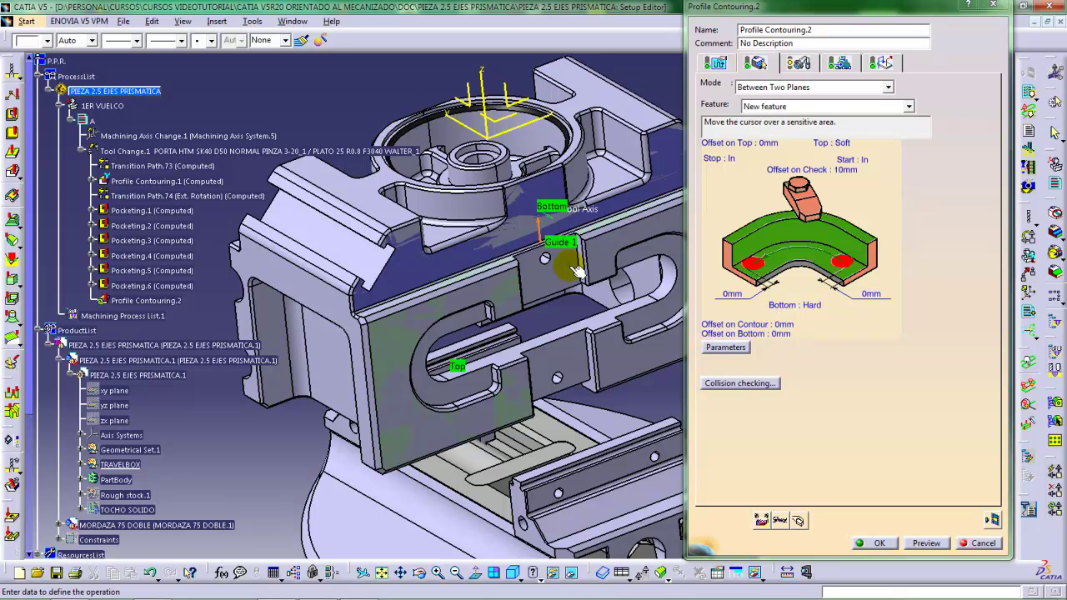
{"action": "middle_click_drag", "start_coordinate": [537, 256], "coordinate": [499, 258]}
{"action": "mouse_move", "coordinate": [517, 273]}
{"action": "middle_mouse_down"}
{"action": "mouse_move", "coordinate": [528, 269]}
{"action": "mouse_move", "coordinate": [533, 283]}
{"action": "middle_mouse_up"}
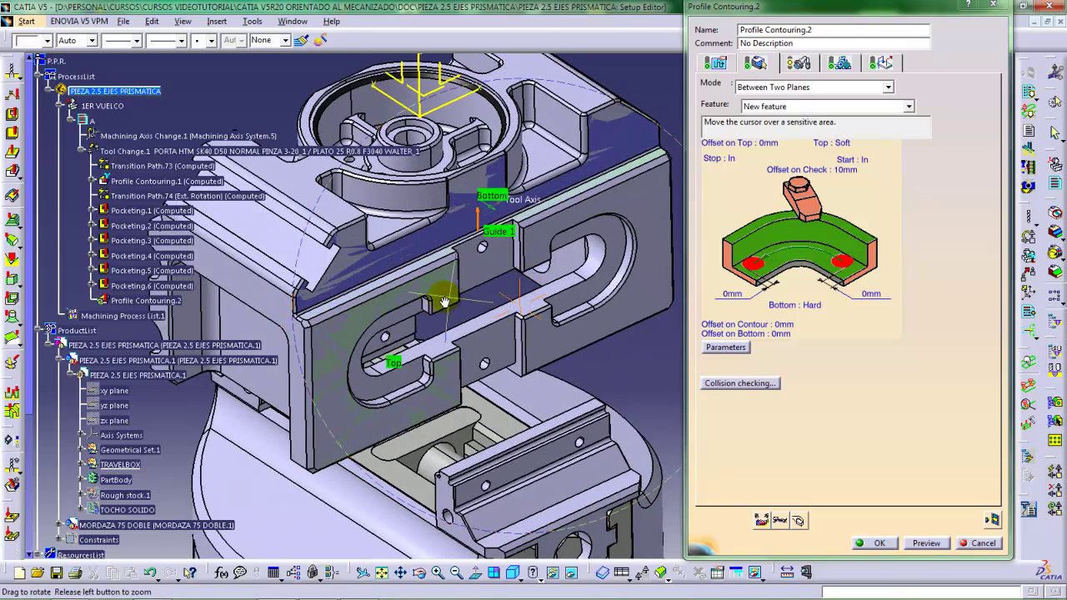
{"action": "mouse_move", "coordinate": [441, 300]}
{"action": "middle_mouse_down"}
{"action": "mouse_move", "coordinate": [435, 291]}
{"action": "mouse_move", "coordinate": [456, 271]}
{"action": "mouse_move", "coordinate": [428, 291]}
{"action": "middle_mouse_up"}
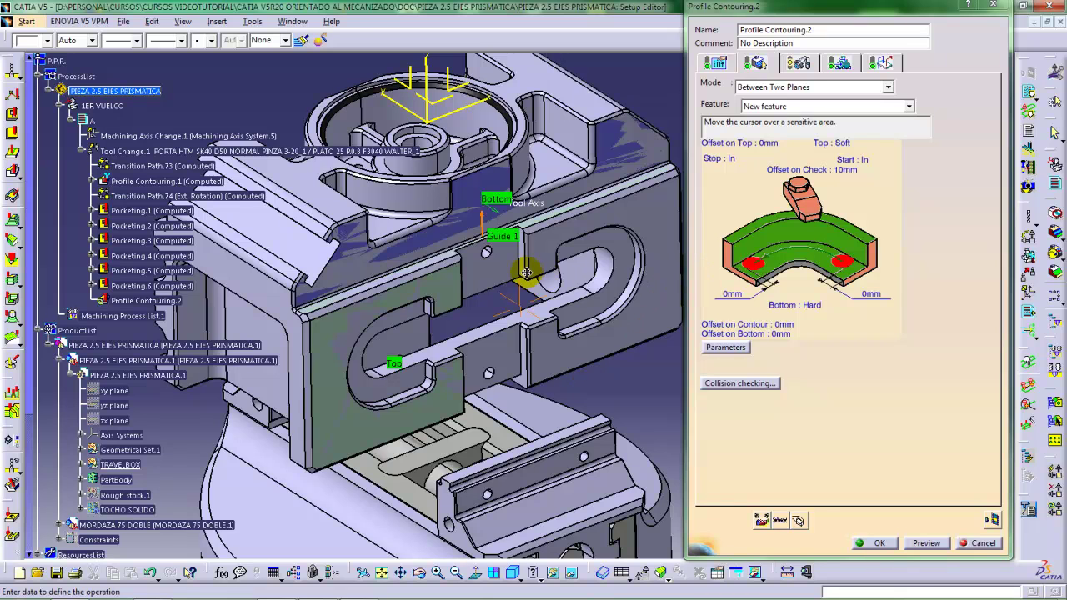
{"action": "mouse_move", "coordinate": [527, 280]}
{"action": "middle_mouse_down"}
{"action": "mouse_move", "coordinate": [445, 267]}
{"action": "mouse_move", "coordinate": [460, 248]}
{"action": "mouse_move", "coordinate": [471, 254]}
{"action": "middle_mouse_up"}
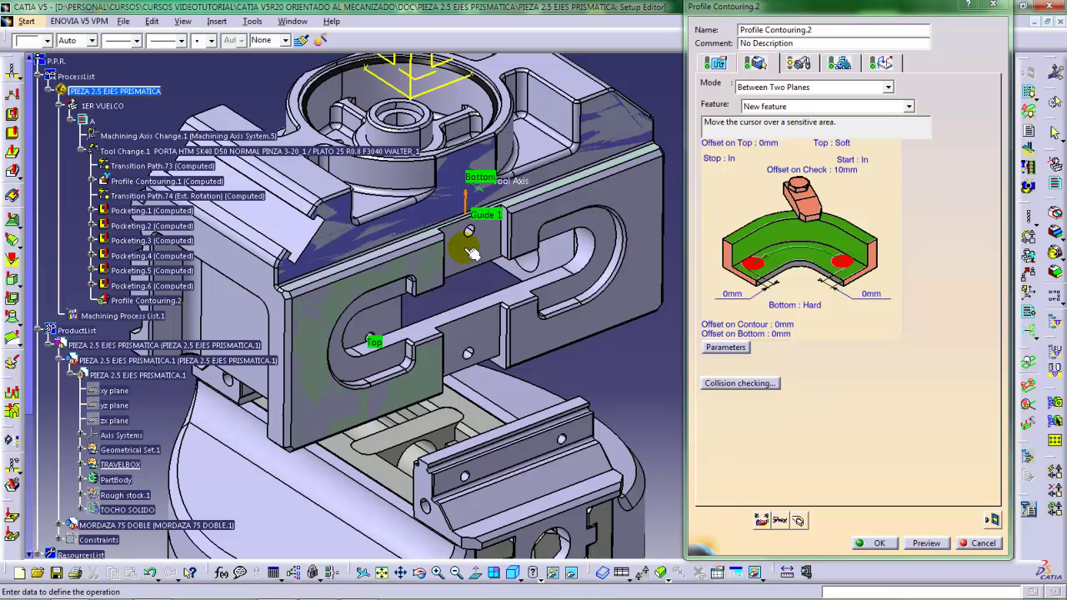
{"action": "mouse_move", "coordinate": [479, 250]}
{"action": "middle_mouse_down"}
{"action": "mouse_move", "coordinate": [502, 241]}
{"action": "mouse_move", "coordinate": [517, 263]}
{"action": "mouse_move", "coordinate": [473, 266]}
{"action": "middle_mouse_up"}
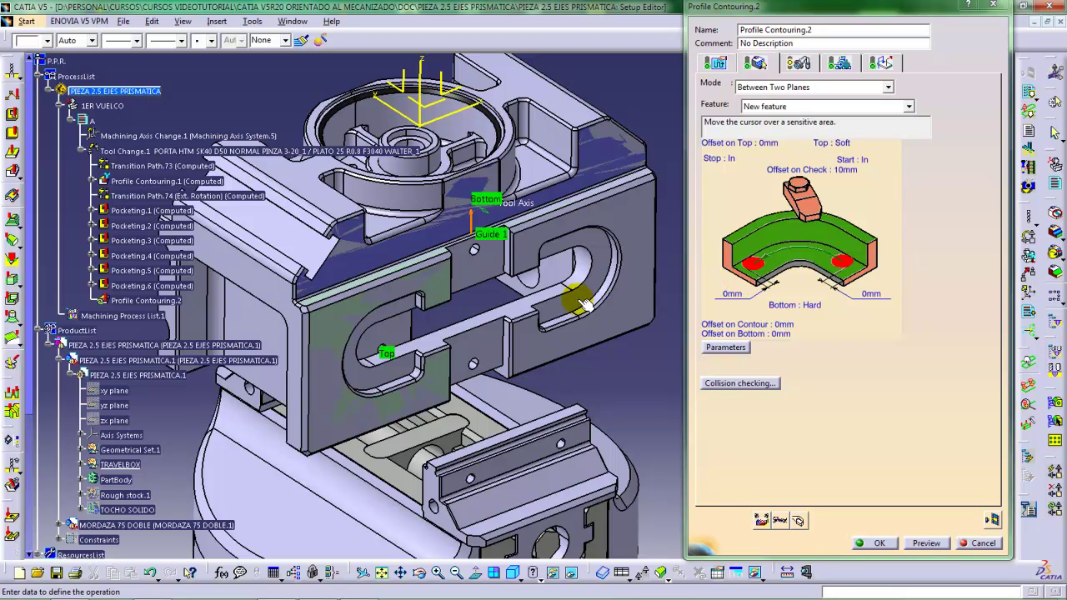
Check the Direction of cut options in the contouring strategy, keep Climb, and return to the geometry definition
{"action": "left_click", "coordinate": [720, 64]}
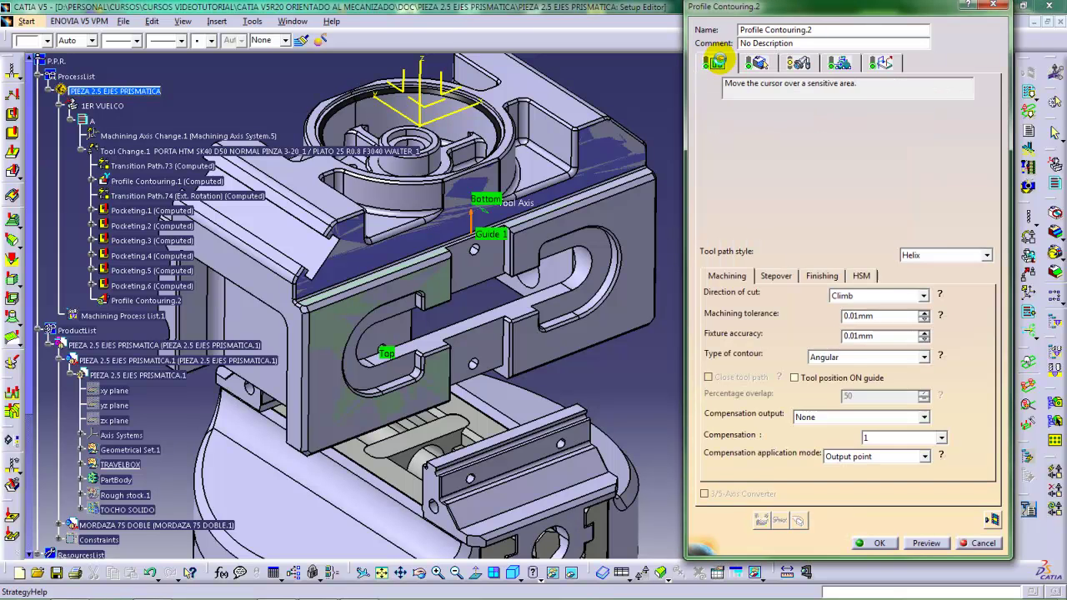
{"action": "left_click", "coordinate": [843, 298]}
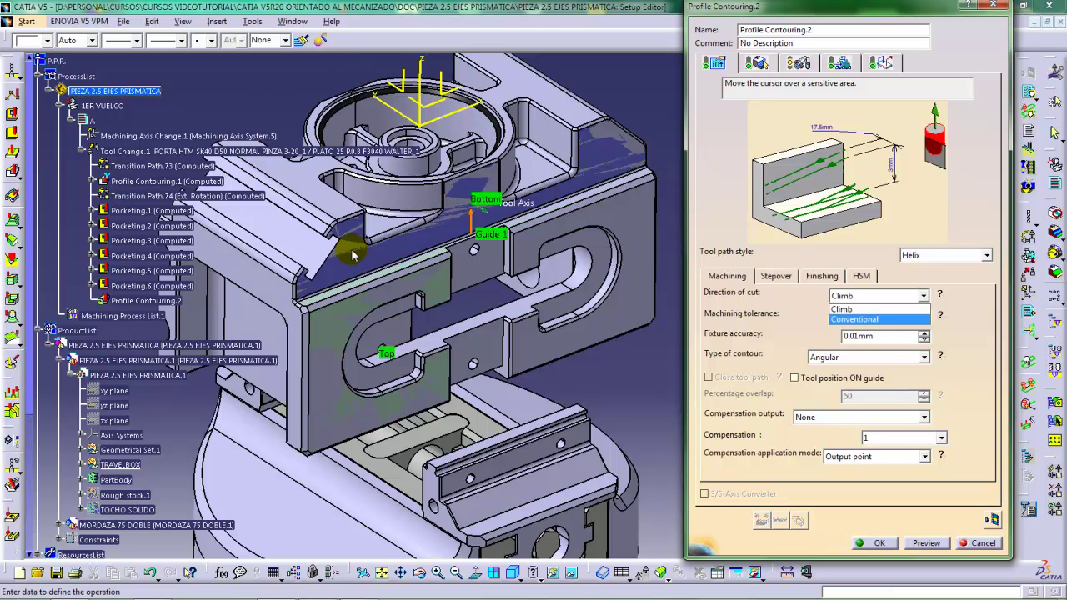
{"action": "left_click", "coordinate": [842, 308]}
{"action": "left_click", "coordinate": [754, 64]}
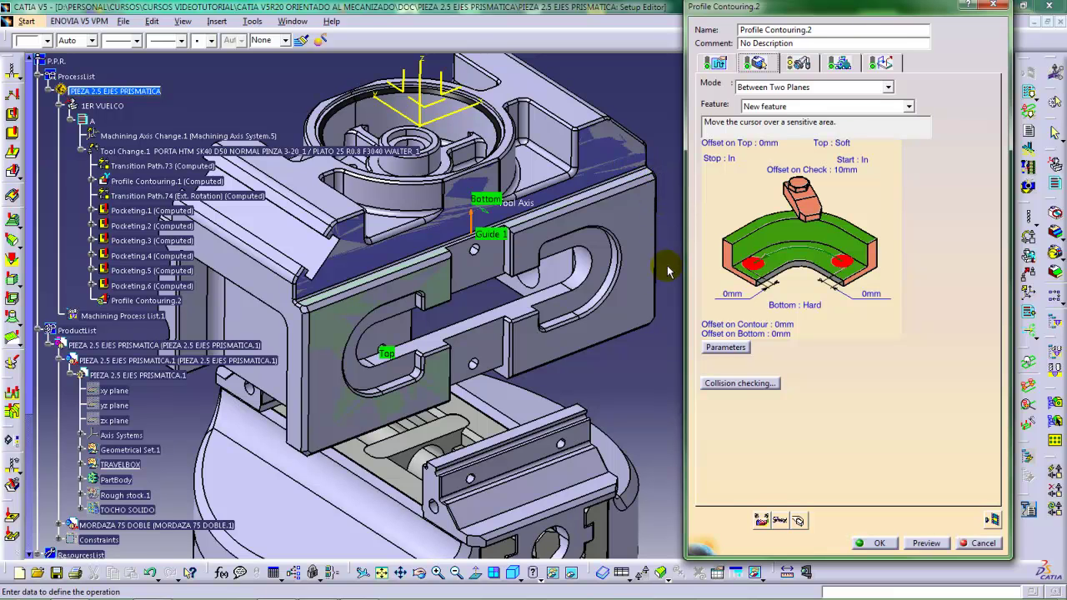
Select the end of the ledge nearest the open side pocket as the first relimiting element of the contour
{"action": "mouse_move", "coordinate": [624, 358]}
{"action": "middle_mouse_down"}
{"action": "mouse_move", "coordinate": [618, 376]}
{"action": "mouse_move", "coordinate": [600, 353]}
{"action": "mouse_move", "coordinate": [626, 370]}
{"action": "mouse_move", "coordinate": [634, 361]}
{"action": "middle_mouse_up"}
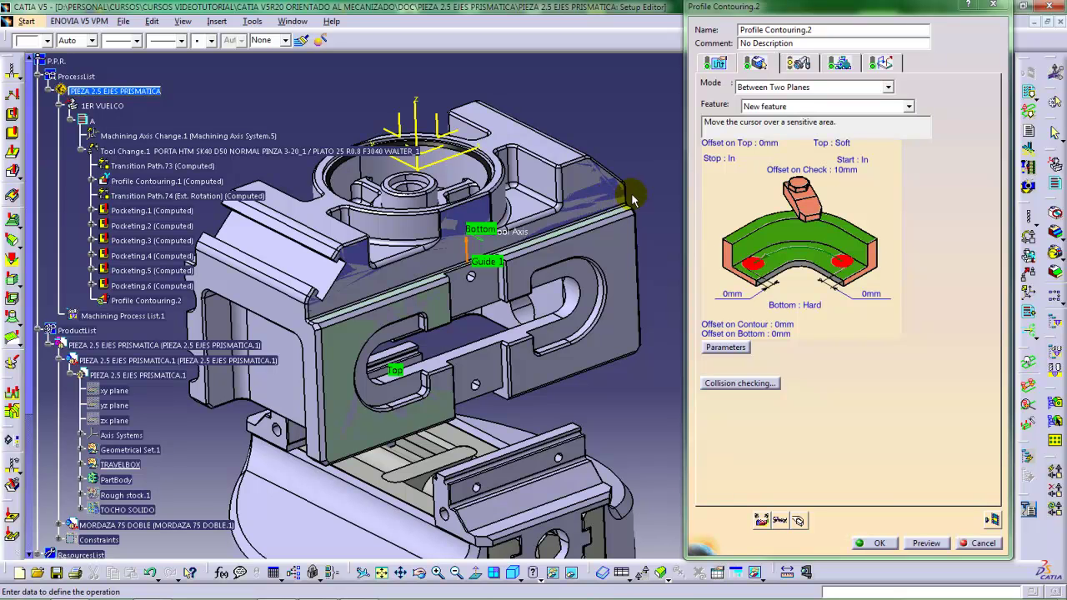
{"action": "left_click", "coordinate": [874, 264]}
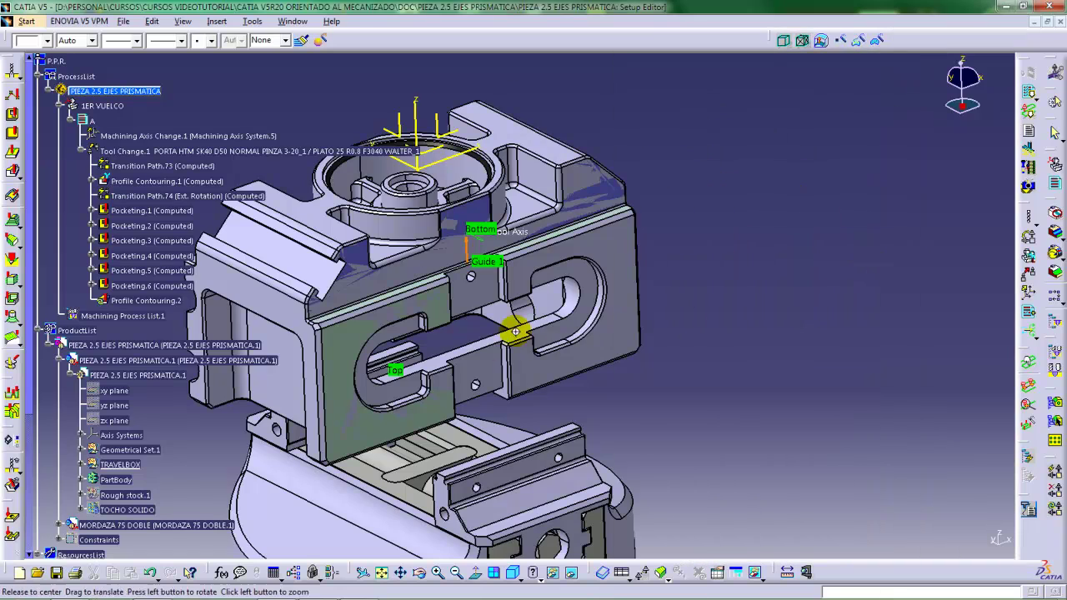
{"action": "middle_click_drag", "start_coordinate": [516, 329], "coordinate": [676, 291]}
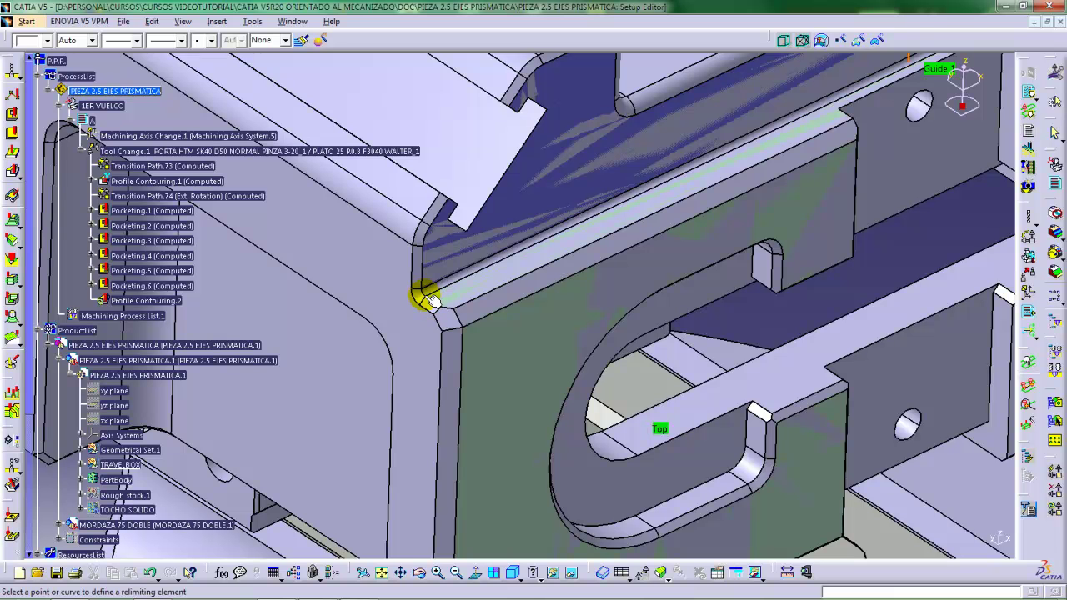
{"action": "left_click", "coordinate": [427, 297]}
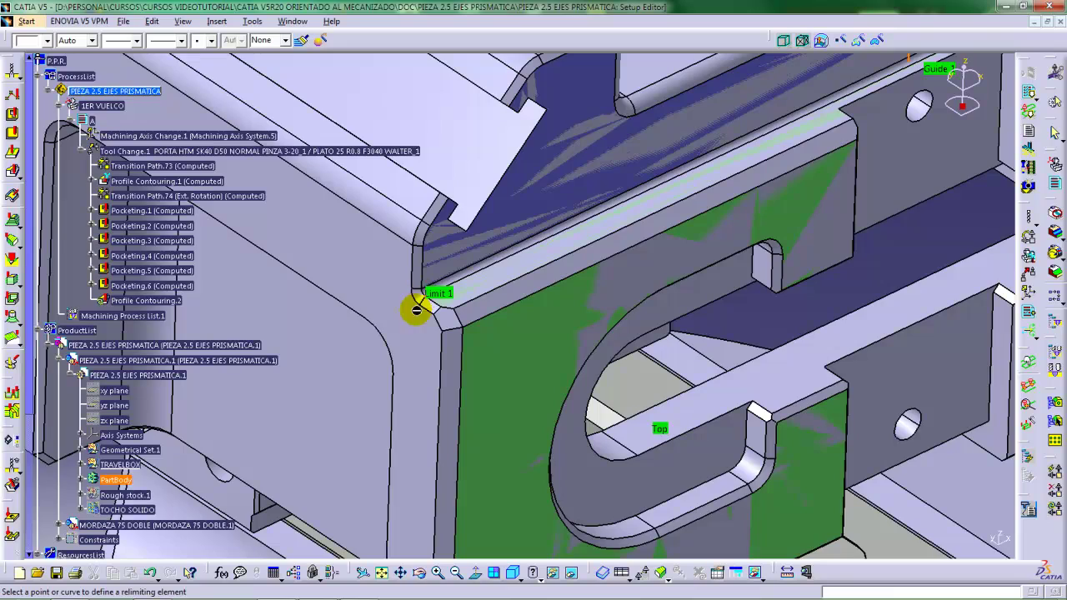
{"action": "mouse_move", "coordinate": [435, 317]}
{"action": "middle_mouse_down"}
{"action": "mouse_move", "coordinate": [438, 369]}
{"action": "mouse_move", "coordinate": [505, 395]}
{"action": "mouse_move", "coordinate": [388, 376]}
{"action": "mouse_move", "coordinate": [474, 363]}
{"action": "mouse_move", "coordinate": [449, 364]}
{"action": "middle_mouse_up"}
{"action": "left_click", "coordinate": [473, 363]}
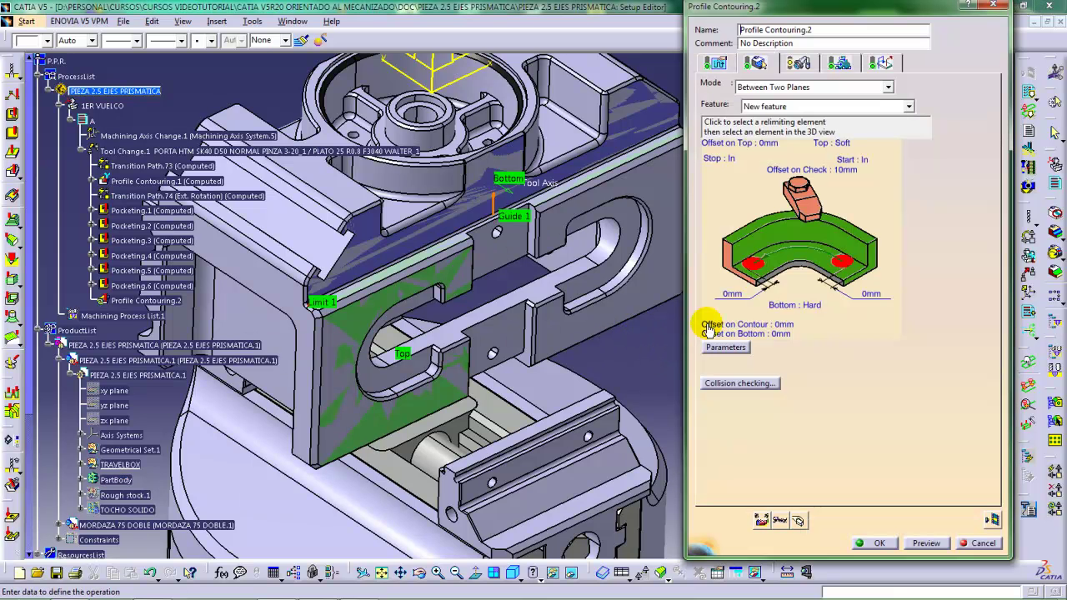
Select the opposite far end of the ledge as the second relimiting element of the contour
{"action": "left_click", "coordinate": [727, 260]}
{"action": "middle_click_drag", "start_coordinate": [669, 324], "coordinate": [745, 238]}
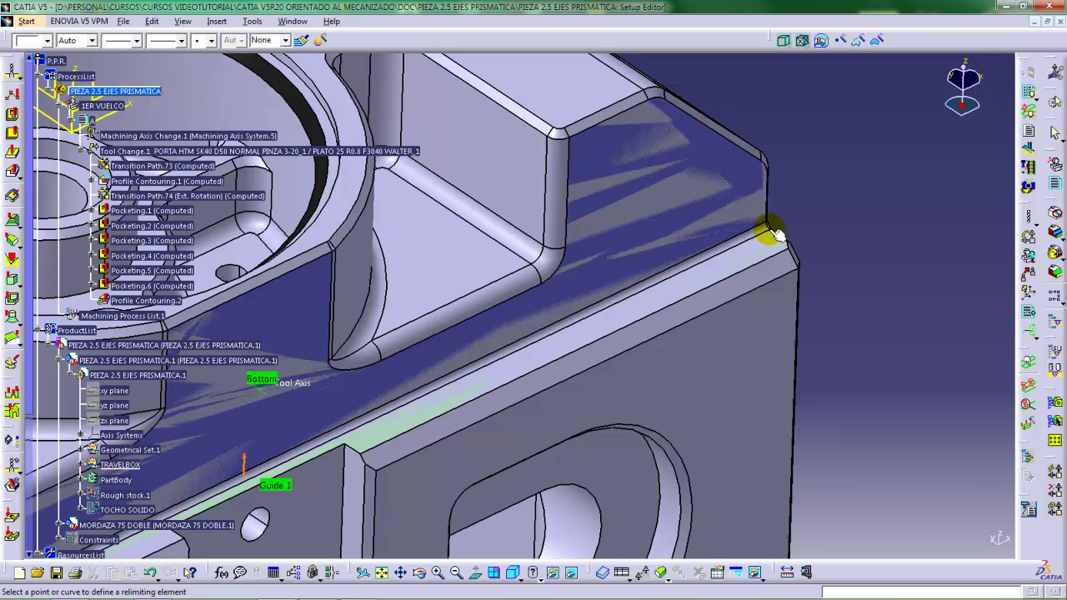
{"action": "left_click", "coordinate": [774, 233]}
{"action": "middle_click_drag", "start_coordinate": [814, 278], "coordinate": [698, 331]}
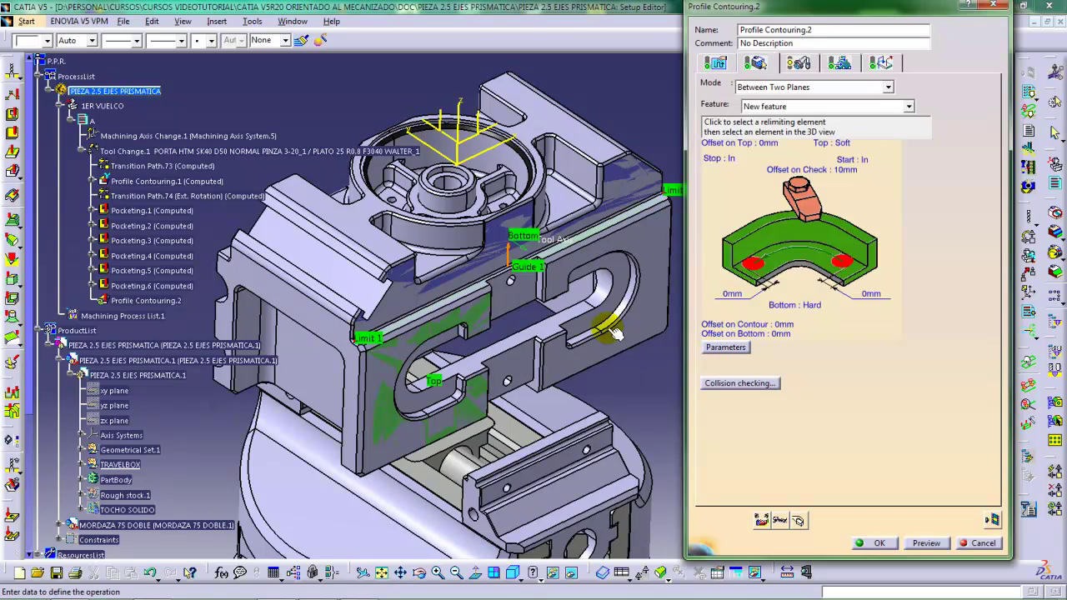
{"action": "middle_click_drag", "start_coordinate": [608, 329], "coordinate": [565, 333]}
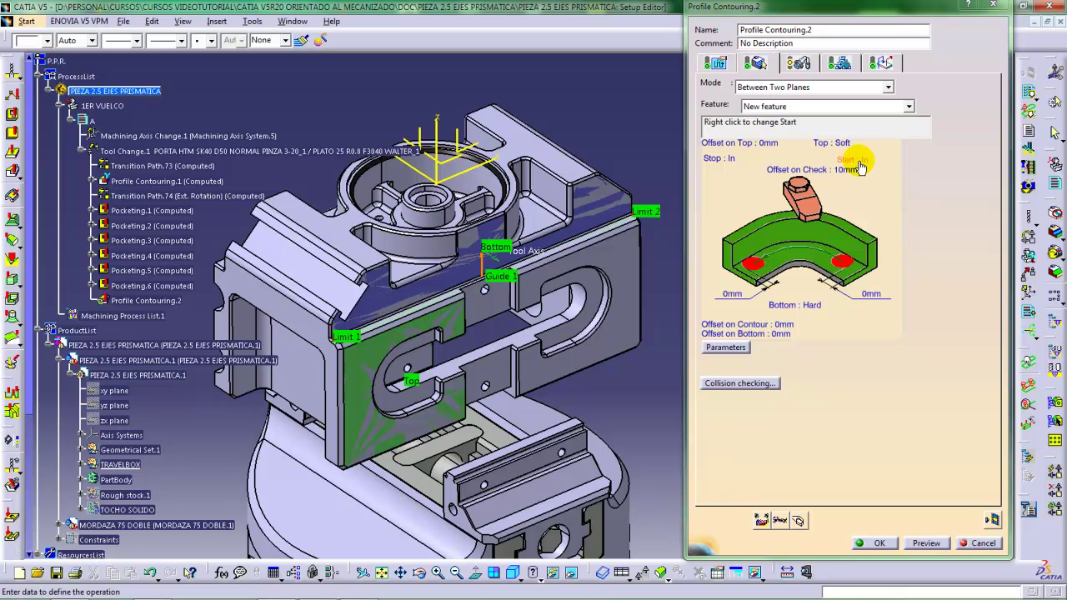
Set both the Stop and Start conditions of the contour to Out
{"action": "right_click", "coordinate": [734, 162]}
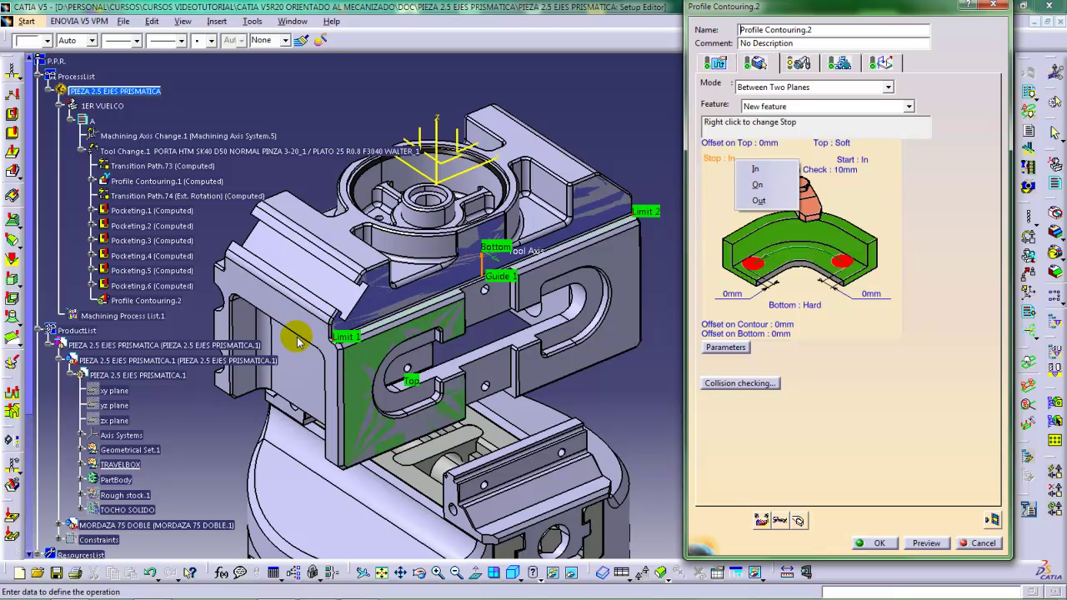
{"action": "left_click", "coordinate": [758, 201]}
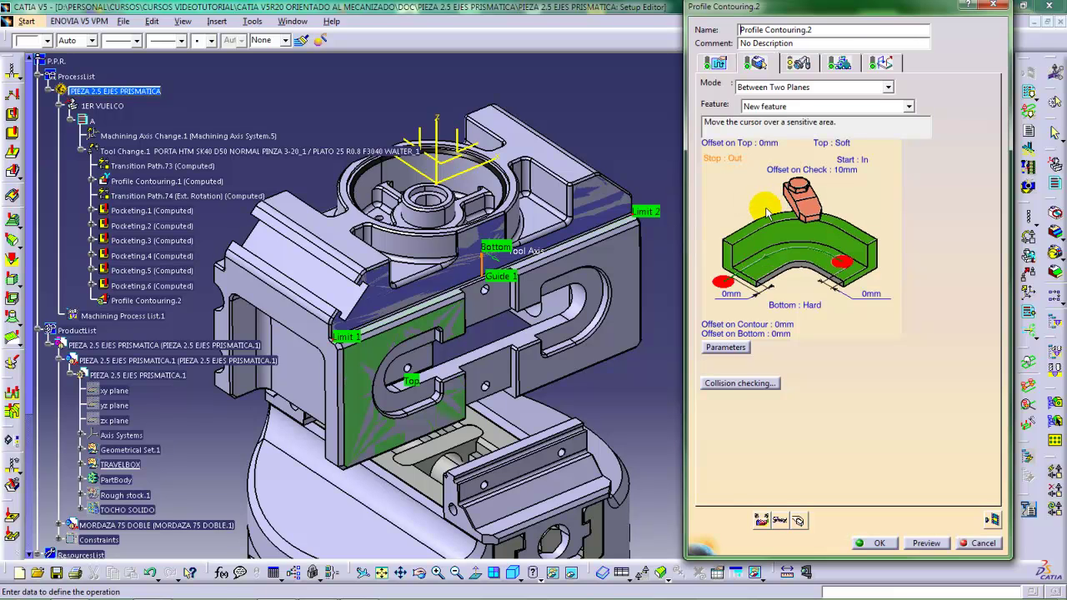
{"action": "right_click", "coordinate": [865, 162]}
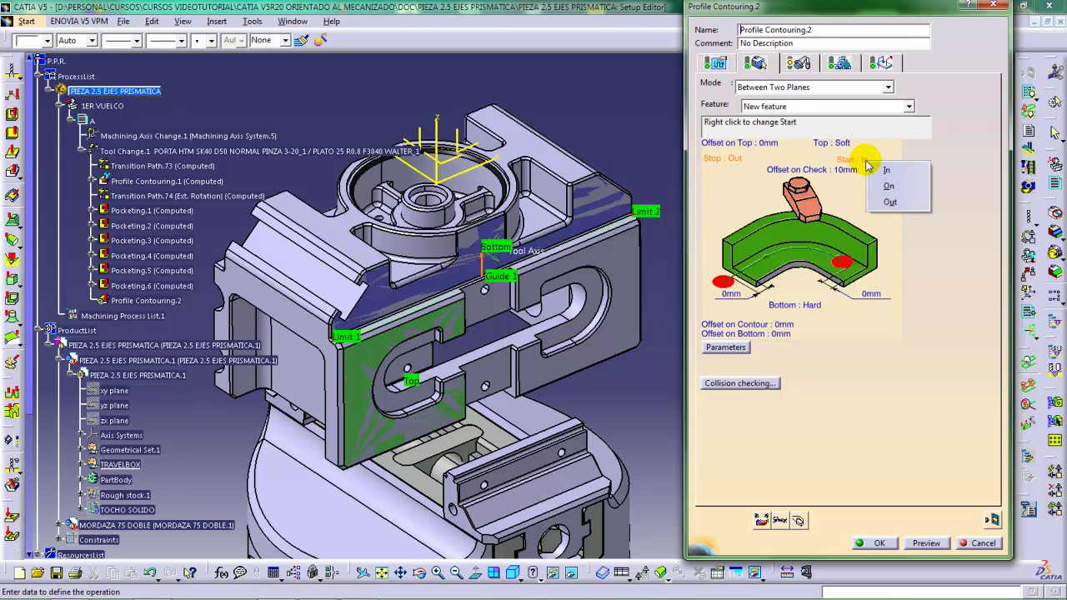
{"action": "left_click", "coordinate": [890, 204]}
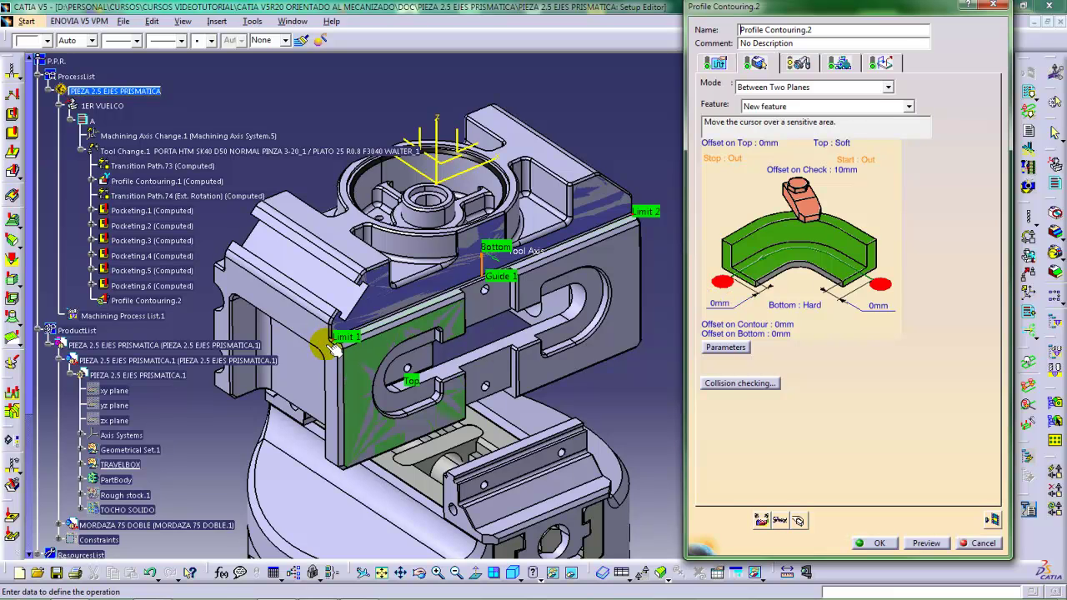
Set Offset on Limit 2 and Offset on Limit 1 to 5 mm each
{"action": "double_click", "coordinate": [717, 305]}
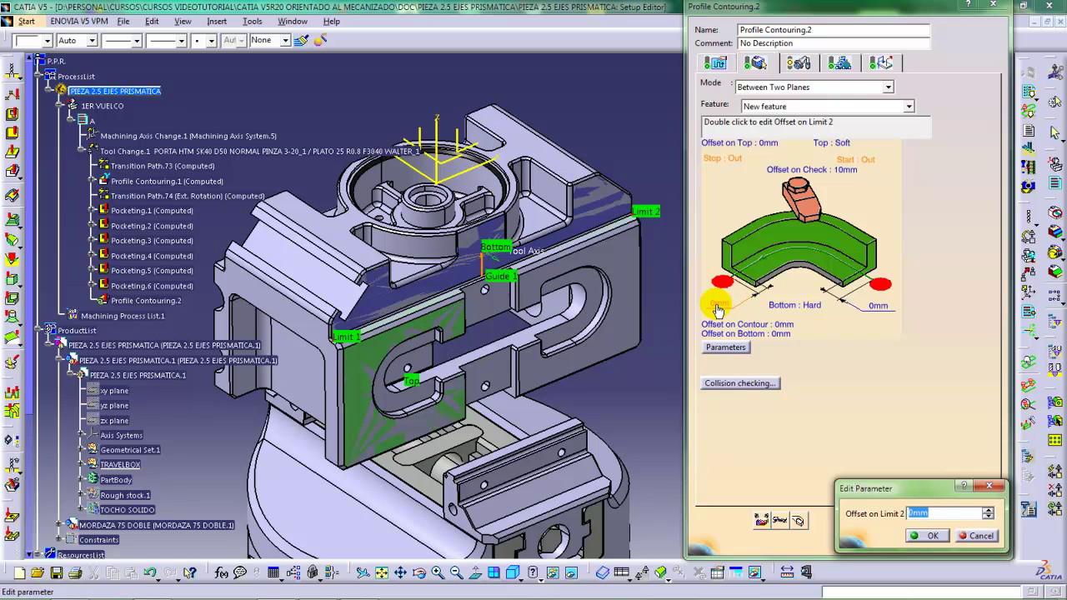
{"action": "key", "text": "Return"}
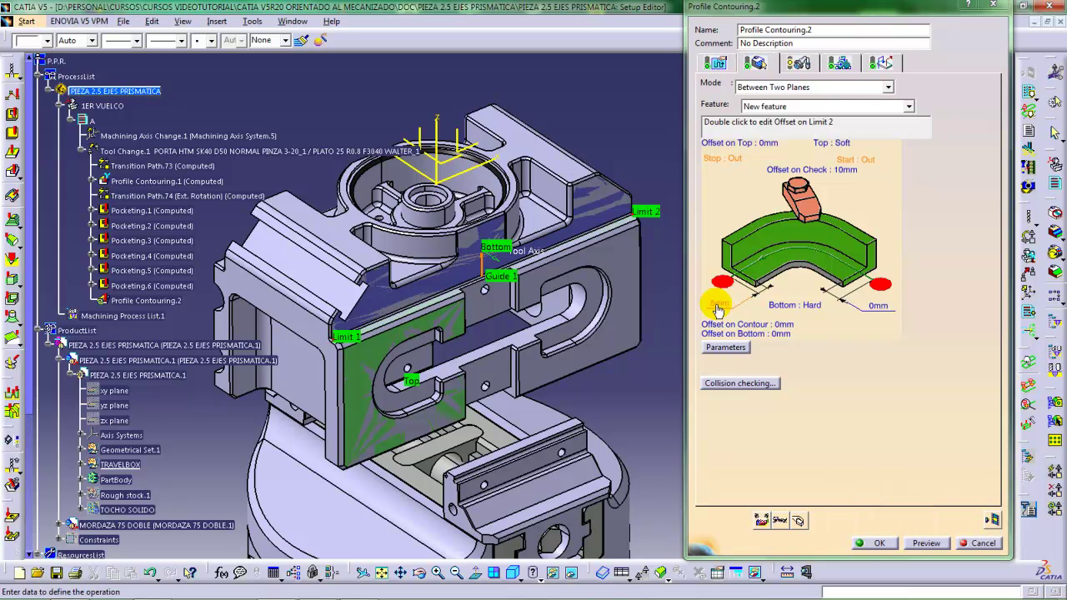
{"action": "double_click", "coordinate": [884, 311]}
{"action": "type", "text": "5"}
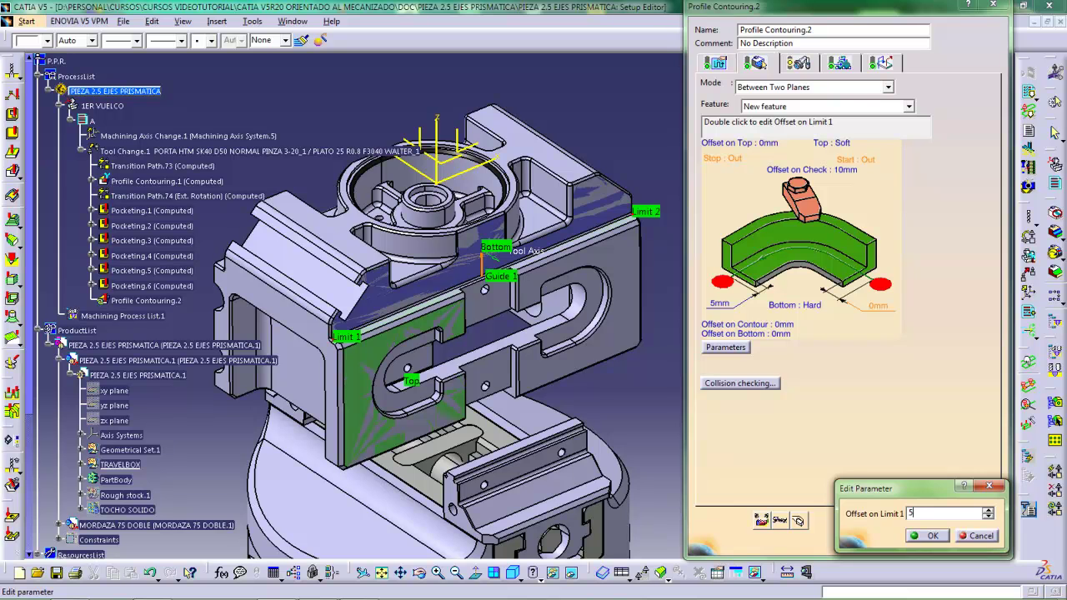
{"action": "key", "text": "Return"}
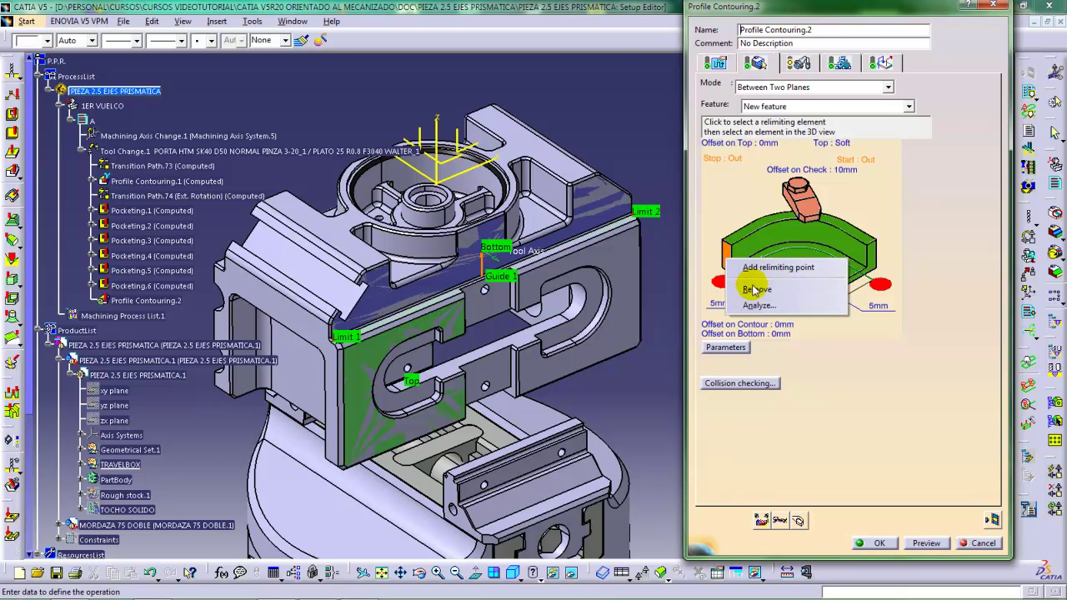
Remove both relimiting elements from the contouring geometry
{"action": "left_click", "coordinate": [754, 288]}
{"action": "right_click", "coordinate": [873, 263]}
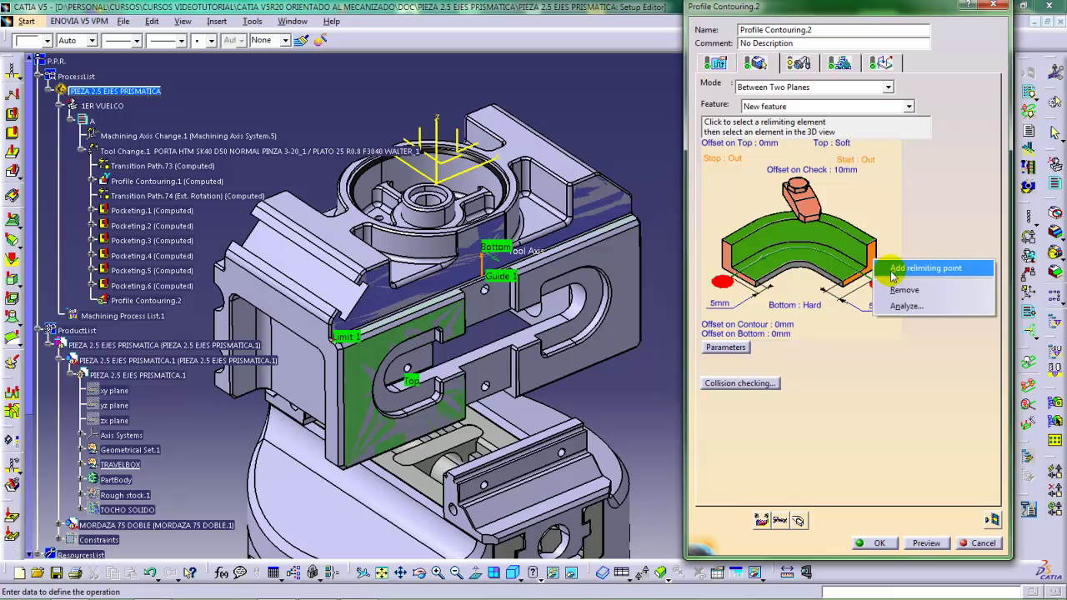
{"action": "left_click", "coordinate": [899, 288]}
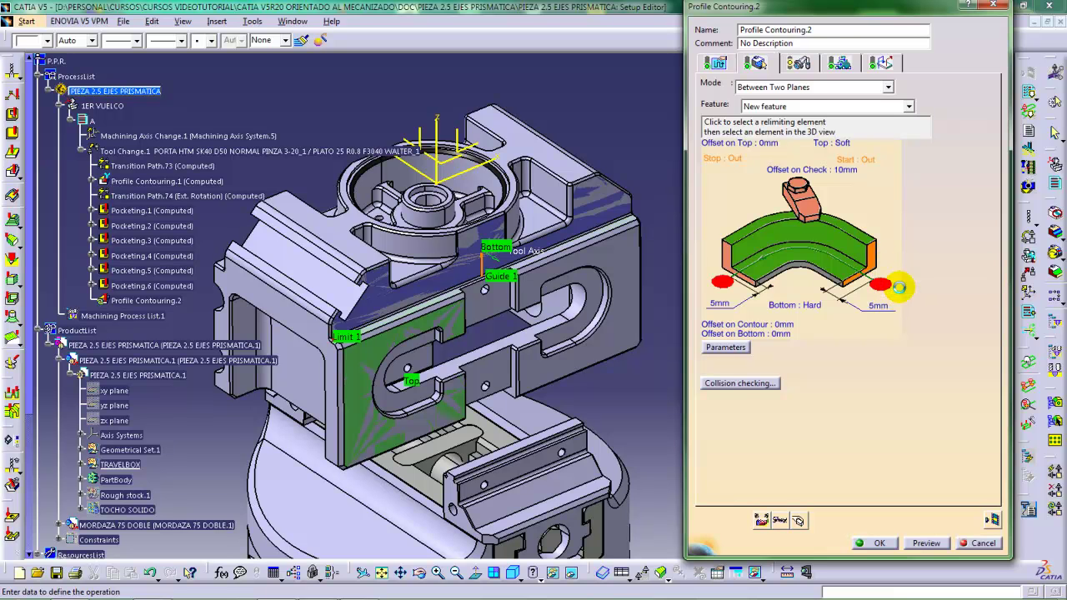
Remove all guide contours from the operation, leaving Relimitation point detection enabled
{"action": "left_click", "coordinate": [852, 253]}
{"action": "right_click", "coordinate": [855, 256]}
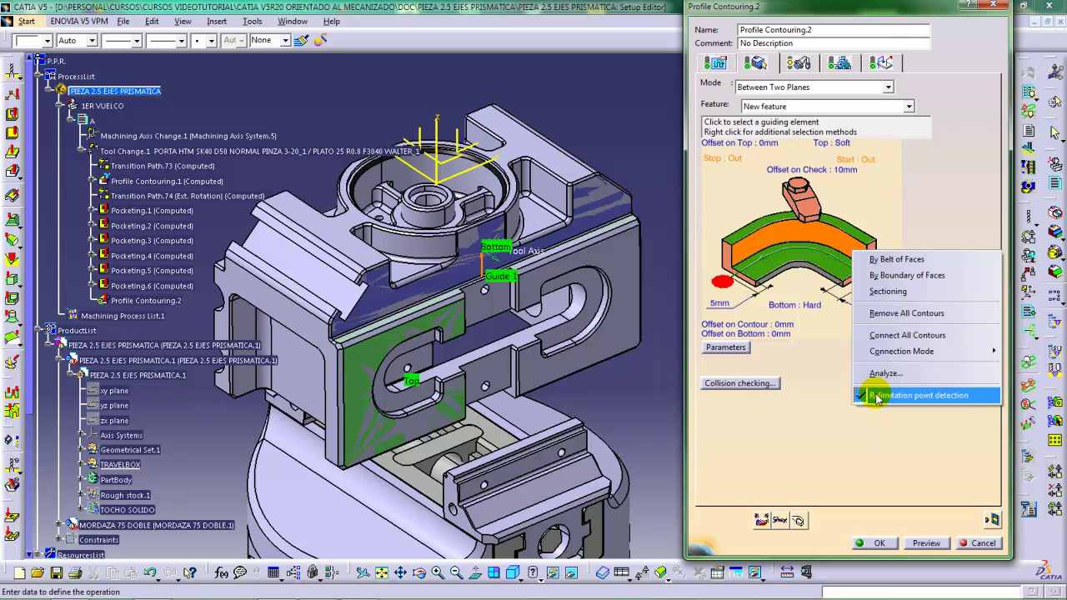
{"action": "left_click", "coordinate": [807, 381]}
{"action": "right_click", "coordinate": [816, 233]}
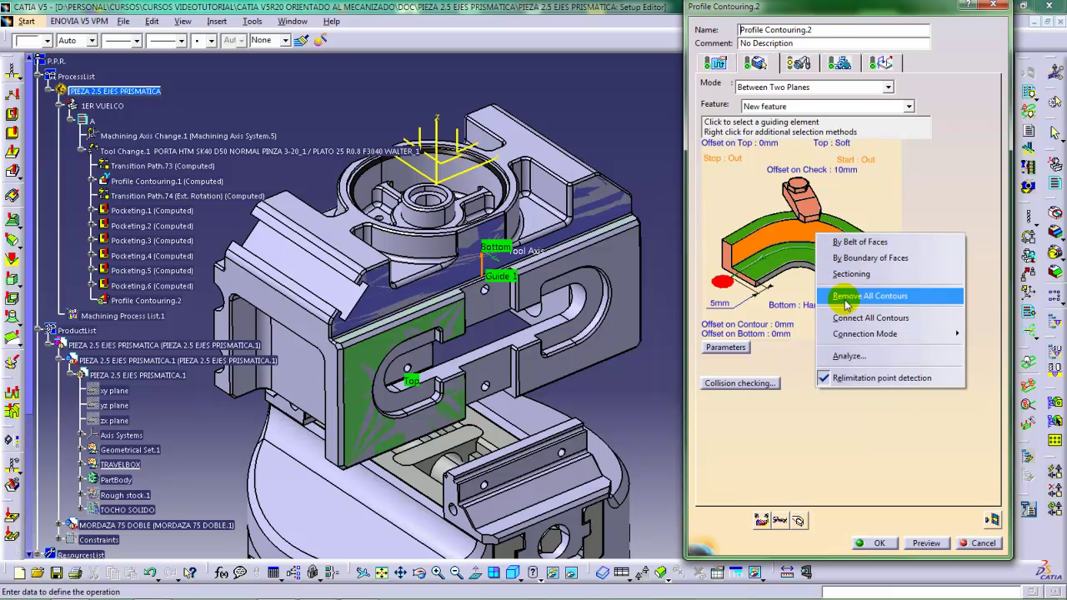
{"action": "left_click", "coordinate": [845, 303]}
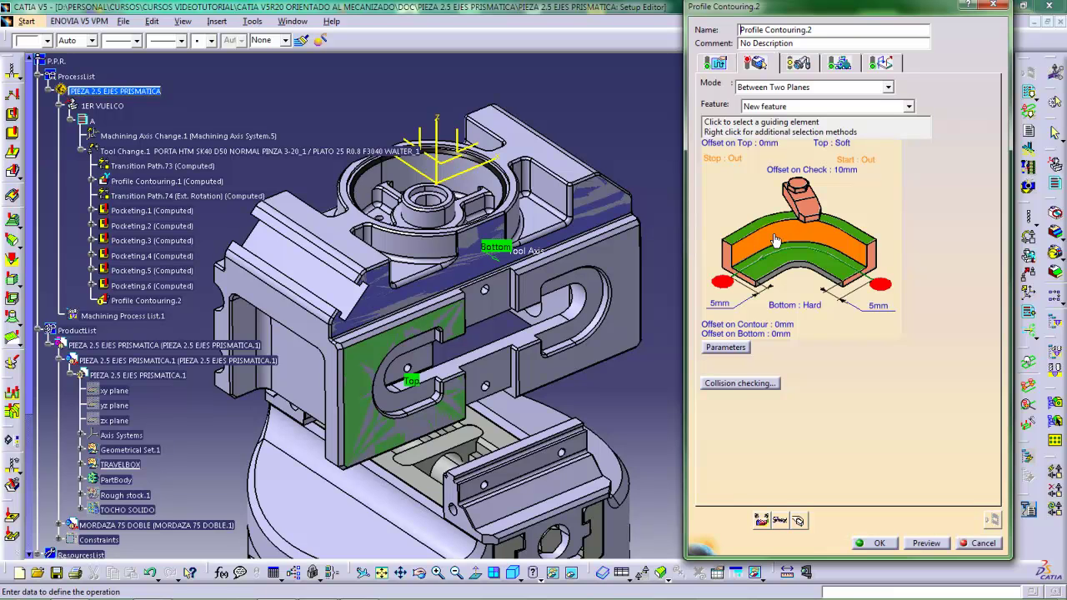
{"action": "right_click", "coordinate": [775, 240]}
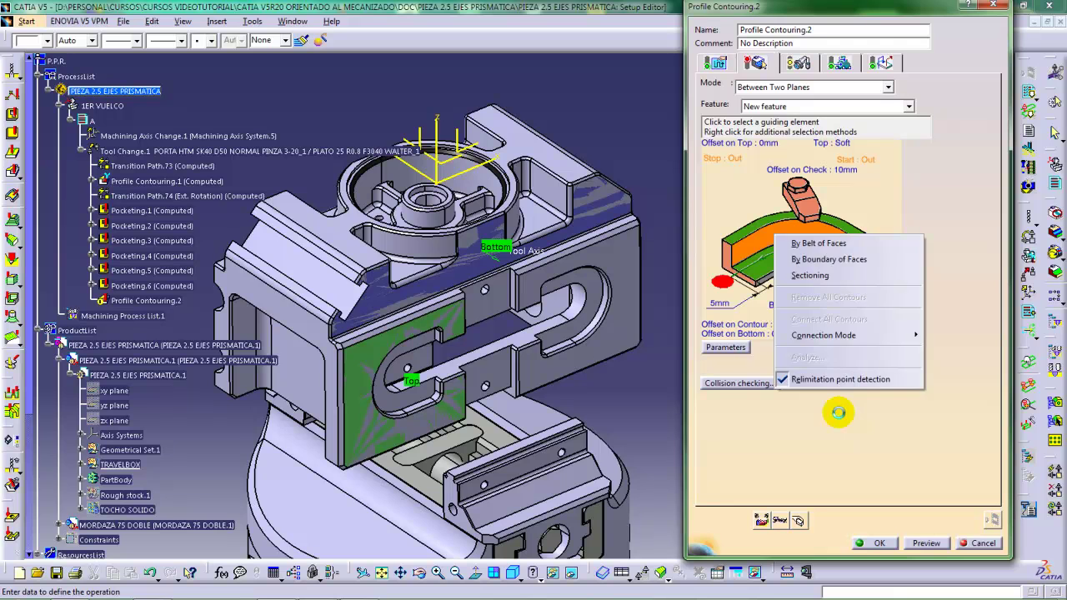
{"action": "left_click", "coordinate": [835, 410]}
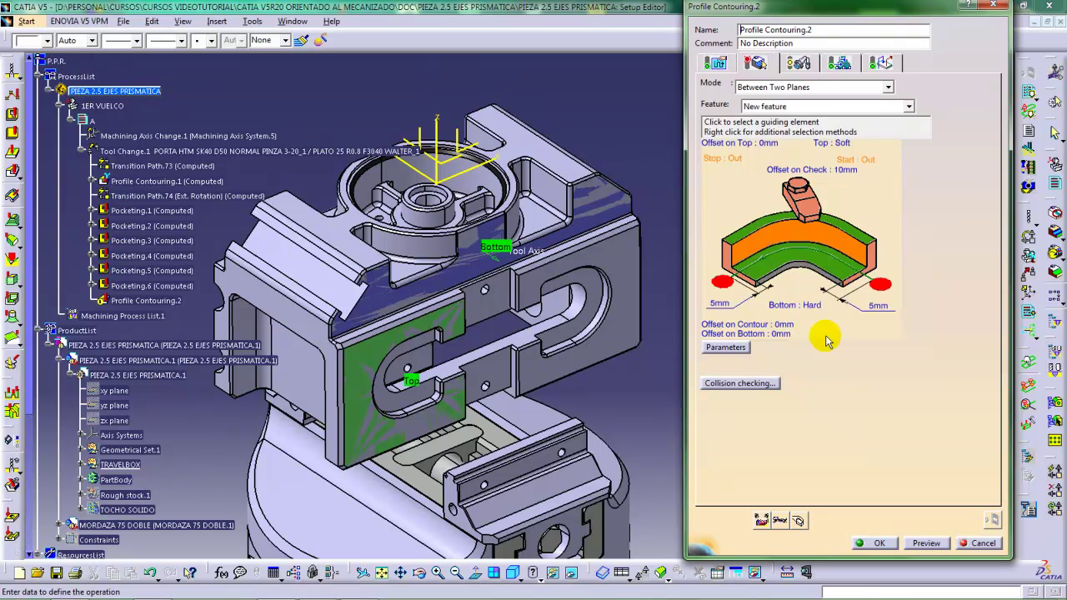
{"action": "right_click", "coordinate": [774, 241]}
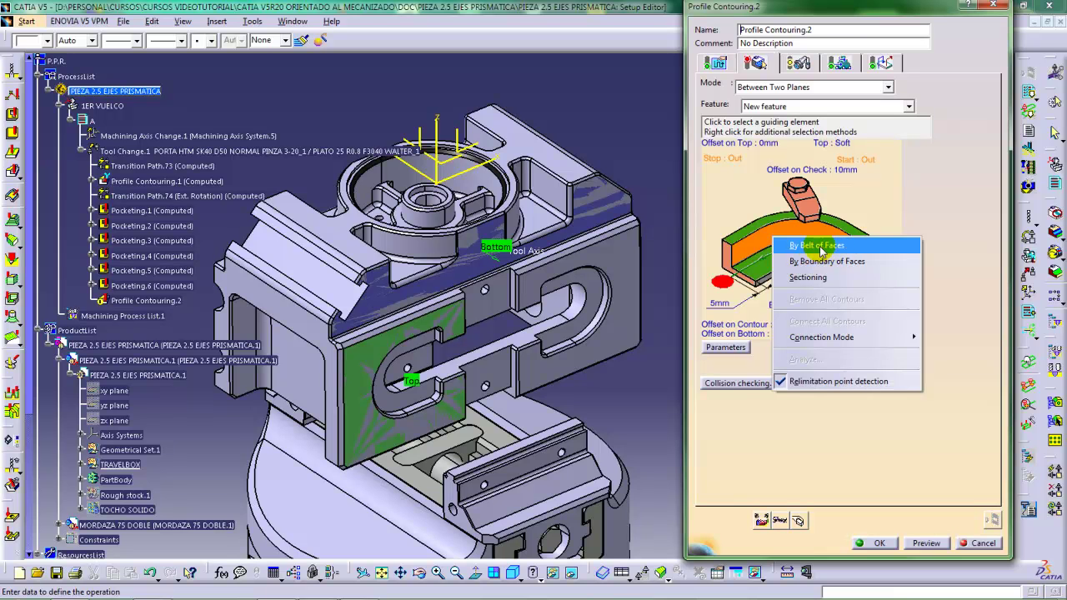
{"action": "left_click", "coordinate": [813, 424]}
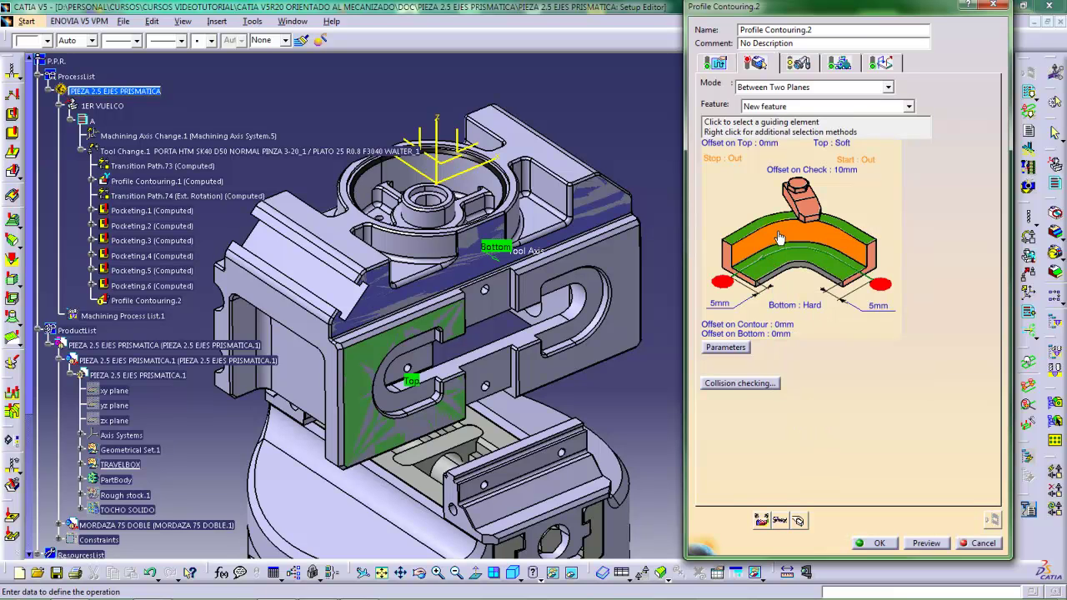
Select the long edge between the front ledge and the front face as the contour's guiding element
{"action": "left_click", "coordinate": [782, 239]}
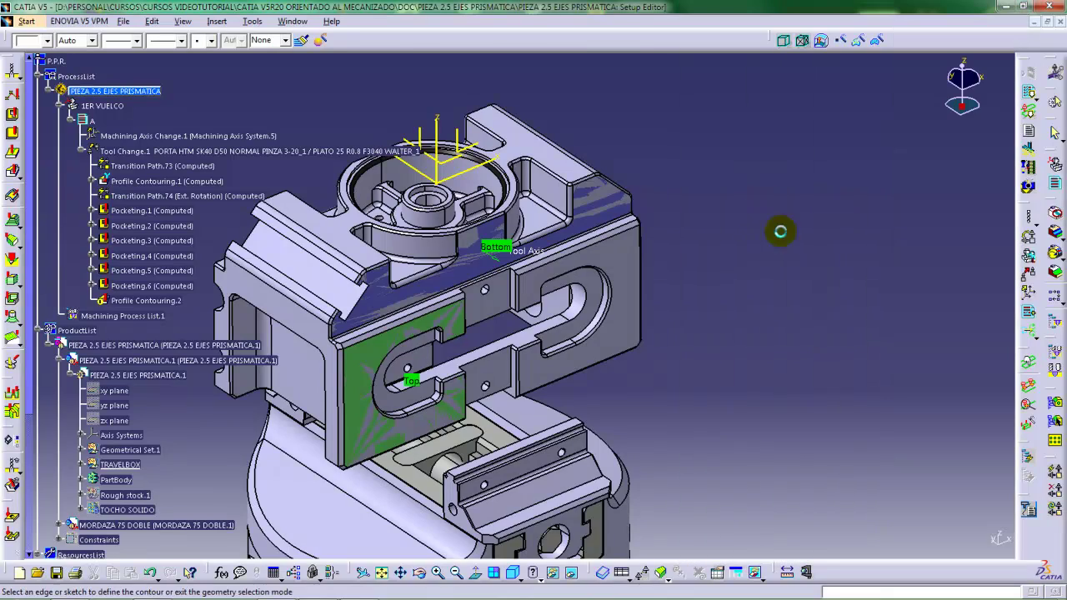
{"action": "middle_click_drag", "start_coordinate": [395, 357], "coordinate": [579, 248]}
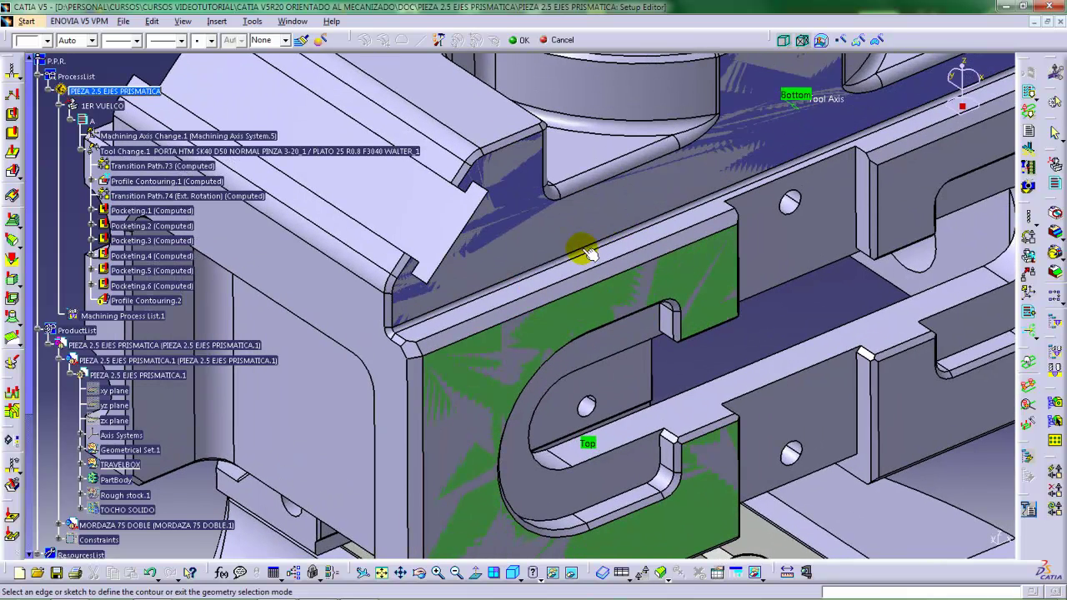
{"action": "left_click", "coordinate": [540, 278]}
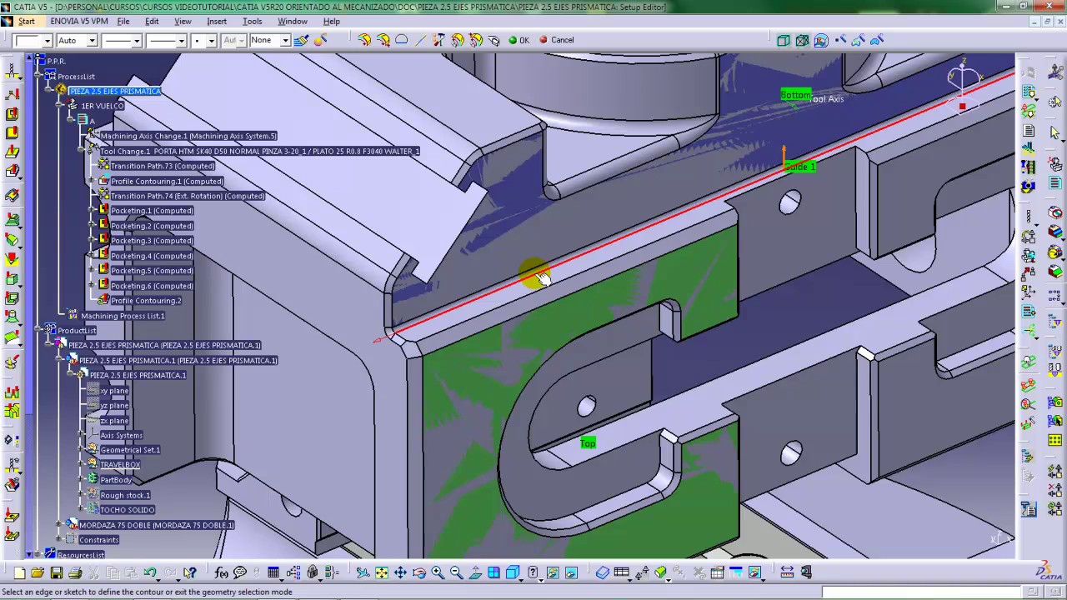
{"action": "middle_click_drag", "start_coordinate": [540, 277], "coordinate": [543, 209]}
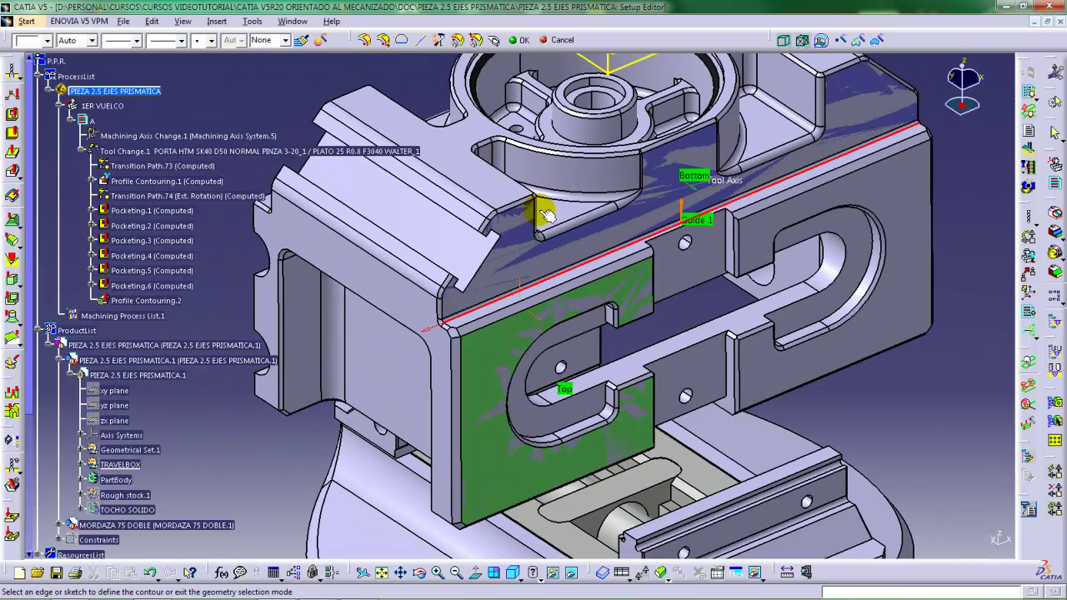
{"action": "left_click", "coordinate": [524, 41]}
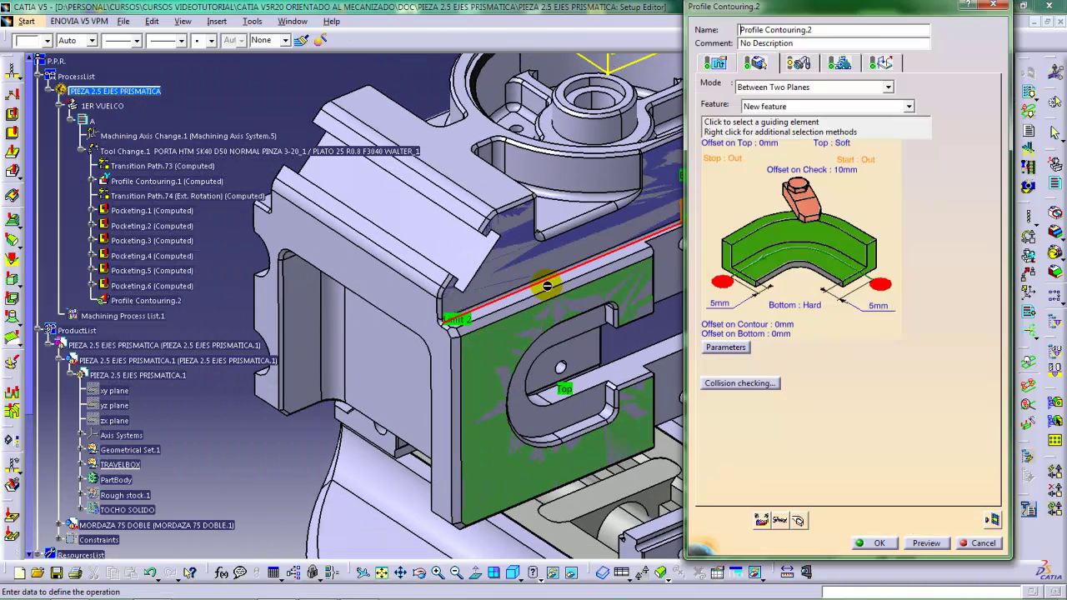
Define the vise jaw body and the fixture base beneath the part as check elements, selecting them by bodies
{"action": "middle_click_drag", "start_coordinate": [530, 286], "coordinate": [447, 282]}
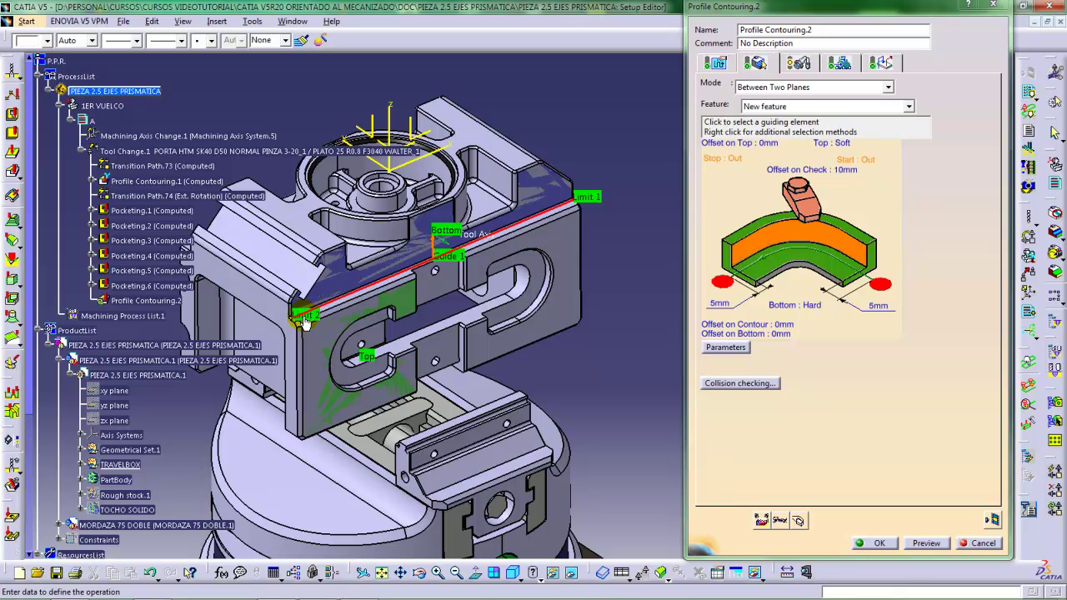
{"action": "middle_click_drag", "start_coordinate": [381, 288], "coordinate": [442, 268]}
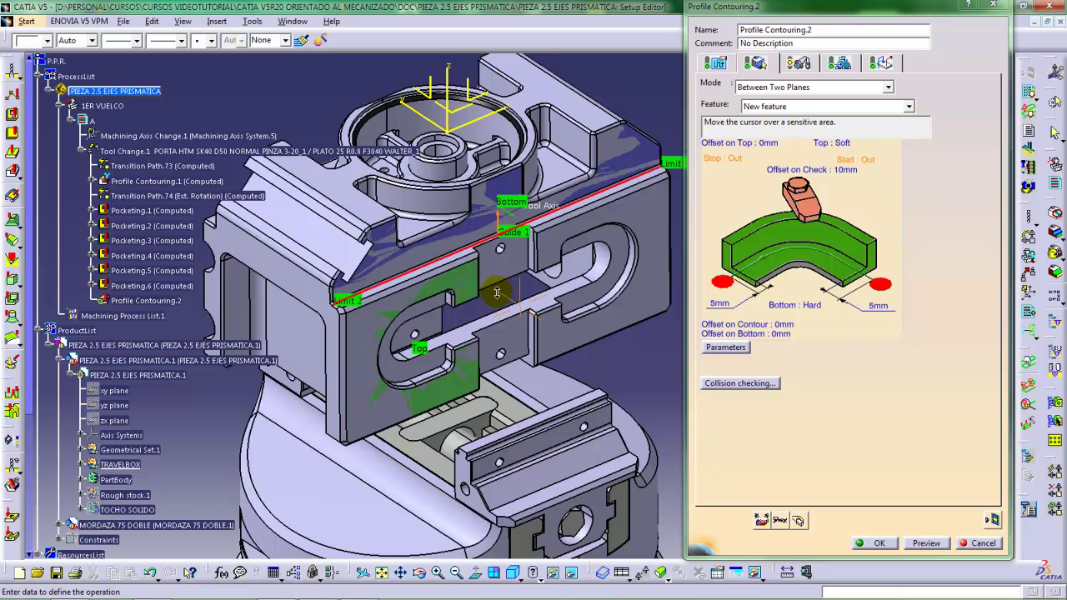
{"action": "middle_click_drag", "start_coordinate": [497, 292], "coordinate": [400, 254]}
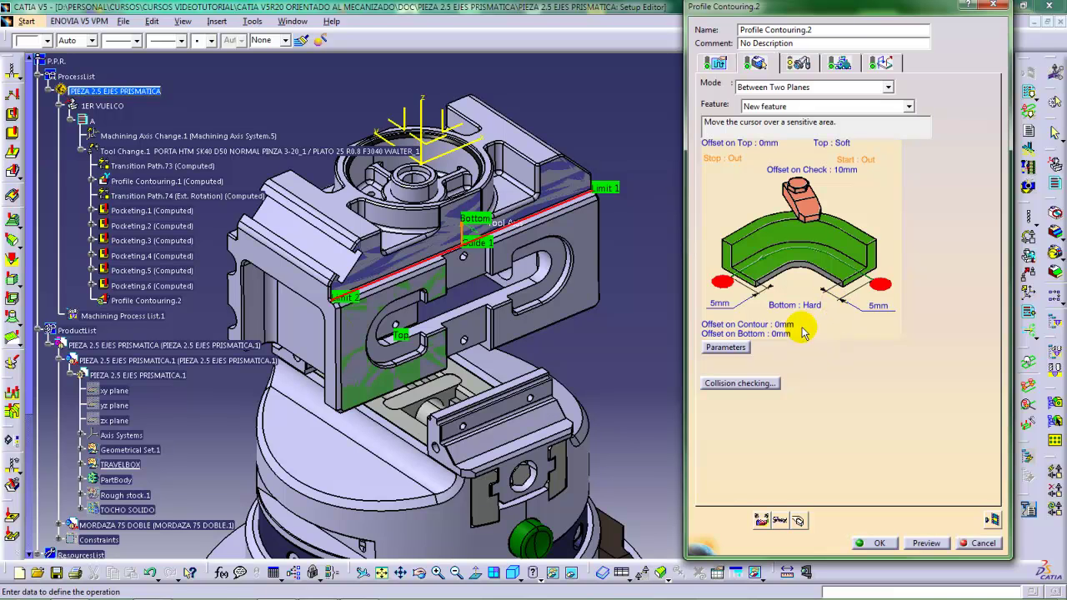
{"action": "right_click", "coordinate": [810, 208]}
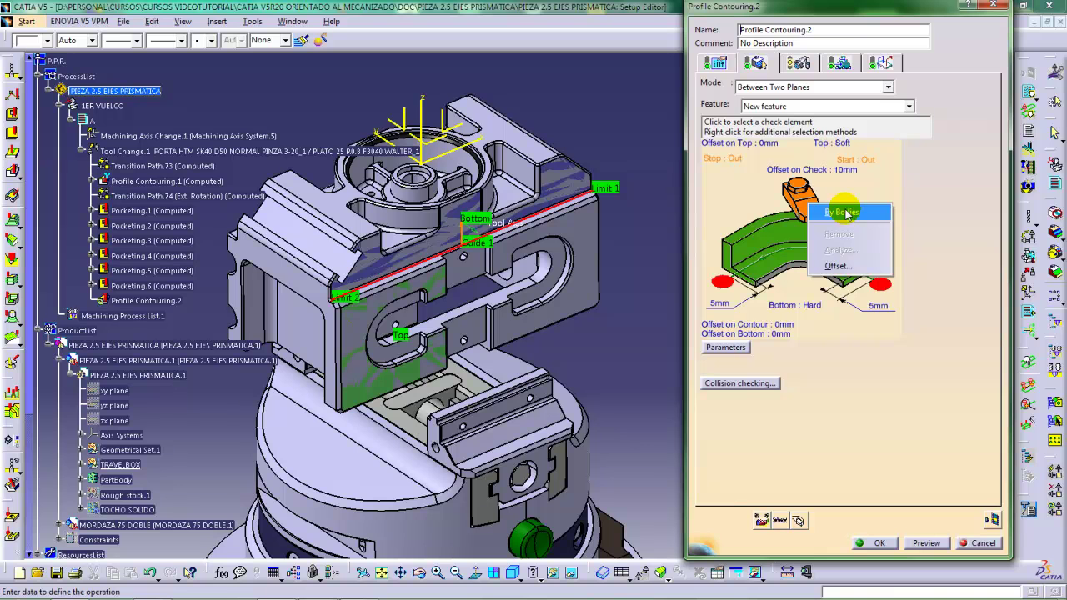
{"action": "left_click", "coordinate": [845, 212]}
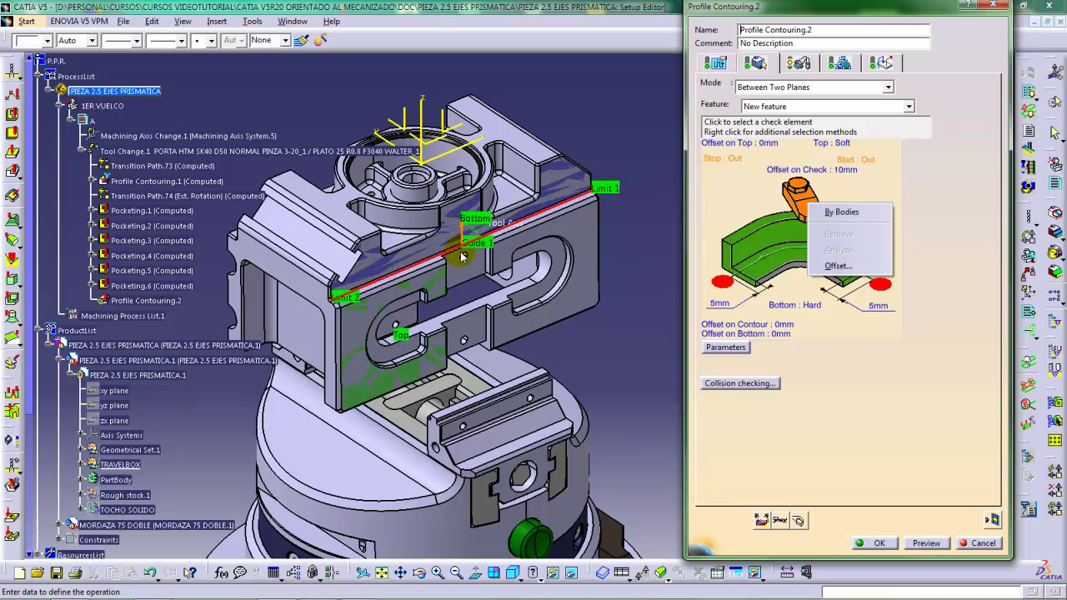
{"action": "left_click", "coordinate": [844, 213]}
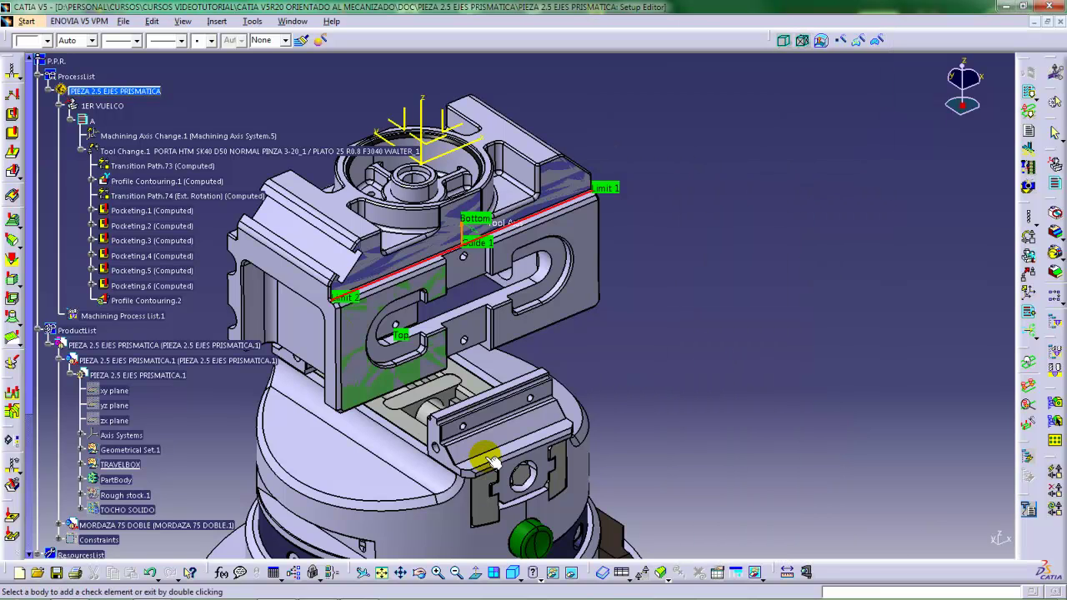
{"action": "left_click", "coordinate": [490, 459]}
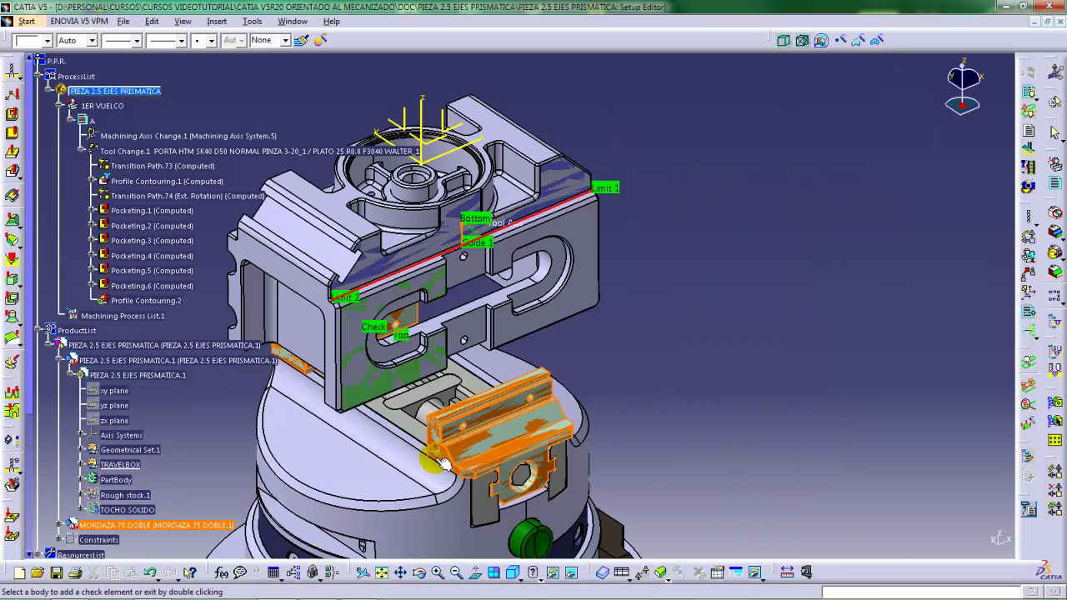
{"action": "double_click", "coordinate": [399, 460]}
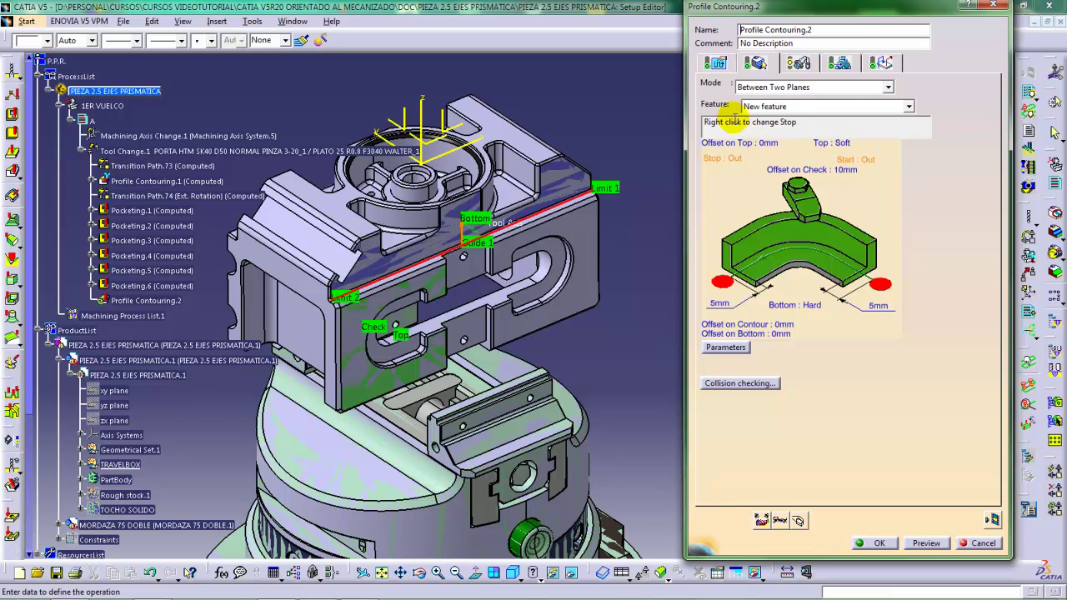
Turn off Display machine in the operation's tool axis settings and accept the Feature defined axis
{"action": "left_click", "coordinate": [708, 65]}
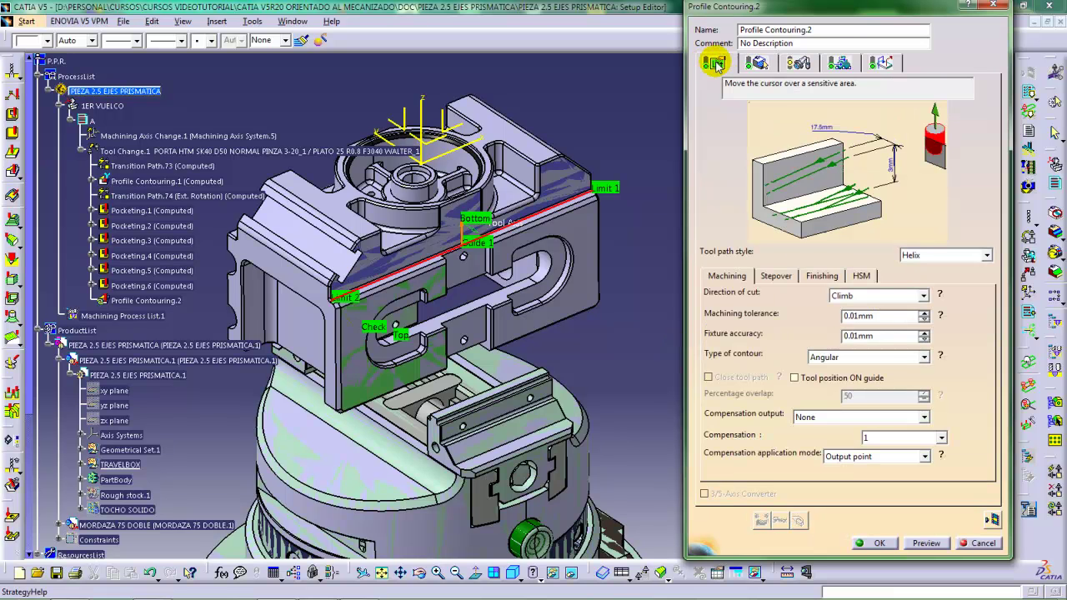
{"action": "left_click", "coordinate": [936, 121]}
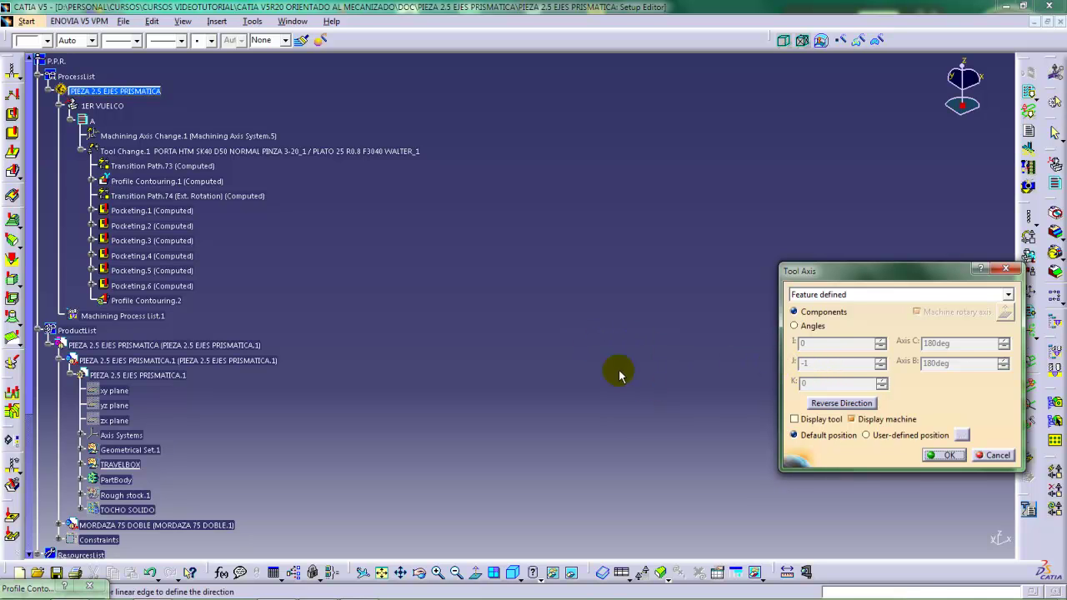
{"action": "middle_click_drag", "start_coordinate": [531, 344], "coordinate": [535, 376]}
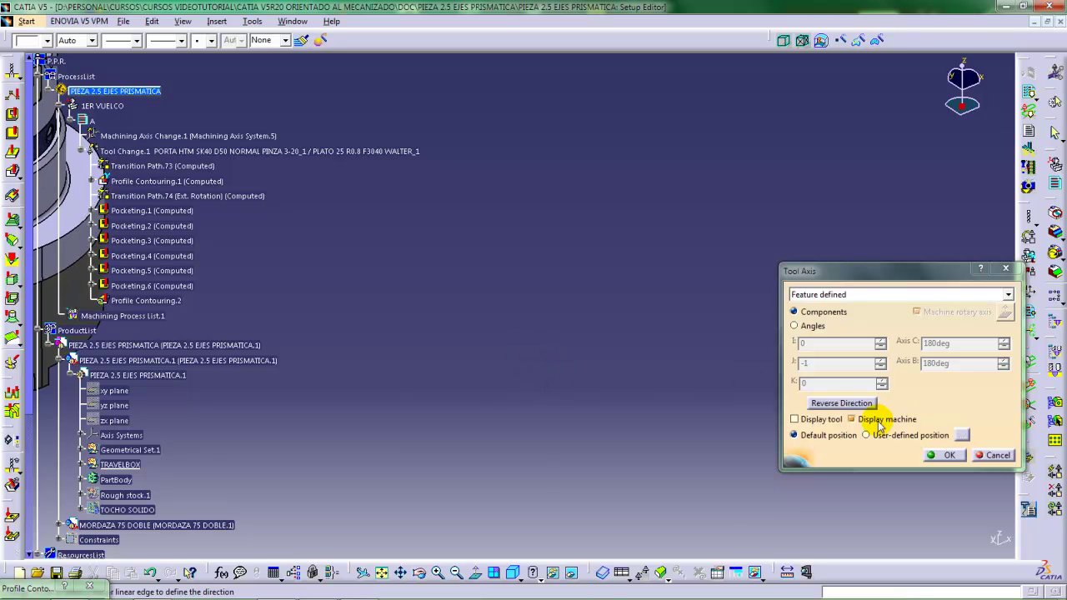
{"action": "left_click", "coordinate": [850, 419]}
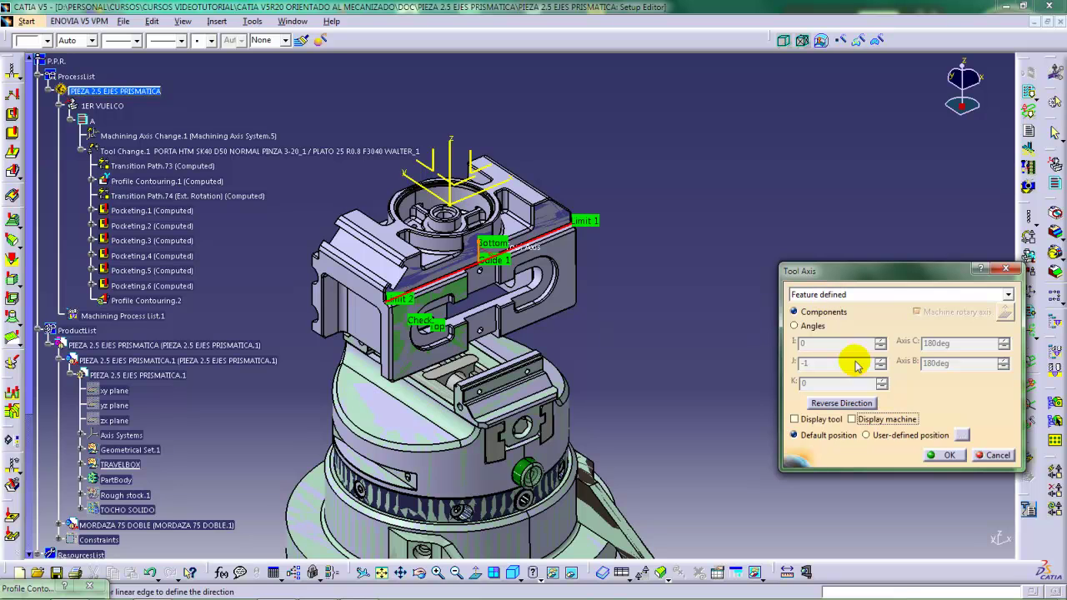
{"action": "left_click", "coordinate": [951, 458]}
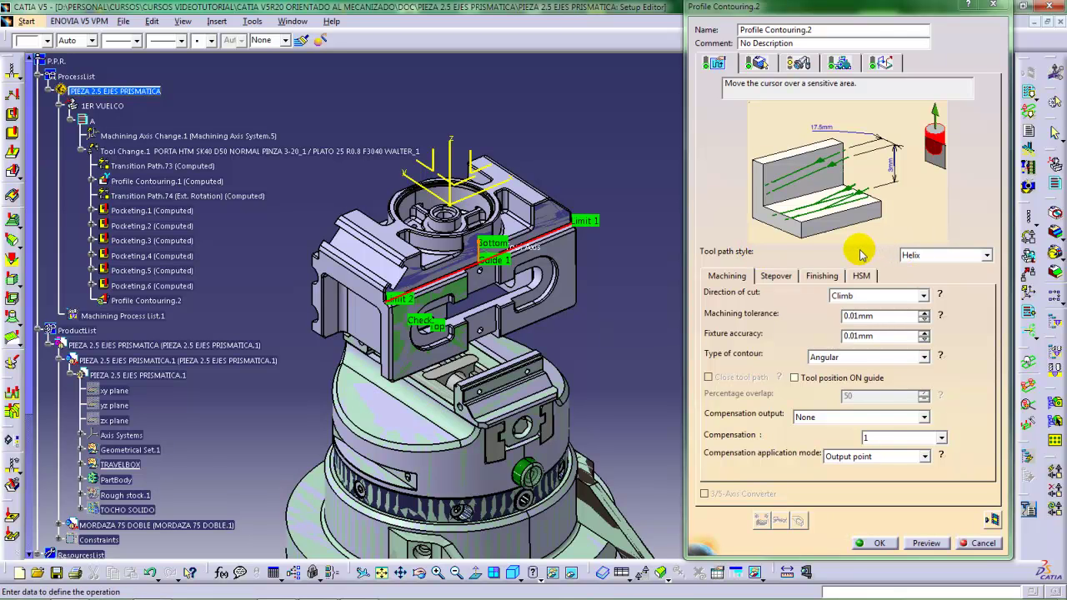
Try the One way tool path style, and settle on Zig zag for the contouring strategy
{"action": "left_click", "coordinate": [986, 256]}
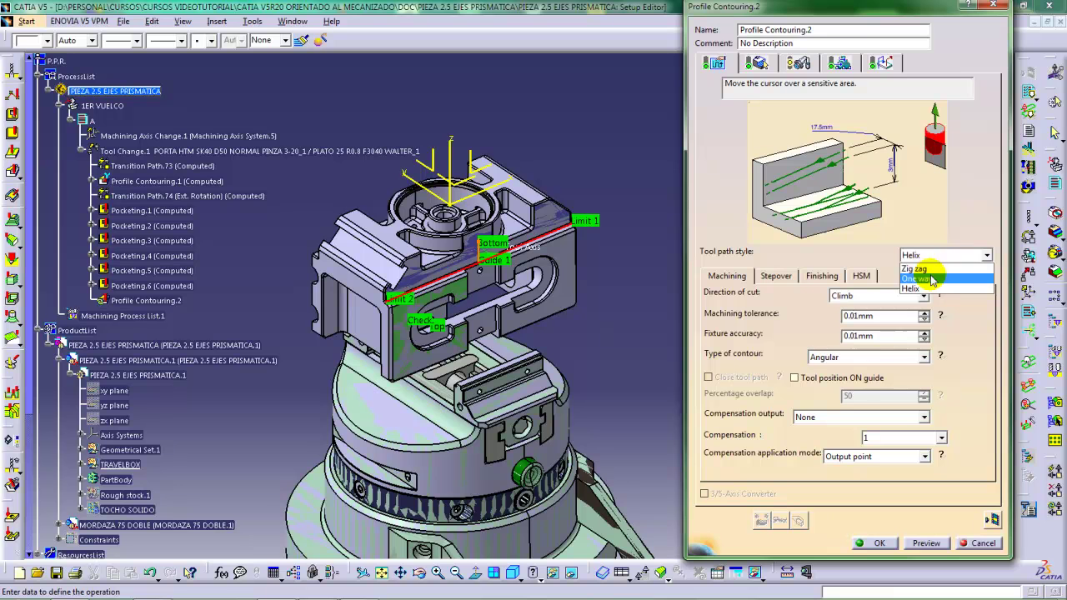
{"action": "left_click", "coordinate": [930, 278]}
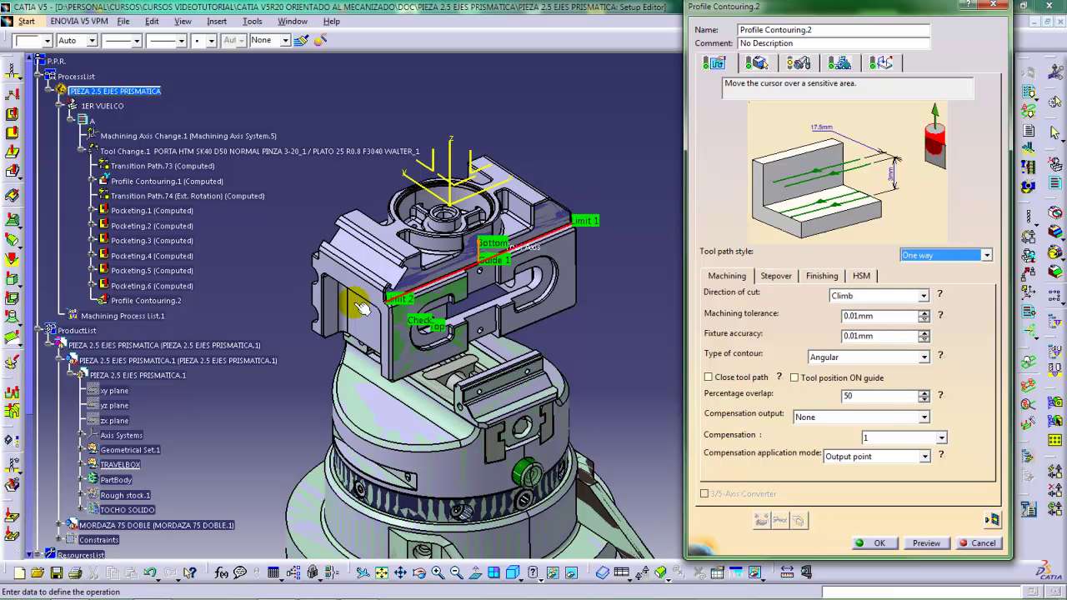
{"action": "left_click", "coordinate": [946, 256]}
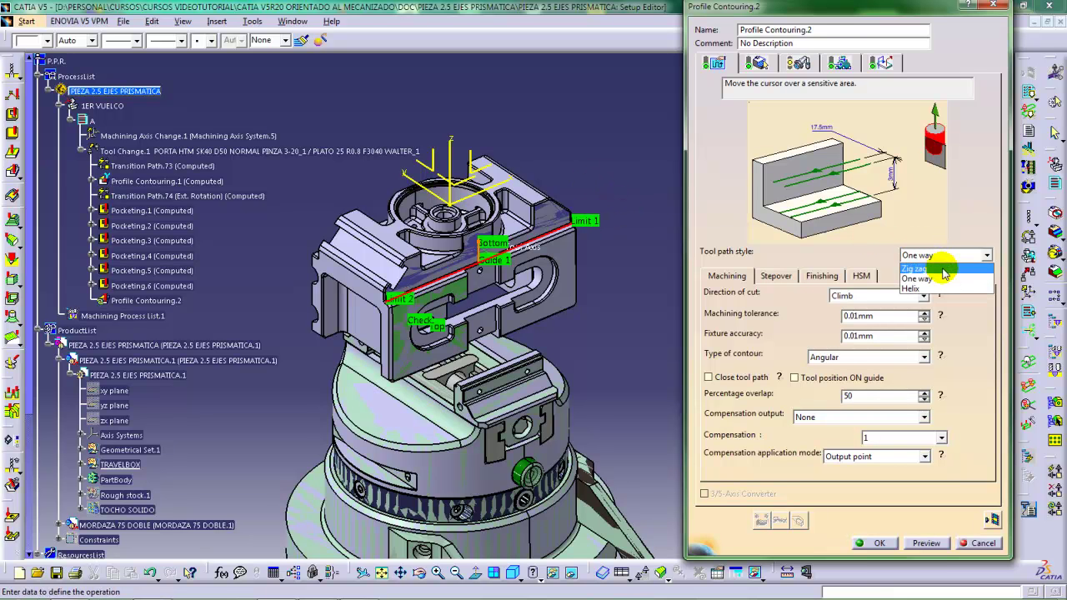
{"action": "left_click", "coordinate": [940, 269]}
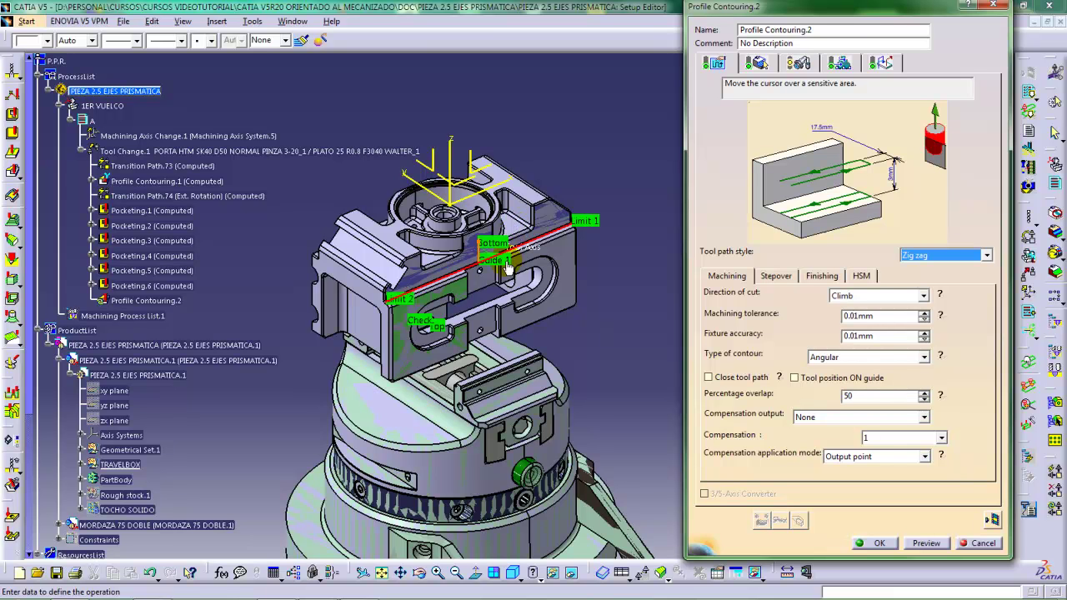
Review the contour type options in the machining strategy and choose Angular
{"action": "middle_click_drag", "start_coordinate": [510, 254], "coordinate": [549, 243]}
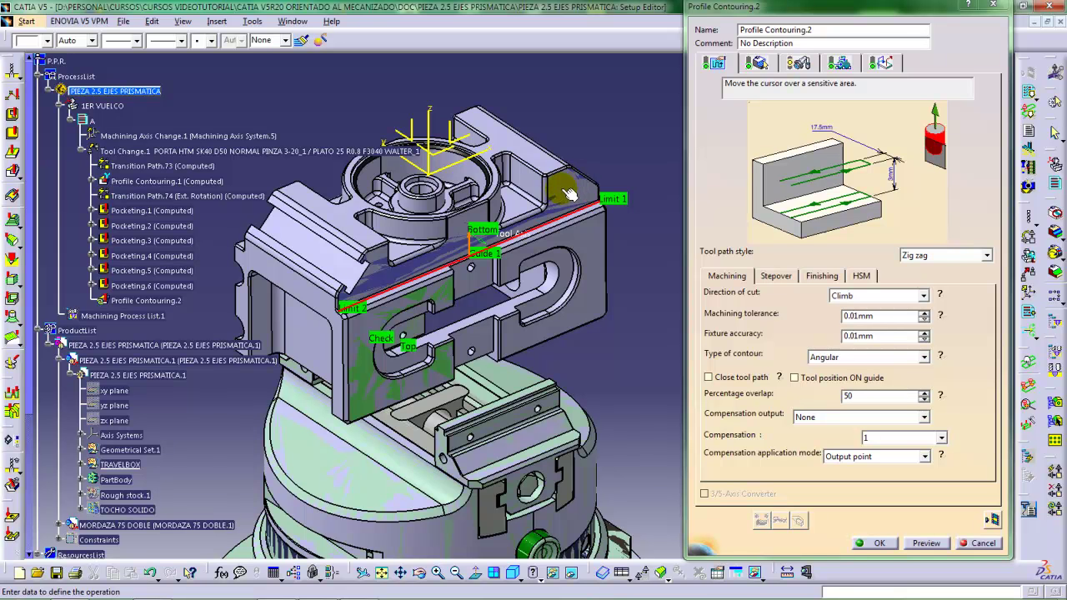
{"action": "middle_click_drag", "start_coordinate": [548, 296], "coordinate": [543, 232]}
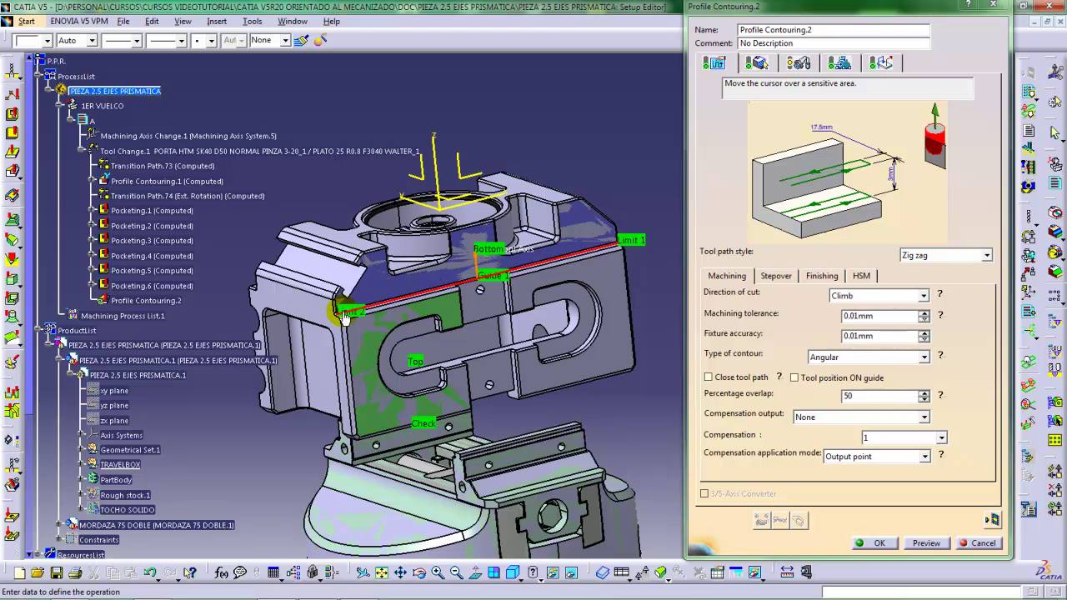
{"action": "middle_click_drag", "start_coordinate": [467, 267], "coordinate": [560, 230]}
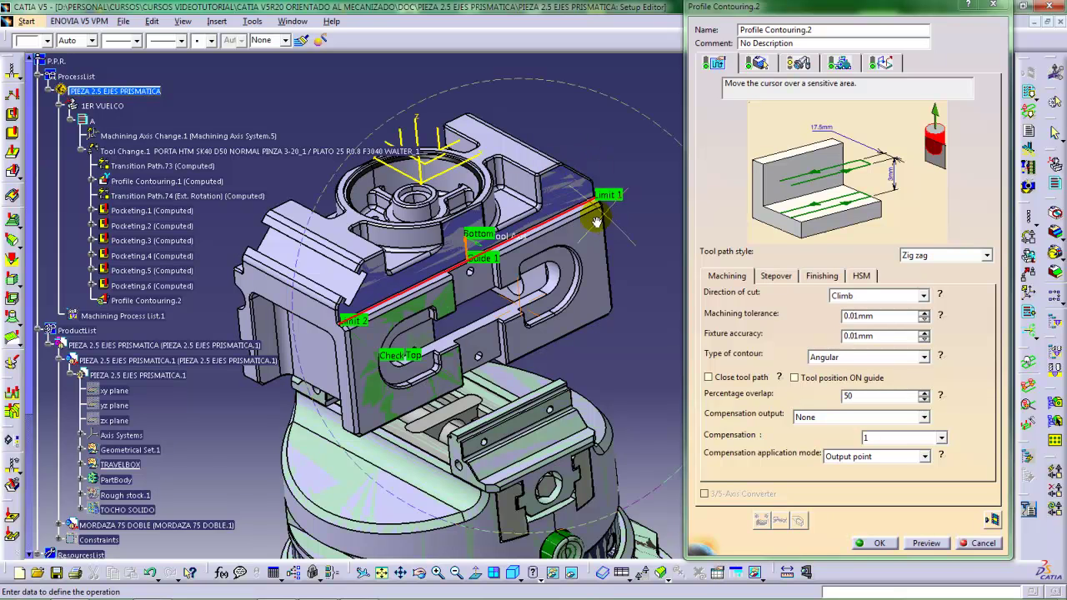
{"action": "middle_click_drag", "start_coordinate": [612, 219], "coordinate": [642, 129]}
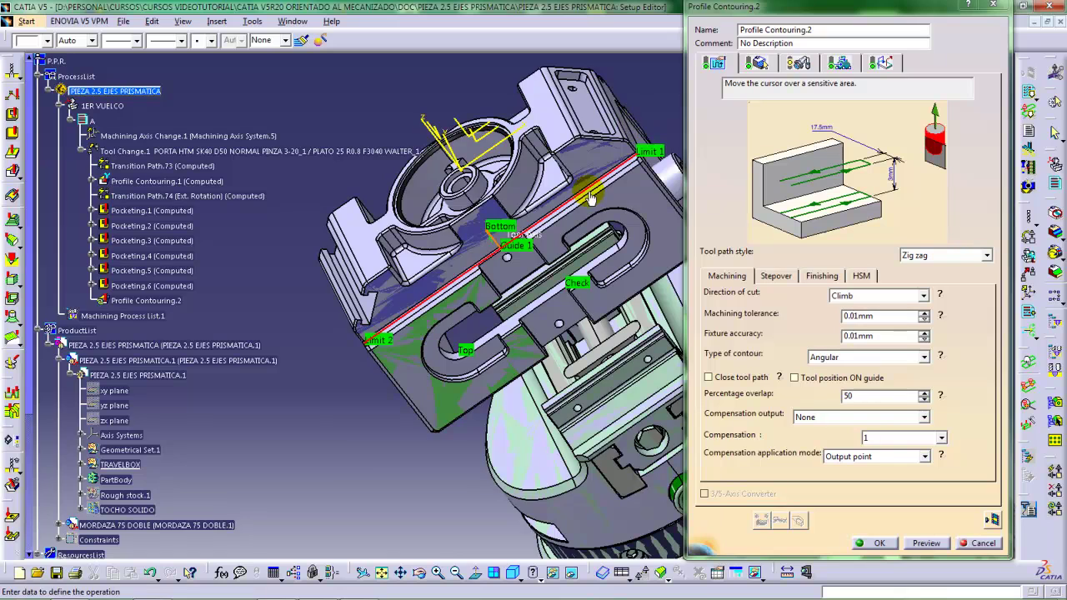
{"action": "middle_click_drag", "start_coordinate": [526, 227], "coordinate": [642, 202]}
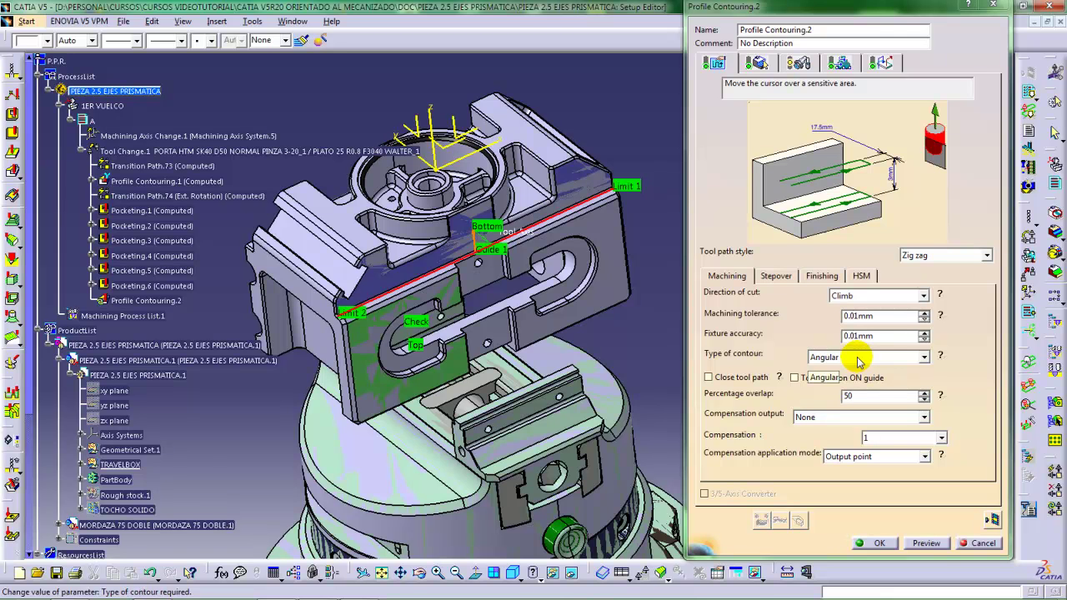
{"action": "left_click", "coordinate": [920, 356]}
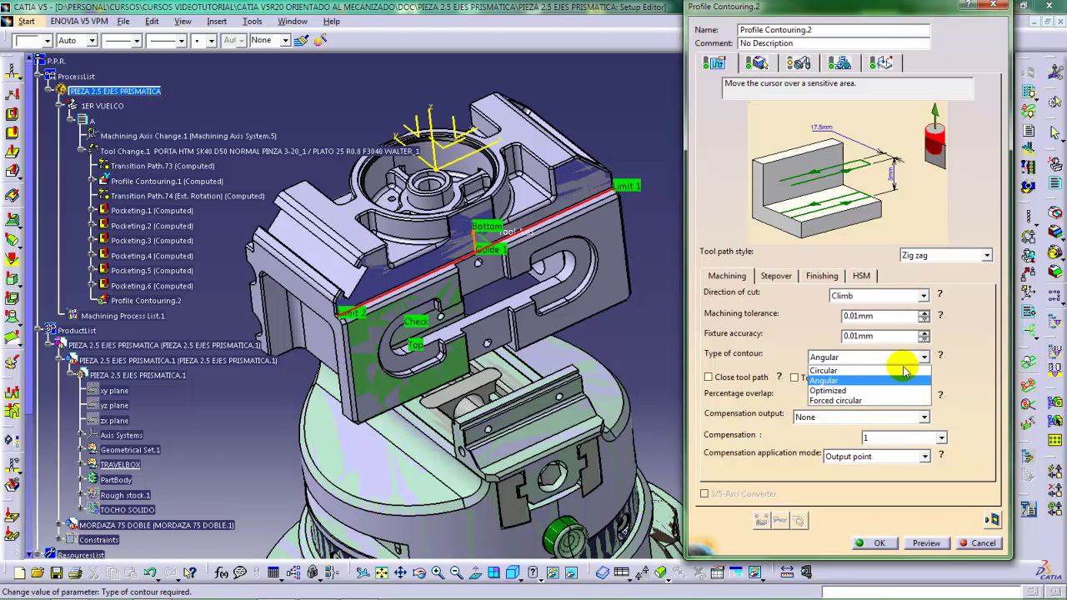
{"action": "left_click", "coordinate": [836, 381]}
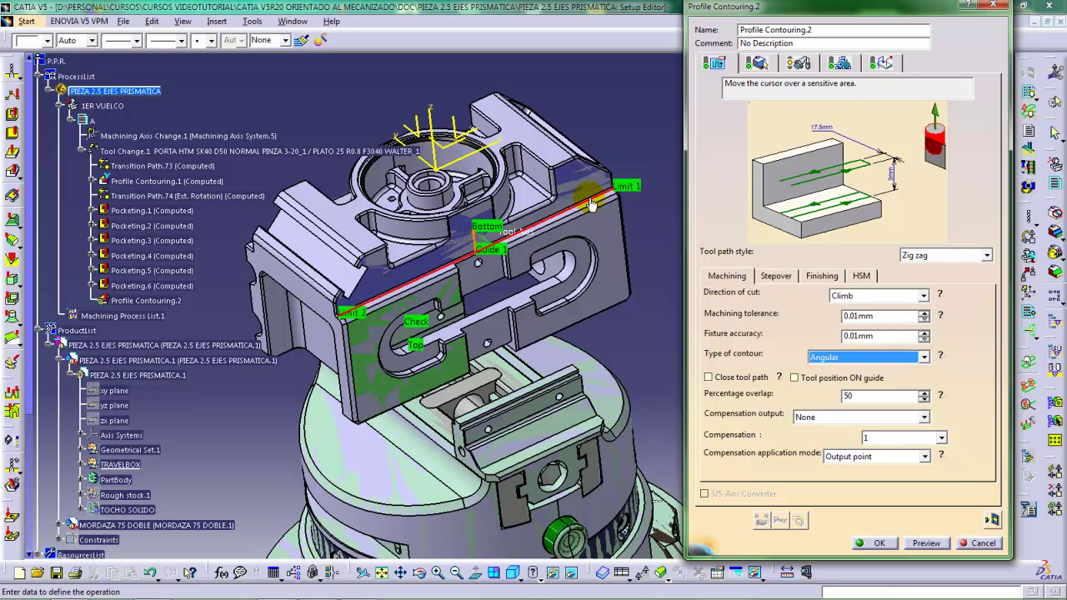
{"action": "middle_click_drag", "start_coordinate": [485, 316], "coordinate": [500, 246]}
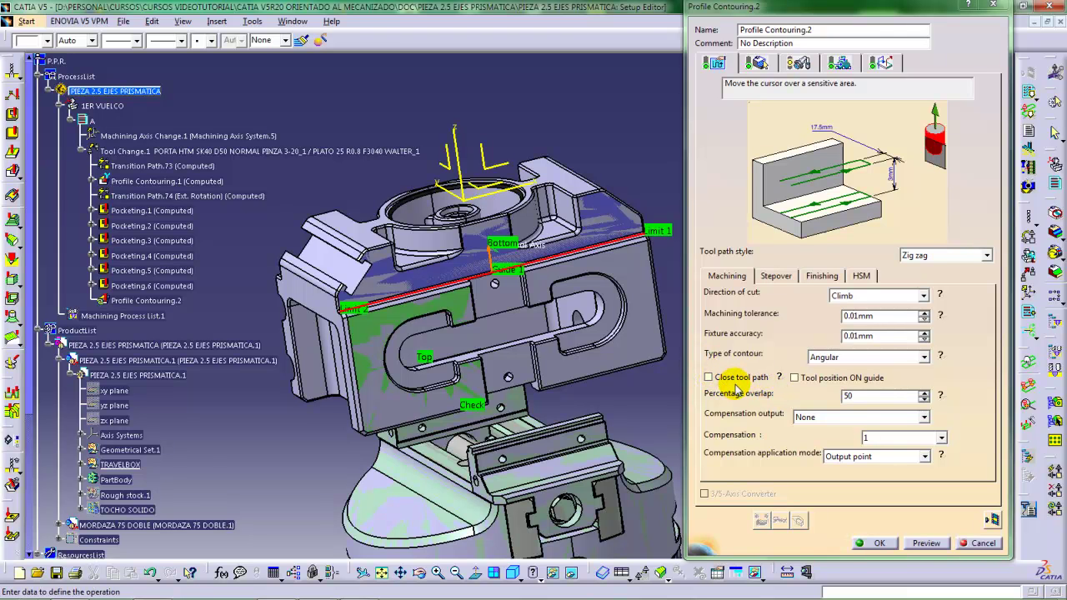
{"action": "middle_click_drag", "start_coordinate": [583, 326], "coordinate": [606, 343]}
{"action": "middle_click", "coordinate": [607, 342]}
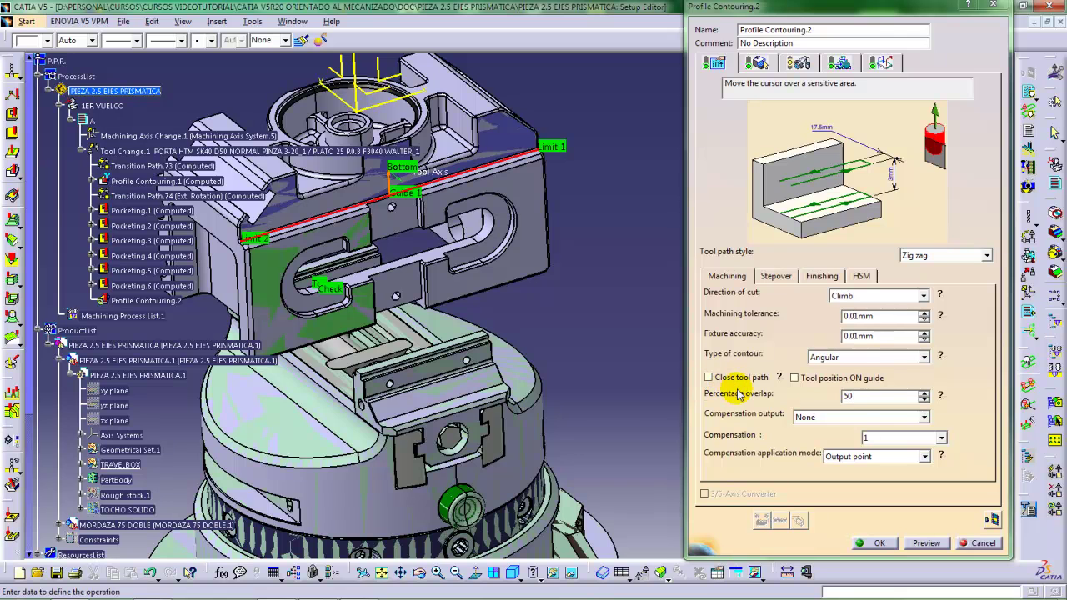
{"action": "middle_click_drag", "start_coordinate": [472, 262], "coordinate": [574, 328]}
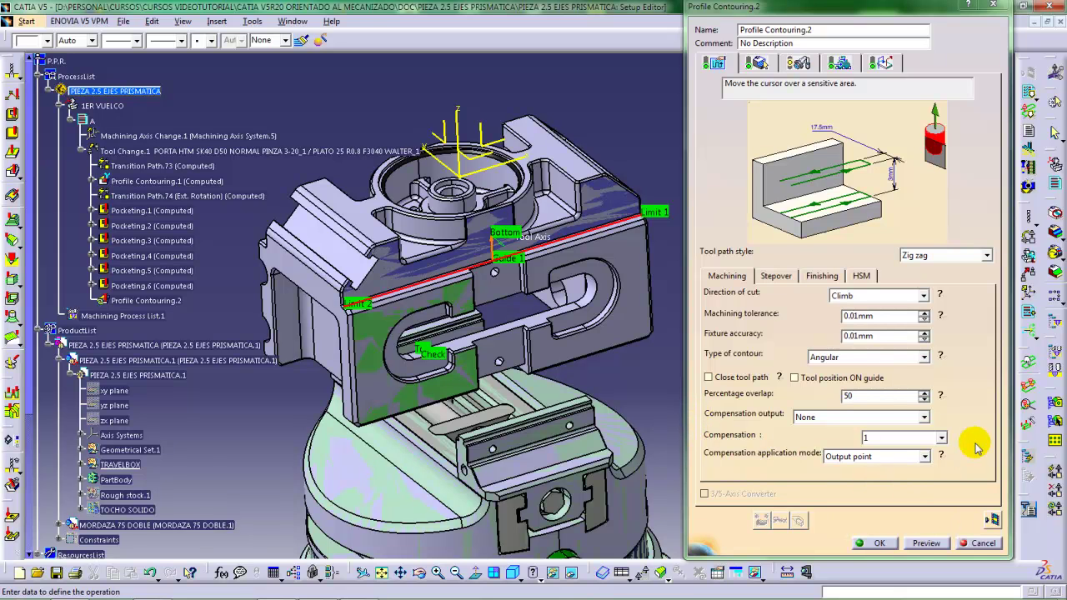
Open the stepover settings and measure the distance between the front ledge surface and the part's upper face
{"action": "left_click", "coordinate": [776, 276]}
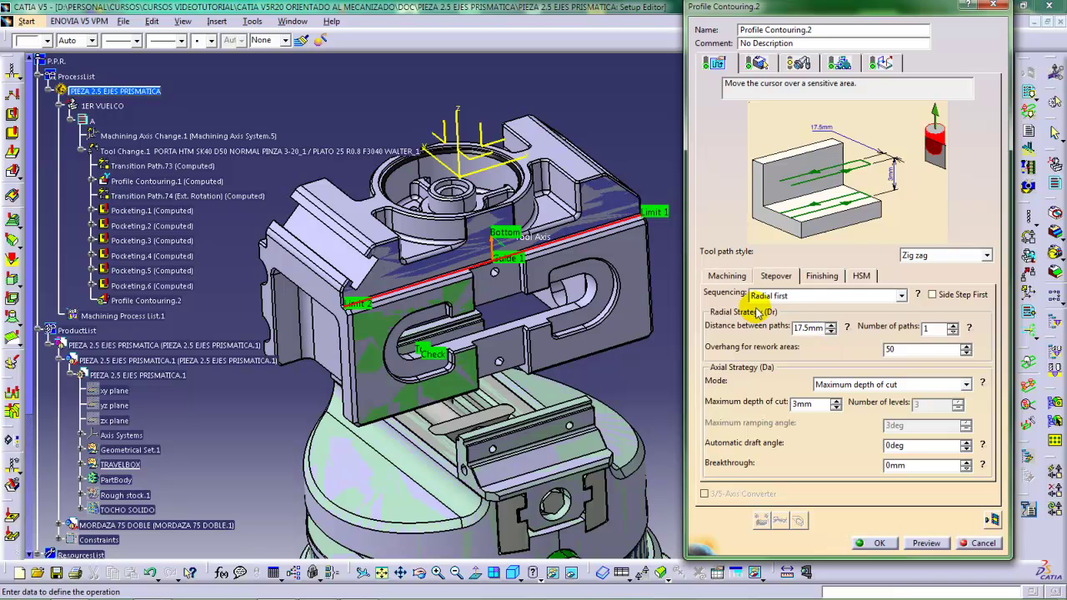
{"action": "middle_click", "coordinate": [540, 293]}
{"action": "middle_click_drag", "start_coordinate": [540, 293], "coordinate": [551, 296]}
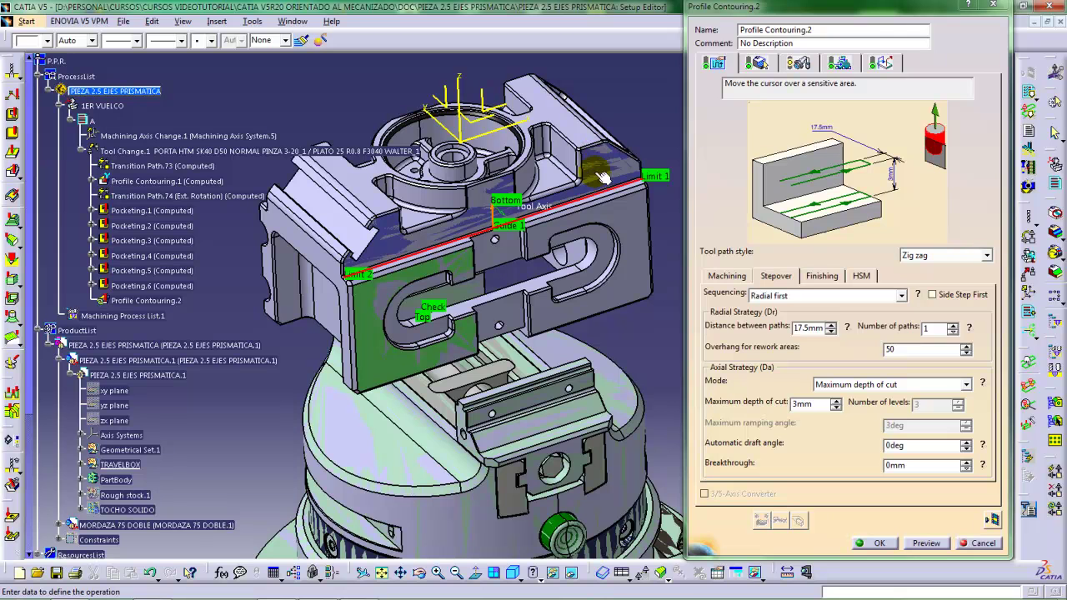
{"action": "left_click", "coordinate": [806, 574]}
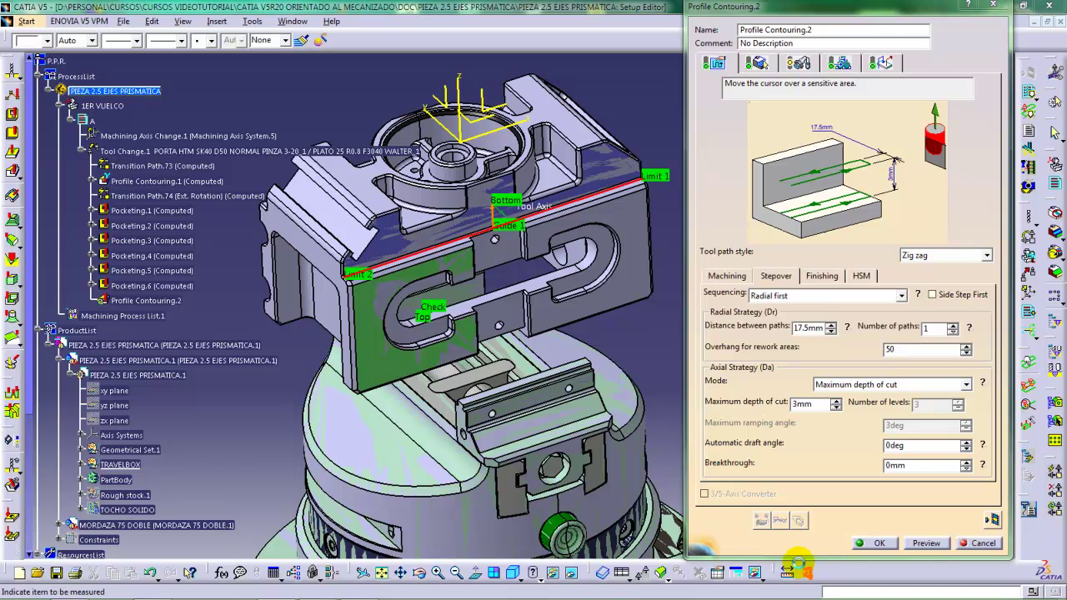
{"action": "middle_click_drag", "start_coordinate": [582, 233], "coordinate": [550, 277]}
{"action": "left_click", "coordinate": [681, 299]}
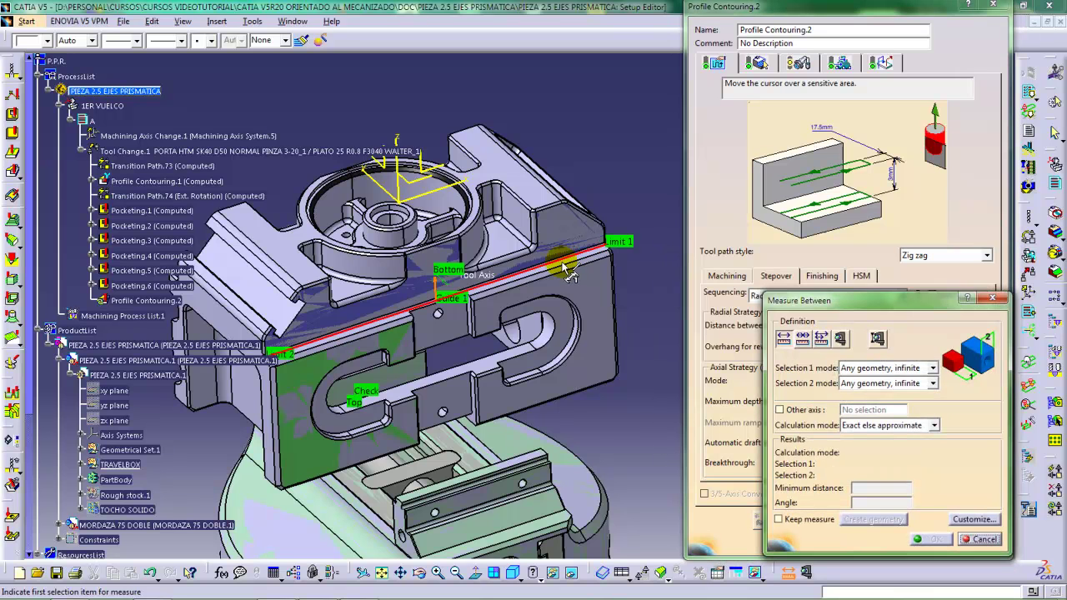
{"action": "middle_click_drag", "start_coordinate": [565, 268], "coordinate": [583, 254]}
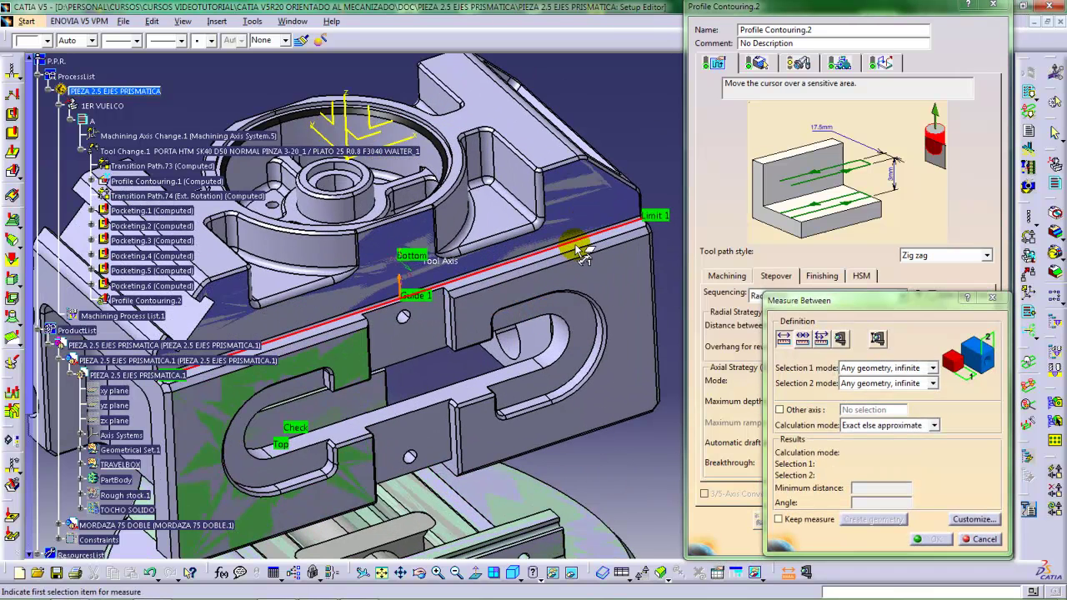
{"action": "left_click", "coordinate": [580, 247]}
{"action": "left_click", "coordinate": [554, 158]}
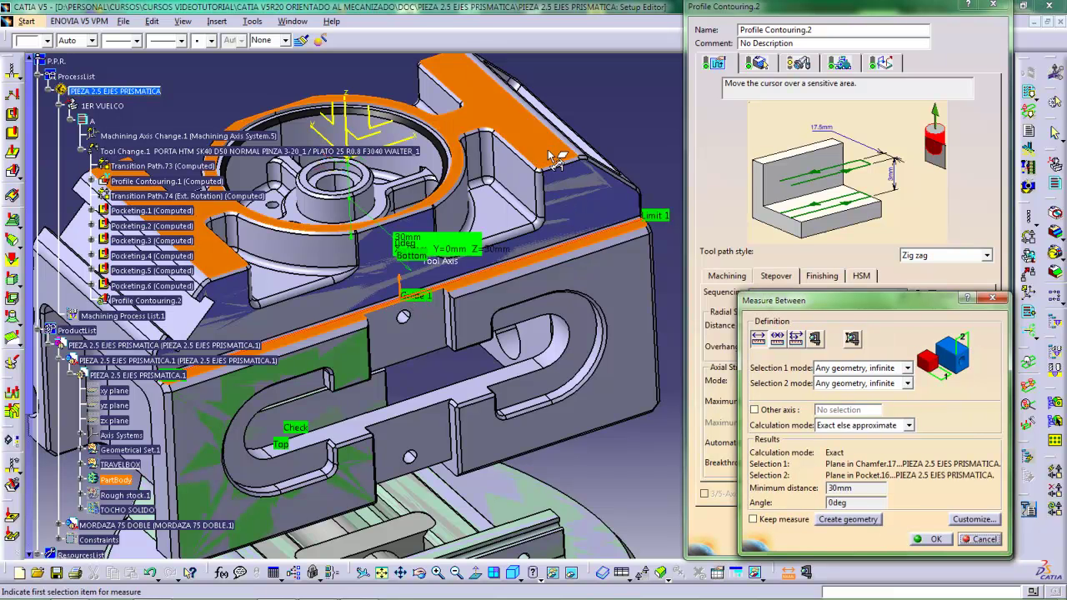
{"action": "left_click", "coordinate": [980, 539]}
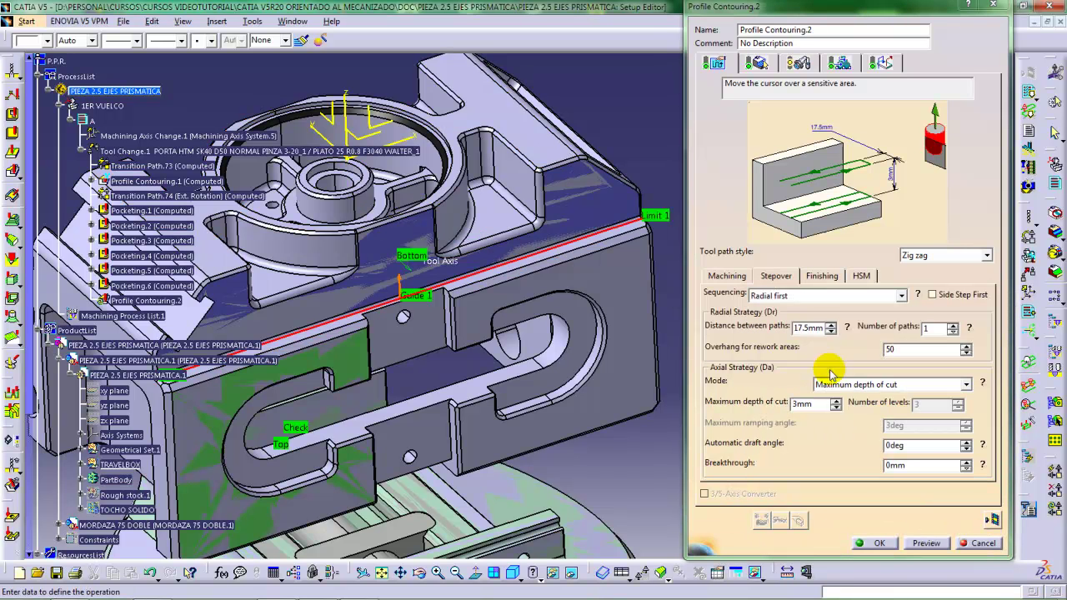
Set the radial strategy to 2 paths with 15 mm between them, using Radial first sequencing
{"action": "double_click", "coordinate": [812, 328]}
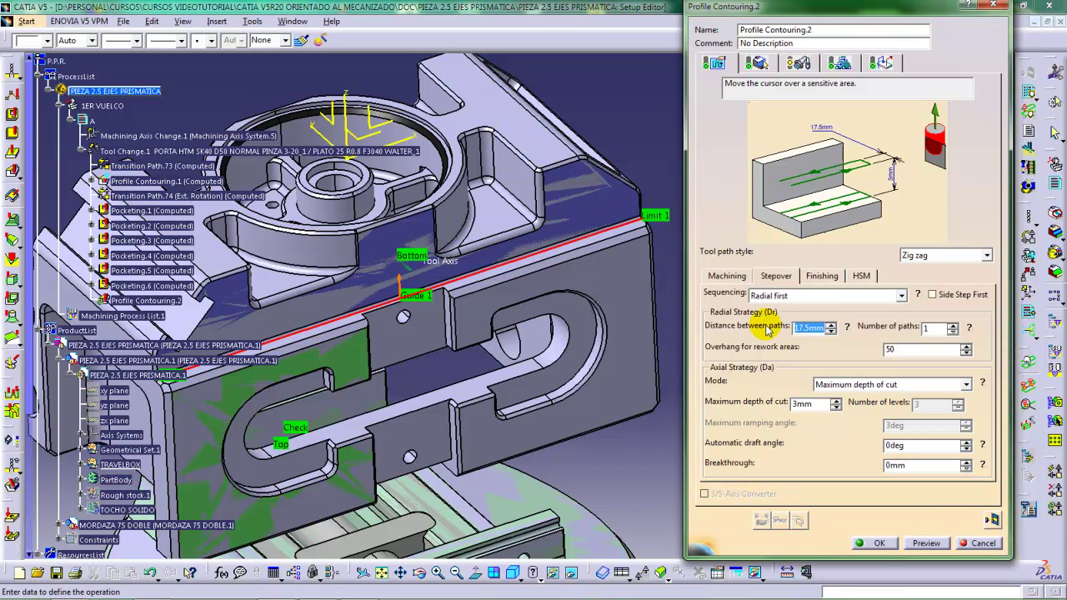
{"action": "type", "text": "15mm"}
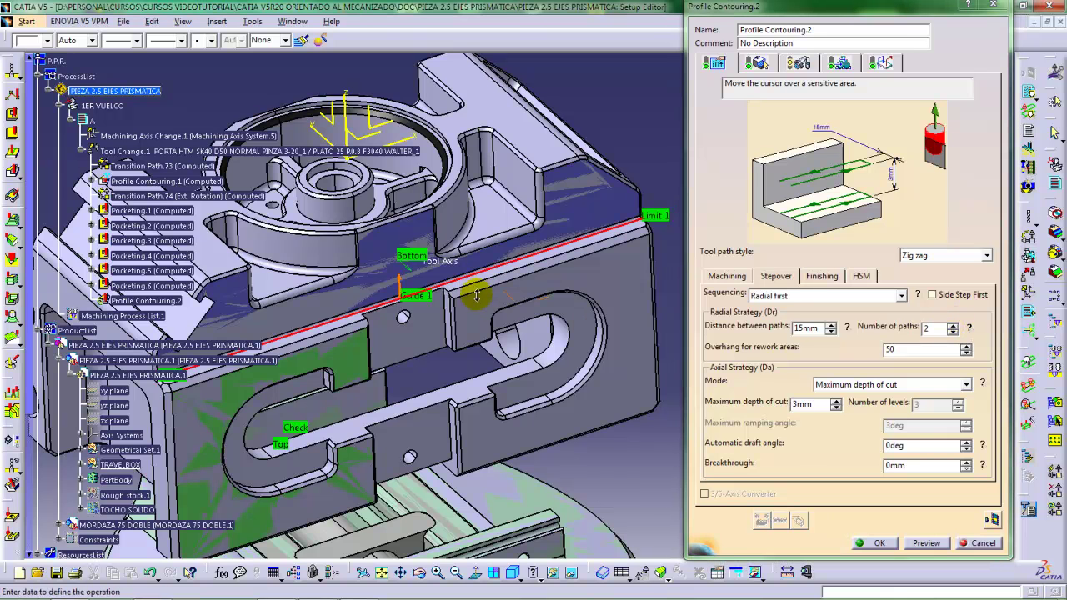
{"action": "middle_click_drag", "start_coordinate": [476, 281], "coordinate": [478, 309]}
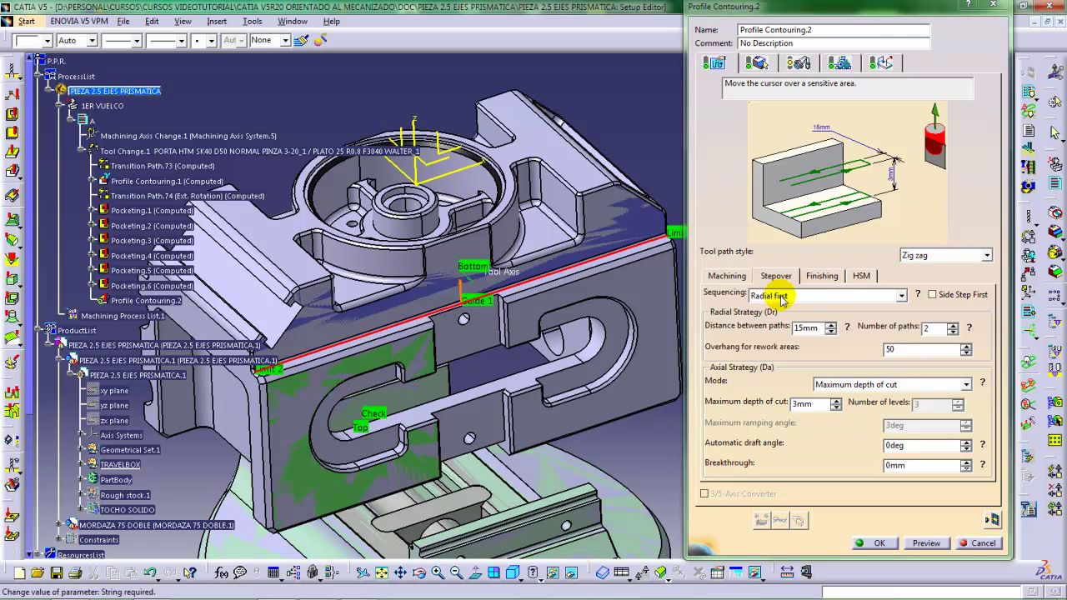
{"action": "left_click", "coordinate": [900, 295]}
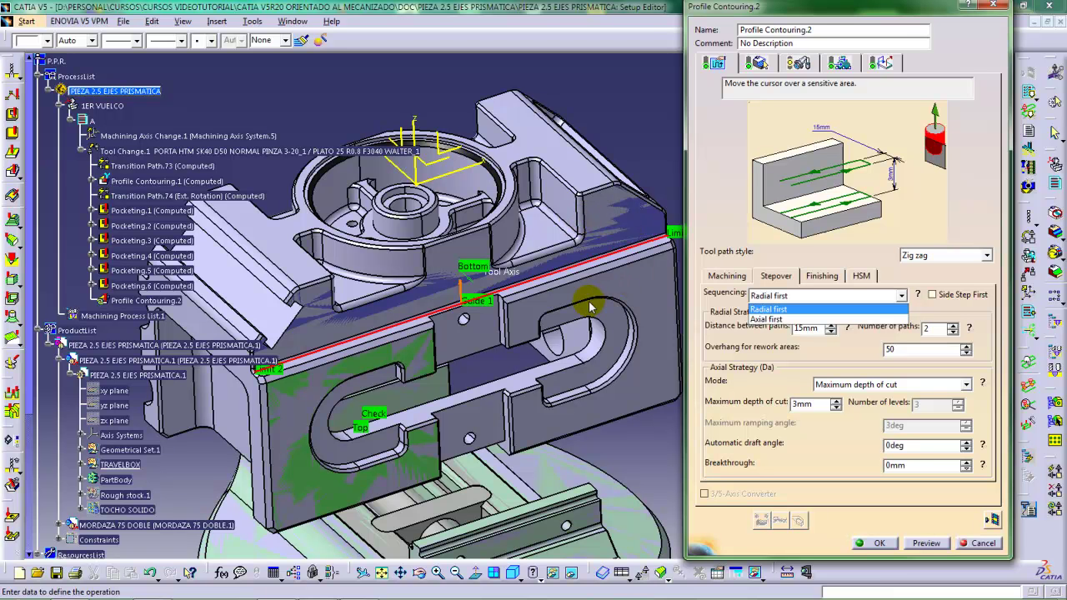
{"action": "left_click", "coordinate": [768, 309]}
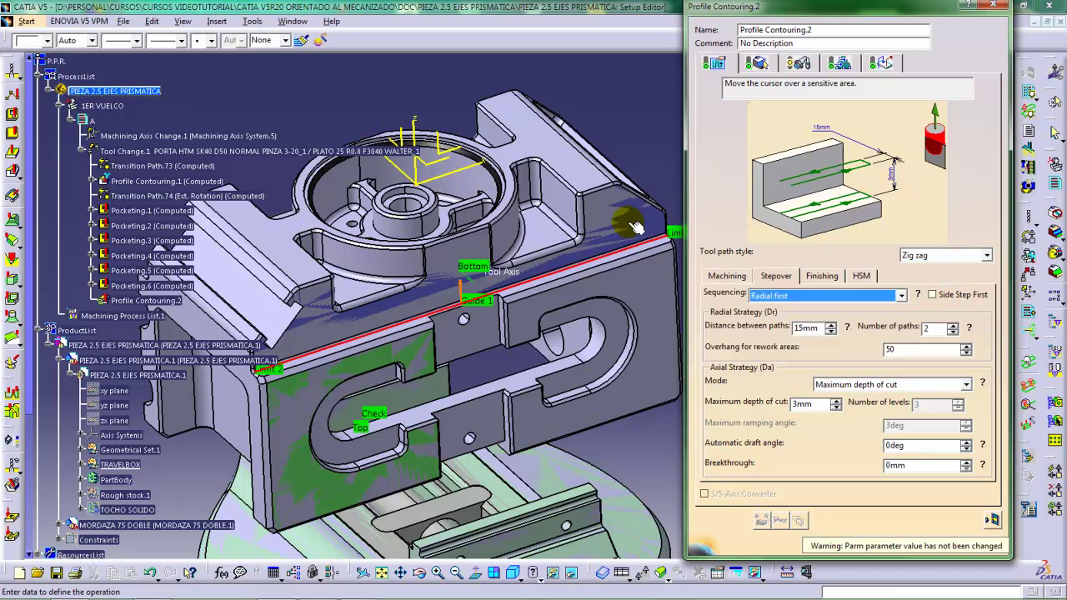
Switch the axial strategy mode to Number of levels and set it to 1 level
{"action": "middle_click_drag", "start_coordinate": [635, 226], "coordinate": [581, 222]}
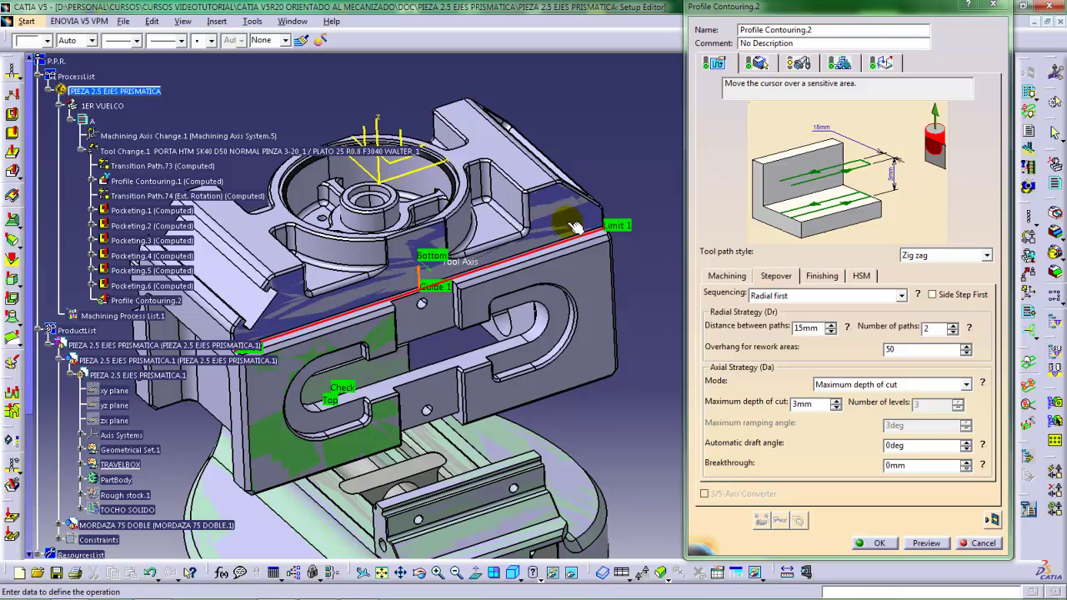
{"action": "mouse_move", "coordinate": [560, 225]}
{"action": "middle_mouse_down"}
{"action": "mouse_move", "coordinate": [563, 250]}
{"action": "mouse_move", "coordinate": [563, 206]}
{"action": "middle_mouse_up"}
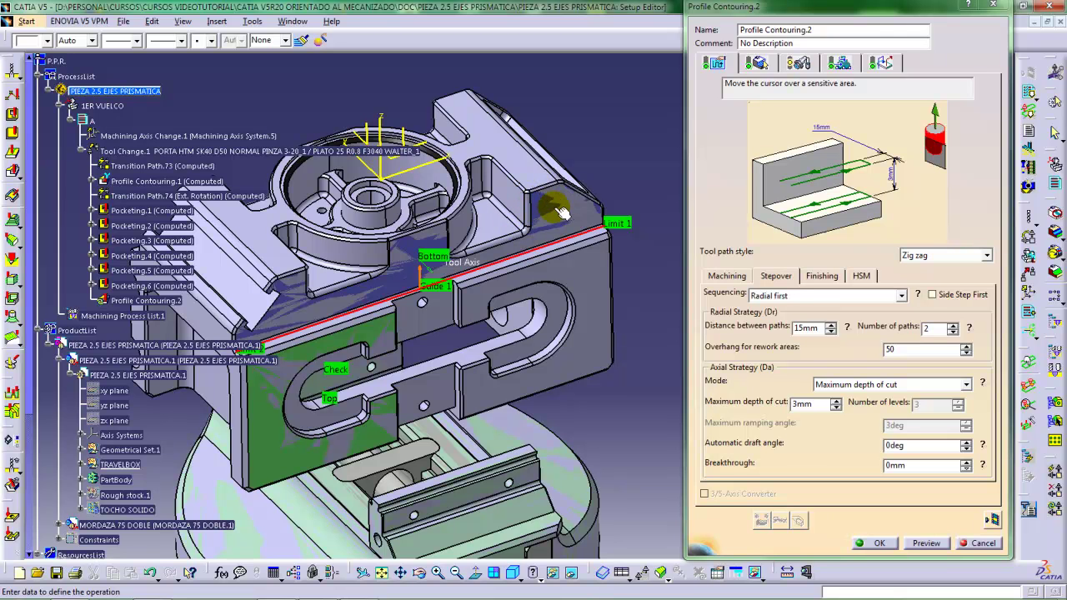
{"action": "left_click", "coordinate": [875, 387]}
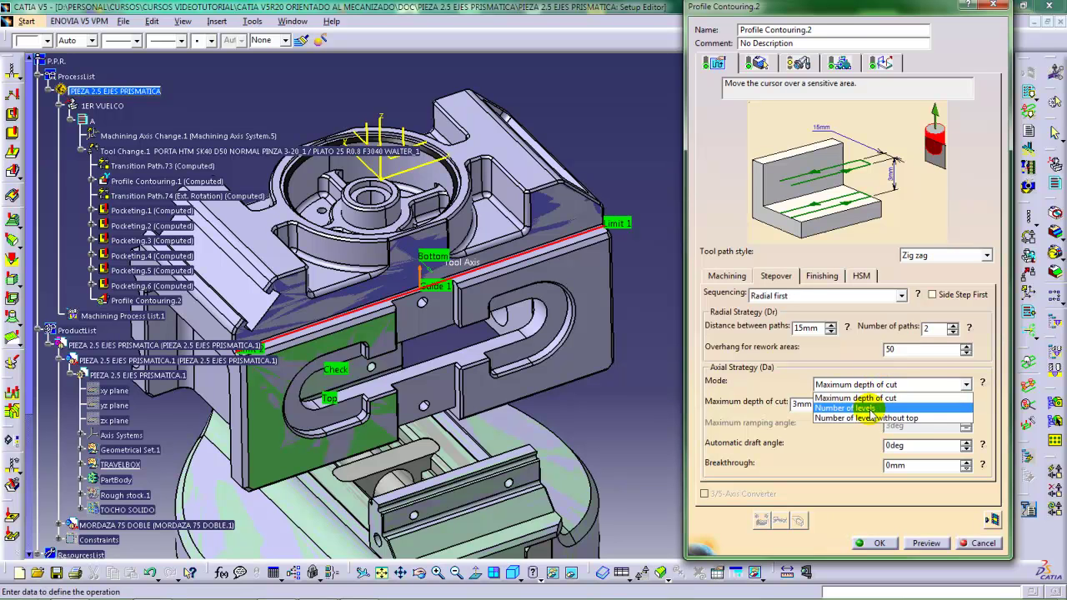
{"action": "left_click", "coordinate": [869, 409]}
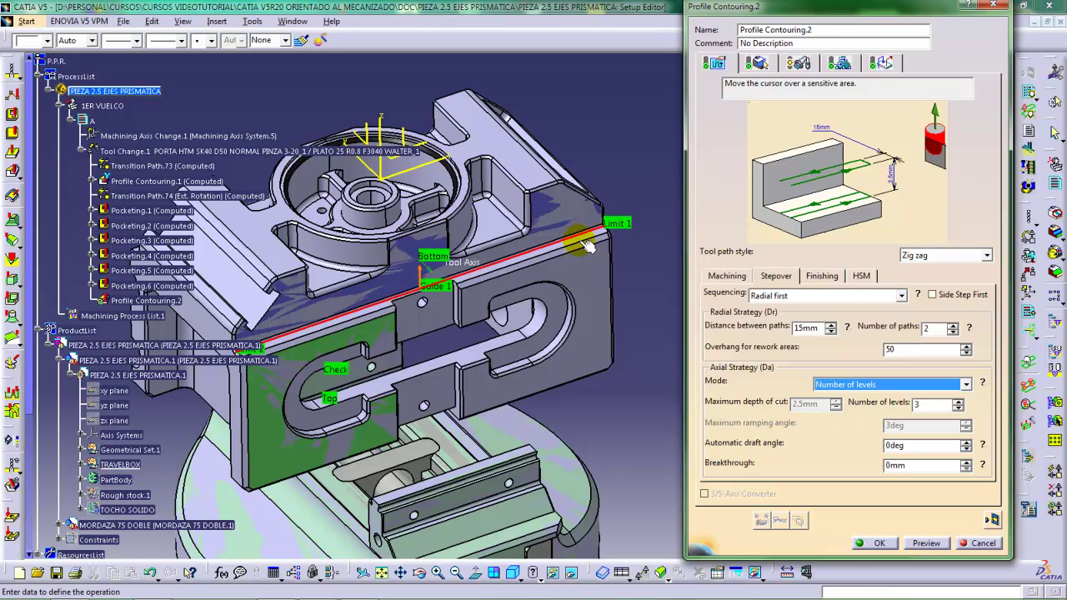
{"action": "left_click", "coordinate": [914, 405]}
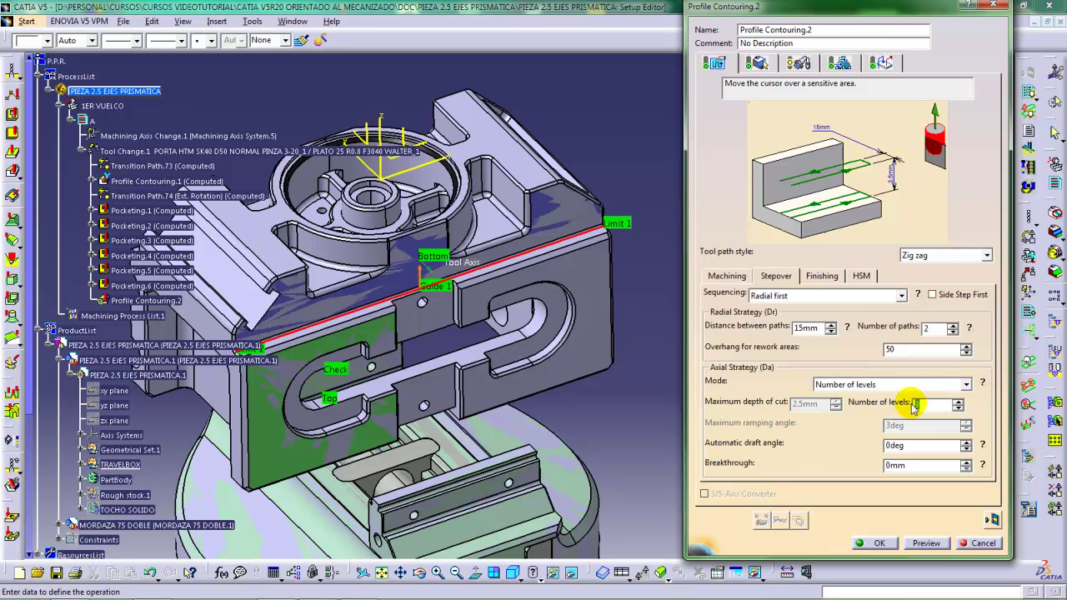
{"action": "type", "text": "1"}
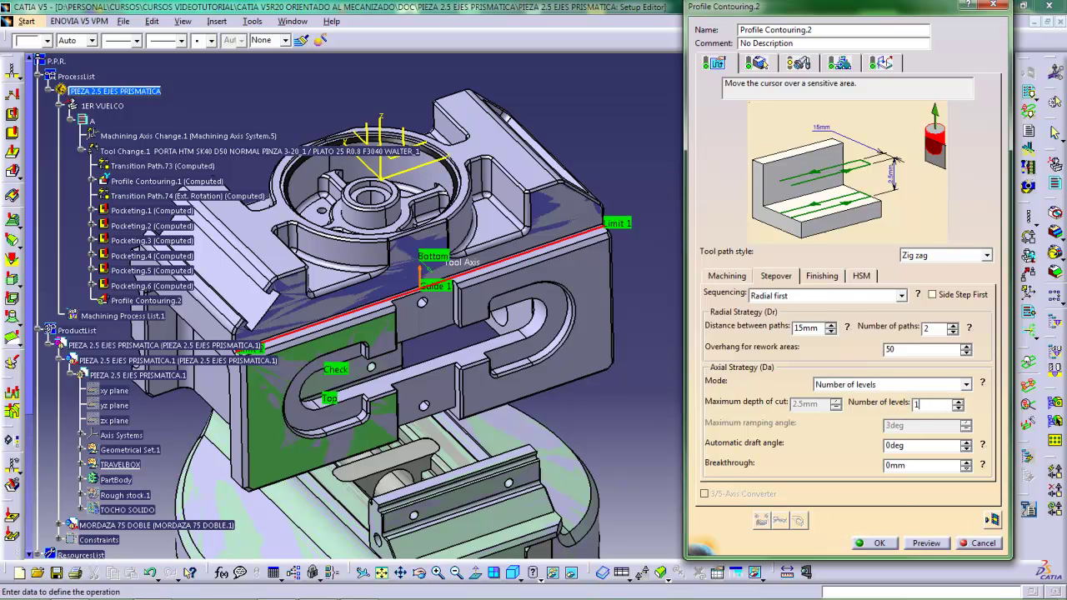
{"action": "key", "text": "Return"}
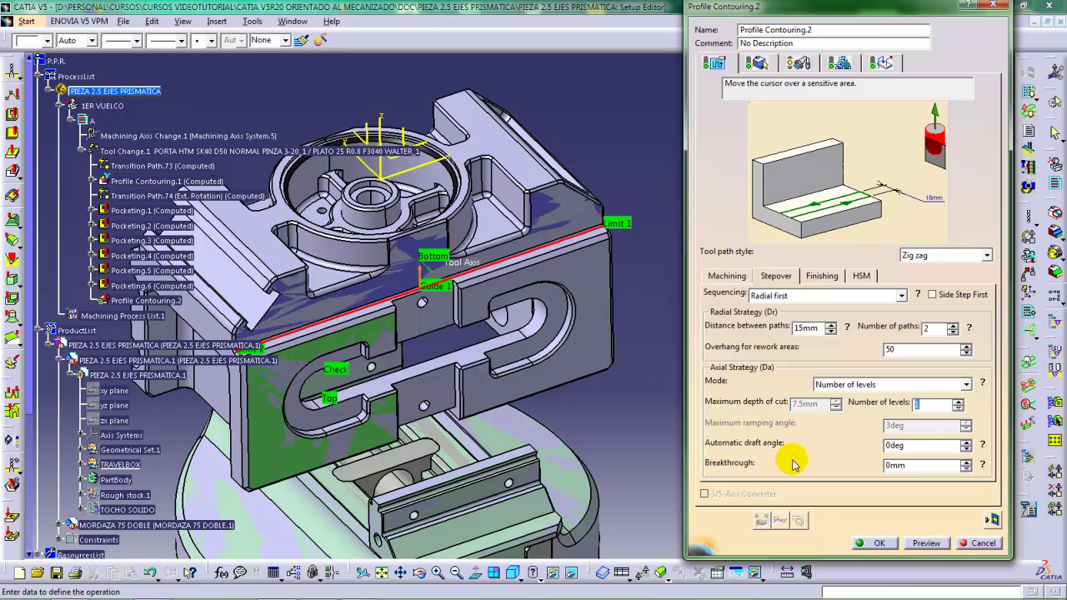
Check the finishing settings, then remove the Approach macro's existing plane and define the part's slotted front face as its new plane
{"action": "left_click", "coordinate": [820, 278]}
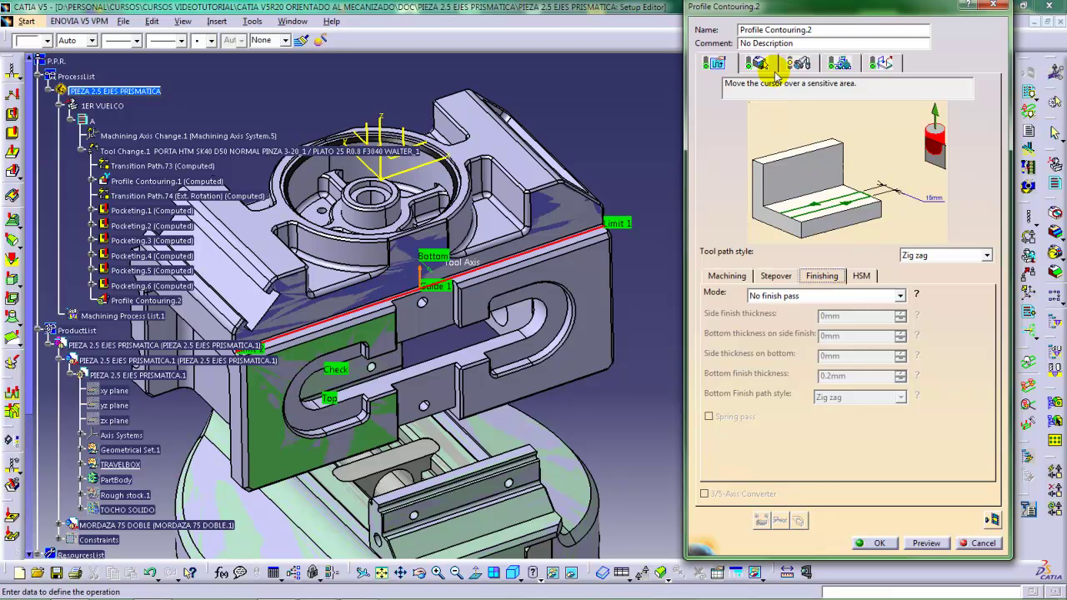
{"action": "left_click", "coordinate": [873, 65]}
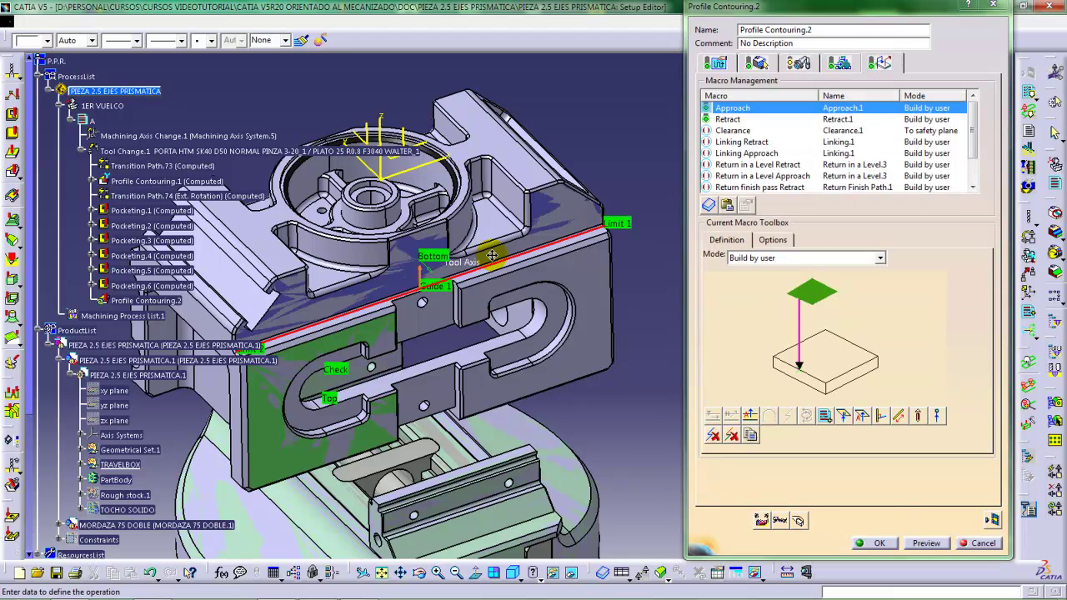
{"action": "middle_click_drag", "start_coordinate": [500, 250], "coordinate": [550, 282]}
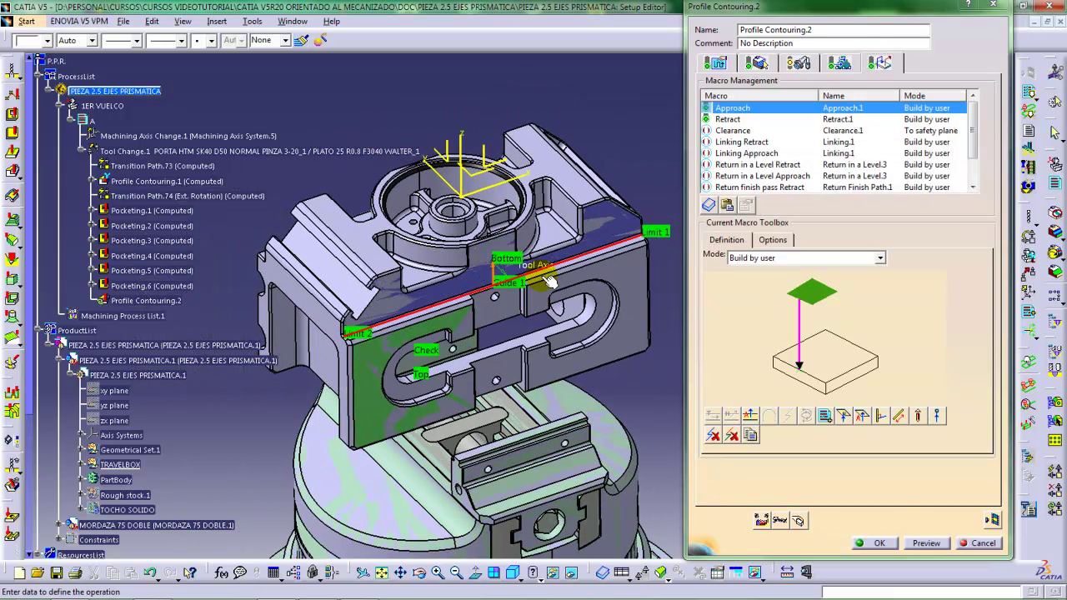
{"action": "left_click", "coordinate": [813, 290]}
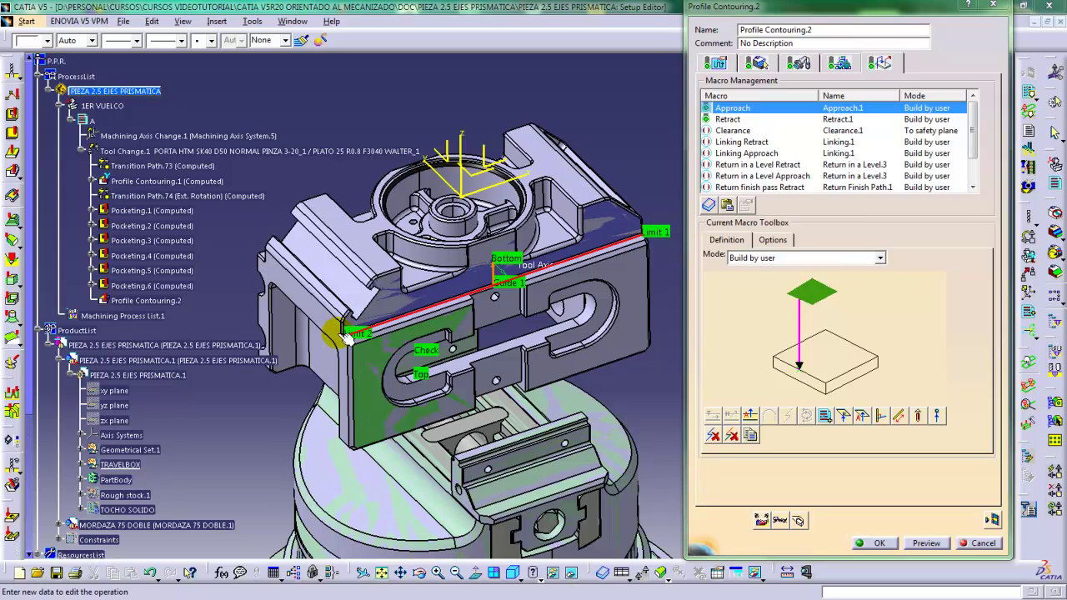
{"action": "right_click", "coordinate": [809, 295]}
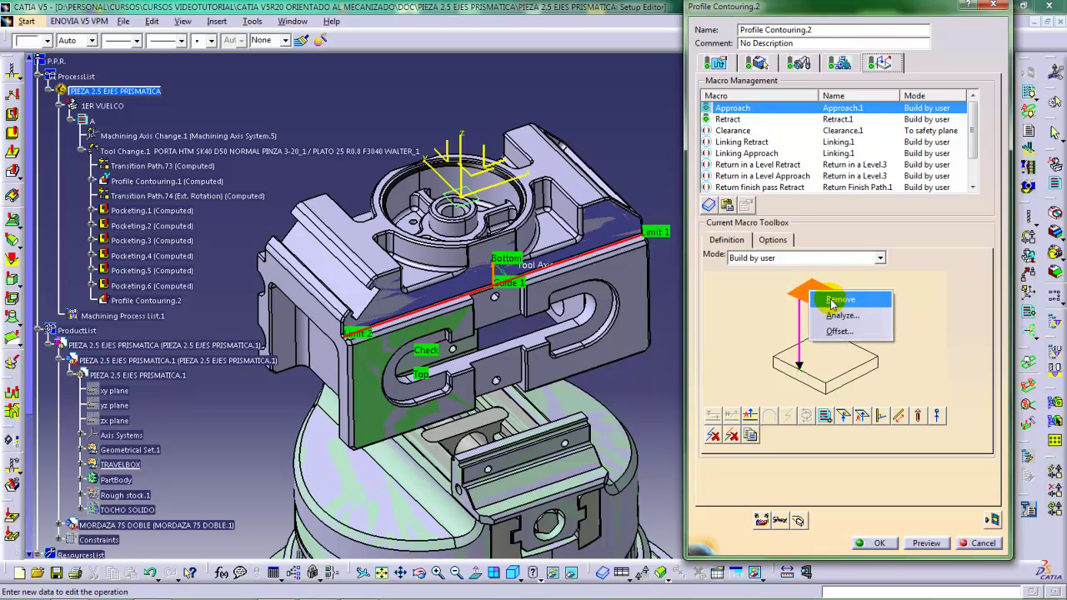
{"action": "left_click", "coordinate": [838, 300]}
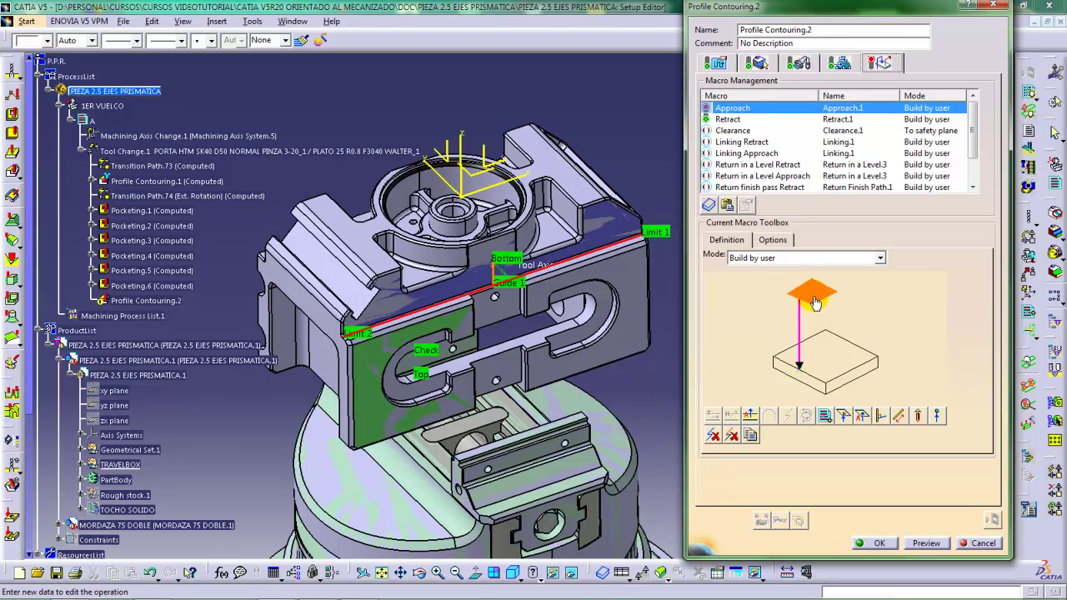
{"action": "left_click", "coordinate": [815, 294]}
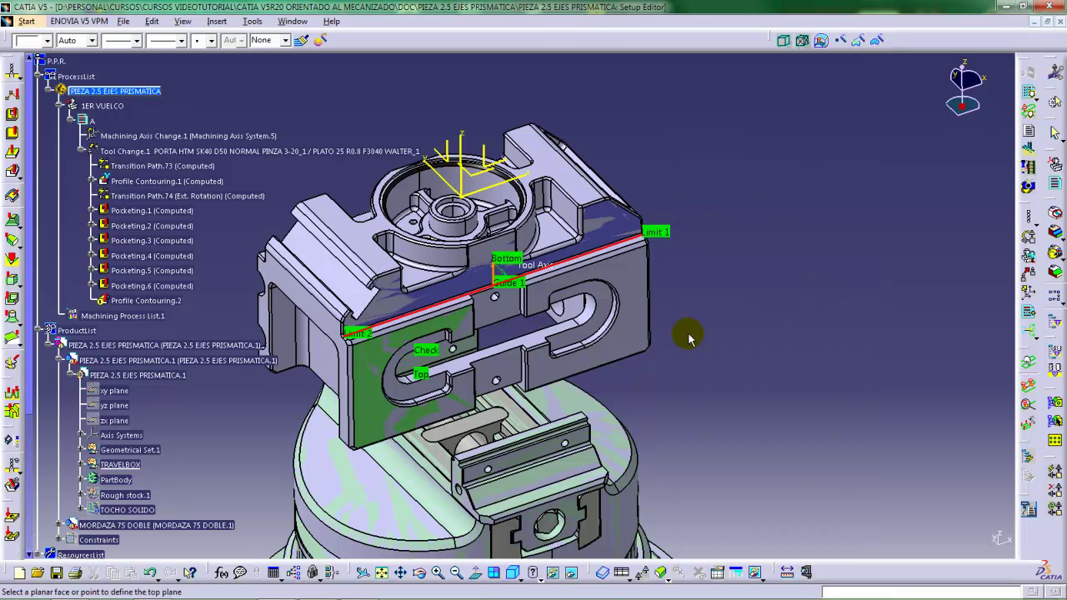
{"action": "left_click", "coordinate": [631, 340]}
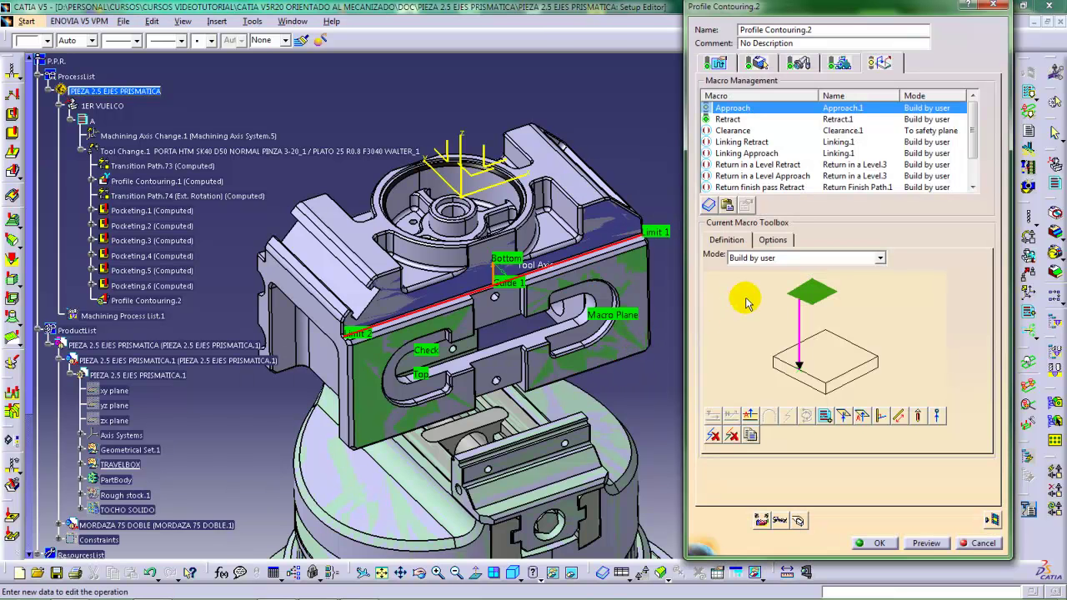
Offset the Approach macro's plane by 30 mm
{"action": "right_click", "coordinate": [813, 298]}
{"action": "left_click", "coordinate": [837, 337]}
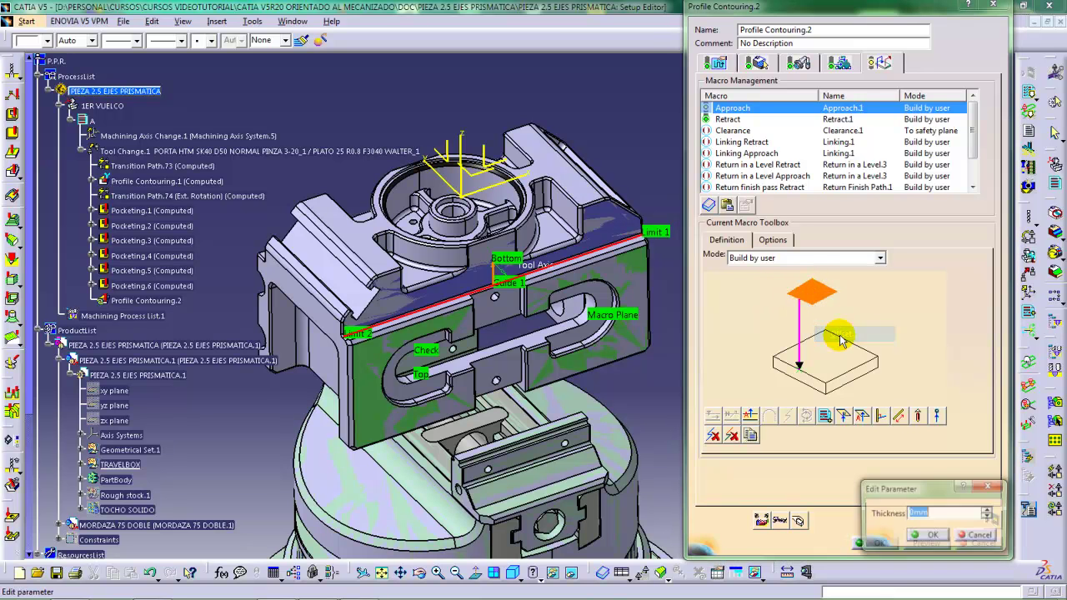
{"action": "type", "text": "30"}
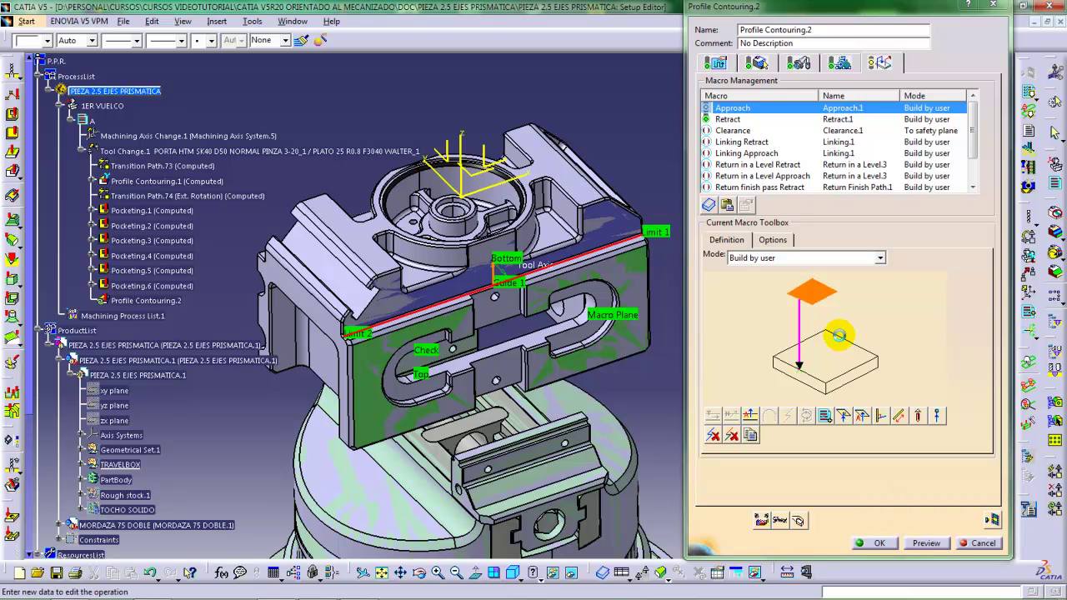
{"action": "key", "text": "Return"}
Remove the 10 mm curved motion from the Retract macro
{"action": "left_click", "coordinate": [729, 119]}
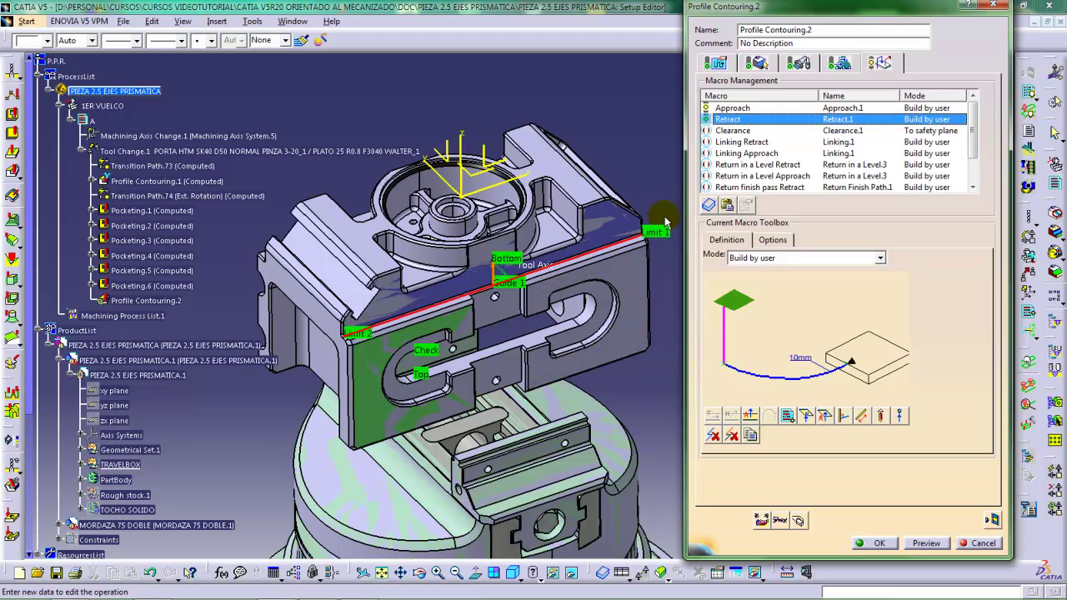
{"action": "left_click", "coordinate": [781, 383]}
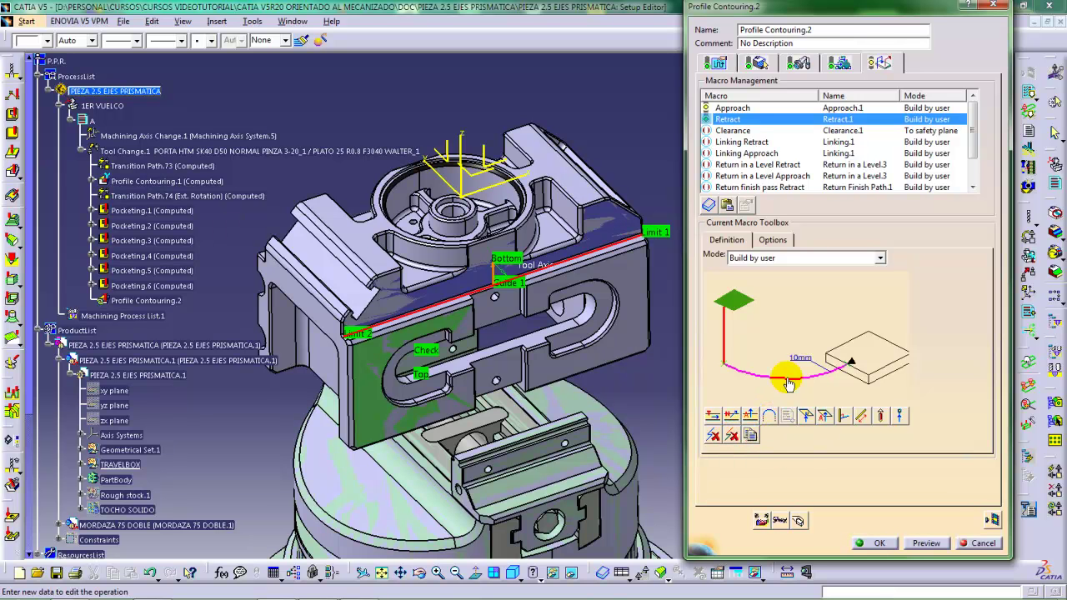
{"action": "left_click", "coordinate": [731, 437]}
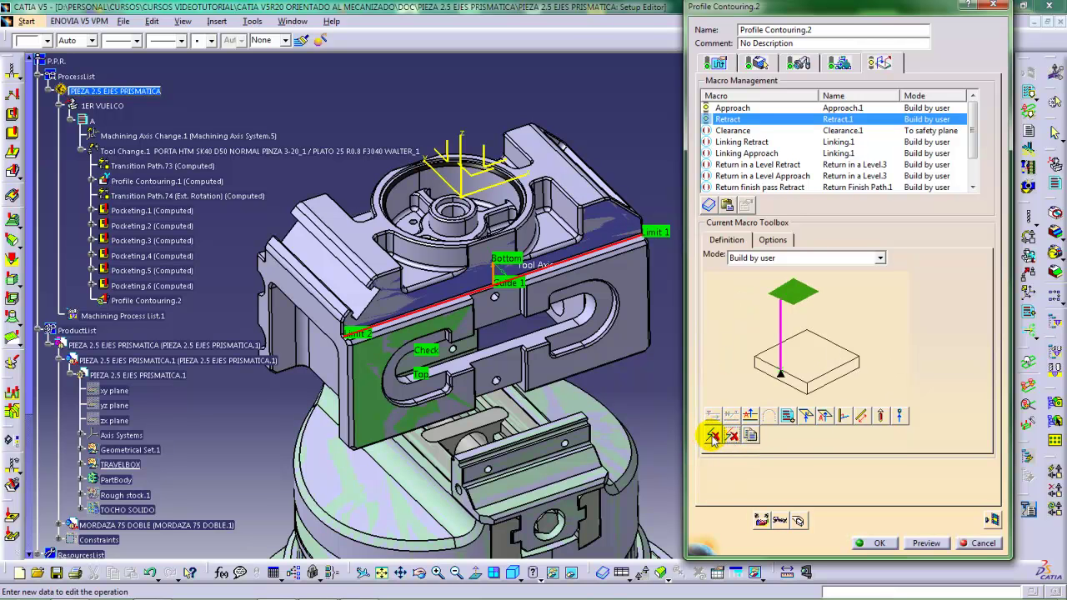
Remove the Retract macro's existing plane and define the part's slotted front face as its new plane
{"action": "right_click", "coordinate": [799, 294]}
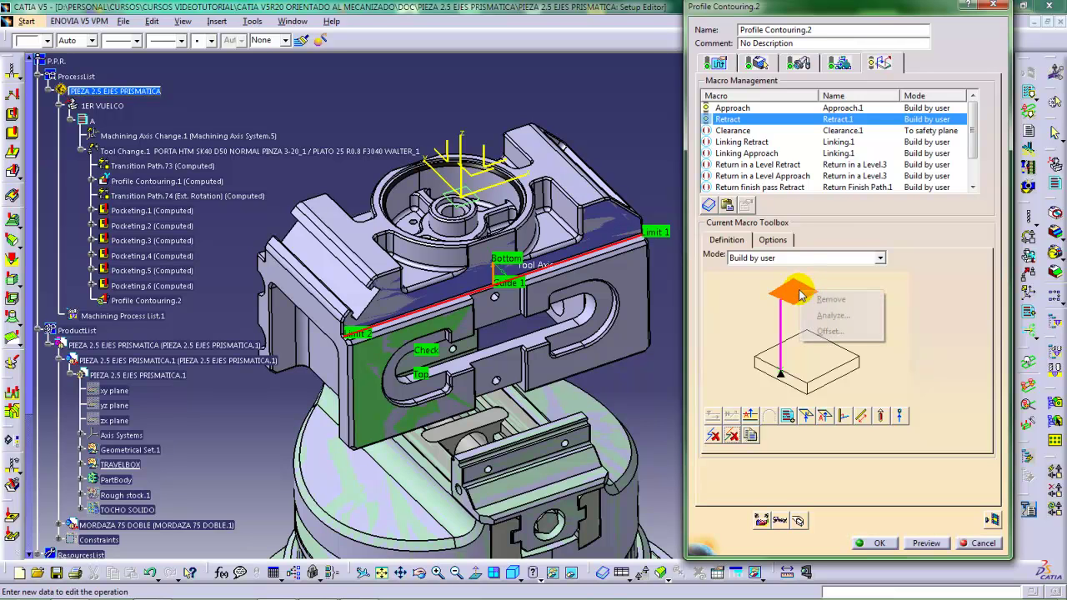
{"action": "left_click", "coordinate": [825, 299]}
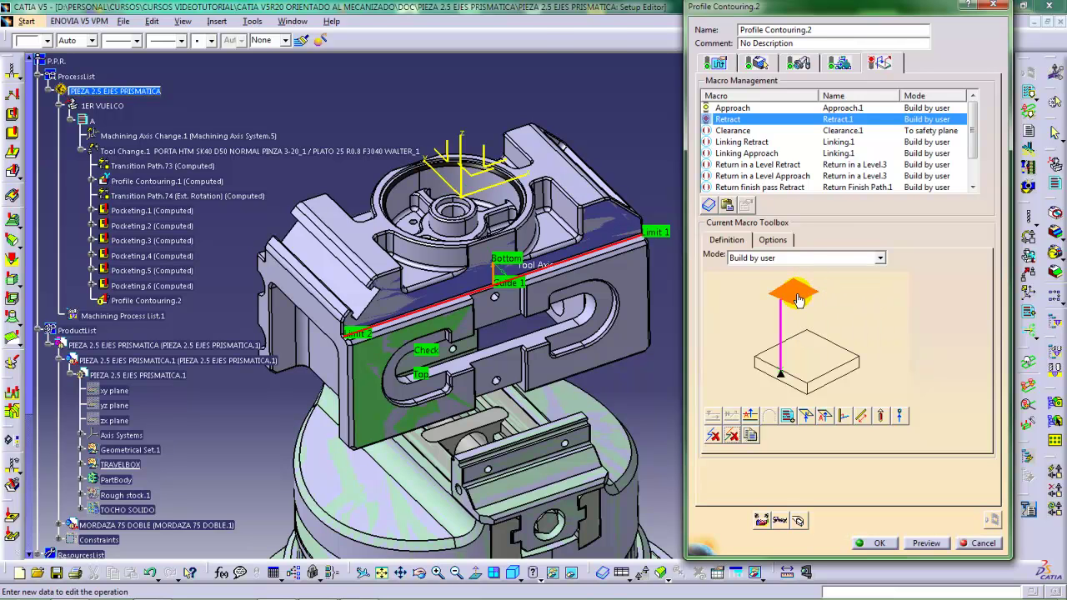
{"action": "left_click", "coordinate": [792, 296]}
{"action": "left_click", "coordinate": [627, 335]}
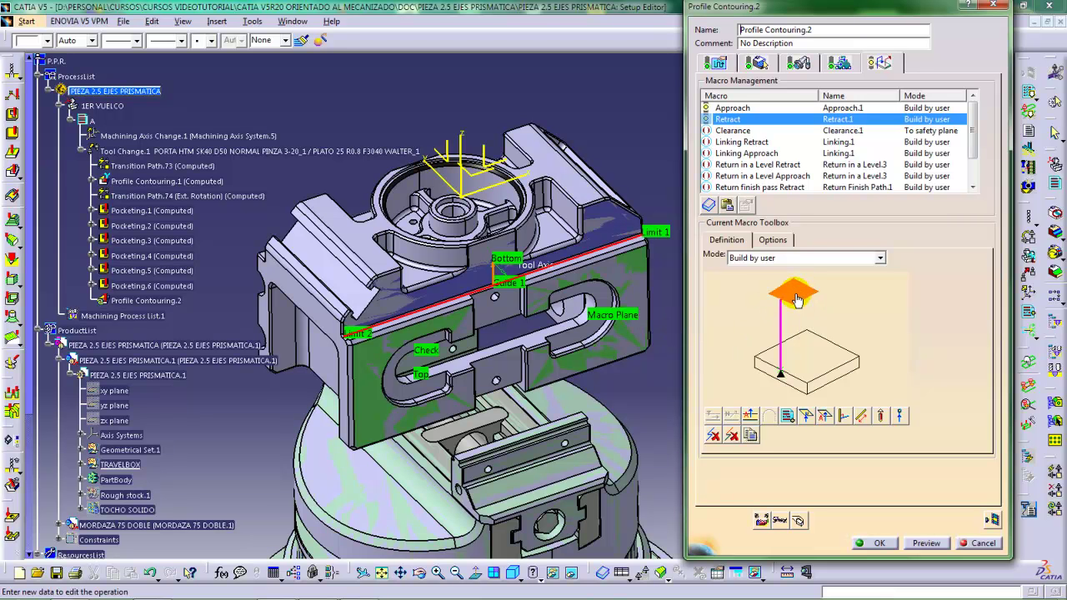
Offset the Retract macro's plane by 20 mm
{"action": "right_click", "coordinate": [798, 298]}
{"action": "left_click", "coordinate": [818, 333]}
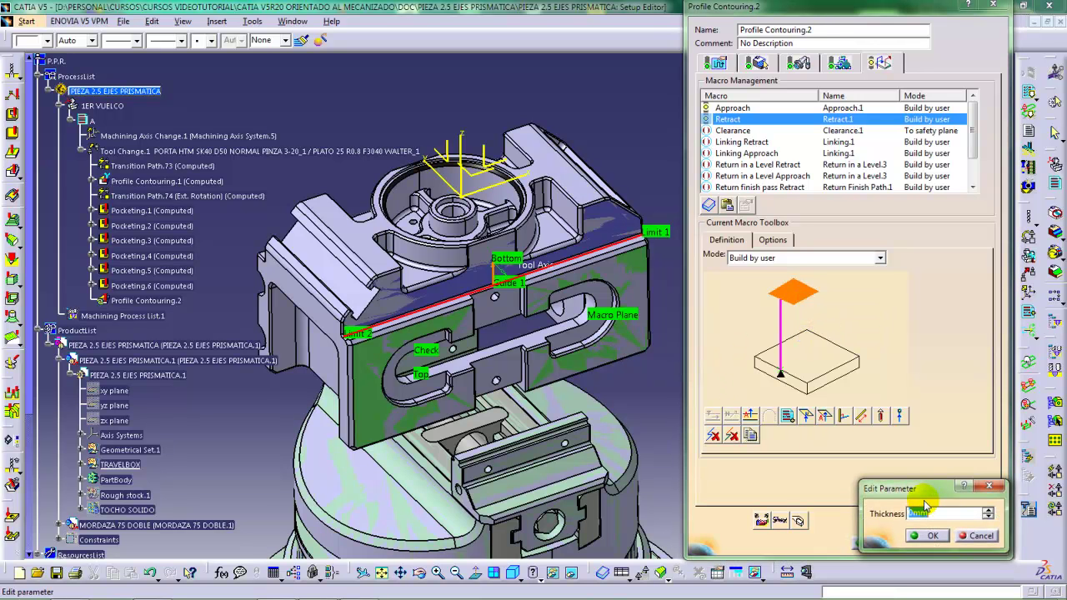
{"action": "type", "text": "20"}
{"action": "left_click", "coordinate": [925, 535]}
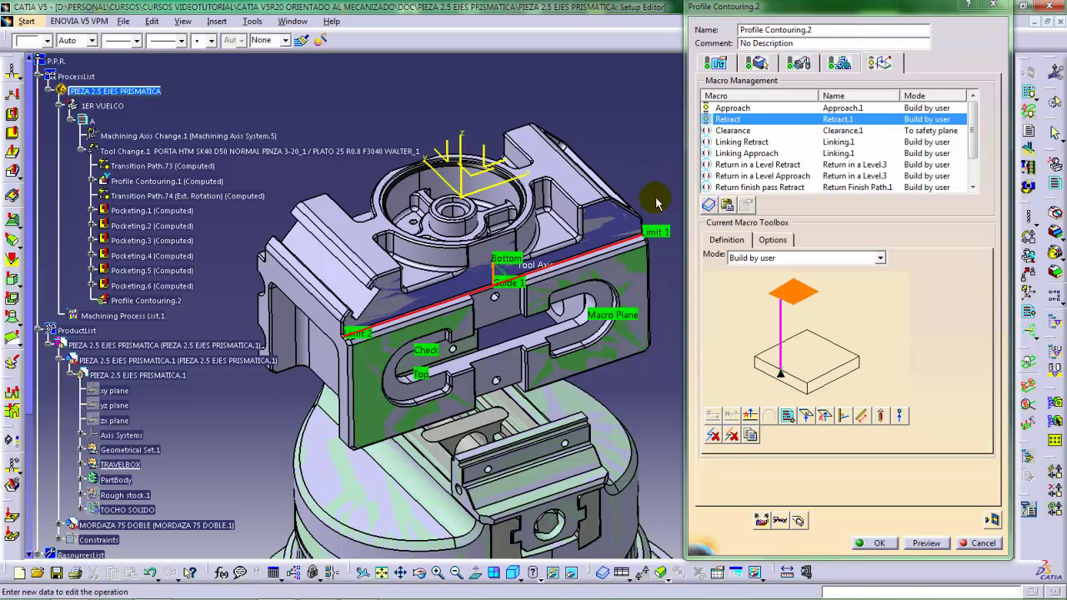
{"action": "left_click", "coordinate": [342, 288]}
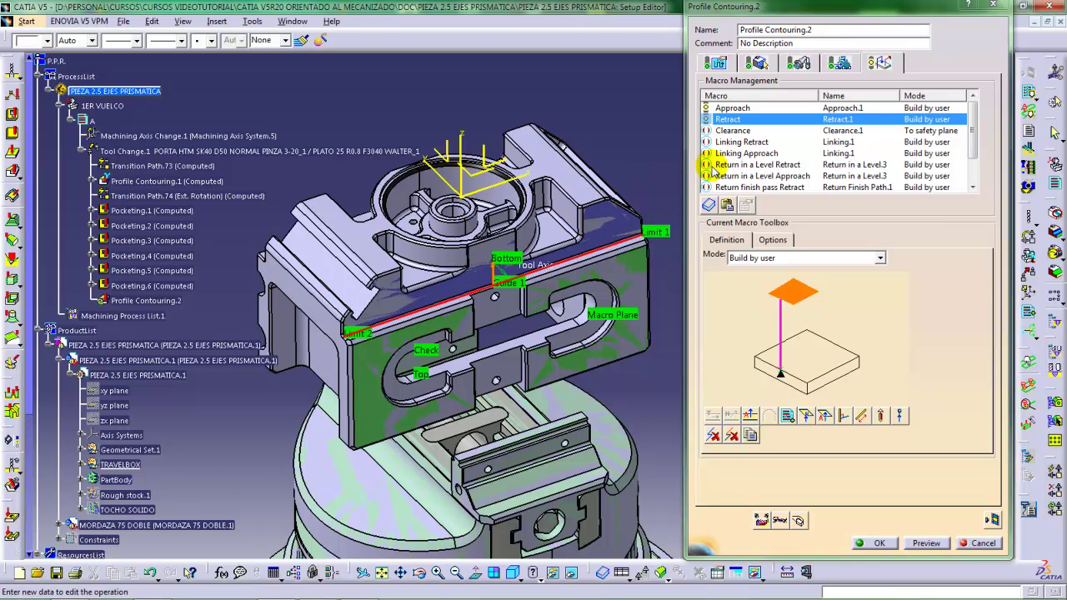
{"action": "left_click", "coordinate": [770, 167]}
{"action": "right_click", "coordinate": [770, 167]}
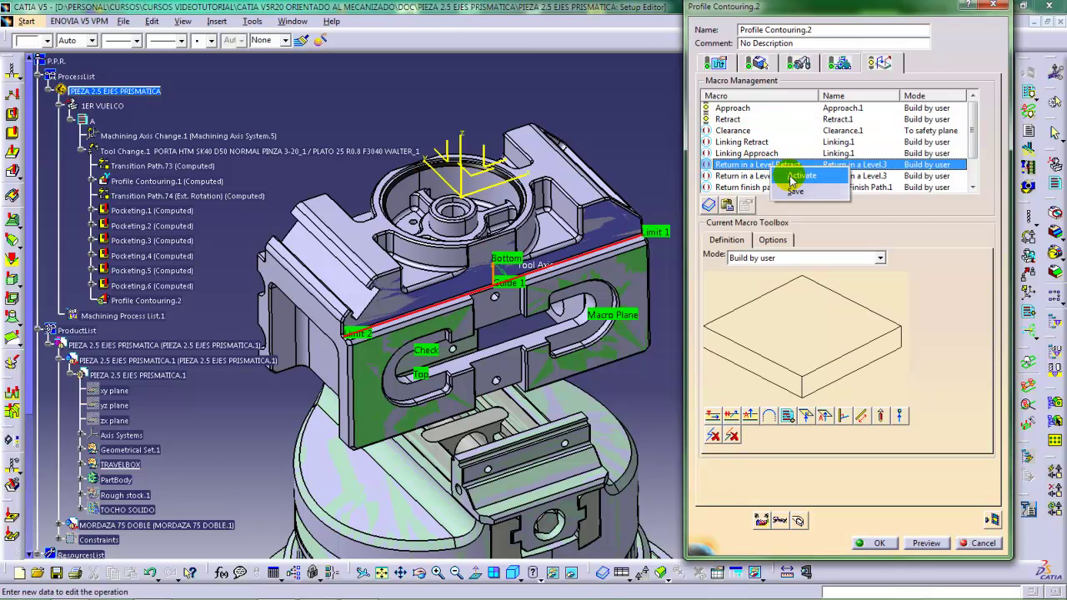
{"action": "left_click", "coordinate": [791, 178]}
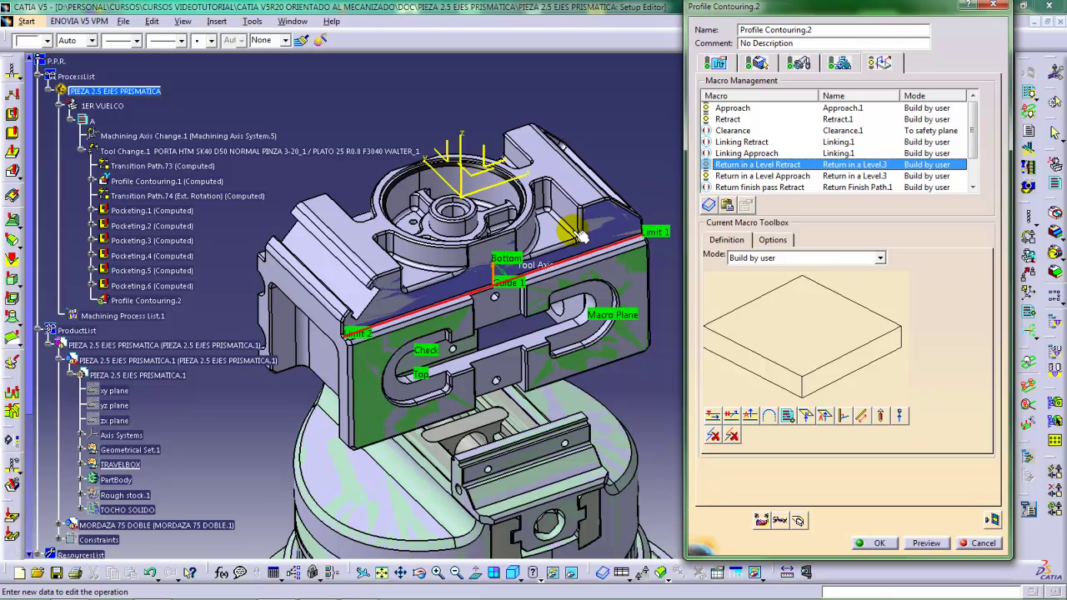
{"action": "middle_click_drag", "start_coordinate": [574, 241], "coordinate": [567, 205]}
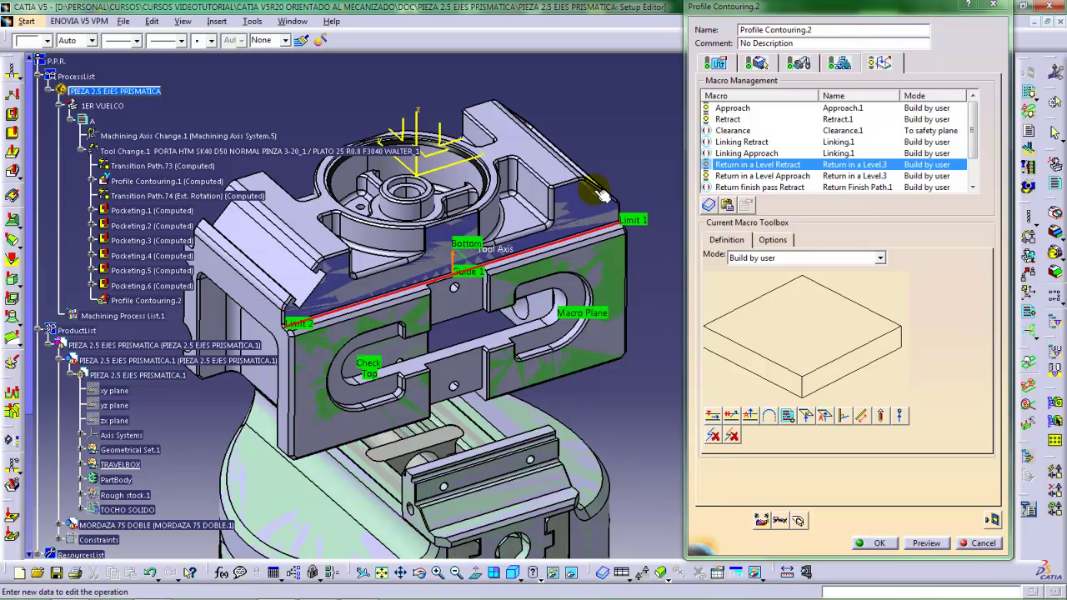
{"action": "right_click", "coordinate": [765, 167]}
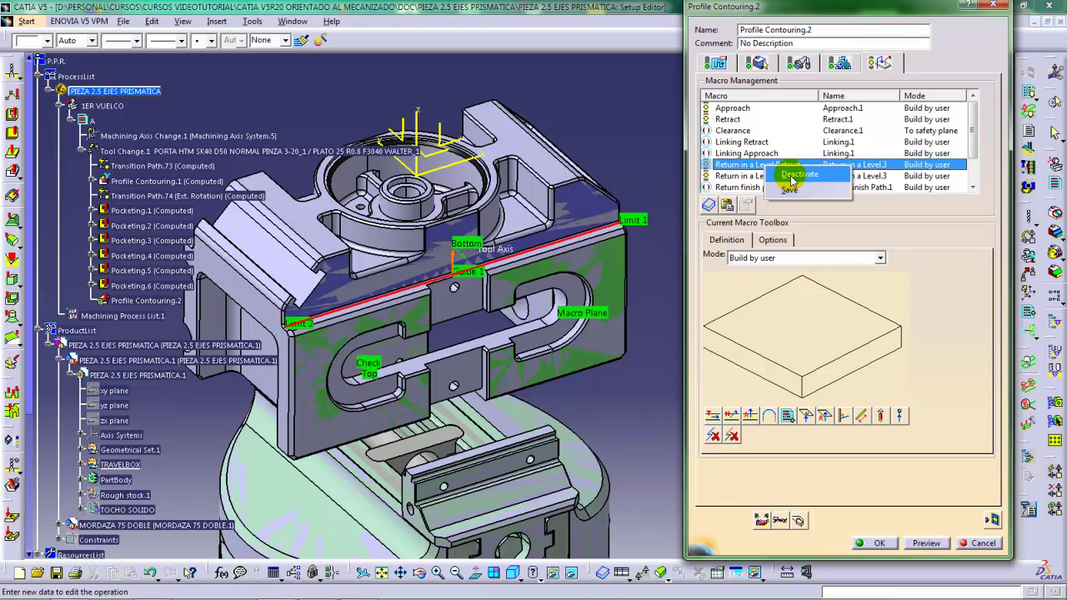
{"action": "left_click", "coordinate": [792, 177]}
Activate the Clearance macro, switch its mode to Distance and set the distance to 0 mm
{"action": "left_click", "coordinate": [738, 132]}
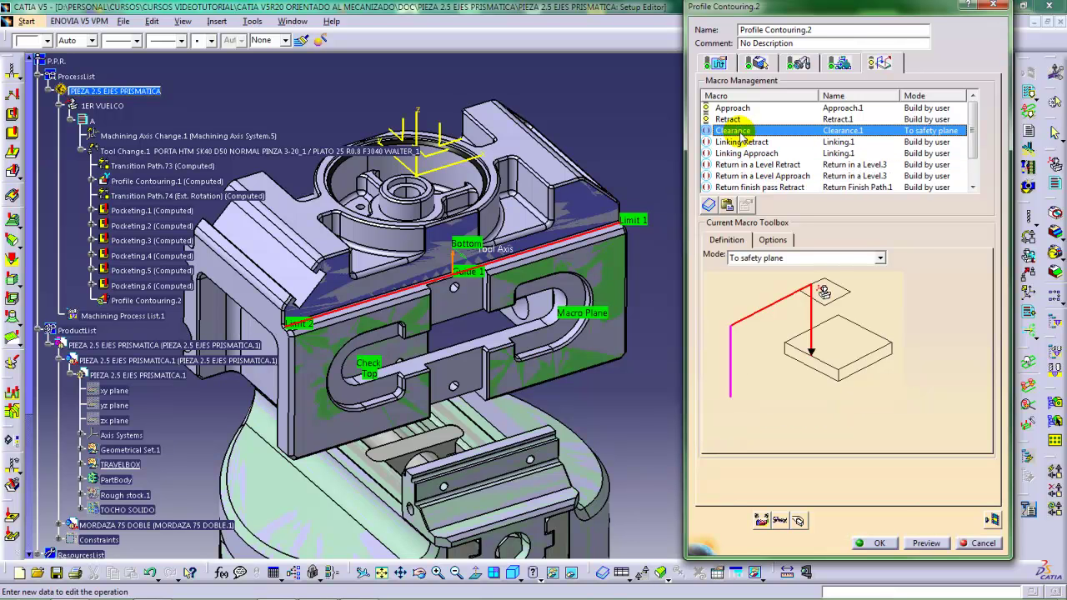
{"action": "right_click", "coordinate": [740, 135]}
{"action": "left_click", "coordinate": [754, 144]}
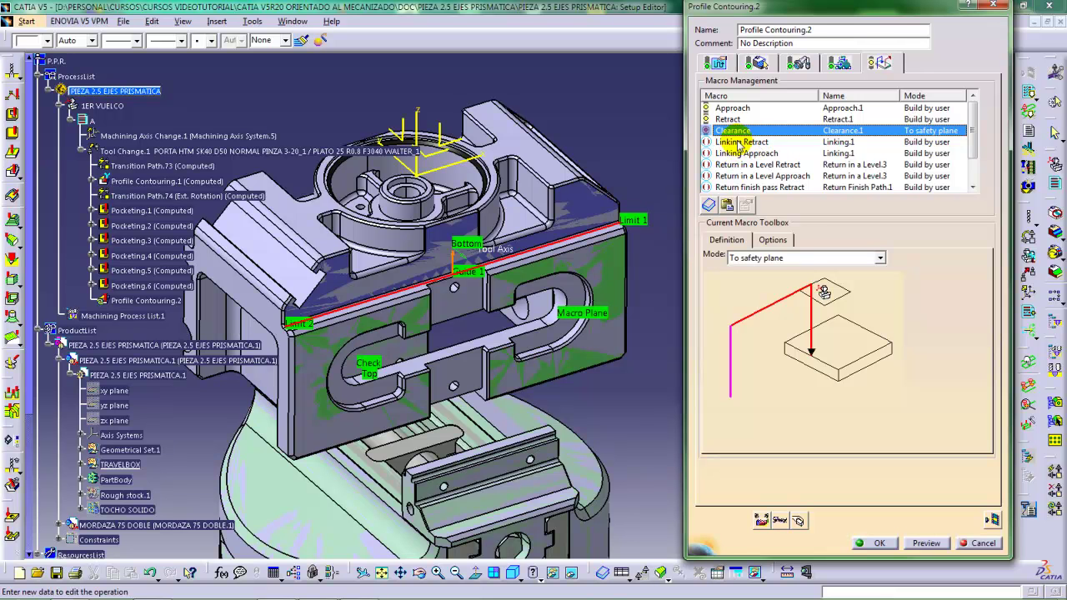
{"action": "left_click", "coordinate": [770, 258]}
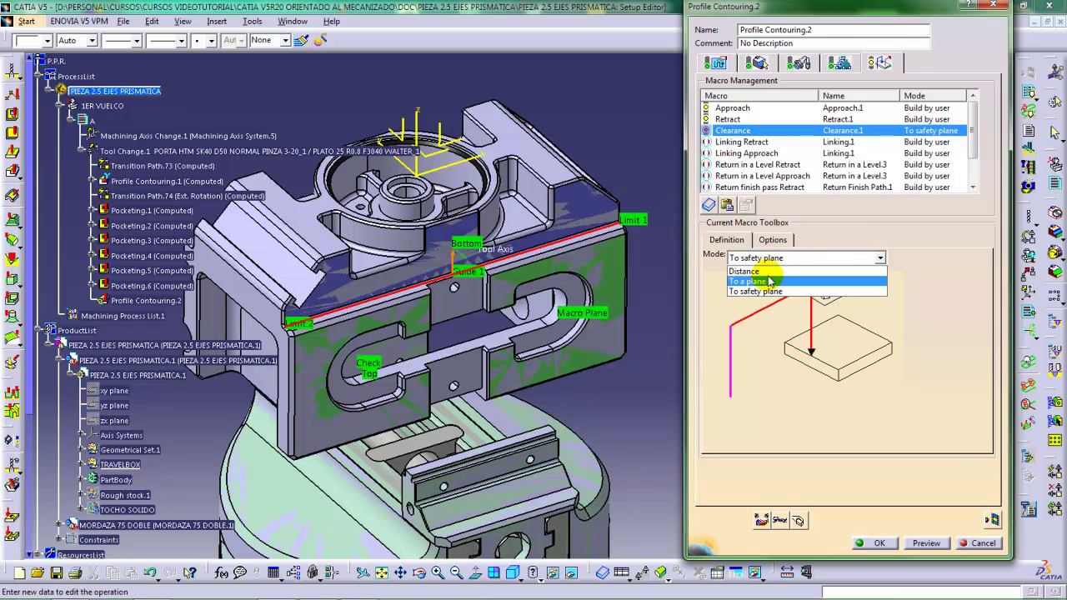
{"action": "left_click", "coordinate": [755, 271]}
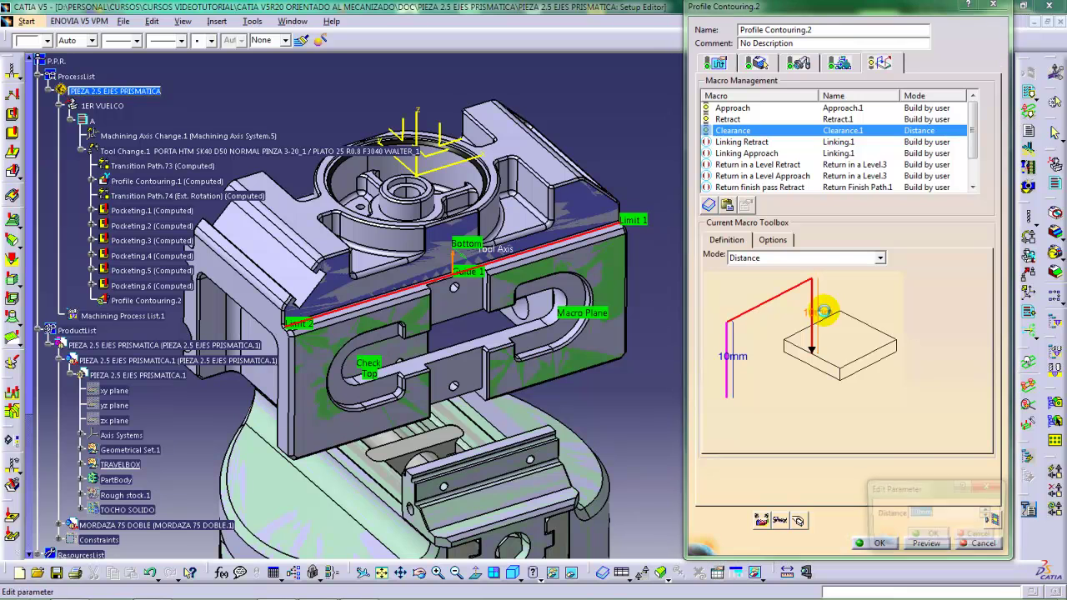
{"action": "double_click", "coordinate": [825, 315]}
{"action": "type", "text": "0"}
{"action": "key", "text": "Return"}
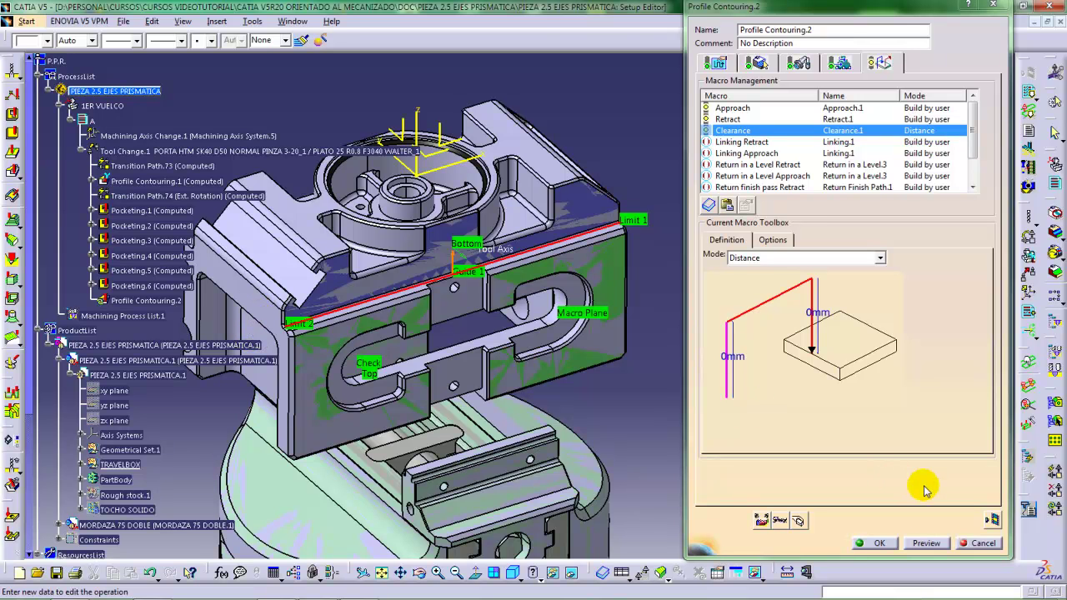
Replay the Profile Contouring tool path and examine the tool's positions at both ends of the front ledge
{"action": "left_click", "coordinate": [994, 522]}
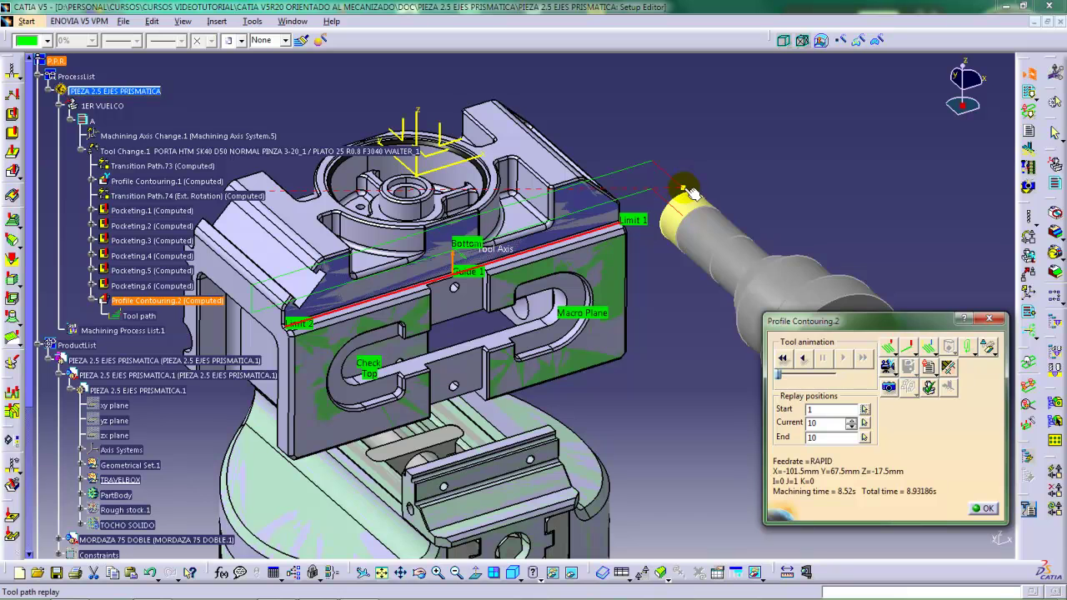
{"action": "mouse_move", "coordinate": [682, 183]}
{"action": "left_mouse_down"}
{"action": "mouse_move", "coordinate": [660, 164]}
{"action": "mouse_move", "coordinate": [618, 167]}
{"action": "mouse_move", "coordinate": [284, 275]}
{"action": "mouse_move", "coordinate": [261, 287]}
{"action": "mouse_move", "coordinate": [261, 317]}
{"action": "mouse_move", "coordinate": [255, 300]}
{"action": "mouse_move", "coordinate": [692, 204]}
{"action": "mouse_move", "coordinate": [275, 318]}
{"action": "mouse_move", "coordinate": [341, 281]}
{"action": "mouse_move", "coordinate": [467, 254]}
{"action": "mouse_move", "coordinate": [286, 297]}
{"action": "mouse_move", "coordinate": [242, 296]}
{"action": "mouse_move", "coordinate": [259, 288]}
{"action": "mouse_move", "coordinate": [258, 311]}
{"action": "left_mouse_up"}
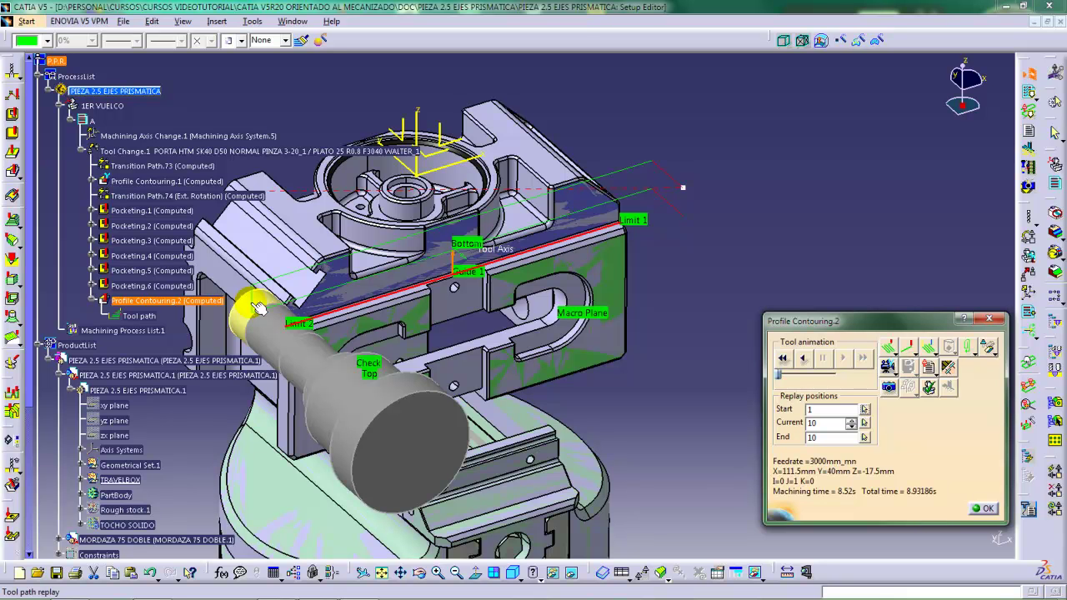
{"action": "left_click_drag", "start_coordinate": [258, 308], "coordinate": [259, 314]}
{"action": "middle_click_drag", "start_coordinate": [258, 316], "coordinate": [348, 302]}
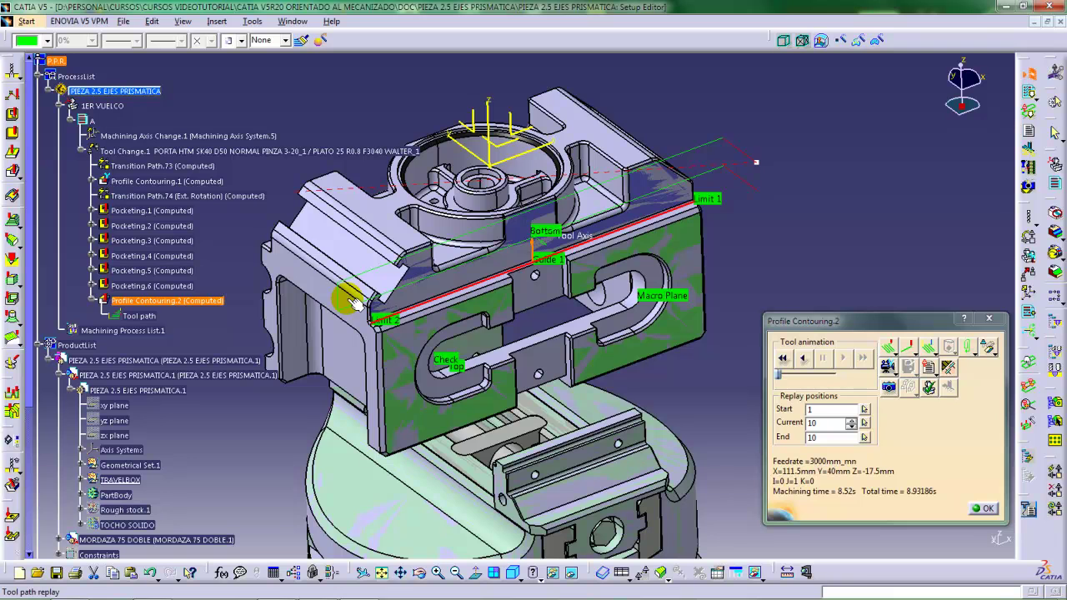
{"action": "left_click_drag", "start_coordinate": [355, 304], "coordinate": [931, 476]}
{"action": "left_click", "coordinate": [981, 507]}
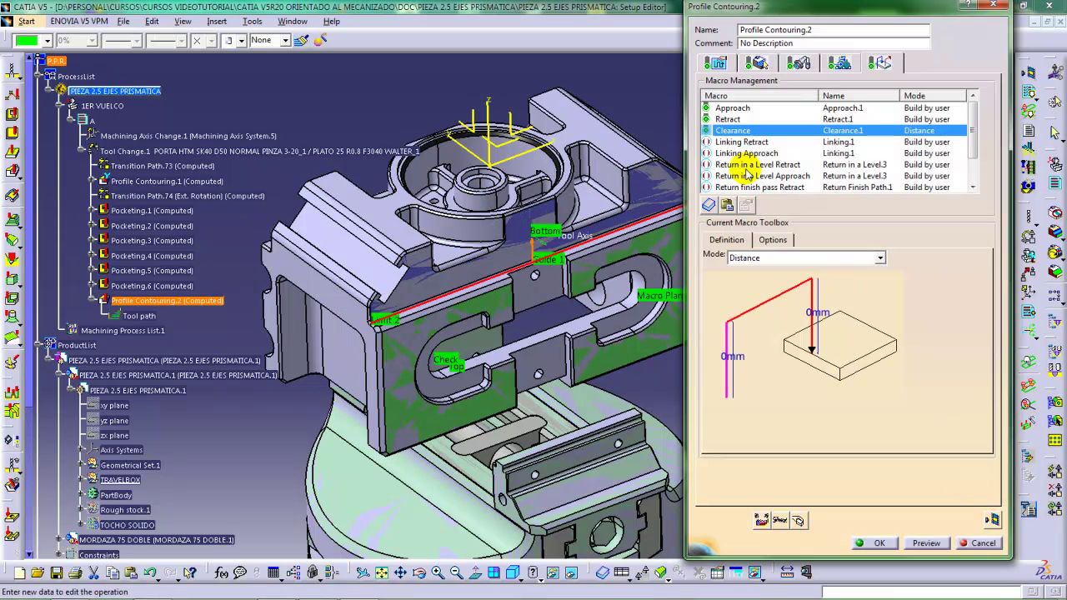
Activate the Return in a Level Retract macro for the front ledge's contouring
{"action": "left_click", "coordinate": [748, 165]}
{"action": "right_click", "coordinate": [754, 166]}
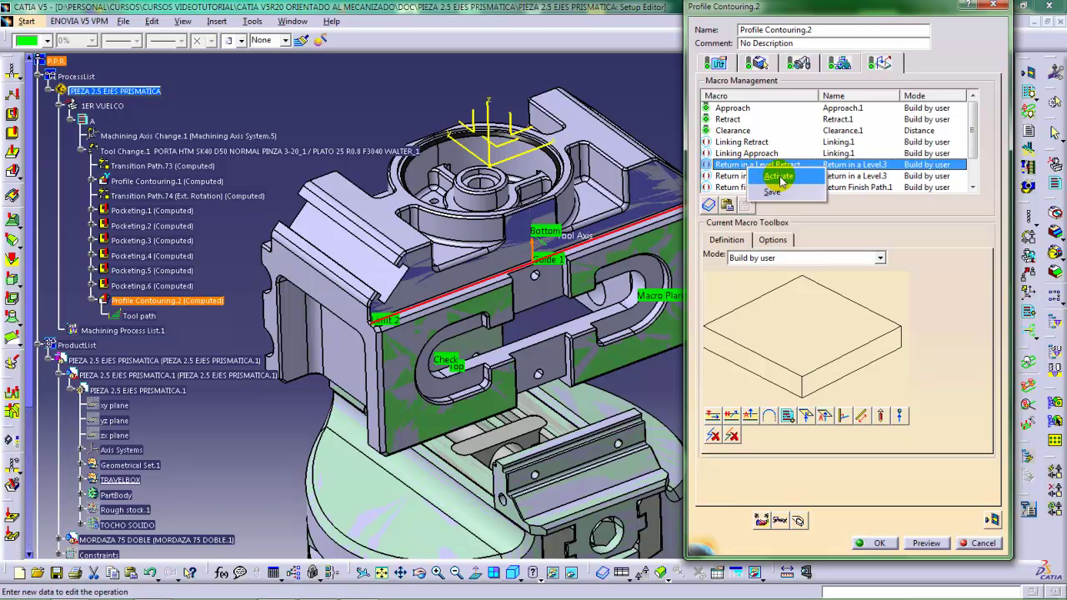
{"action": "left_click", "coordinate": [780, 178]}
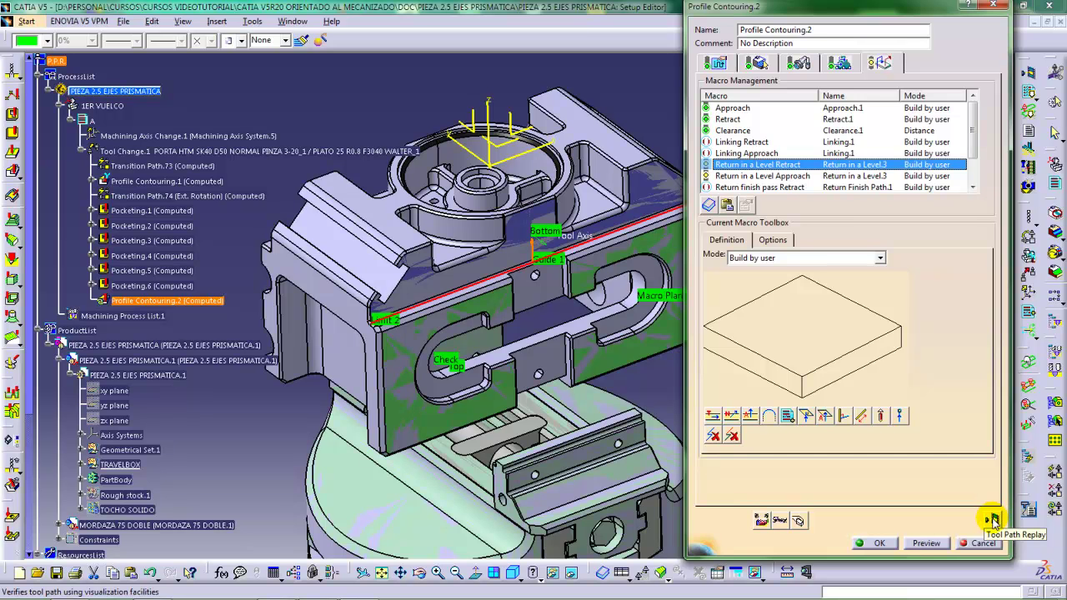
Replay the recomputed tool path and inspect the tool's transition between passes beside the front ledge
{"action": "left_click", "coordinate": [993, 520]}
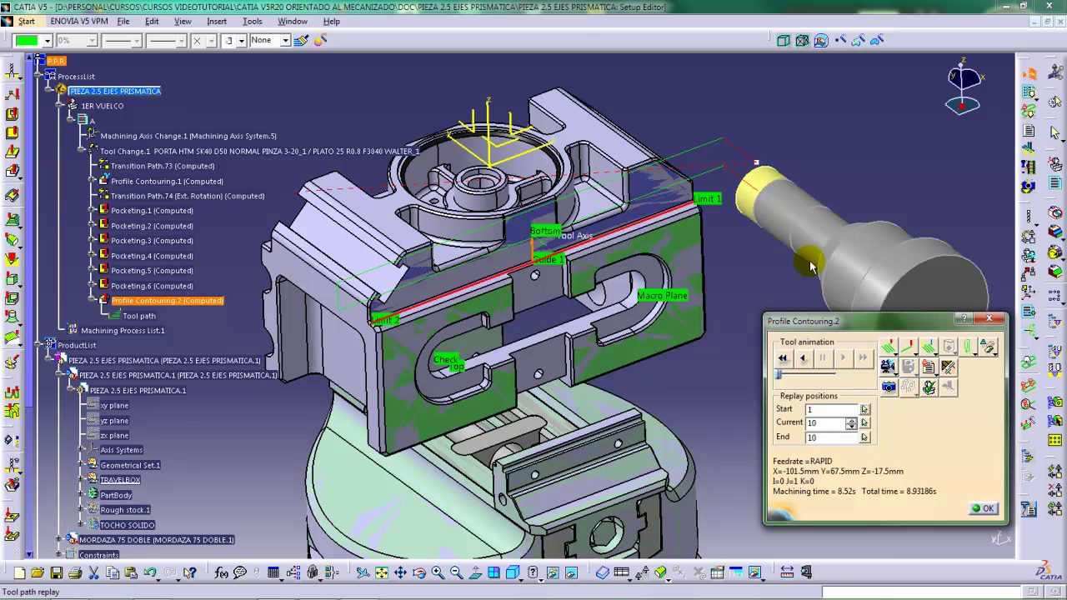
{"action": "left_click", "coordinate": [345, 305]}
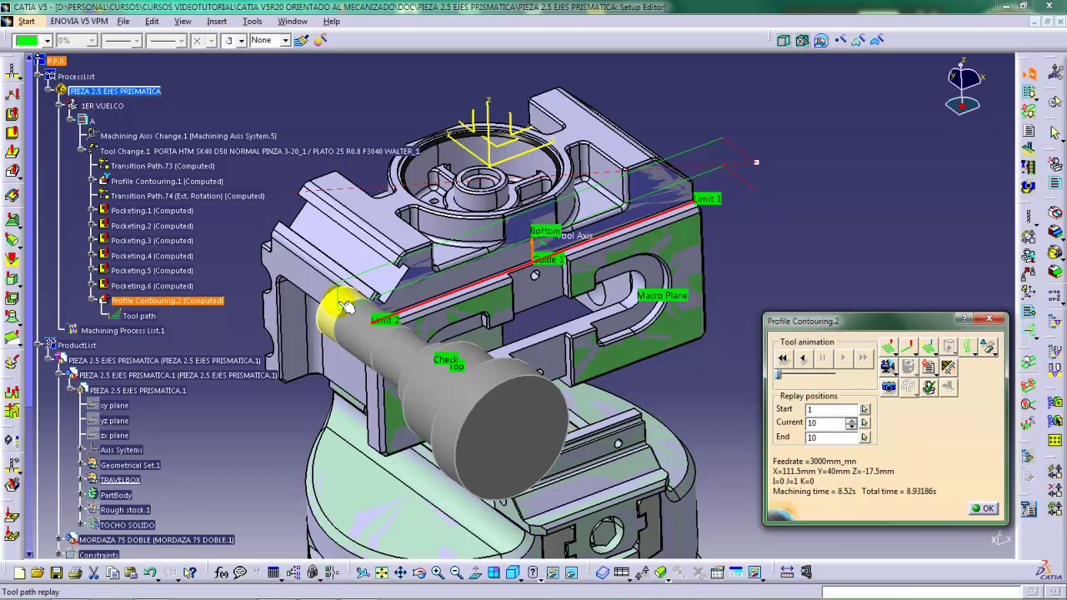
{"action": "middle_click_drag", "start_coordinate": [345, 305], "coordinate": [390, 318]}
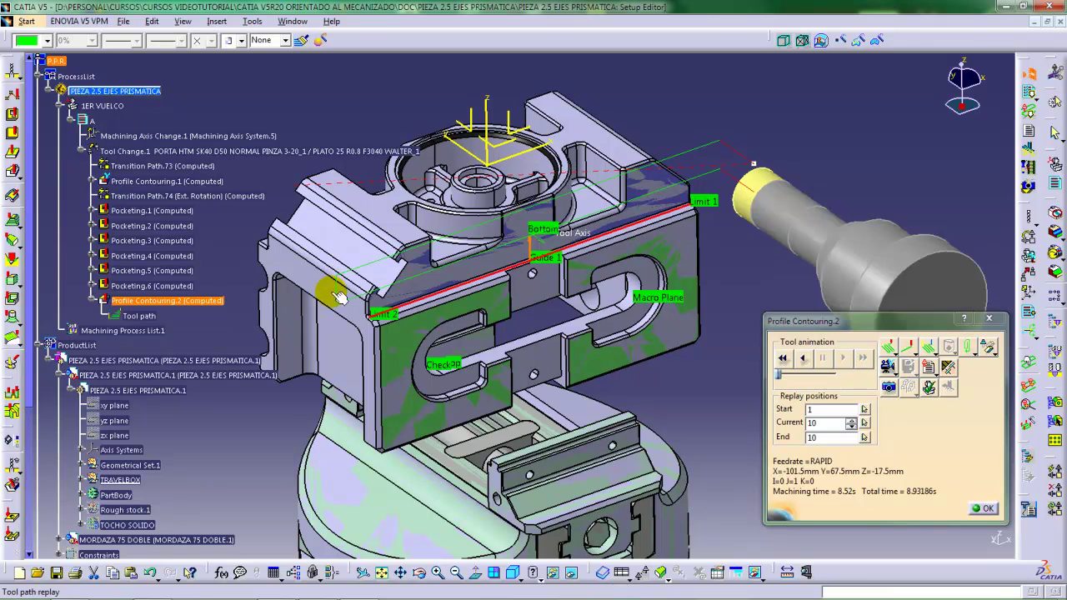
{"action": "left_click", "coordinate": [983, 509]}
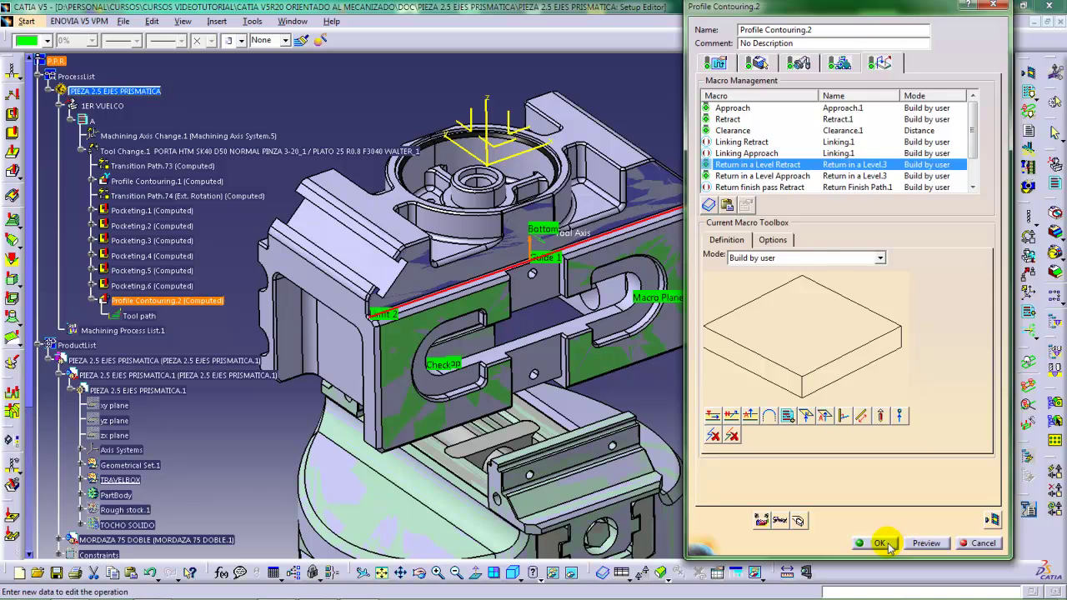
Accept the front ledge's Profile Contouring operation and save all modified documents
{"action": "left_click", "coordinate": [885, 544]}
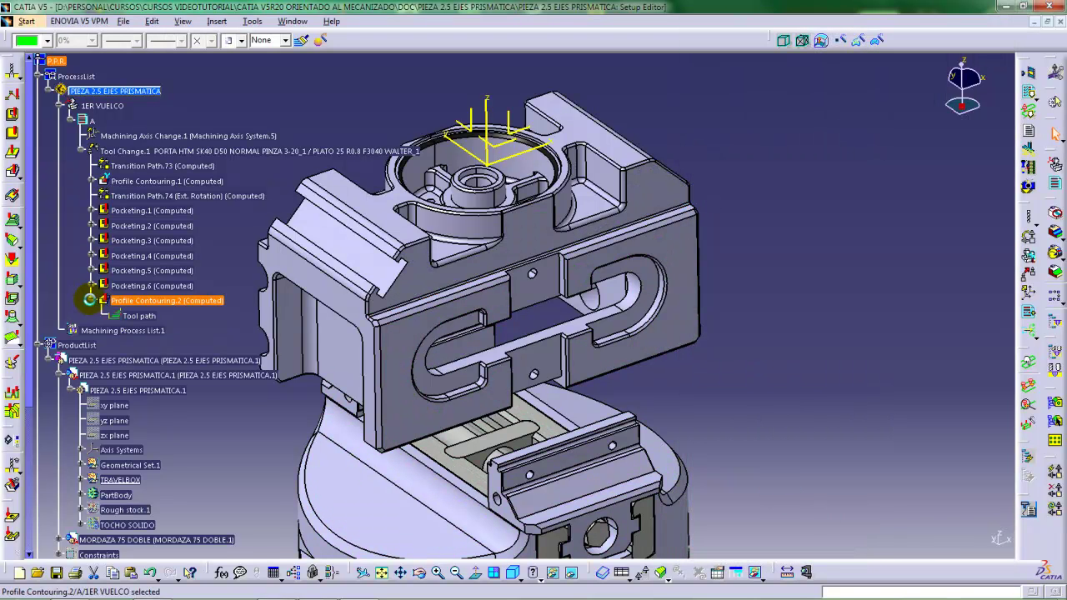
{"action": "left_click", "coordinate": [89, 300]}
{"action": "middle_click_drag", "start_coordinate": [452, 321], "coordinate": [476, 288]}
{"action": "left_click", "coordinate": [122, 21]}
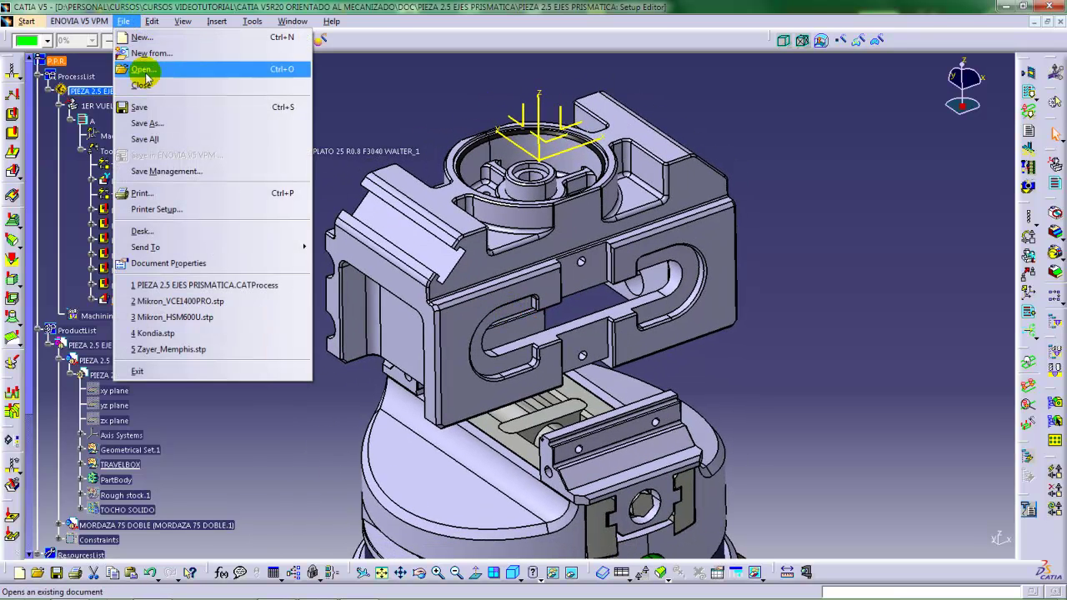
{"action": "left_click", "coordinate": [145, 138]}
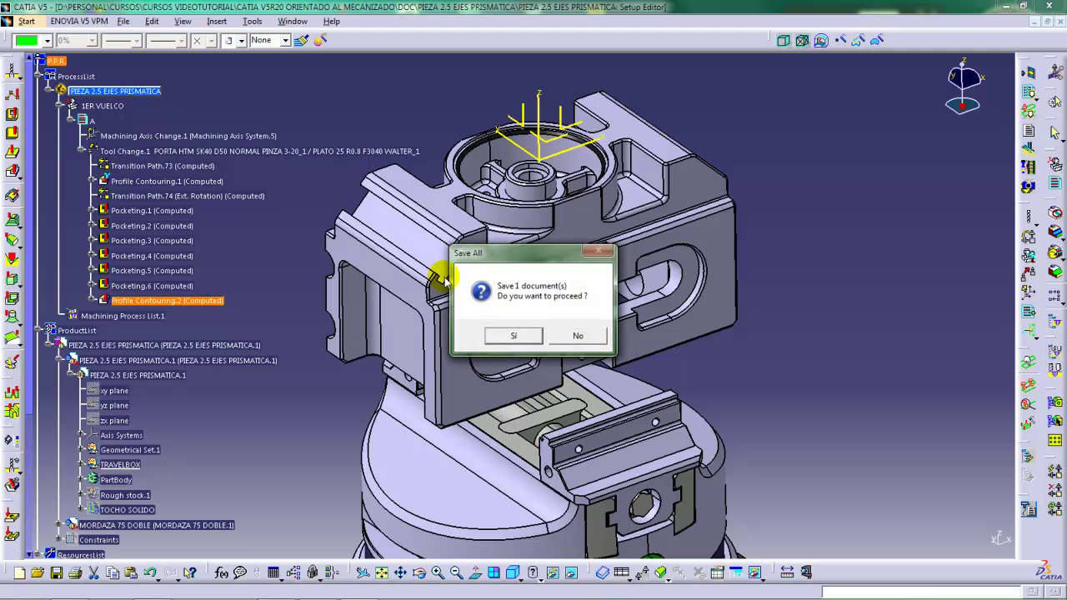
{"action": "left_click", "coordinate": [508, 334]}
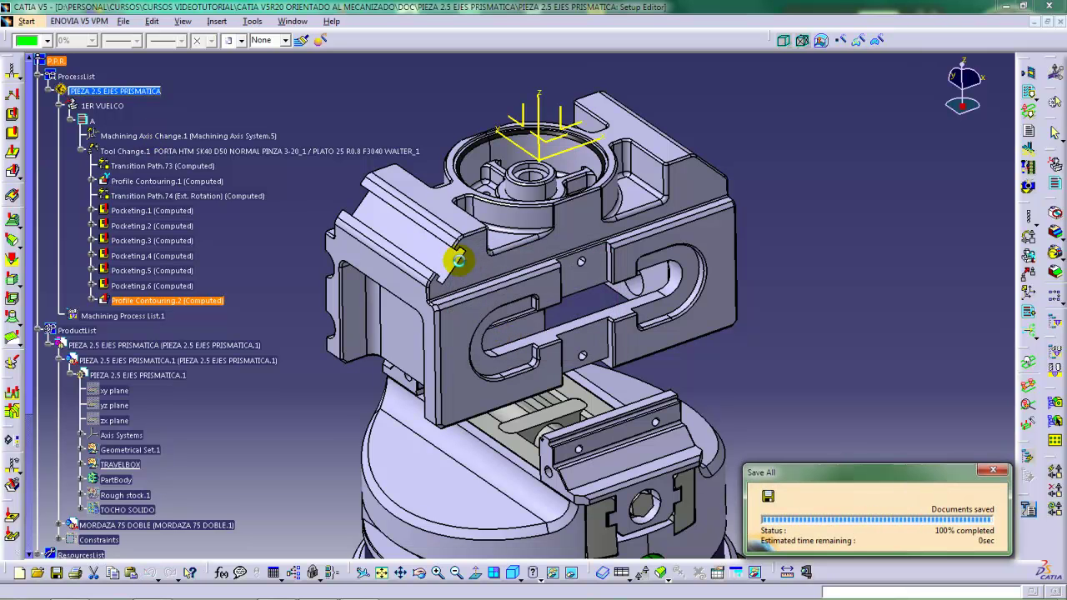
Duplicate the Profile Contouring.2 operation directly after the original and open the copy for editing
{"action": "middle_click_drag", "start_coordinate": [366, 250], "coordinate": [361, 375]}
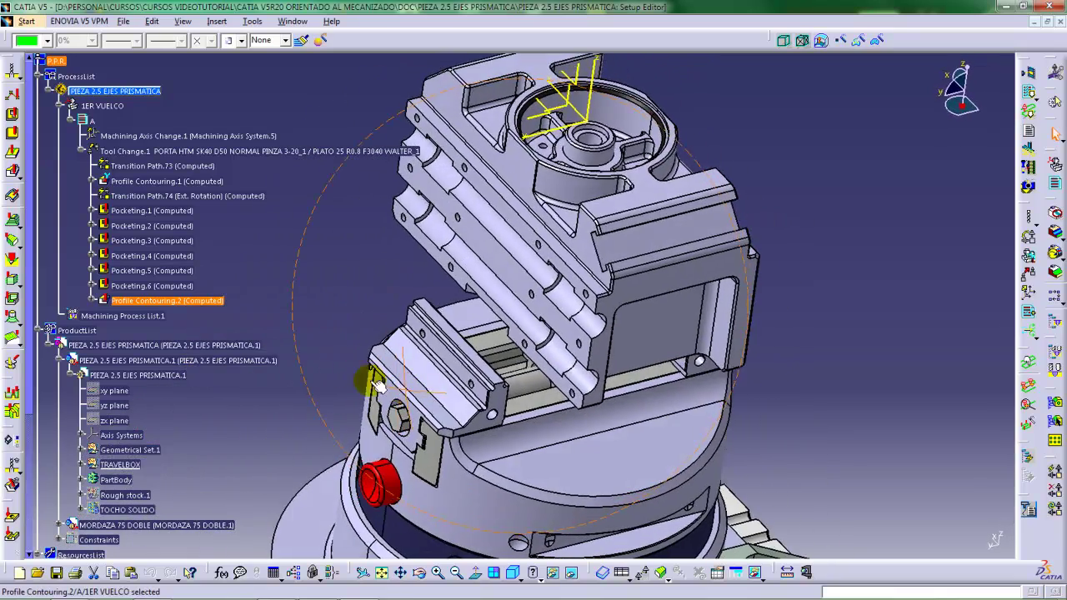
{"action": "right_click", "coordinate": [165, 305]}
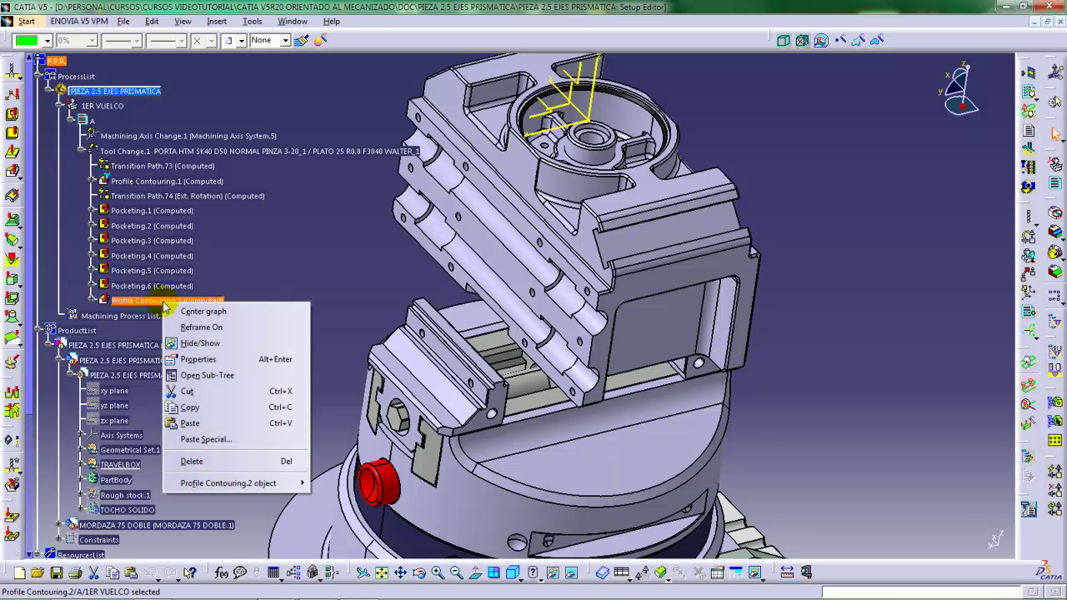
{"action": "left_click", "coordinate": [193, 407]}
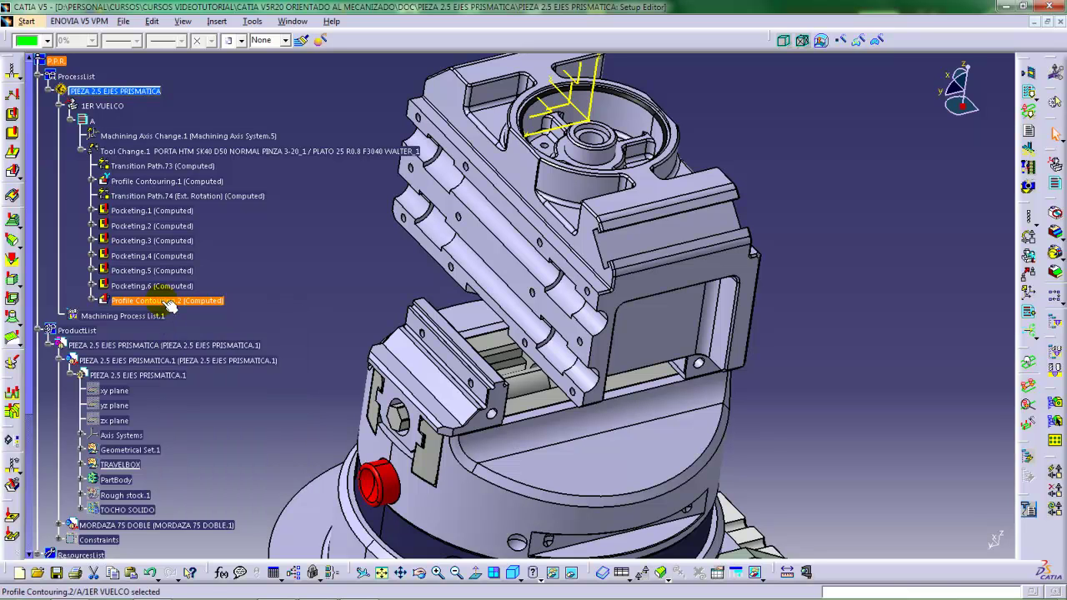
{"action": "right_click", "coordinate": [165, 303]}
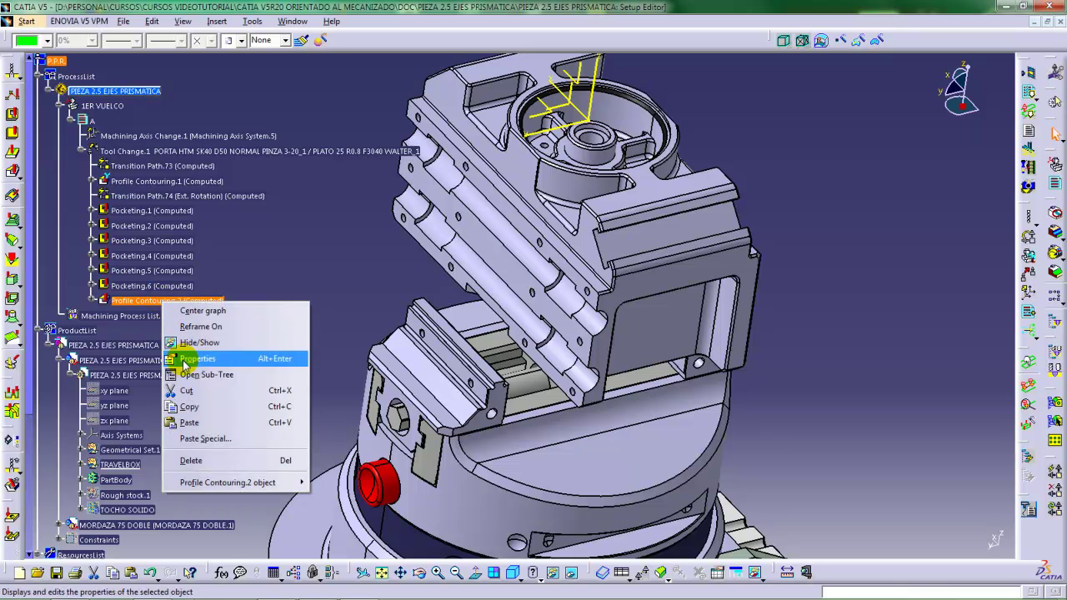
{"action": "left_click", "coordinate": [193, 423]}
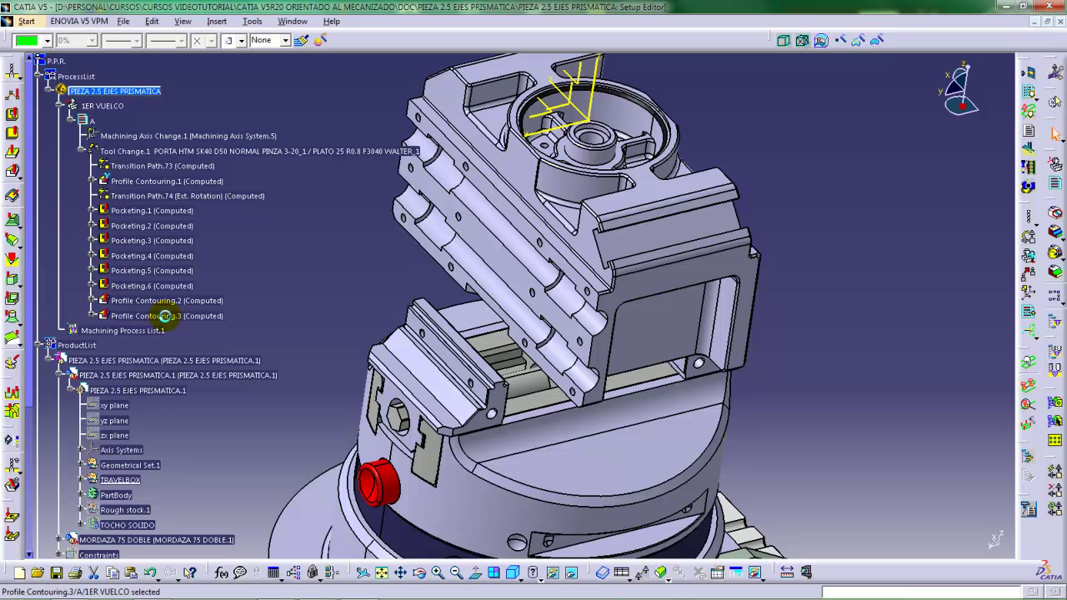
{"action": "left_click", "coordinate": [166, 316]}
{"action": "double_click", "coordinate": [166, 316]}
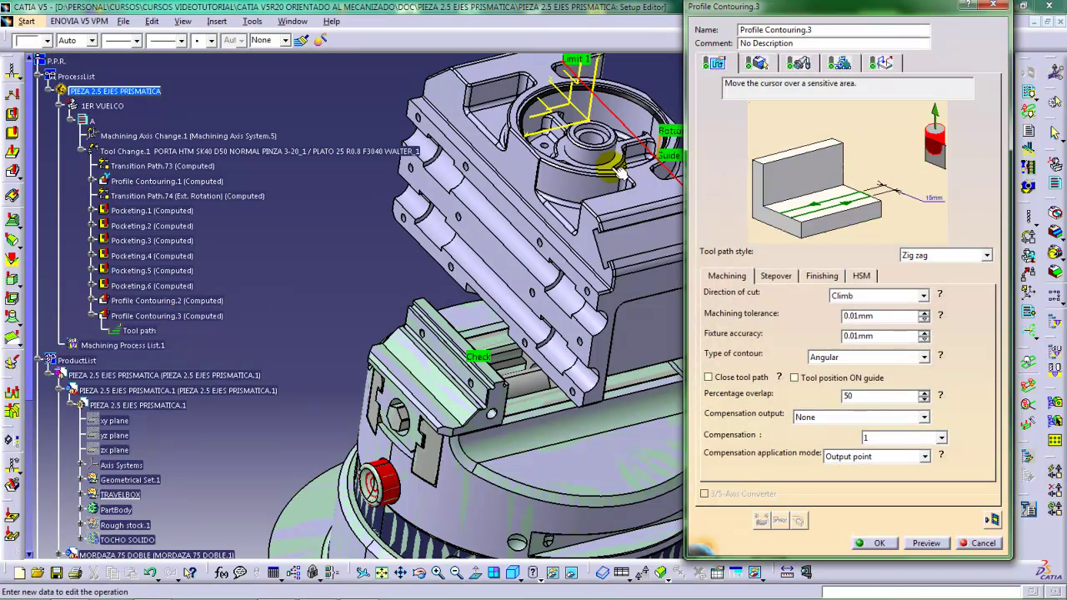
Remove the inherited top plane, guide contours and bottom plane from the Profile Contouring.3 geometry
{"action": "left_click", "coordinate": [755, 62]}
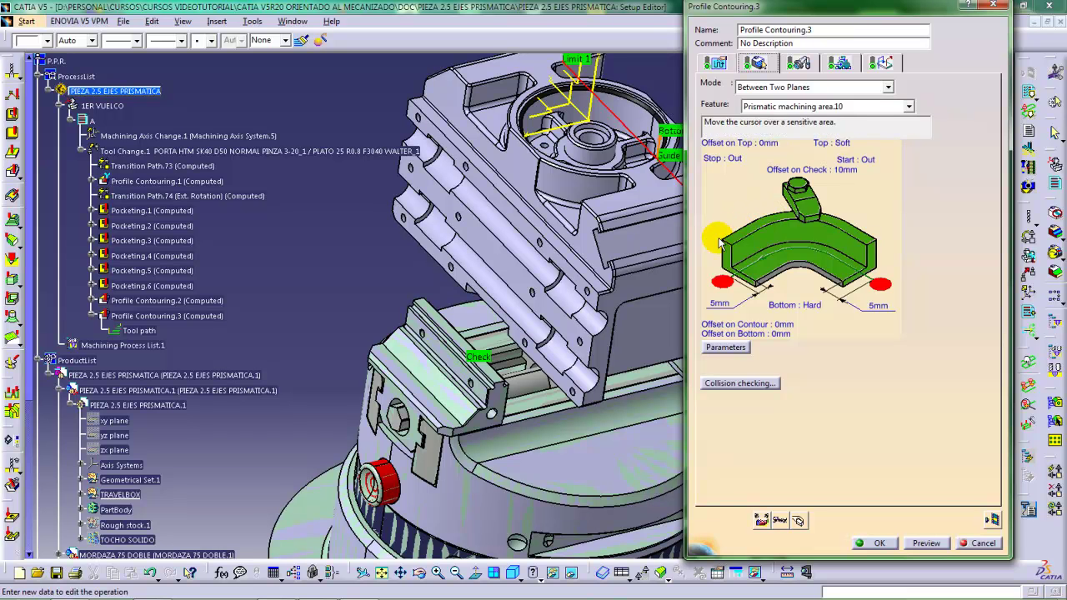
{"action": "right_click", "coordinate": [760, 232]}
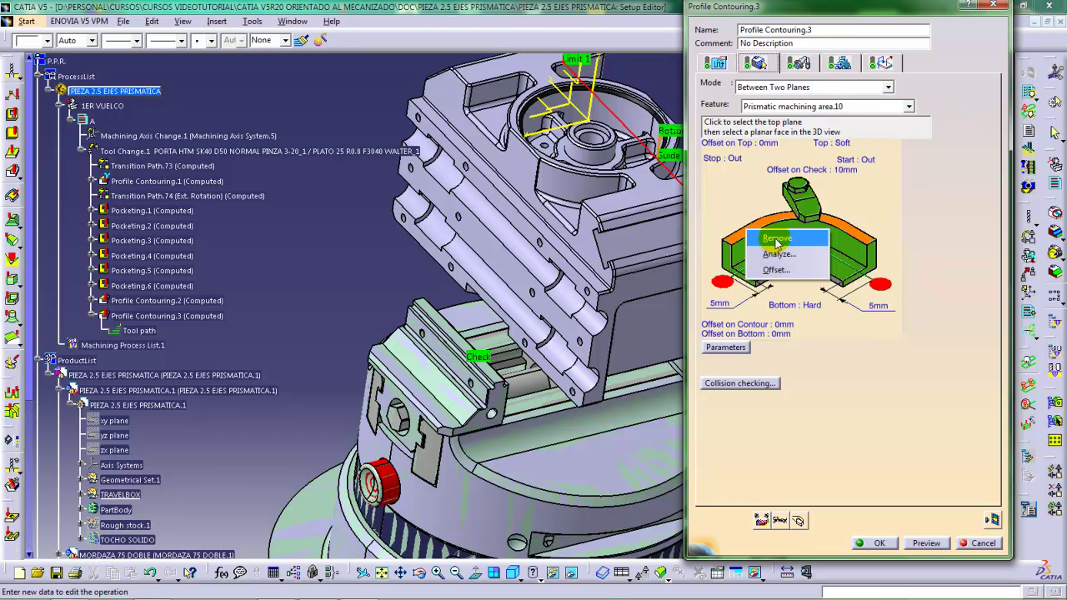
{"action": "left_click", "coordinate": [775, 240]}
{"action": "right_click", "coordinate": [762, 243]}
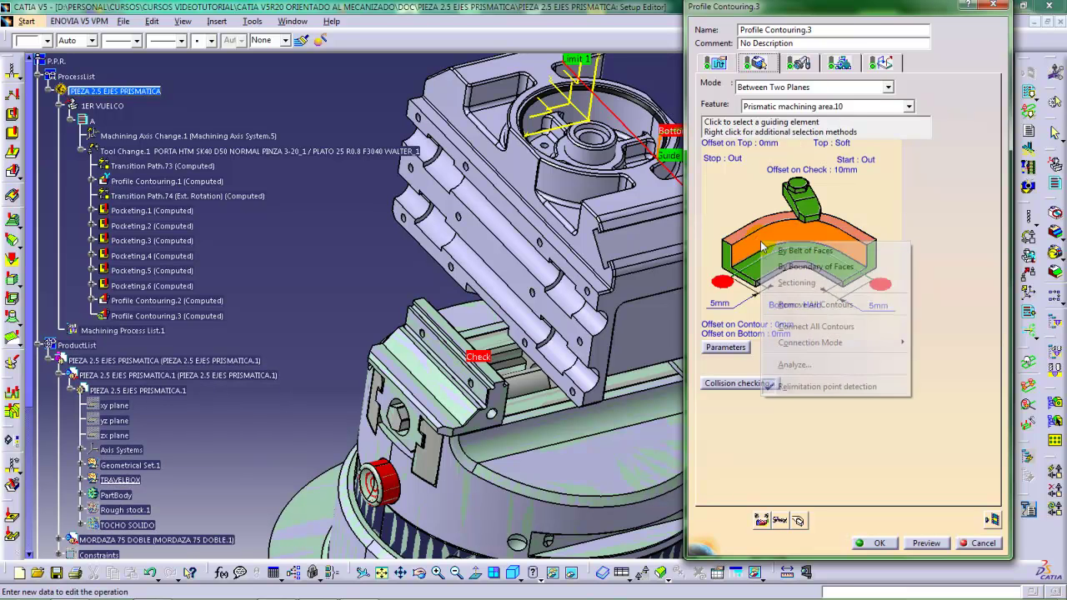
{"action": "left_click", "coordinate": [800, 305]}
{"action": "right_click", "coordinate": [783, 279]}
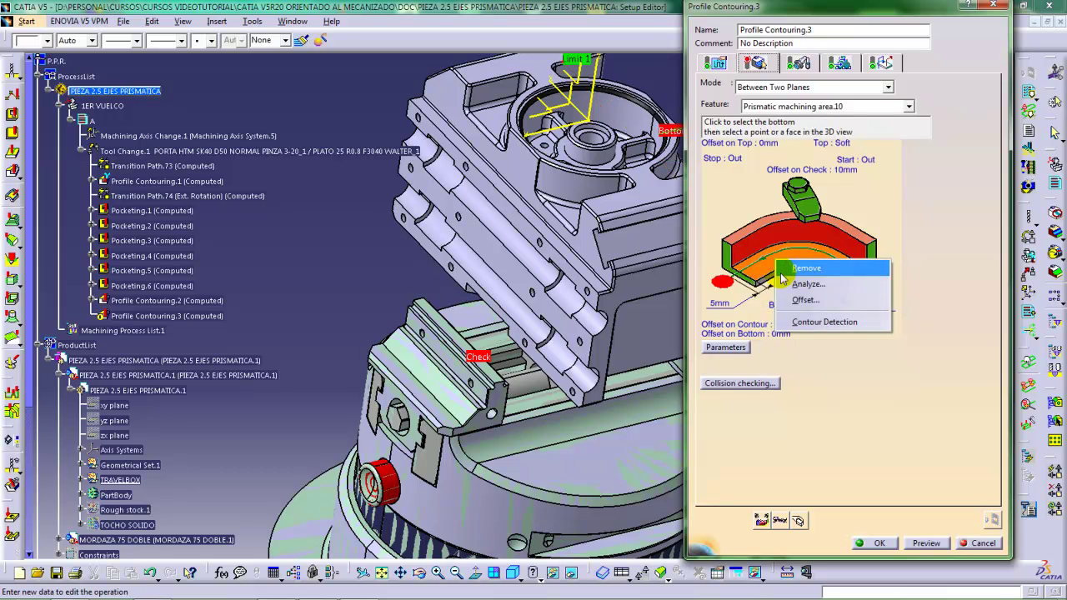
{"action": "left_click", "coordinate": [806, 269]}
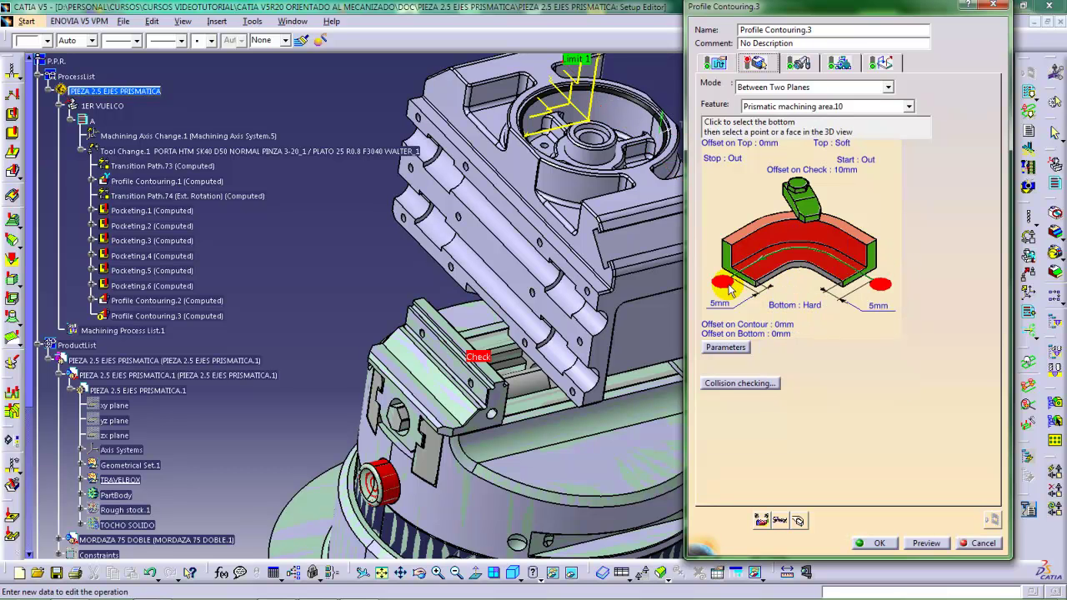
Remove both inherited relimiting elements from the Profile Contouring.3 geometry
{"action": "right_click", "coordinate": [740, 275]}
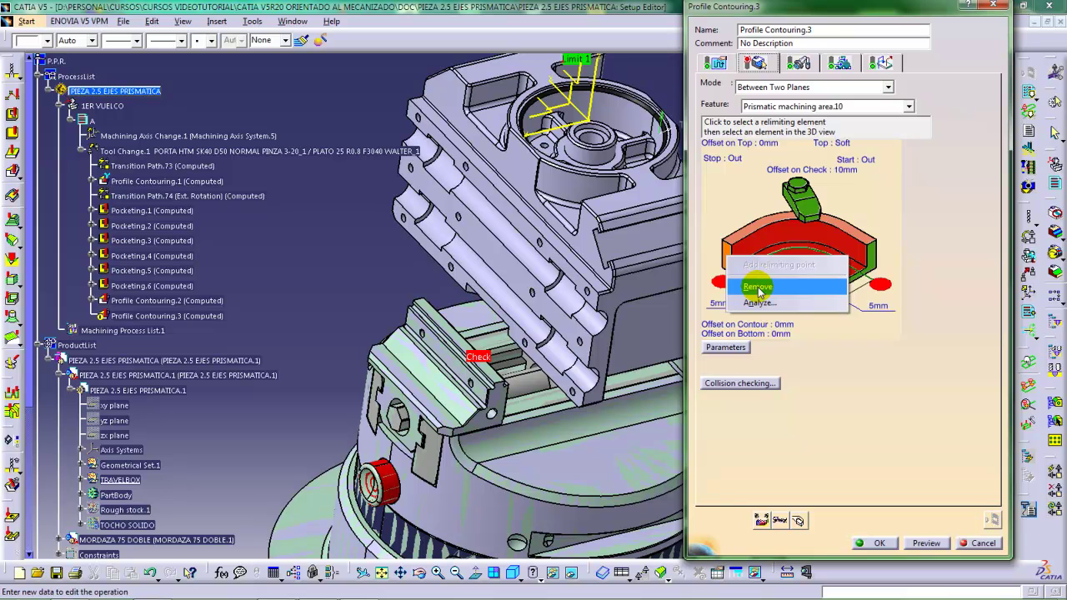
{"action": "left_click", "coordinate": [758, 288]}
{"action": "right_click", "coordinate": [880, 272]}
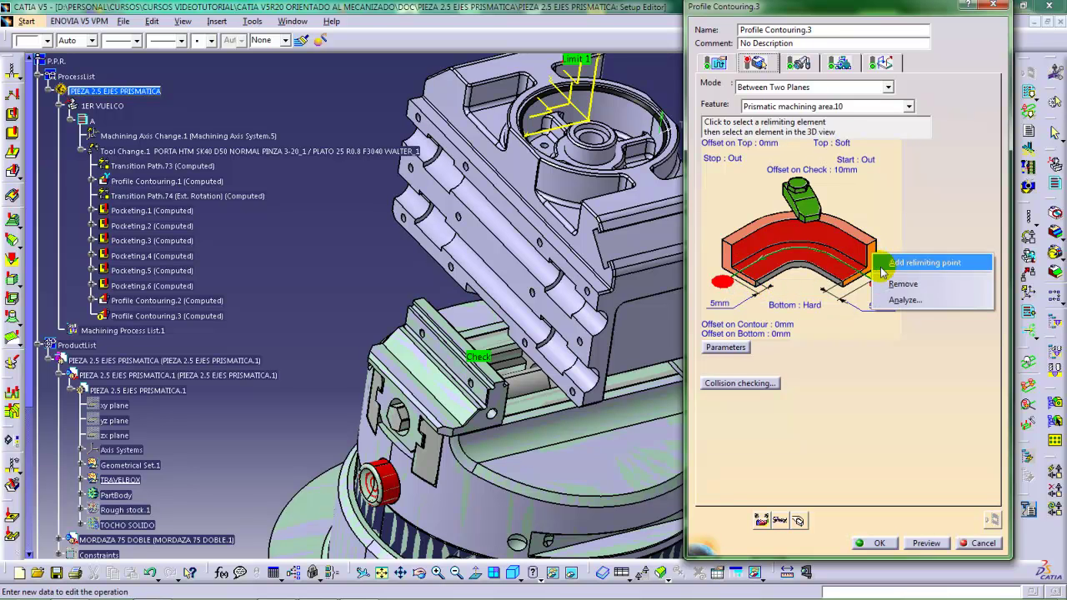
{"action": "left_click", "coordinate": [882, 265]}
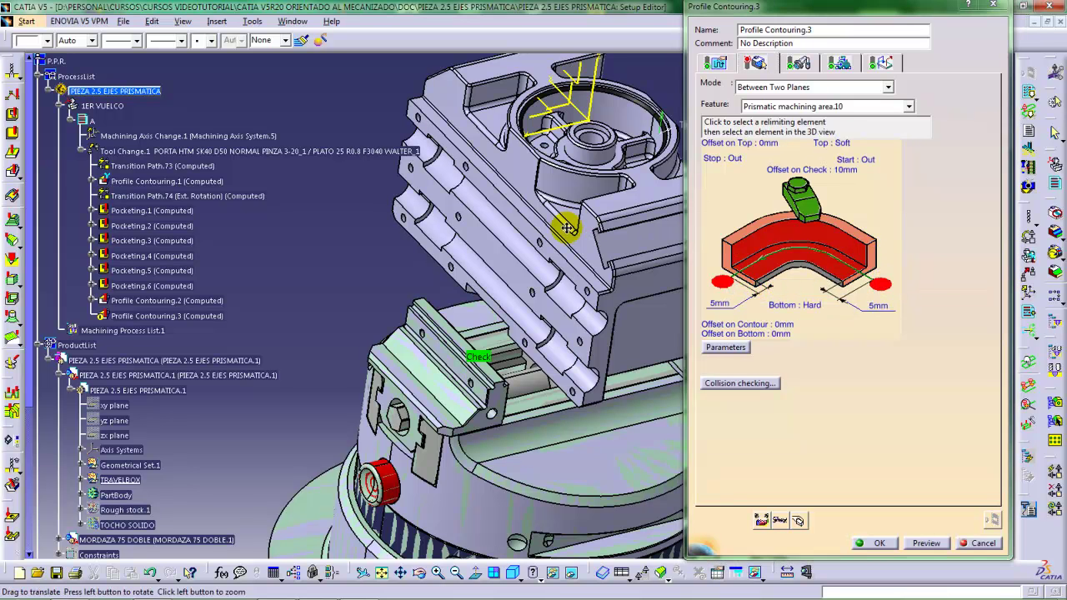
Assign the central flat strip of the grooved side as the top plane and the recessed ledge face beside the bore as the bottom
{"action": "middle_click_drag", "start_coordinate": [565, 227], "coordinate": [482, 281]}
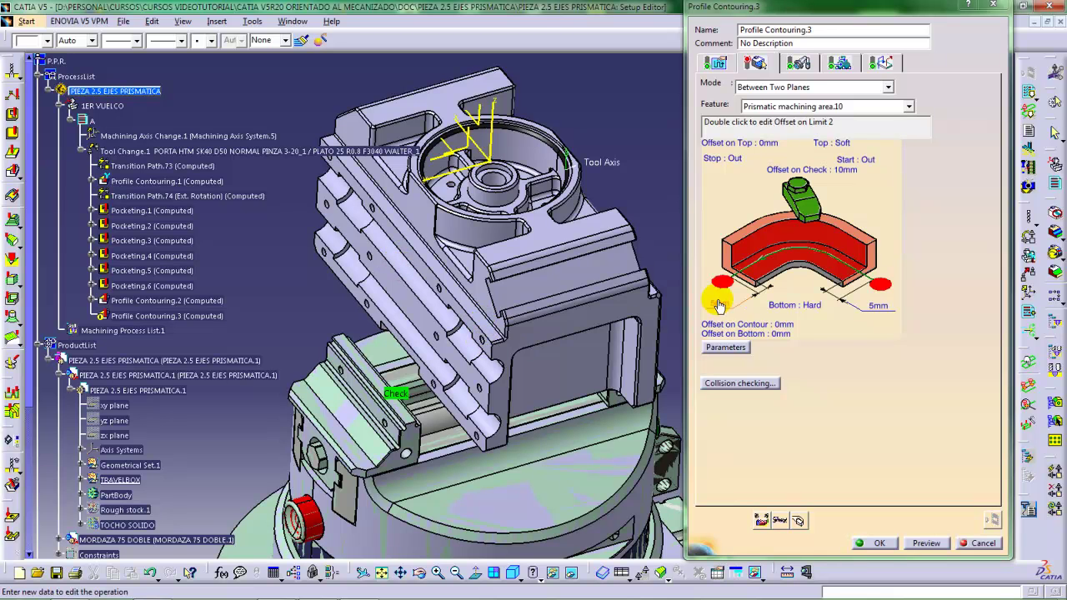
{"action": "left_click", "coordinate": [759, 230]}
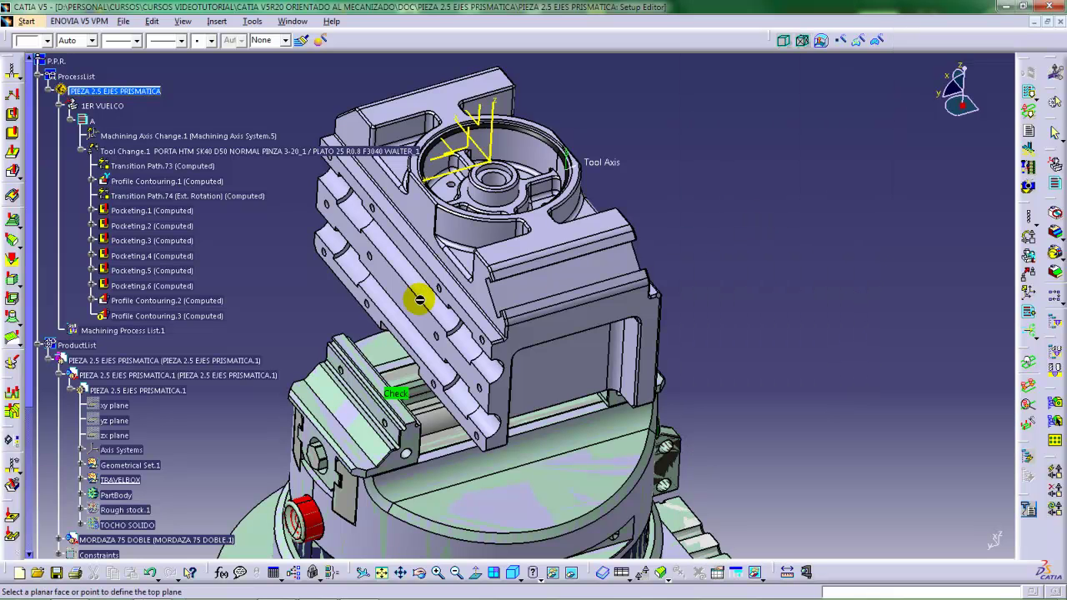
{"action": "left_click", "coordinate": [423, 316]}
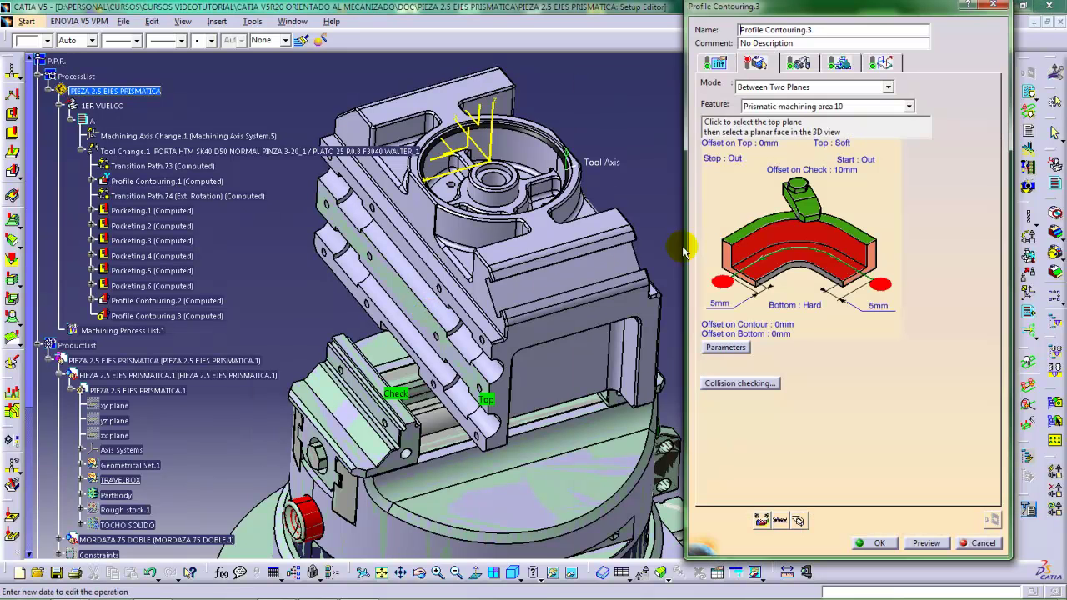
{"action": "left_click", "coordinate": [766, 264]}
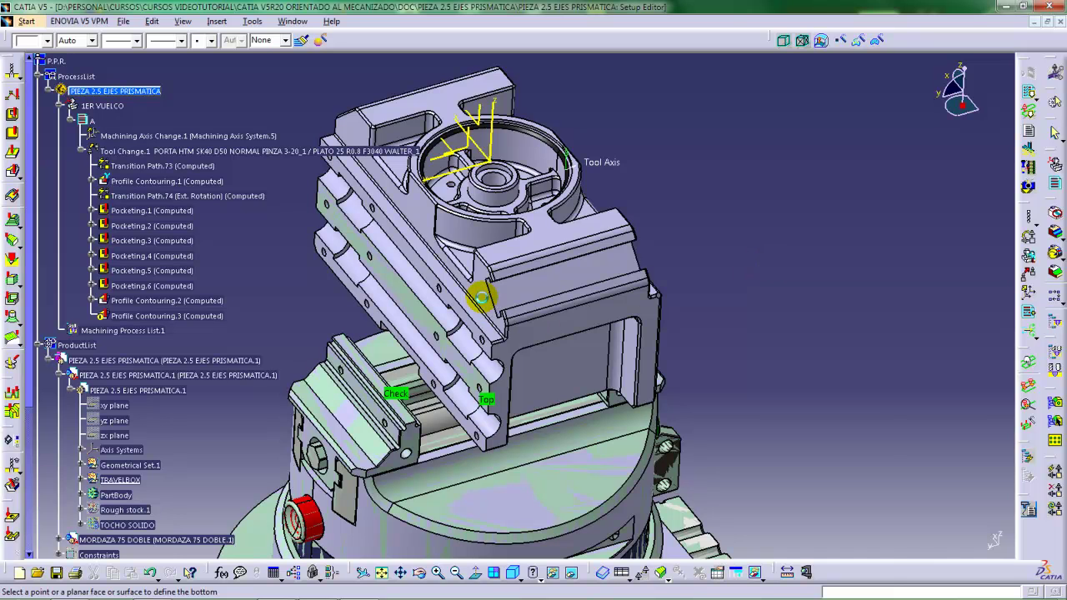
{"action": "left_click", "coordinate": [481, 297]}
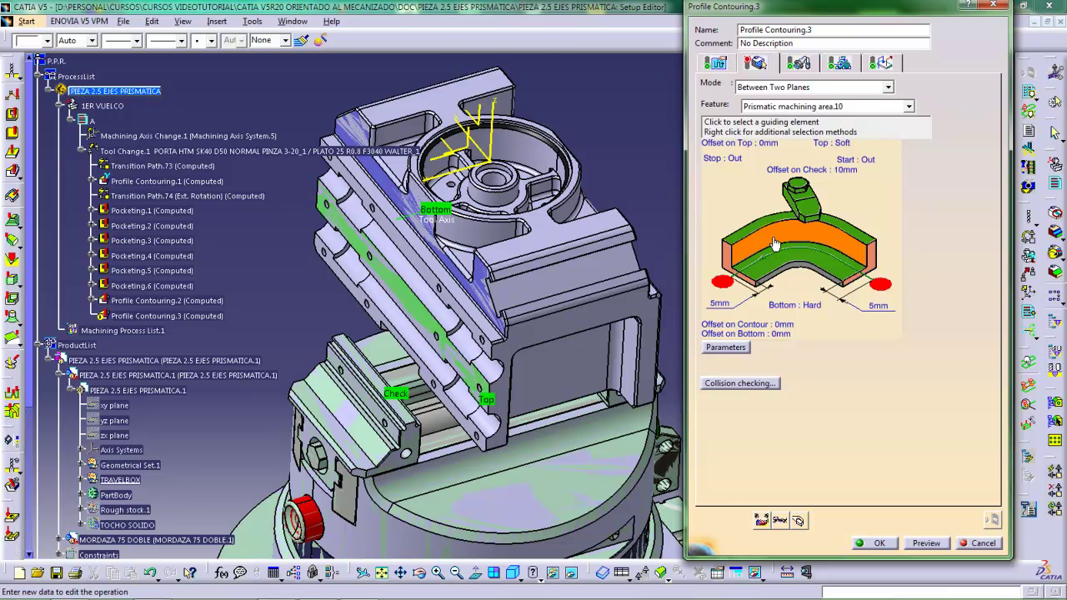
Set the ledge's long outer edge as the guide contour and relimit it at both ends of the part
{"action": "left_click", "coordinate": [775, 243]}
{"action": "middle_click_drag", "start_coordinate": [474, 348], "coordinate": [491, 229]}
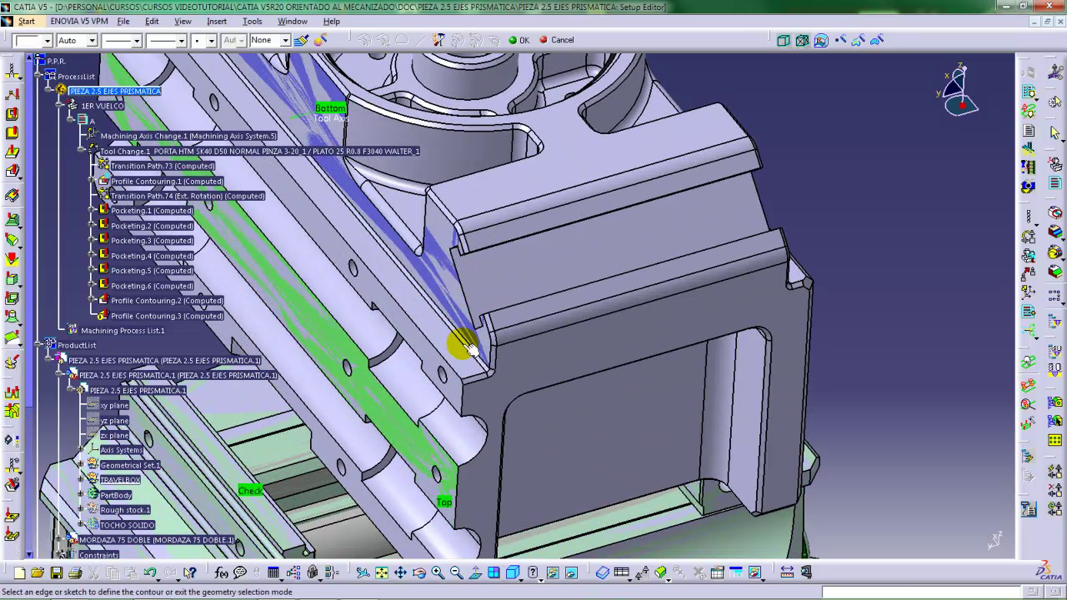
{"action": "left_click", "coordinate": [465, 311]}
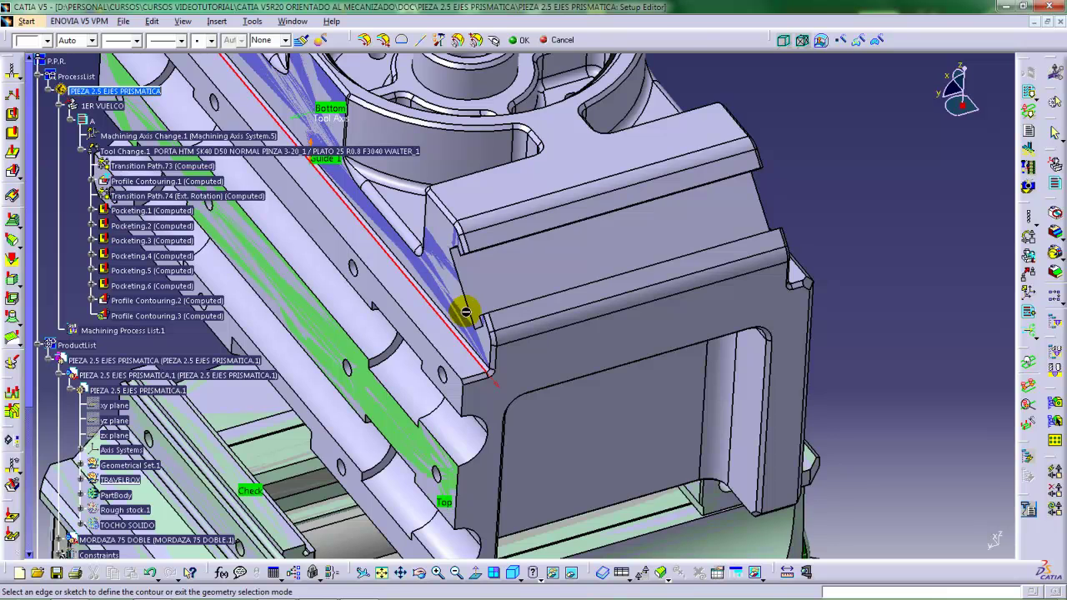
{"action": "middle_click_drag", "start_coordinate": [464, 312], "coordinate": [467, 402]}
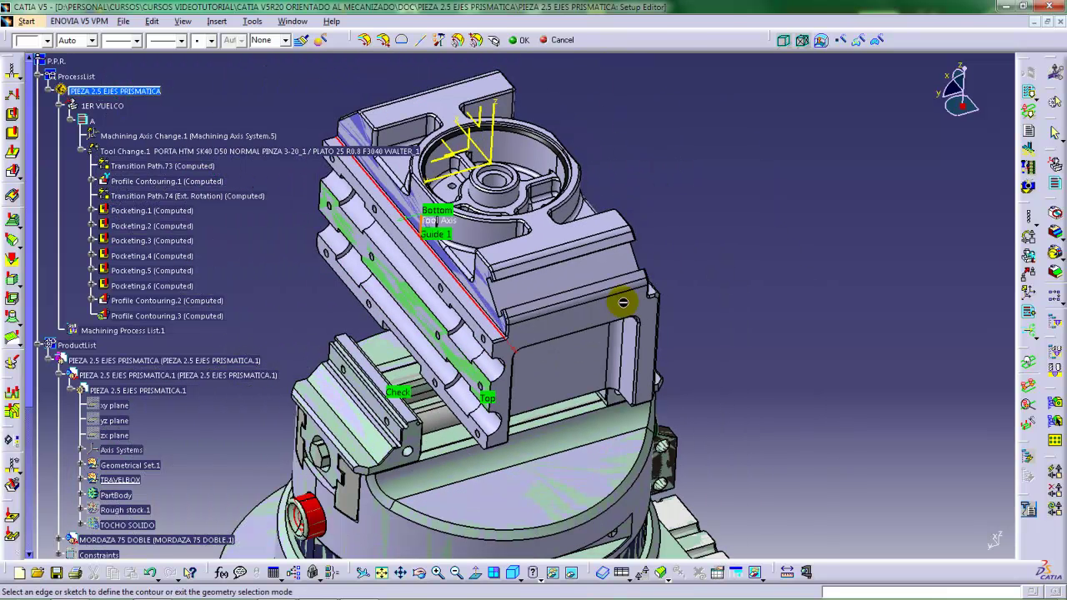
{"action": "double_click", "coordinate": [680, 242]}
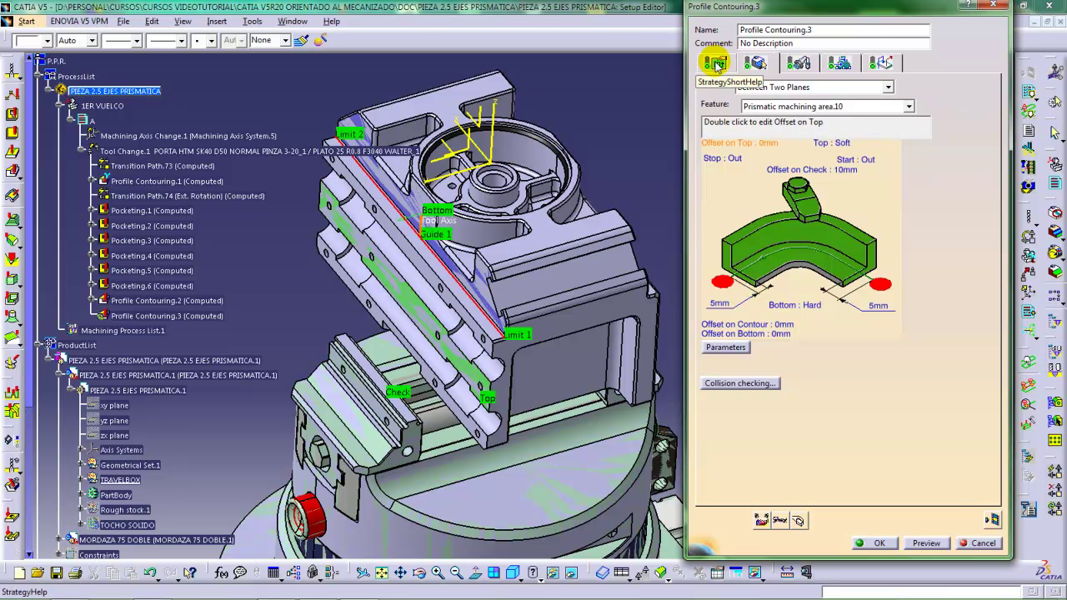
Replace the Approach macro's plane with the grooved side's central flat strip and give that plane an offset
{"action": "left_click", "coordinate": [881, 63]}
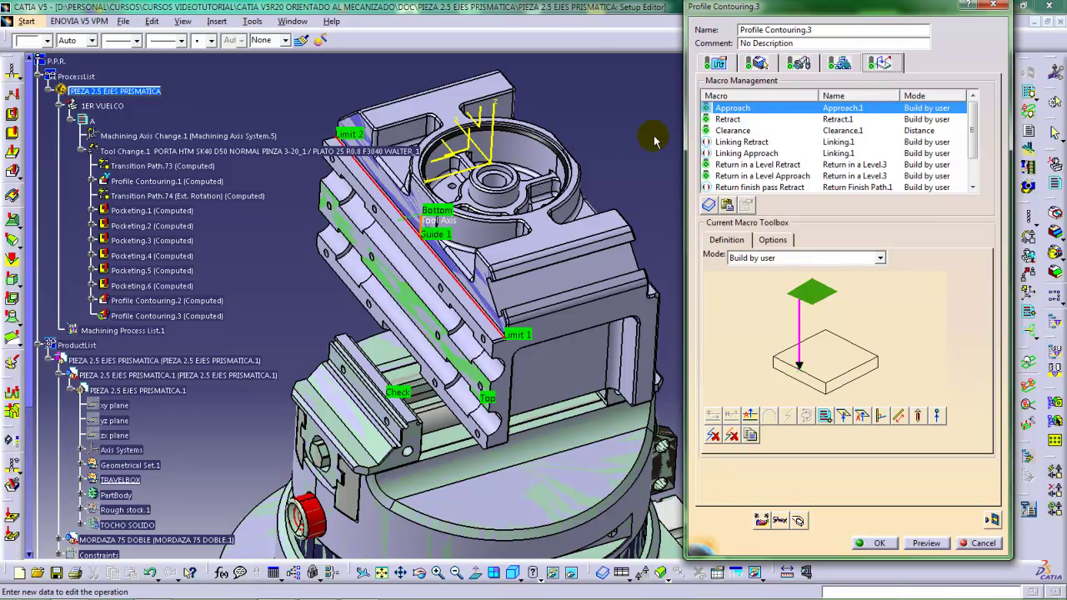
{"action": "left_click", "coordinate": [837, 305]}
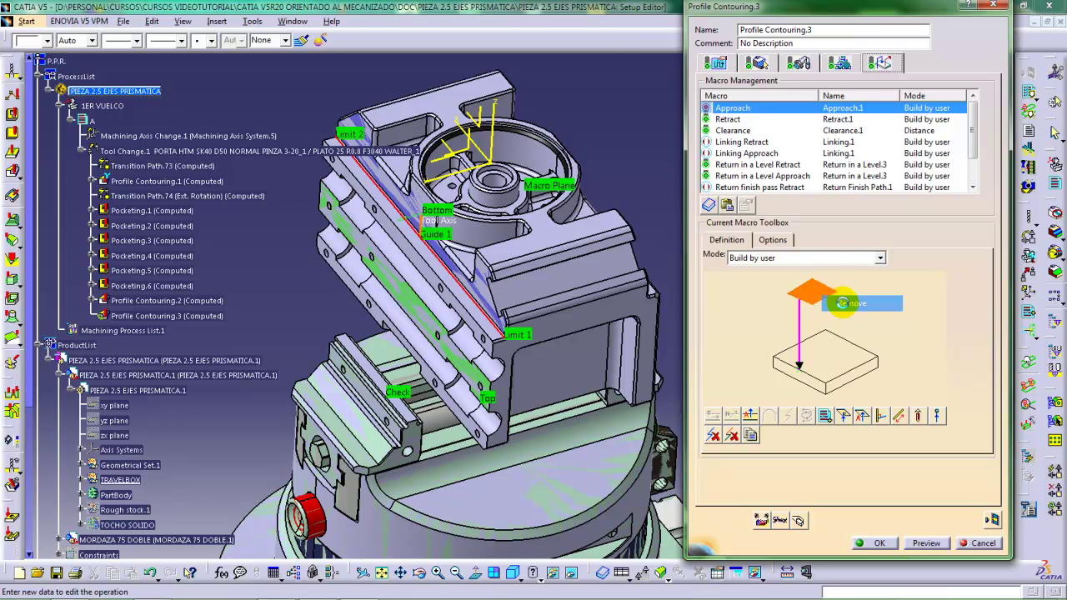
{"action": "left_click", "coordinate": [810, 296]}
{"action": "left_click", "coordinate": [450, 259]}
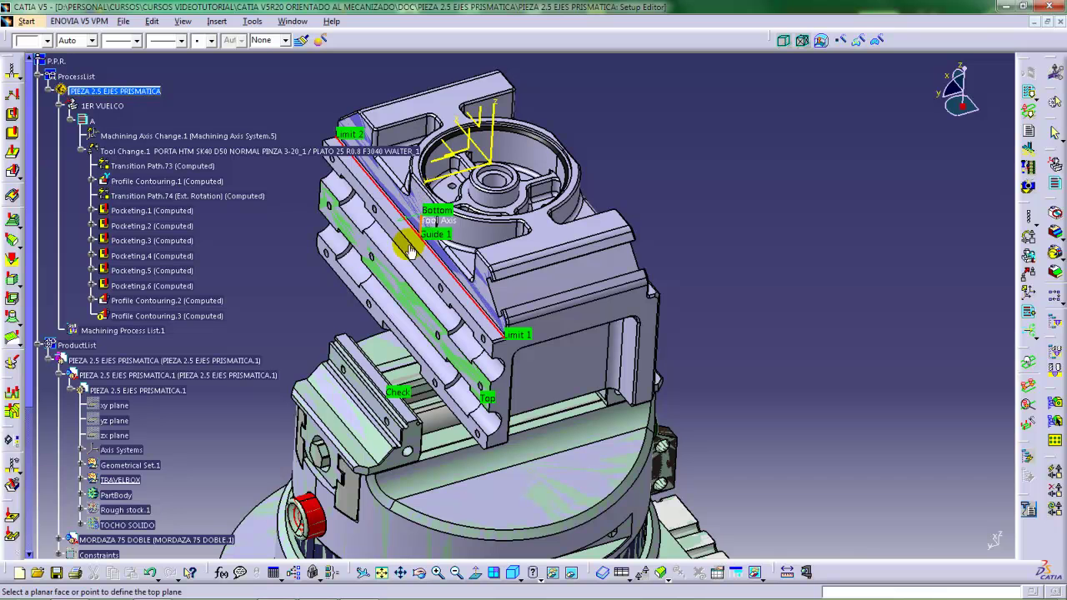
{"action": "left_click", "coordinate": [417, 307]}
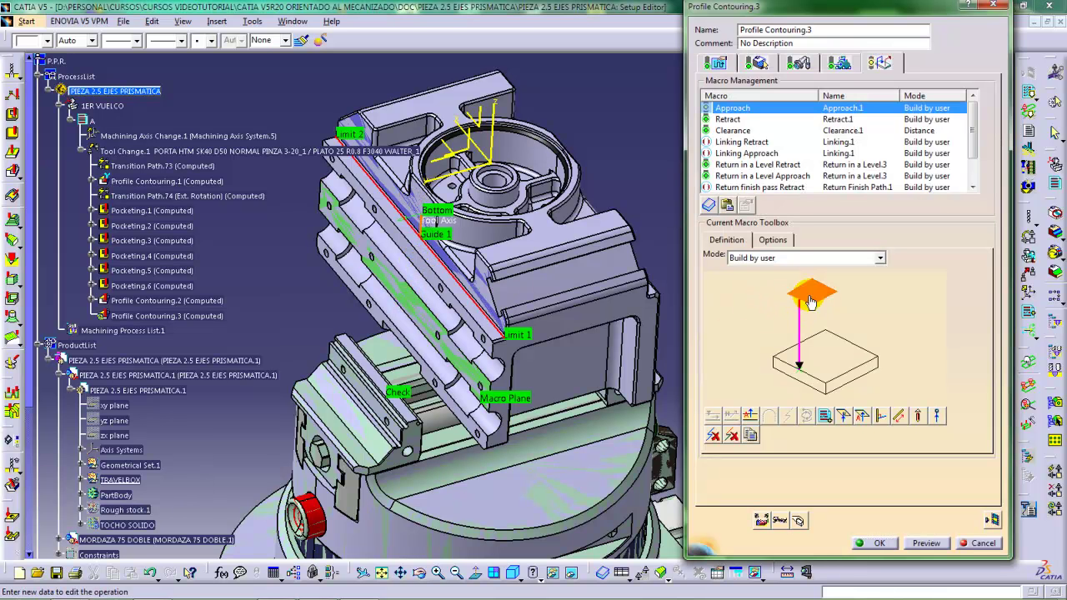
{"action": "left_click", "coordinate": [842, 339]}
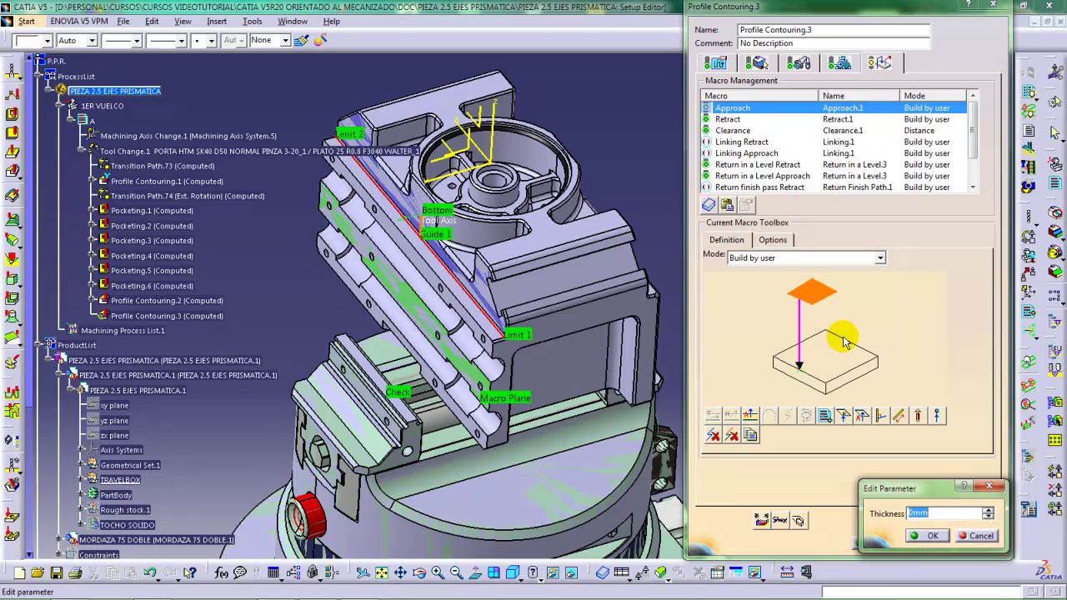
{"action": "key", "text": "Return"}
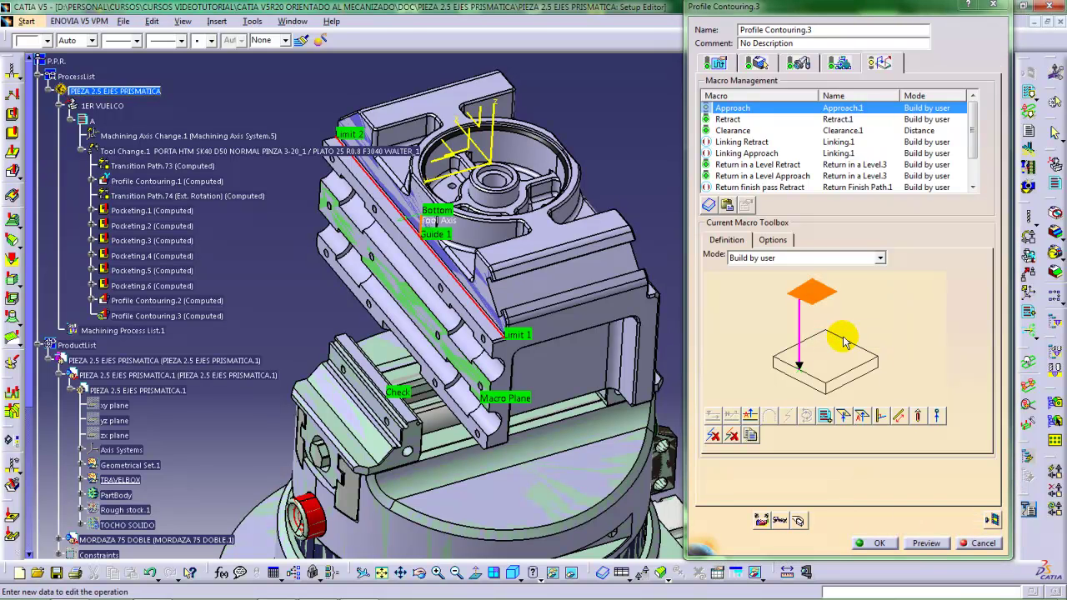
Replace the Retract macro's plane with the same flat strip on the grooved side and give it an offset
{"action": "left_click", "coordinate": [727, 120]}
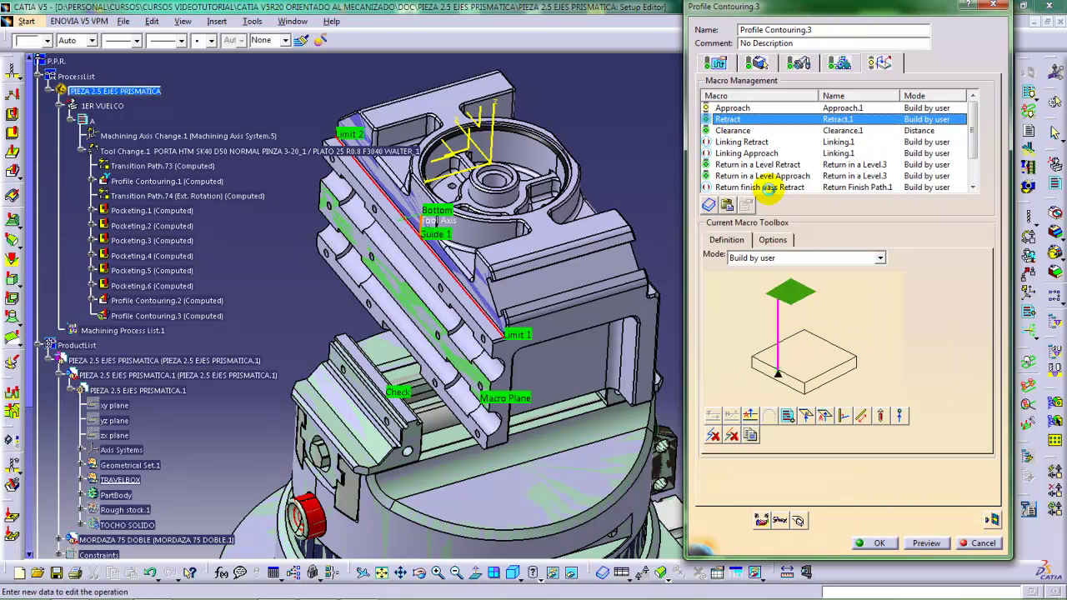
{"action": "right_click", "coordinate": [796, 295]}
{"action": "left_click", "coordinate": [812, 290]}
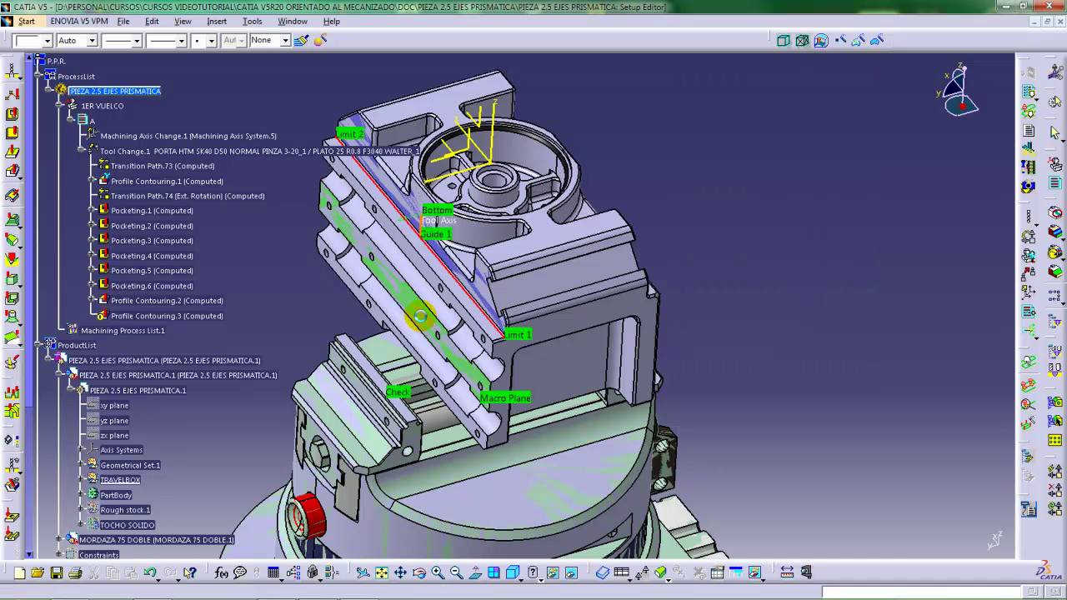
{"action": "left_click", "coordinate": [420, 315]}
{"action": "right_click", "coordinate": [783, 323]}
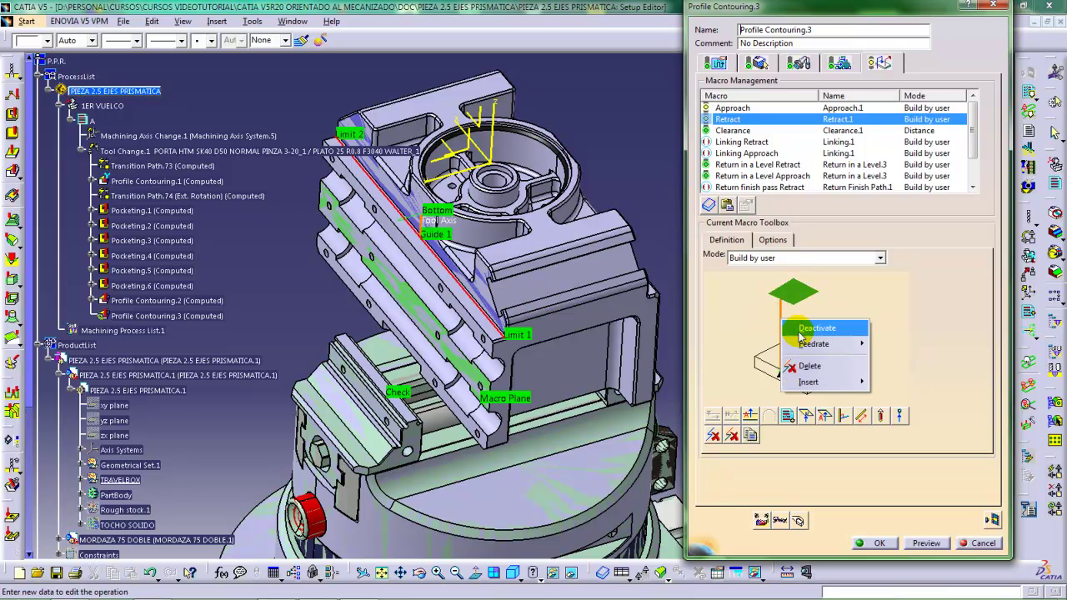
{"action": "right_click", "coordinate": [803, 293]}
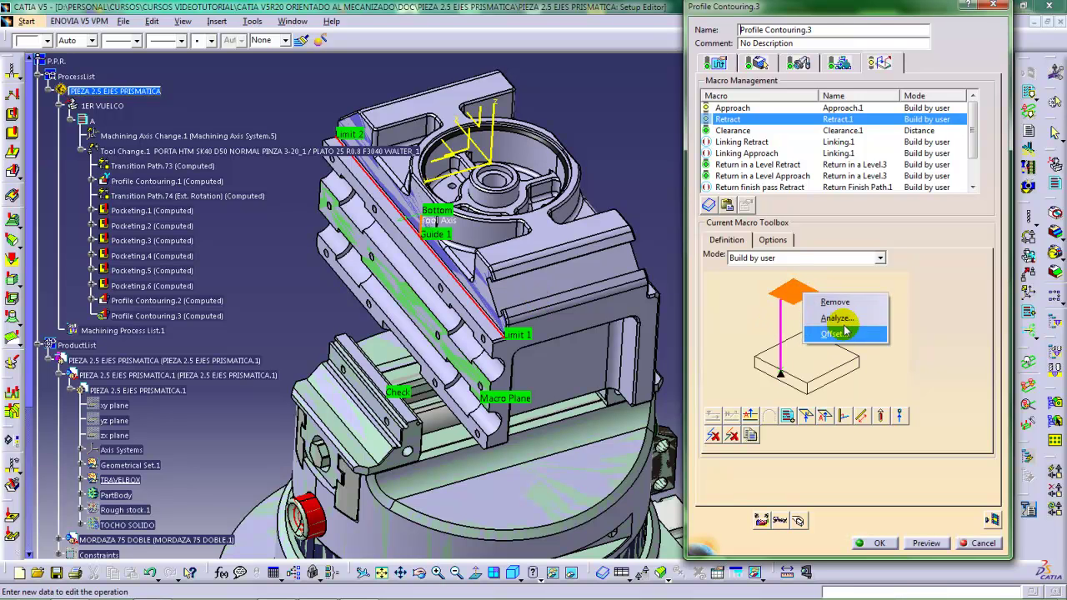
{"action": "left_click", "coordinate": [848, 333]}
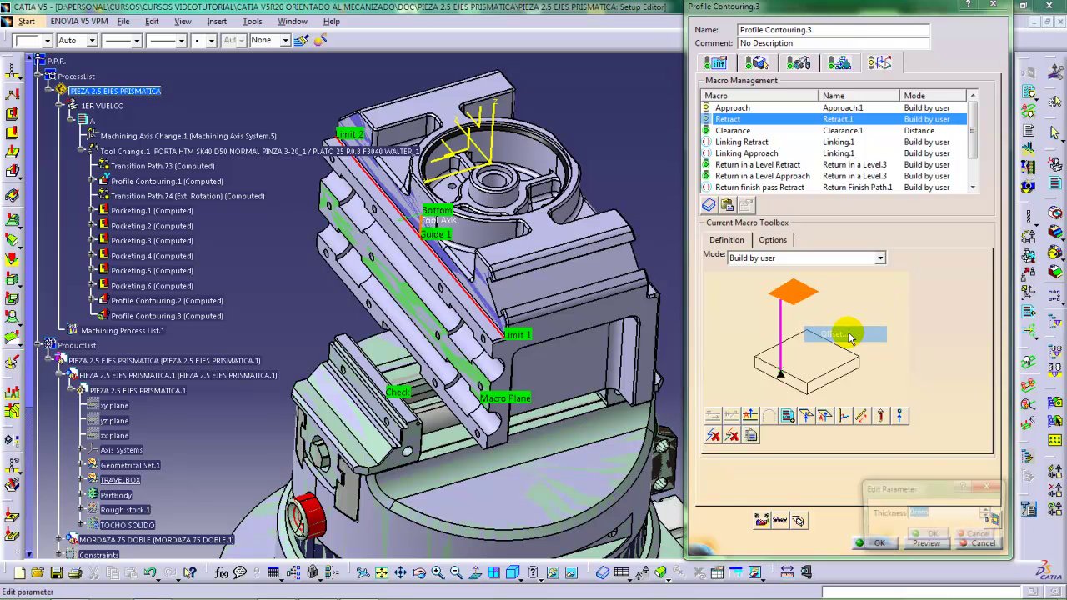
{"action": "key", "text": "Return"}
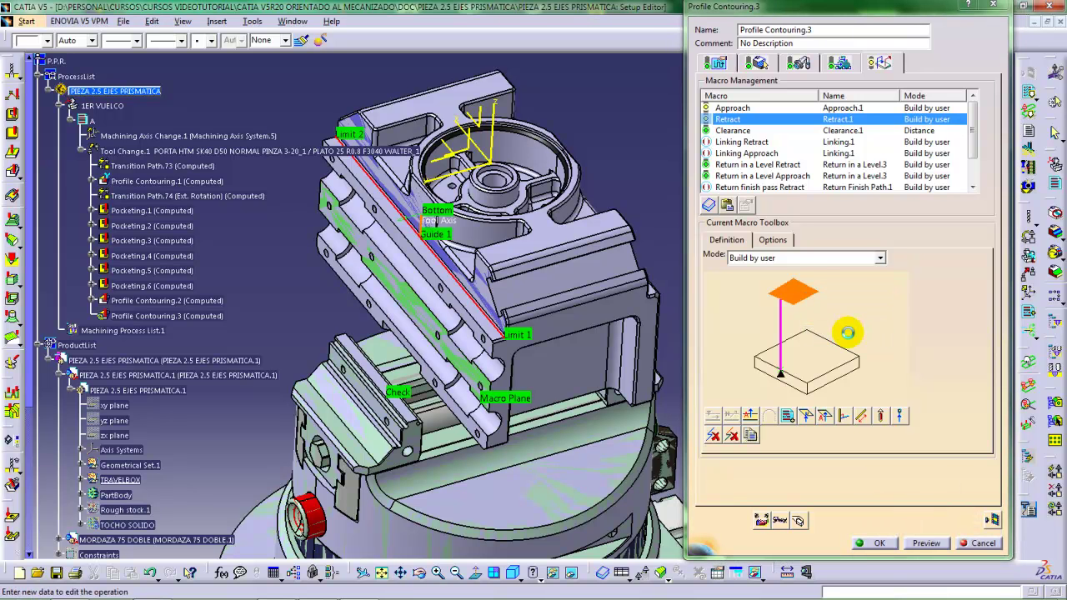
Compute and replay the Profile Contouring.3 tool path, checking the tool's motion along the ledge
{"action": "left_click", "coordinate": [993, 521]}
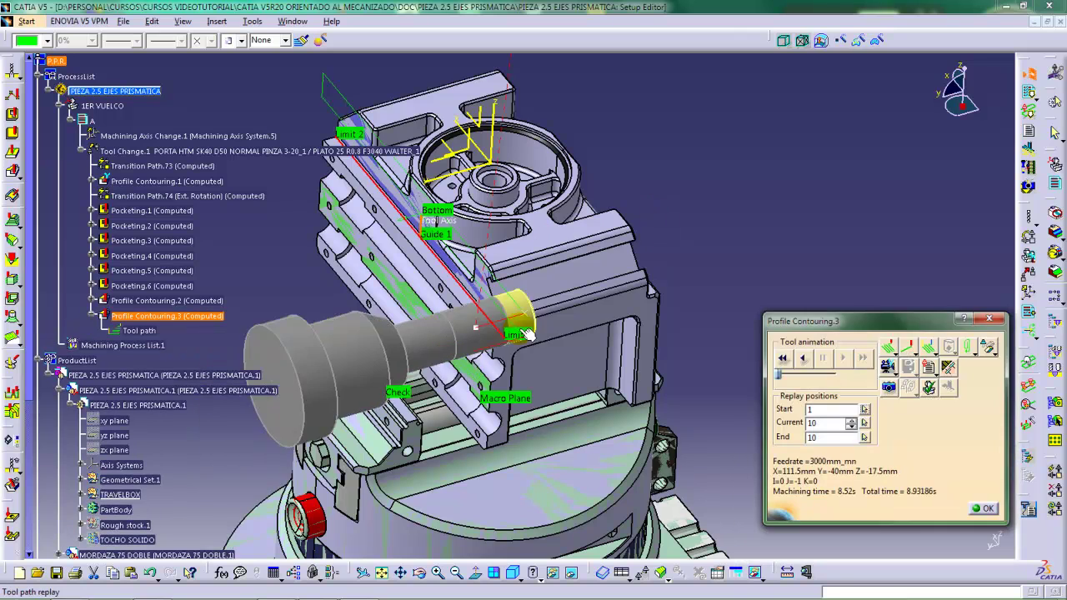
{"action": "mouse_move", "coordinate": [535, 318]}
{"action": "middle_mouse_down"}
{"action": "mouse_move", "coordinate": [557, 294]}
{"action": "mouse_move", "coordinate": [550, 323]}
{"action": "mouse_move", "coordinate": [548, 311]}
{"action": "mouse_move", "coordinate": [525, 317]}
{"action": "middle_mouse_up"}
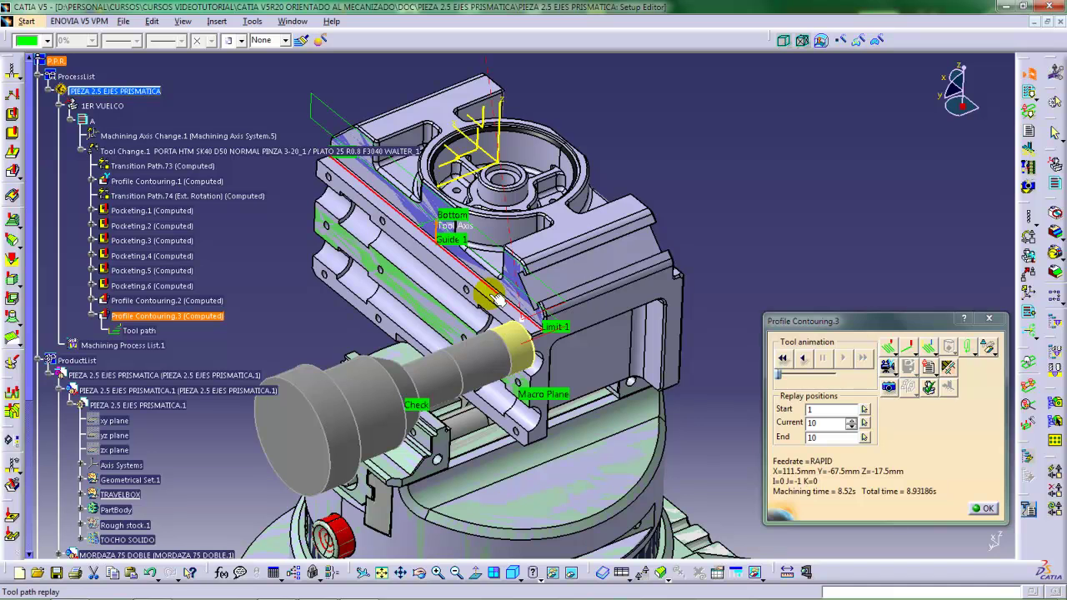
{"action": "left_click", "coordinate": [983, 508]}
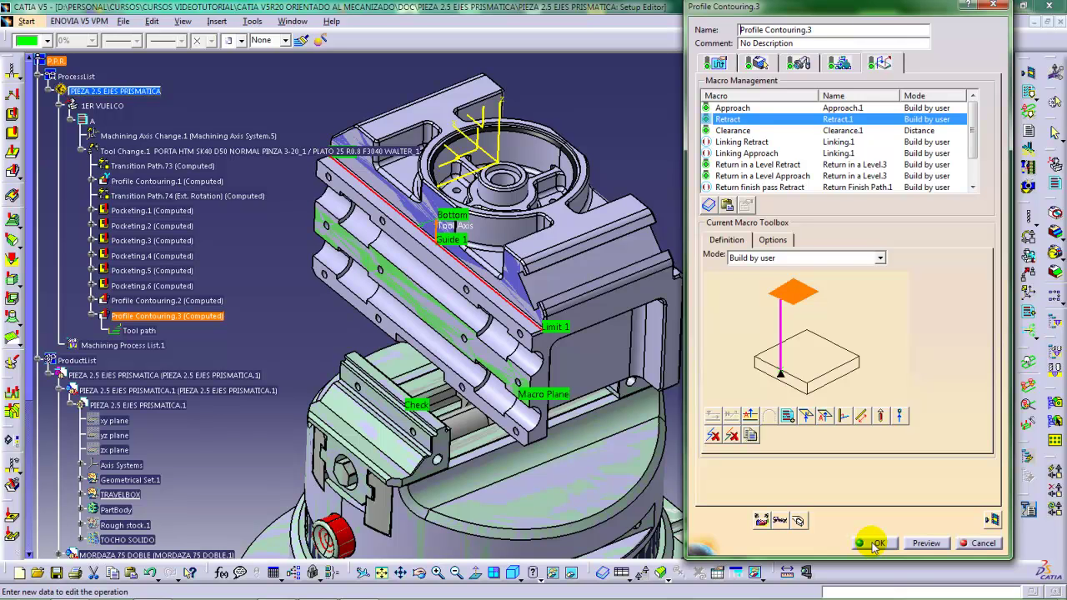
Accept the Profile Contouring.3 operation, collapse its branch in the process tree and view the part's opposite slotted side
{"action": "left_click", "coordinate": [874, 544]}
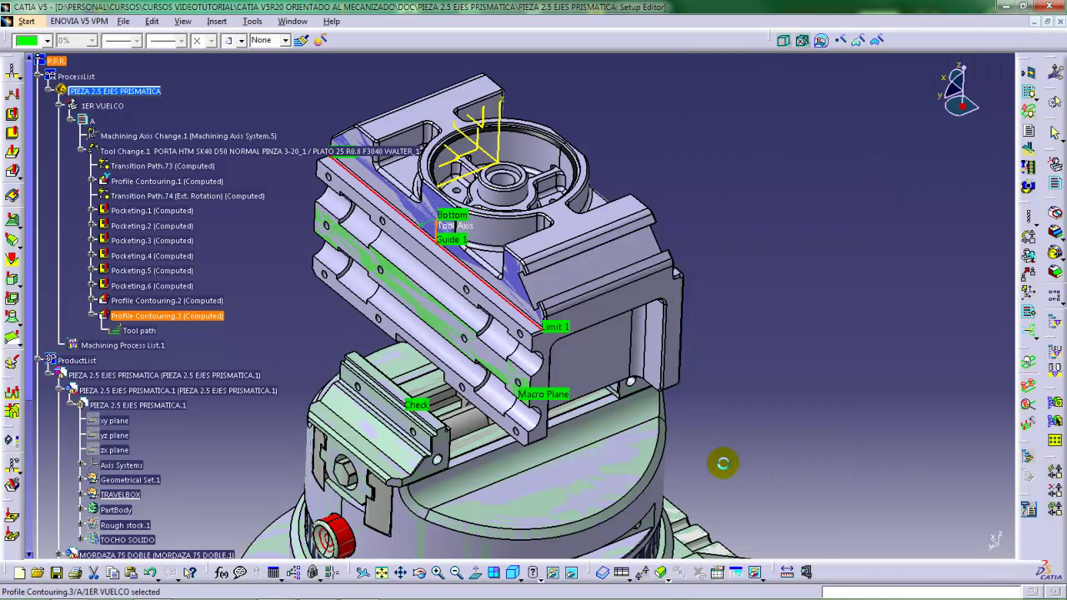
{"action": "middle_click_drag", "start_coordinate": [633, 398], "coordinate": [450, 309]}
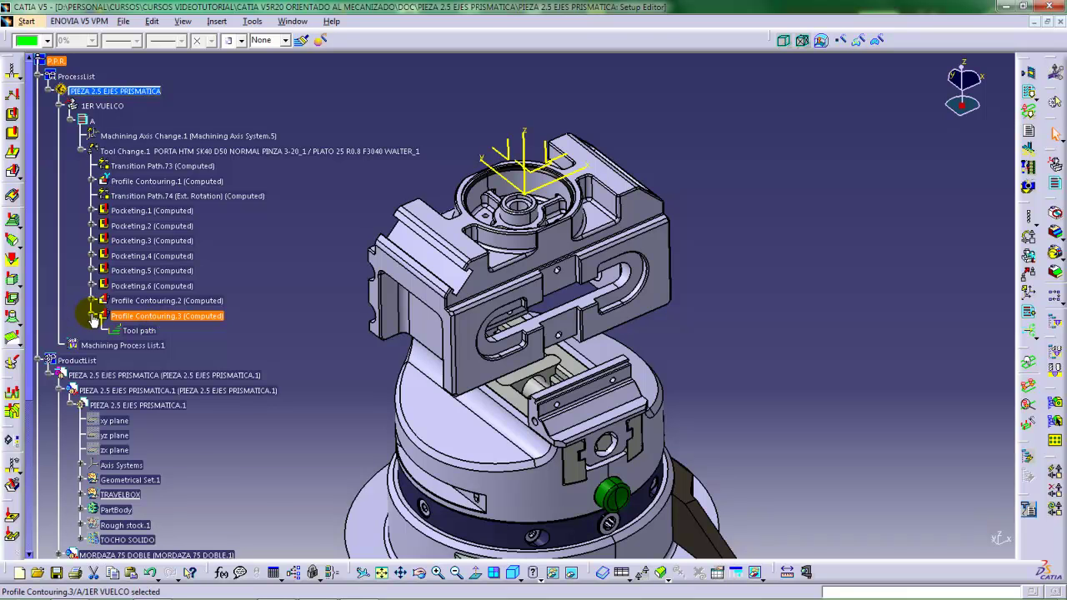
{"action": "left_click", "coordinate": [92, 317]}
{"action": "mouse_move", "coordinate": [629, 278]}
{"action": "middle_mouse_down"}
{"action": "mouse_move", "coordinate": [643, 280]}
{"action": "mouse_move", "coordinate": [634, 269]}
{"action": "mouse_move", "coordinate": [638, 305]}
{"action": "mouse_move", "coordinate": [612, 293]}
{"action": "mouse_move", "coordinate": [602, 321]}
{"action": "mouse_move", "coordinate": [612, 290]}
{"action": "middle_mouse_up"}
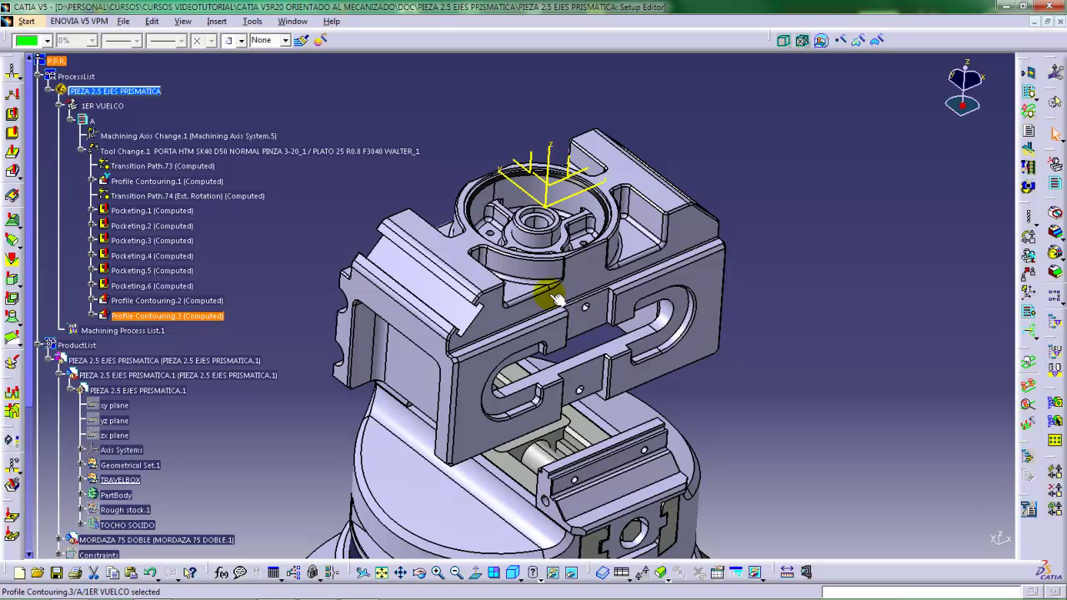
{"action": "middle_click_drag", "start_coordinate": [566, 313], "coordinate": [543, 293]}
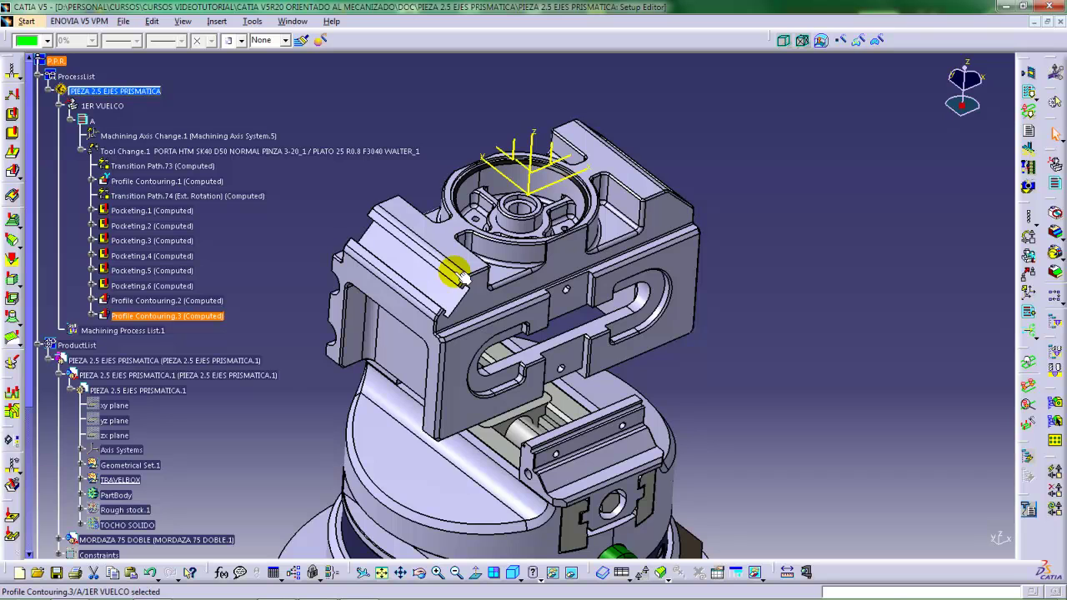
{"action": "middle_click_drag", "start_coordinate": [460, 275], "coordinate": [482, 282]}
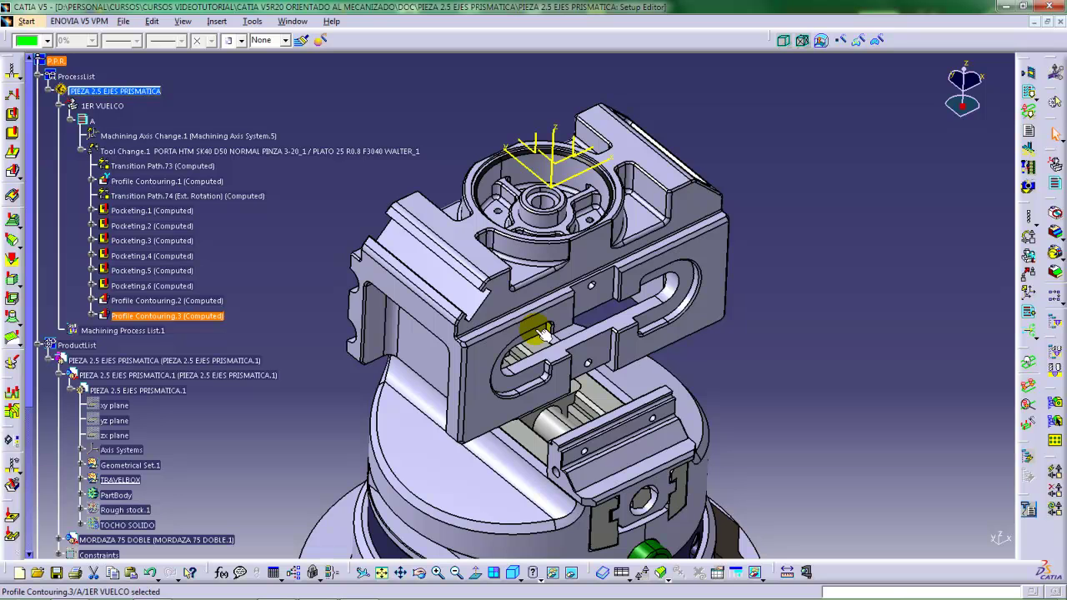
{"action": "mouse_move", "coordinate": [553, 327]}
{"action": "middle_mouse_down"}
{"action": "mouse_move", "coordinate": [557, 288]}
{"action": "mouse_move", "coordinate": [551, 301]}
{"action": "mouse_move", "coordinate": [534, 283]}
{"action": "mouse_move", "coordinate": [570, 257]}
{"action": "mouse_move", "coordinate": [597, 303]}
{"action": "mouse_move", "coordinate": [564, 309]}
{"action": "mouse_move", "coordinate": [545, 281]}
{"action": "mouse_move", "coordinate": [578, 271]}
{"action": "mouse_move", "coordinate": [595, 286]}
{"action": "mouse_move", "coordinate": [514, 295]}
{"action": "mouse_move", "coordinate": [505, 311]}
{"action": "mouse_move", "coordinate": [552, 314]}
{"action": "mouse_move", "coordinate": [511, 311]}
{"action": "mouse_move", "coordinate": [545, 312]}
{"action": "mouse_move", "coordinate": [535, 319]}
{"action": "mouse_move", "coordinate": [548, 309]}
{"action": "middle_mouse_up"}
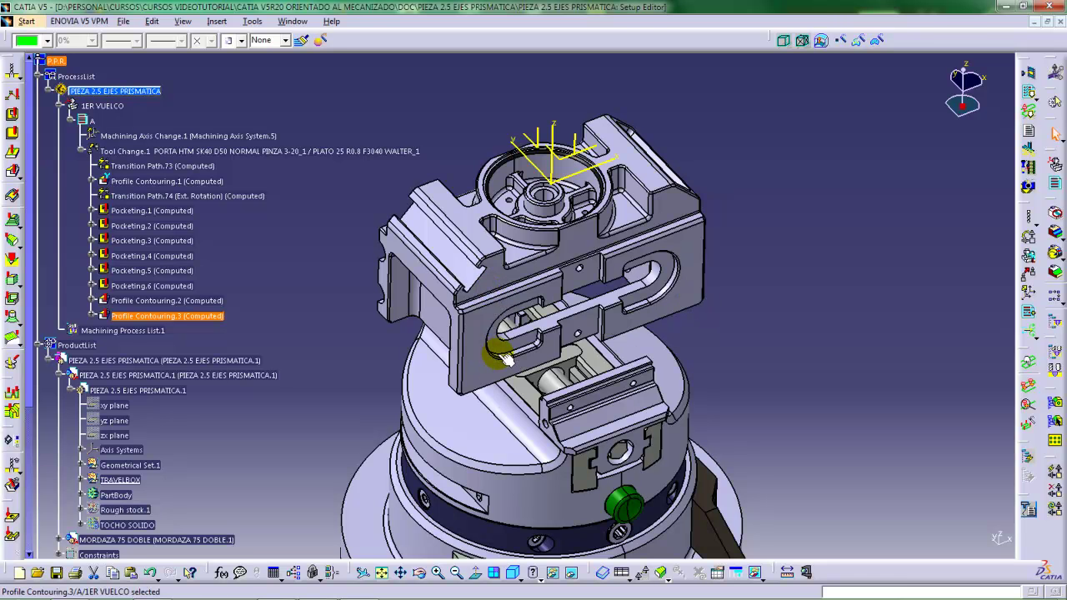
{"action": "middle_click_drag", "start_coordinate": [505, 357], "coordinate": [525, 305]}
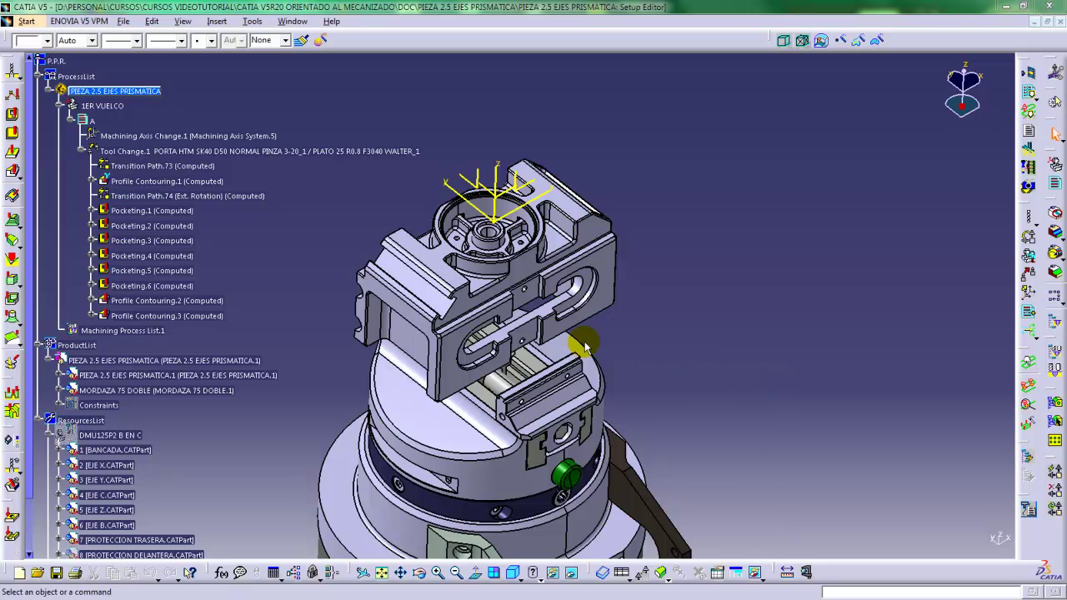
{"action": "middle_click_drag", "start_coordinate": [511, 361], "coordinate": [492, 351]}
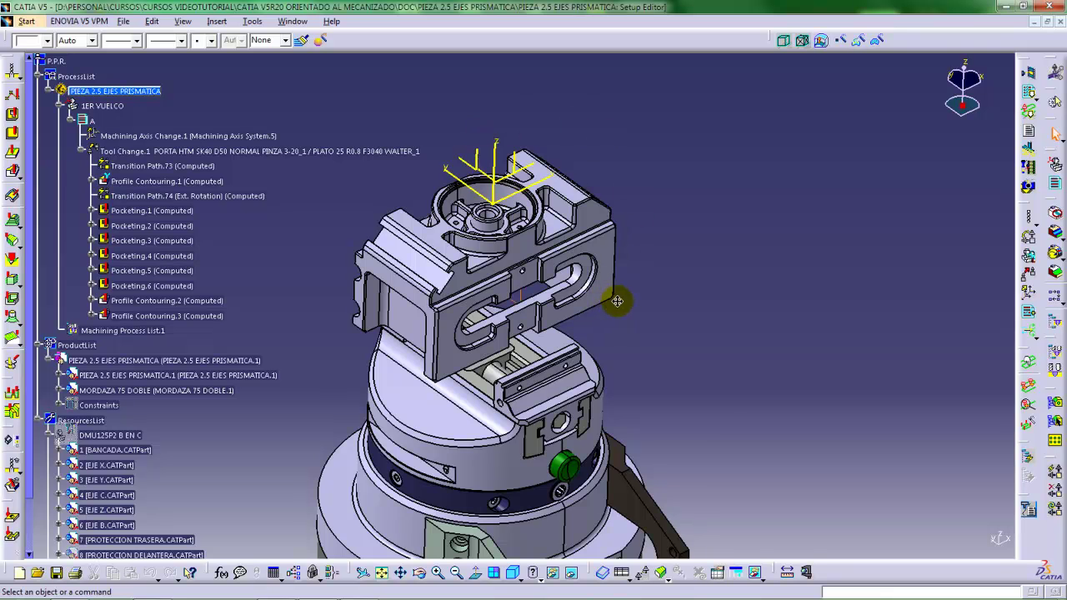
{"action": "middle_click_drag", "start_coordinate": [617, 303], "coordinate": [620, 312]}
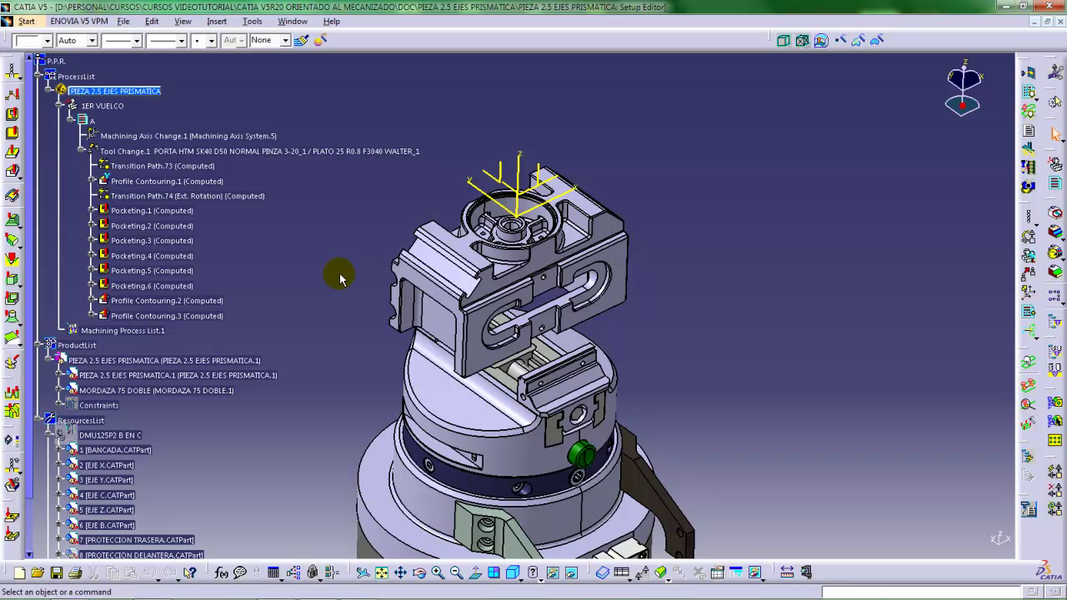
{"action": "middle_click_drag", "start_coordinate": [464, 361], "coordinate": [475, 379]}
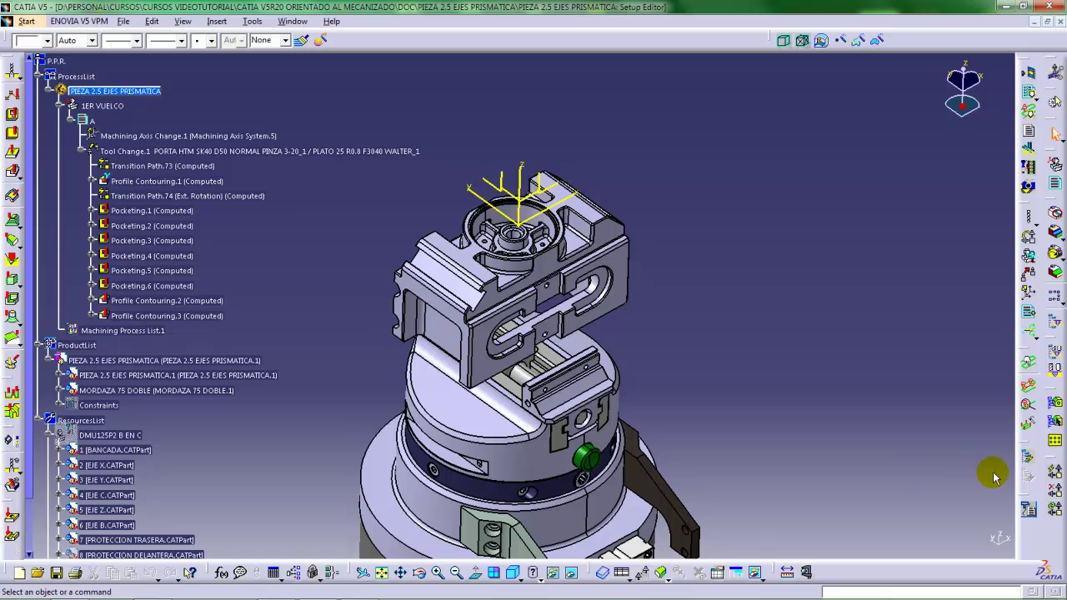
Generate transition paths to operations and tool changes for program A, with table and head rotations and machine rotation prioritised
{"action": "left_click", "coordinate": [1056, 472]}
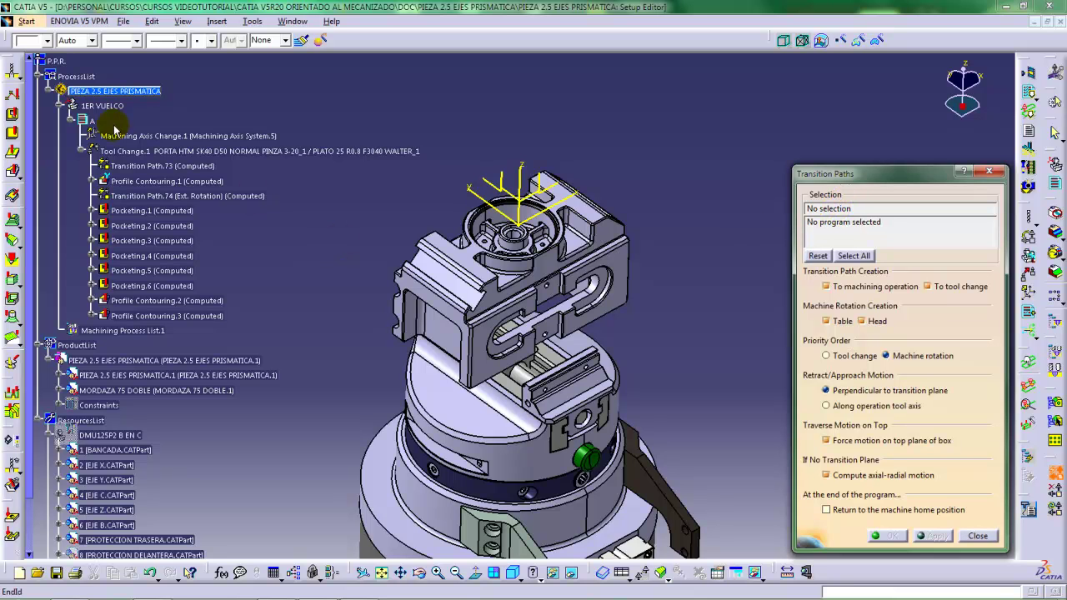
{"action": "left_click", "coordinate": [88, 119]}
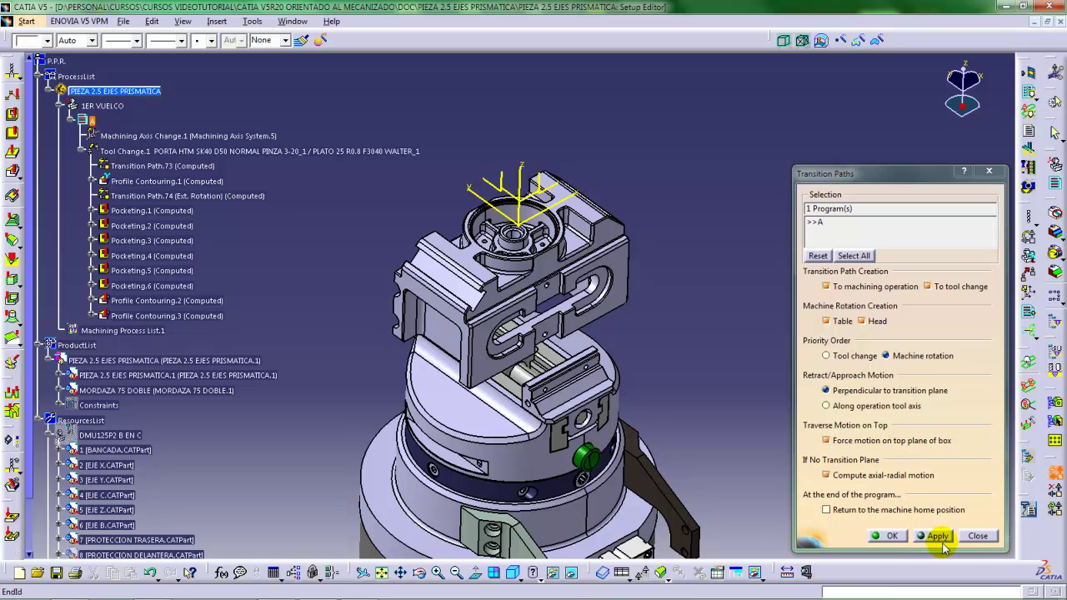
{"action": "left_click", "coordinate": [890, 536]}
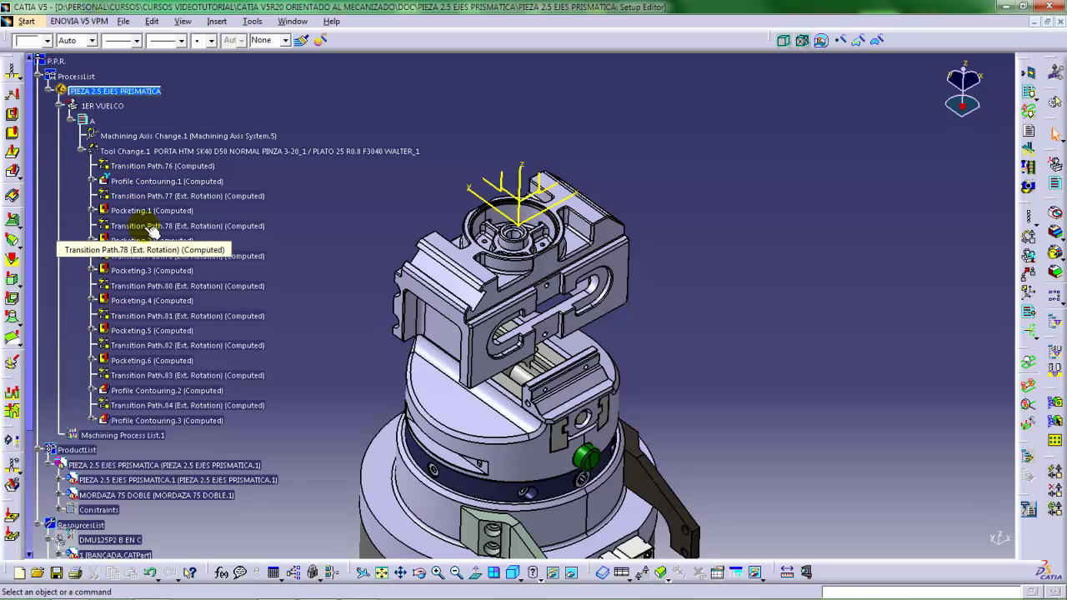
Open Transition Path.78 between Pocketing.1 and Pocketing.2 and replay its tool animation from the start
{"action": "left_click", "coordinate": [144, 225]}
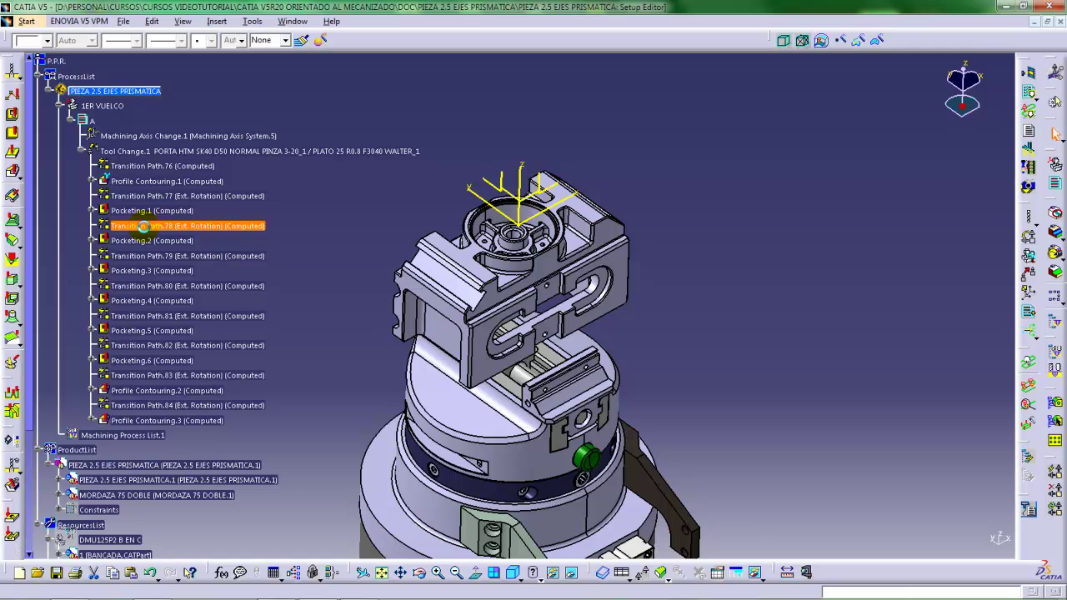
{"action": "double_click", "coordinate": [143, 226]}
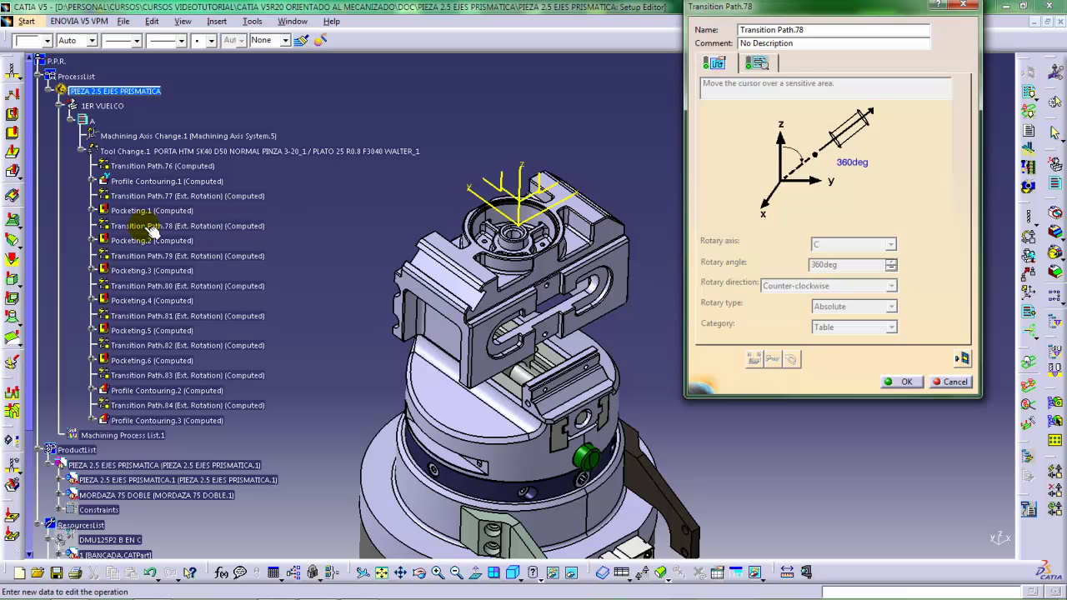
{"action": "left_click", "coordinate": [962, 358]}
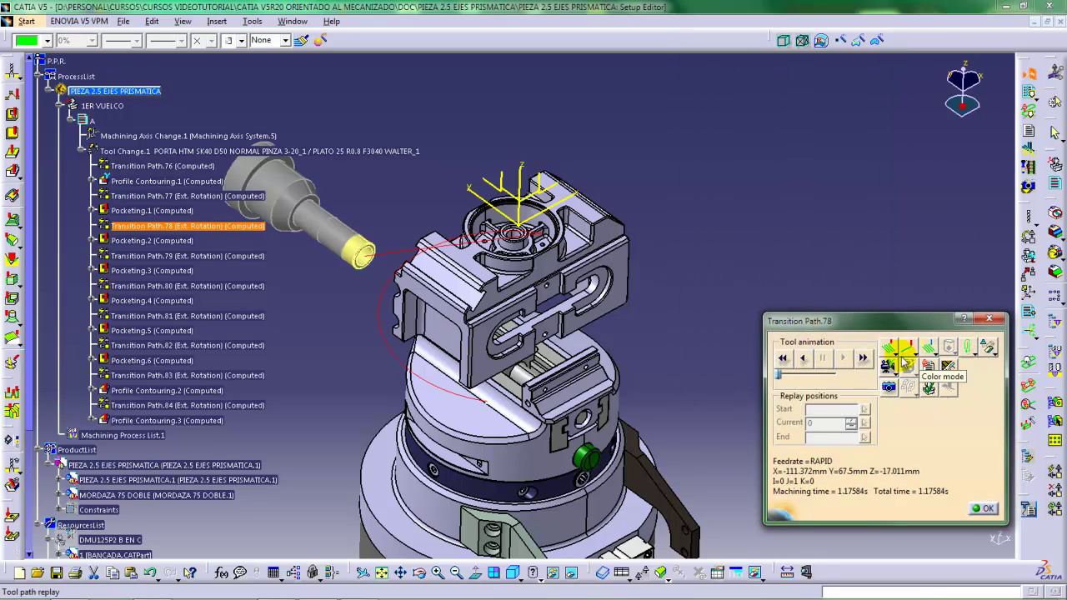
{"action": "middle_click_drag", "start_coordinate": [539, 349], "coordinate": [737, 347]}
{"action": "left_click", "coordinate": [783, 357]}
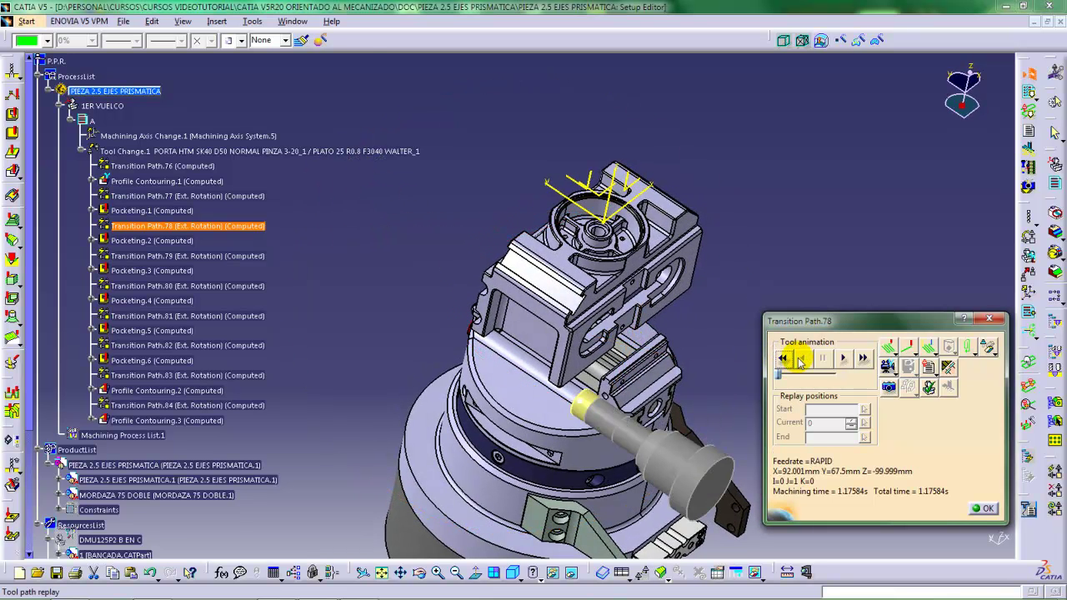
{"action": "left_click", "coordinate": [843, 359]}
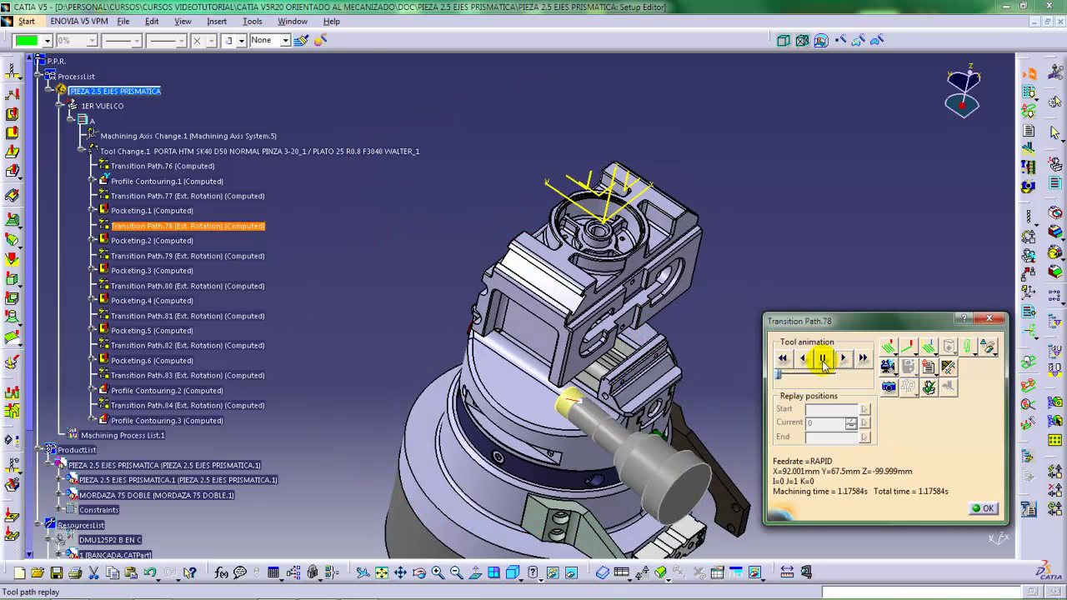
{"action": "left_click", "coordinate": [821, 360]}
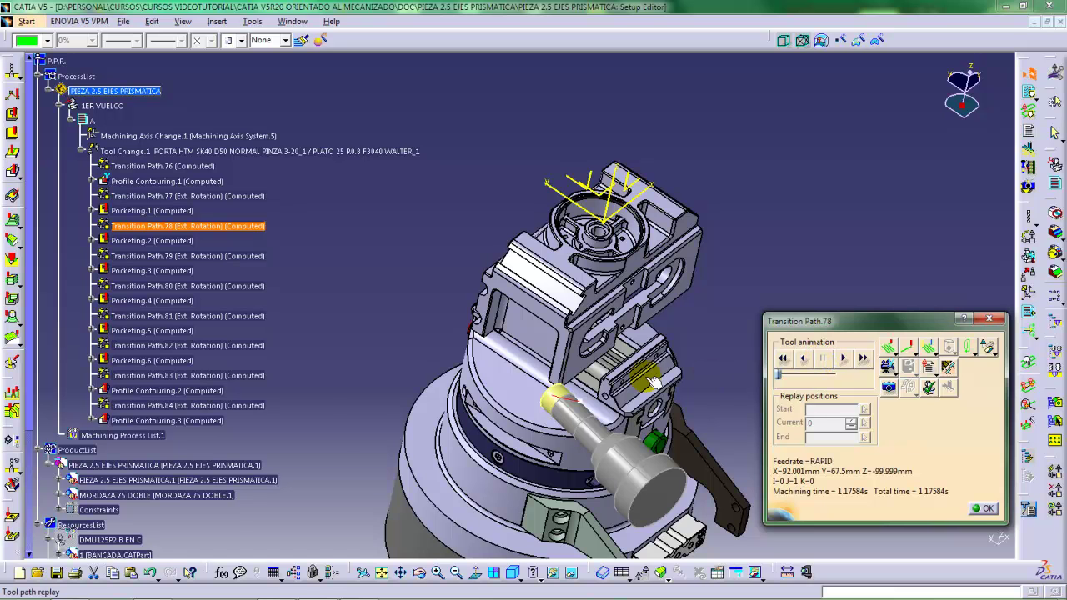
{"action": "middle_click_drag", "start_coordinate": [646, 383], "coordinate": [632, 394]}
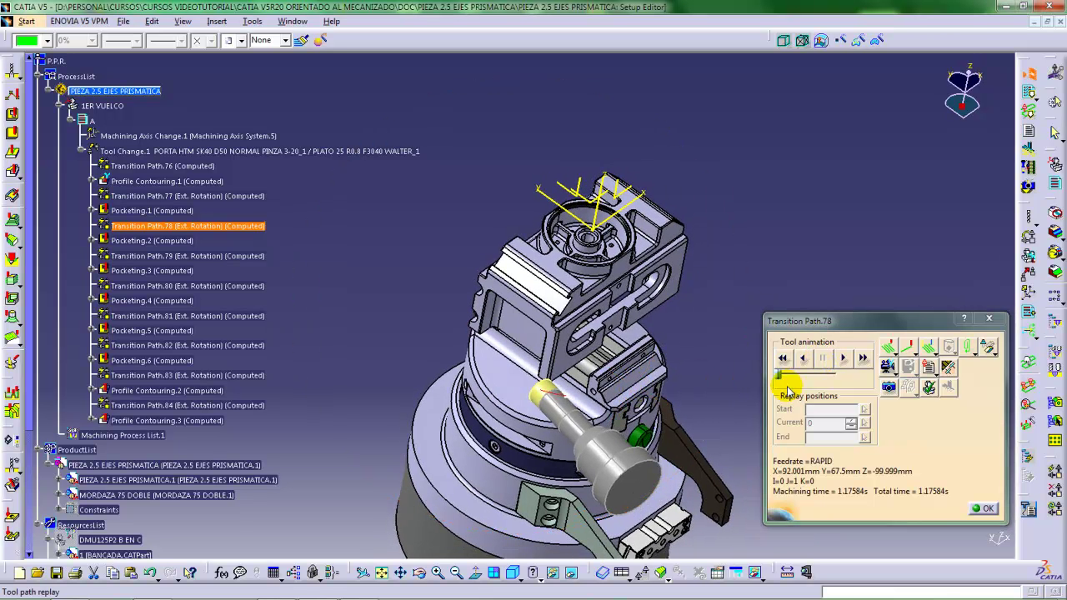
{"action": "left_click", "coordinate": [843, 358]}
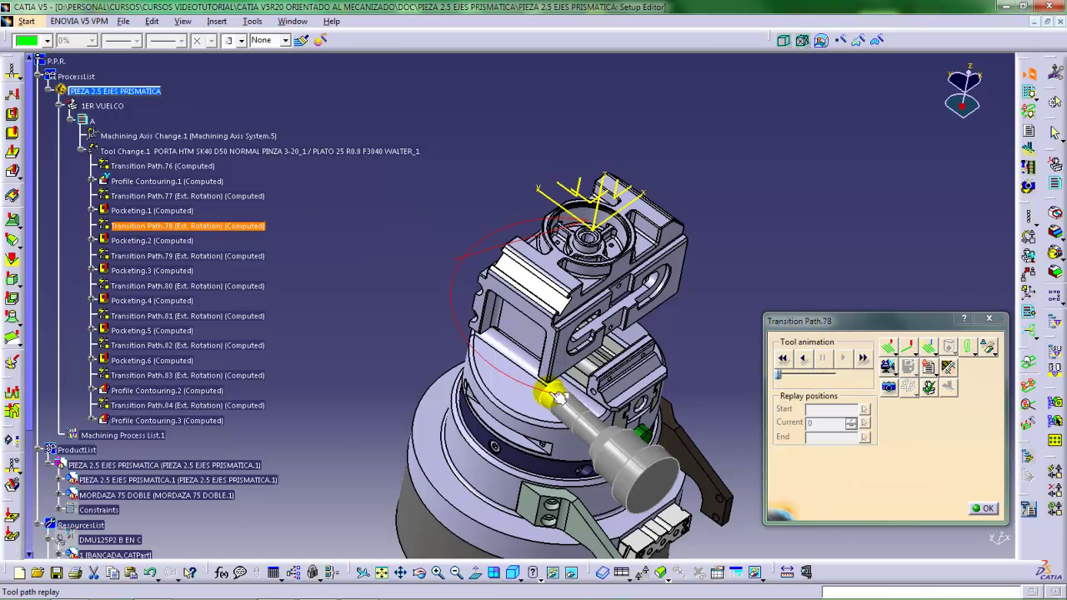
Check the tool at several points along the transition arc for clearance around the part's corner, then close Transition Path.78
{"action": "middle_click_drag", "start_coordinate": [557, 398], "coordinate": [546, 350]}
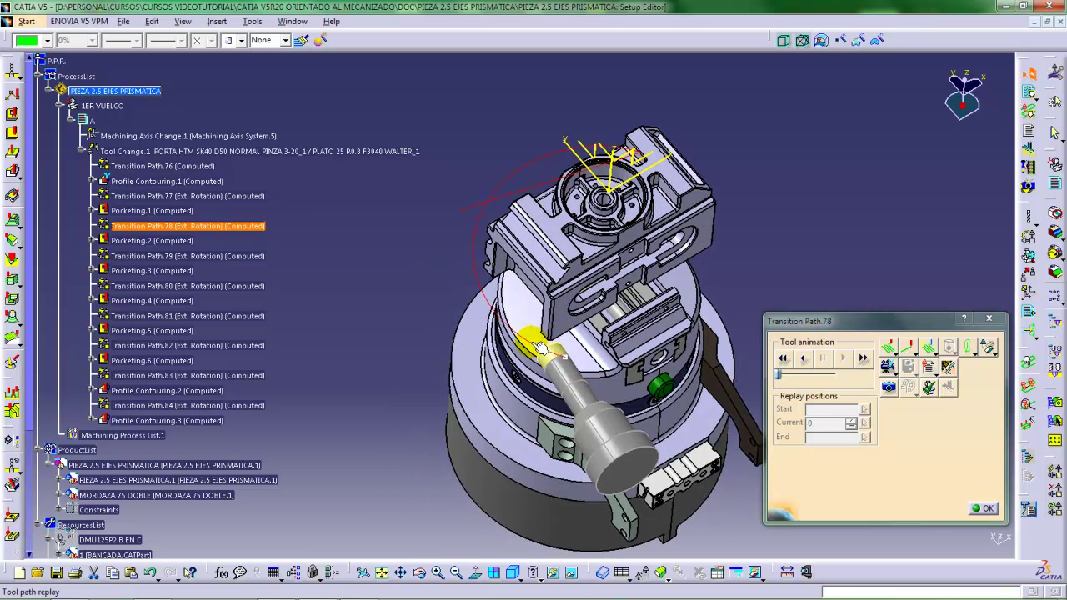
{"action": "left_click", "coordinate": [541, 348]}
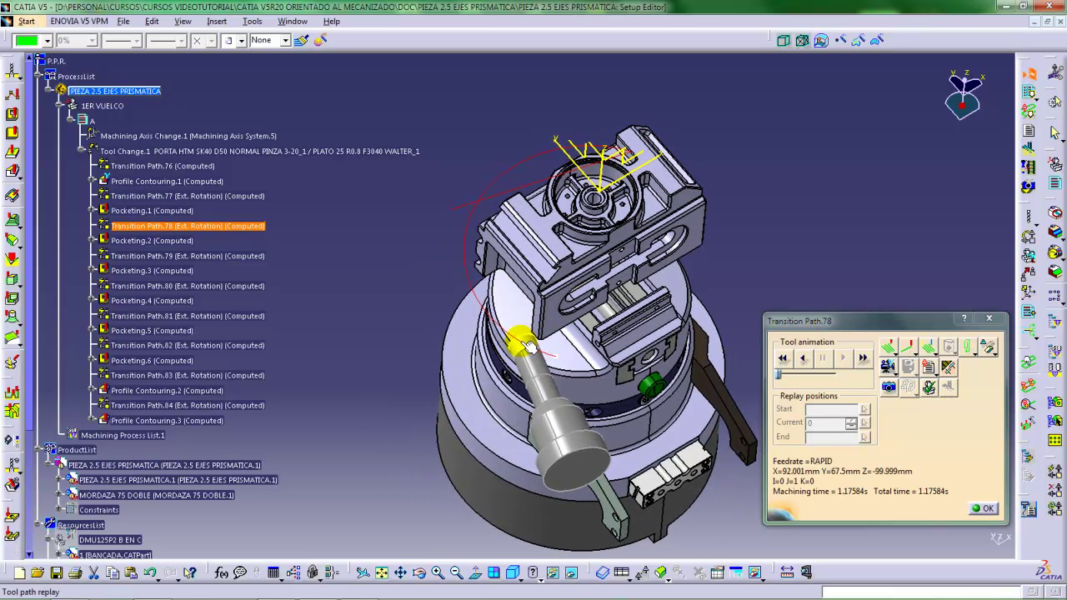
{"action": "left_click", "coordinate": [528, 331]}
{"action": "left_click", "coordinate": [472, 267]}
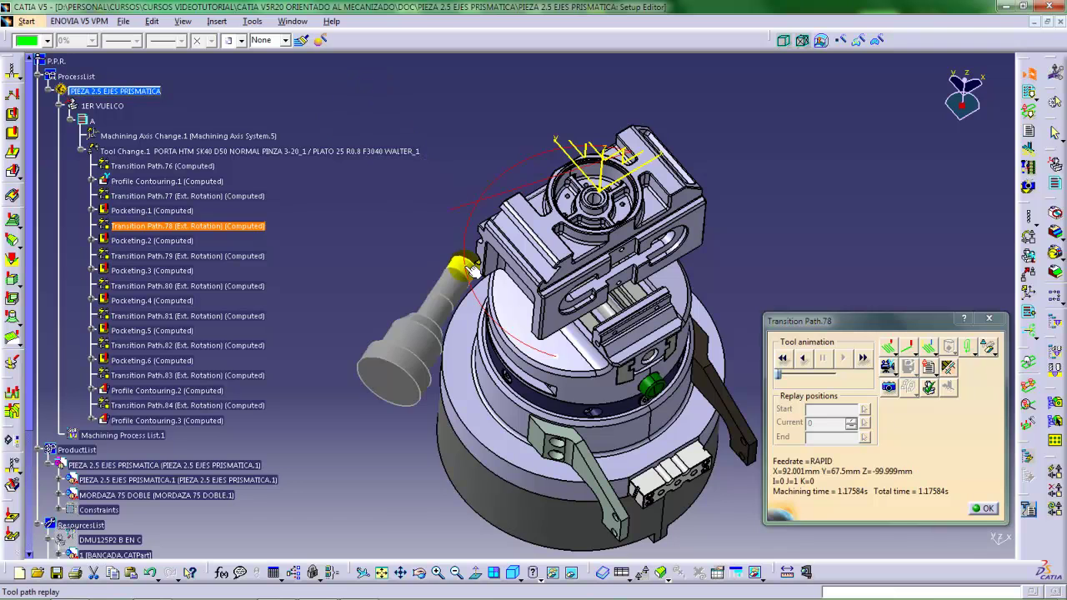
{"action": "left_click", "coordinate": [466, 267]}
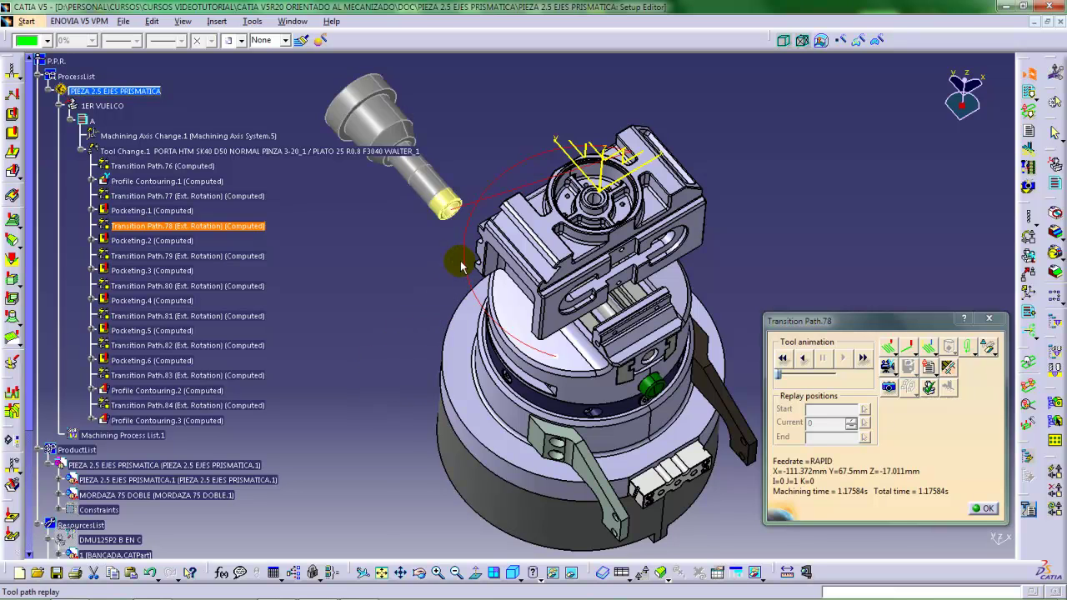
{"action": "left_click", "coordinate": [471, 267]}
{"action": "left_click", "coordinate": [467, 264]}
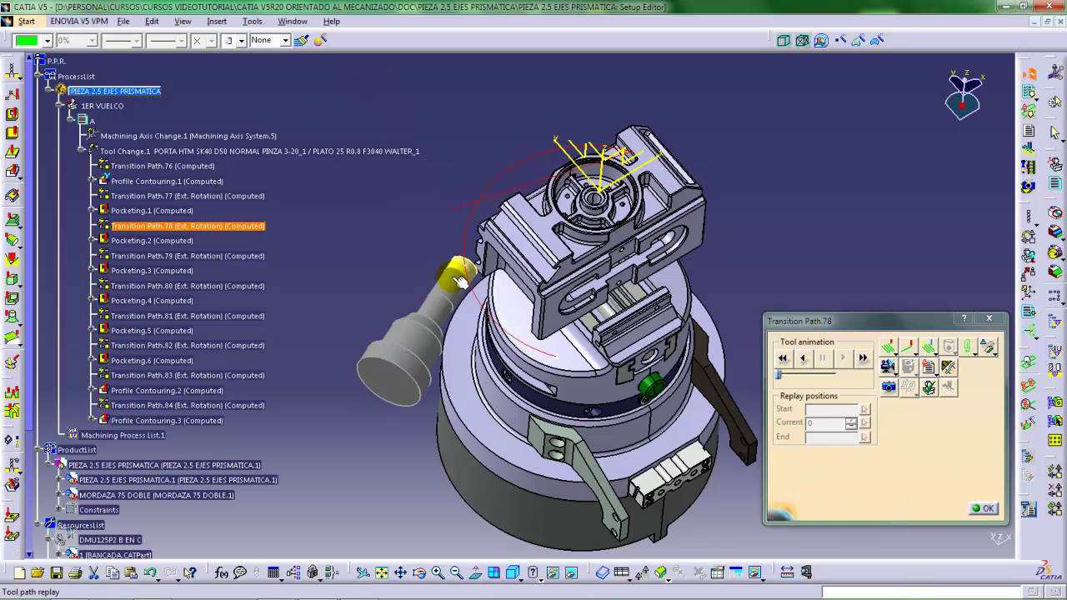
{"action": "scroll", "coordinate": [460, 282], "scroll_direction": "up", "scroll_amount": 5}
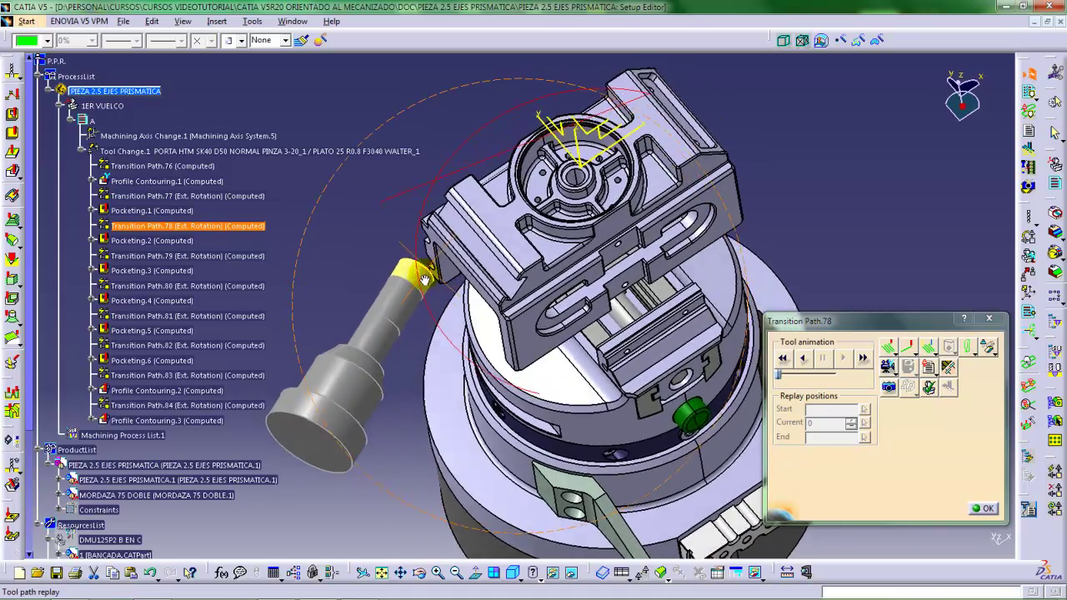
{"action": "middle_click_drag", "start_coordinate": [425, 280], "coordinate": [203, 220]}
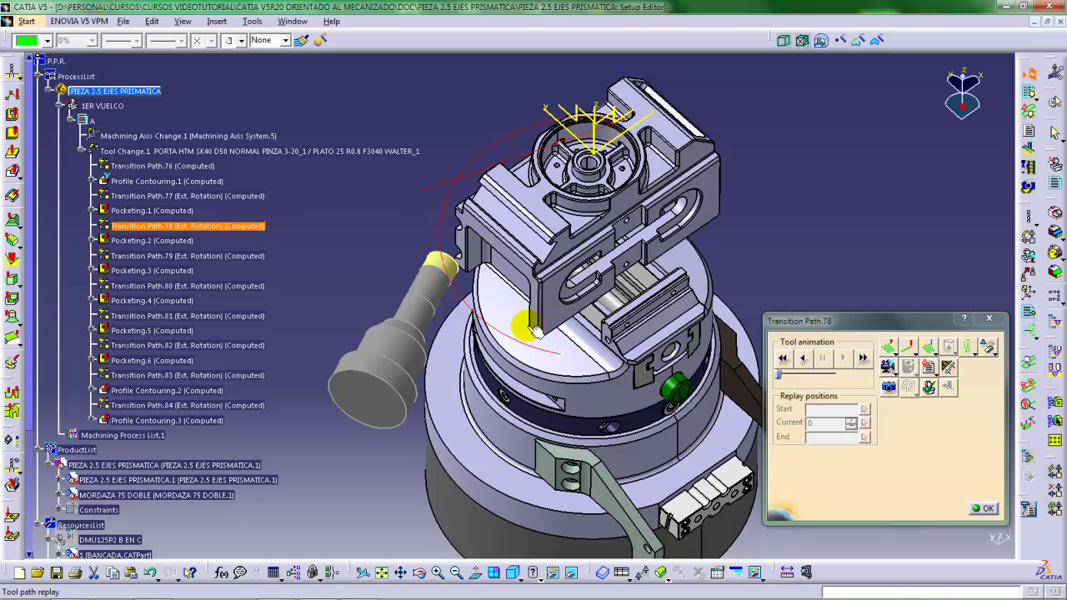
{"action": "middle_click_drag", "start_coordinate": [524, 327], "coordinate": [534, 282]}
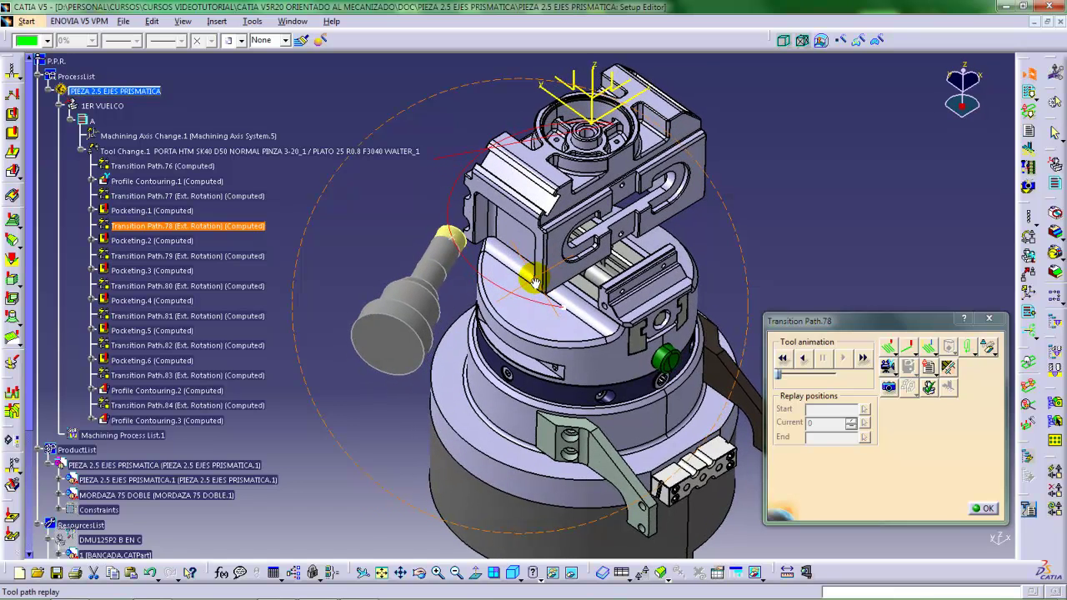
{"action": "left_click", "coordinate": [982, 510]}
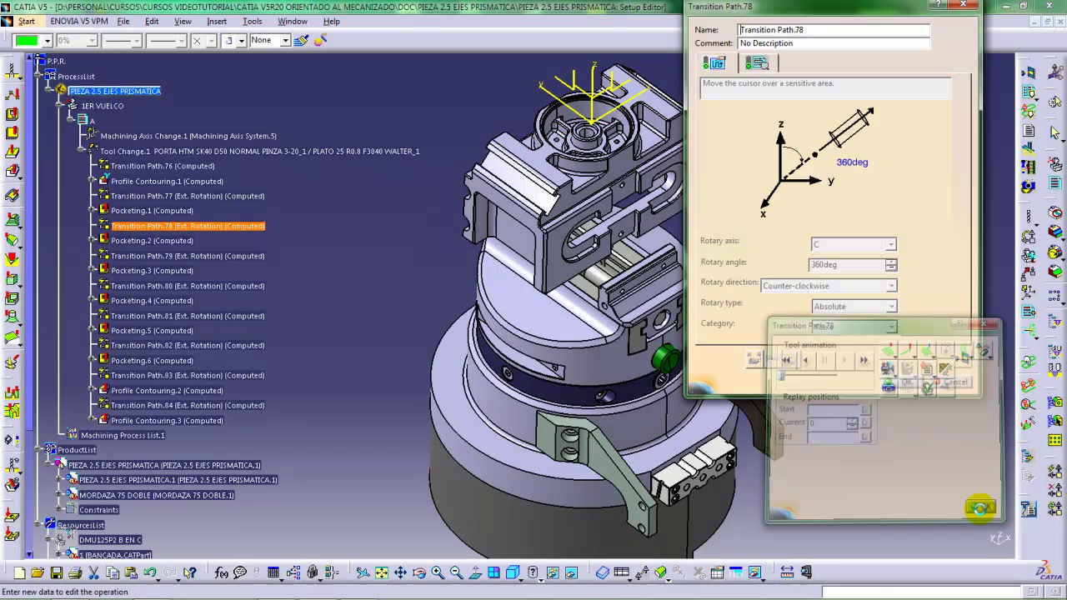
{"action": "left_click", "coordinate": [908, 382]}
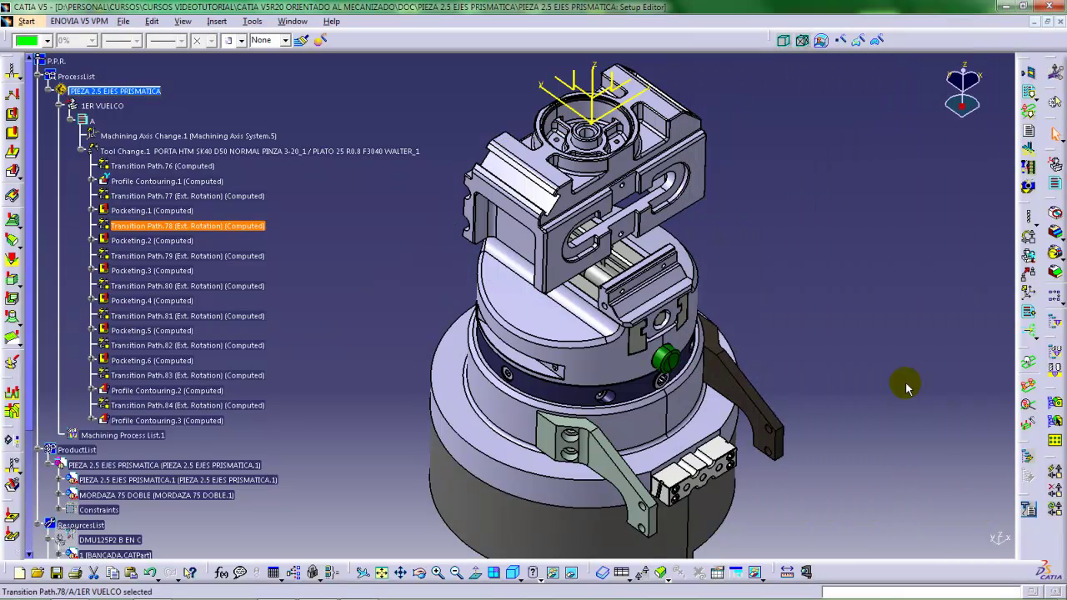
{"action": "middle_click_drag", "start_coordinate": [572, 287], "coordinate": [569, 310]}
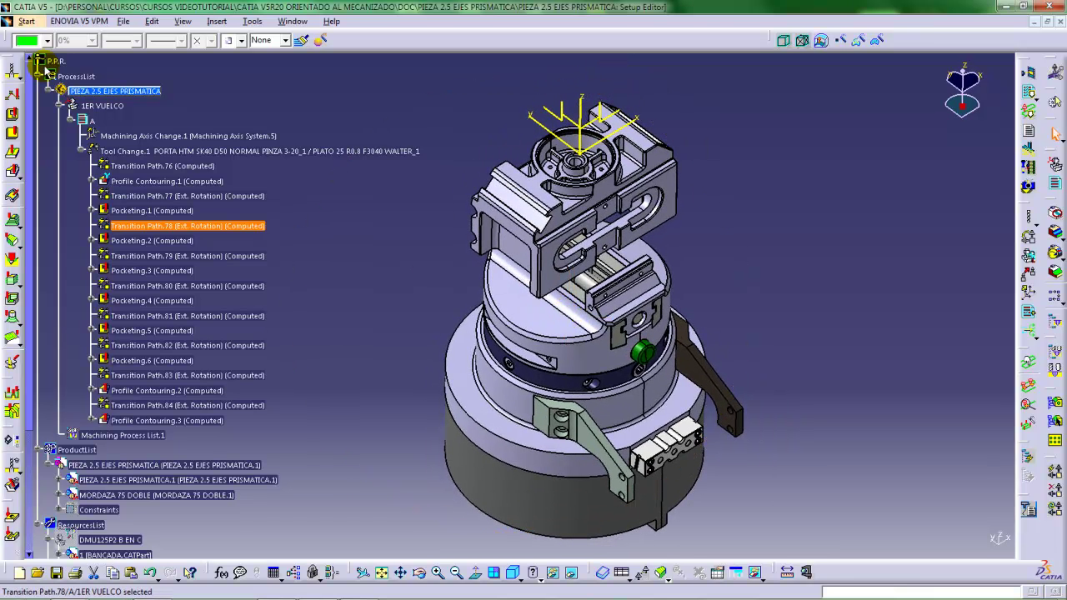
Open the 1ER VUELCO part operation for editing and examine its traverse box and transition planes around the part
{"action": "left_click", "coordinate": [108, 112]}
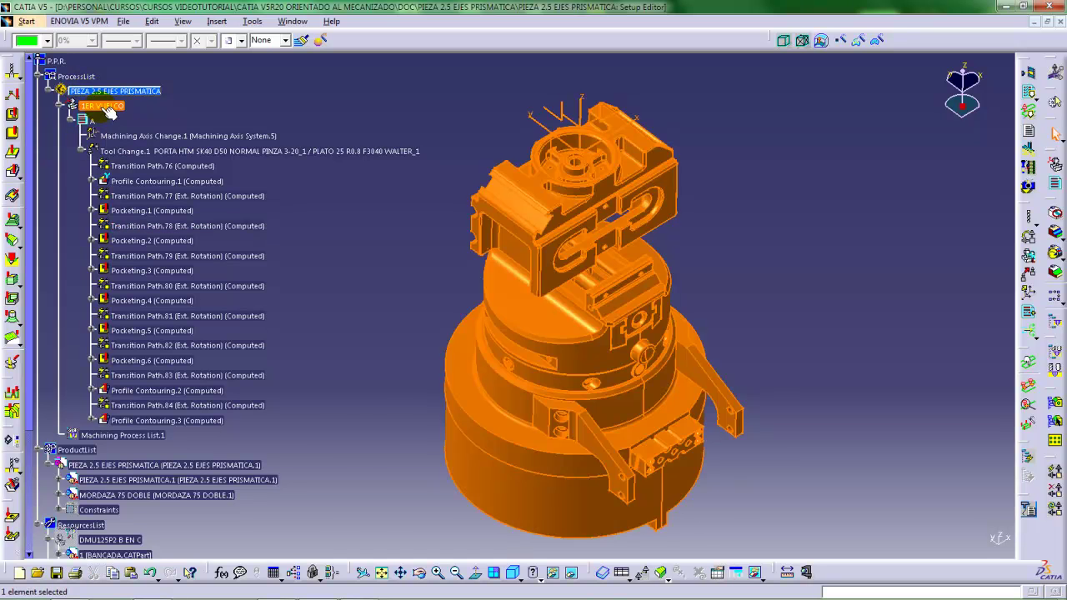
{"action": "double_click", "coordinate": [108, 113]}
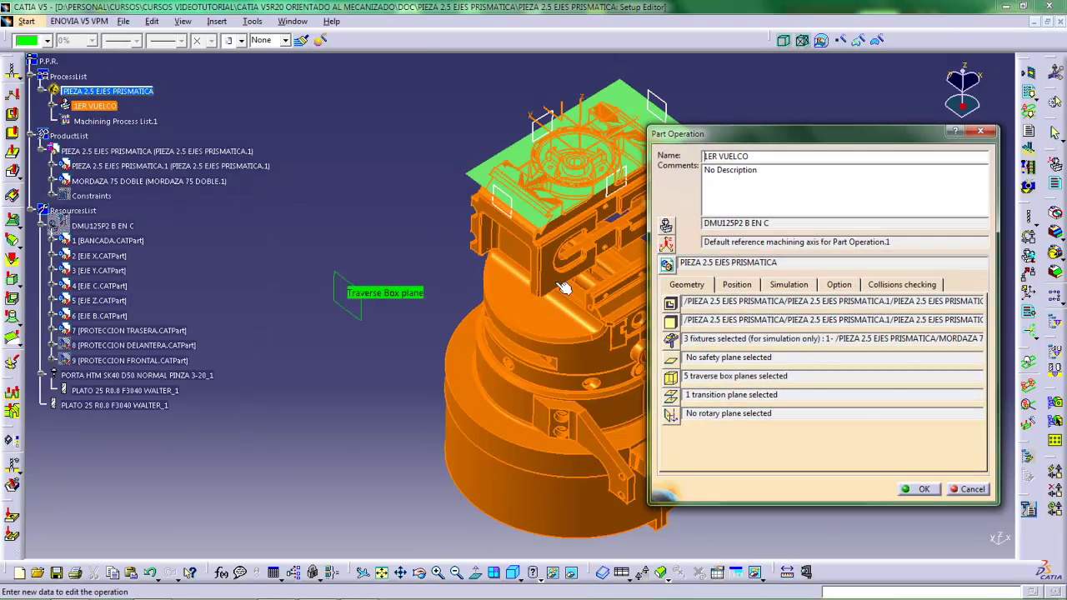
{"action": "middle_click_drag", "start_coordinate": [562, 287], "coordinate": [499, 339]}
{"action": "left_click", "coordinate": [557, 330]}
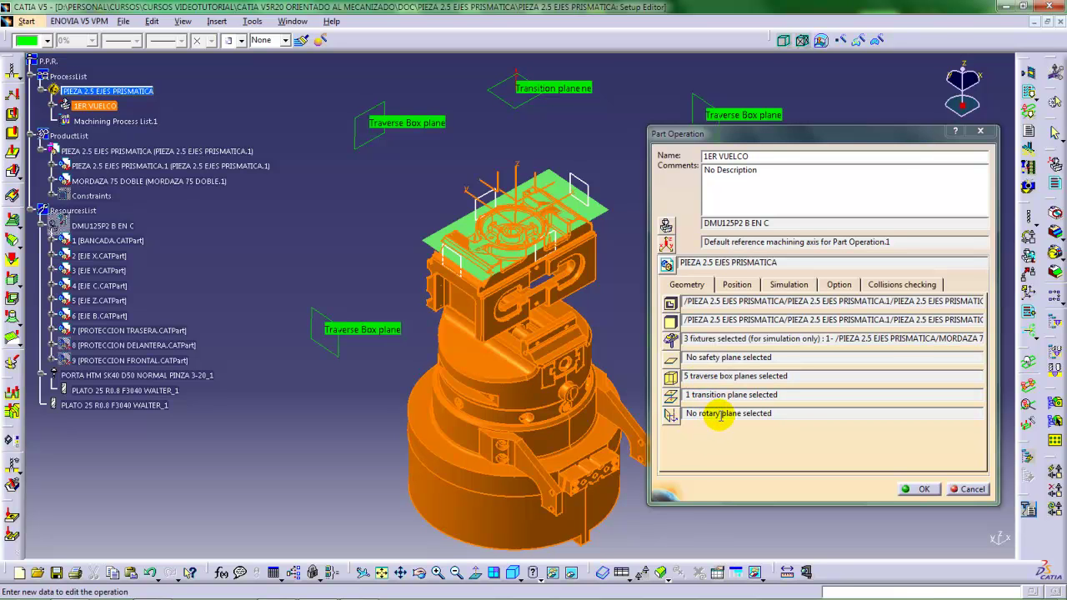
{"action": "mouse_move", "coordinate": [460, 338]}
{"action": "middle_mouse_down"}
{"action": "mouse_move", "coordinate": [480, 320]}
{"action": "mouse_move", "coordinate": [452, 314]}
{"action": "mouse_move", "coordinate": [467, 331]}
{"action": "middle_mouse_up"}
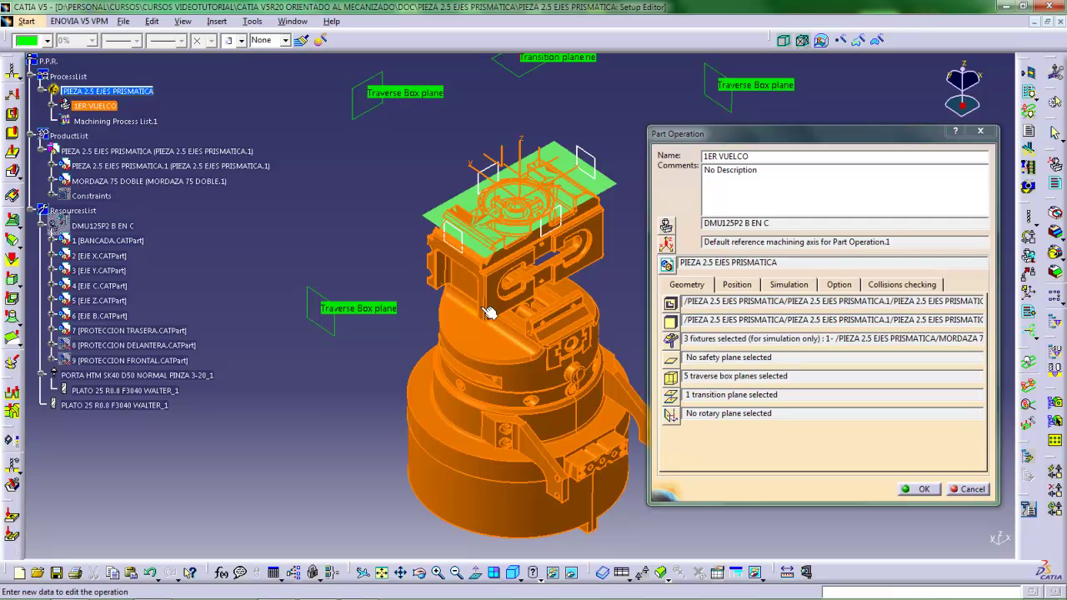
{"action": "middle_click_drag", "start_coordinate": [504, 351], "coordinate": [490, 310]}
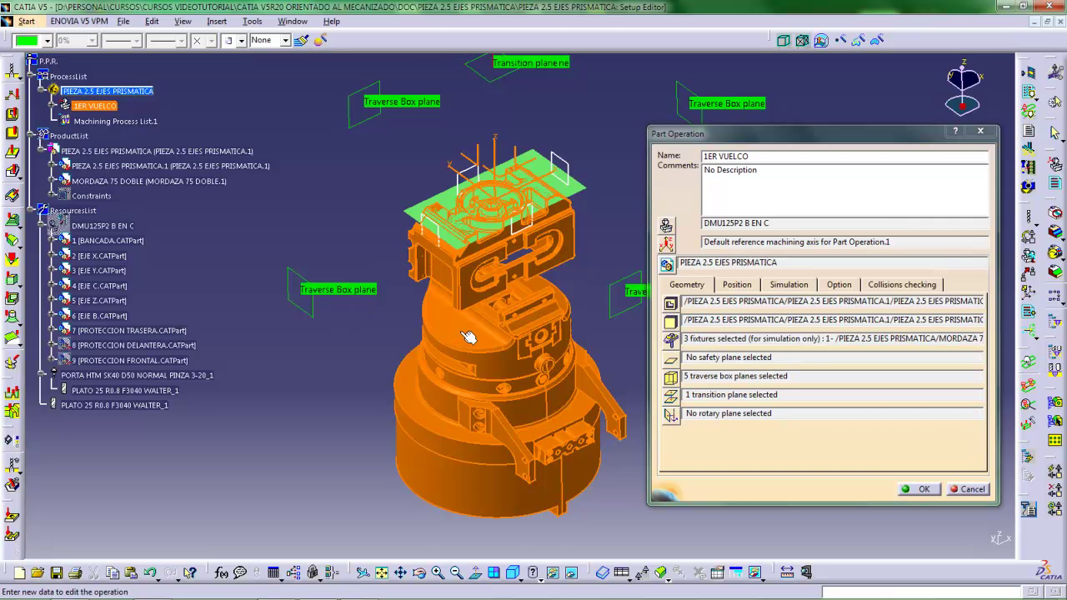
{"action": "middle_click_drag", "start_coordinate": [469, 336], "coordinate": [501, 325]}
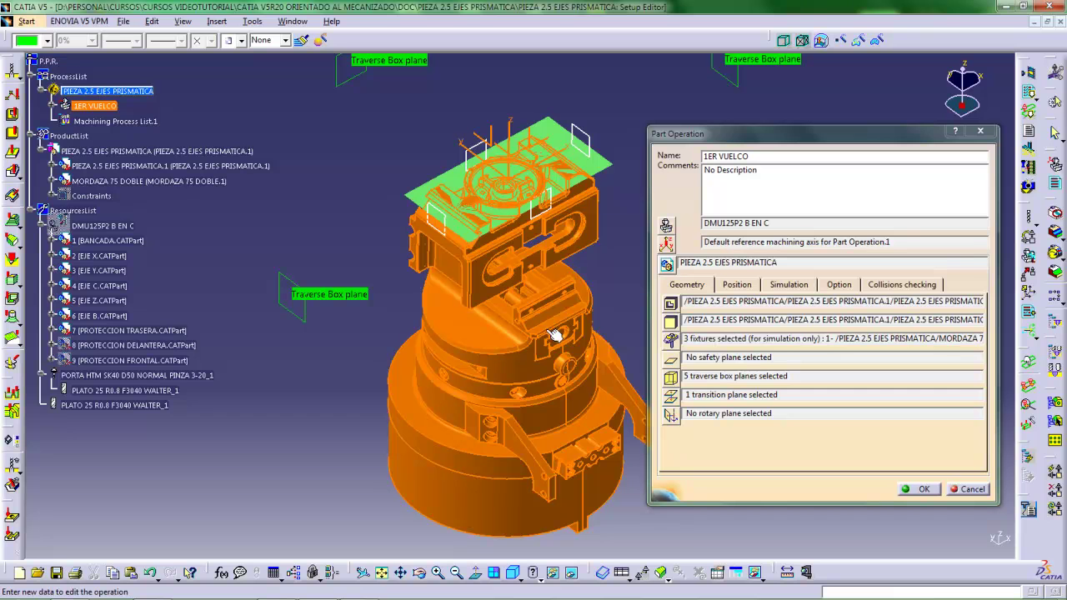
Define a rotary plane on the part's end face in the part operation and offset it away from the part
{"action": "left_click", "coordinate": [670, 414]}
{"action": "middle_click_drag", "start_coordinate": [484, 364], "coordinate": [567, 340]}
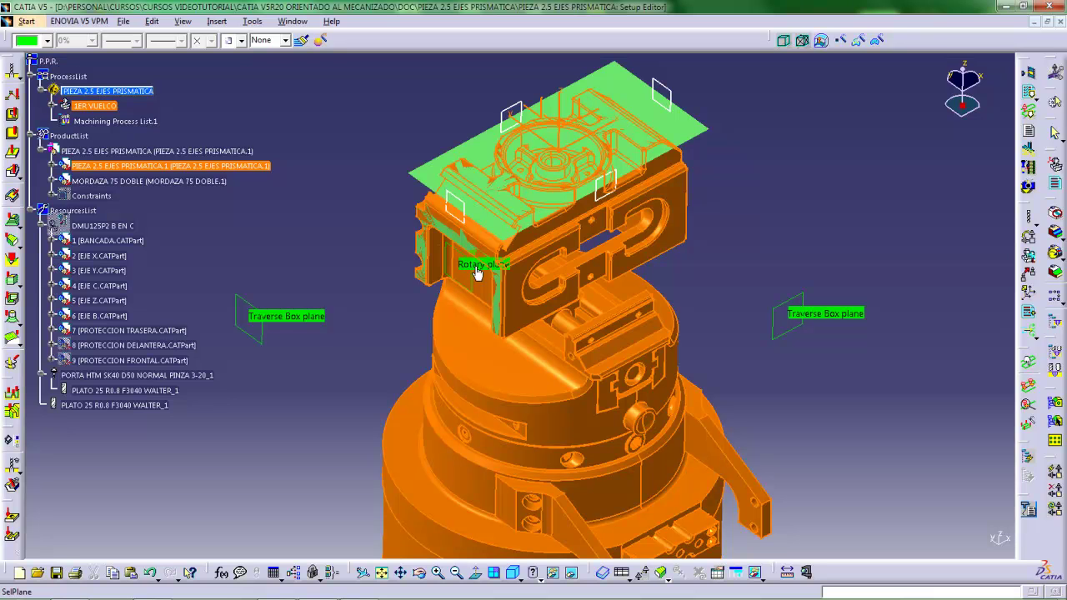
{"action": "right_click", "coordinate": [475, 270]}
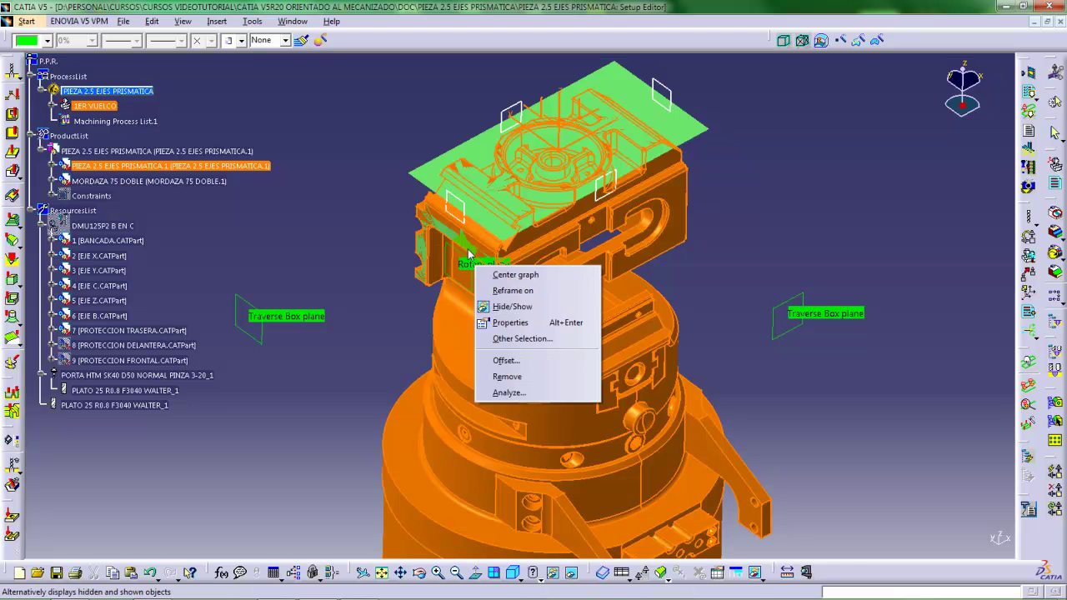
{"action": "left_click", "coordinate": [510, 362]}
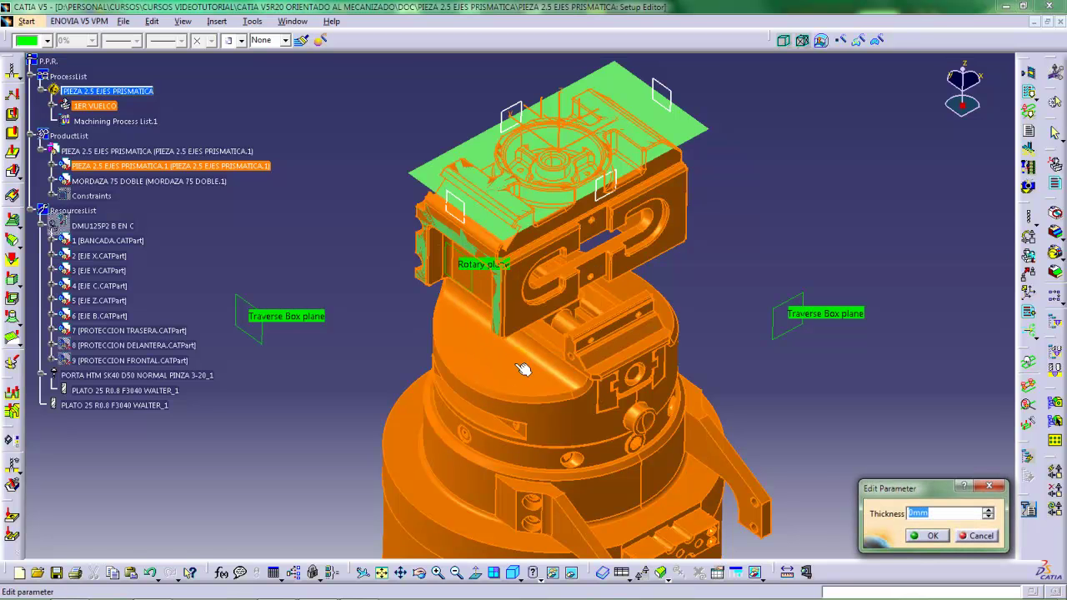
{"action": "type", "text": "5"}
{"action": "key", "text": "Return"}
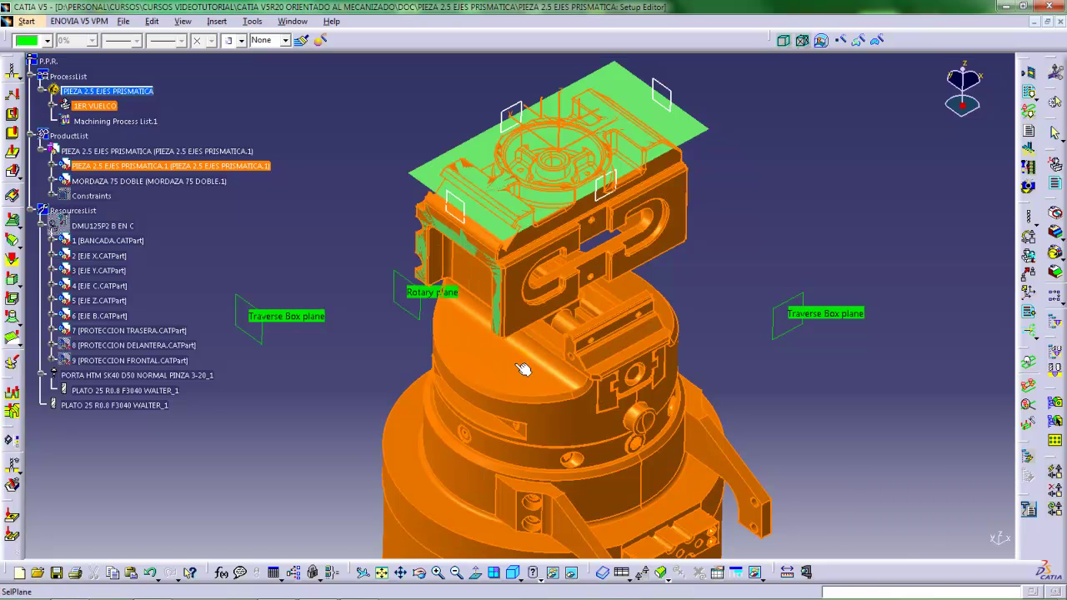
Offset the rotary plane on the part's long slotted side face by 30 mm
{"action": "middle_click_drag", "start_coordinate": [505, 339], "coordinate": [566, 322]}
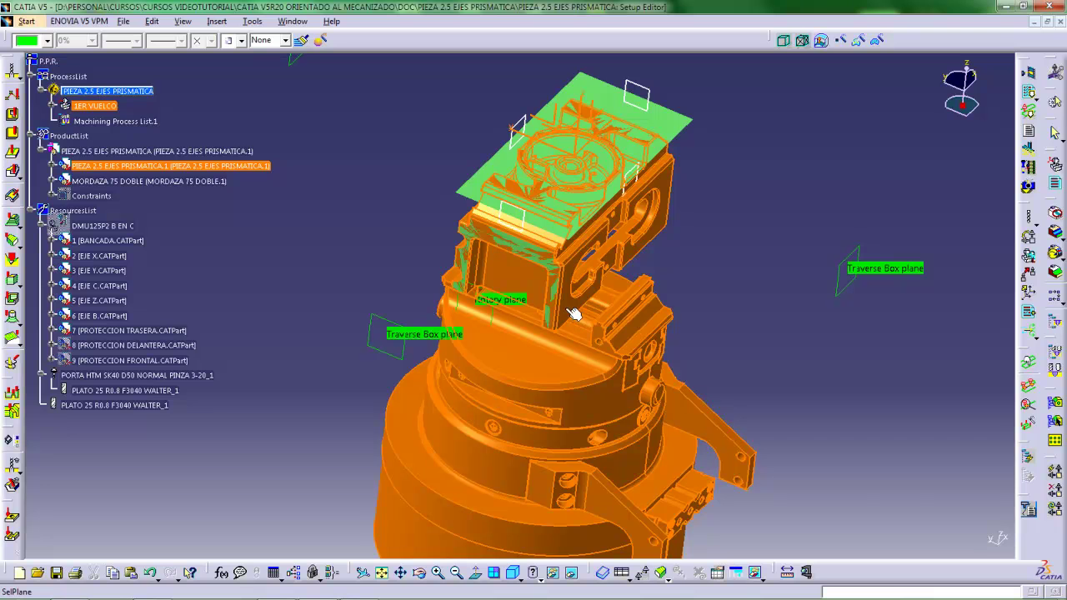
{"action": "right_click", "coordinate": [611, 278]}
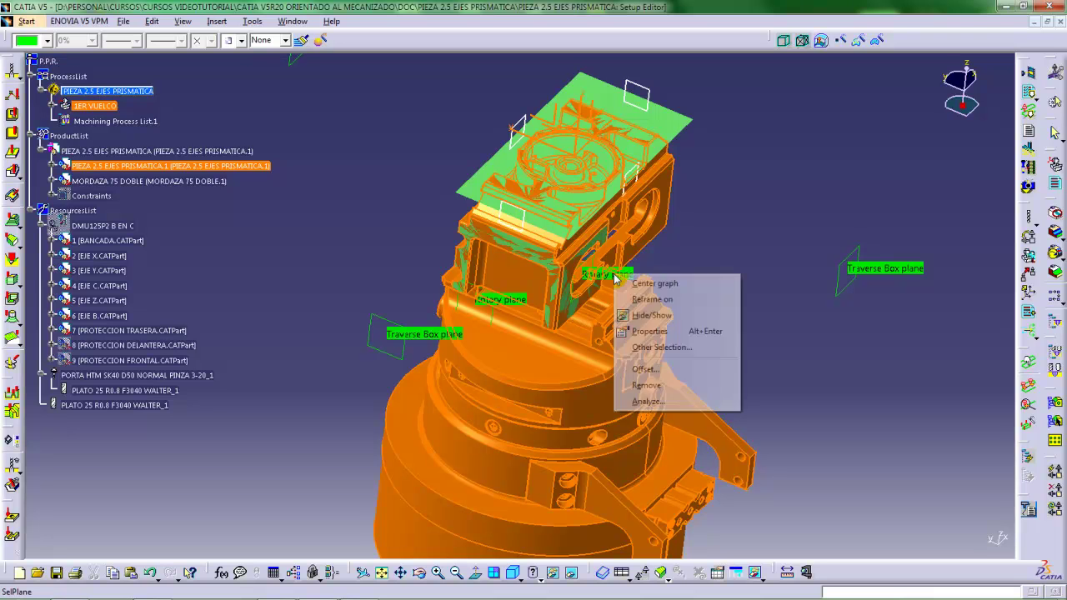
{"action": "left_click", "coordinate": [641, 367]}
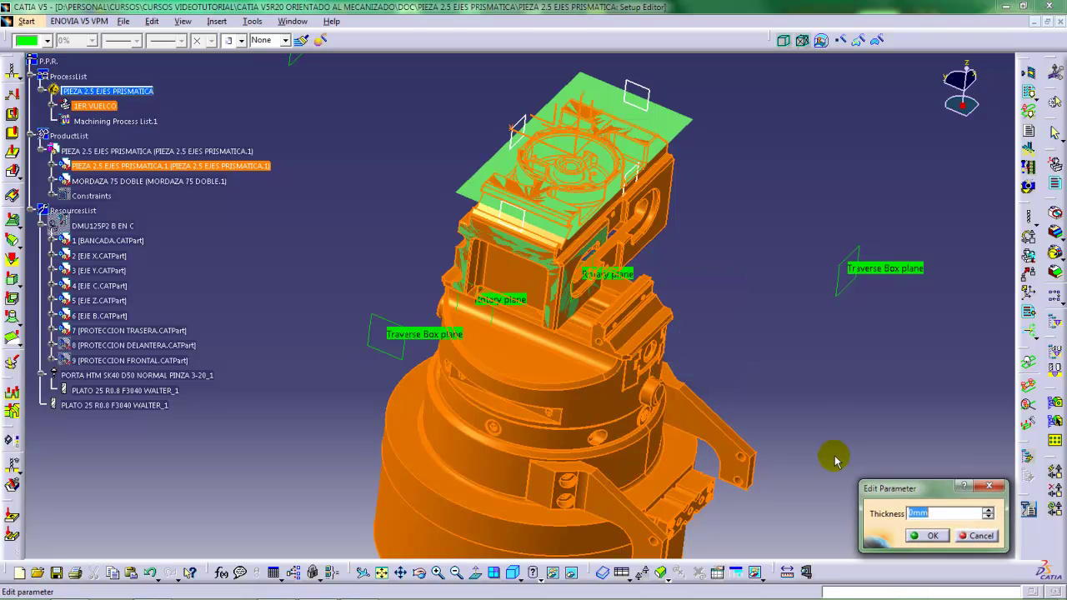
{"action": "type", "text": "30"}
{"action": "key", "text": "Return"}
Add a rotary plane on the end face of the part's cylindrical boss and offset it 50 mm
{"action": "middle_click", "coordinate": [664, 406]}
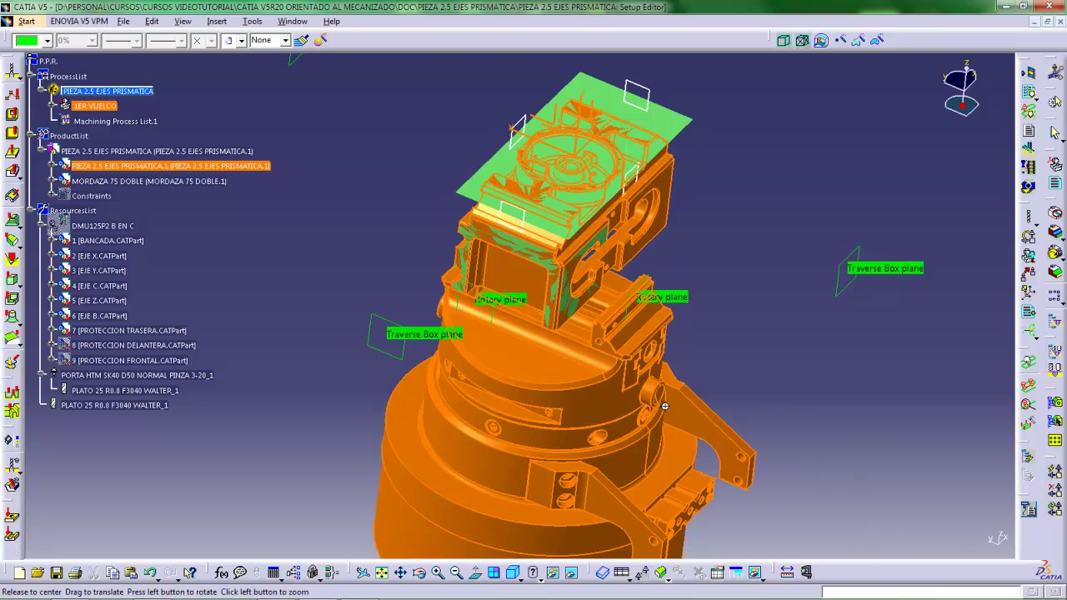
{"action": "middle_click_drag", "start_coordinate": [664, 406], "coordinate": [505, 340]}
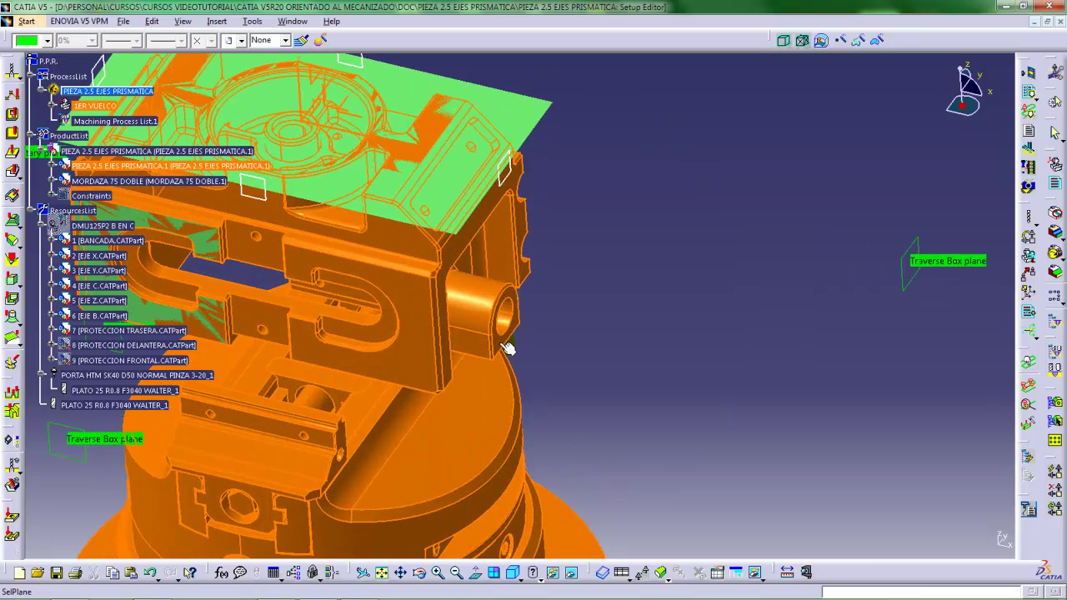
{"action": "left_click", "coordinate": [501, 350]}
{"action": "right_click", "coordinate": [523, 329]}
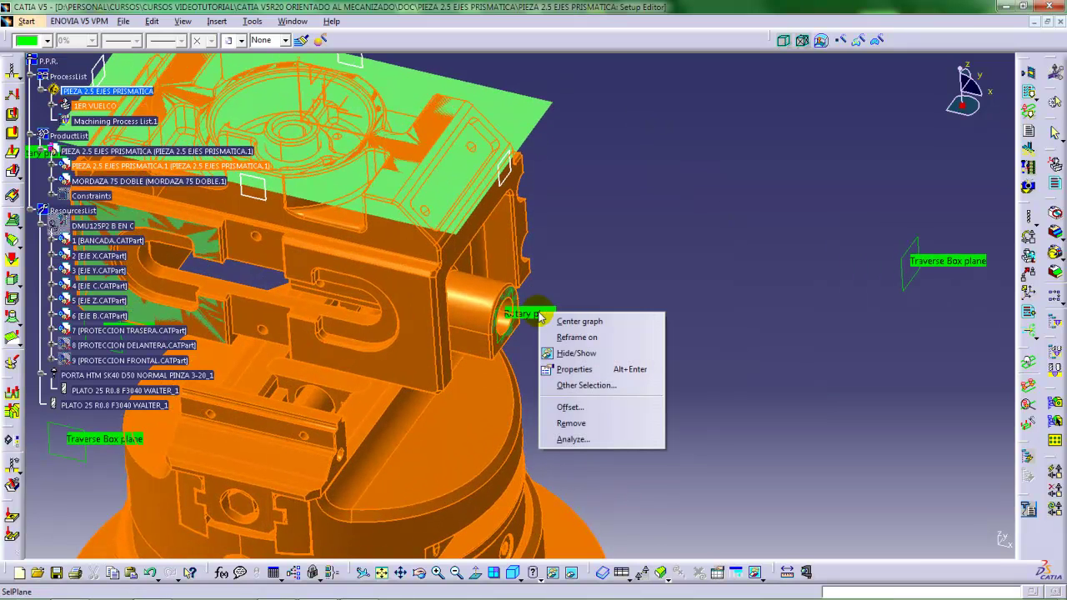
{"action": "left_click", "coordinate": [587, 408]}
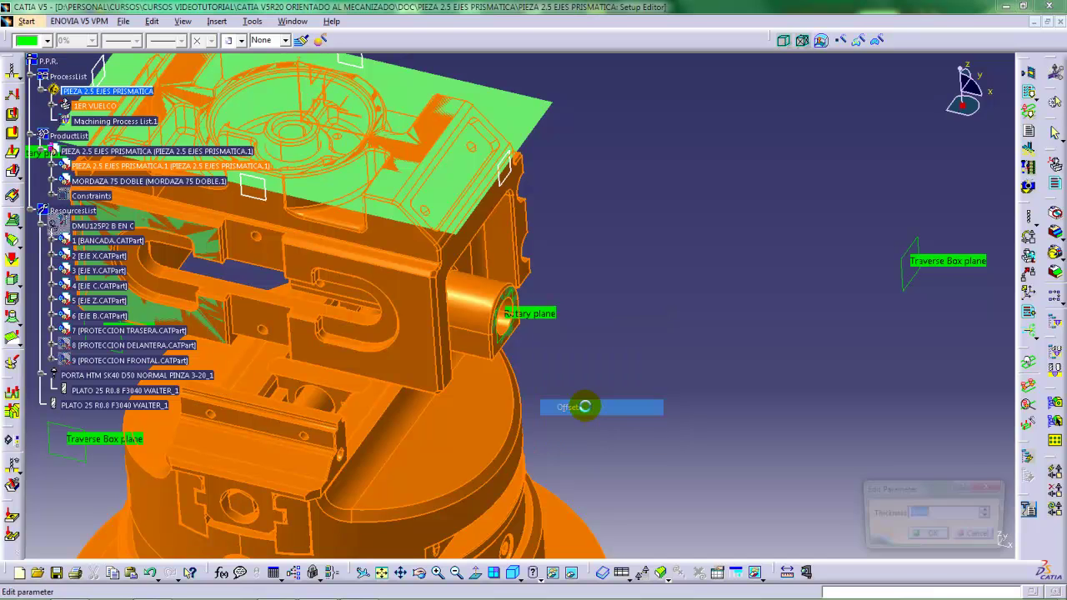
{"action": "type", "text": "50"}
{"action": "key", "text": "Return"}
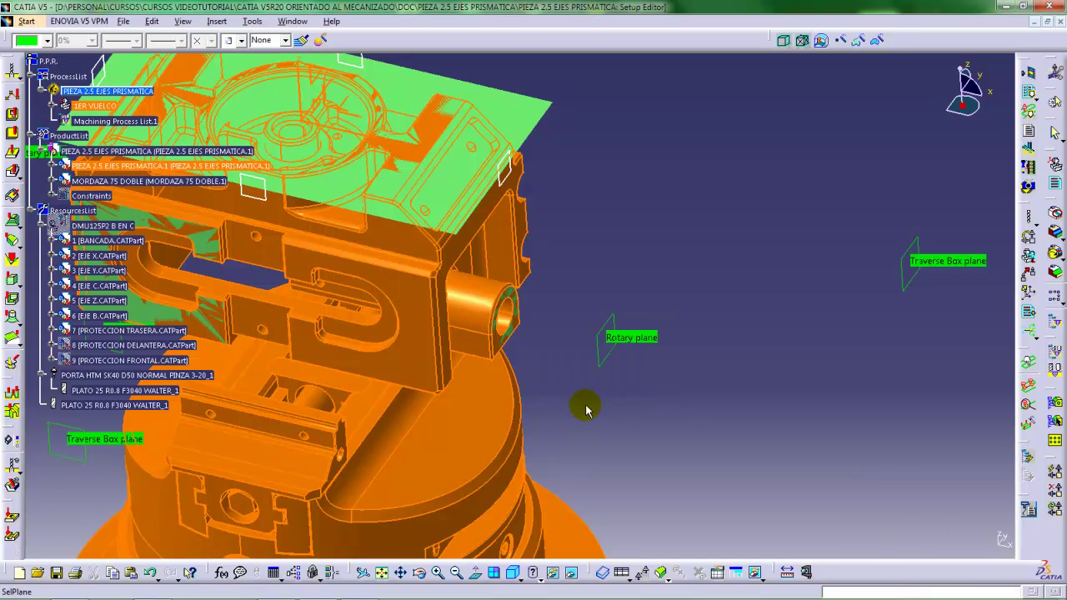
Offset the rotary plane on the part's opposite long side face outward
{"action": "middle_click_drag", "start_coordinate": [544, 287], "coordinate": [280, 359]}
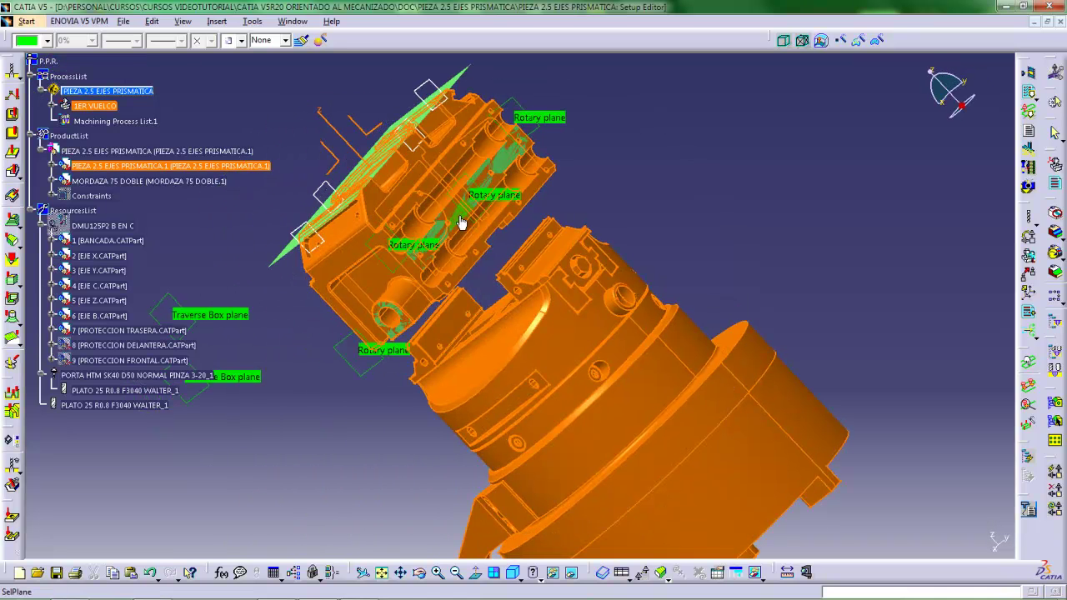
{"action": "right_click", "coordinate": [506, 202]}
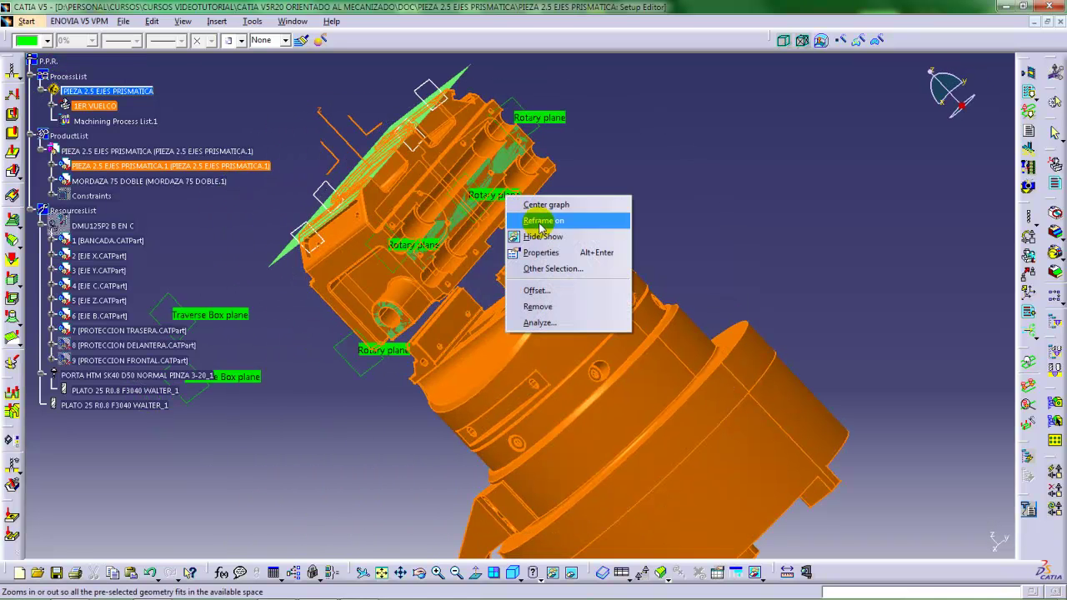
{"action": "left_click", "coordinate": [558, 294]}
{"action": "key", "text": "Return"}
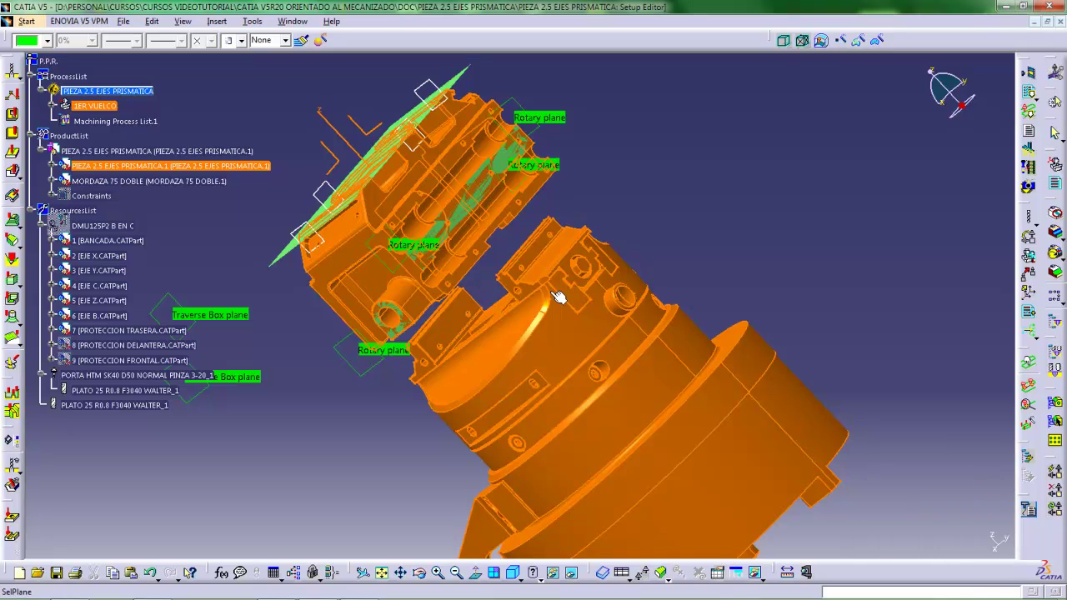
Offset the rotary plane on the top of the part by 10 mm
{"action": "middle_click_drag", "start_coordinate": [416, 299], "coordinate": [547, 231]}
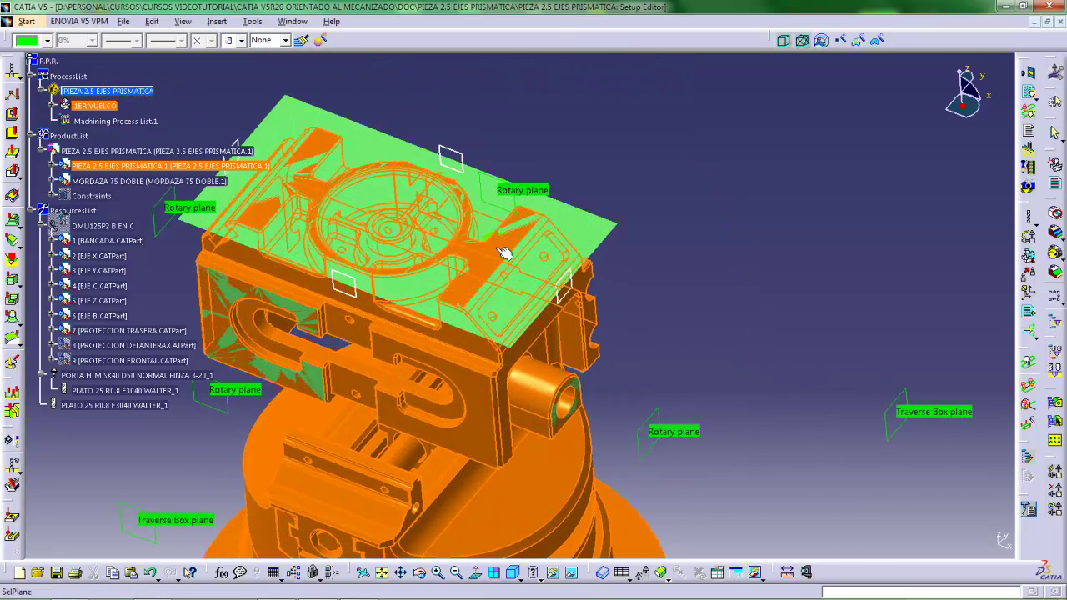
{"action": "right_click", "coordinate": [431, 218]}
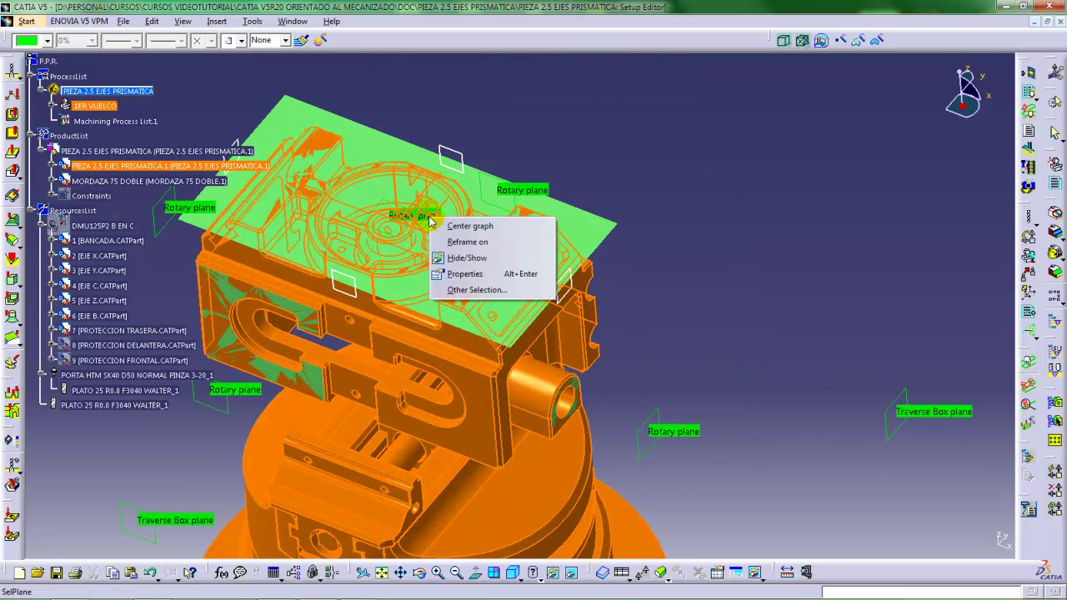
{"action": "right_click", "coordinate": [415, 219]}
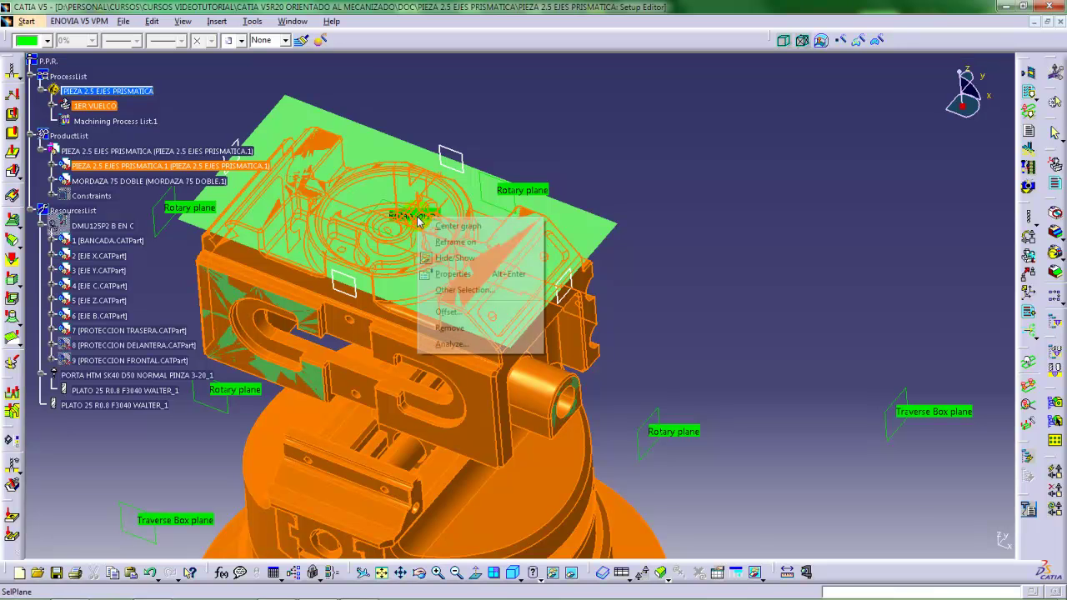
{"action": "left_click", "coordinate": [448, 311]}
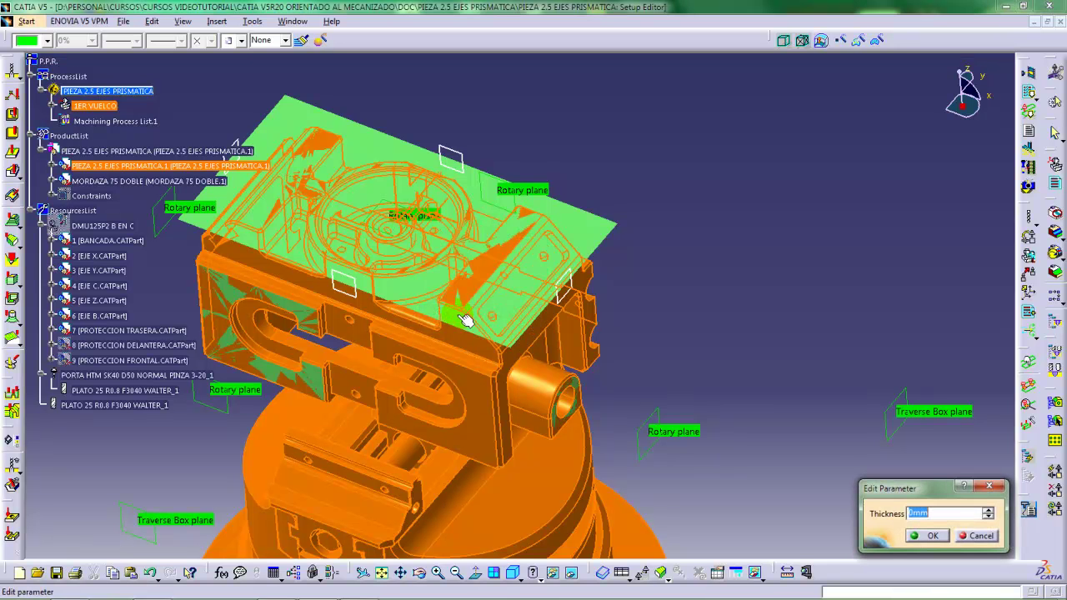
{"action": "type", "text": "10"}
{"action": "key", "text": "Return"}
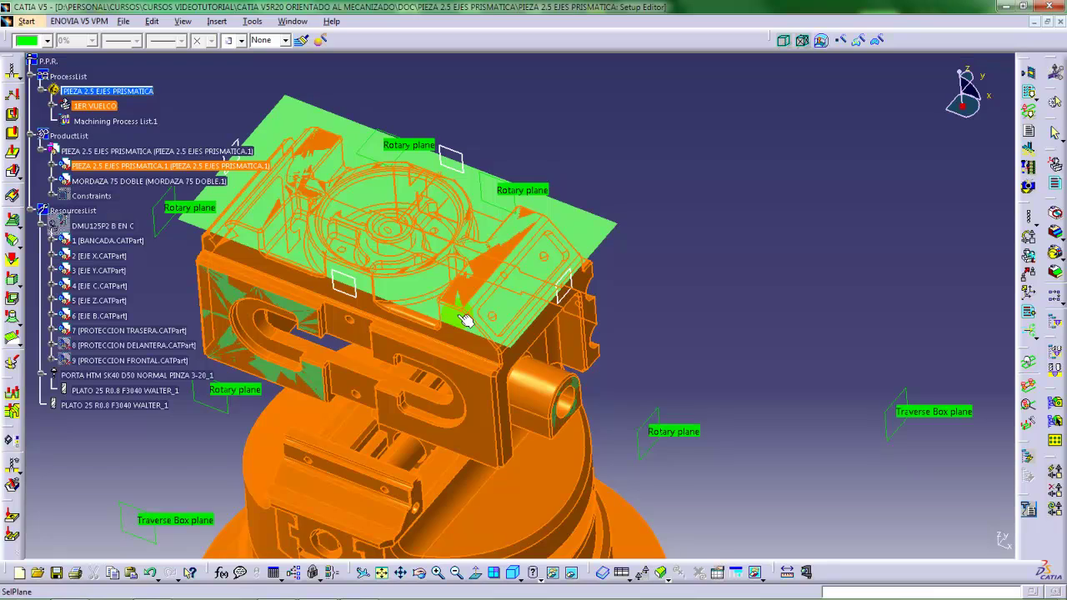
Finish the rotary plane selection and confirm the 1ER VUELCO part operation
{"action": "middle_click_drag", "start_coordinate": [394, 331], "coordinate": [695, 327]}
{"action": "middle_click_drag", "start_coordinate": [498, 415], "coordinate": [614, 457]}
{"action": "middle_click_drag", "start_coordinate": [527, 380], "coordinate": [510, 370]}
{"action": "middle_click_drag", "start_coordinate": [534, 379], "coordinate": [540, 369]}
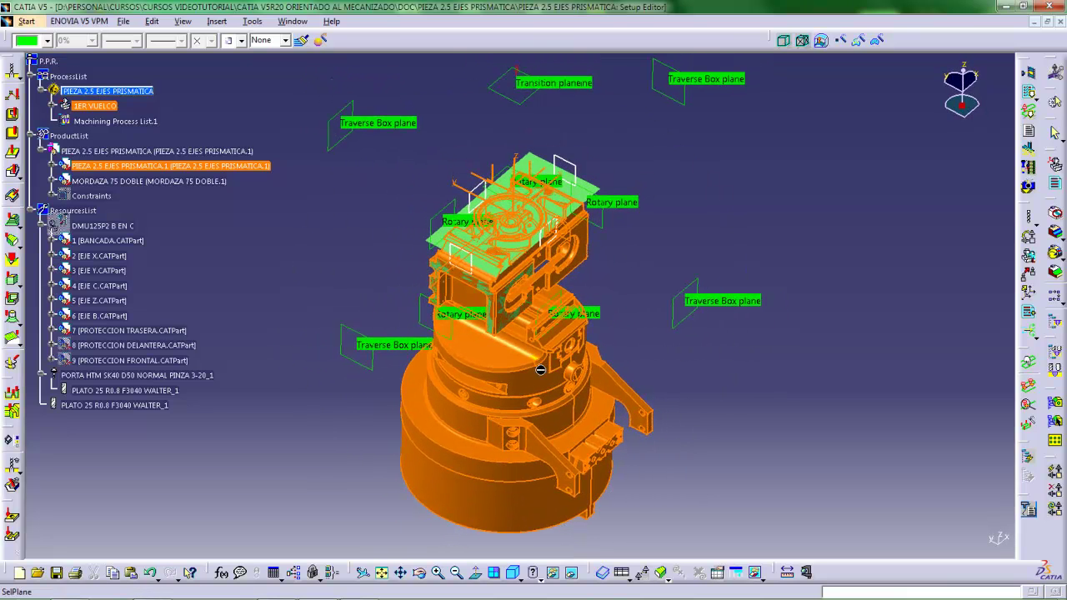
{"action": "double_click", "coordinate": [331, 198]}
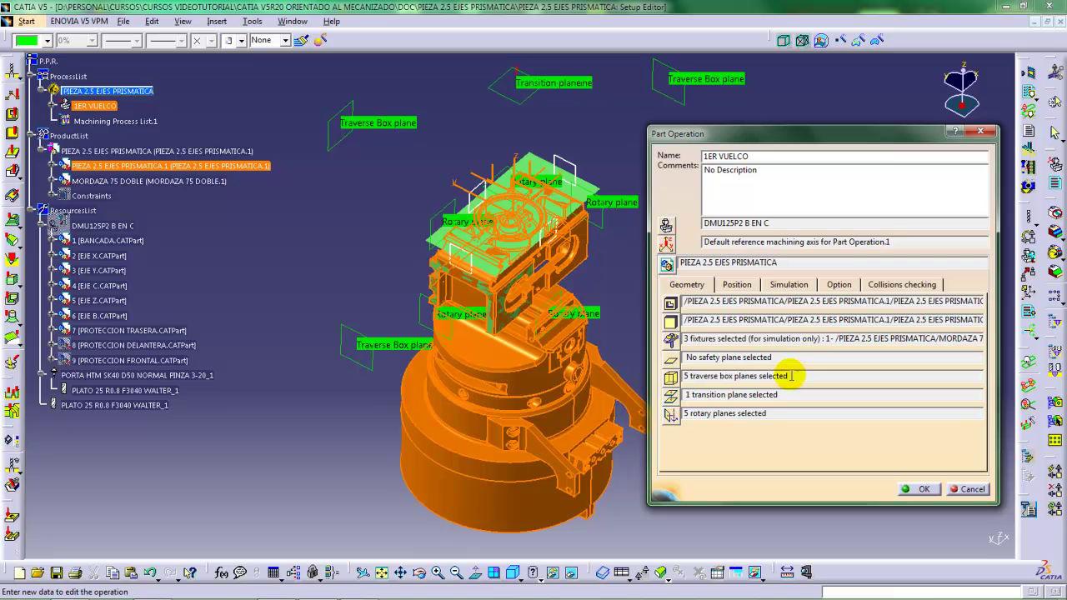
{"action": "left_click", "coordinate": [917, 489]}
Regenerate the transition paths for program A of 1ER VUELCO, keeping the current transition path options
{"action": "middle_click_drag", "start_coordinate": [557, 433], "coordinate": [553, 420]}
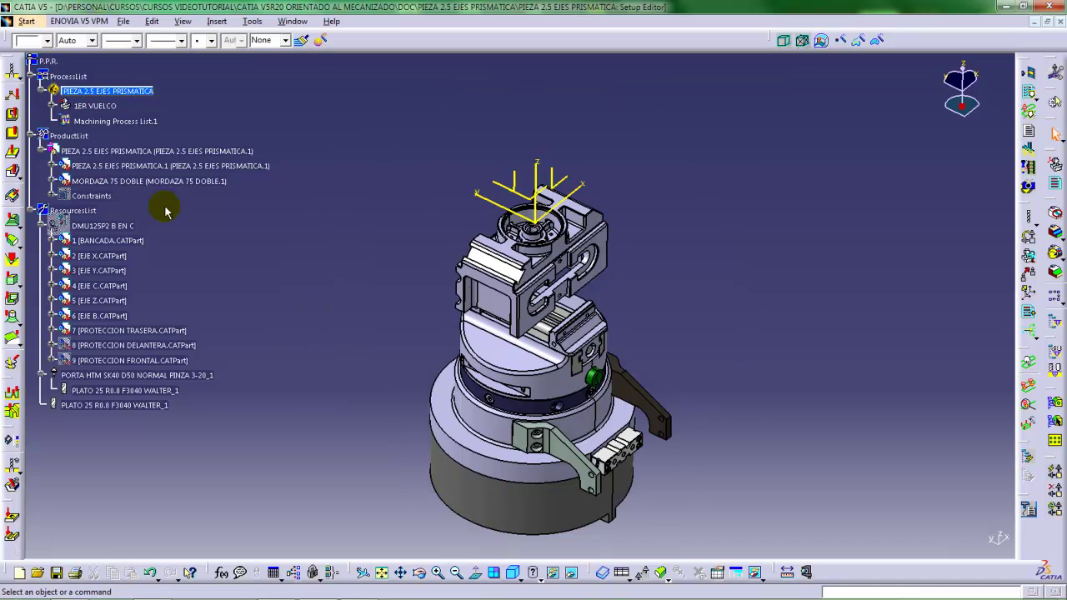
{"action": "left_click", "coordinate": [50, 105]}
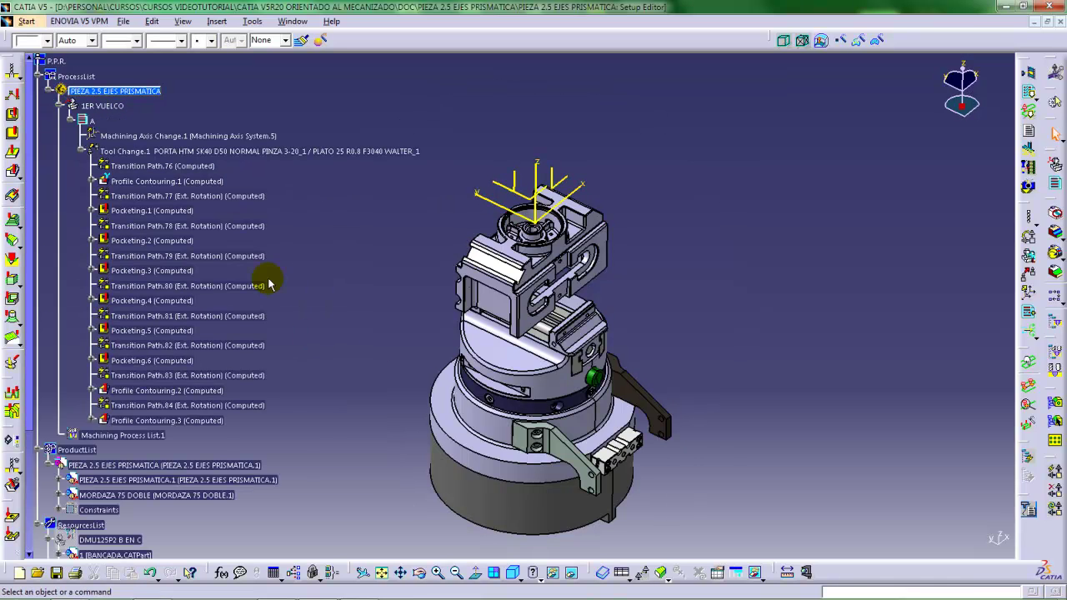
{"action": "middle_click_drag", "start_coordinate": [381, 347], "coordinate": [415, 325]}
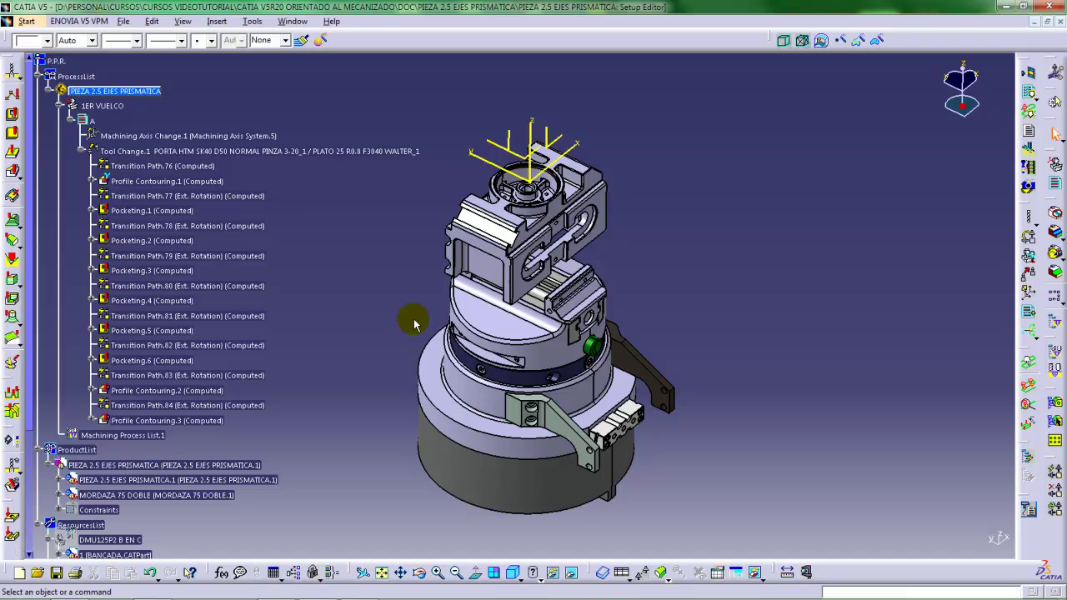
{"action": "left_click", "coordinate": [94, 119]}
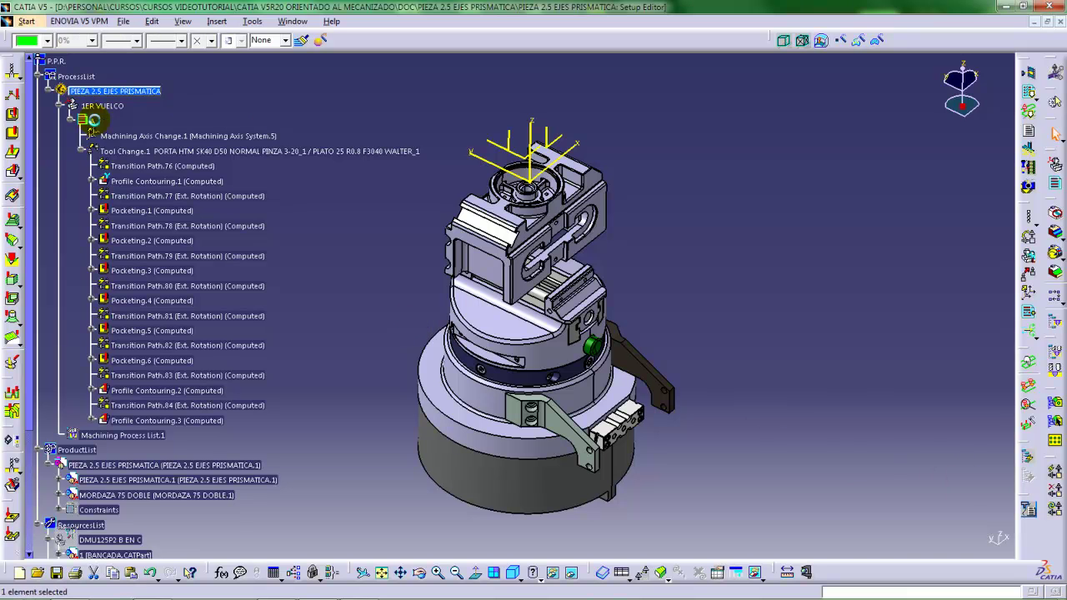
{"action": "left_click", "coordinate": [1054, 469]}
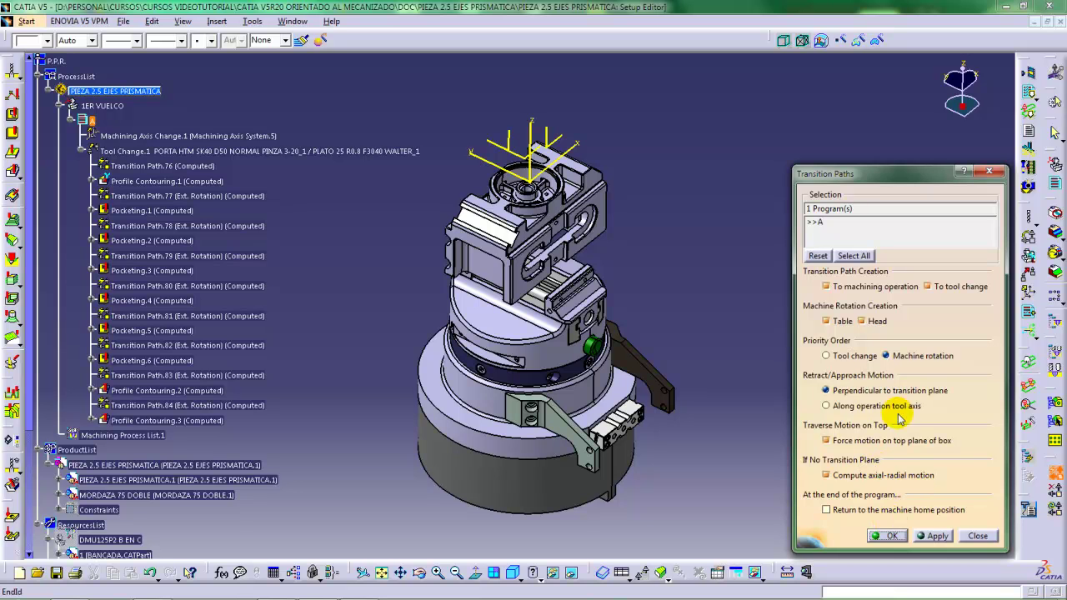
{"action": "left_click", "coordinate": [891, 536]}
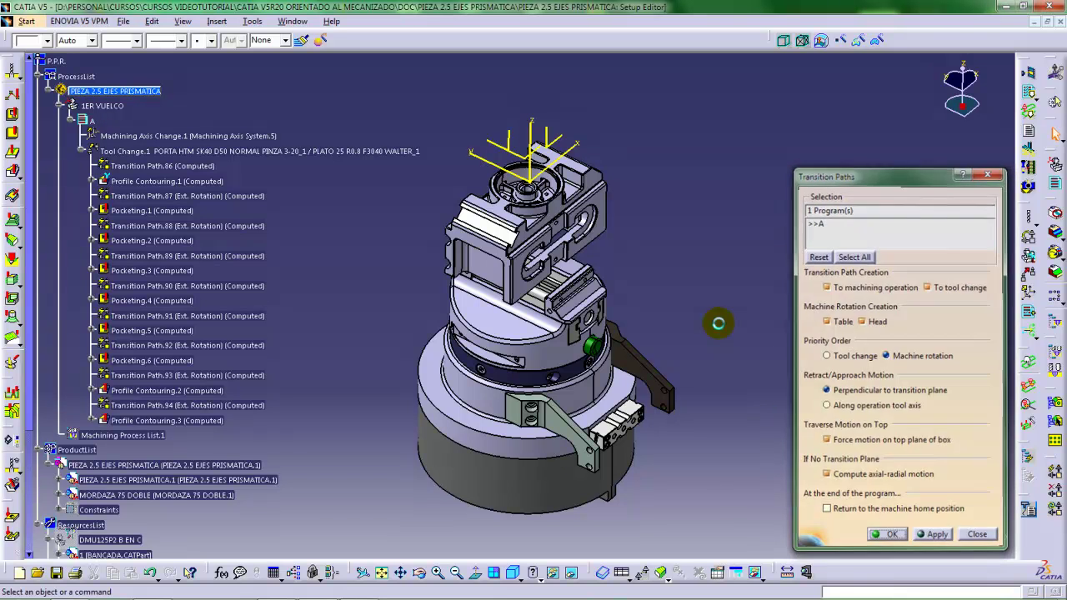
Open Transition Path.88, before Pocketing.2, and replay its tool path
{"action": "double_click", "coordinate": [138, 226]}
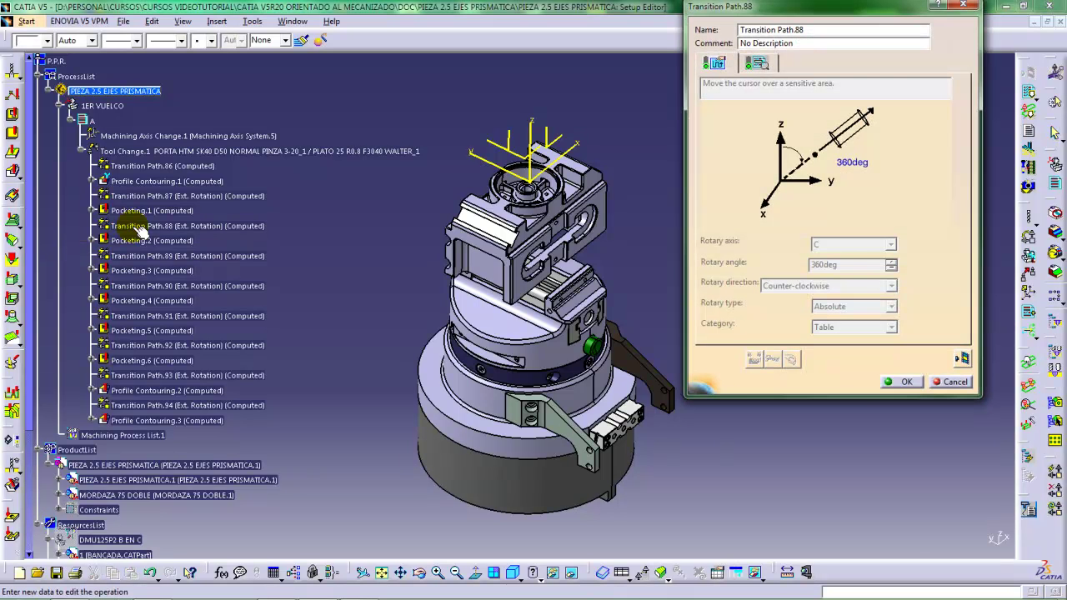
{"action": "left_click", "coordinate": [962, 358]}
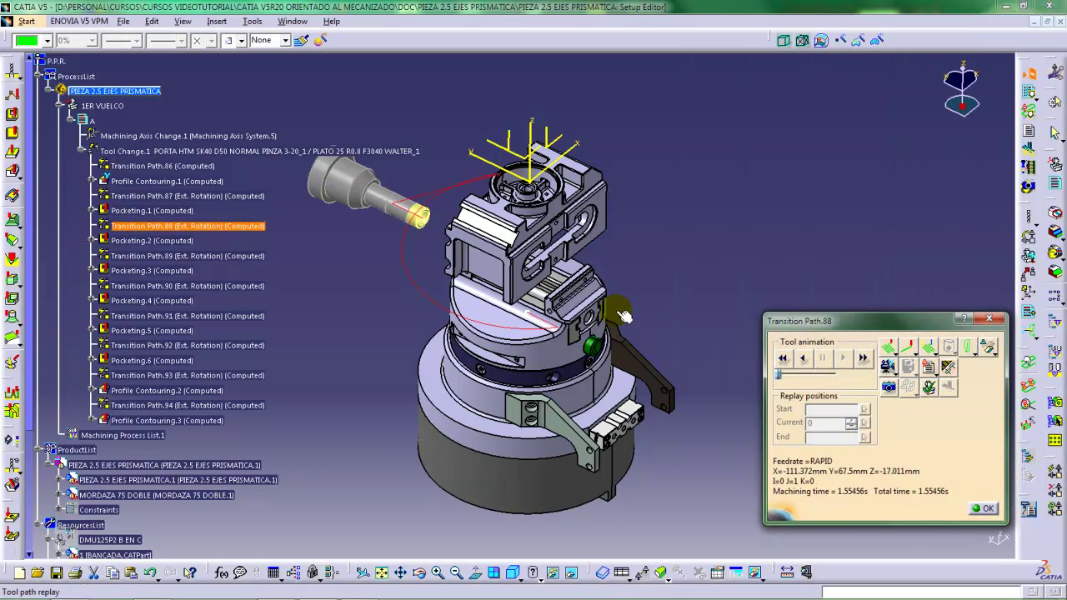
{"action": "mouse_move", "coordinate": [618, 310]}
{"action": "middle_mouse_down"}
{"action": "mouse_move", "coordinate": [648, 302]}
{"action": "mouse_move", "coordinate": [619, 325]}
{"action": "mouse_move", "coordinate": [634, 325]}
{"action": "middle_mouse_up"}
{"action": "left_click", "coordinate": [552, 344]}
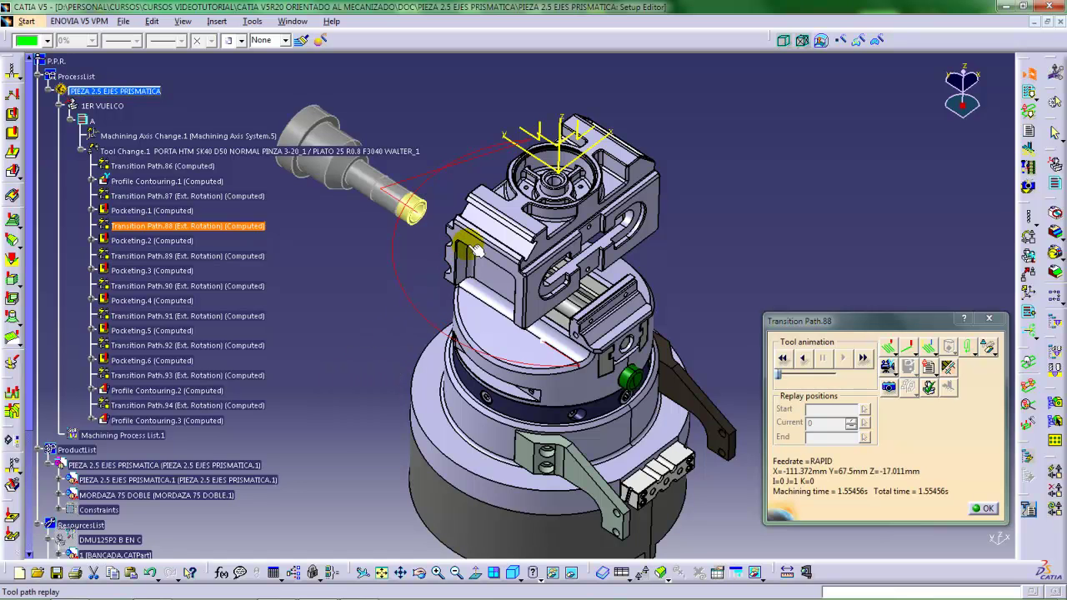
Examine the tool at several points along Transition Path.88 around the part, and close the replay and the operation
{"action": "middle_click_drag", "start_coordinate": [388, 245], "coordinate": [471, 307]}
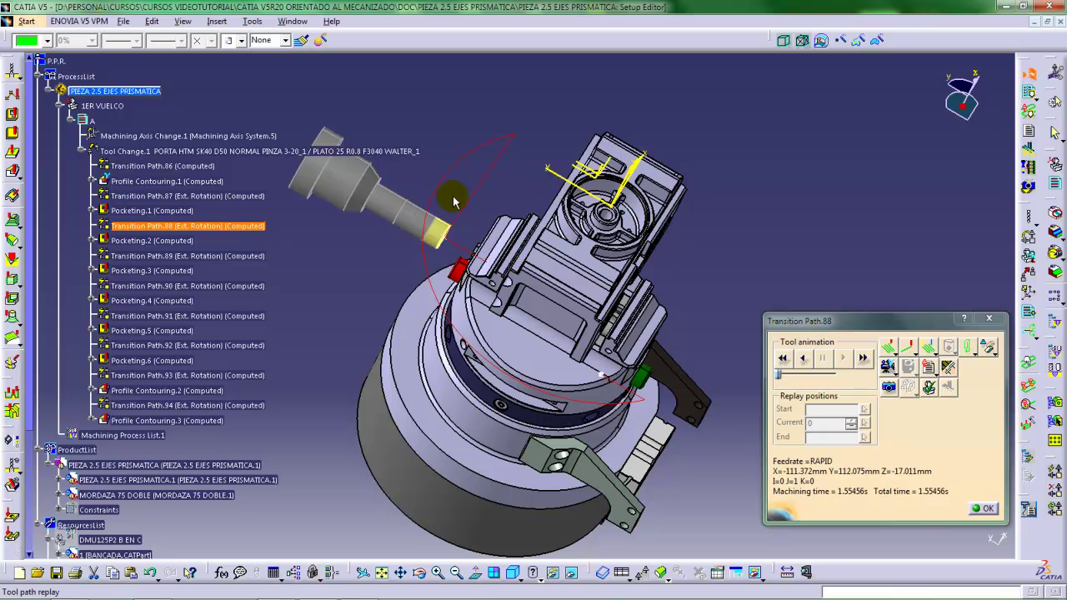
{"action": "middle_click_drag", "start_coordinate": [571, 355], "coordinate": [540, 335]}
{"action": "left_click_drag", "start_coordinate": [560, 342], "coordinate": [586, 358]}
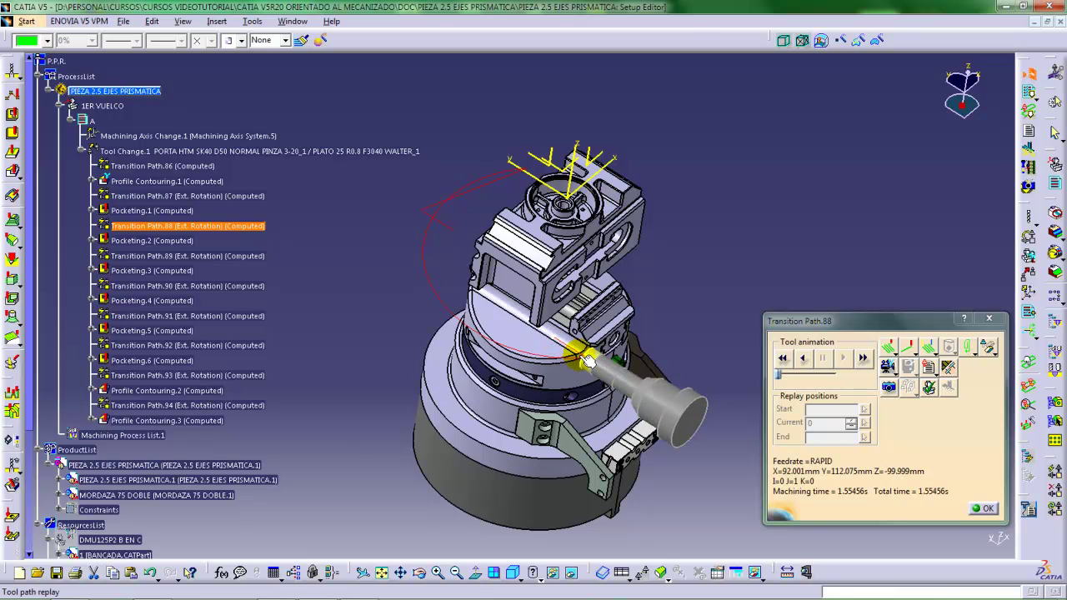
{"action": "middle_click_drag", "start_coordinate": [588, 360], "coordinate": [540, 341]}
{"action": "left_click_drag", "start_coordinate": [540, 342], "coordinate": [417, 234]}
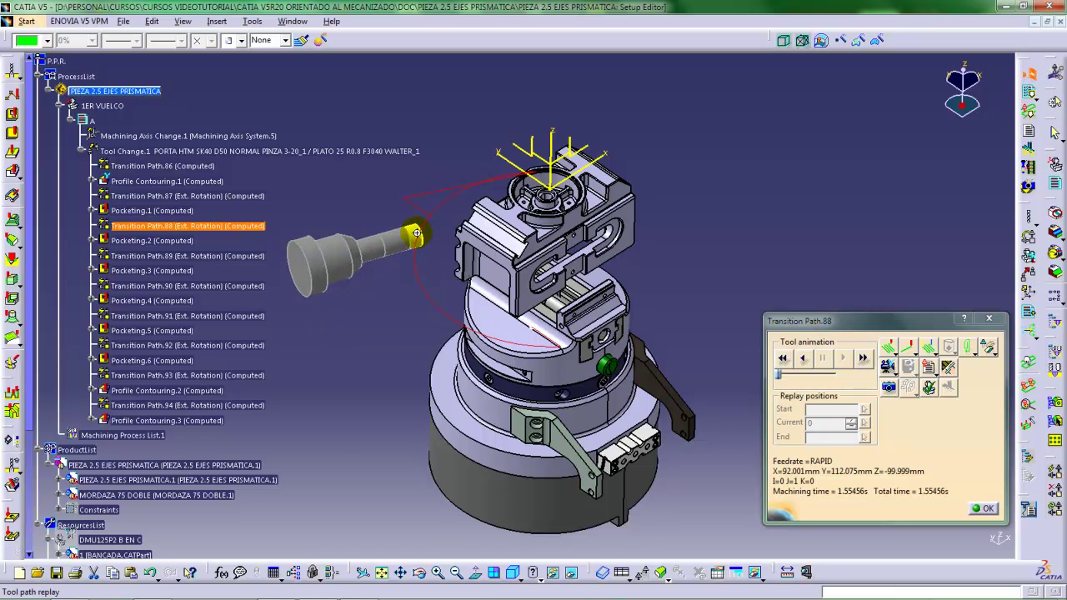
{"action": "middle_click_drag", "start_coordinate": [416, 233], "coordinate": [467, 323]}
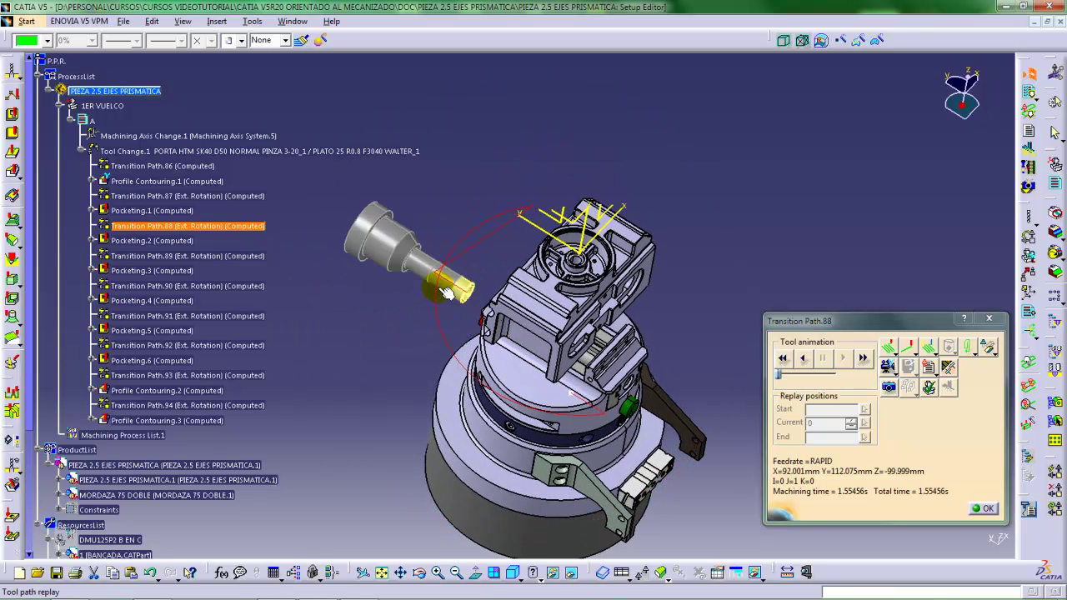
{"action": "mouse_move", "coordinate": [447, 292]}
{"action": "left_mouse_down"}
{"action": "mouse_move", "coordinate": [458, 241]}
{"action": "mouse_move", "coordinate": [491, 212]}
{"action": "mouse_move", "coordinate": [540, 211]}
{"action": "mouse_move", "coordinate": [472, 233]}
{"action": "mouse_move", "coordinate": [439, 275]}
{"action": "left_mouse_up"}
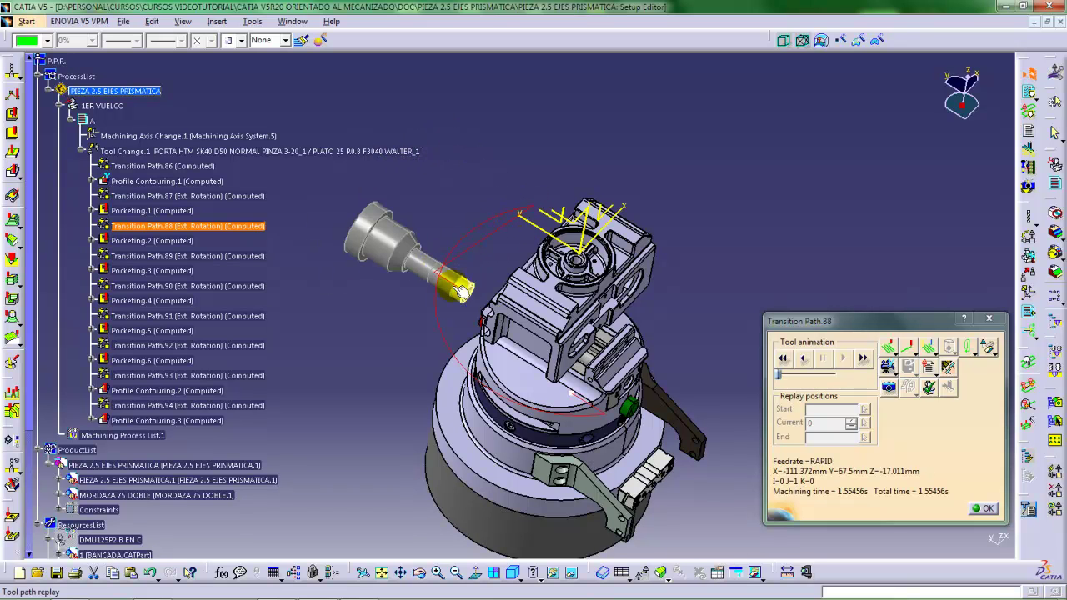
{"action": "middle_click_drag", "start_coordinate": [529, 330], "coordinate": [497, 284]}
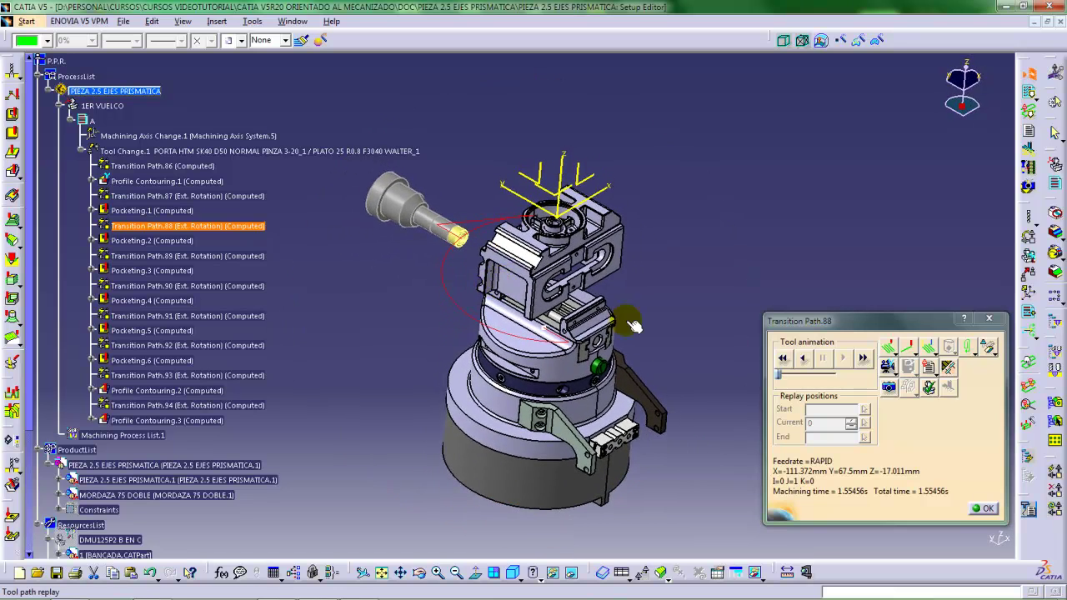
{"action": "left_click", "coordinate": [981, 510]}
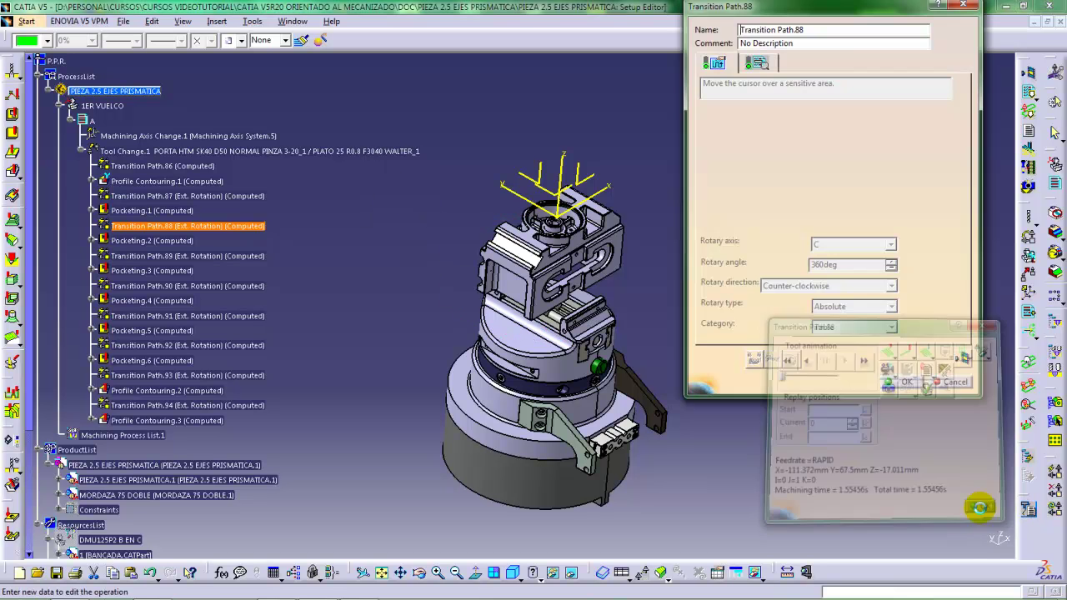
{"action": "left_click", "coordinate": [899, 380]}
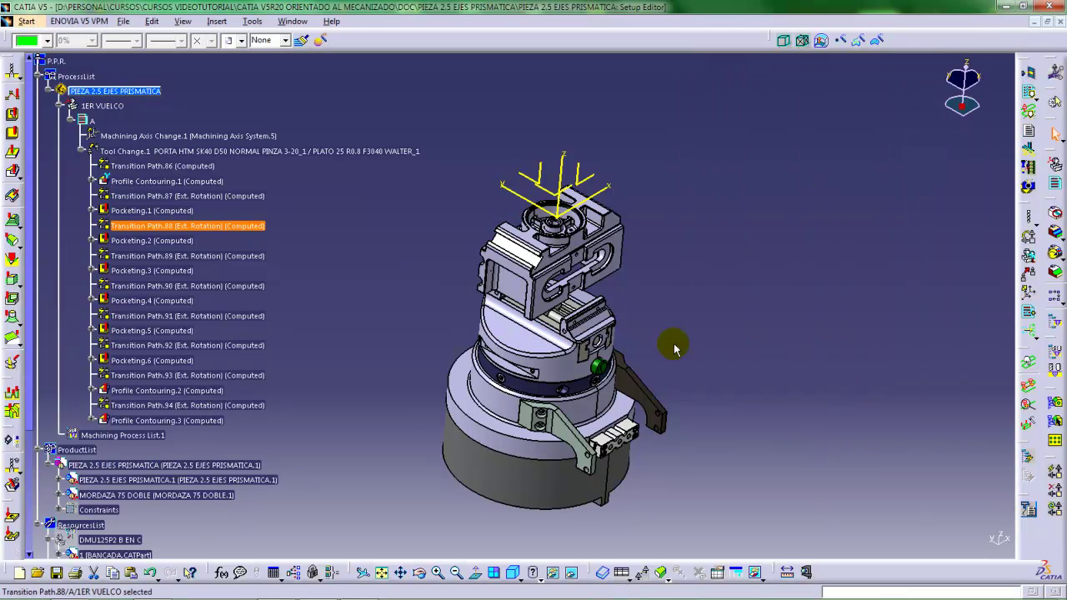
Open Transition Path.89, before Pocketing.3, replay its tool path, and close the operation
{"action": "double_click", "coordinate": [188, 259]}
{"action": "mouse_move", "coordinate": [555, 333]}
{"action": "middle_mouse_down"}
{"action": "mouse_move", "coordinate": [539, 358]}
{"action": "mouse_move", "coordinate": [563, 325]}
{"action": "mouse_move", "coordinate": [543, 322]}
{"action": "middle_mouse_up"}
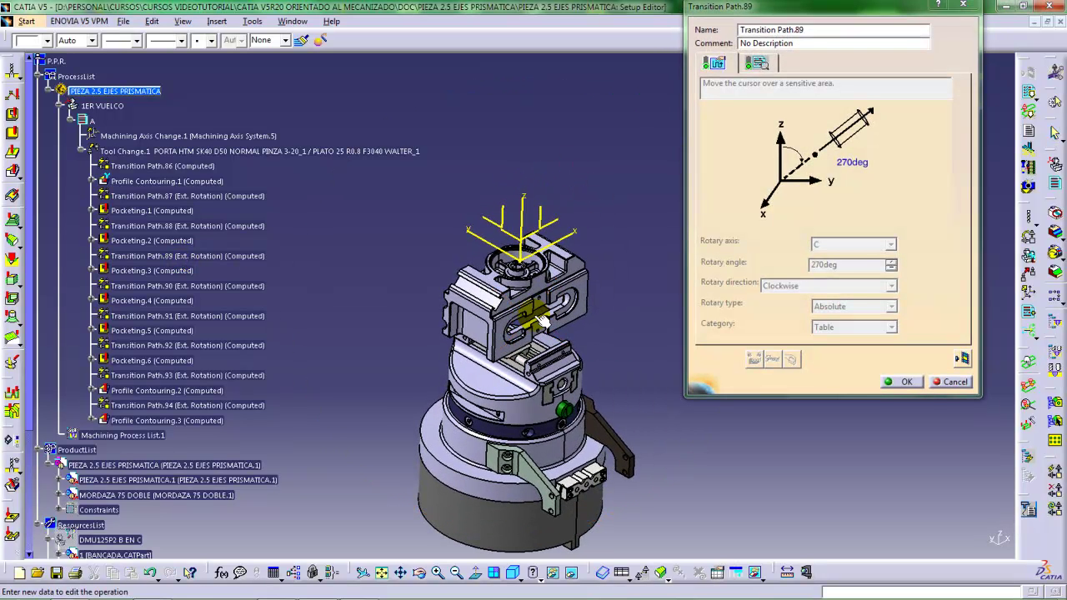
{"action": "left_click", "coordinate": [962, 358]}
{"action": "middle_click_drag", "start_coordinate": [615, 356], "coordinate": [637, 366]}
{"action": "left_click", "coordinate": [986, 509]}
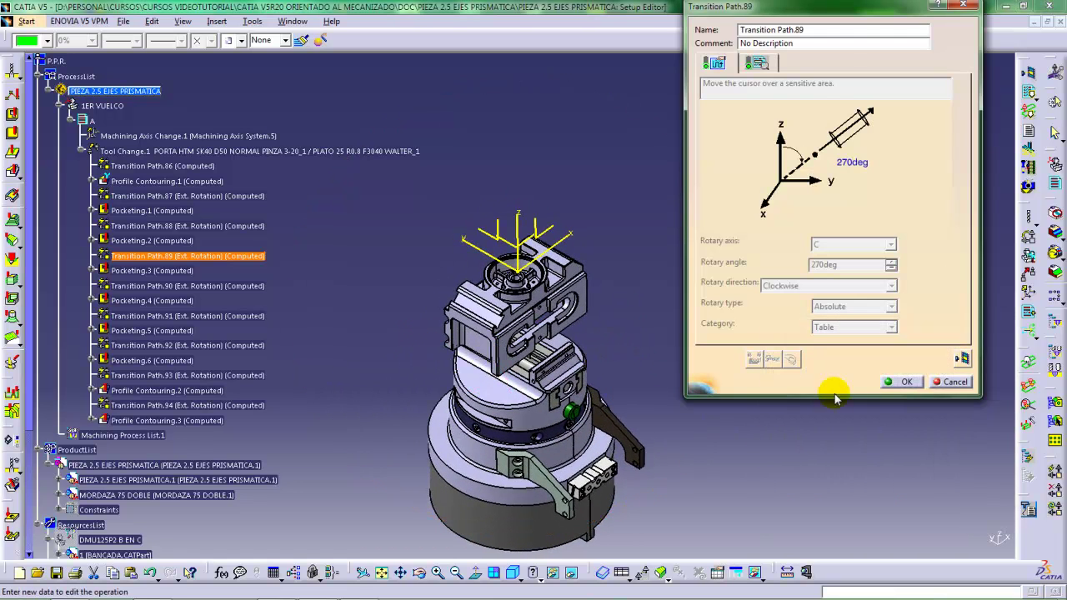
{"action": "left_click", "coordinate": [896, 382]}
{"action": "middle_click_drag", "start_coordinate": [488, 367], "coordinate": [513, 369]}
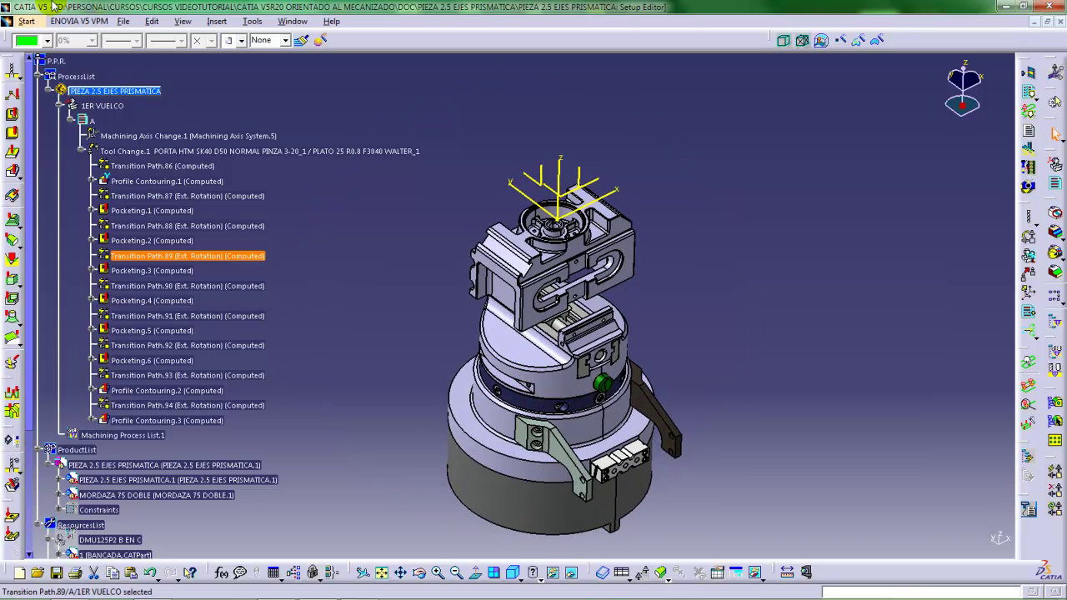
Save all modified documents
{"action": "left_click", "coordinate": [122, 21]}
{"action": "left_click", "coordinate": [143, 136]}
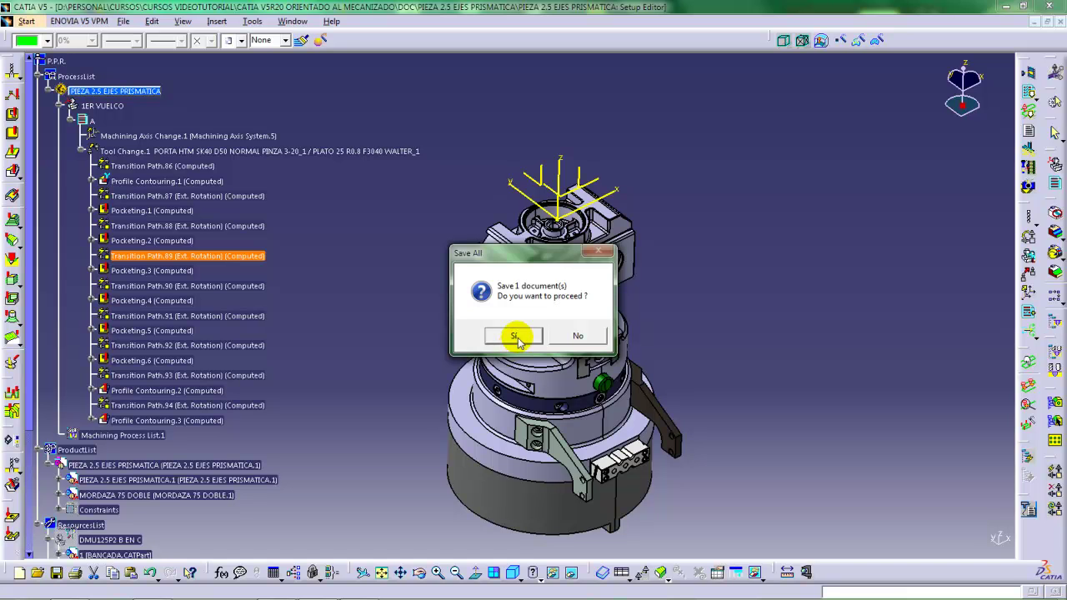
{"action": "left_click", "coordinate": [515, 337]}
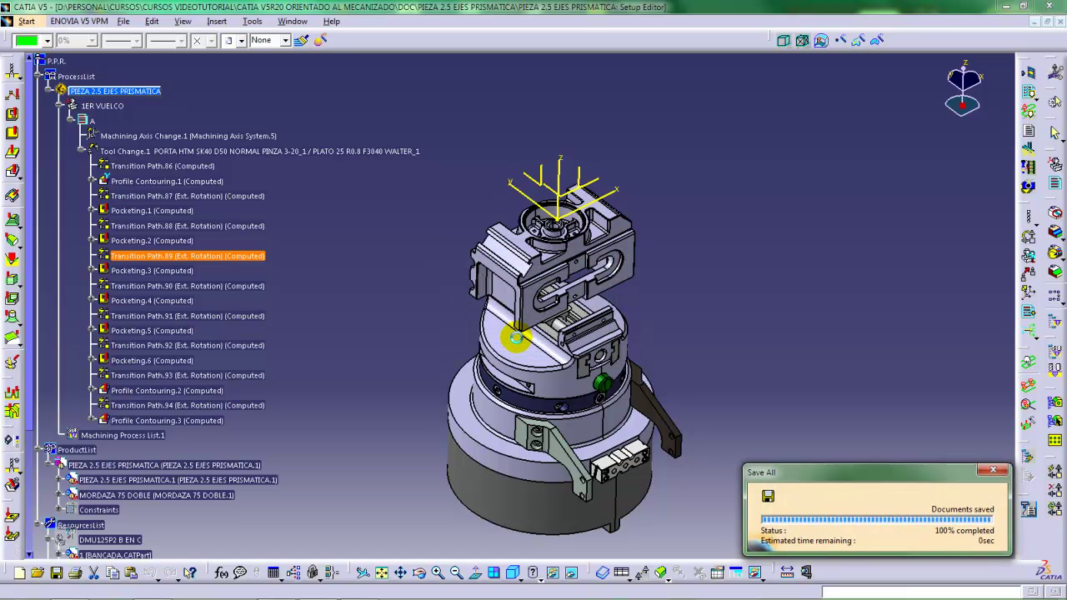
{"action": "middle_click_drag", "start_coordinate": [515, 336], "coordinate": [514, 350]}
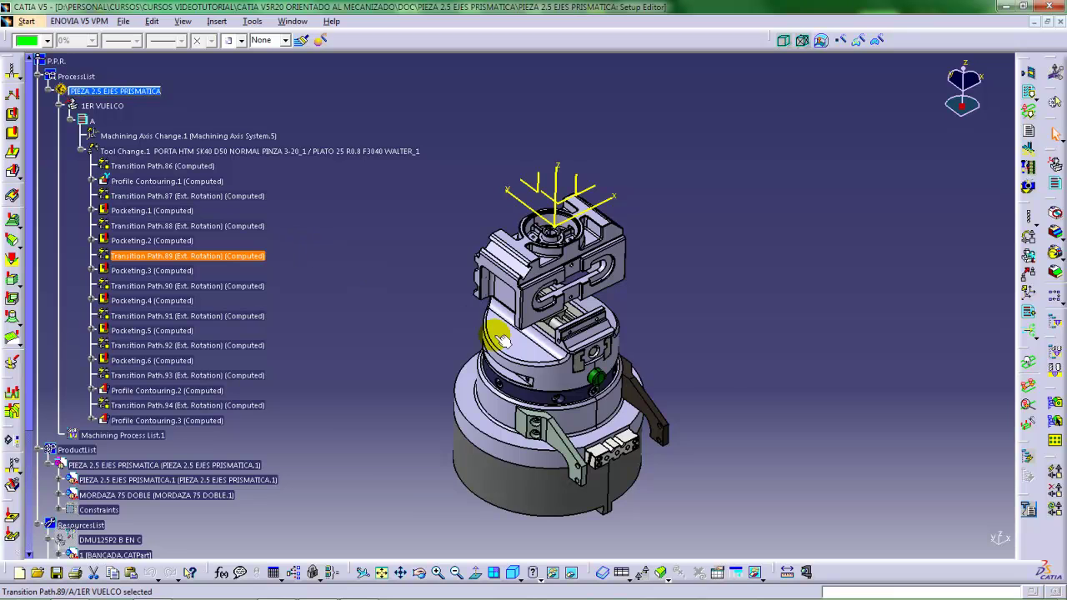
{"action": "middle_click_drag", "start_coordinate": [500, 340], "coordinate": [498, 333]}
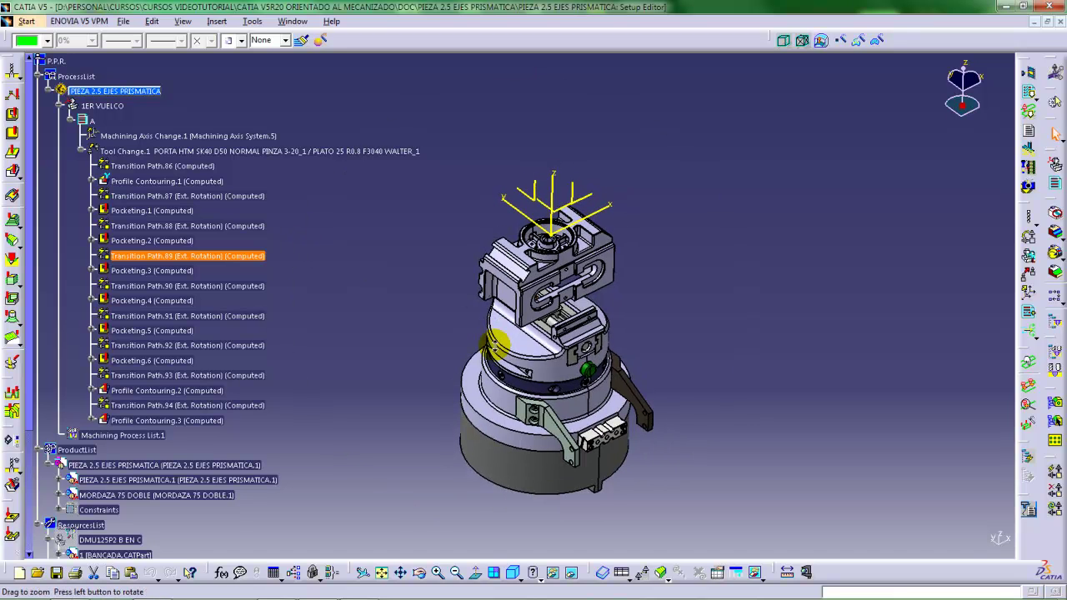
{"action": "left_click", "coordinate": [123, 23]}
{"action": "left_click", "coordinate": [146, 136]}
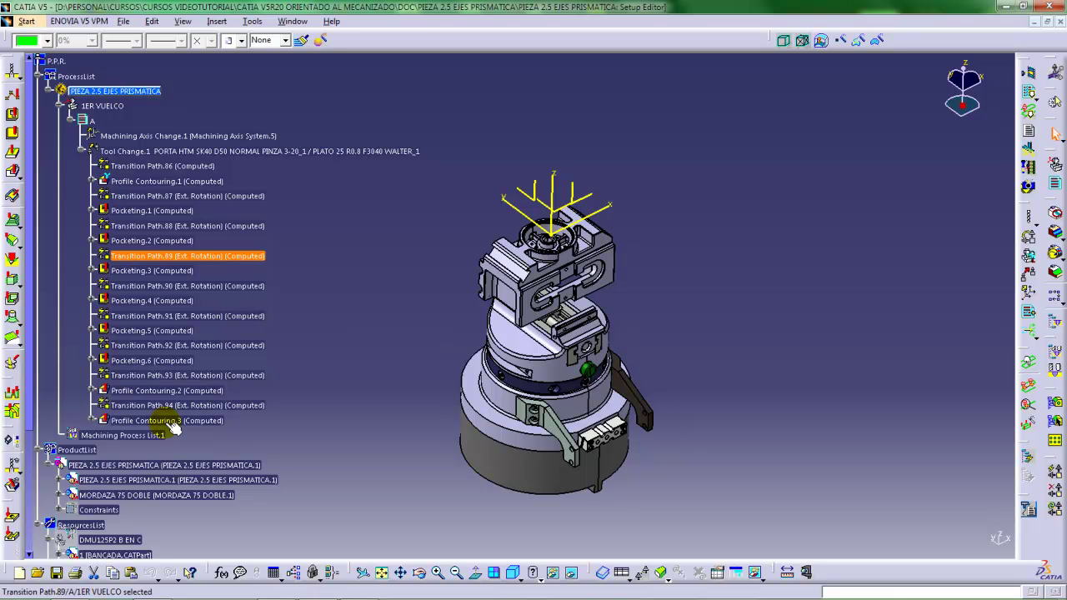
Show the DMU125P2 B EN C machine from the resources list around the part and fixture
{"action": "left_click", "coordinate": [92, 120]}
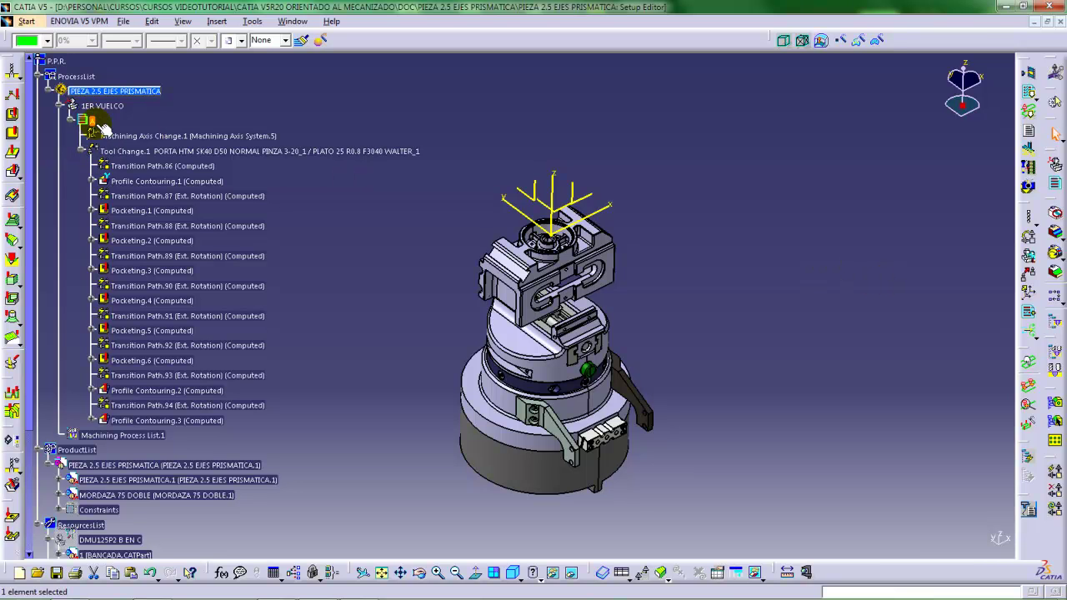
{"action": "left_click", "coordinate": [70, 525]}
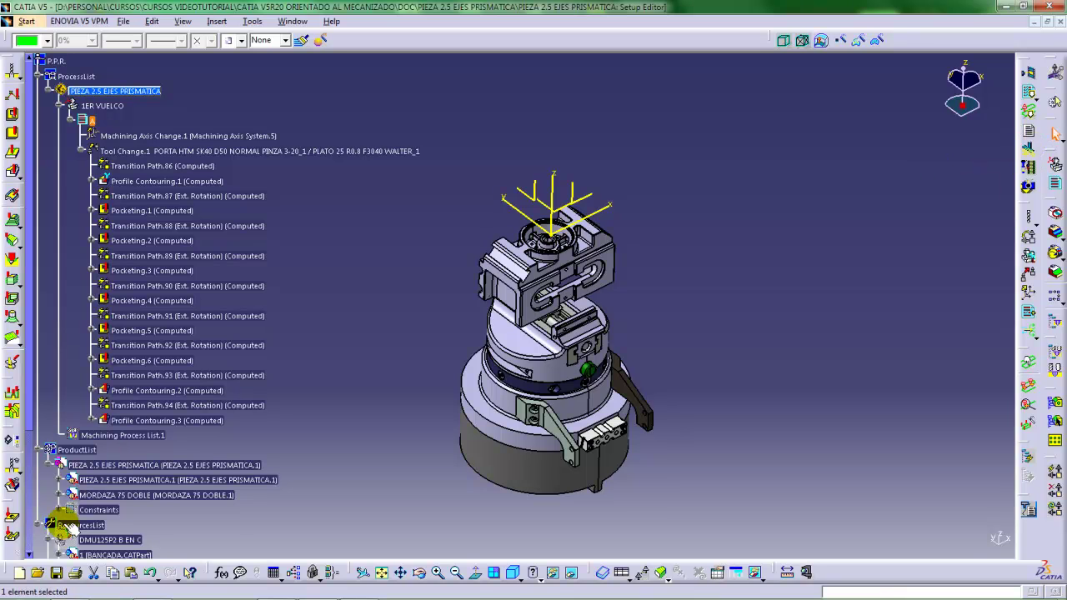
{"action": "right_click", "coordinate": [89, 539]}
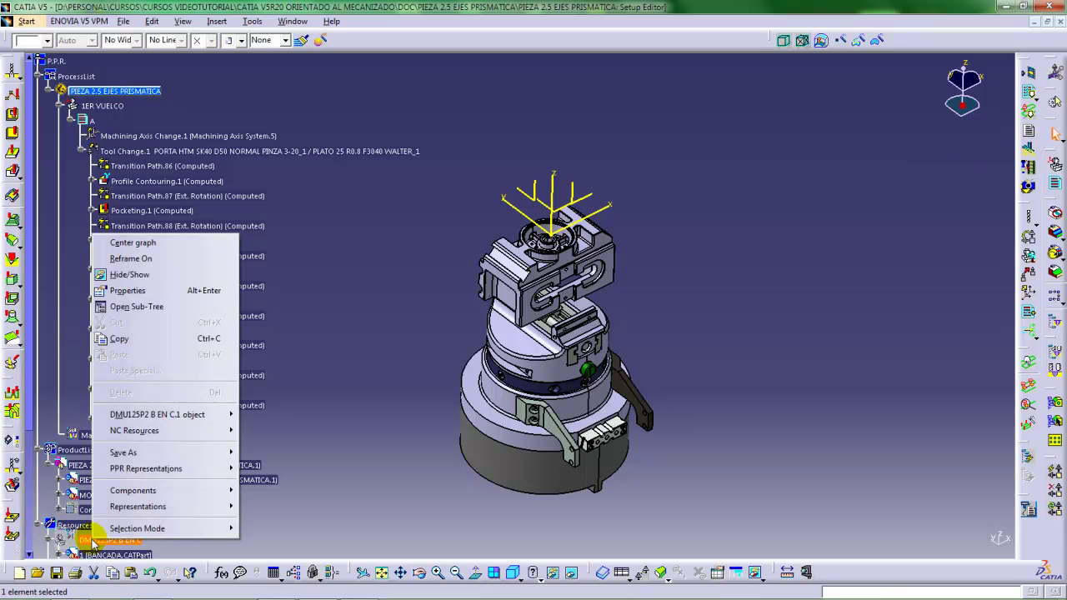
{"action": "left_click", "coordinate": [133, 274]}
{"action": "middle_click_drag", "start_coordinate": [600, 401], "coordinate": [684, 345]}
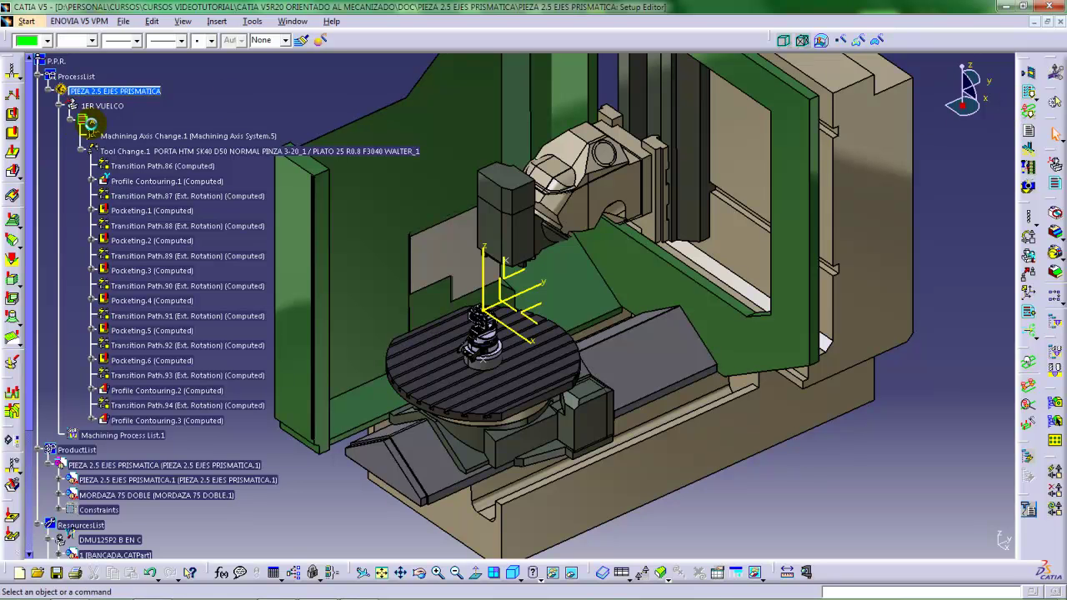
Start the machine simulation of program A in 1ER VUELCO, accepting the stock and fixture geometry warnings
{"action": "left_click", "coordinate": [89, 123]}
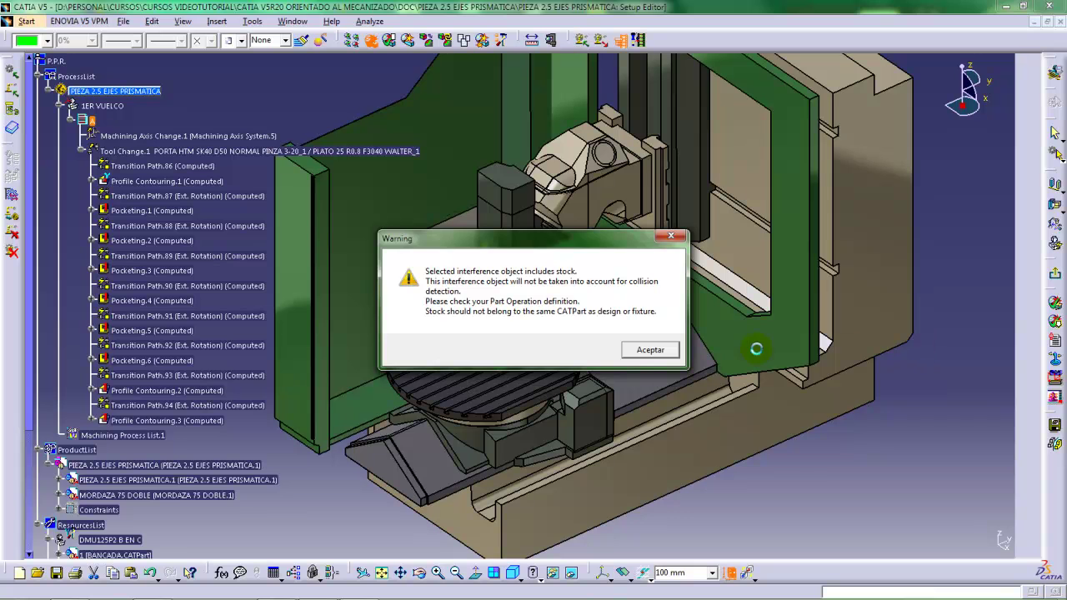
{"action": "left_click", "coordinate": [627, 350]}
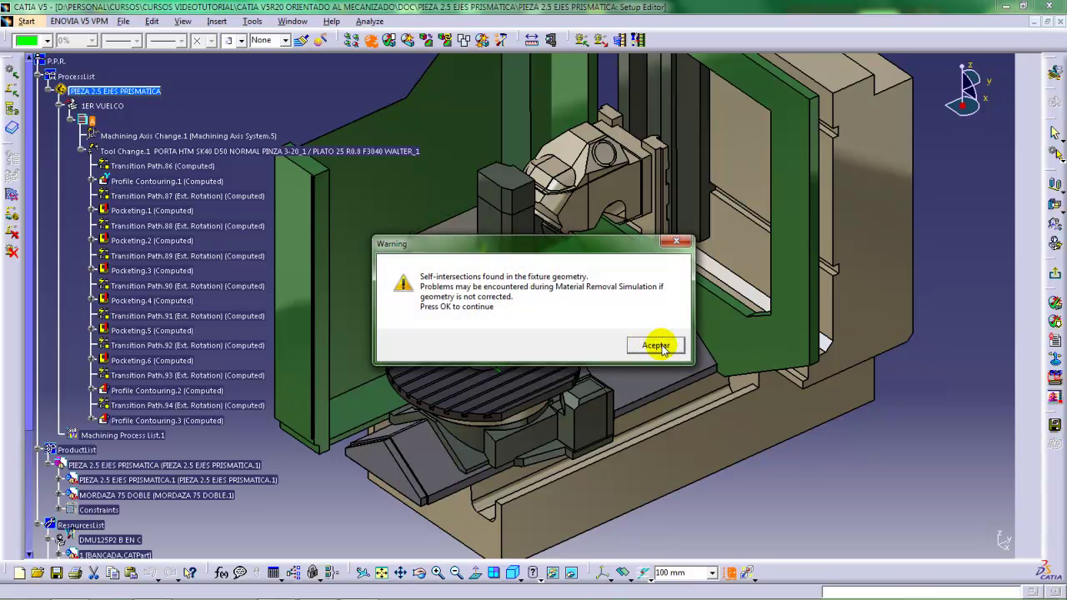
{"action": "left_click", "coordinate": [654, 345]}
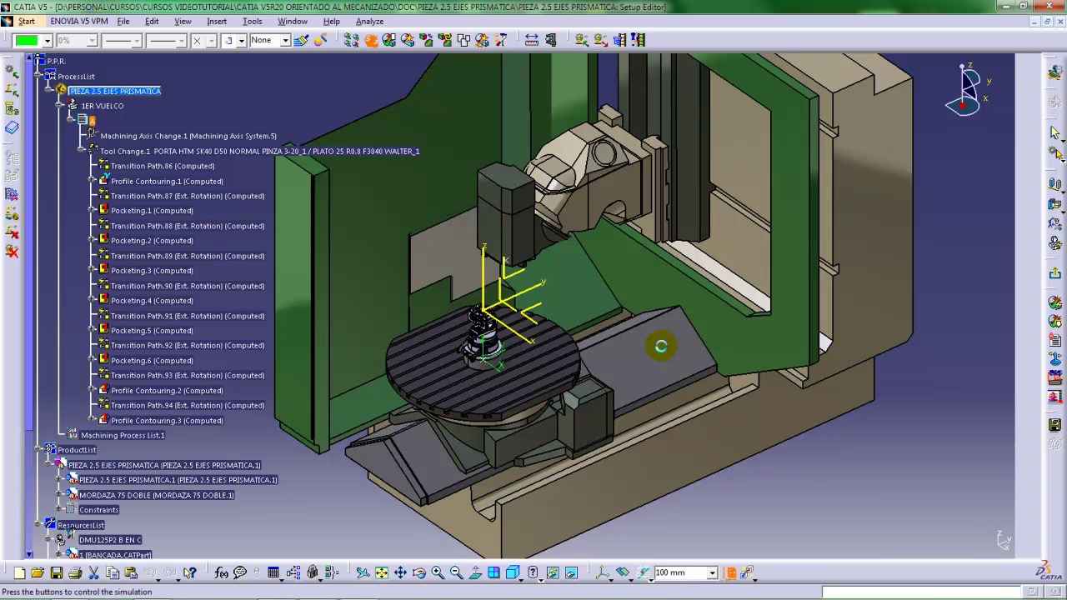
{"action": "middle_click_drag", "start_coordinate": [497, 345], "coordinate": [530, 302]}
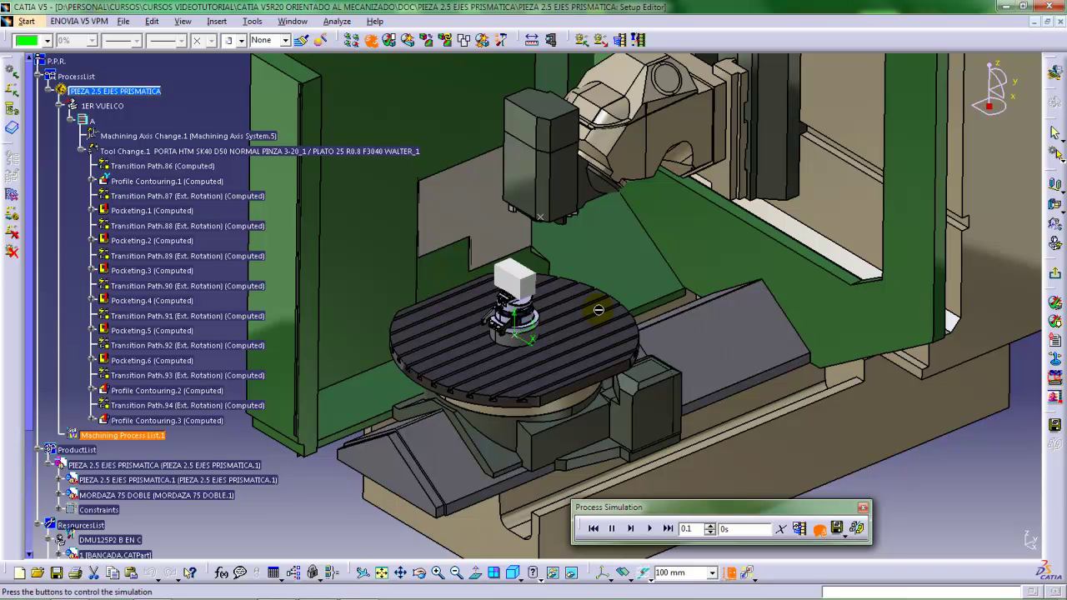
Turn on simulation analysis with the device's Travel Limit set to Highlight, keeping the 1ER VUELCO fixture collision analysis selected
{"action": "left_click", "coordinate": [353, 41]}
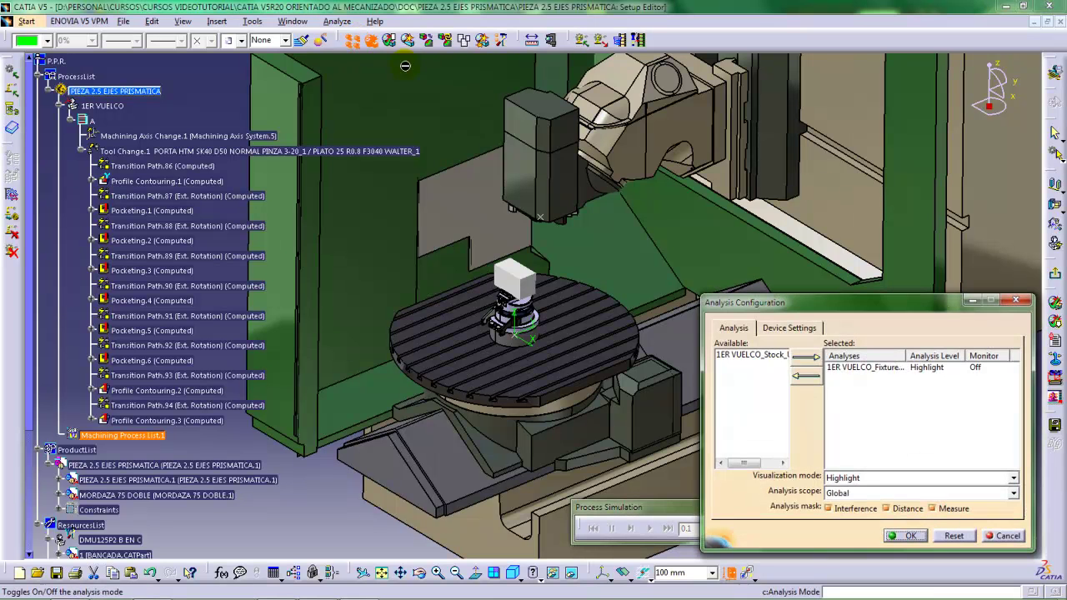
{"action": "left_click", "coordinate": [789, 328]}
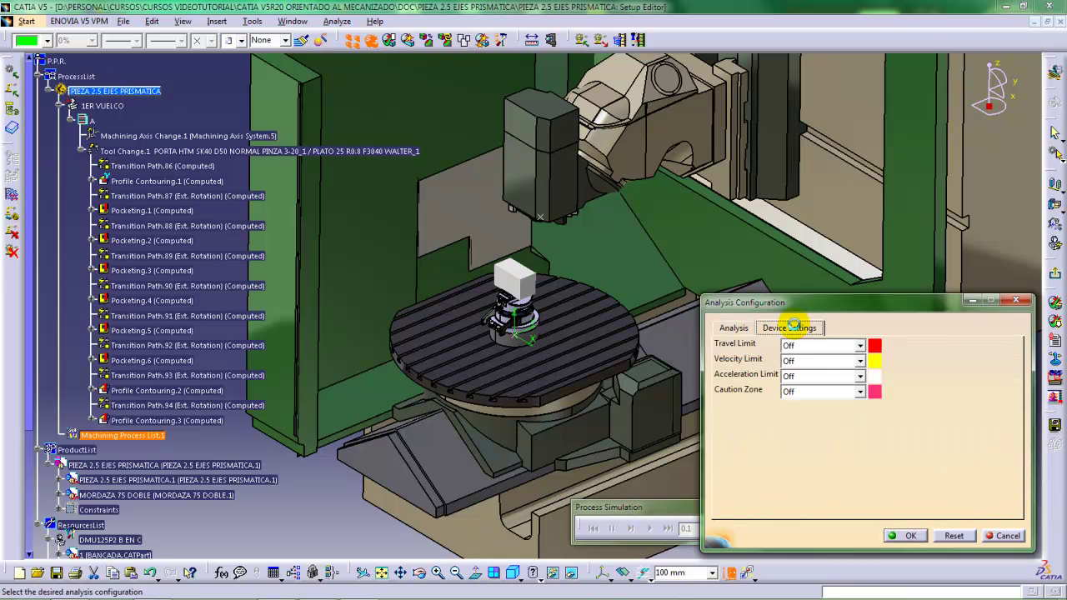
{"action": "left_click", "coordinate": [859, 347]}
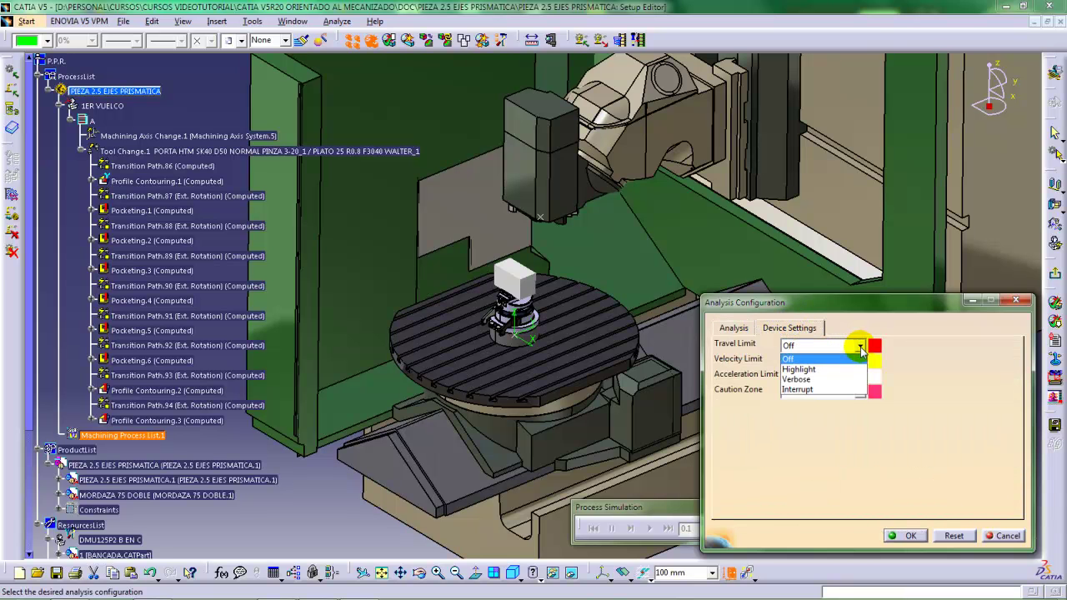
{"action": "left_click", "coordinate": [820, 370]}
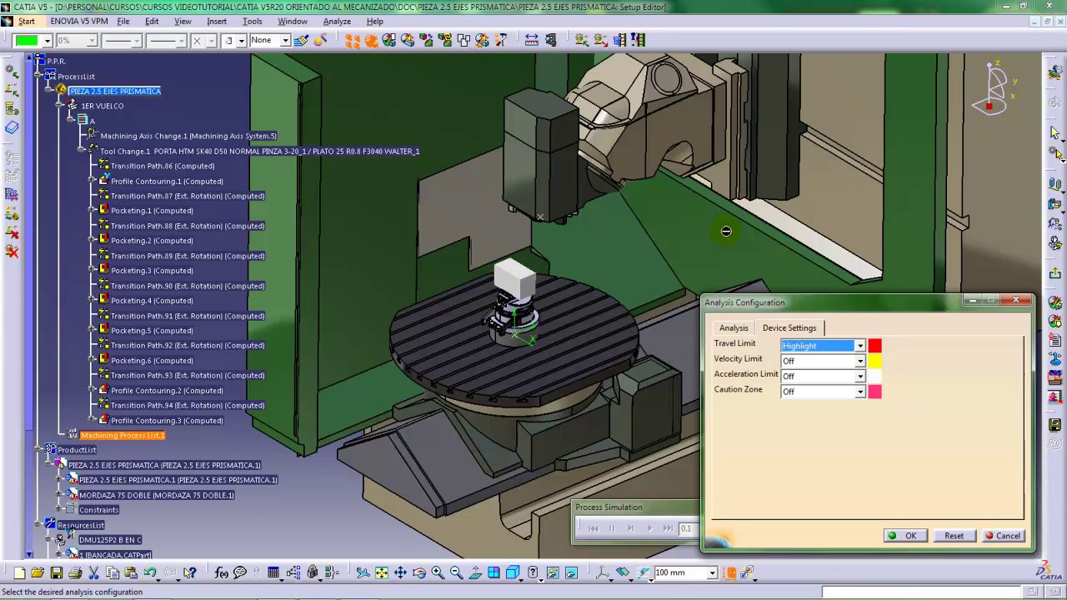
{"action": "middle_click_drag", "start_coordinate": [643, 229], "coordinate": [583, 242]}
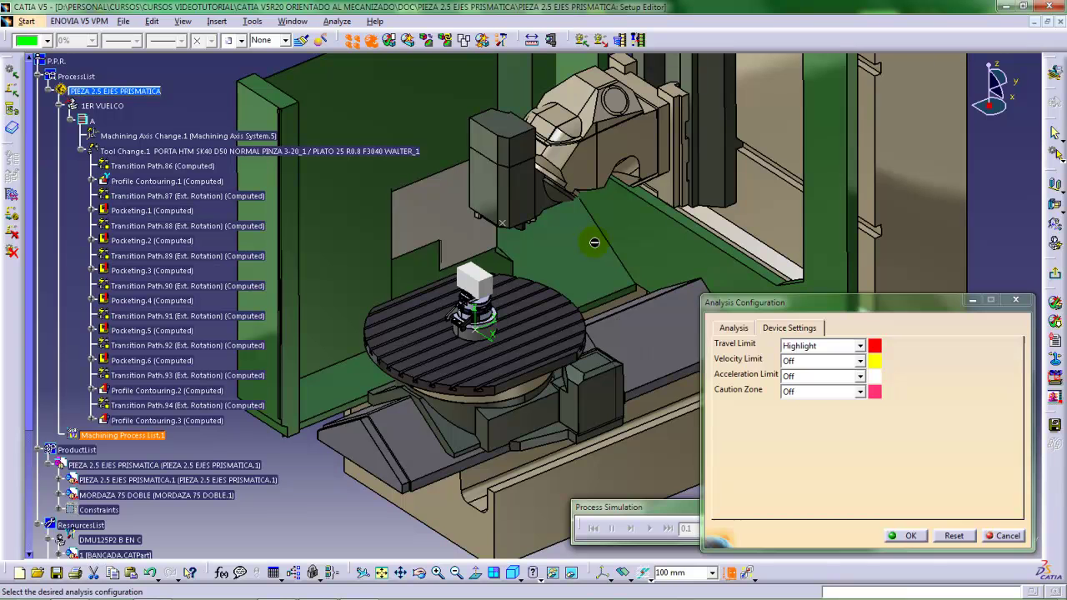
{"action": "middle_click_drag", "start_coordinate": [594, 243], "coordinate": [623, 238]}
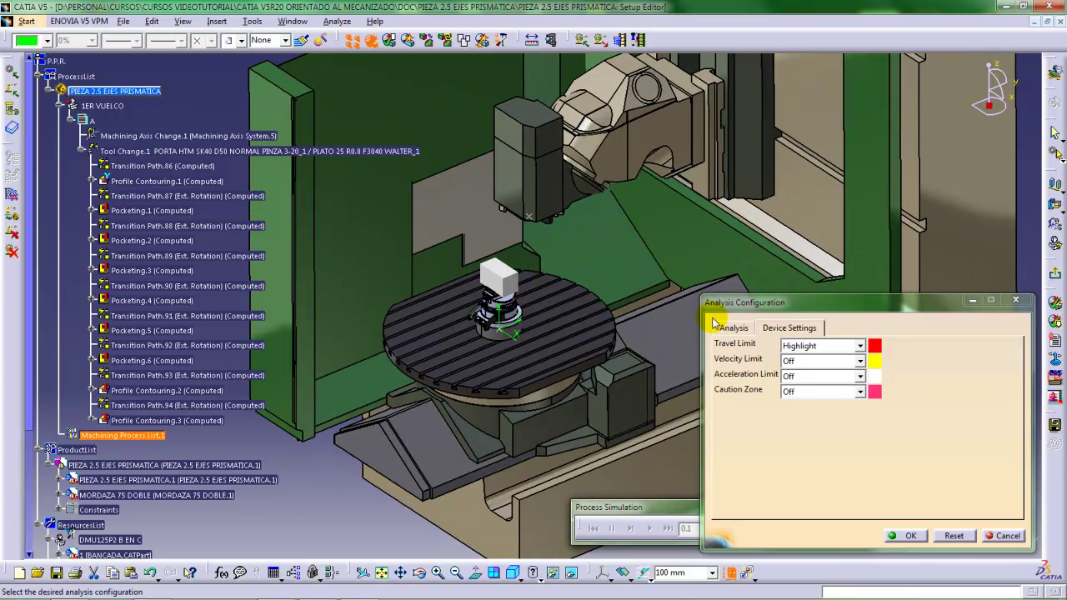
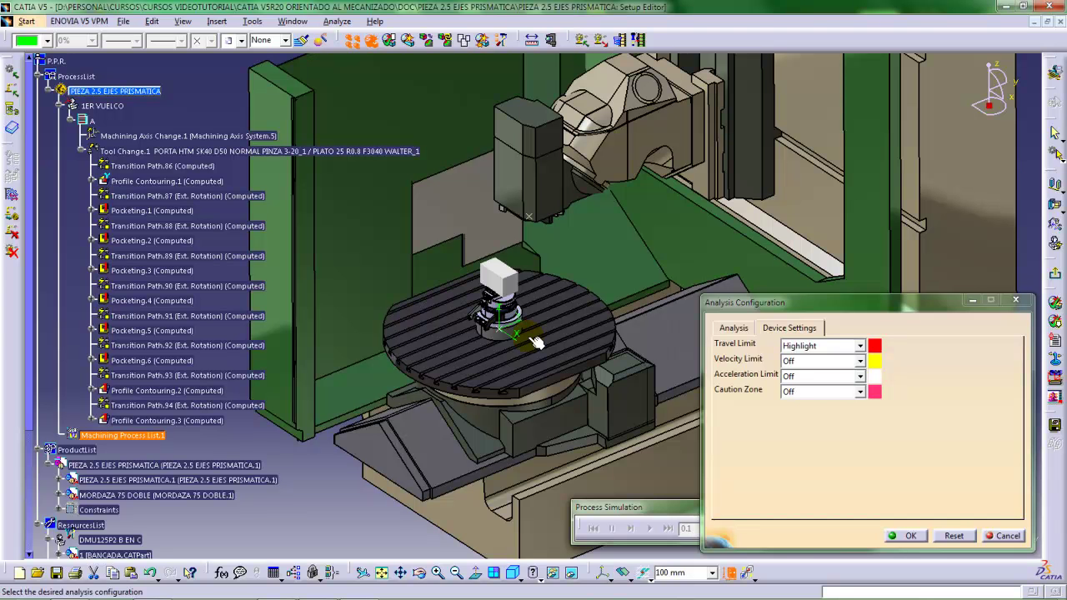
{"action": "middle_click_drag", "start_coordinate": [536, 342], "coordinate": [481, 342]}
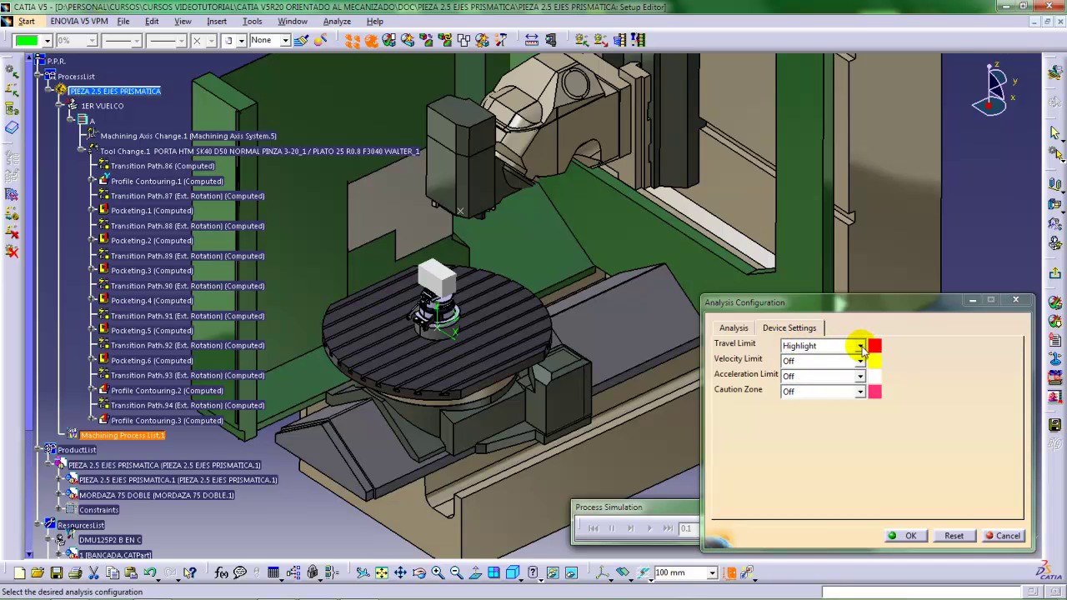
{"action": "left_click", "coordinate": [744, 332]}
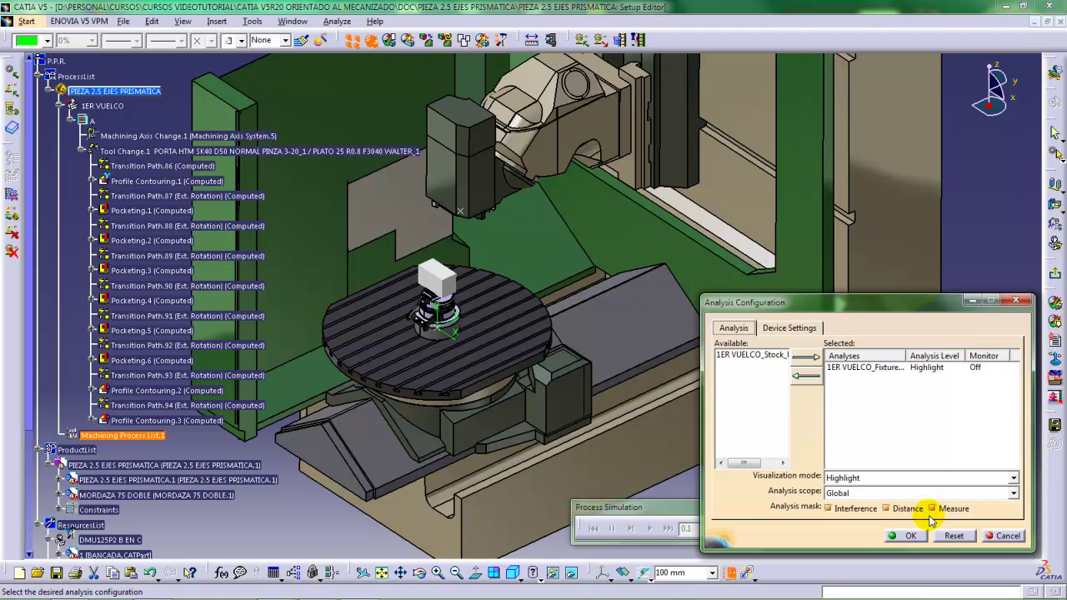
{"action": "left_click", "coordinate": [906, 535]}
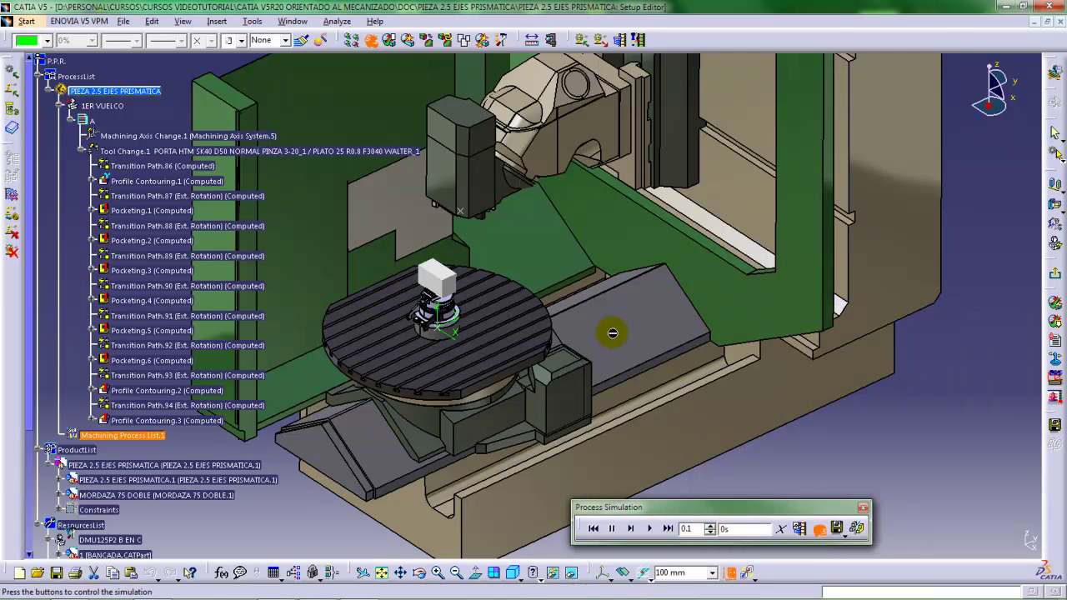
Run program A's machine simulation with a step size of 0.4, and examine the head movements and material removal around the part
{"action": "middle_click_drag", "start_coordinate": [612, 331], "coordinate": [640, 324]}
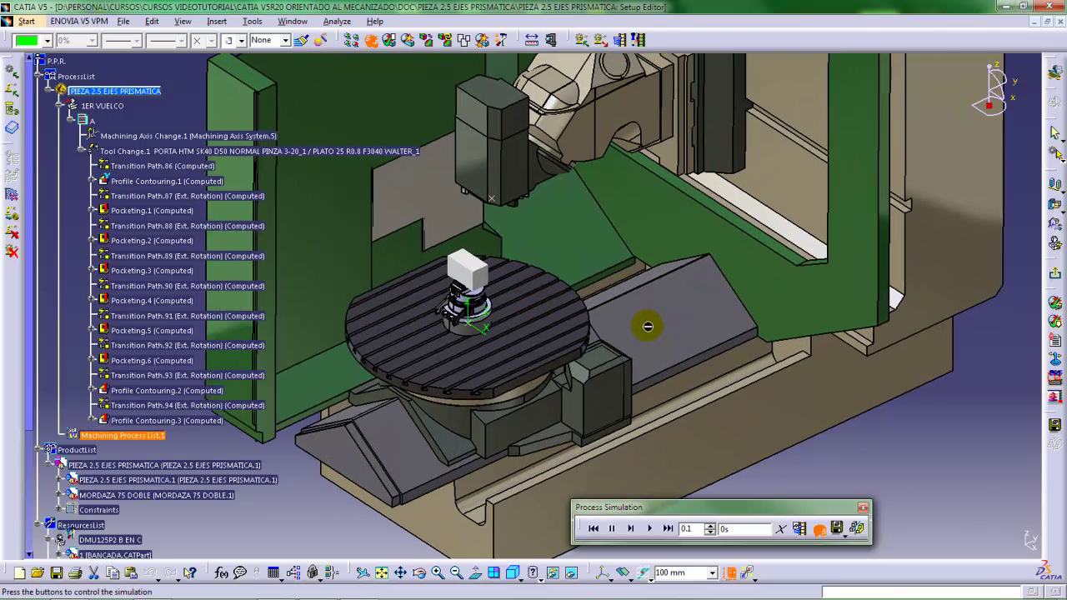
{"action": "left_click", "coordinate": [650, 528]}
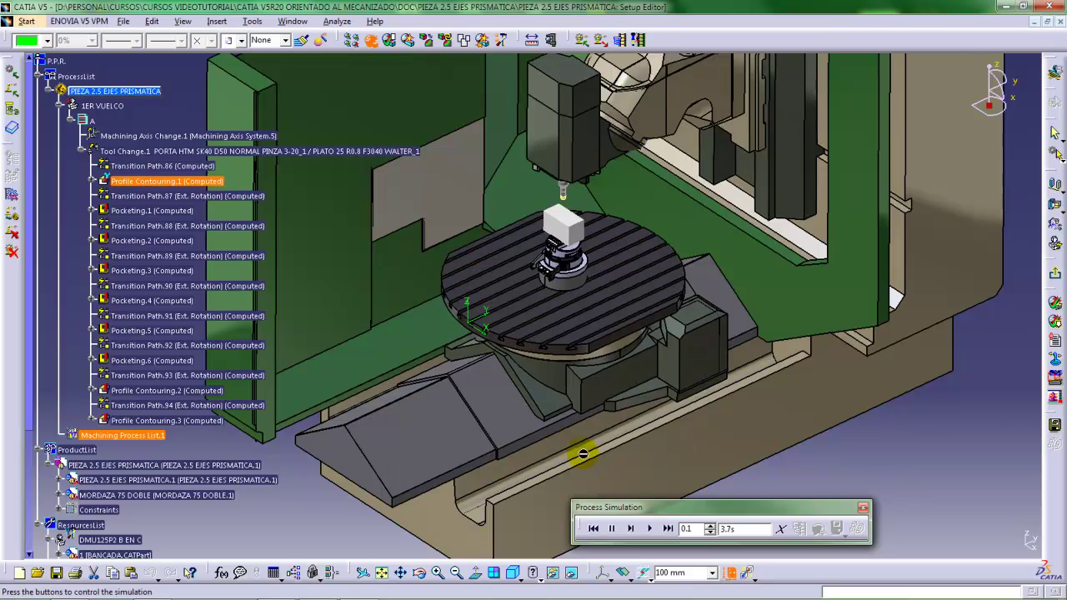
{"action": "middle_click_drag", "start_coordinate": [581, 433], "coordinate": [595, 459]}
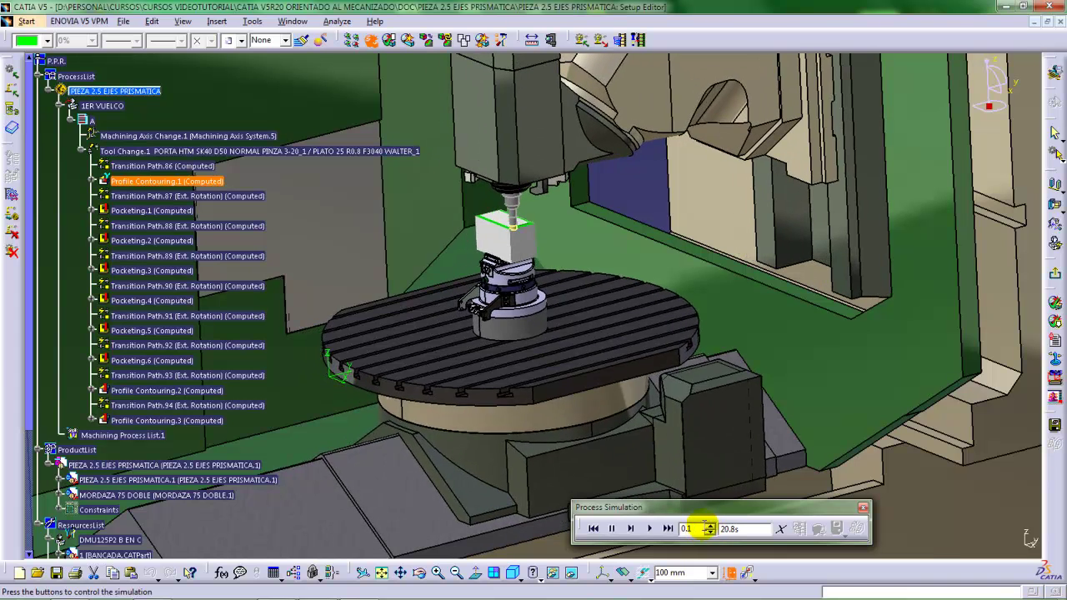
{"action": "left_click", "coordinate": [709, 525]}
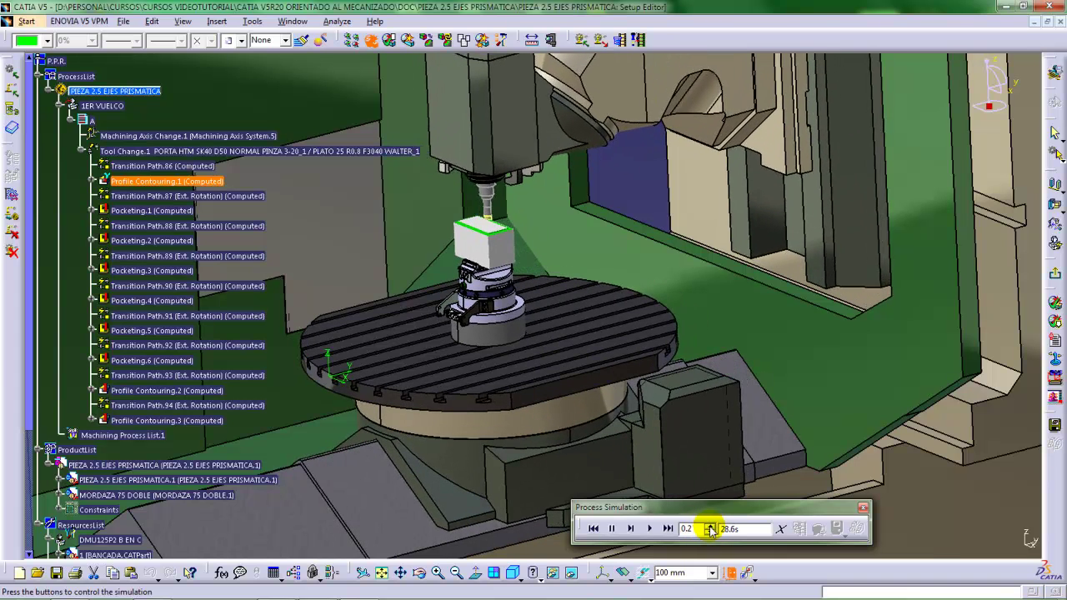
{"action": "left_click", "coordinate": [709, 526]}
{"action": "left_click", "coordinate": [709, 526]}
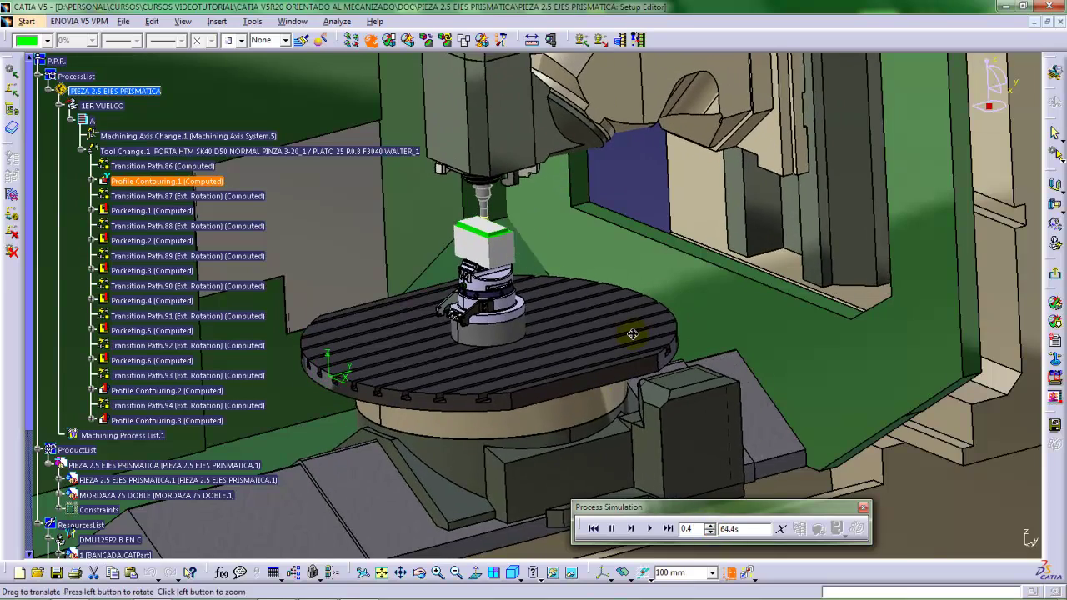
{"action": "middle_click_drag", "start_coordinate": [633, 334], "coordinate": [484, 408]}
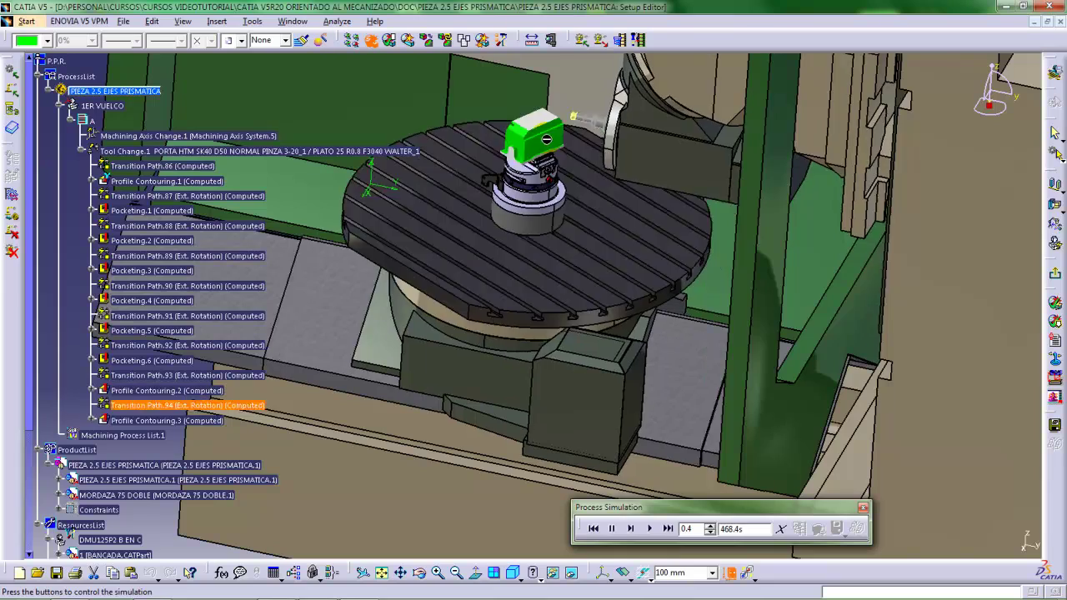
{"action": "middle_click_drag", "start_coordinate": [554, 175], "coordinate": [500, 272]}
{"action": "middle_click_drag", "start_coordinate": [510, 319], "coordinate": [686, 419]}
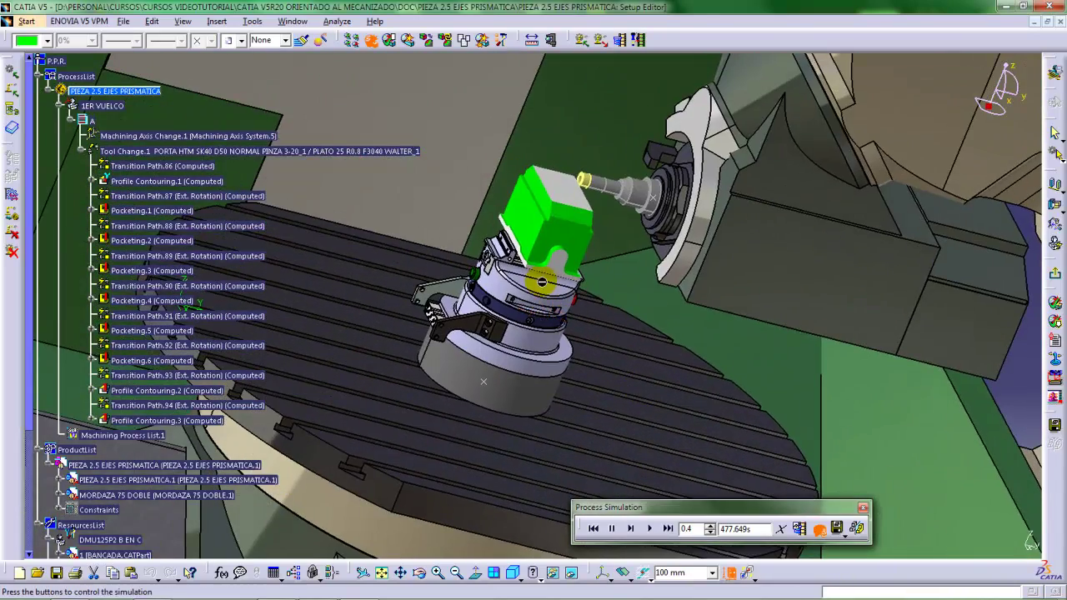
{"action": "middle_click_drag", "start_coordinate": [542, 280], "coordinate": [511, 295]}
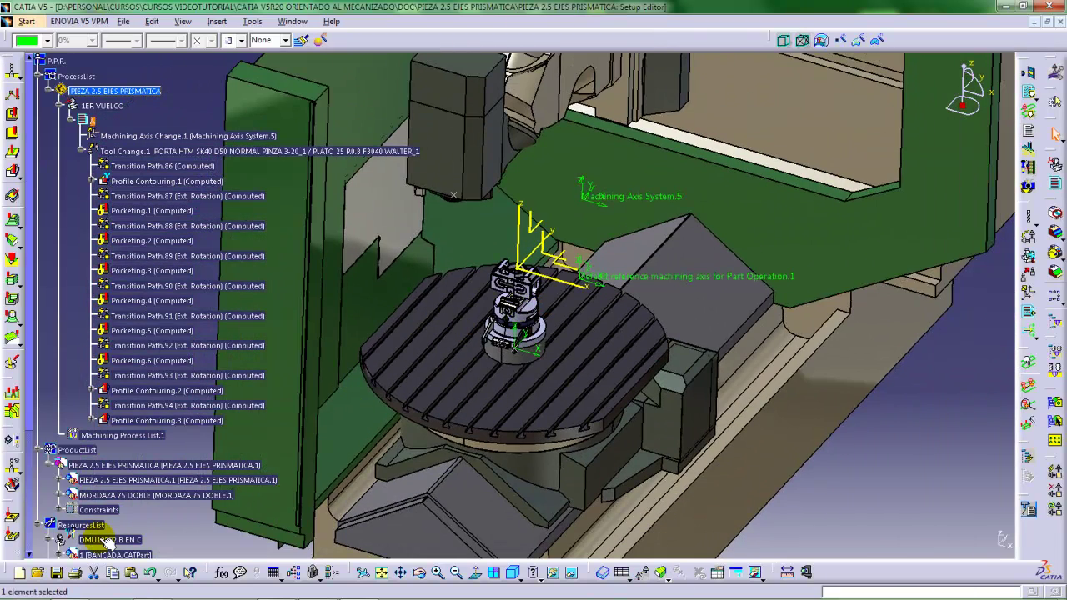
Hide the DMU125P2 B EN C machine from the resources list, keeping the part and fixture in view
{"action": "right_click", "coordinate": [106, 540]}
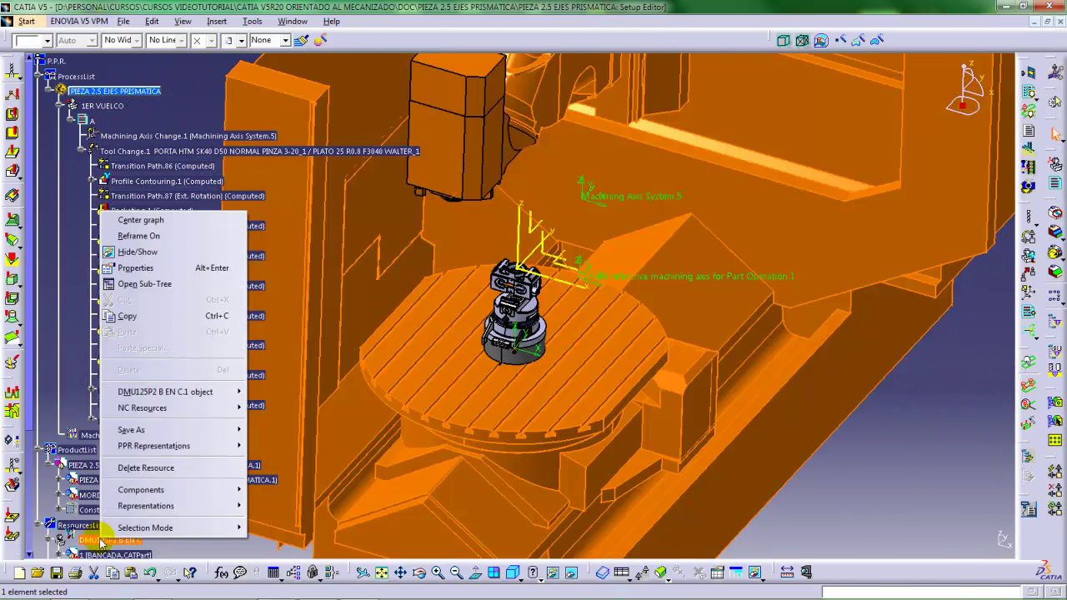
{"action": "left_click", "coordinate": [152, 258]}
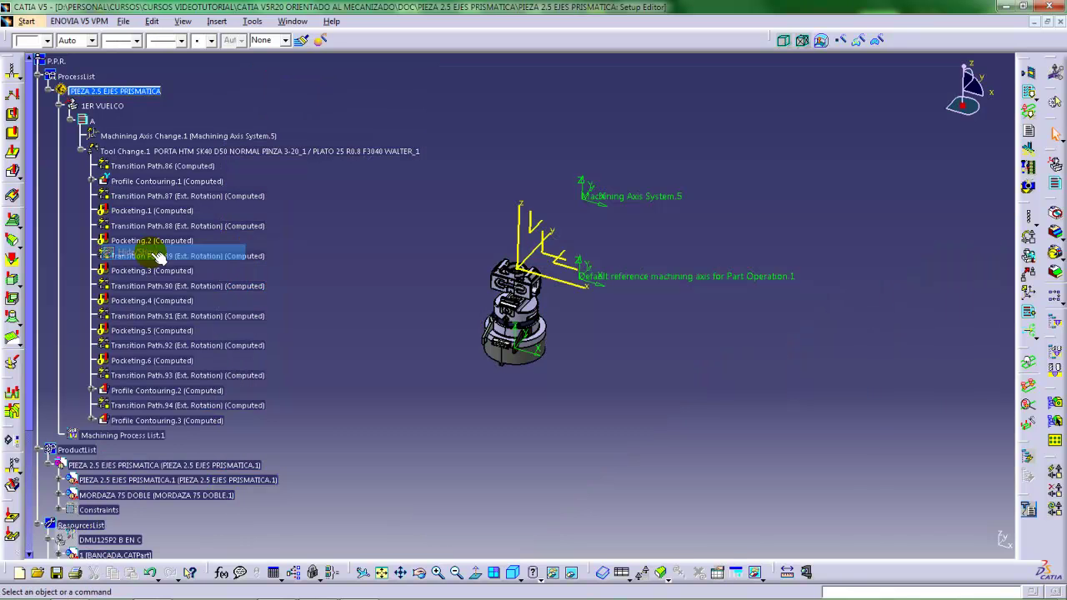
{"action": "middle_click_drag", "start_coordinate": [488, 365], "coordinate": [567, 333]}
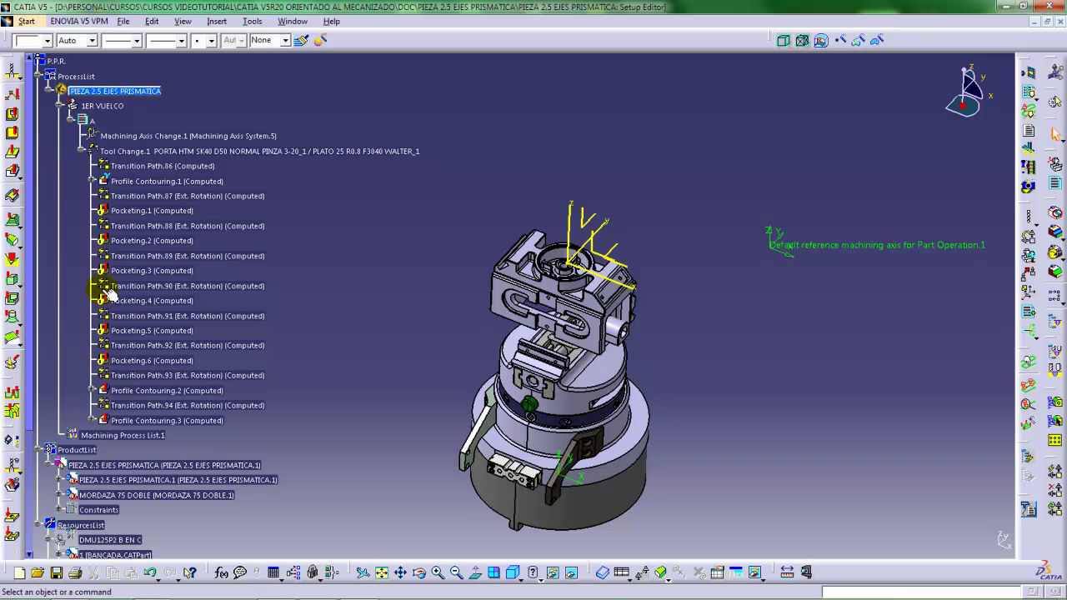
Open Pocketing.1, replay its tool path to recompute it, check the tool's passes over the part's side face, and accept the operation
{"action": "left_click", "coordinate": [134, 211]}
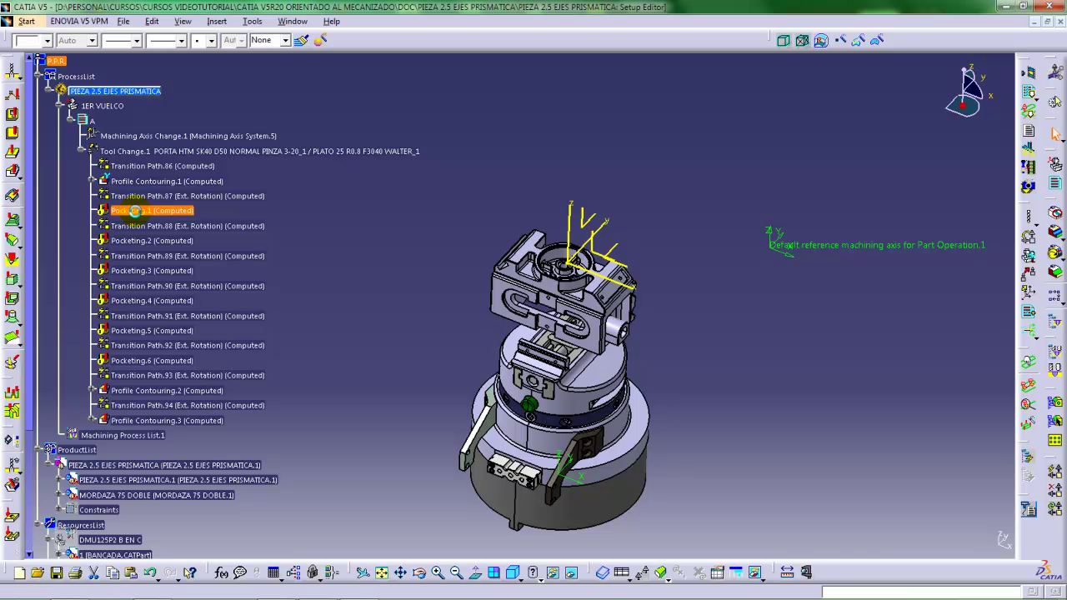
{"action": "double_click", "coordinate": [134, 211]}
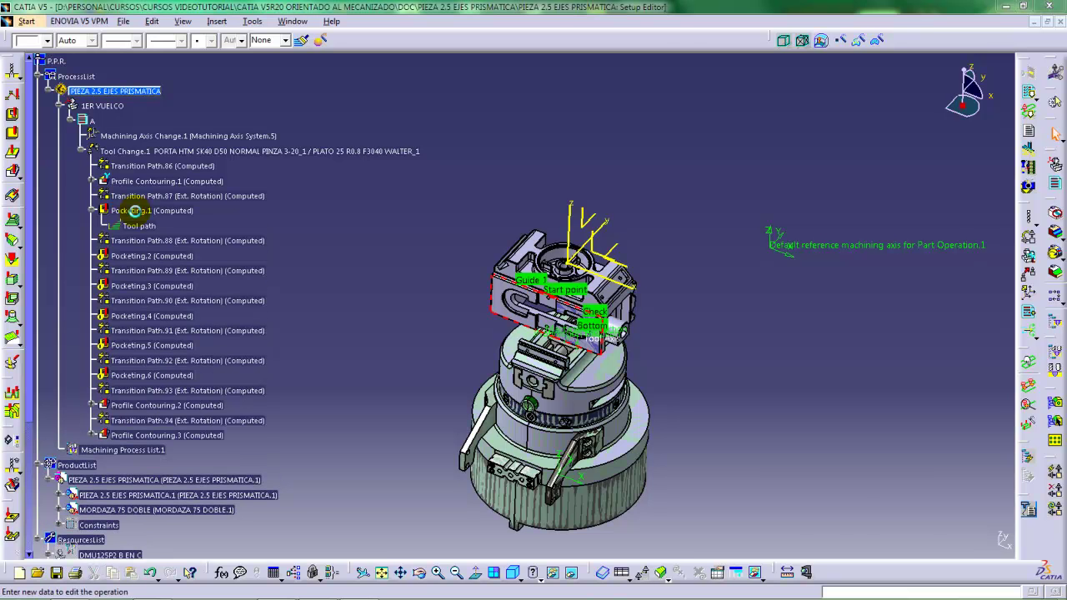
{"action": "middle_click_drag", "start_coordinate": [416, 300], "coordinate": [389, 284]}
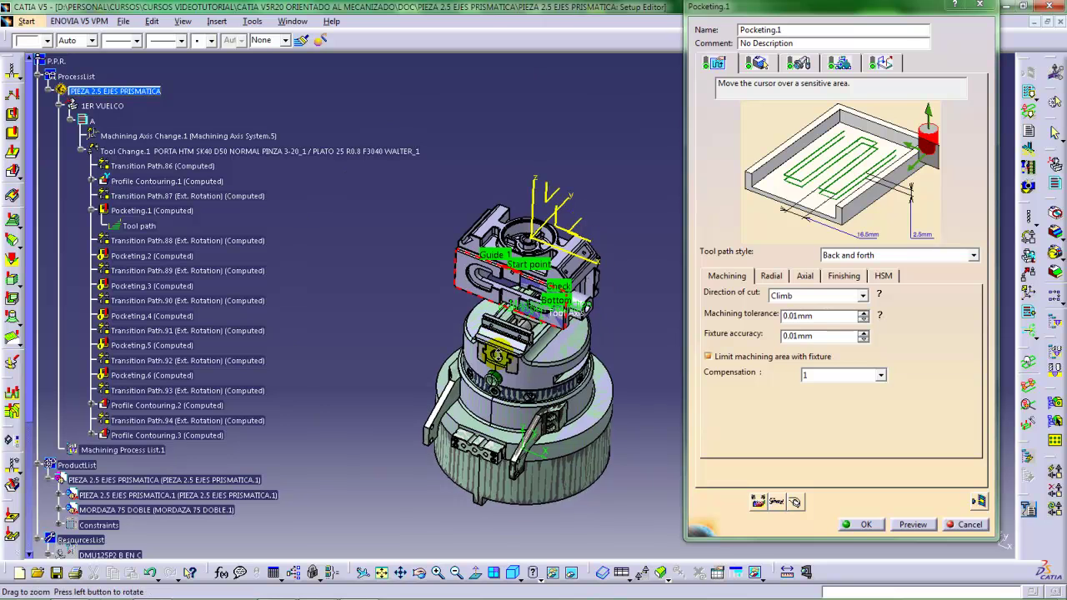
{"action": "middle_click_drag", "start_coordinate": [583, 421], "coordinate": [583, 415]}
{"action": "left_click", "coordinate": [850, 527]}
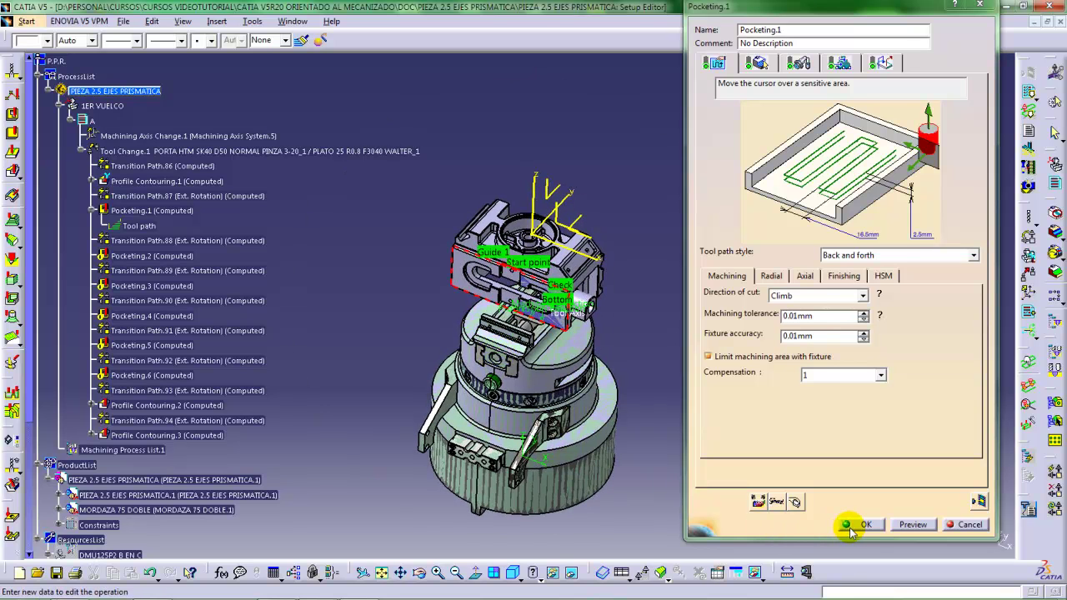
{"action": "middle_click_drag", "start_coordinate": [581, 351], "coordinate": [573, 320]}
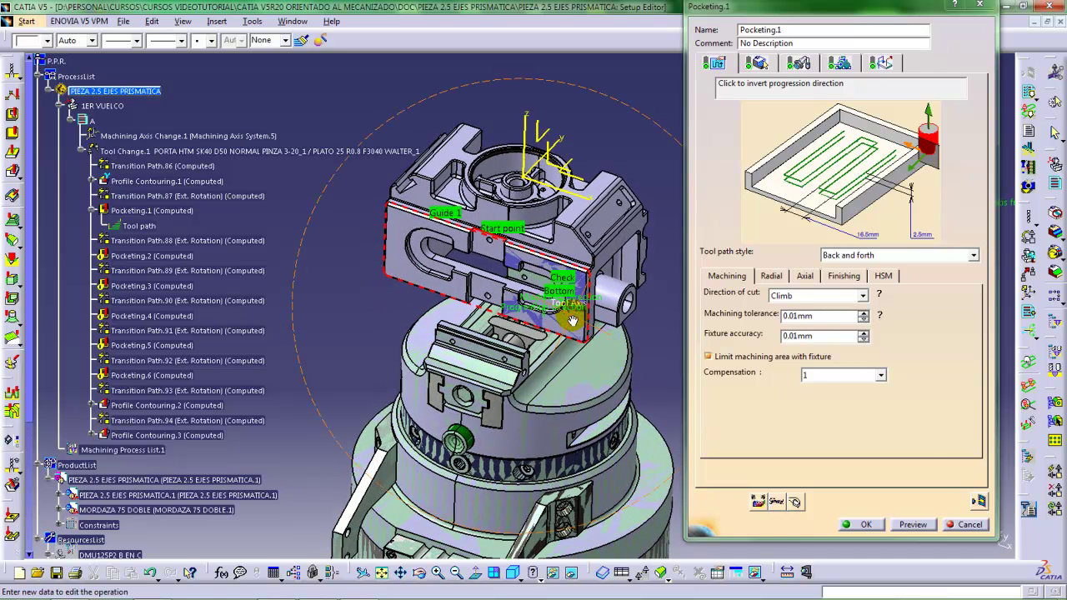
{"action": "left_click", "coordinate": [977, 503]}
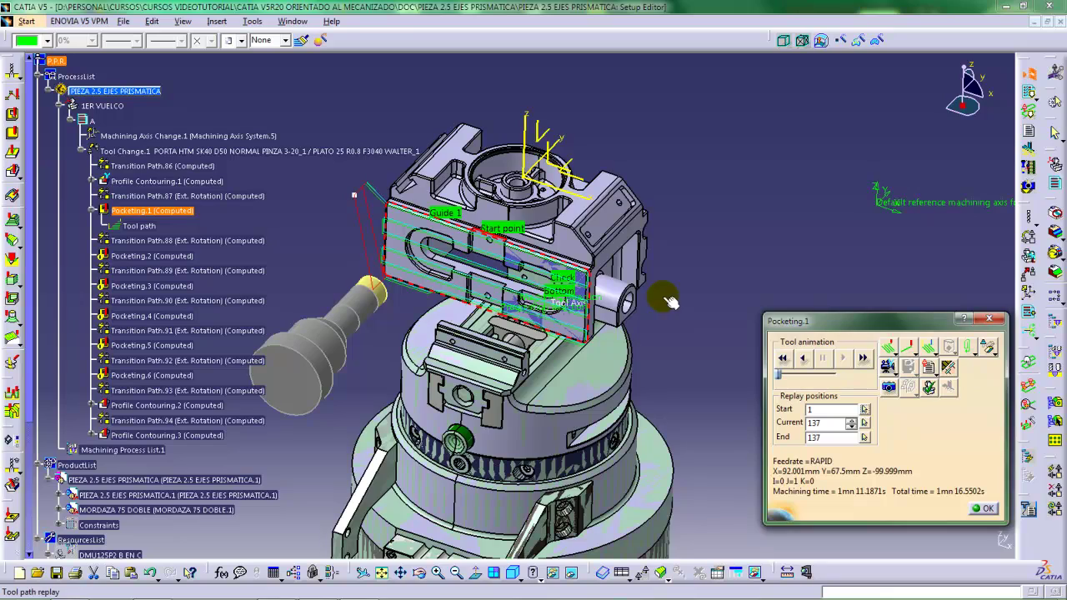
{"action": "middle_click_drag", "start_coordinate": [602, 297], "coordinate": [595, 333]}
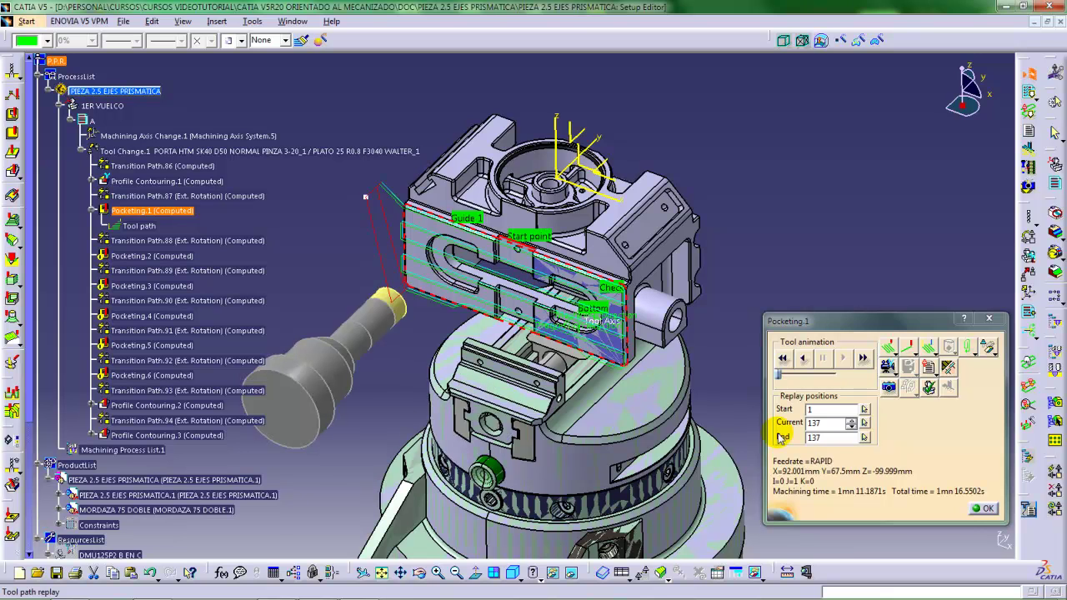
{"action": "left_click", "coordinate": [981, 508]}
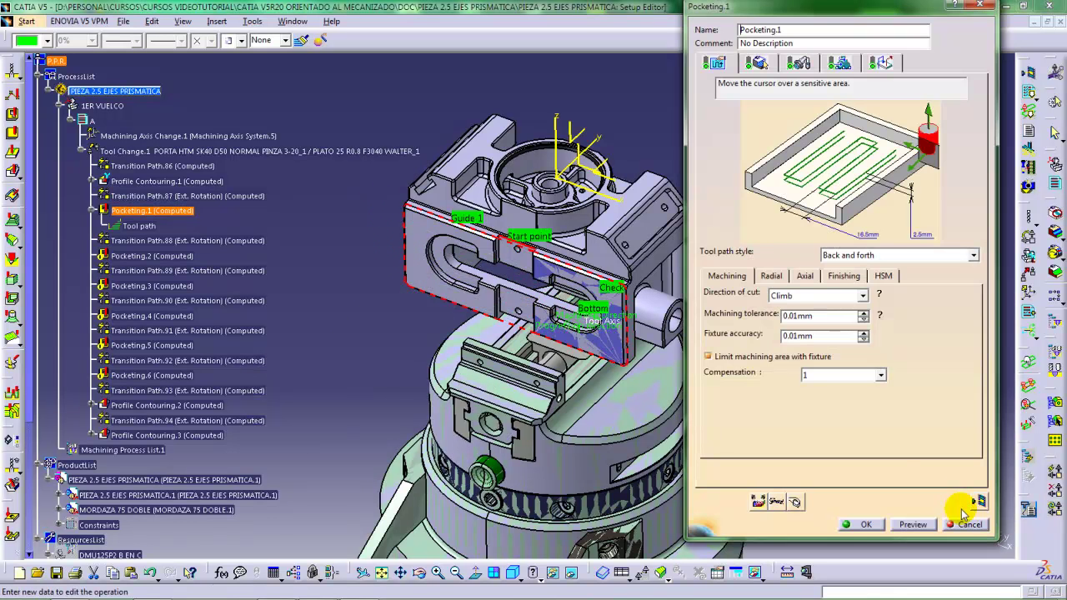
{"action": "left_click", "coordinate": [859, 524]}
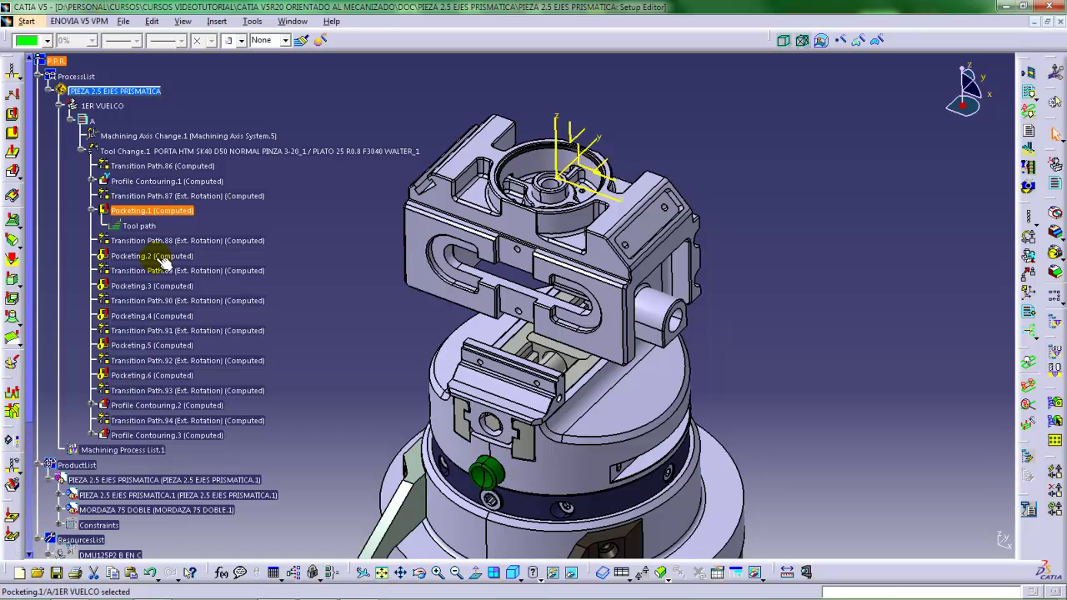
Open the Pocketing.2 operation and inspect the slotted side faces of the part on its fixture
{"action": "double_click", "coordinate": [155, 256]}
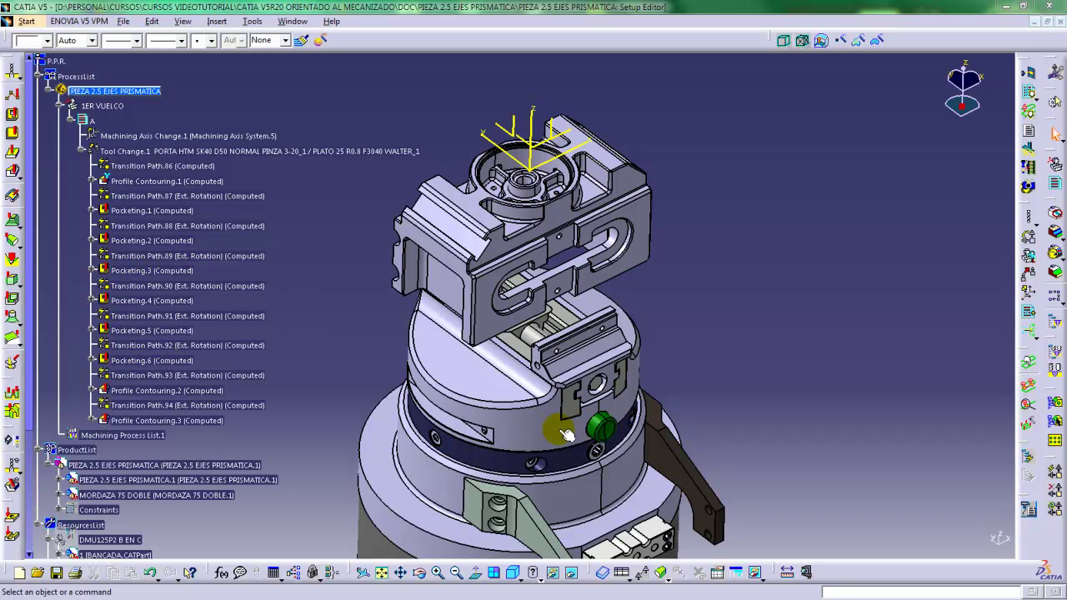
{"action": "middle_click_drag", "start_coordinate": [560, 435], "coordinate": [572, 273]}
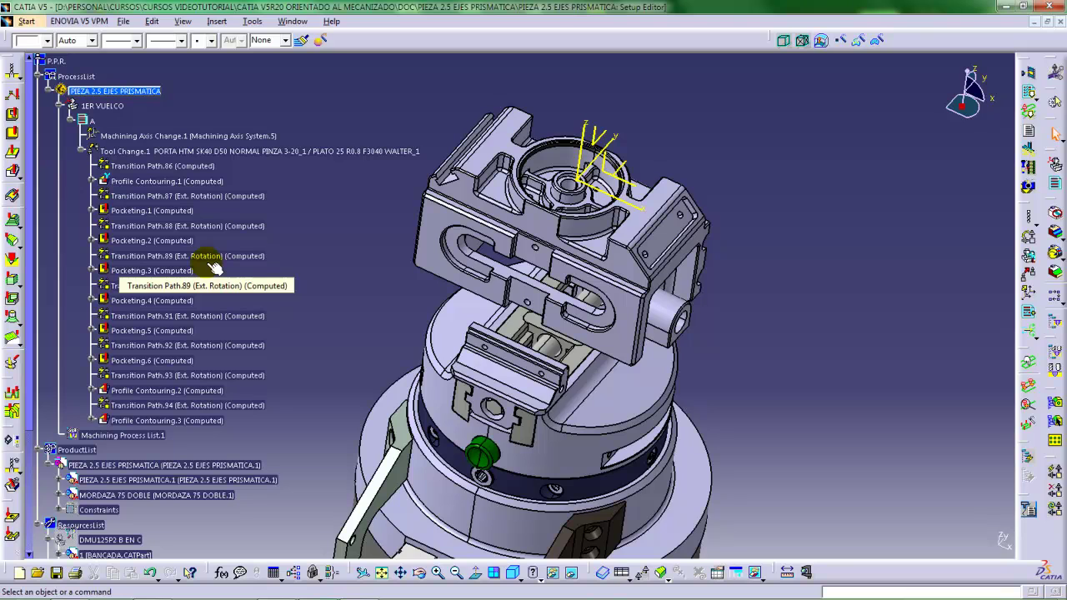
{"action": "middle_click_drag", "start_coordinate": [581, 349], "coordinate": [607, 269]}
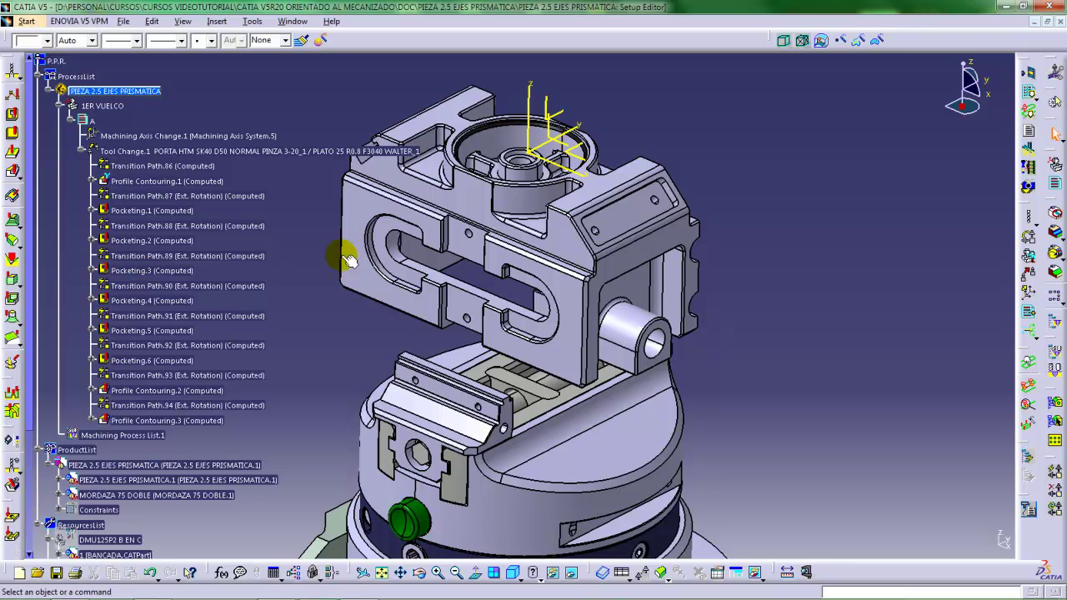
{"action": "mouse_move", "coordinate": [512, 293]}
{"action": "middle_mouse_down"}
{"action": "mouse_move", "coordinate": [517, 354]}
{"action": "mouse_move", "coordinate": [510, 334]}
{"action": "mouse_move", "coordinate": [524, 337]}
{"action": "mouse_move", "coordinate": [502, 310]}
{"action": "middle_mouse_up"}
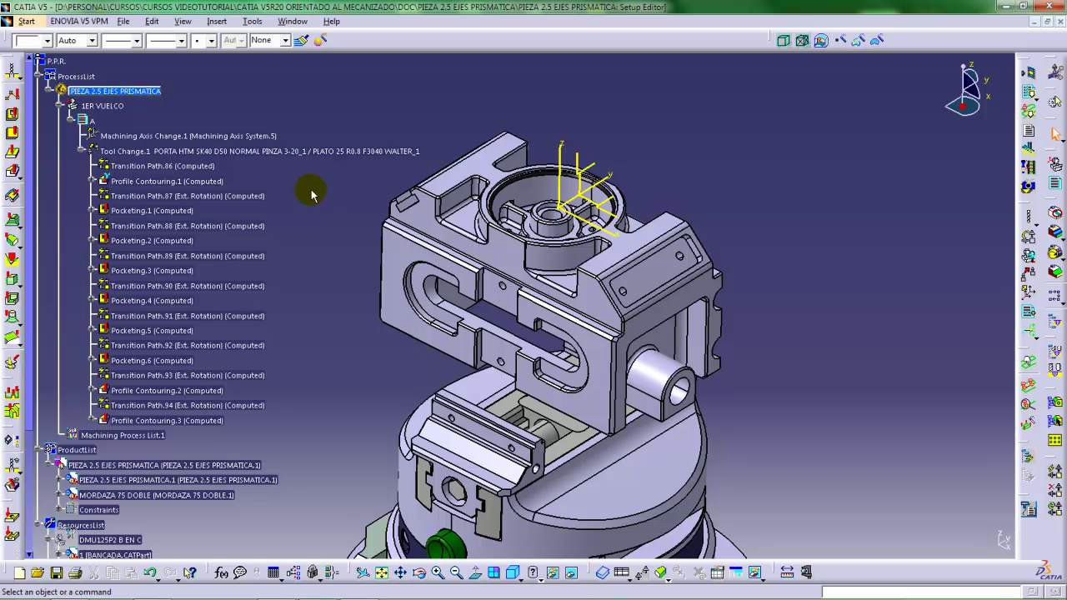
Enable preselection in the geometry view in the general display navigation options
{"action": "left_click", "coordinate": [252, 22]}
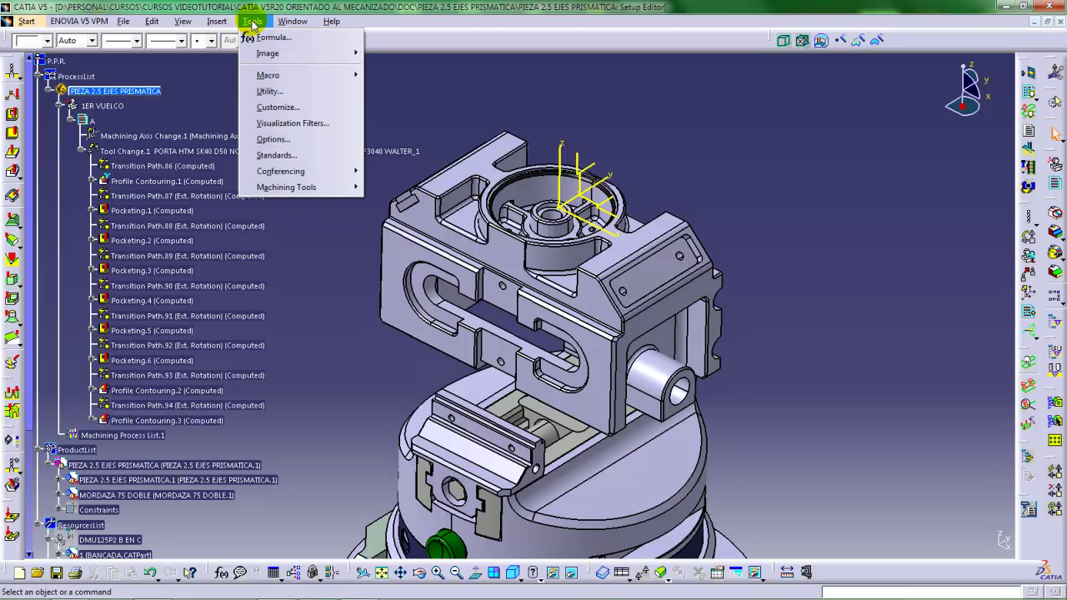
{"action": "mouse_move", "coordinate": [274, 56]}
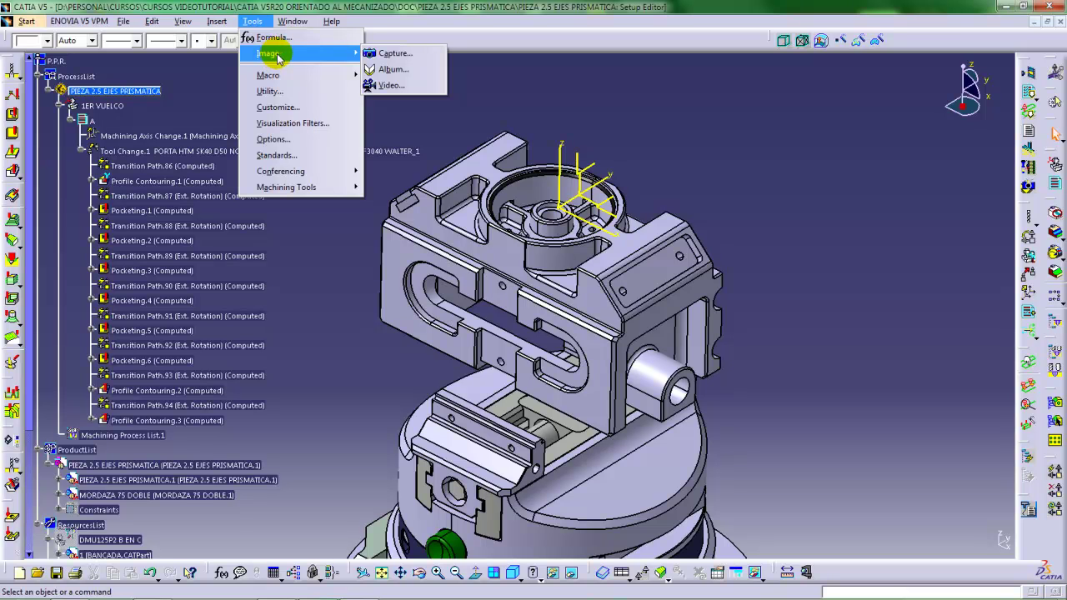
{"action": "left_click", "coordinate": [273, 140]}
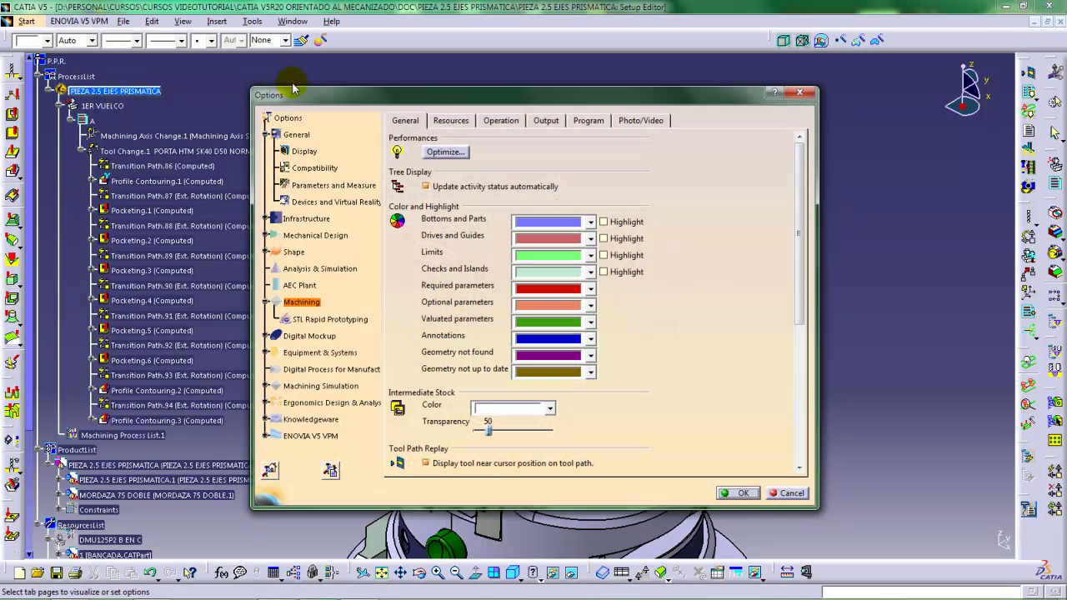
{"action": "left_click", "coordinate": [304, 153]}
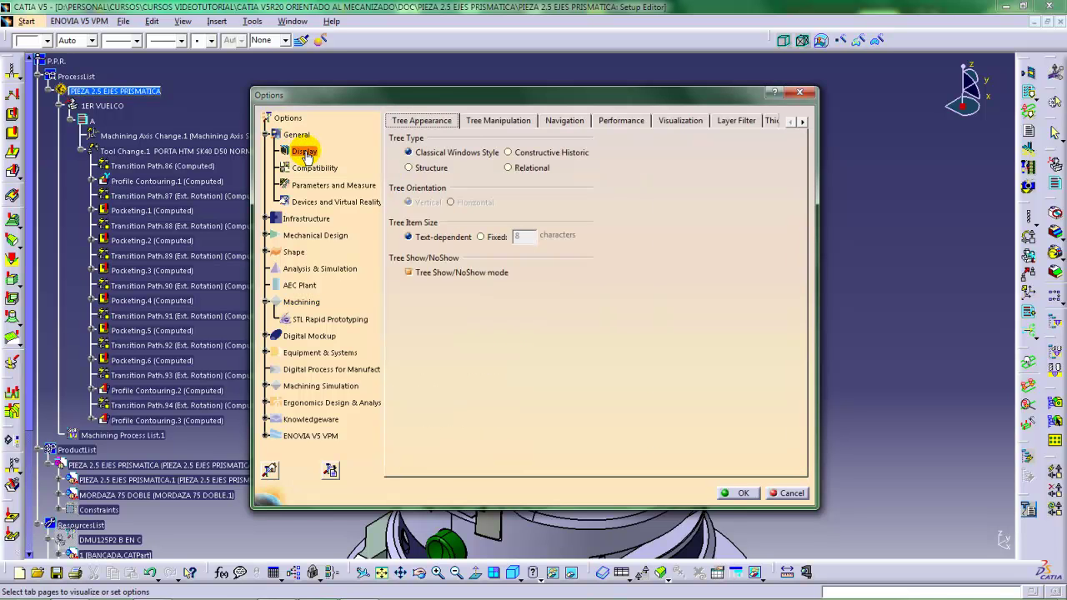
{"action": "left_click", "coordinate": [565, 121]}
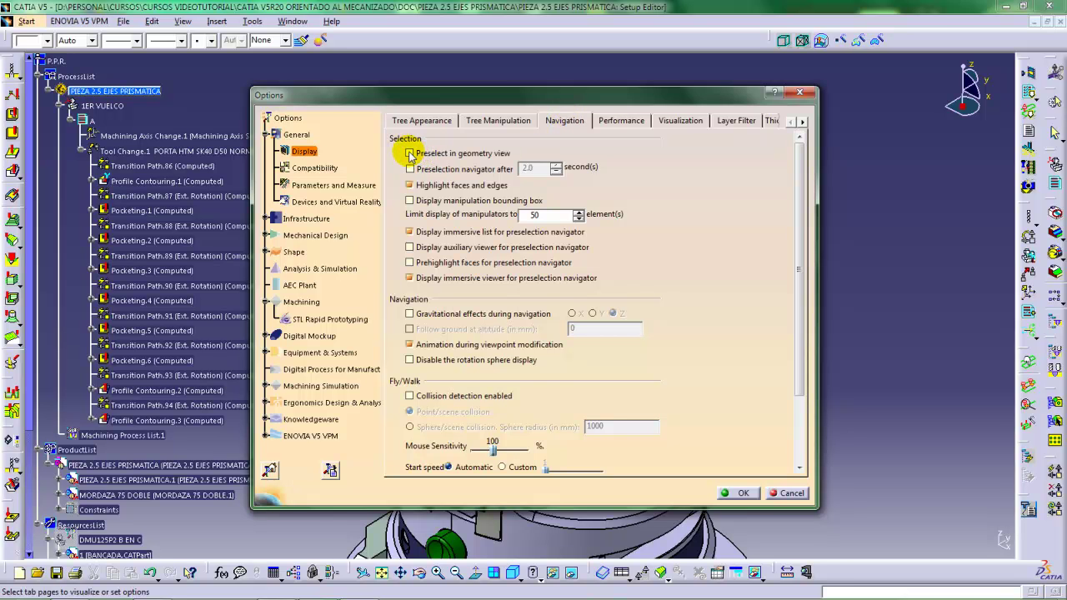
{"action": "left_click", "coordinate": [409, 154]}
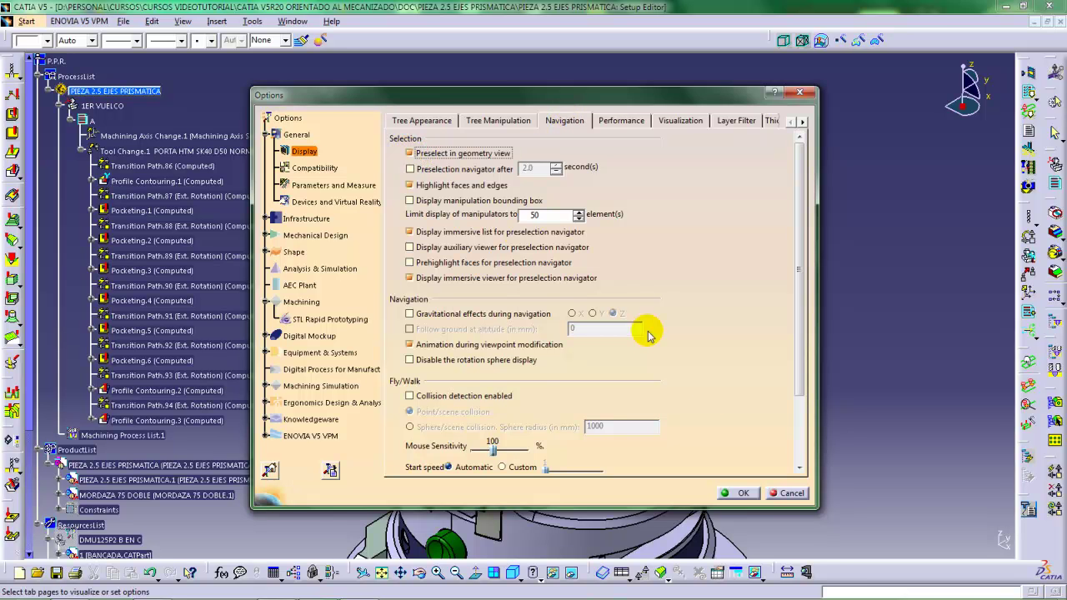
{"action": "left_click", "coordinate": [736, 494]}
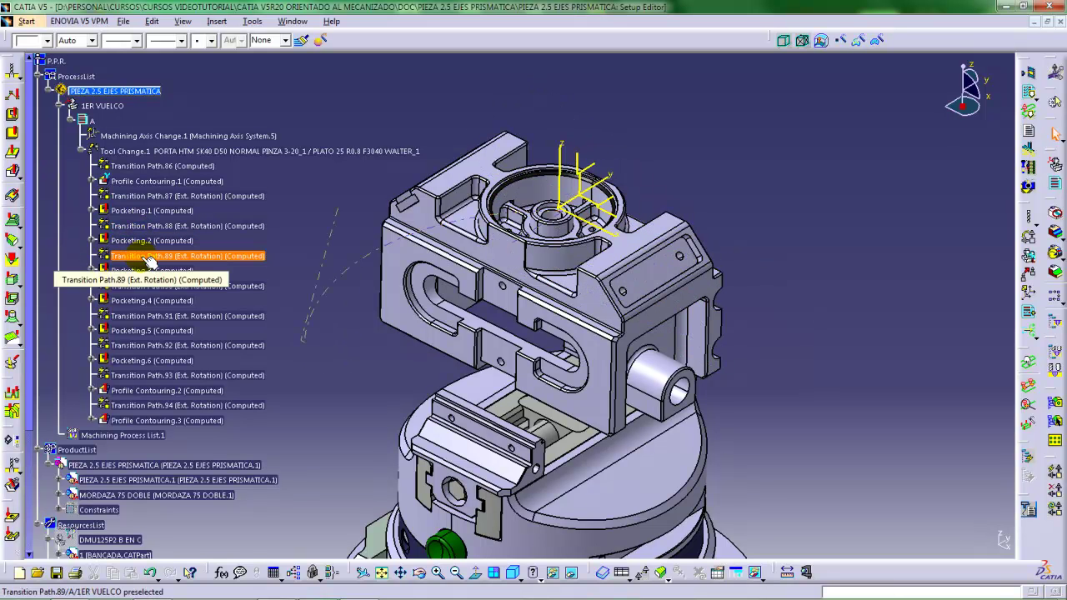
Open Pocketing.4 and examine its strategy and its guide, check, bottom and start point geometry on the part's end face
{"action": "double_click", "coordinate": [149, 303]}
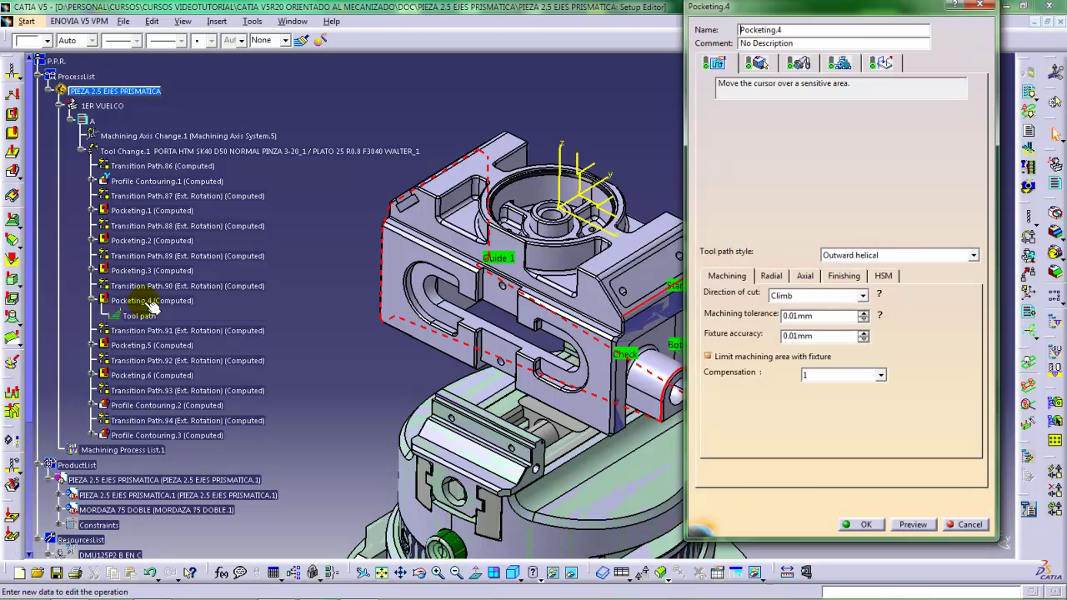
{"action": "middle_click_drag", "start_coordinate": [354, 368], "coordinate": [527, 278]}
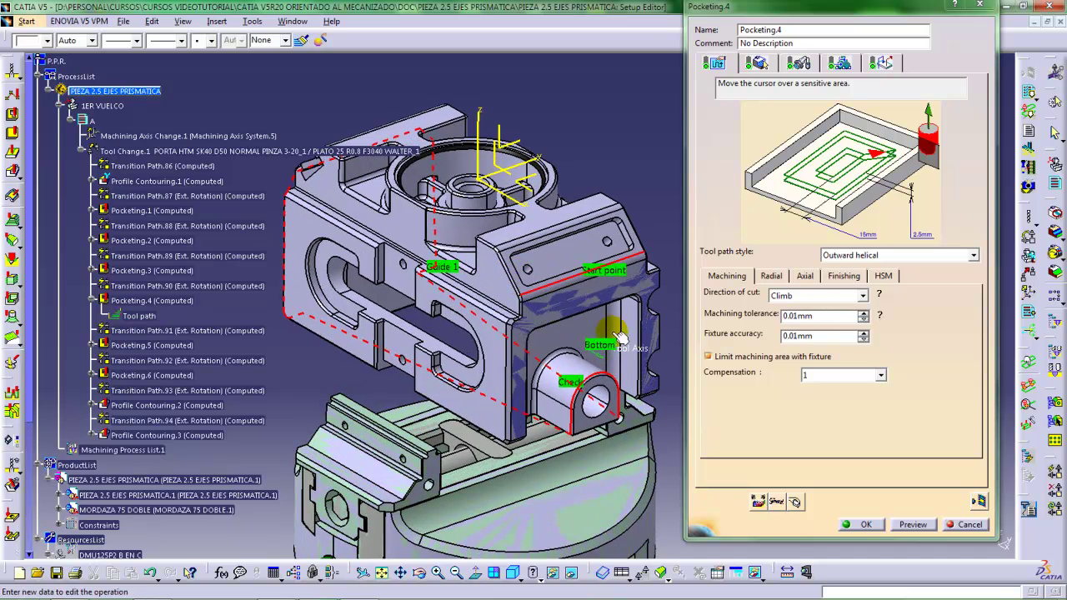
{"action": "middle_click_drag", "start_coordinate": [589, 292], "coordinate": [560, 308]}
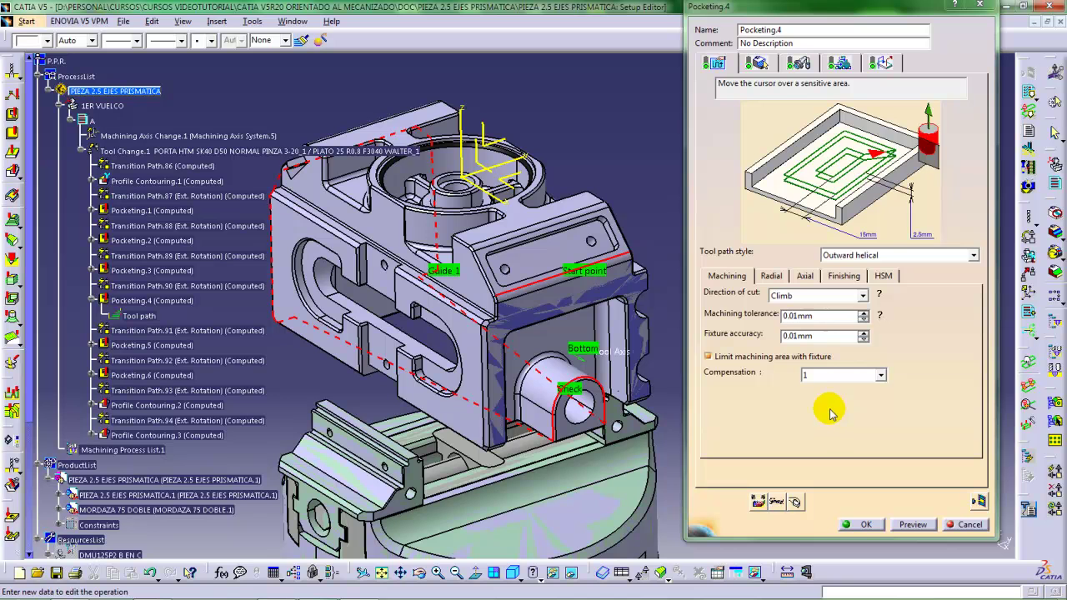
{"action": "left_click", "coordinate": [757, 64]}
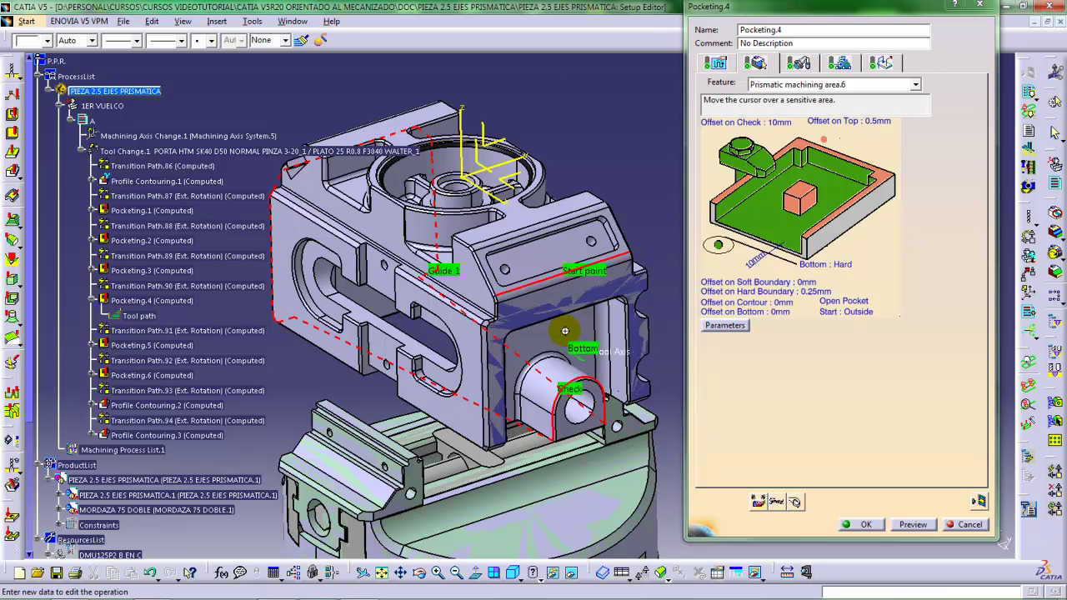
{"action": "middle_click_drag", "start_coordinate": [564, 328], "coordinate": [543, 314]}
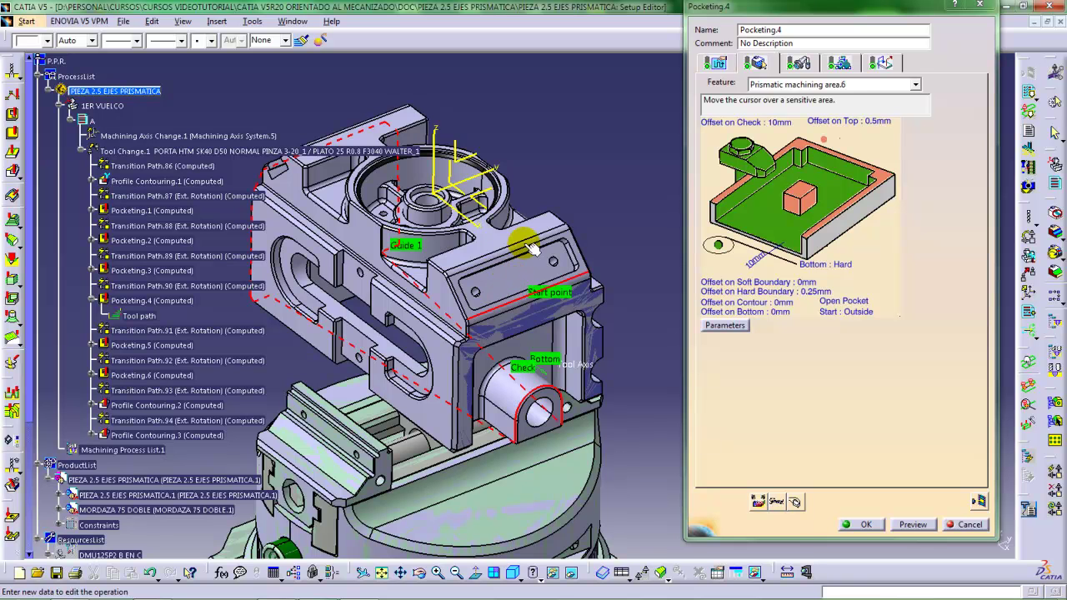
{"action": "mouse_move", "coordinate": [566, 306]}
{"action": "middle_mouse_down"}
{"action": "mouse_move", "coordinate": [583, 303]}
{"action": "mouse_move", "coordinate": [556, 309]}
{"action": "middle_mouse_up"}
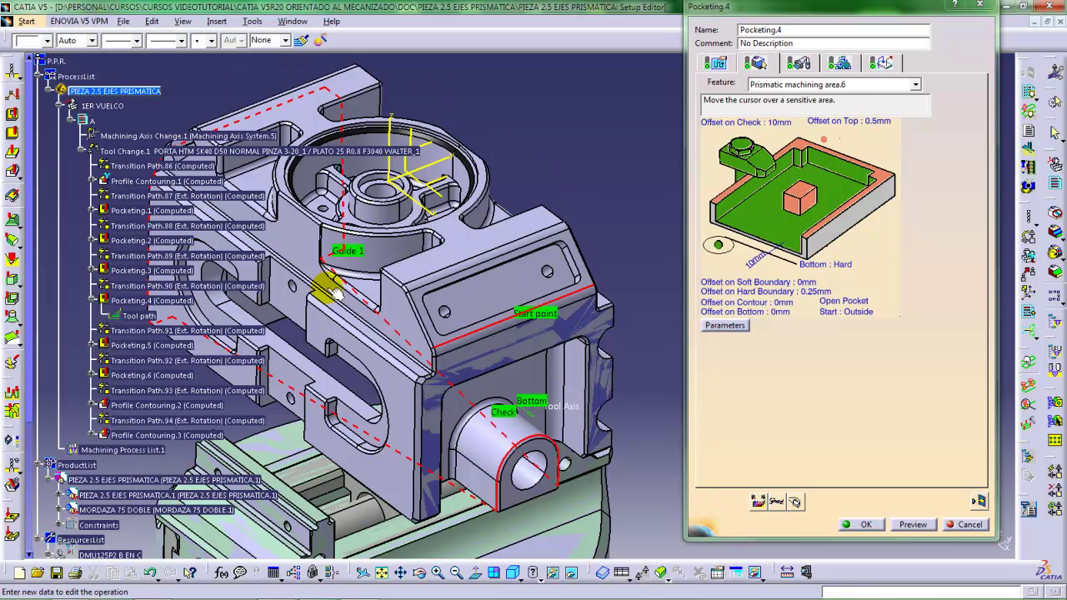
{"action": "middle_click_drag", "start_coordinate": [555, 341], "coordinate": [500, 349]}
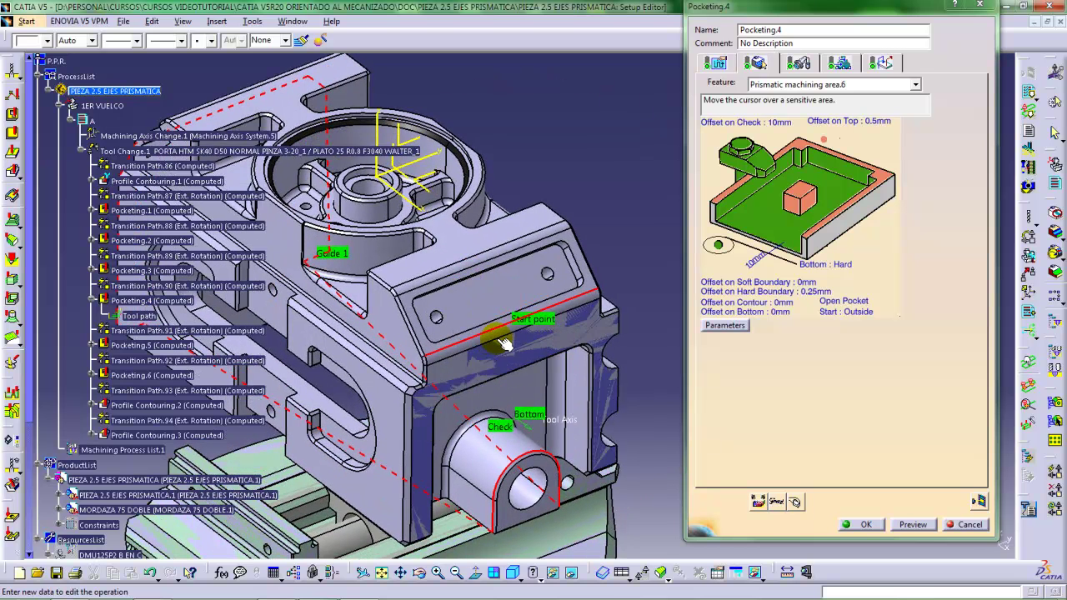
{"action": "mouse_move", "coordinate": [507, 341]}
{"action": "middle_mouse_down"}
{"action": "mouse_move", "coordinate": [529, 336]}
{"action": "mouse_move", "coordinate": [519, 335]}
{"action": "middle_mouse_up"}
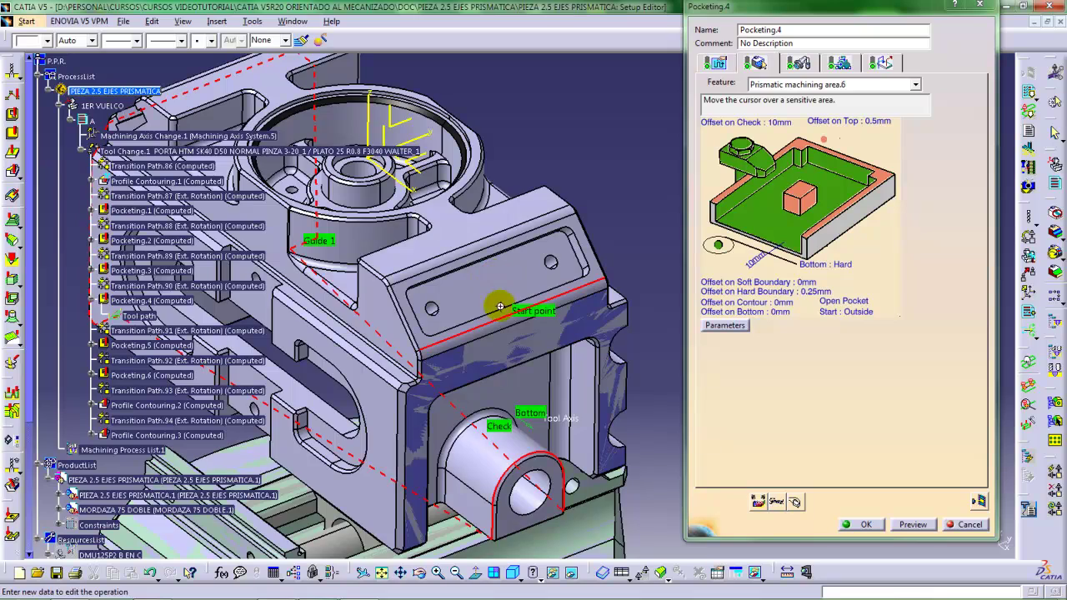
{"action": "middle_click_drag", "start_coordinate": [500, 305], "coordinate": [434, 238]}
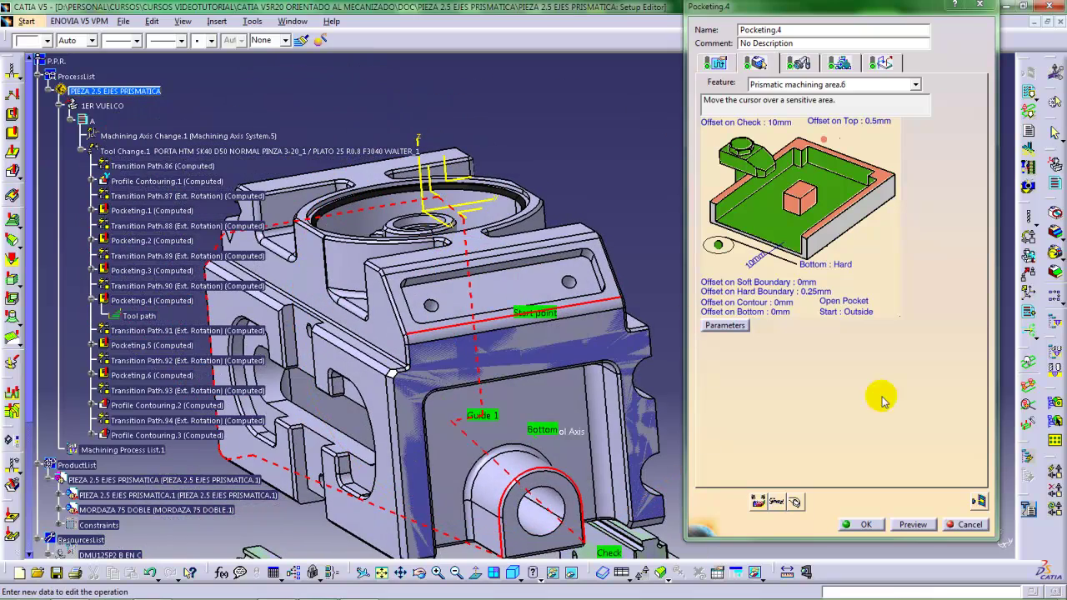
Replay Pocketing.4's tool path and examine the tool's position and passes near the start point from the side
{"action": "left_click", "coordinate": [980, 498]}
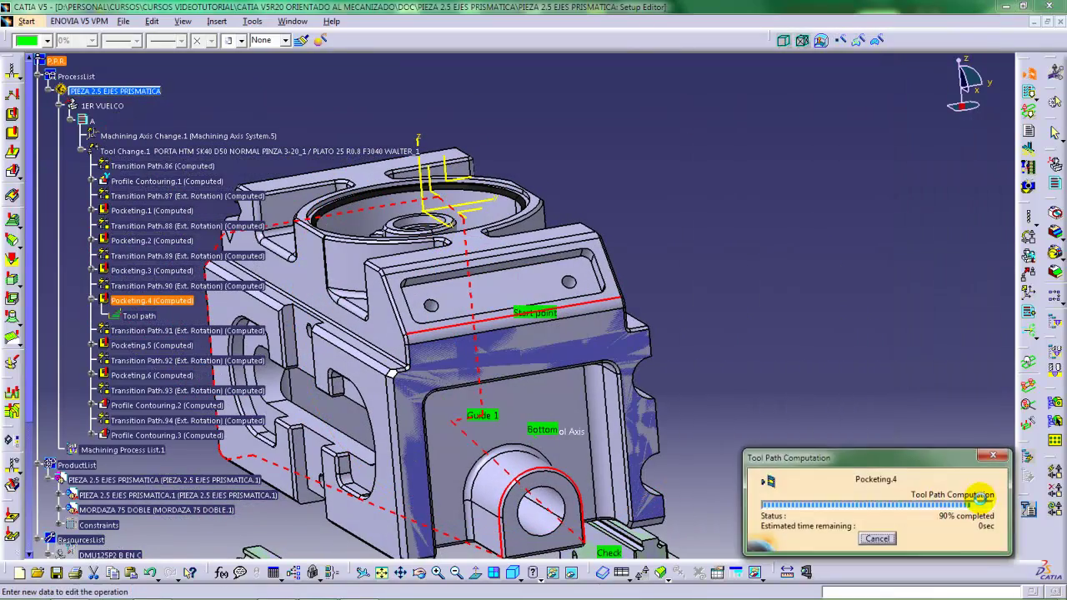
{"action": "middle_click_drag", "start_coordinate": [624, 386], "coordinate": [545, 190], "text": "ctrl"}
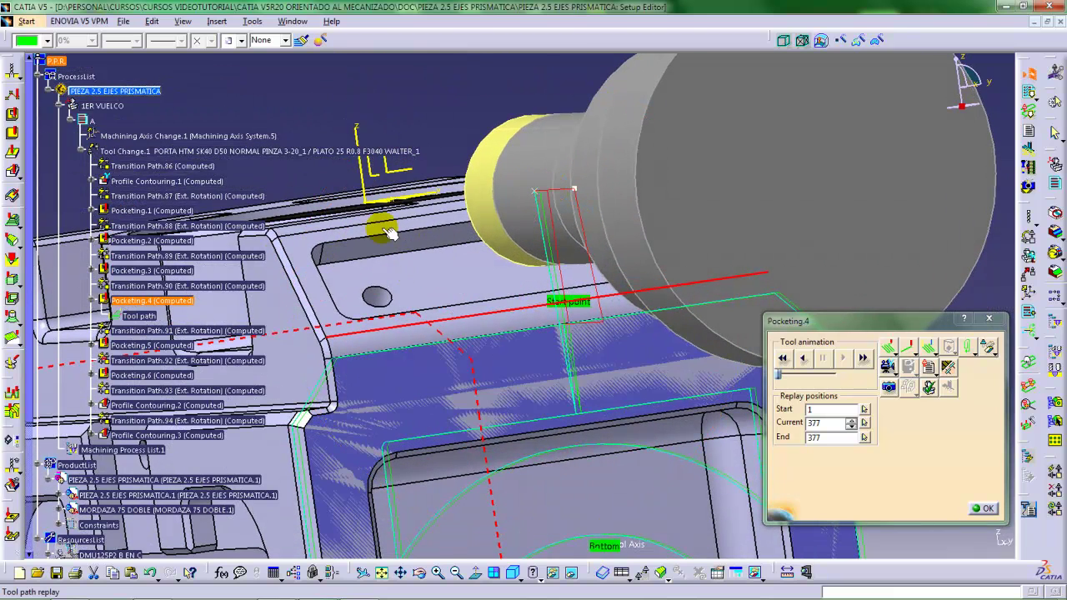
{"action": "middle_click_drag", "start_coordinate": [428, 262], "coordinate": [599, 324]}
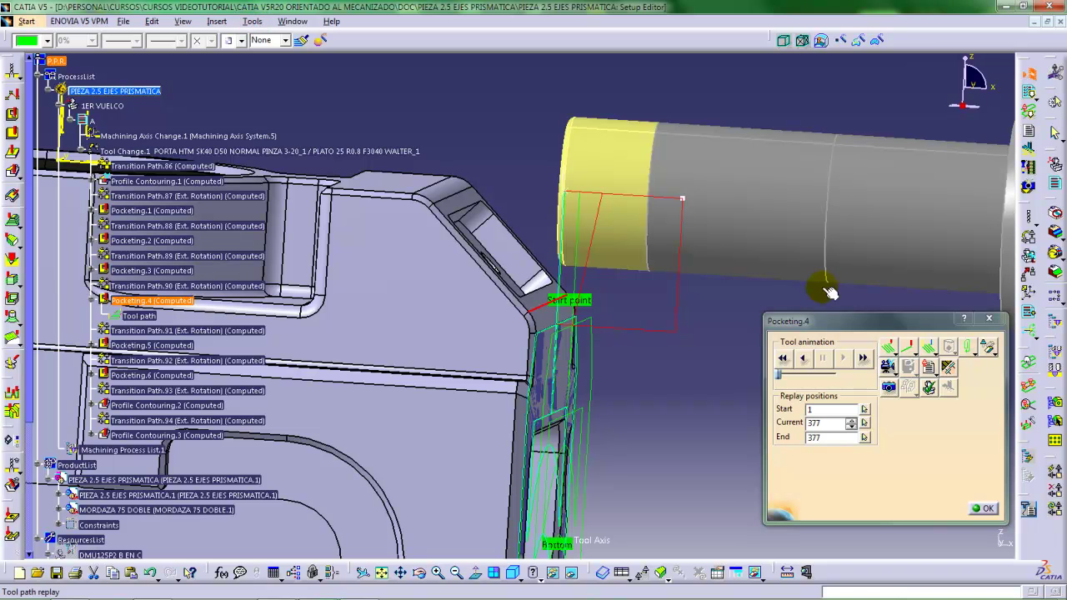
Review the collision detection and touch settings in the tool path replay's video options, then cancel them
{"action": "left_click", "coordinate": [947, 367]}
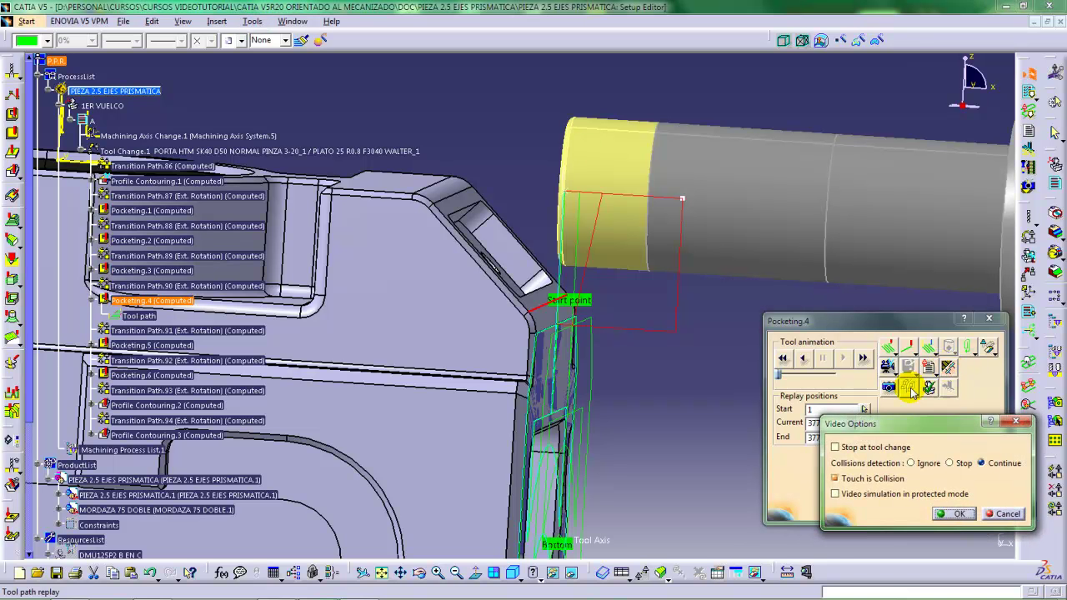
{"action": "left_click", "coordinate": [836, 479]}
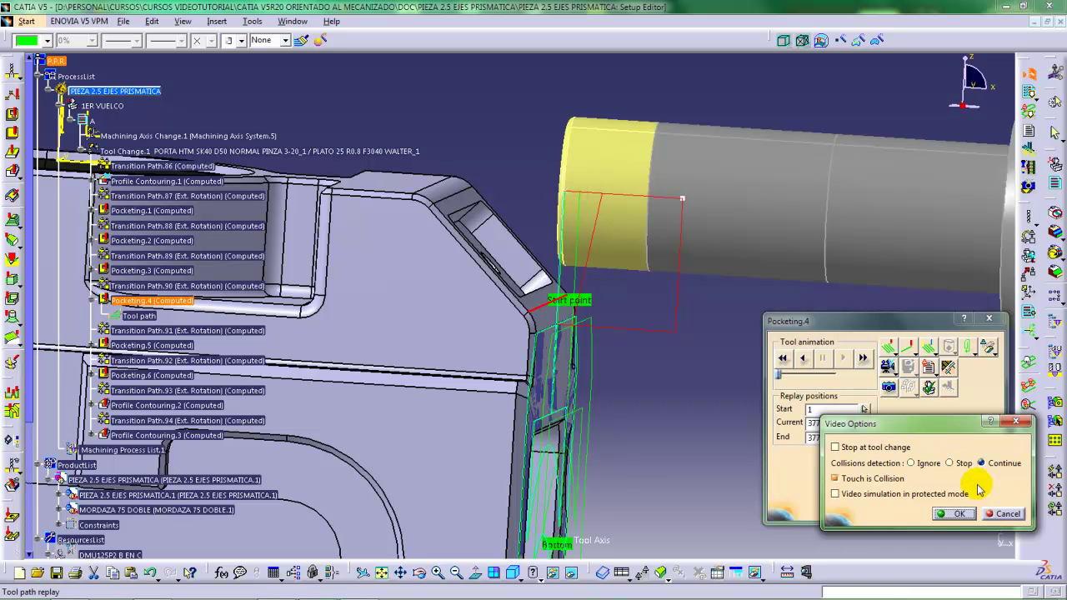
{"action": "left_click", "coordinate": [1000, 514]}
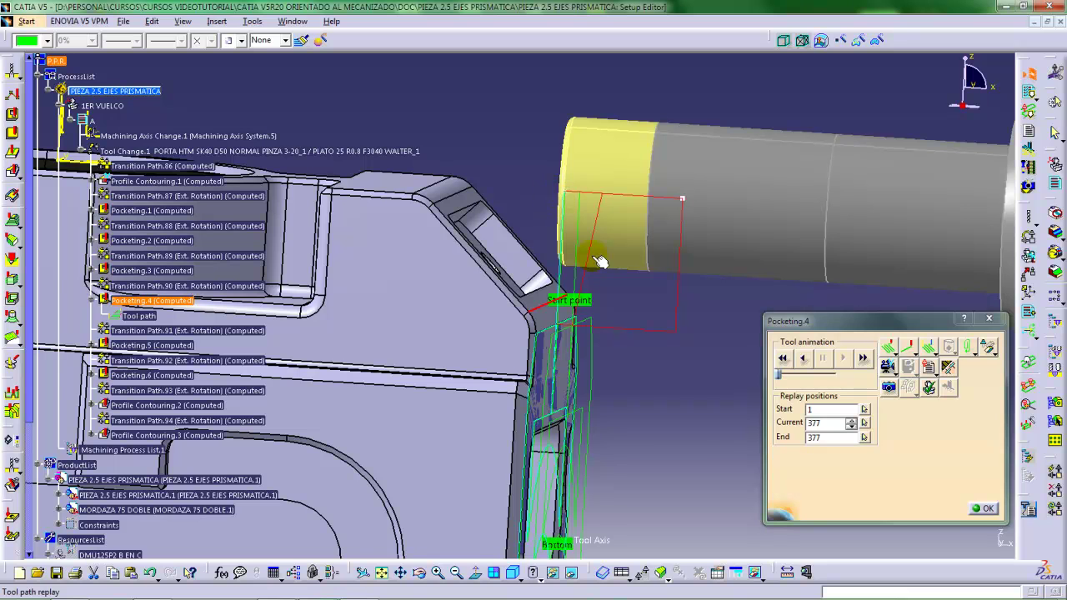
Examine the tool's position relative to the part's chamfered corner in the Pocketing.4 replay, then close the replay and the operation
{"action": "middle_click_drag", "start_coordinate": [598, 260], "coordinate": [529, 315]}
{"action": "middle_click_drag", "start_coordinate": [543, 314], "coordinate": [520, 310]}
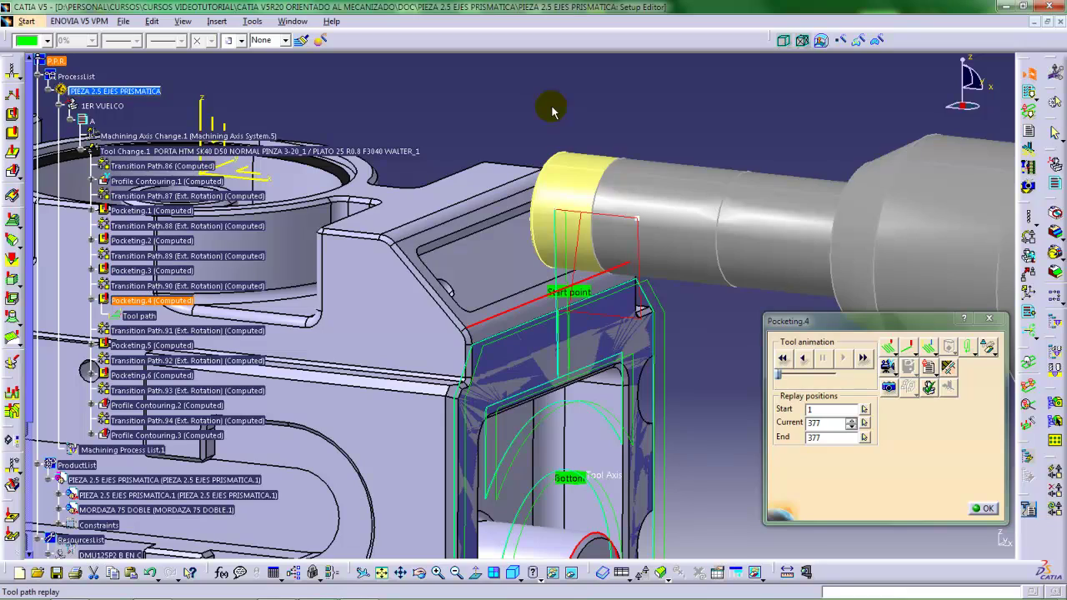
{"action": "middle_click_drag", "start_coordinate": [566, 200], "coordinate": [633, 276]}
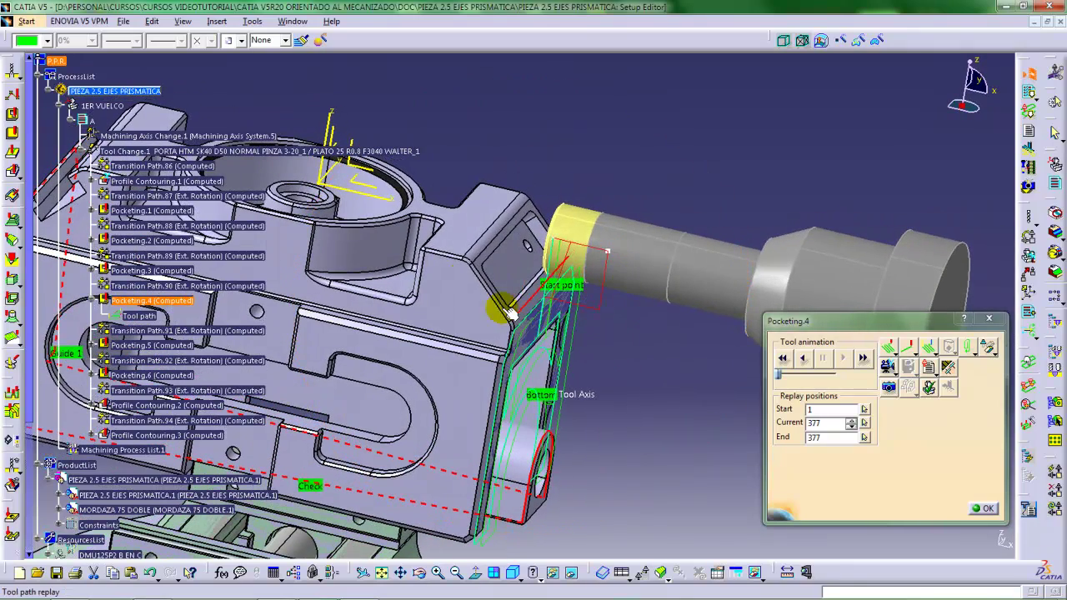
{"action": "middle_click", "coordinate": [383, 254]}
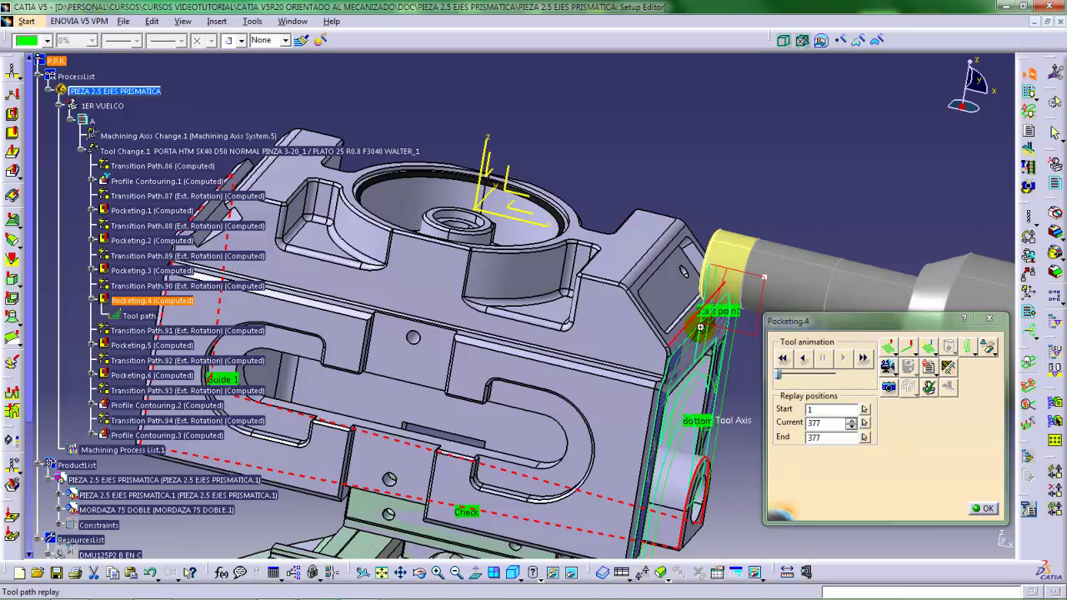
{"action": "middle_click_drag", "start_coordinate": [700, 328], "coordinate": [655, 281]}
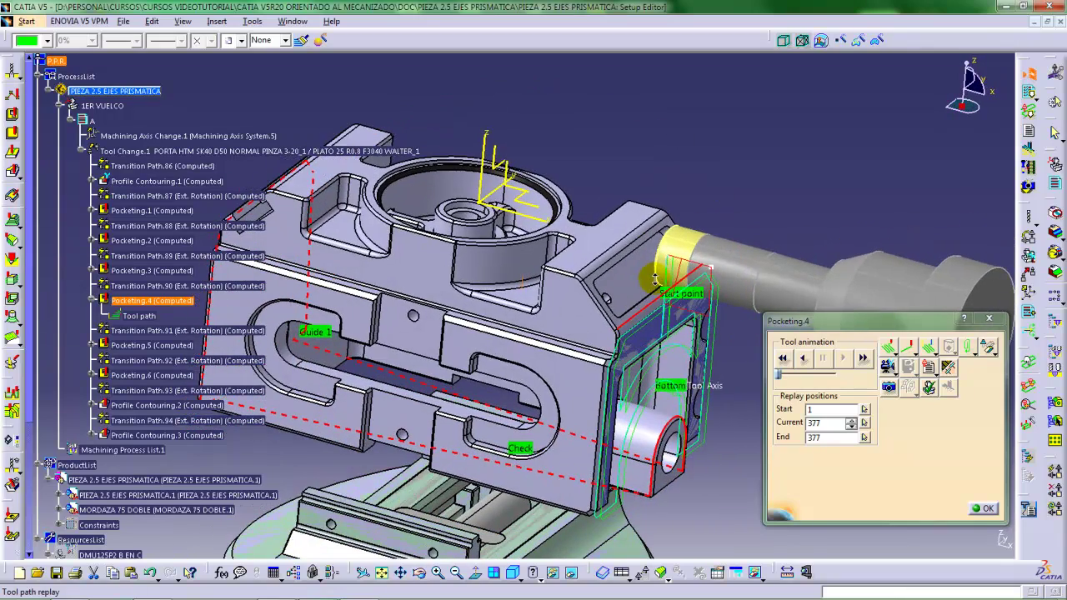
{"action": "left_click", "coordinate": [987, 510]}
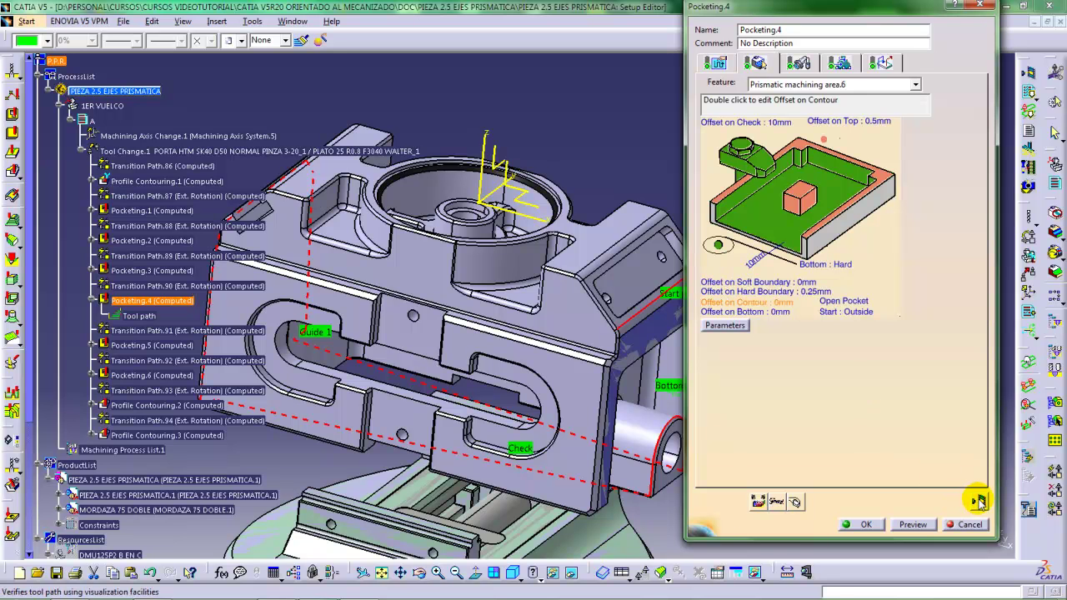
{"action": "left_click", "coordinate": [851, 514]}
Copy Pocketing.5 and Pocketing.6 and paste them directly after Profile Contouring.1 in program A
{"action": "middle_click_drag", "start_coordinate": [638, 374], "coordinate": [560, 298]}
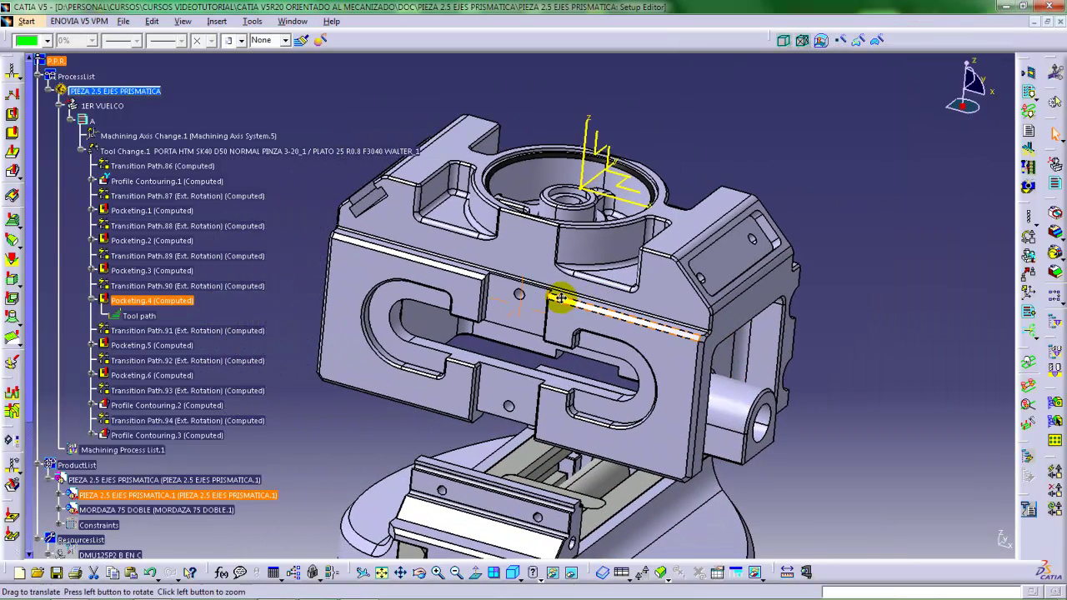
{"action": "left_click", "coordinate": [88, 298]}
{"action": "middle_click_drag", "start_coordinate": [615, 334], "coordinate": [521, 320]}
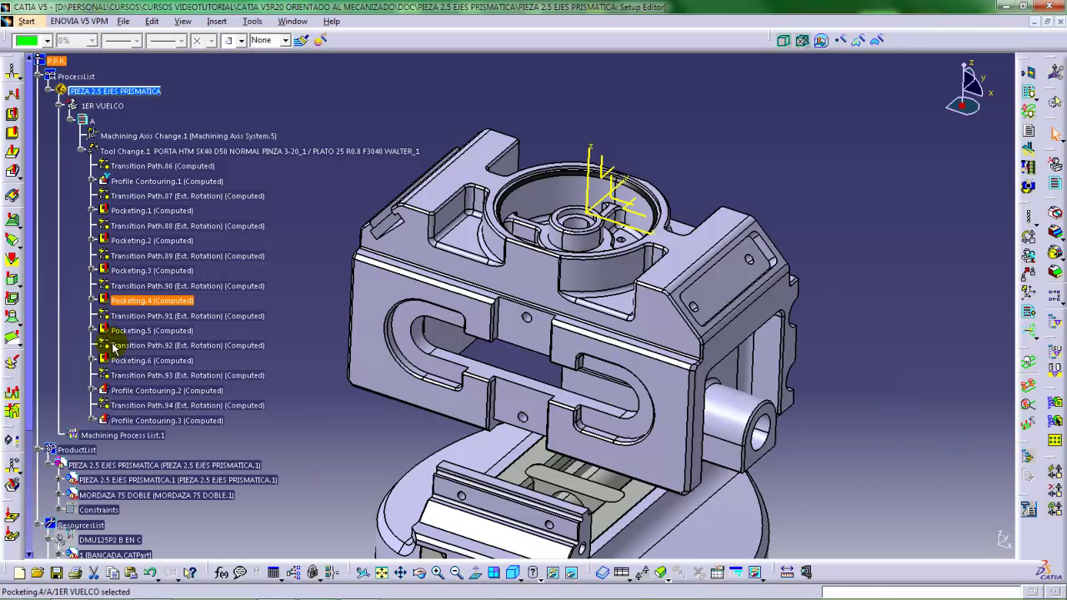
{"action": "left_click", "coordinate": [141, 392]}
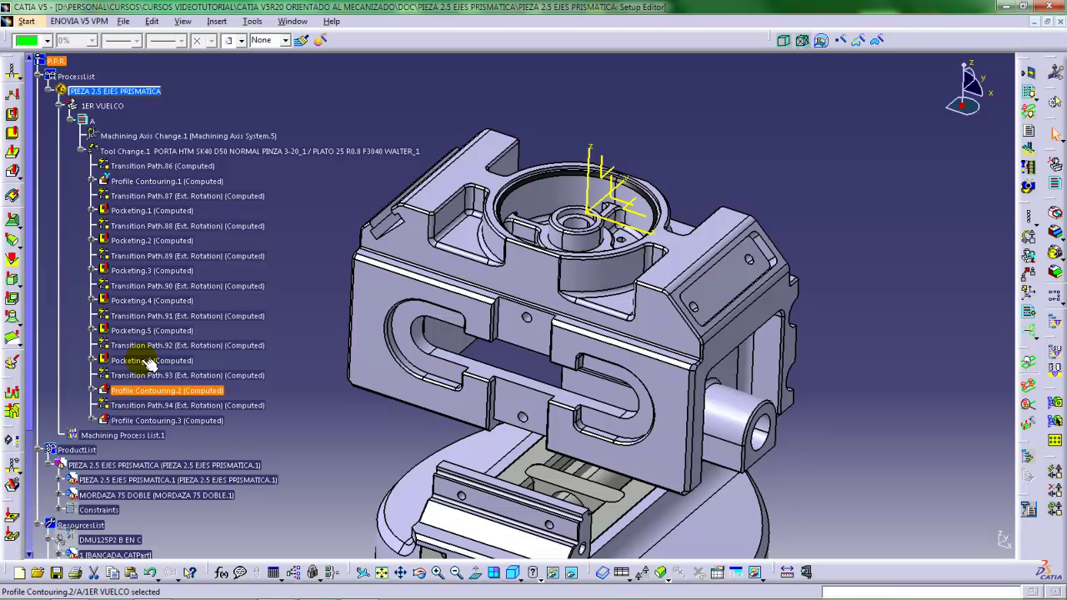
{"action": "left_click", "coordinate": [137, 359]}
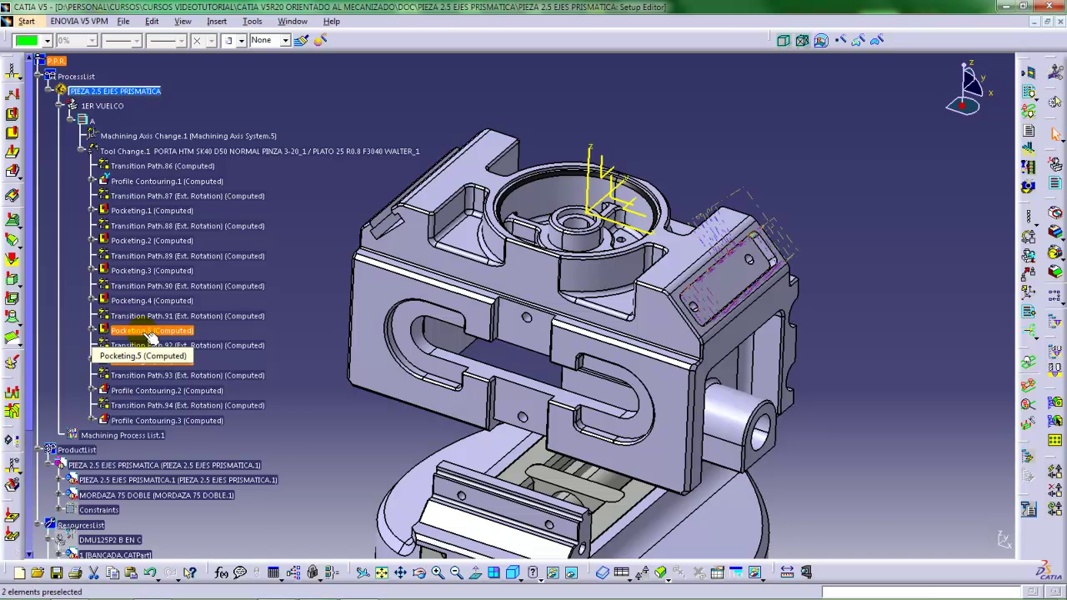
{"action": "right_click", "coordinate": [148, 333]}
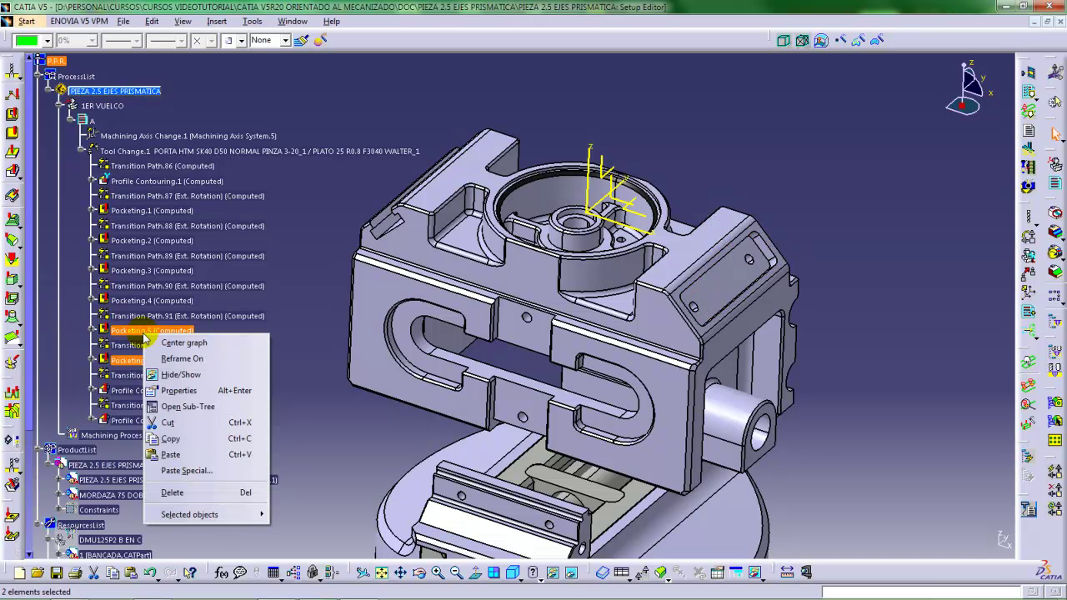
{"action": "left_click", "coordinate": [172, 439]}
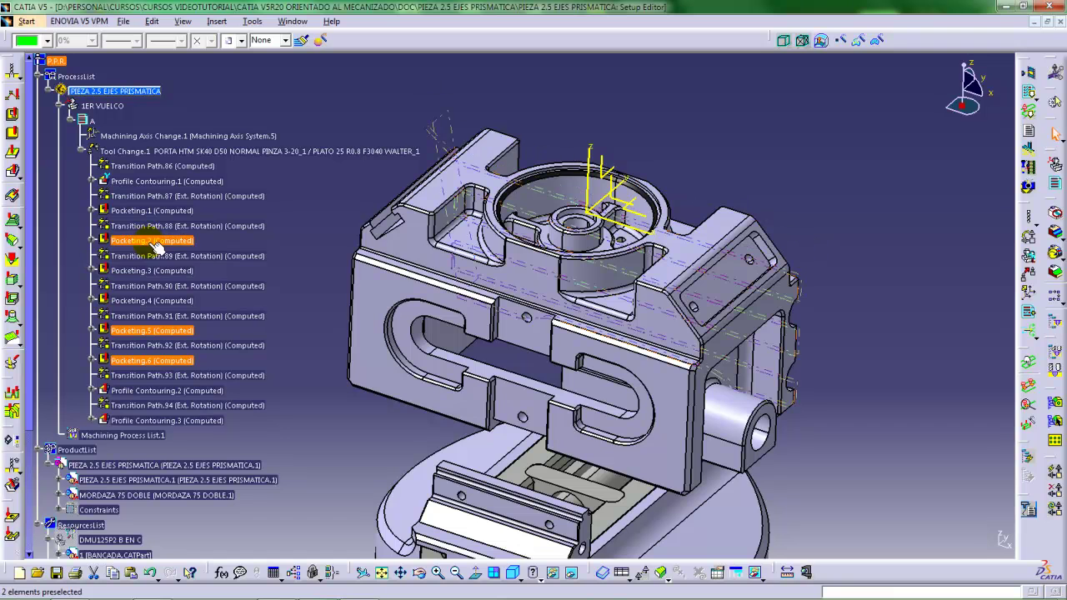
{"action": "right_click", "coordinate": [150, 186]}
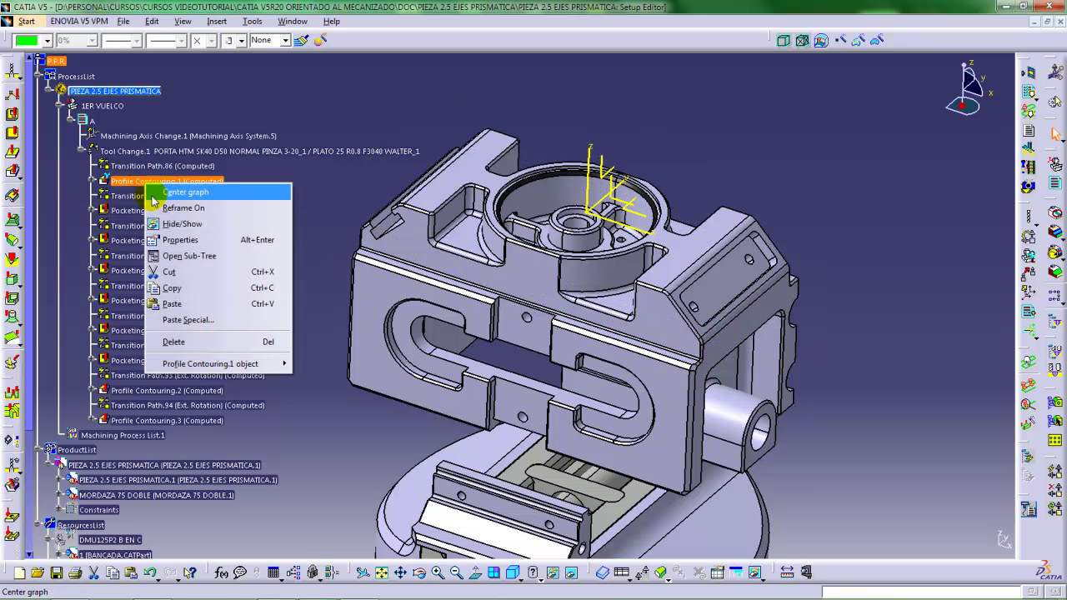
{"action": "left_click", "coordinate": [174, 305]}
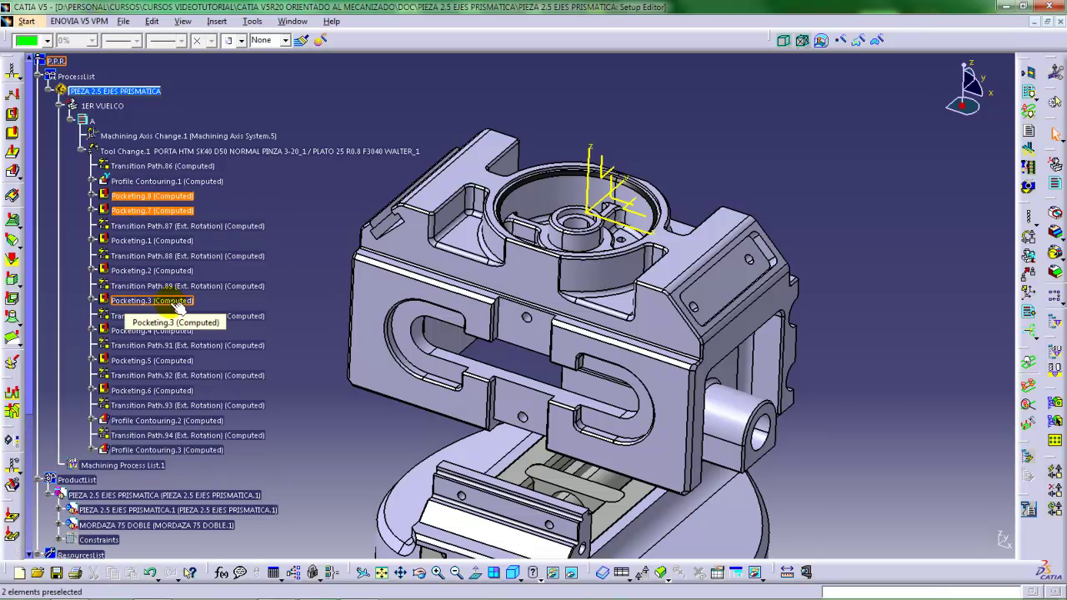
Delete the original Pocketing.5 and Pocketing.6 operations after Pocketing.4
{"action": "left_click", "coordinate": [147, 364]}
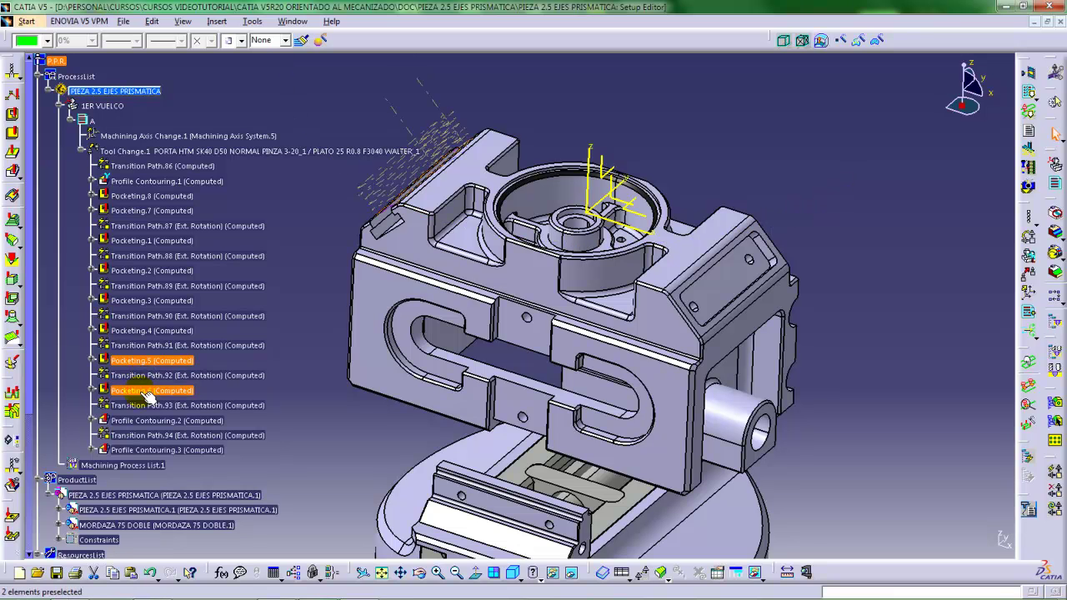
{"action": "right_click", "coordinate": [145, 392]}
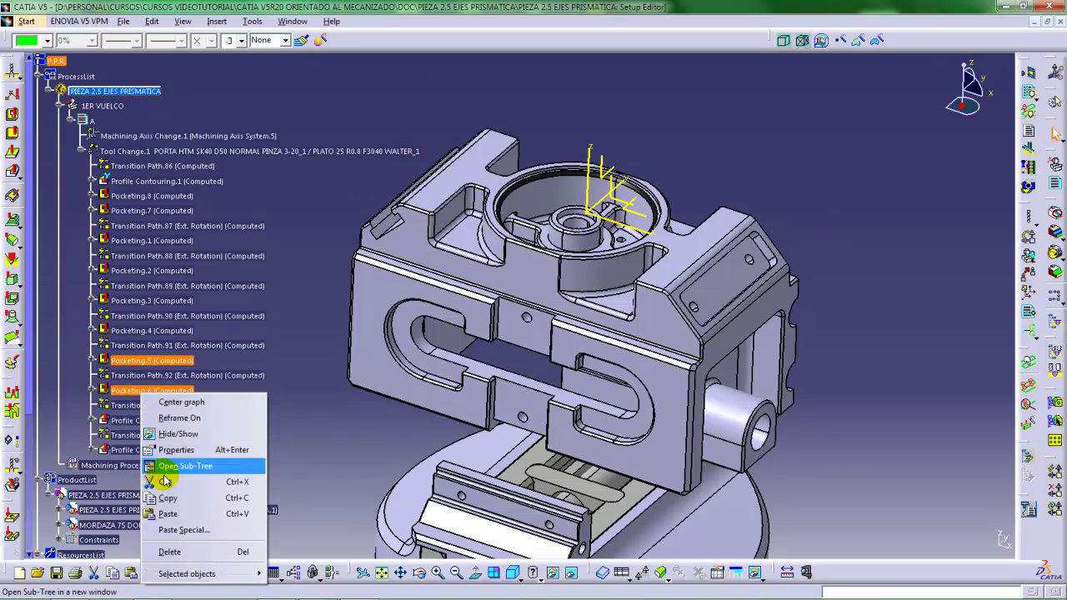
{"action": "left_click", "coordinate": [171, 551]}
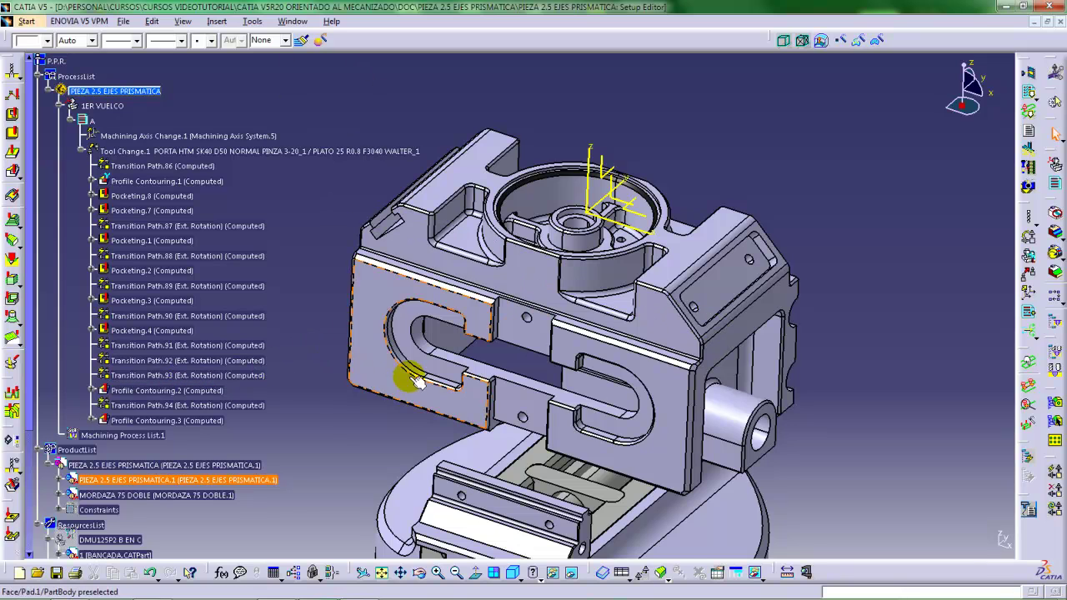
Regenerate the transition paths for program A with the current creation and machine rotation options
{"action": "middle_click_drag", "start_coordinate": [405, 369], "coordinate": [398, 348]}
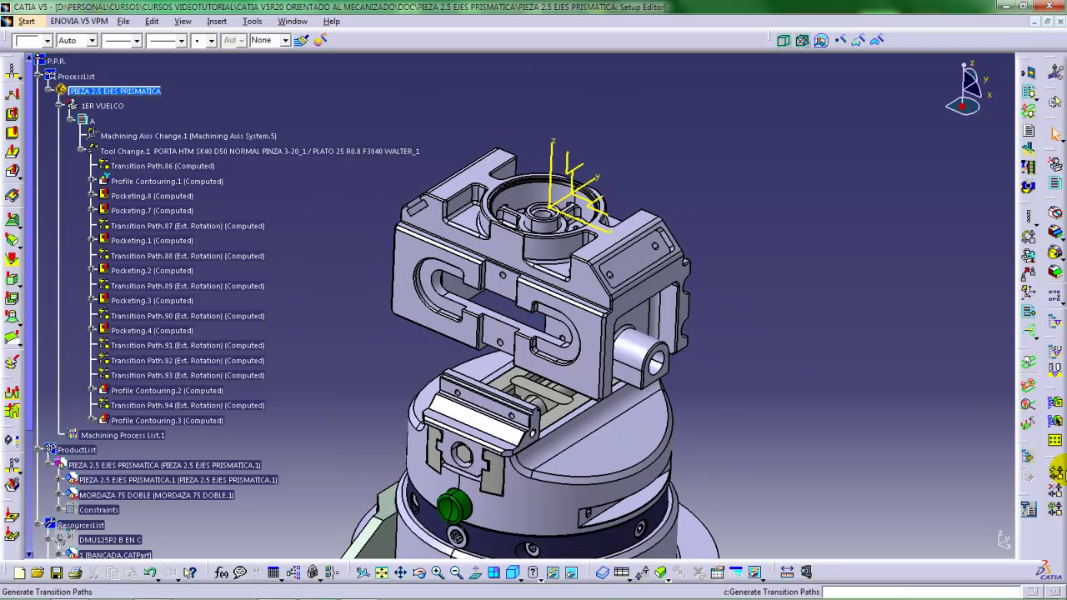
{"action": "left_click", "coordinate": [1055, 472]}
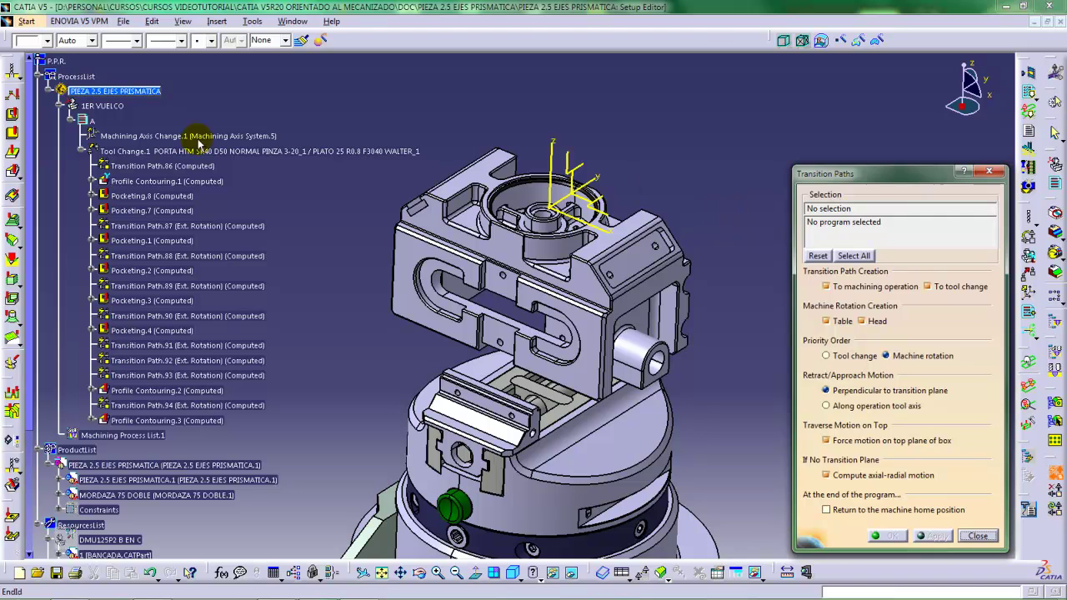
{"action": "left_click", "coordinate": [90, 121]}
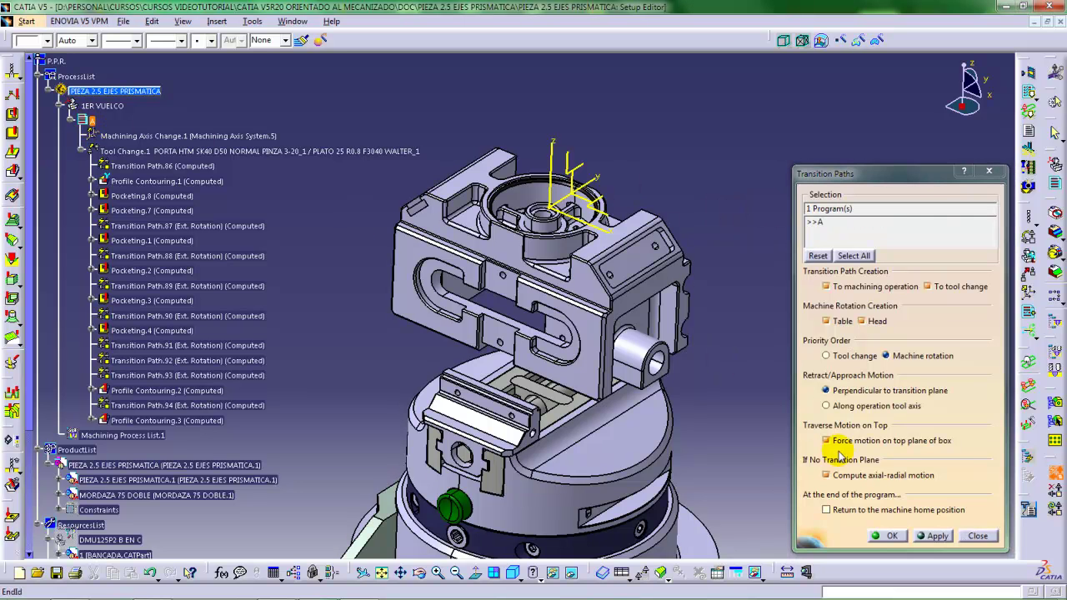
{"action": "left_click", "coordinate": [882, 533]}
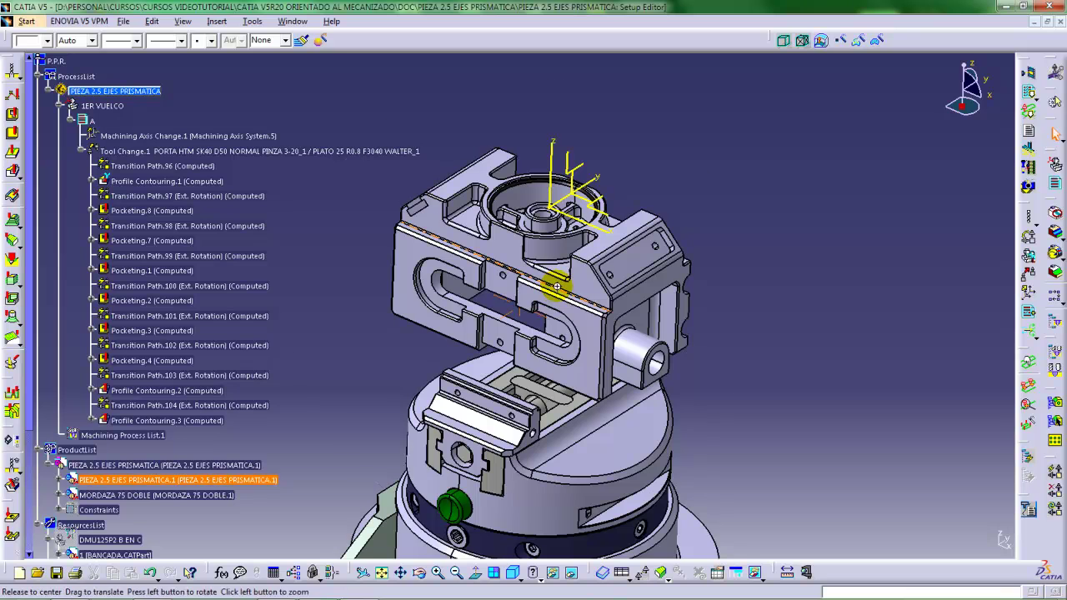
Open the Profile Contouring.3 tool path replay and start a material removal video of program A from the raw stock, accepting the fixture warning
{"action": "middle_click_drag", "start_coordinate": [553, 278], "coordinate": [554, 297]}
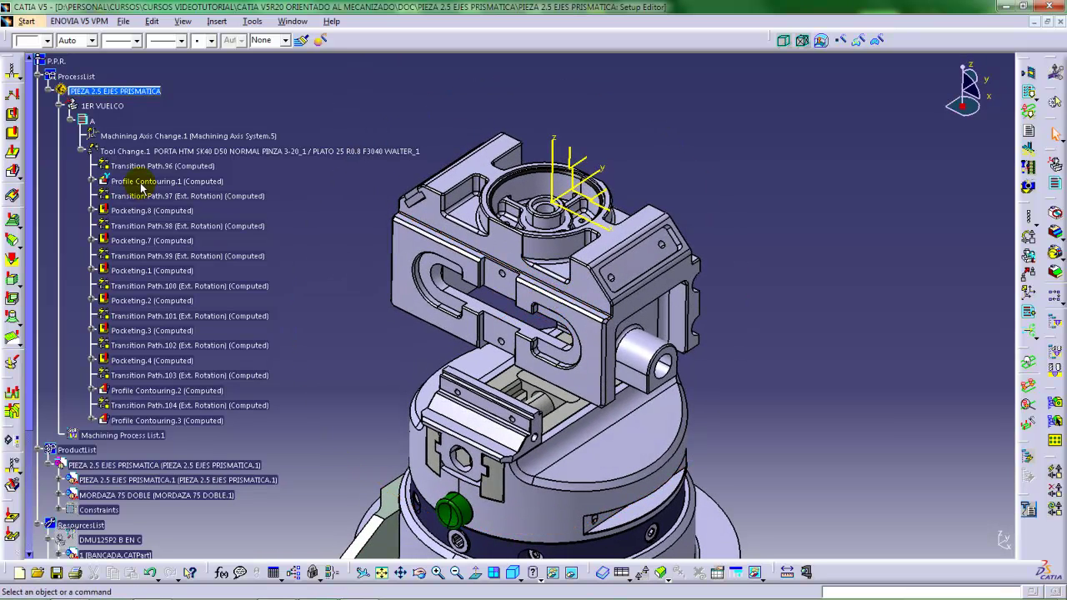
{"action": "left_click", "coordinate": [155, 167]}
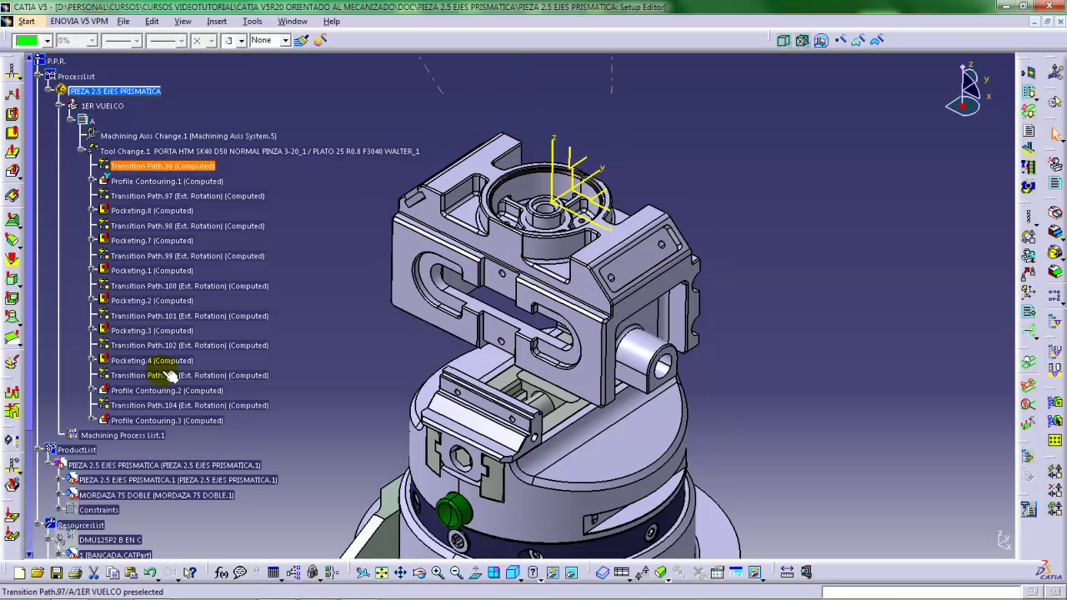
{"action": "left_click", "coordinate": [158, 421]}
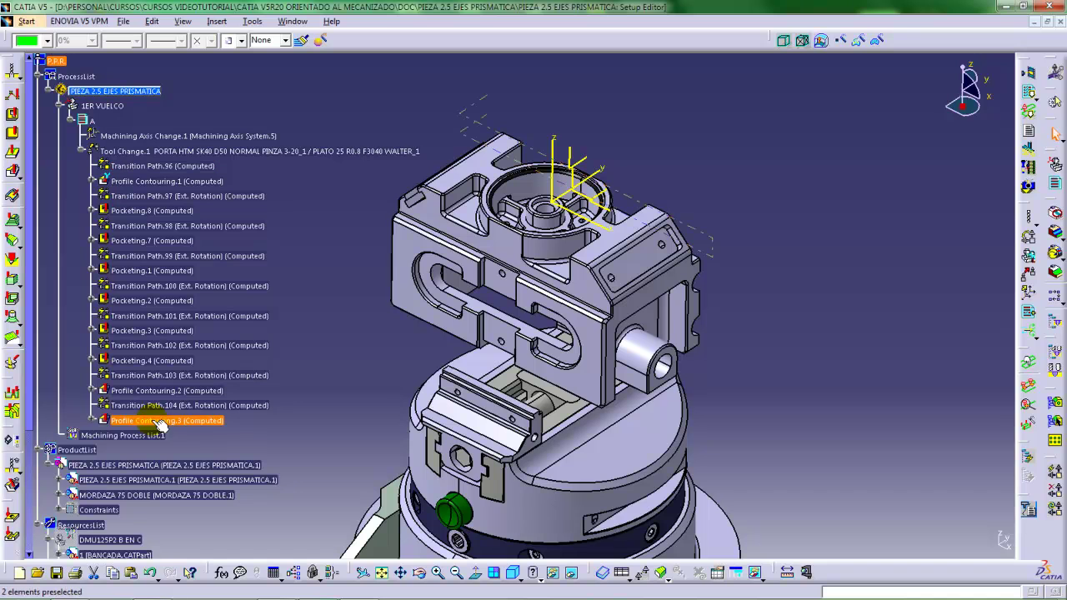
{"action": "left_click", "coordinate": [1030, 74]}
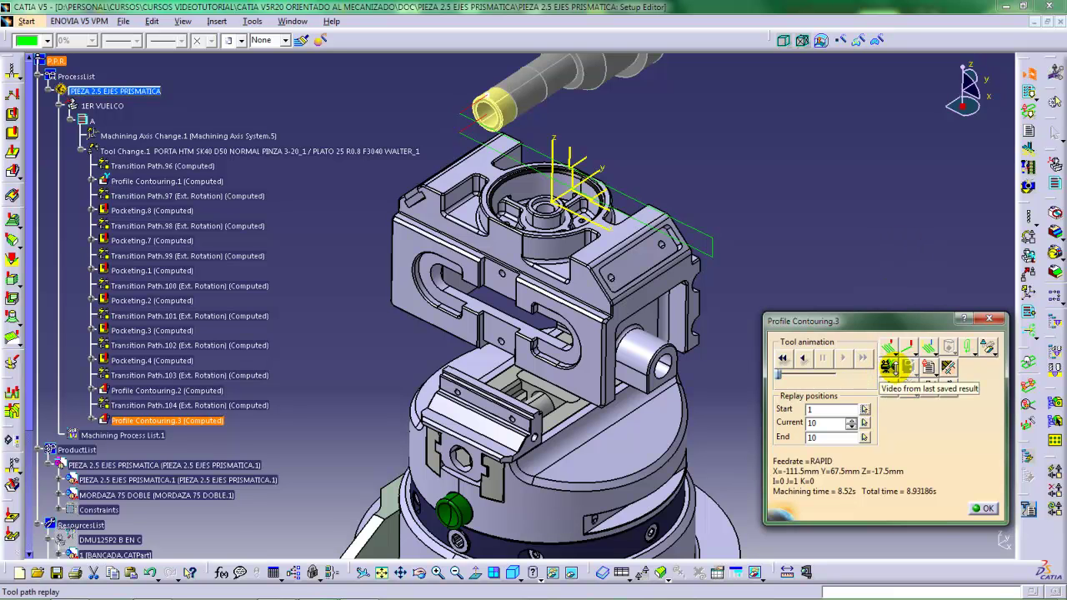
{"action": "left_click", "coordinate": [888, 367]}
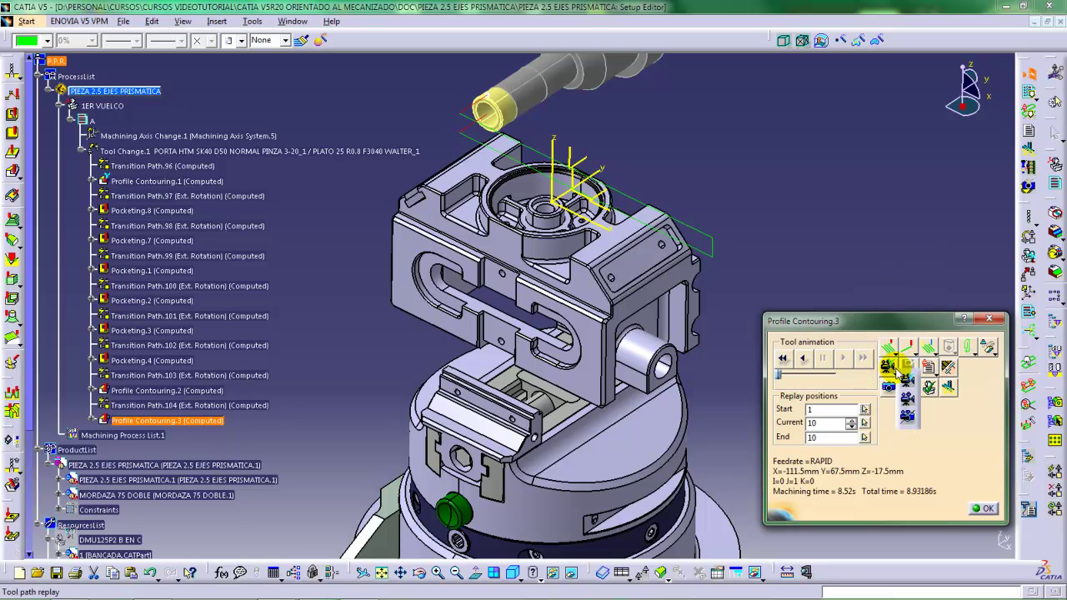
{"action": "left_click", "coordinate": [907, 400]}
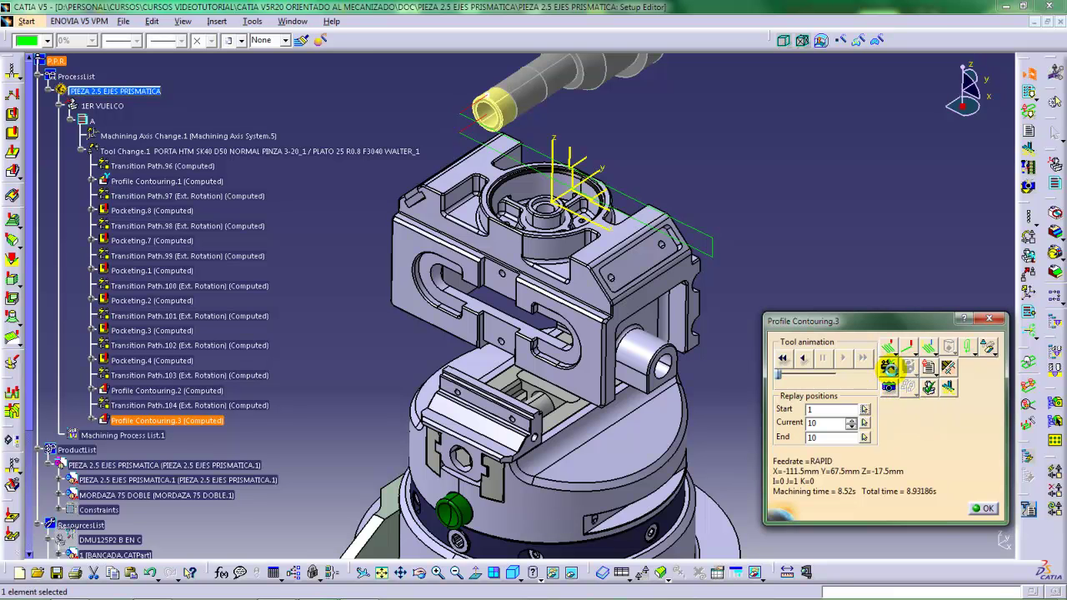
{"action": "left_click", "coordinate": [885, 367]}
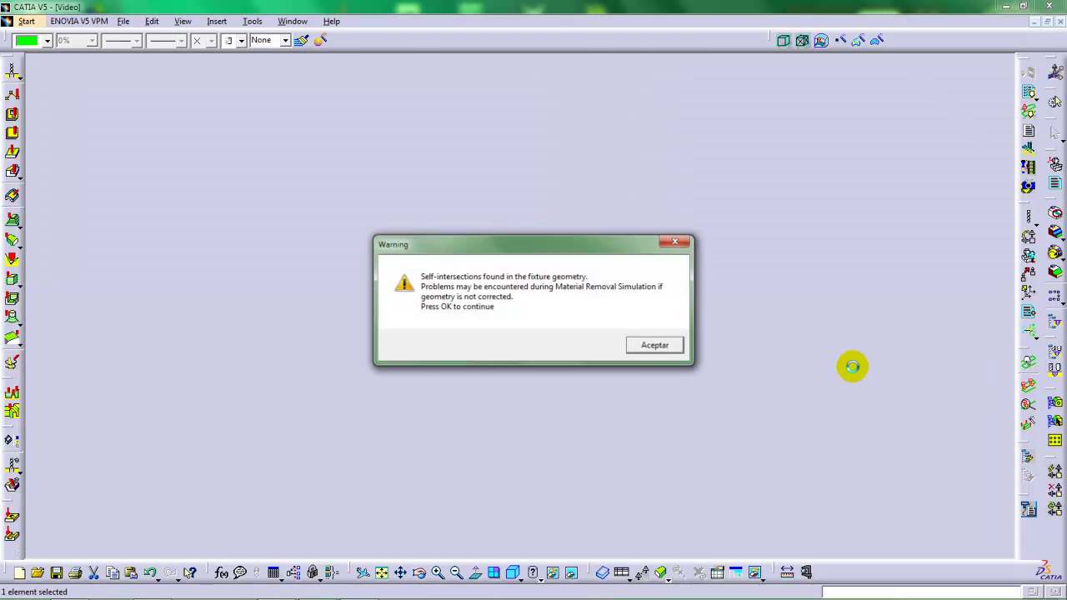
{"action": "left_click", "coordinate": [654, 345]}
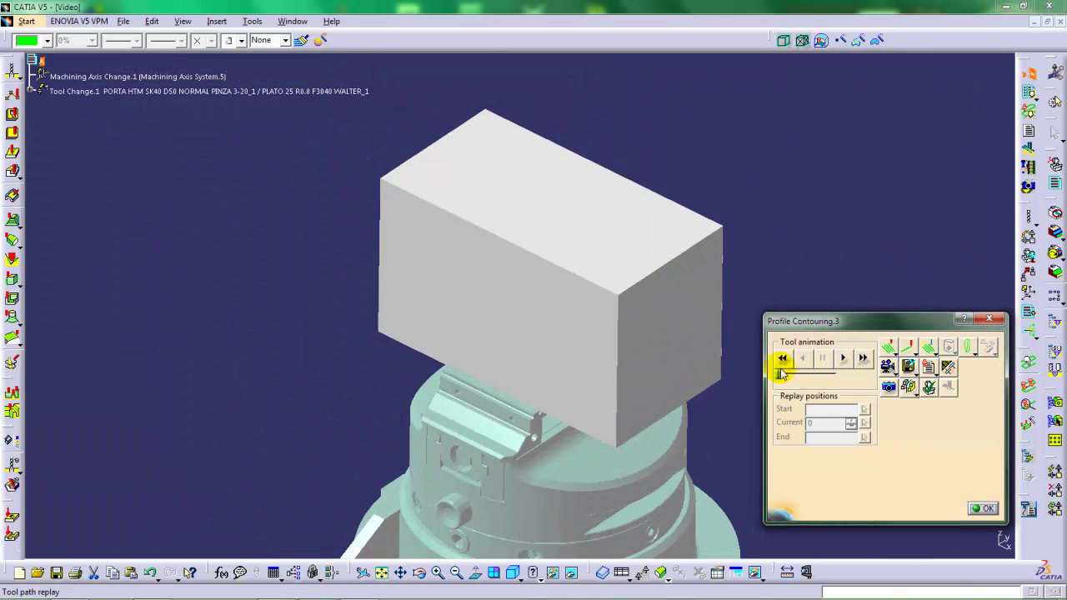
Play the material removal simulation to its end at a higher speed and examine the machined stock from several sides
{"action": "left_click", "coordinate": [841, 358]}
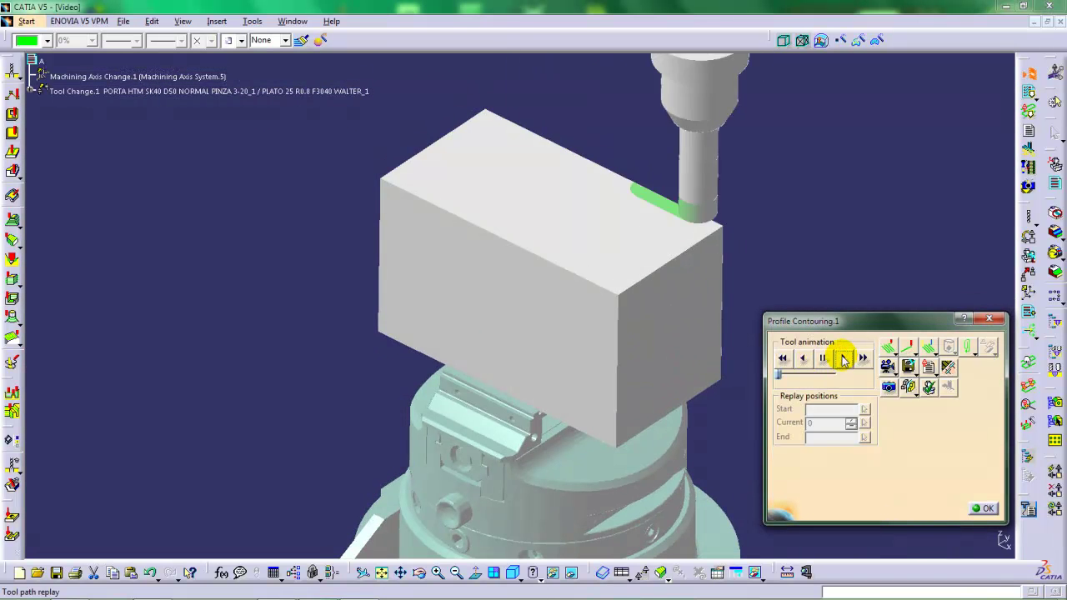
{"action": "left_click_drag", "start_coordinate": [770, 379], "coordinate": [793, 379]}
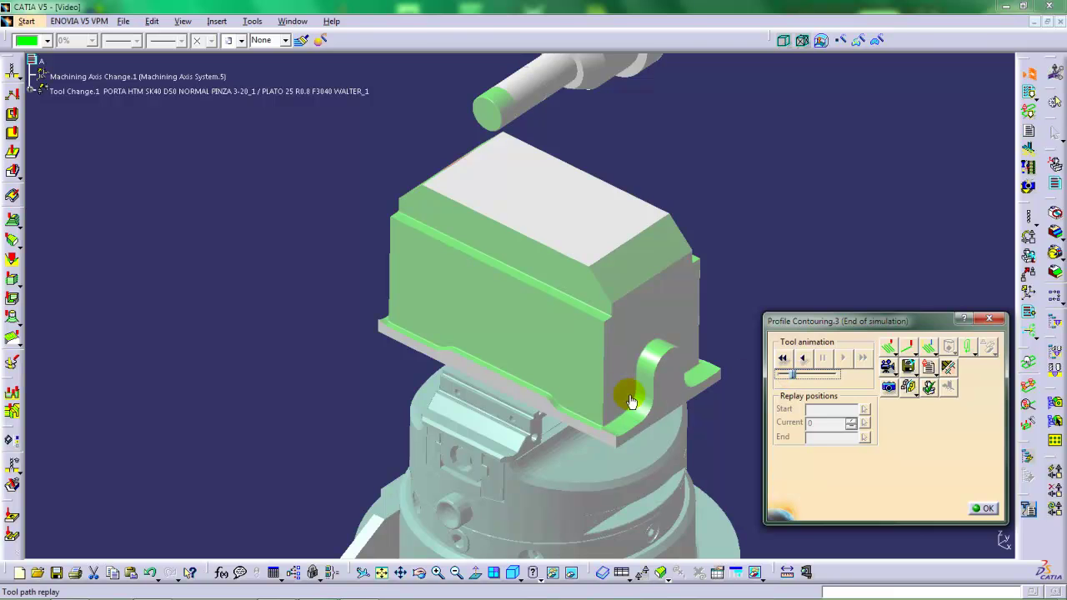
{"action": "mouse_move", "coordinate": [631, 388]}
{"action": "middle_mouse_down"}
{"action": "mouse_move", "coordinate": [614, 388]}
{"action": "mouse_move", "coordinate": [683, 436]}
{"action": "mouse_move", "coordinate": [583, 389]}
{"action": "mouse_move", "coordinate": [608, 400]}
{"action": "mouse_move", "coordinate": [666, 389]}
{"action": "mouse_move", "coordinate": [563, 379]}
{"action": "mouse_move", "coordinate": [538, 397]}
{"action": "mouse_move", "coordinate": [517, 366]}
{"action": "mouse_move", "coordinate": [673, 357]}
{"action": "mouse_move", "coordinate": [555, 312]}
{"action": "mouse_move", "coordinate": [547, 350]}
{"action": "middle_mouse_up"}
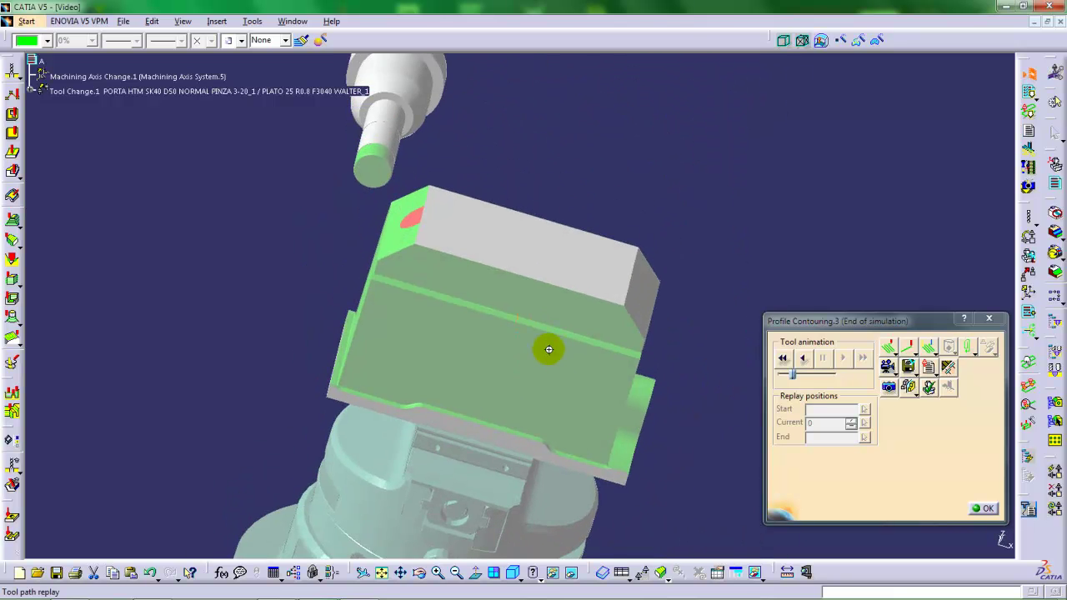
{"action": "middle_click_drag", "start_coordinate": [652, 328], "coordinate": [487, 371]}
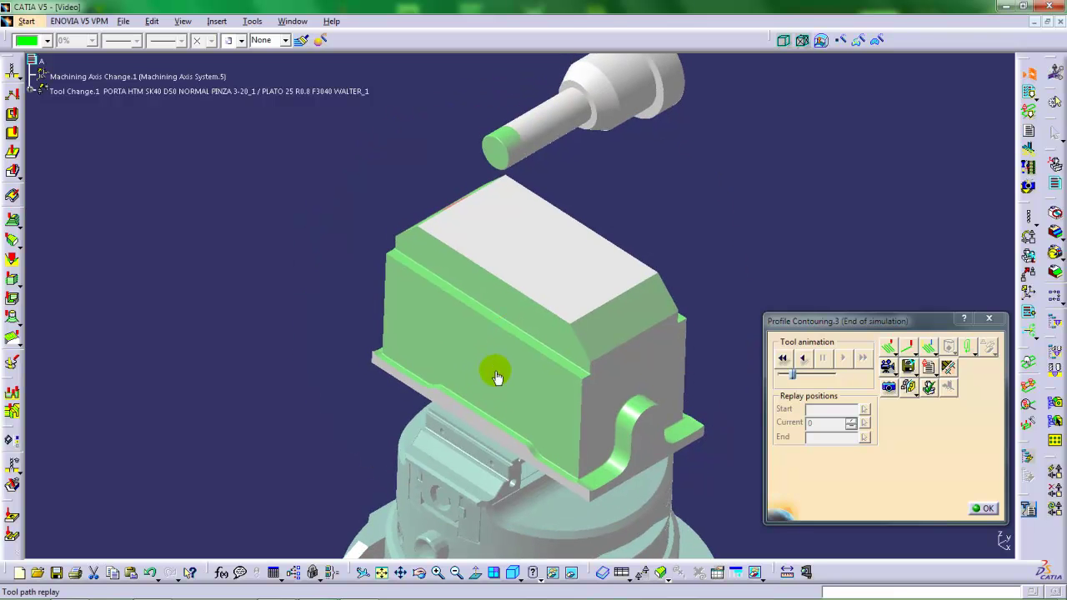
Replay the material removal simulation from the raw stock at a reduced speed and pause it during Pocketing.4
{"action": "left_click", "coordinate": [782, 358]}
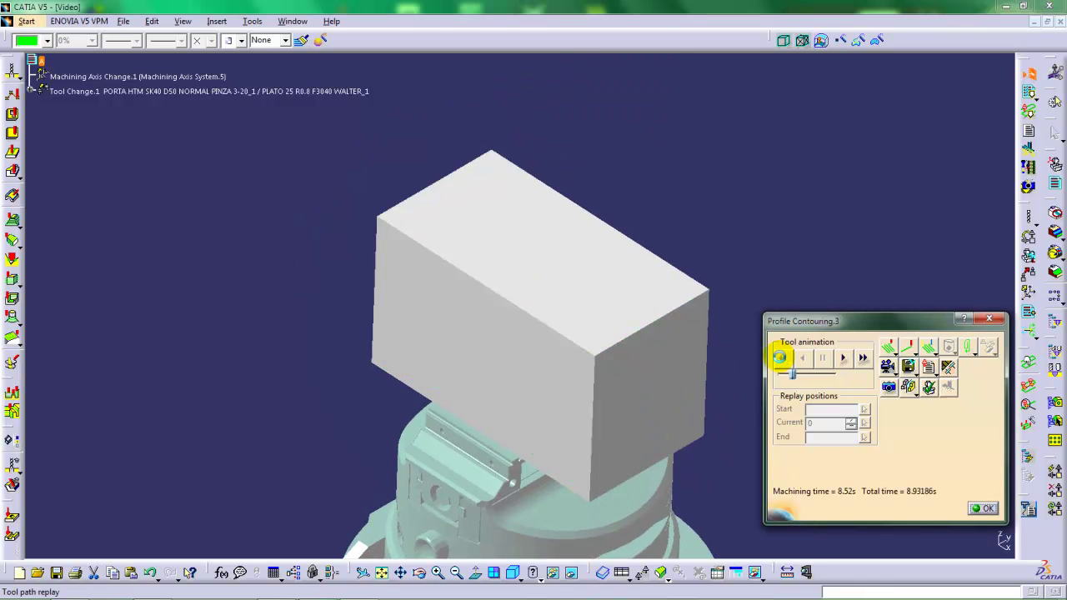
{"action": "left_click", "coordinate": [842, 358]}
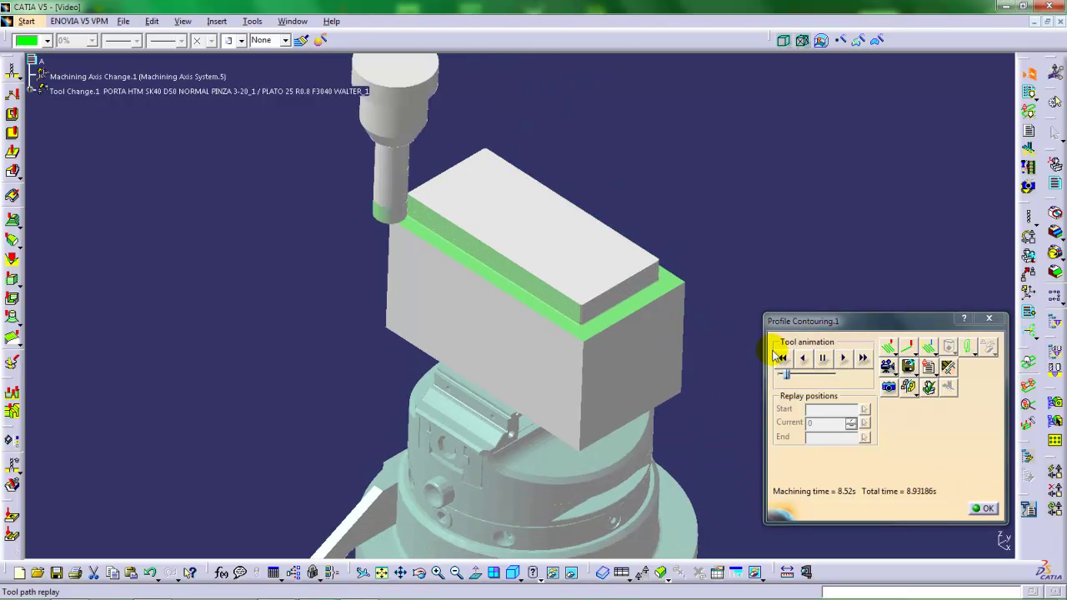
{"action": "left_click", "coordinate": [783, 375]}
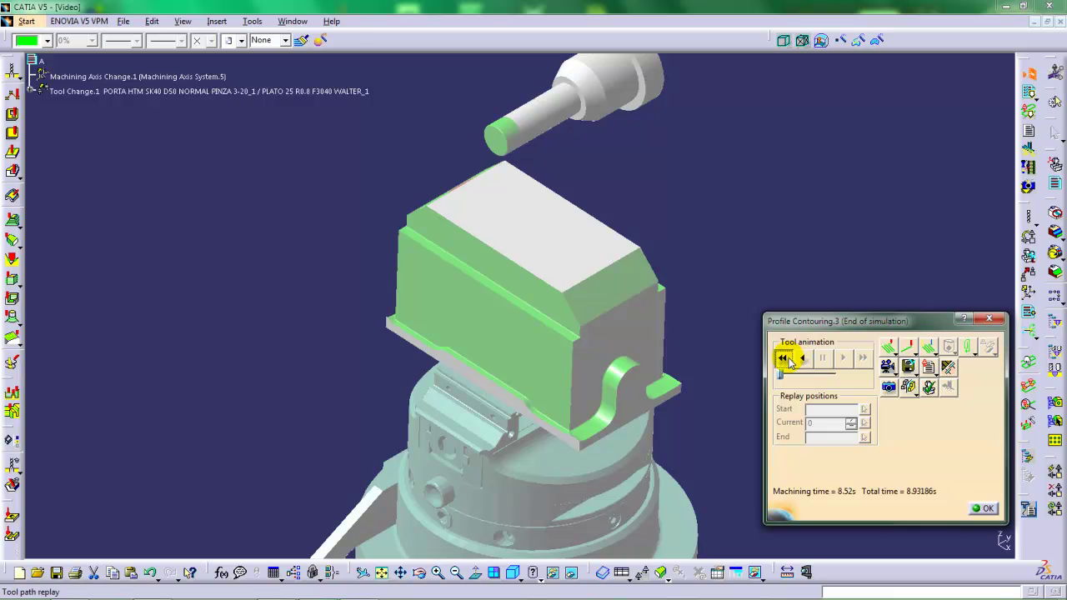
{"action": "left_click", "coordinate": [788, 360]}
{"action": "left_click", "coordinate": [842, 359]}
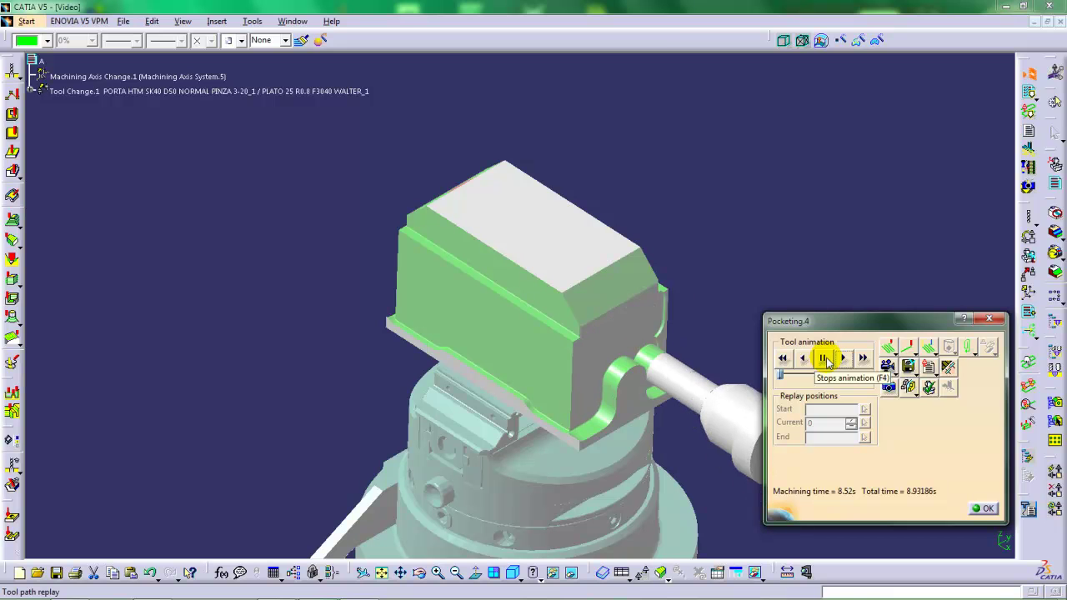
{"action": "left_click", "coordinate": [825, 360]}
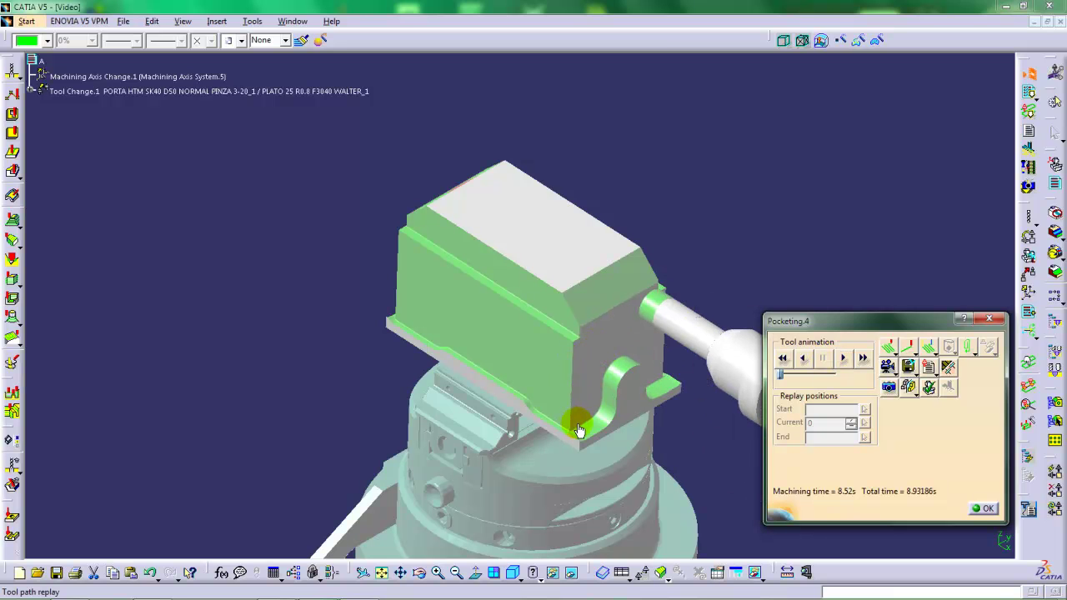
Examine the machined end face and projecting boss on the paused stock, then close the tool path replay
{"action": "middle_click_drag", "start_coordinate": [597, 432], "coordinate": [494, 327]}
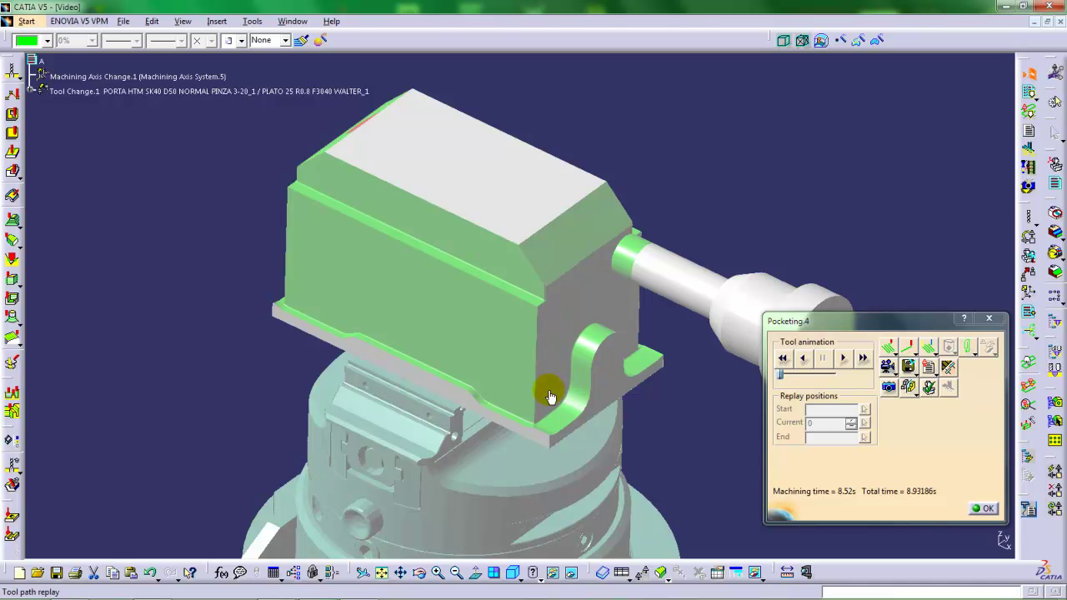
{"action": "middle_click_drag", "start_coordinate": [475, 409], "coordinate": [473, 408]}
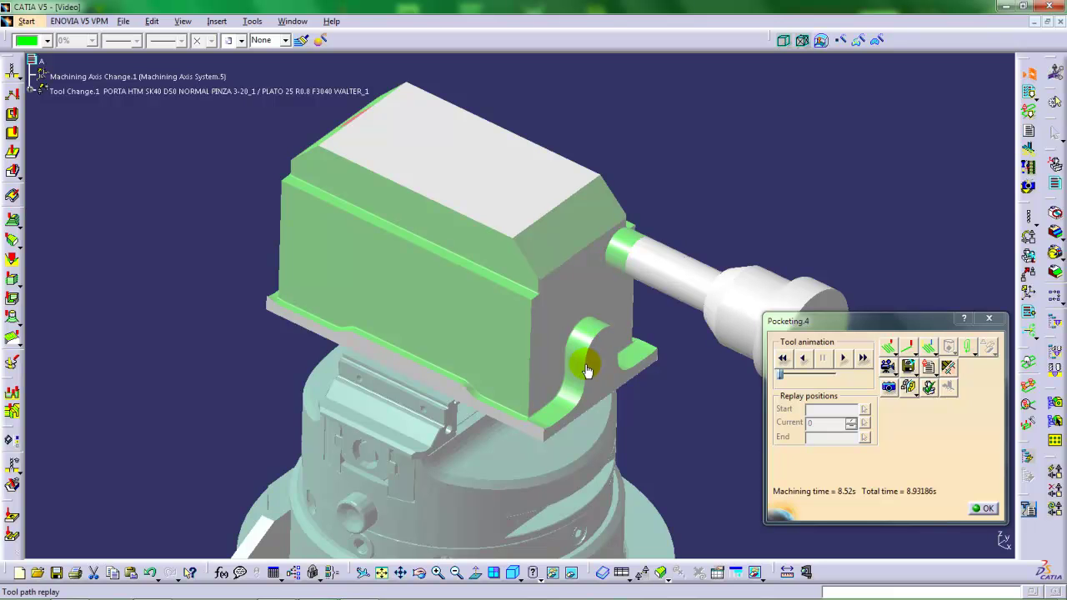
{"action": "middle_click_drag", "start_coordinate": [550, 381], "coordinate": [564, 356]}
{"action": "middle_click_drag", "start_coordinate": [527, 245], "coordinate": [503, 292]}
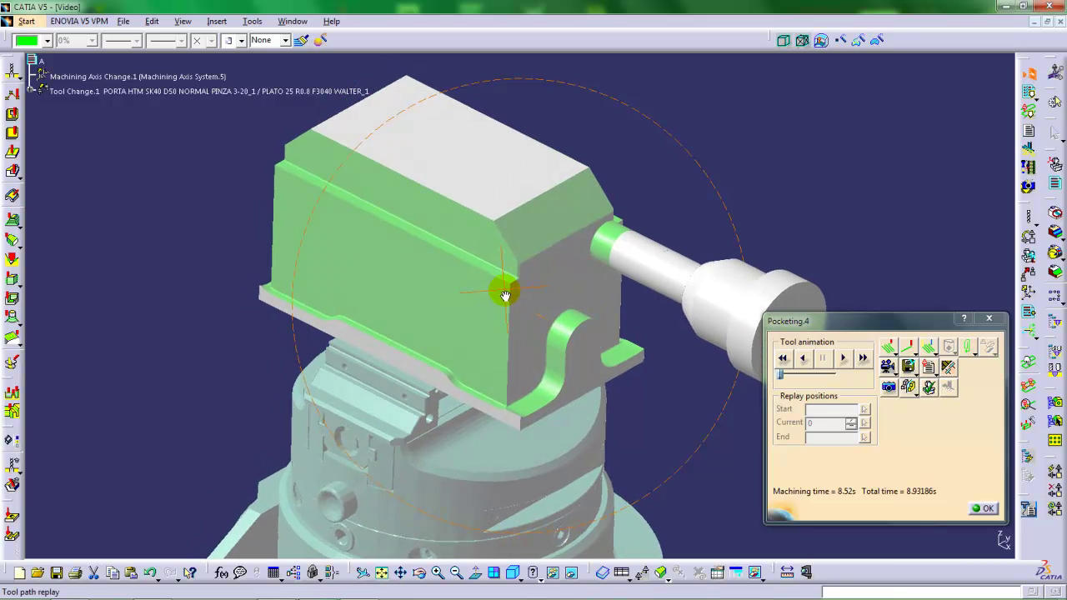
{"action": "mouse_move", "coordinate": [508, 297]}
{"action": "middle_mouse_down"}
{"action": "mouse_move", "coordinate": [522, 312]}
{"action": "mouse_move", "coordinate": [523, 304]}
{"action": "middle_mouse_up"}
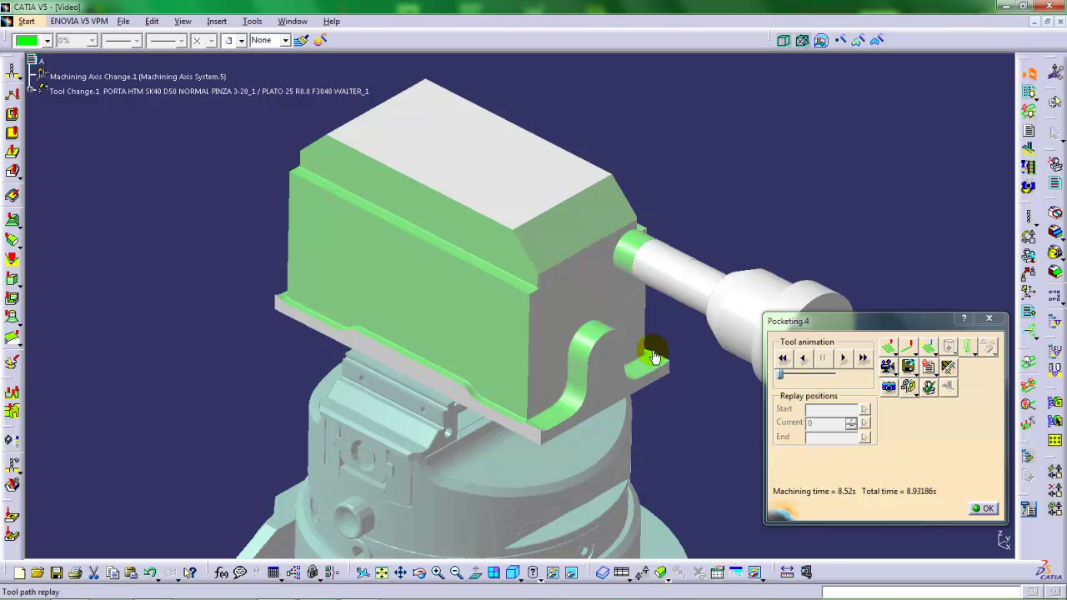
{"action": "middle_click_drag", "start_coordinate": [648, 354], "coordinate": [614, 340]}
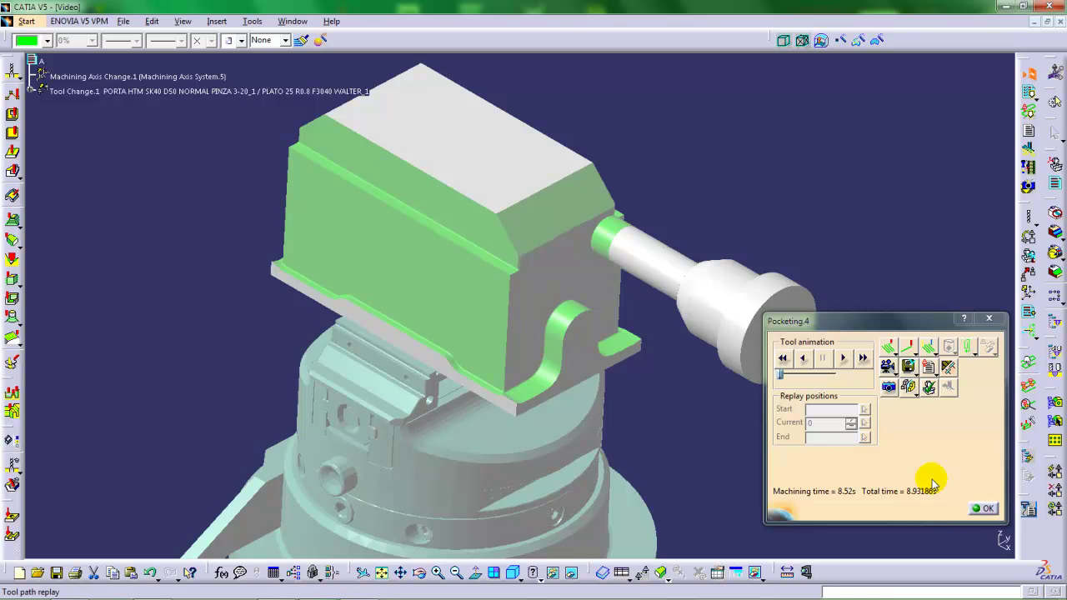
{"action": "left_click", "coordinate": [984, 508]}
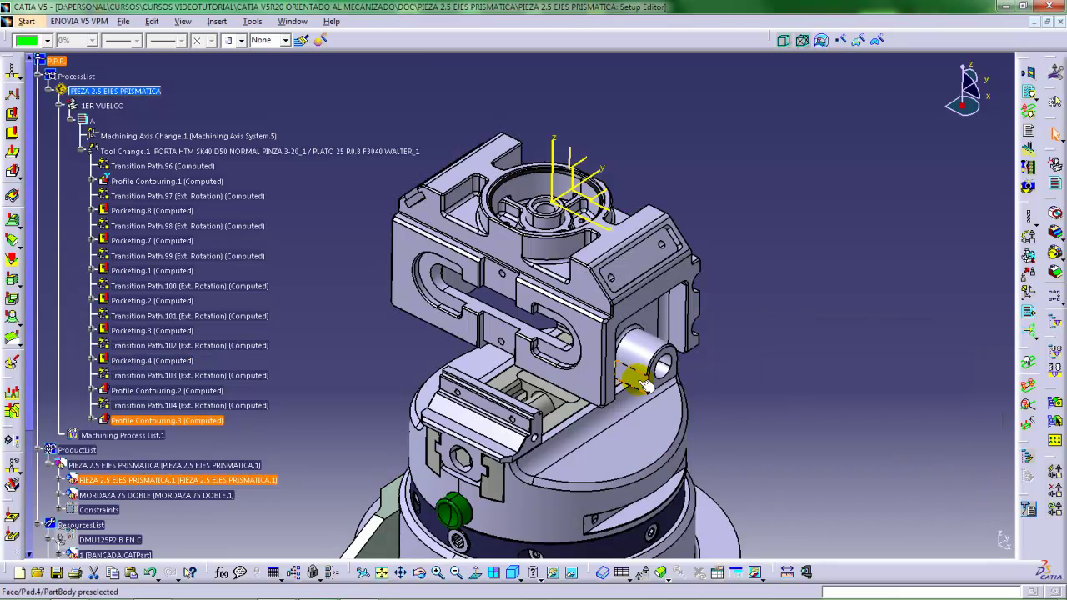
Go through the pocketing operations of program A from Pocketing.7 onward and open Pocketing.4 for editing
{"action": "middle_click_drag", "start_coordinate": [636, 379], "coordinate": [578, 364]}
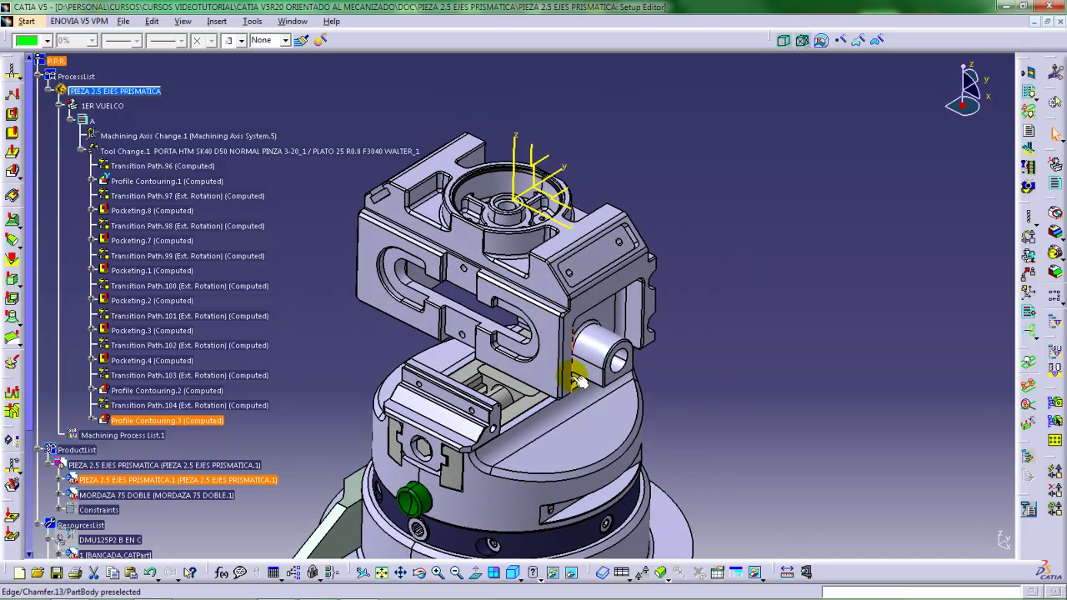
{"action": "left_click", "coordinate": [158, 241]}
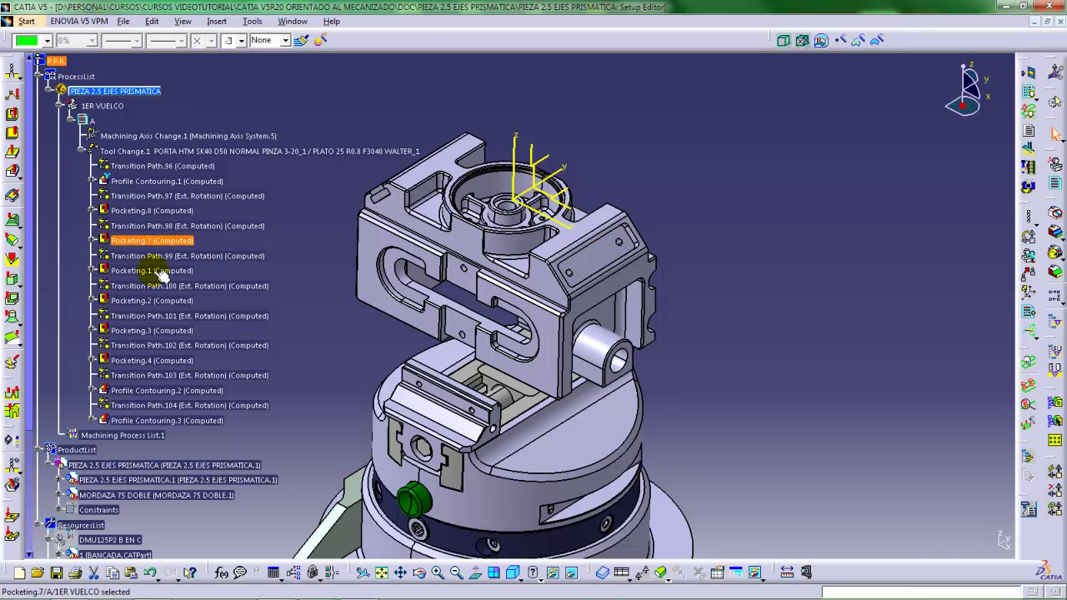
{"action": "left_click", "coordinate": [148, 270]}
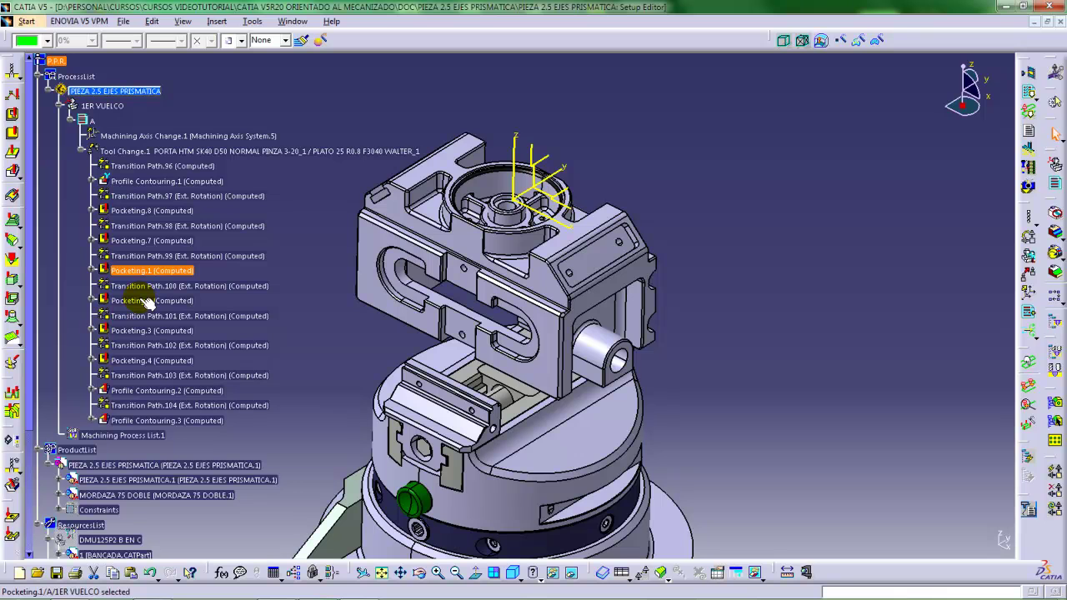
{"action": "left_click", "coordinate": [144, 301]}
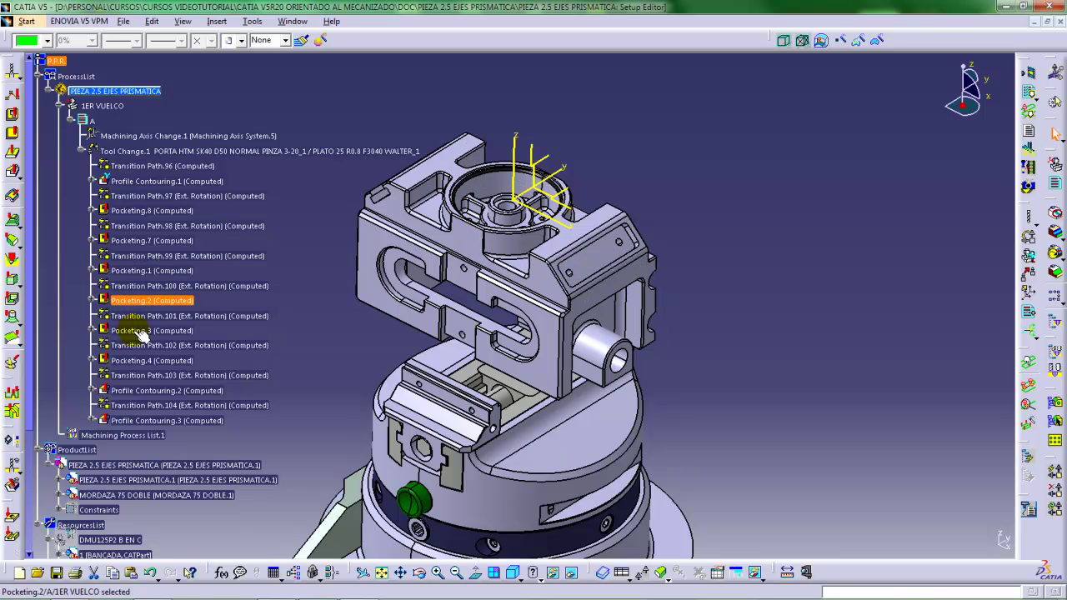
{"action": "left_click", "coordinate": [140, 331]}
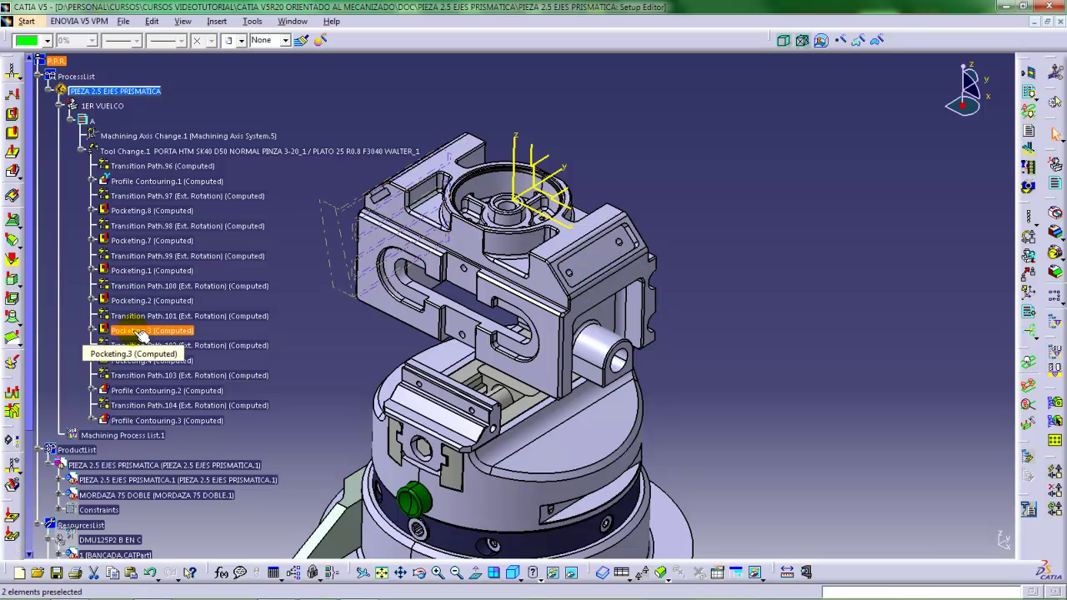
{"action": "left_click", "coordinate": [138, 360], "text": "ctrl"}
{"action": "left_click", "coordinate": [139, 362]}
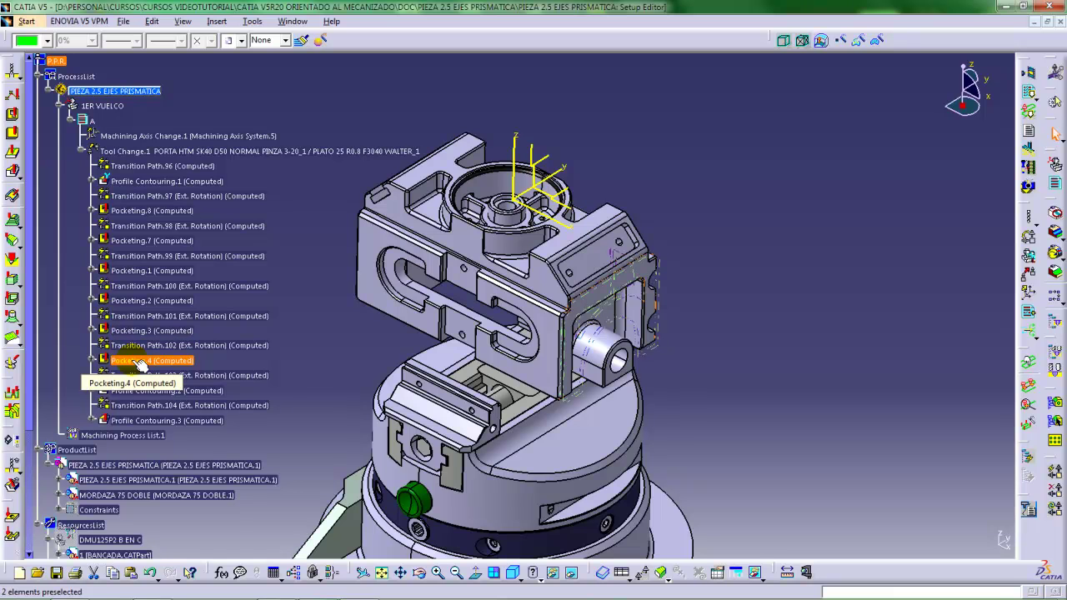
{"action": "double_click", "coordinate": [138, 361]}
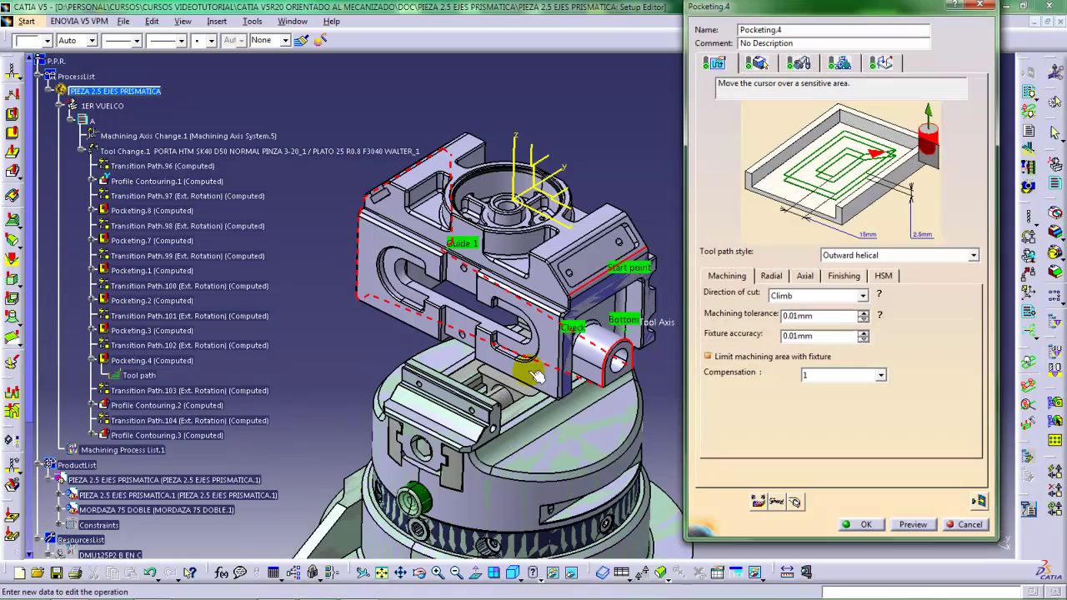
Measure the distance between the boss's end face and the adjacent end face of the part, without keeping the measurement
{"action": "middle_click_drag", "start_coordinate": [507, 329], "coordinate": [530, 299]}
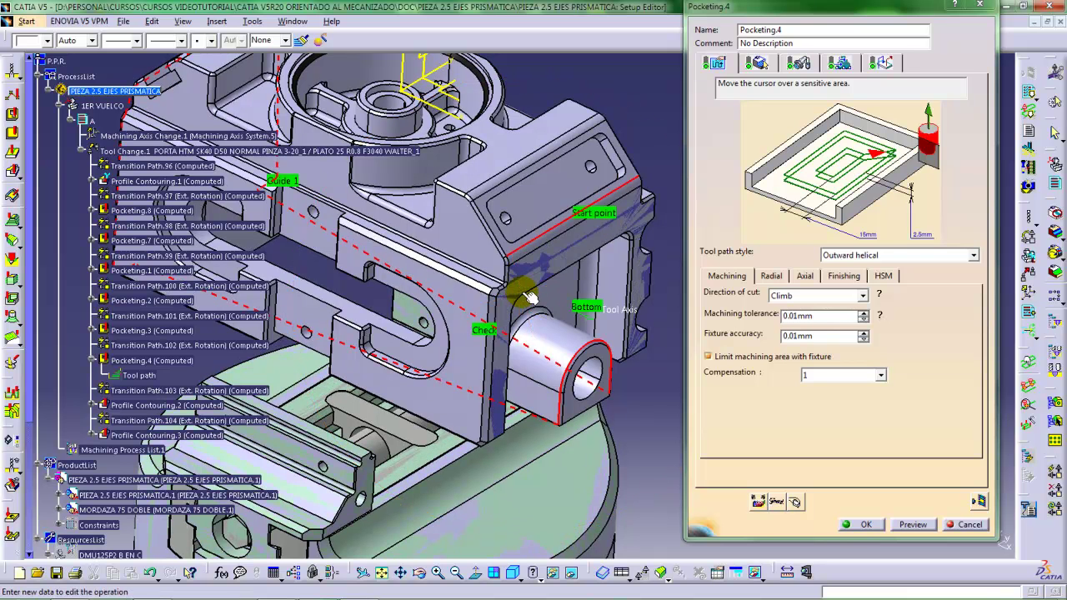
{"action": "middle_click_drag", "start_coordinate": [500, 350], "coordinate": [490, 335]}
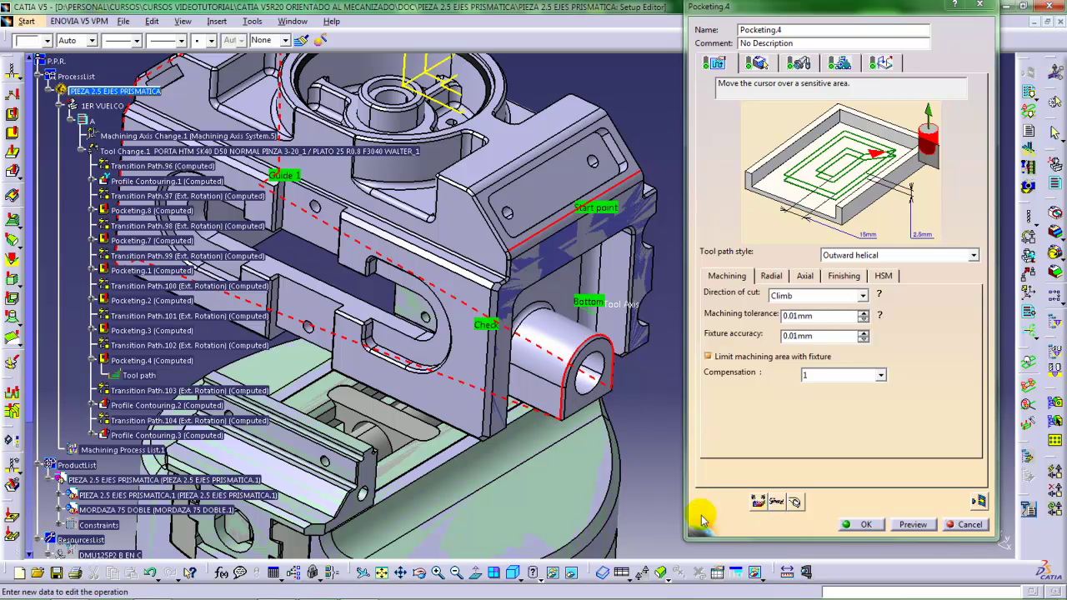
{"action": "middle_click_drag", "start_coordinate": [550, 403], "coordinate": [586, 407]}
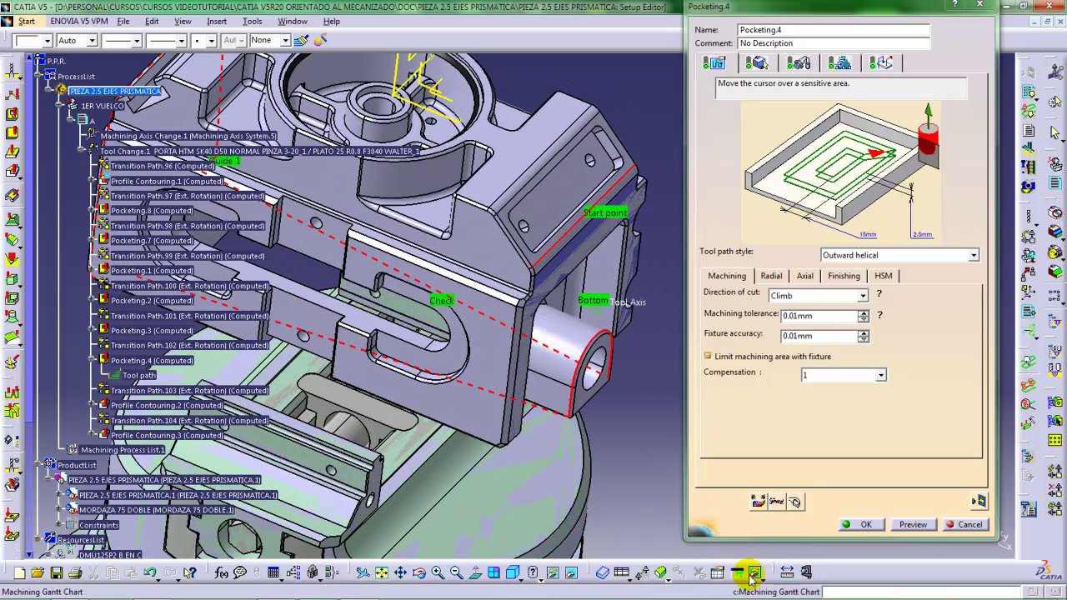
{"action": "left_click", "coordinate": [788, 573]}
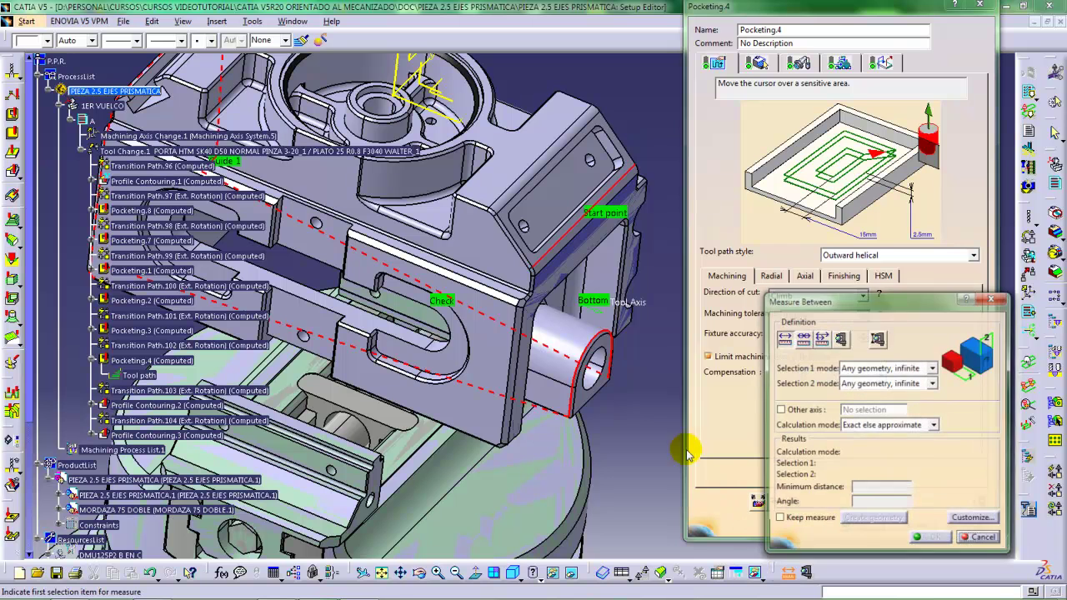
{"action": "left_click", "coordinate": [595, 392]}
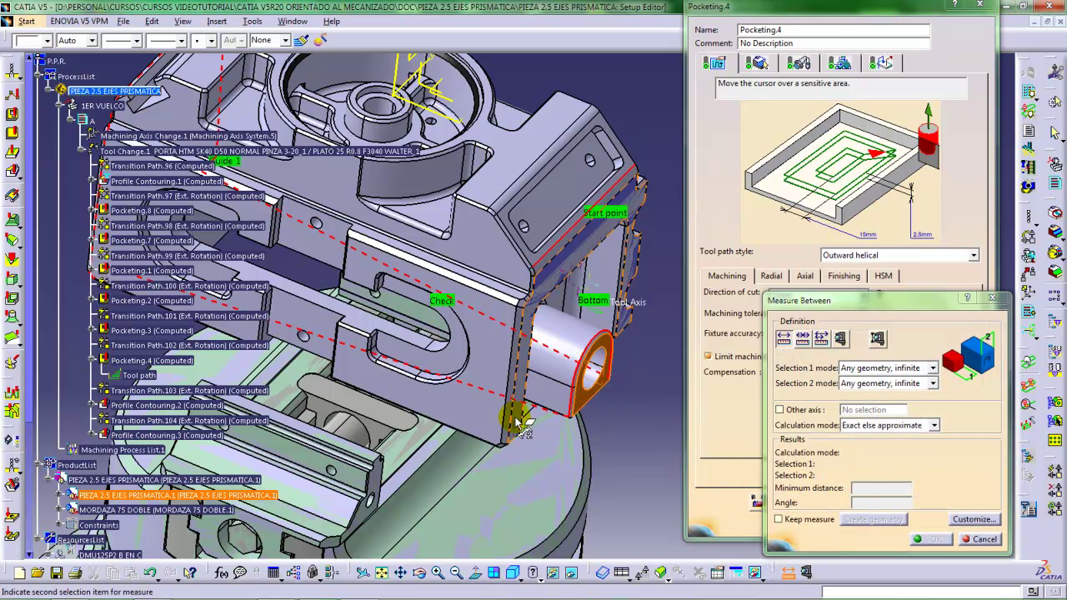
{"action": "left_click", "coordinate": [521, 424]}
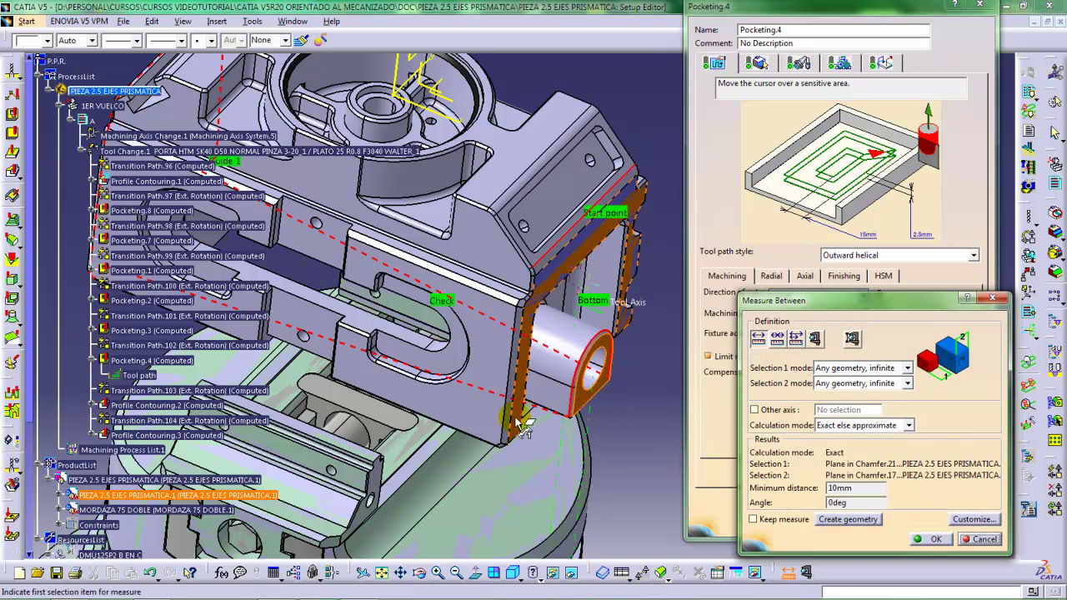
{"action": "middle_click_drag", "start_coordinate": [521, 423], "coordinate": [500, 360]}
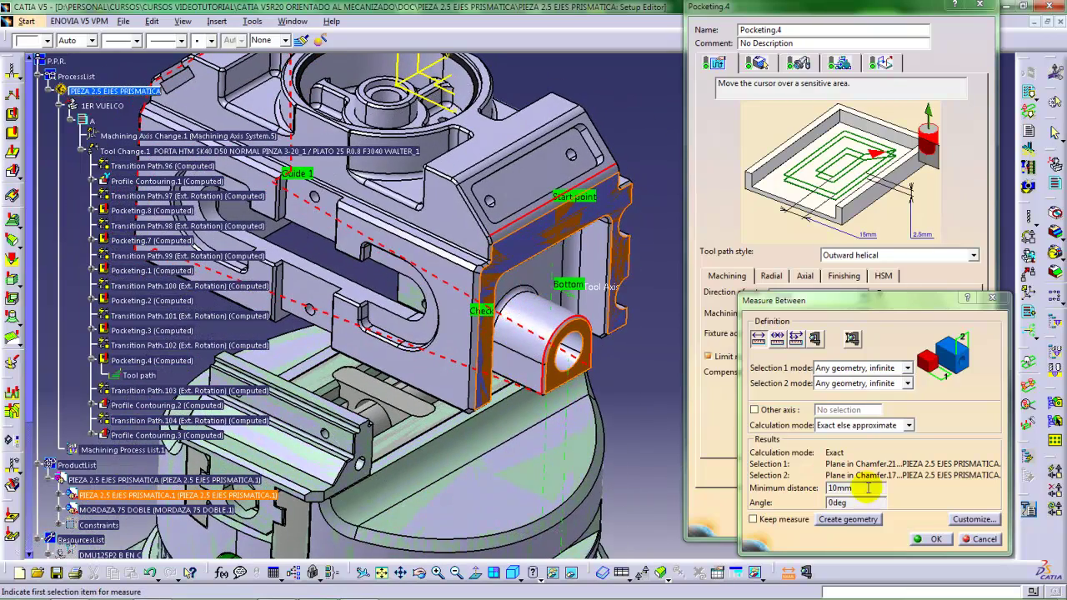
{"action": "left_click", "coordinate": [966, 538]}
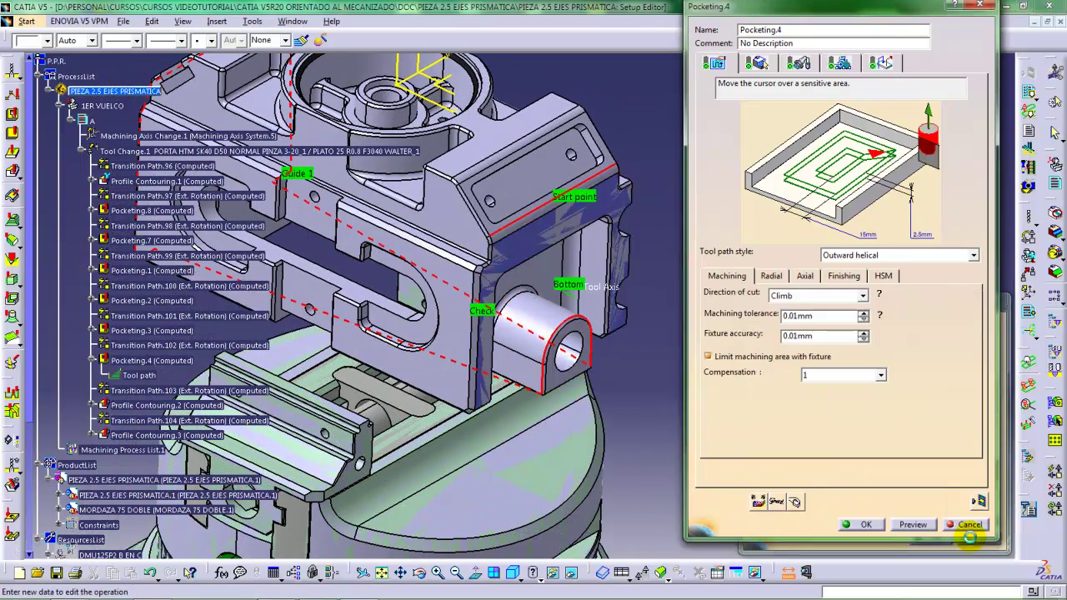
Display the axial settings of Pocketing.4 and show the hidden TOCHO SOLIDO stock body of the part
{"action": "left_click", "coordinate": [803, 277]}
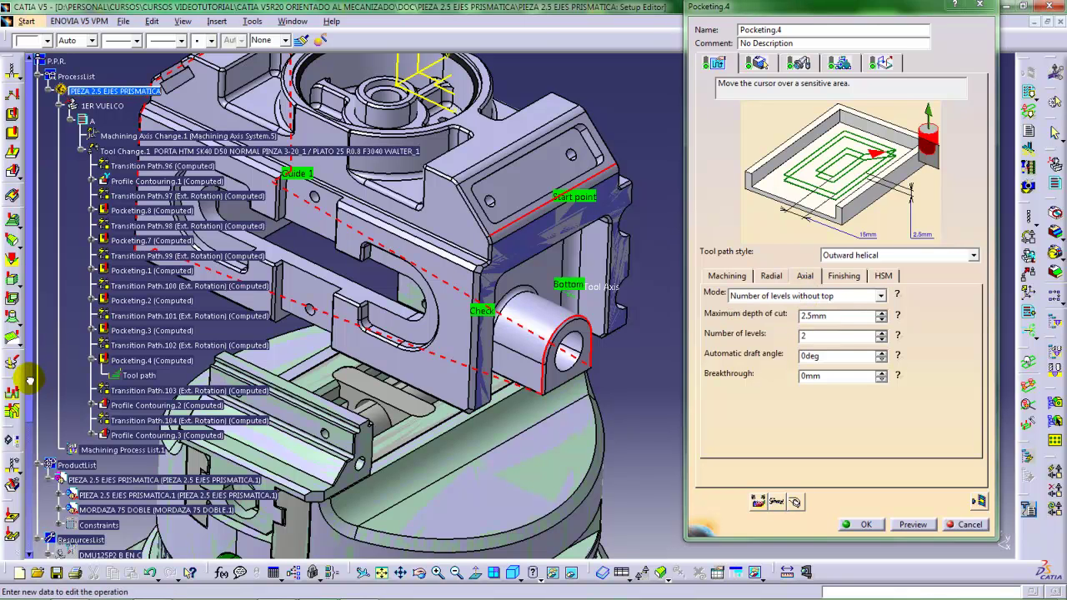
{"action": "left_click_drag", "start_coordinate": [30, 380], "coordinate": [30, 492]}
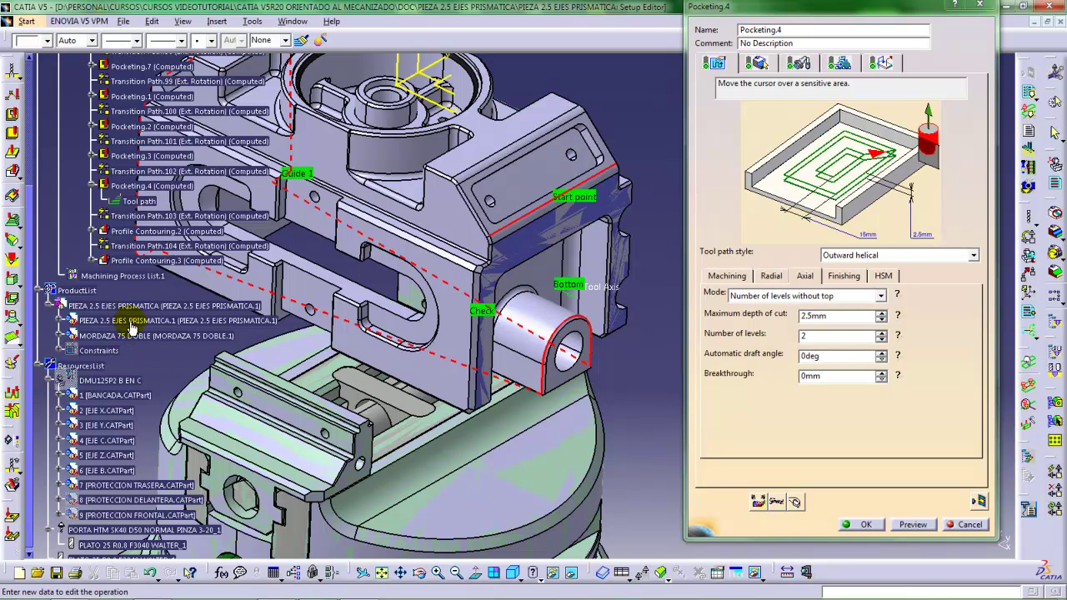
{"action": "left_click", "coordinate": [59, 322]}
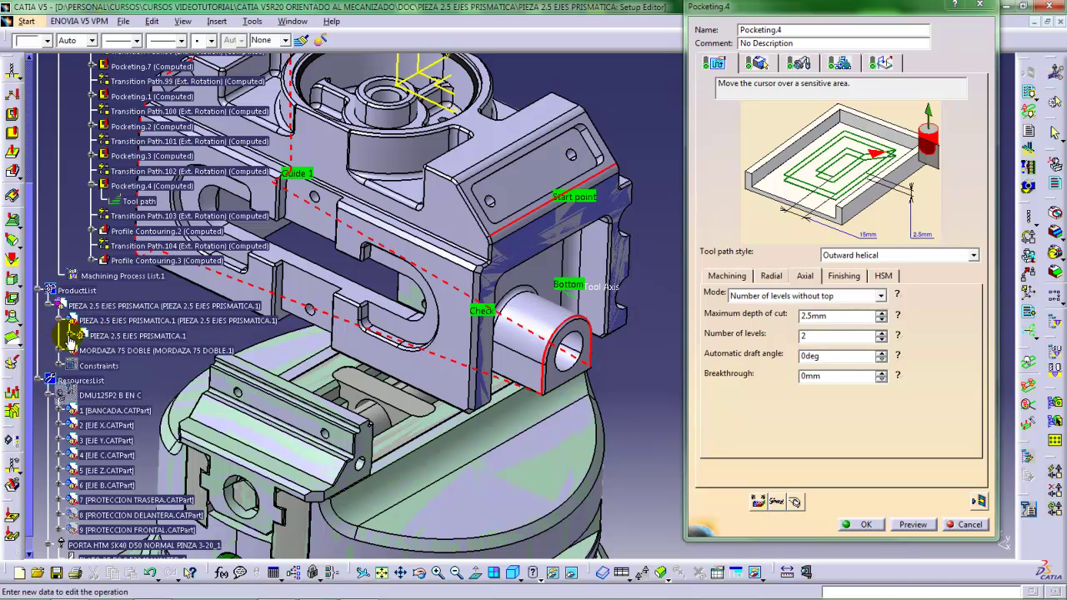
{"action": "left_click", "coordinate": [71, 335]}
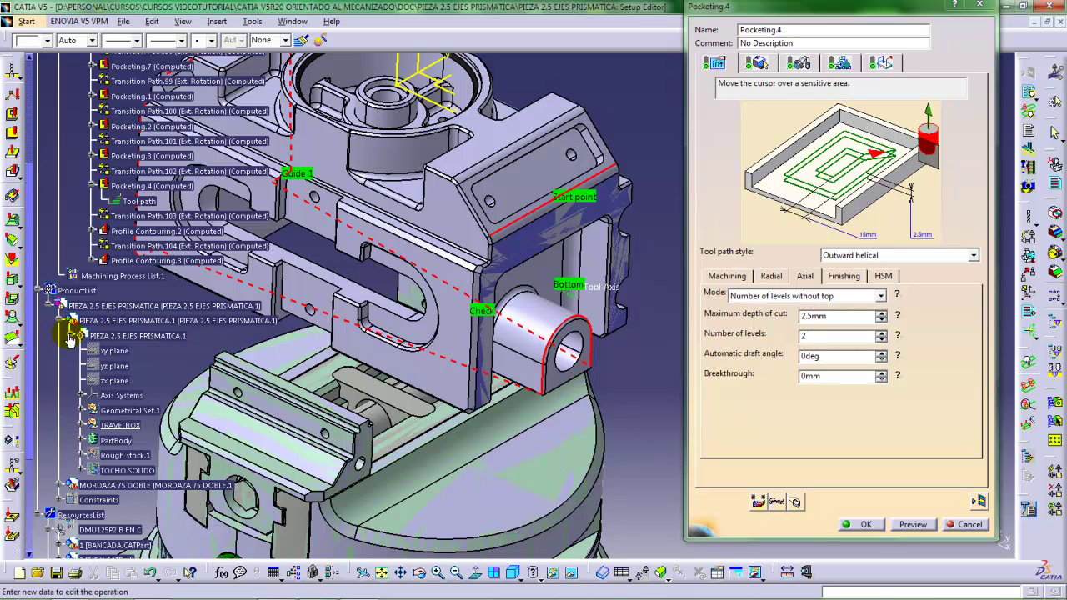
{"action": "right_click", "coordinate": [115, 470]}
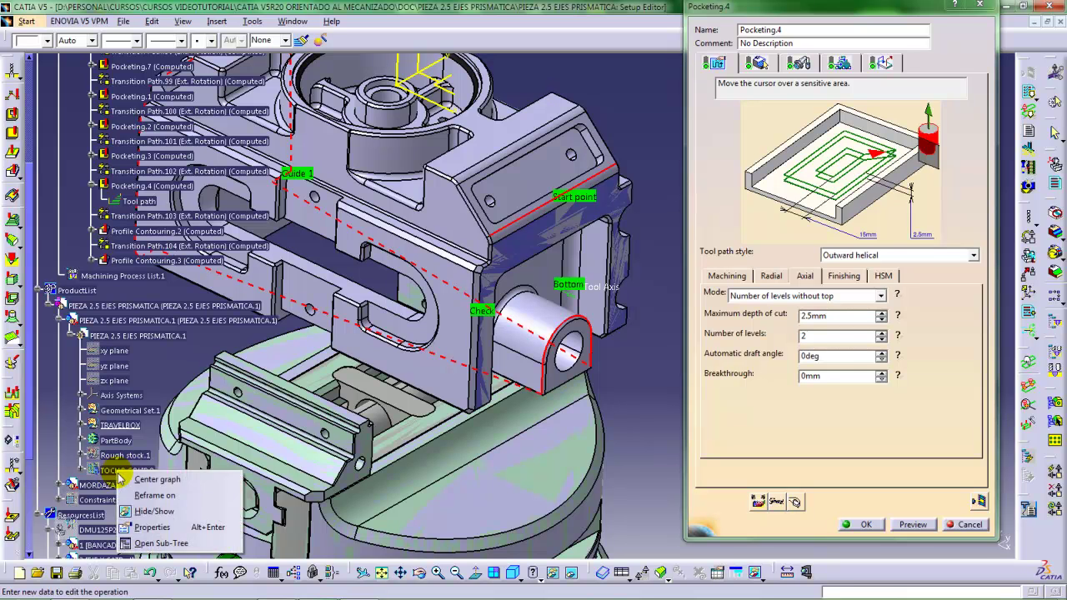
{"action": "left_click", "coordinate": [151, 514]}
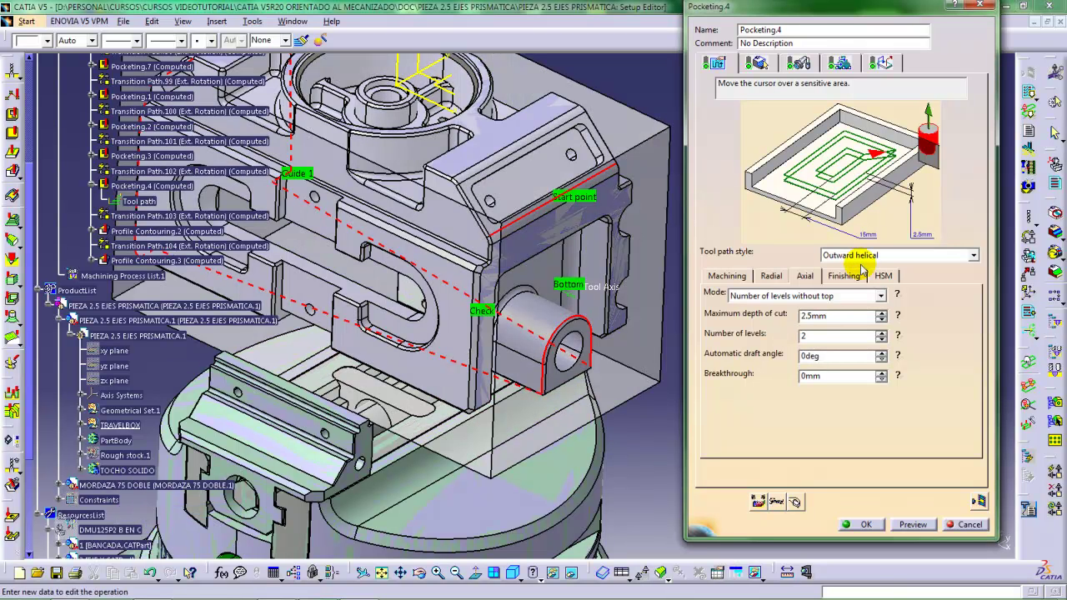
Define the top plane of Pocketing.4 with the lower corner point of the stock's end face, and hide the TOCHO SOLIDO stock body
{"action": "left_click", "coordinate": [755, 63]}
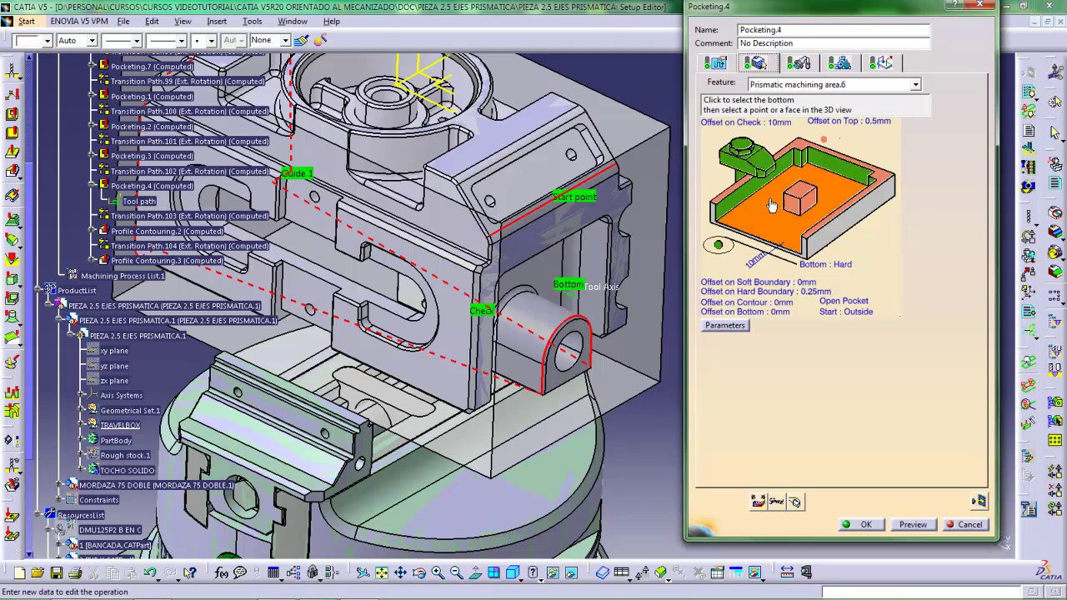
{"action": "middle_click_drag", "start_coordinate": [592, 306], "coordinate": [546, 317]}
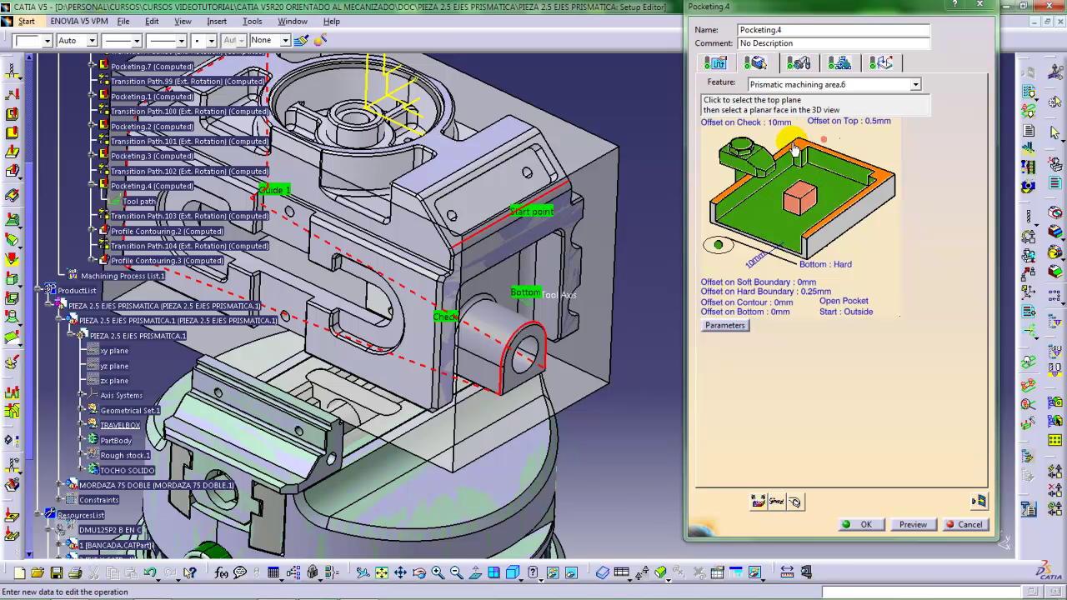
{"action": "left_click", "coordinate": [798, 149]}
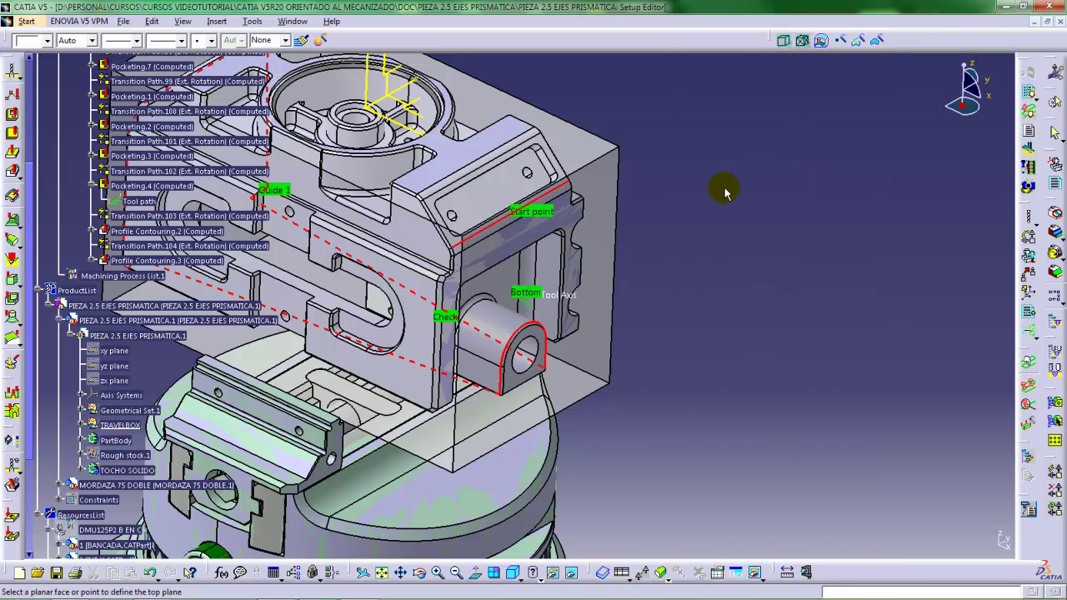
{"action": "middle_click_drag", "start_coordinate": [581, 352], "coordinate": [563, 335]}
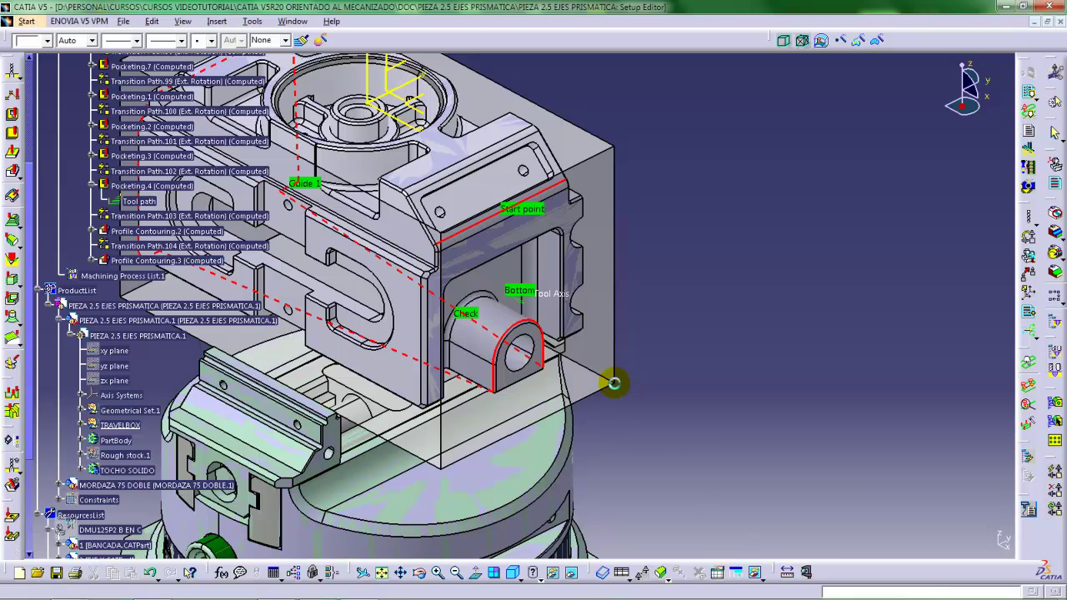
{"action": "left_click", "coordinate": [613, 377]}
{"action": "middle_click_drag", "start_coordinate": [638, 348], "coordinate": [555, 338]}
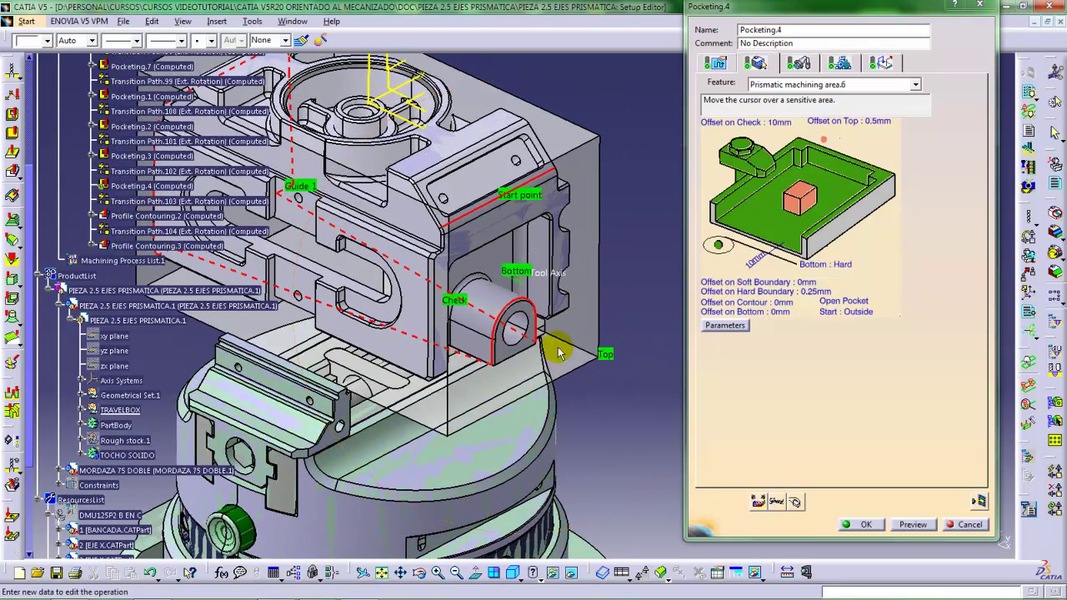
{"action": "right_click", "coordinate": [132, 458]}
{"action": "left_click", "coordinate": [158, 498]}
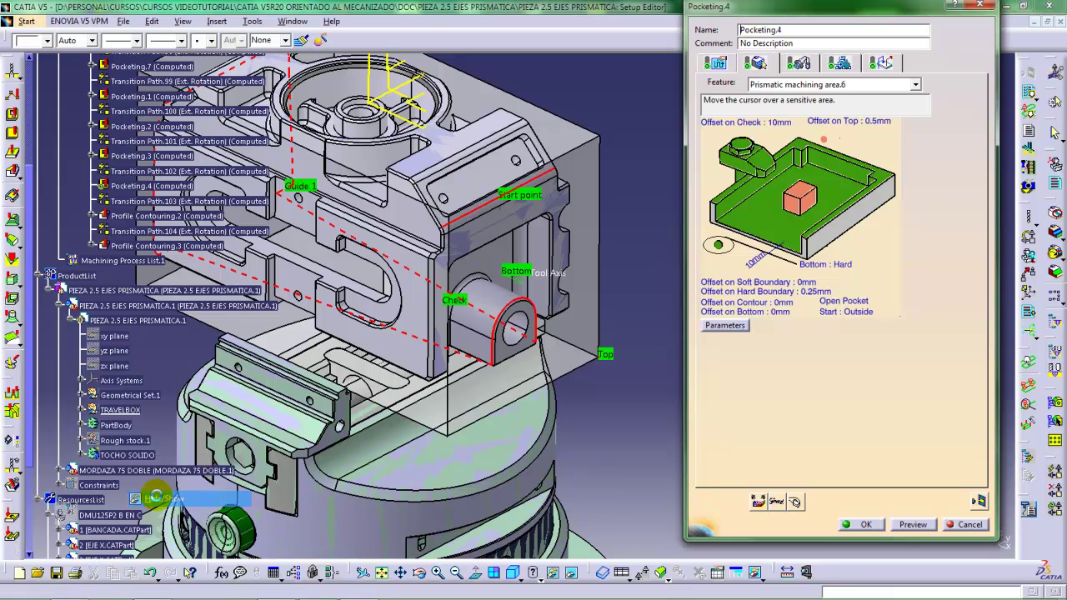
Set the axial strategy mode of Pocketing.4 to Maximum depth of cut
{"action": "left_click", "coordinate": [715, 64]}
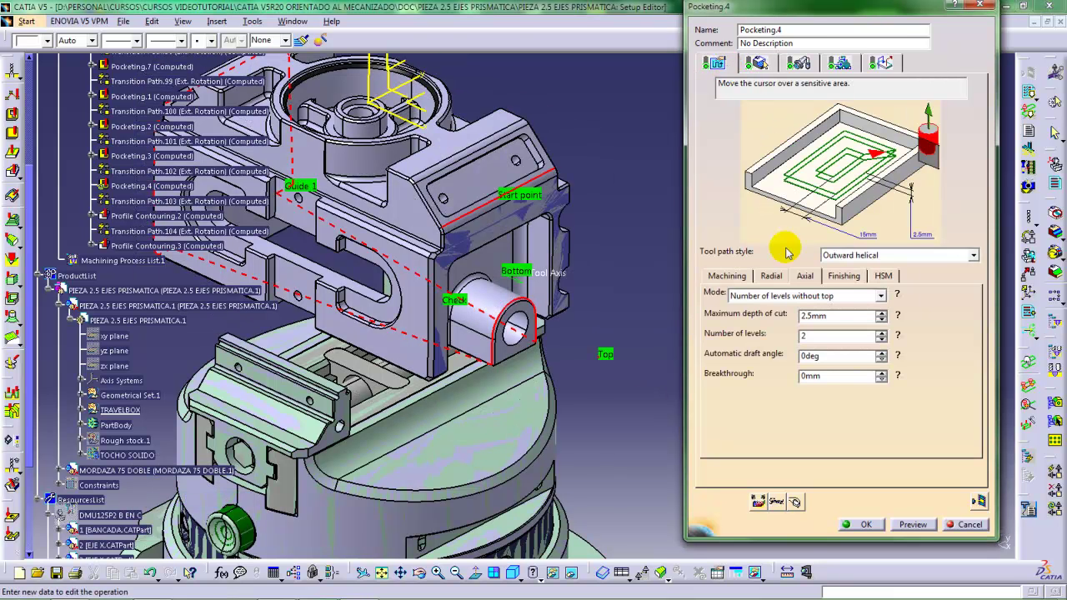
{"action": "left_click", "coordinate": [775, 296]}
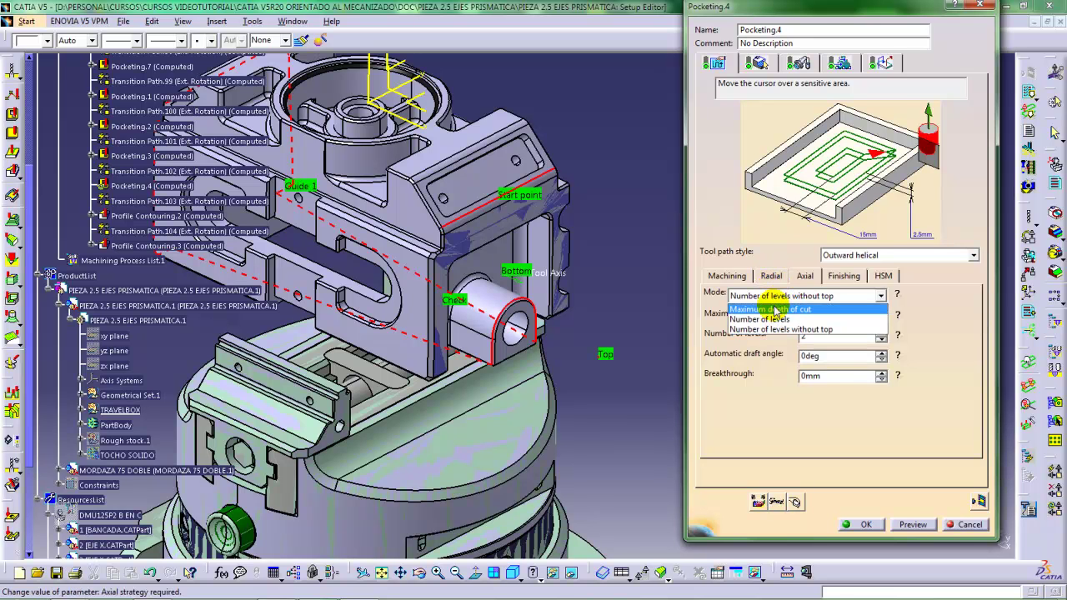
{"action": "left_click", "coordinate": [775, 310]}
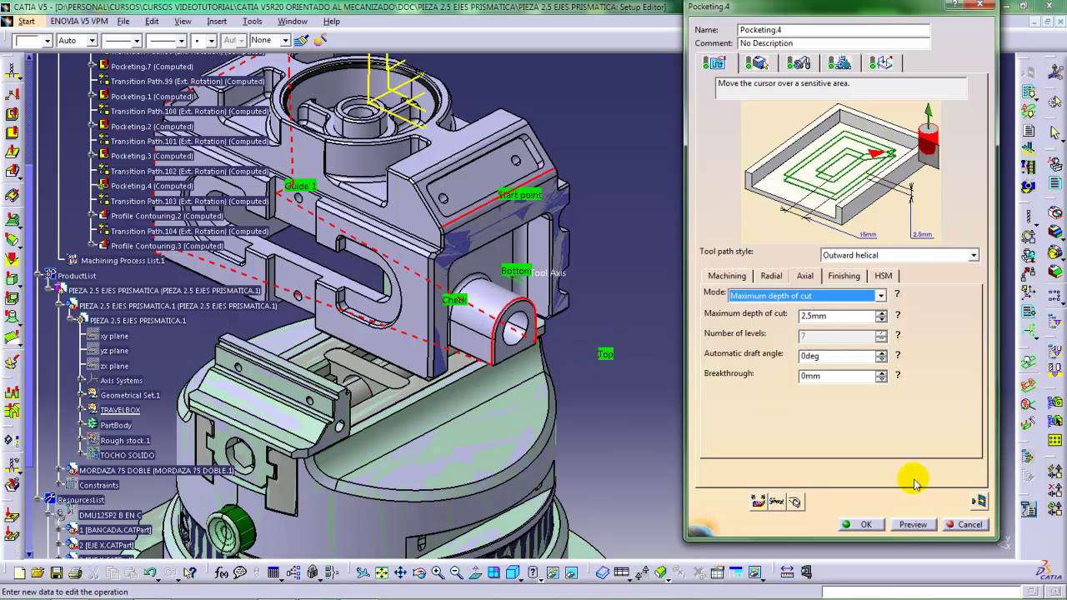
Compute and replay the Pocketing.4 tool path, inspect its levels around the projecting boss, and close the operation
{"action": "left_click", "coordinate": [979, 502]}
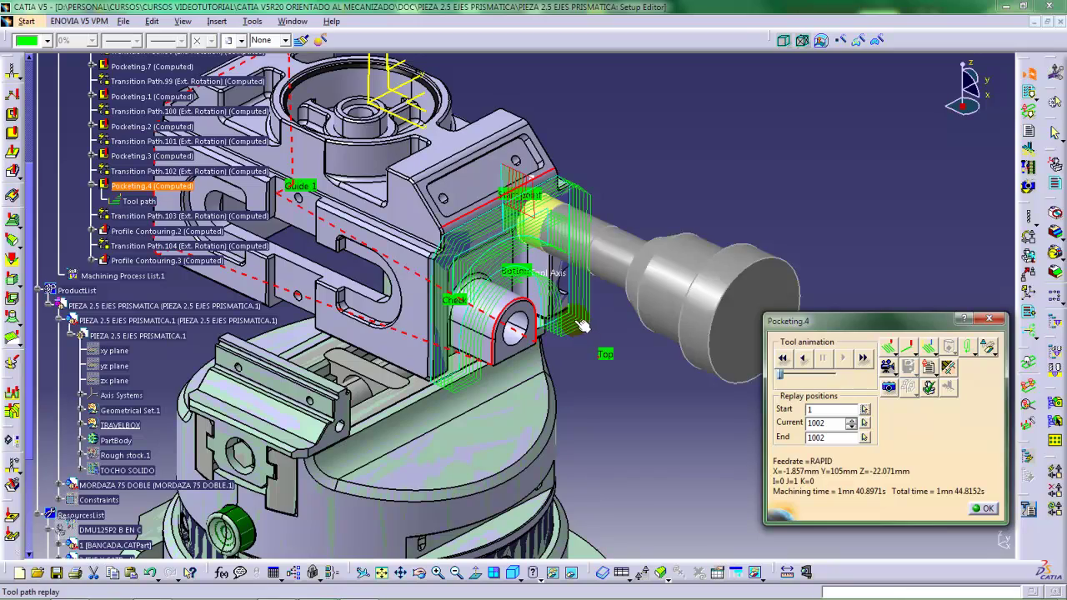
{"action": "mouse_move", "coordinate": [583, 325]}
{"action": "middle_mouse_down"}
{"action": "mouse_move", "coordinate": [559, 343]}
{"action": "mouse_move", "coordinate": [597, 326]}
{"action": "mouse_move", "coordinate": [594, 344]}
{"action": "mouse_move", "coordinate": [550, 336]}
{"action": "mouse_move", "coordinate": [576, 298]}
{"action": "mouse_move", "coordinate": [576, 274]}
{"action": "mouse_move", "coordinate": [572, 308]}
{"action": "mouse_move", "coordinate": [526, 273]}
{"action": "mouse_move", "coordinate": [597, 320]}
{"action": "middle_mouse_up"}
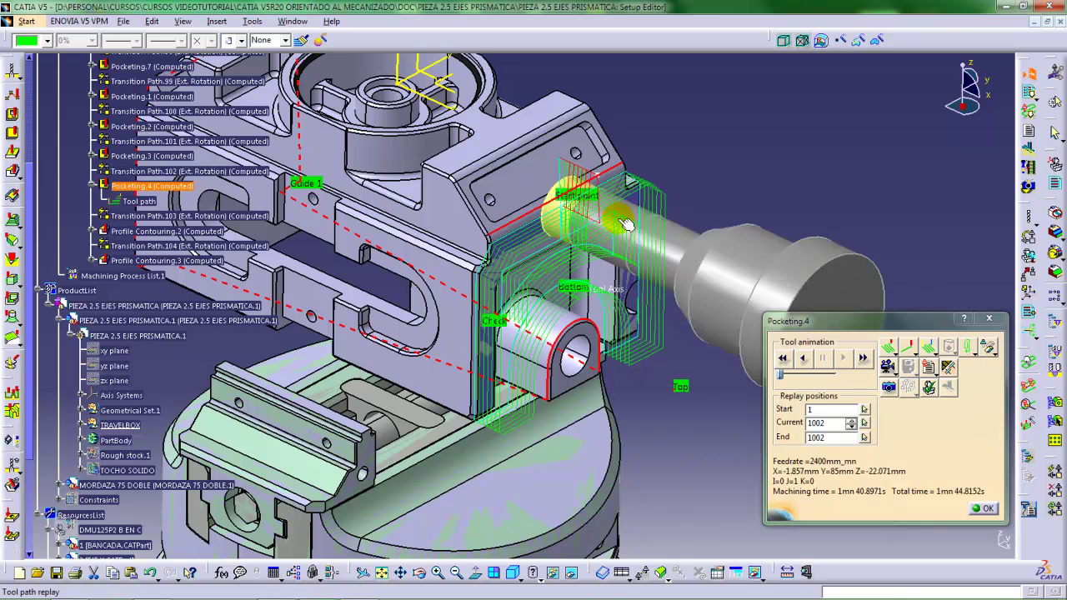
{"action": "middle_click_drag", "start_coordinate": [591, 346], "coordinate": [618, 333]}
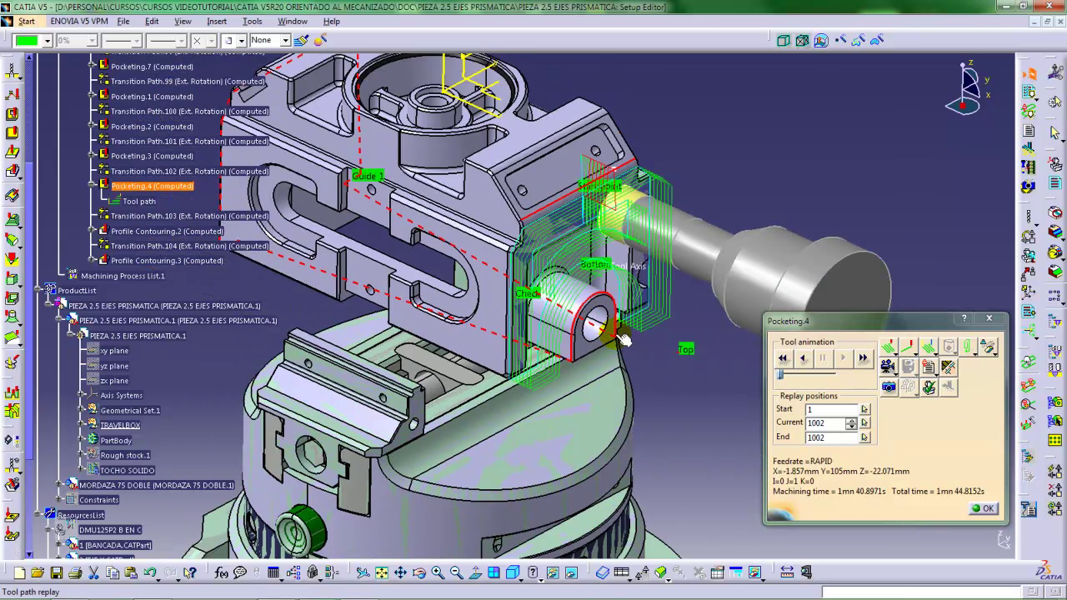
{"action": "left_click", "coordinate": [982, 509]}
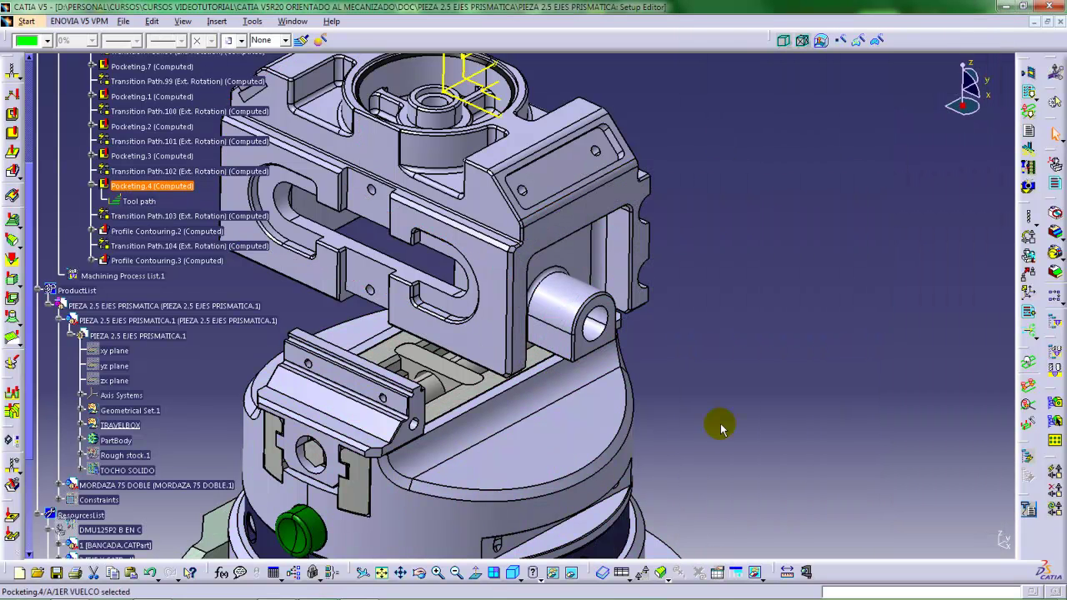
Open Pocketing.8 of program A and display its geometry settings with the inclined end of the part in view
{"action": "middle_click_drag", "start_coordinate": [663, 395], "coordinate": [750, 464]}
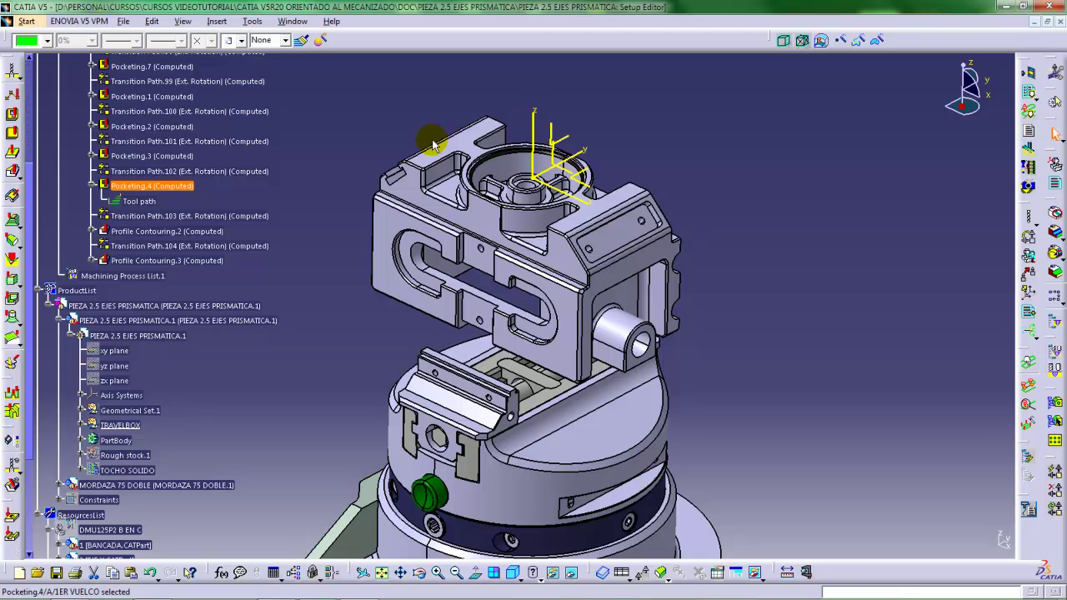
{"action": "middle_click_drag", "start_coordinate": [424, 292], "coordinate": [544, 305]}
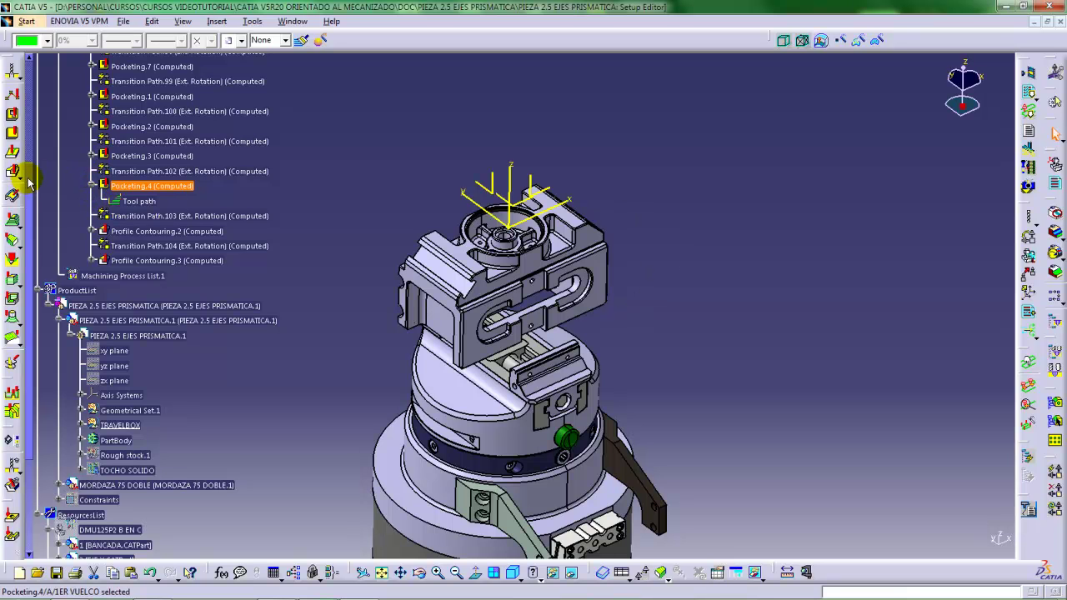
{"action": "key", "text": "Escape"}
{"action": "left_click_drag", "start_coordinate": [31, 170], "coordinate": [29, 72]}
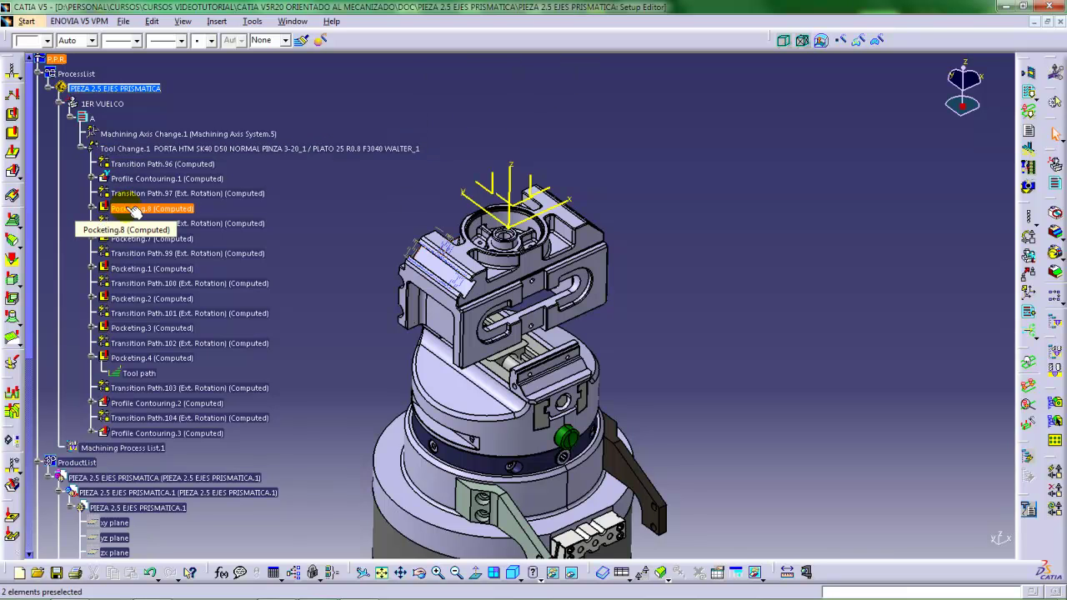
{"action": "left_click", "coordinate": [124, 208]}
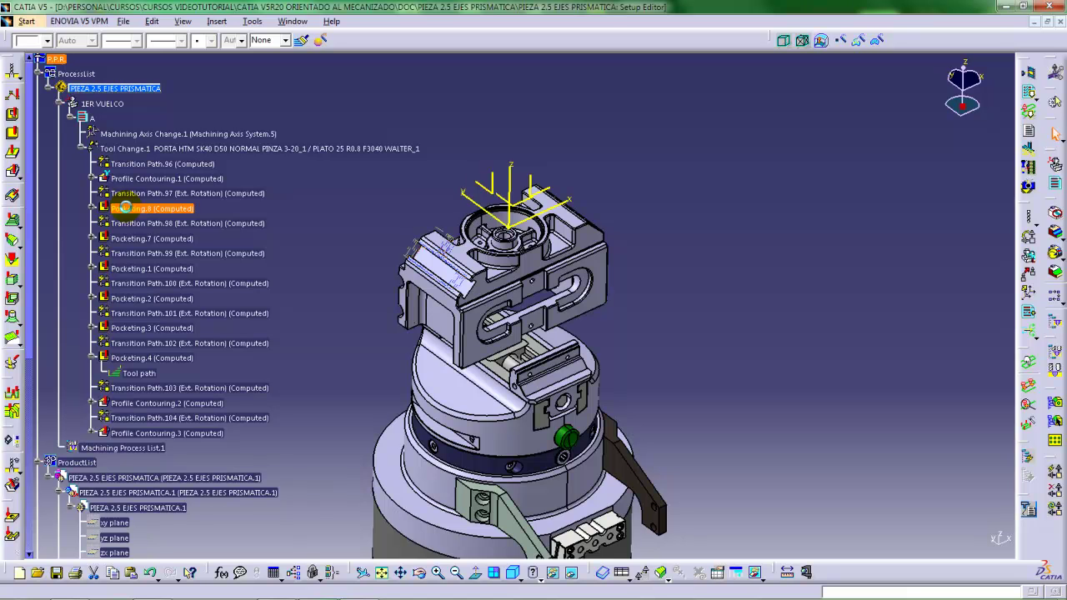
{"action": "double_click", "coordinate": [124, 207]}
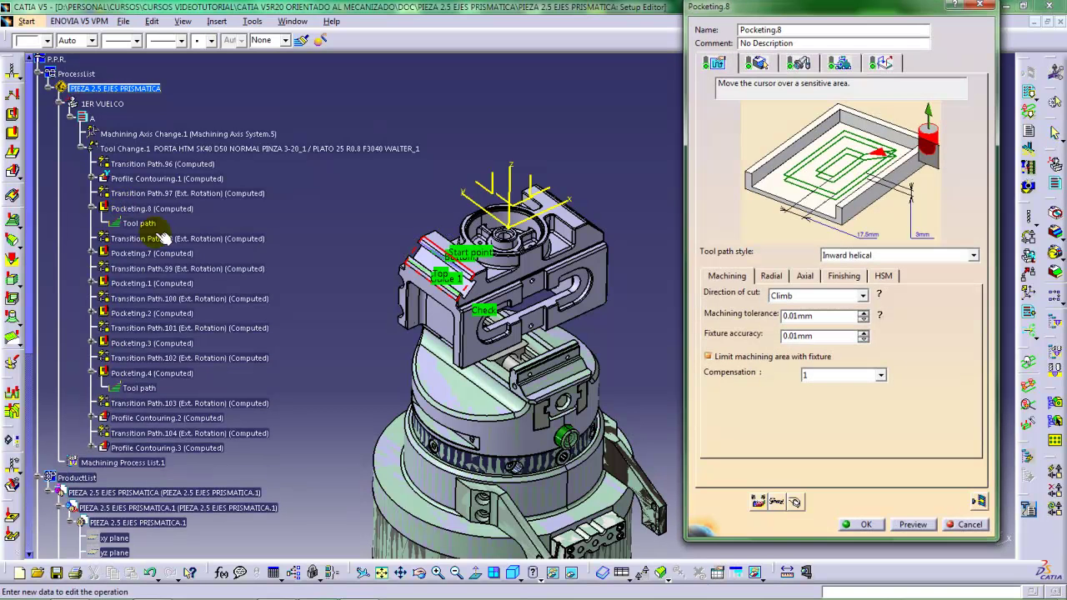
{"action": "middle_click_drag", "start_coordinate": [405, 352], "coordinate": [516, 289]}
{"action": "left_click", "coordinate": [756, 63]}
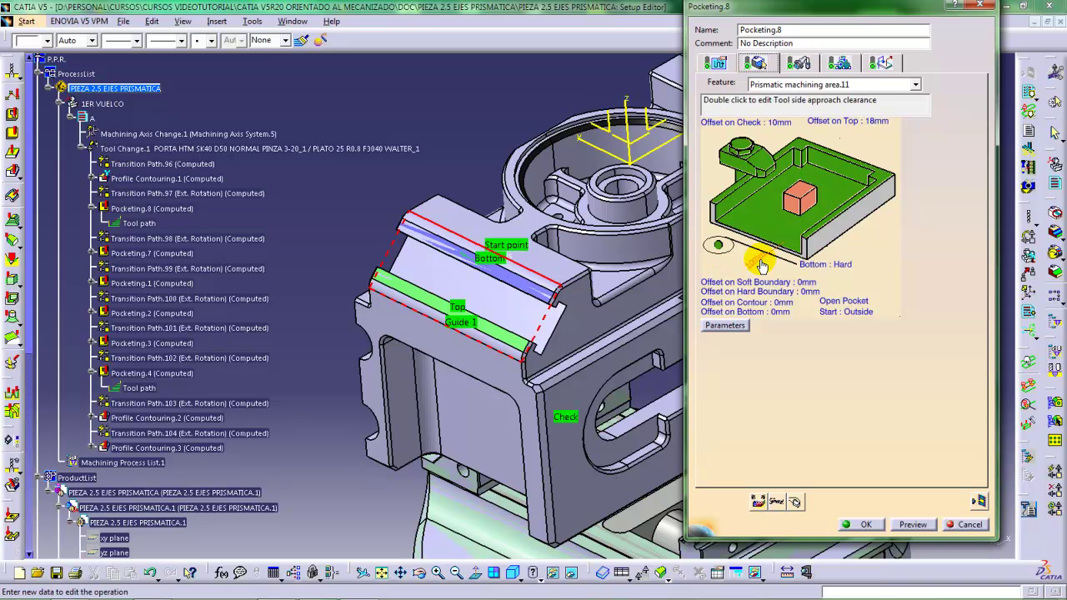
Replay the tool path of Pocketing.8 from its start position over the inclined face
{"action": "left_click", "coordinate": [978, 500]}
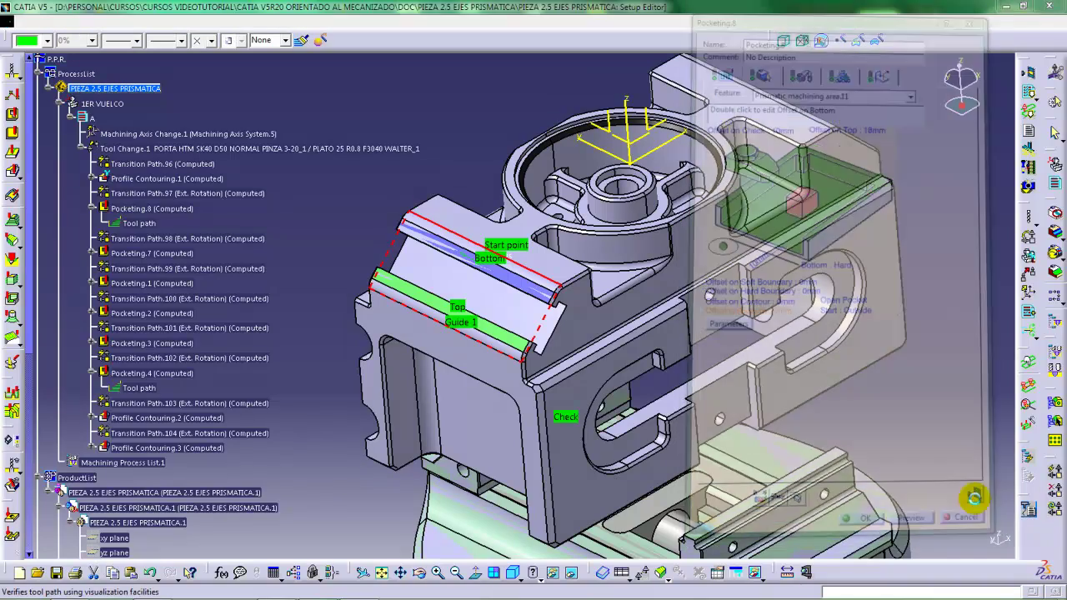
{"action": "middle_click_drag", "start_coordinate": [533, 226], "coordinate": [721, 346]}
{"action": "middle_click_drag", "start_coordinate": [606, 330], "coordinate": [763, 364]}
{"action": "left_click", "coordinate": [783, 359]}
{"action": "middle_click_drag", "start_coordinate": [543, 326], "coordinate": [679, 337]}
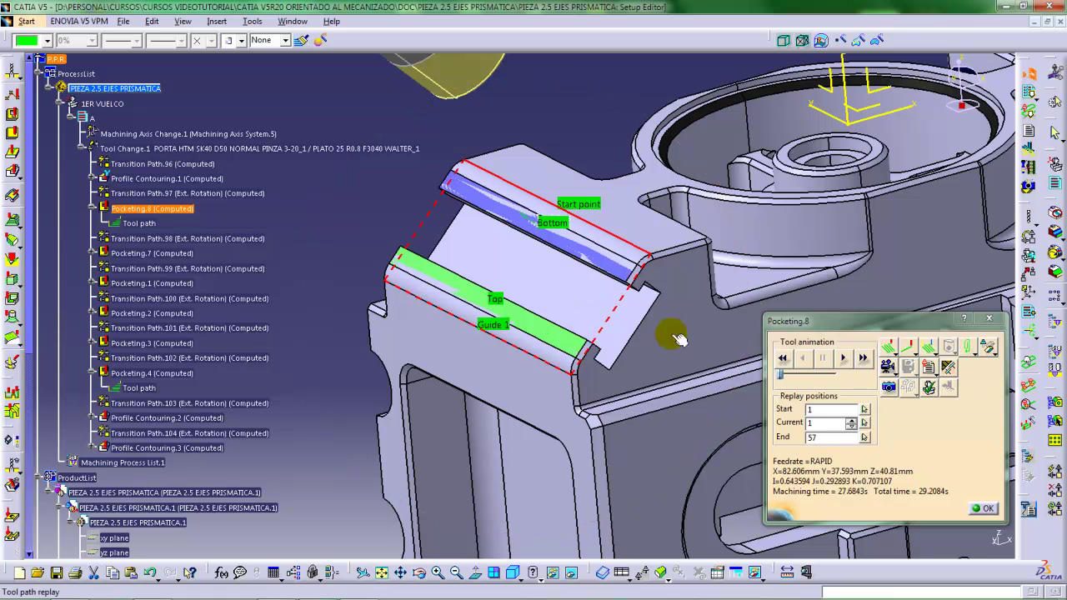
{"action": "left_click", "coordinate": [842, 359]}
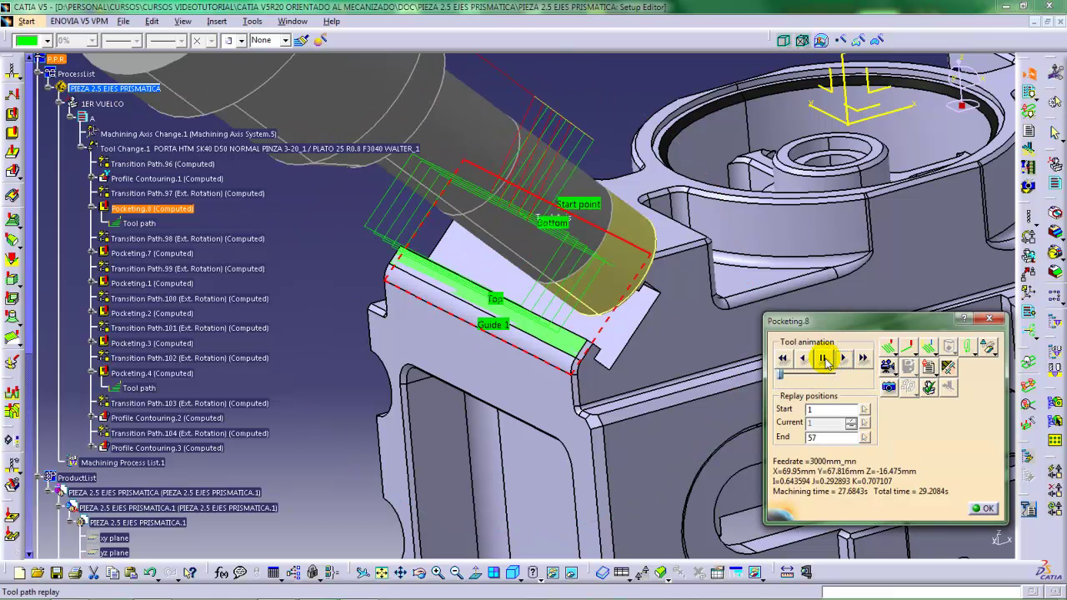
Examine the Pocketing.8 passes over the inclined face at several tool positions, and close the replay and the operation
{"action": "mouse_move", "coordinate": [612, 310]}
{"action": "middle_mouse_down"}
{"action": "mouse_move", "coordinate": [612, 281]}
{"action": "mouse_move", "coordinate": [638, 269]}
{"action": "mouse_move", "coordinate": [637, 308]}
{"action": "mouse_move", "coordinate": [621, 312]}
{"action": "mouse_move", "coordinate": [633, 315]}
{"action": "mouse_move", "coordinate": [599, 300]}
{"action": "middle_mouse_up"}
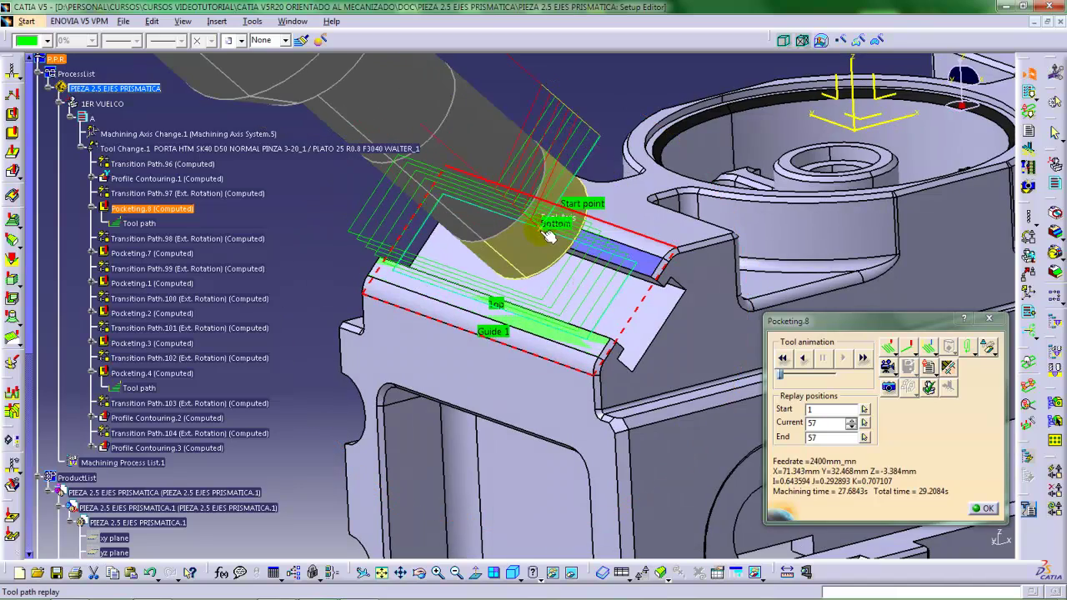
{"action": "middle_click_drag", "start_coordinate": [547, 236], "coordinate": [503, 141]}
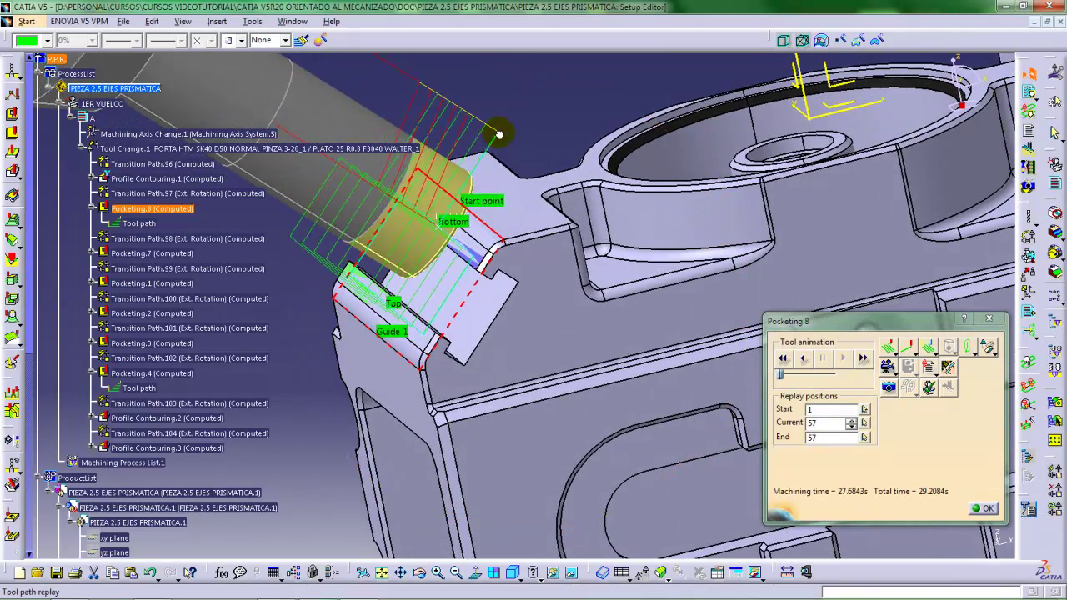
{"action": "left_click_drag", "start_coordinate": [498, 133], "coordinate": [517, 194]}
{"action": "middle_click_drag", "start_coordinate": [511, 198], "coordinate": [549, 205]}
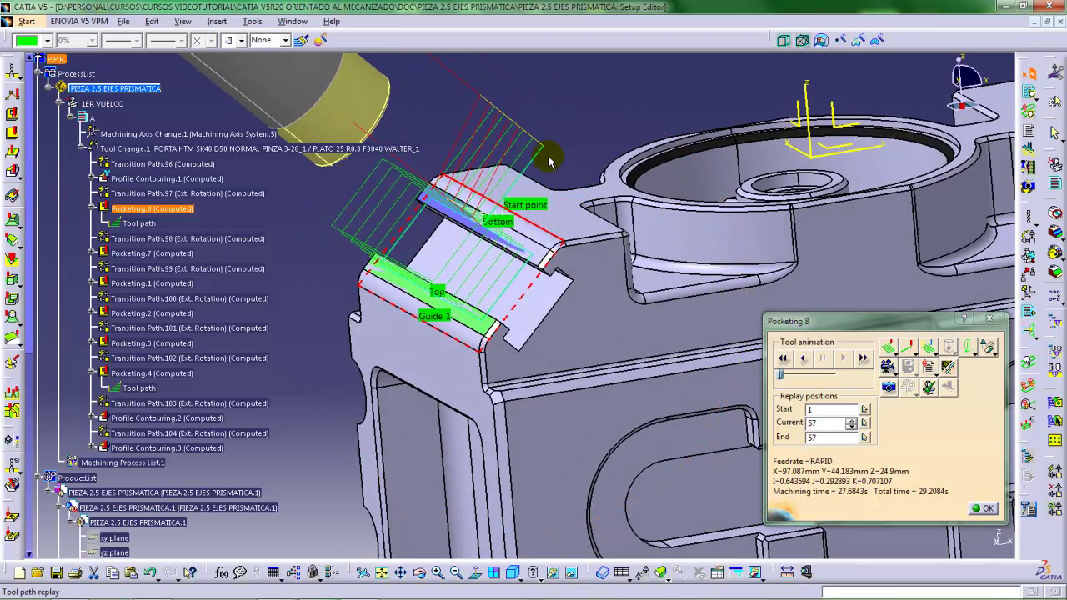
{"action": "left_click_drag", "start_coordinate": [549, 161], "coordinate": [552, 152]}
{"action": "middle_click_drag", "start_coordinate": [530, 203], "coordinate": [642, 241]}
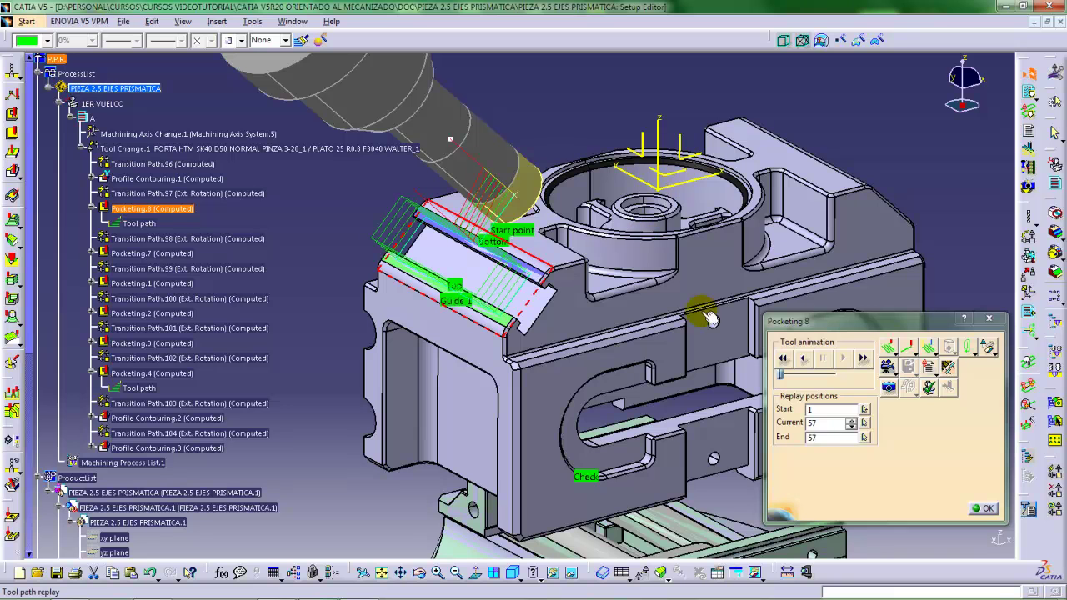
{"action": "left_click", "coordinate": [984, 511]}
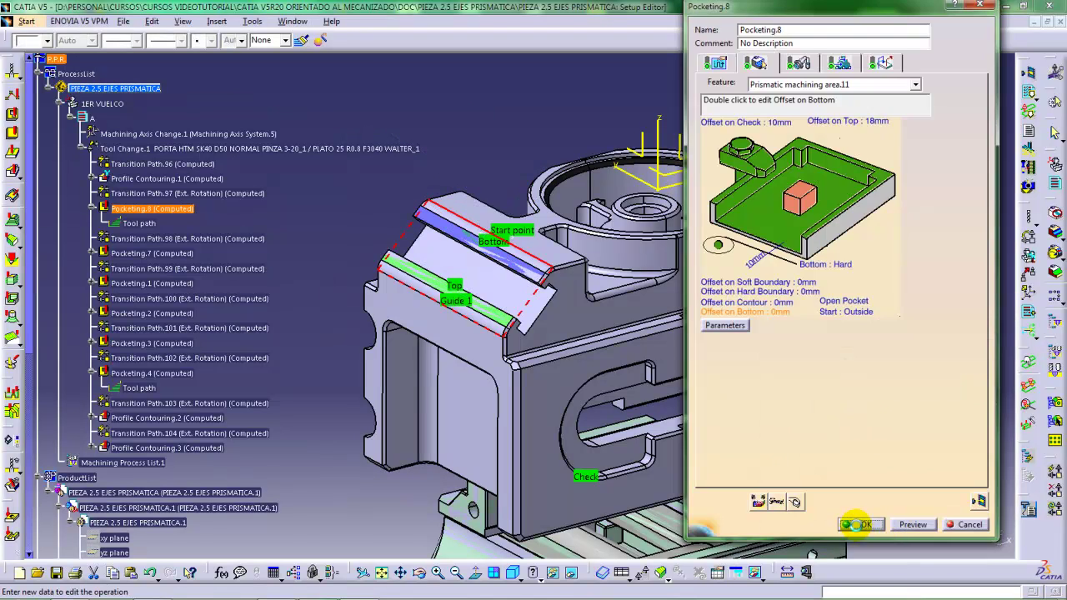
{"action": "left_click", "coordinate": [863, 524]}
Save all the open documents
{"action": "left_click", "coordinate": [122, 21]}
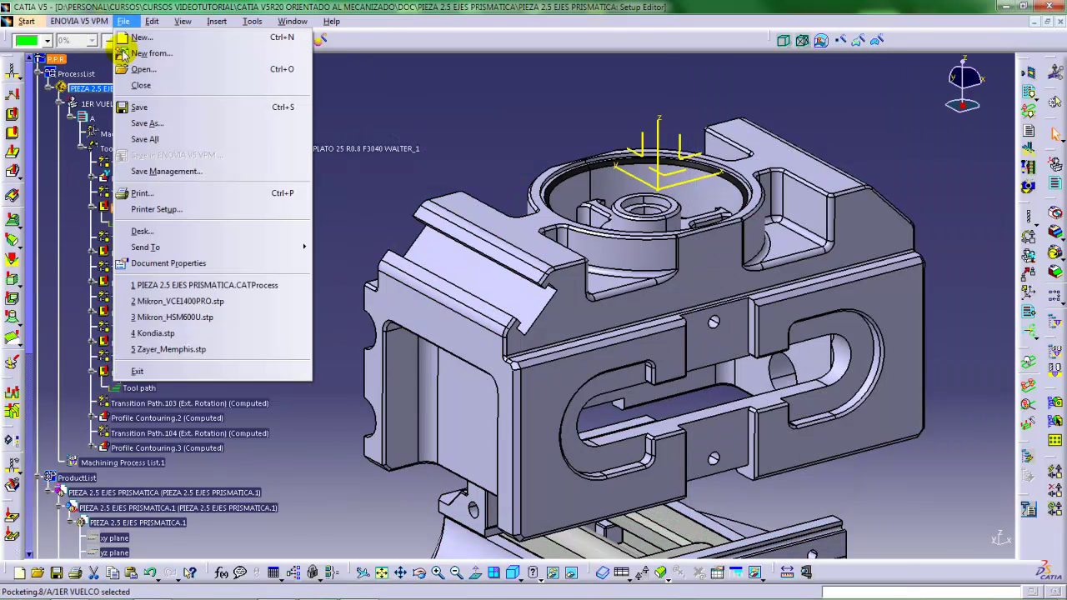
{"action": "left_click", "coordinate": [146, 139]}
{"action": "left_click", "coordinate": [511, 333]}
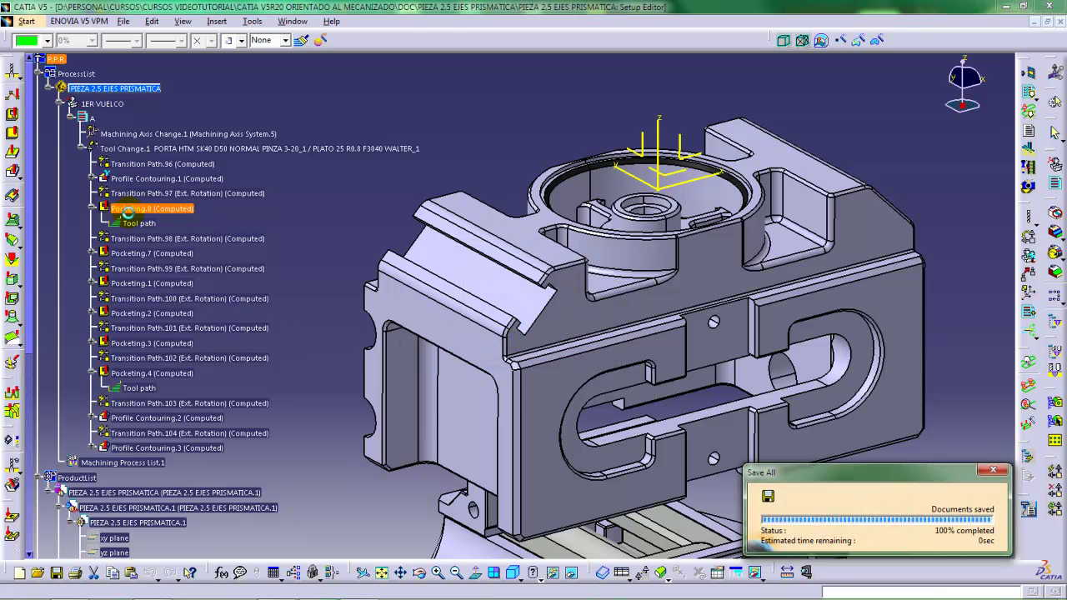
Run the material removal video simulation of program A up to Profile Contouring.3, and restart it from the uncut stock
{"action": "left_click", "coordinate": [181, 453]}
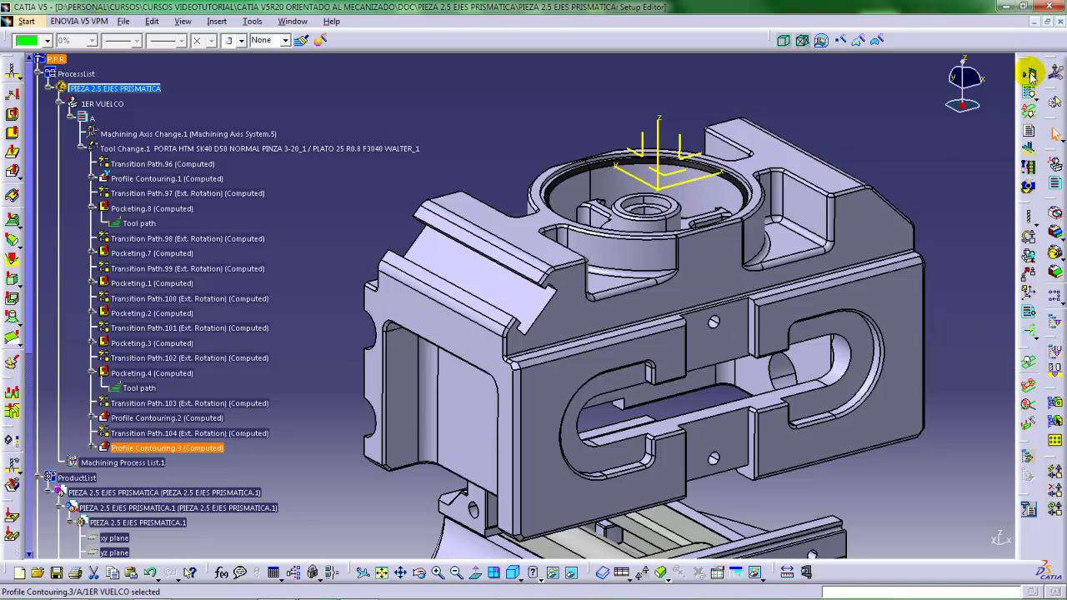
{"action": "left_click", "coordinate": [1031, 75]}
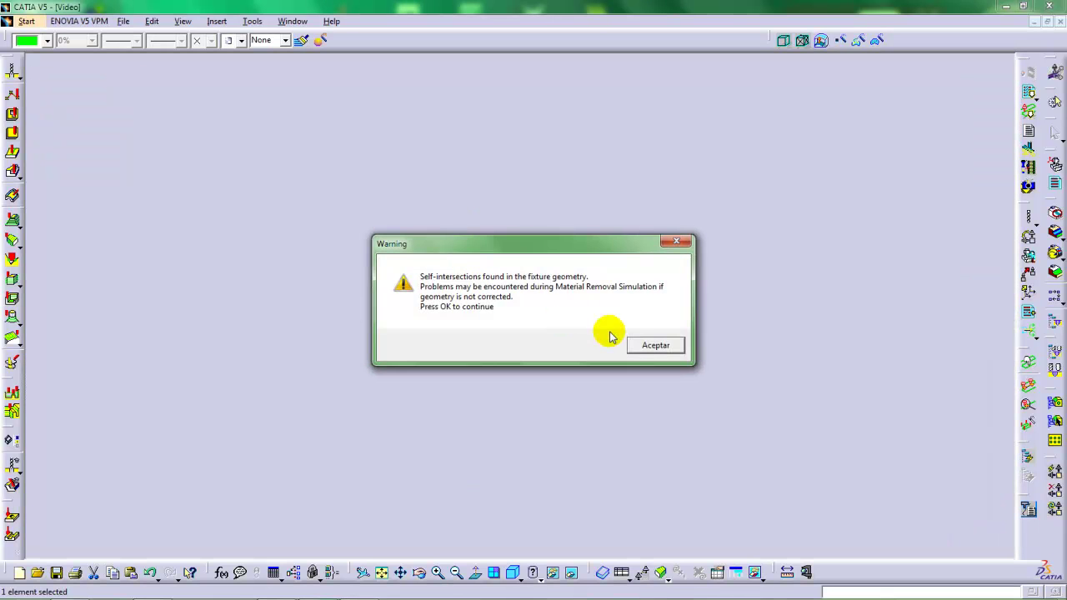
{"action": "left_click", "coordinate": [655, 345]}
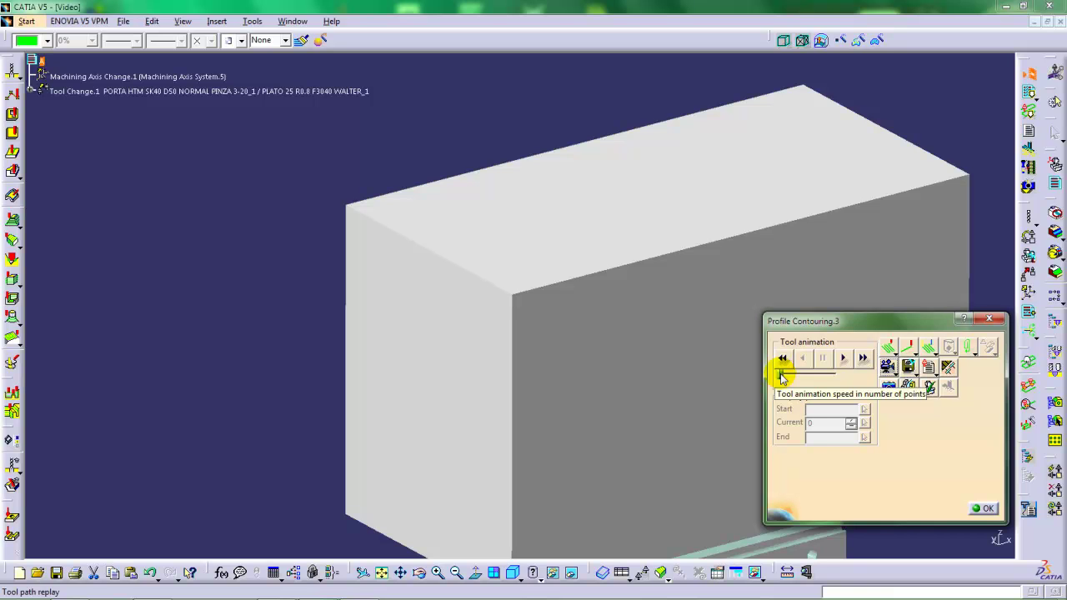
{"action": "mouse_move", "coordinate": [781, 375]}
{"action": "left_mouse_down"}
{"action": "mouse_move", "coordinate": [806, 374]}
{"action": "mouse_move", "coordinate": [775, 374]}
{"action": "left_mouse_up"}
{"action": "left_click", "coordinate": [844, 358]}
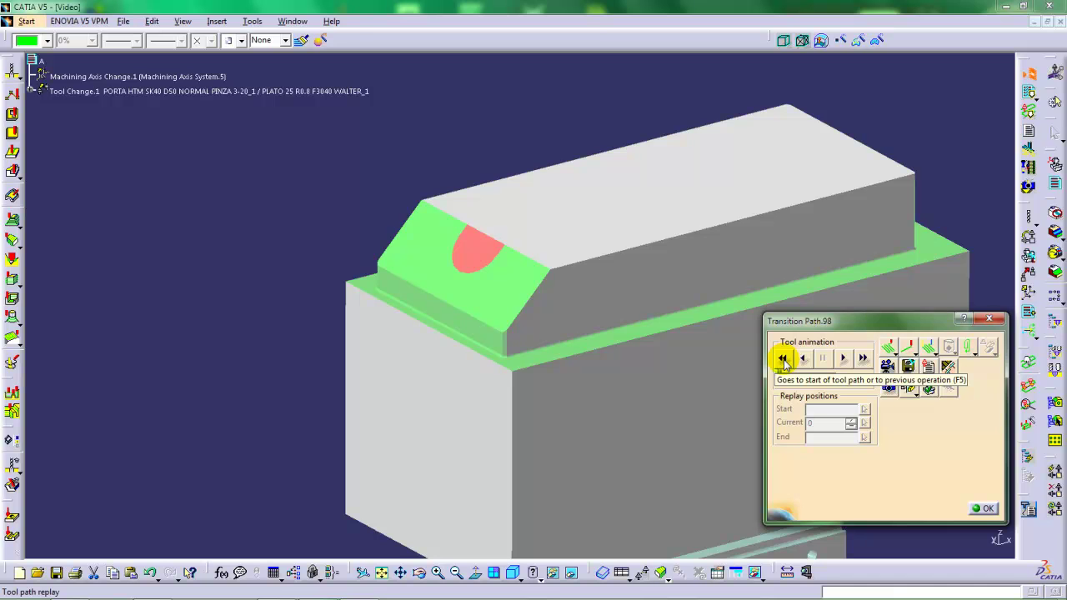
{"action": "left_click", "coordinate": [783, 358]}
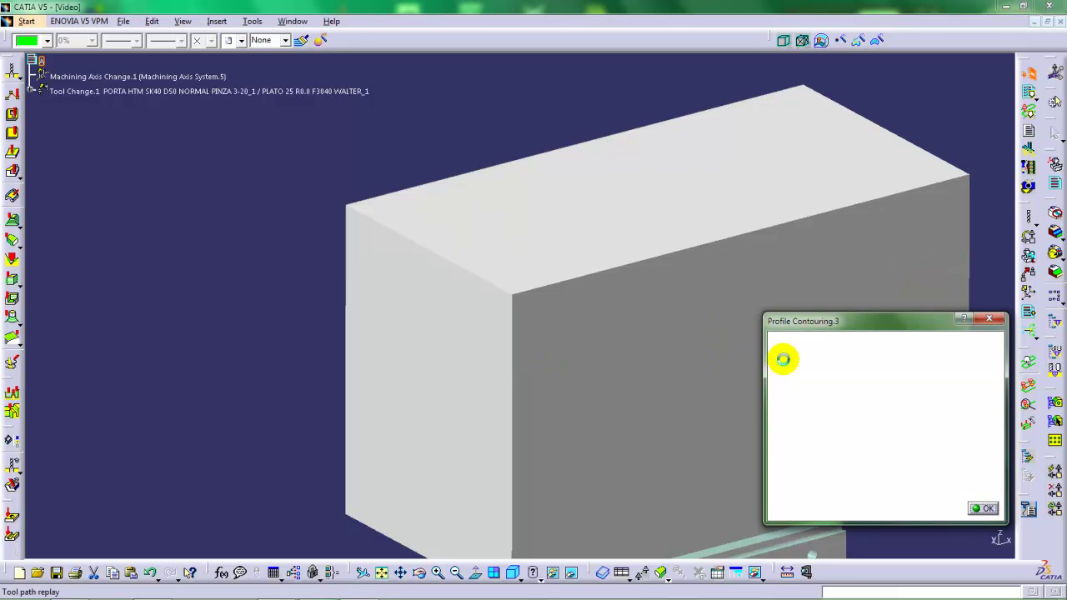
{"action": "left_click", "coordinate": [841, 359]}
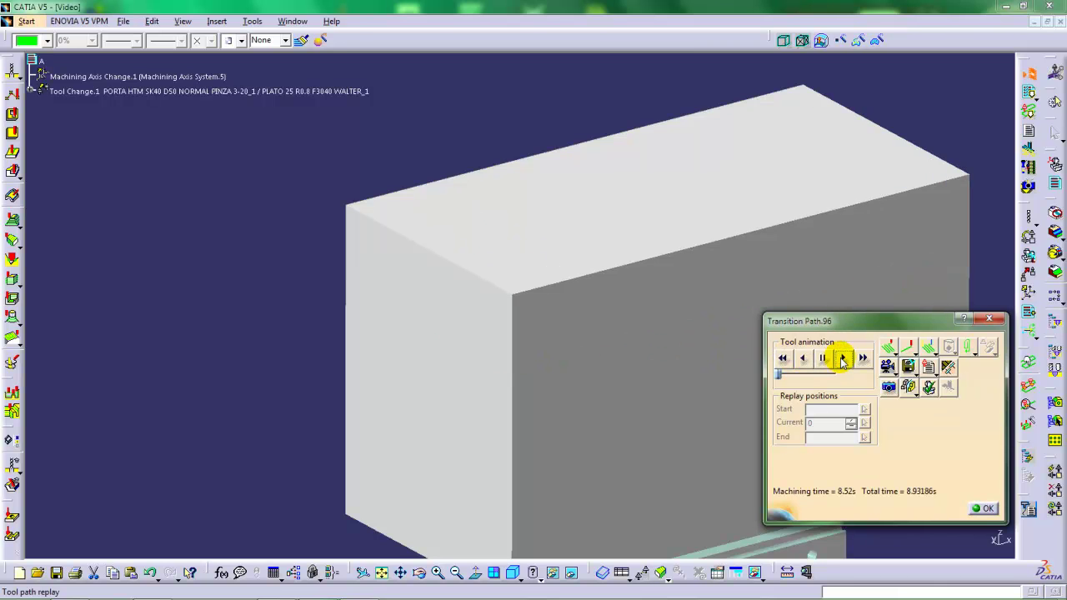
Play the material removal simulation at minimum speed through Pocketing.8, pausing to inspect the partly machined inclined face
{"action": "left_click", "coordinate": [780, 377]}
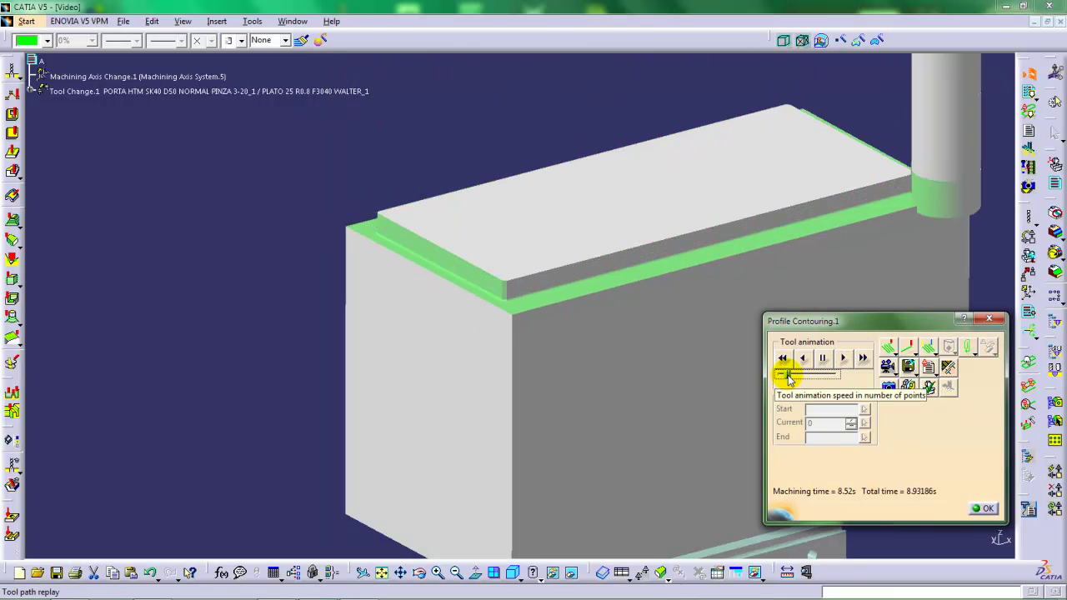
{"action": "left_click_drag", "start_coordinate": [788, 377], "coordinate": [781, 377]}
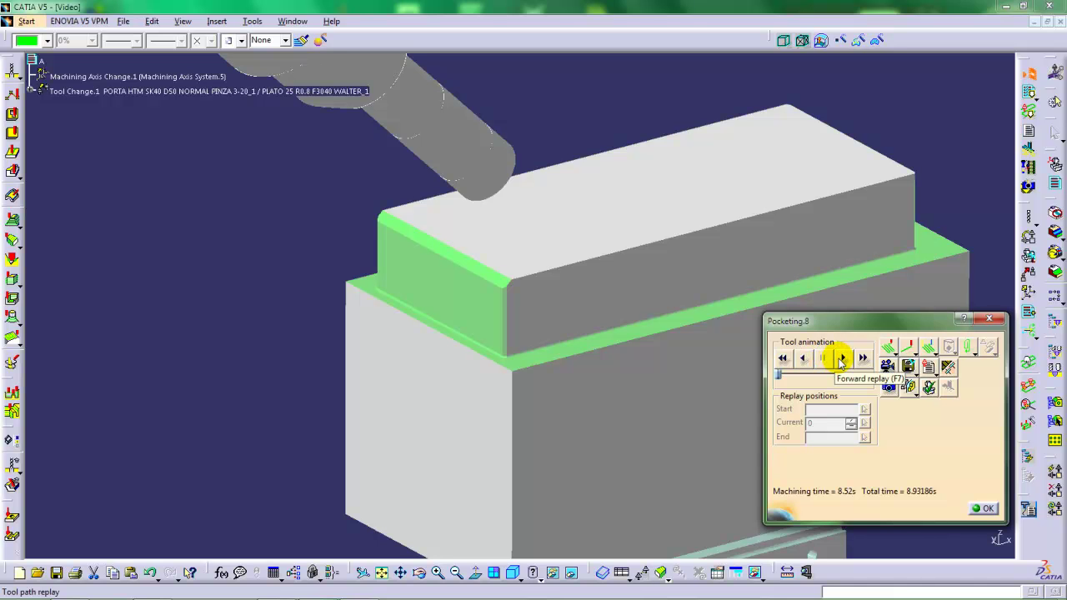
{"action": "left_click", "coordinate": [841, 358]}
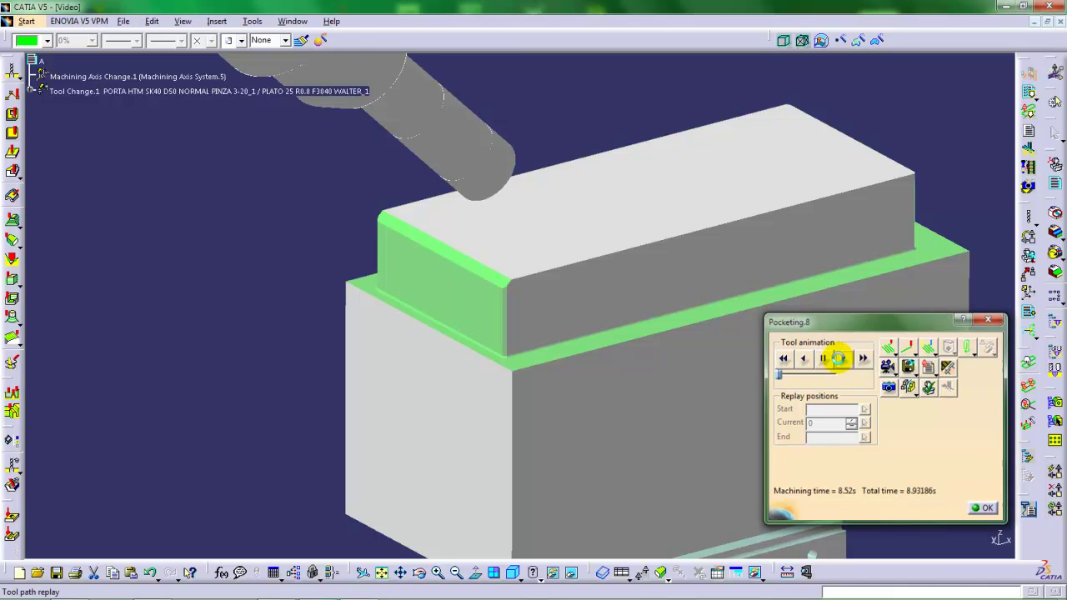
{"action": "left_click", "coordinate": [823, 358]}
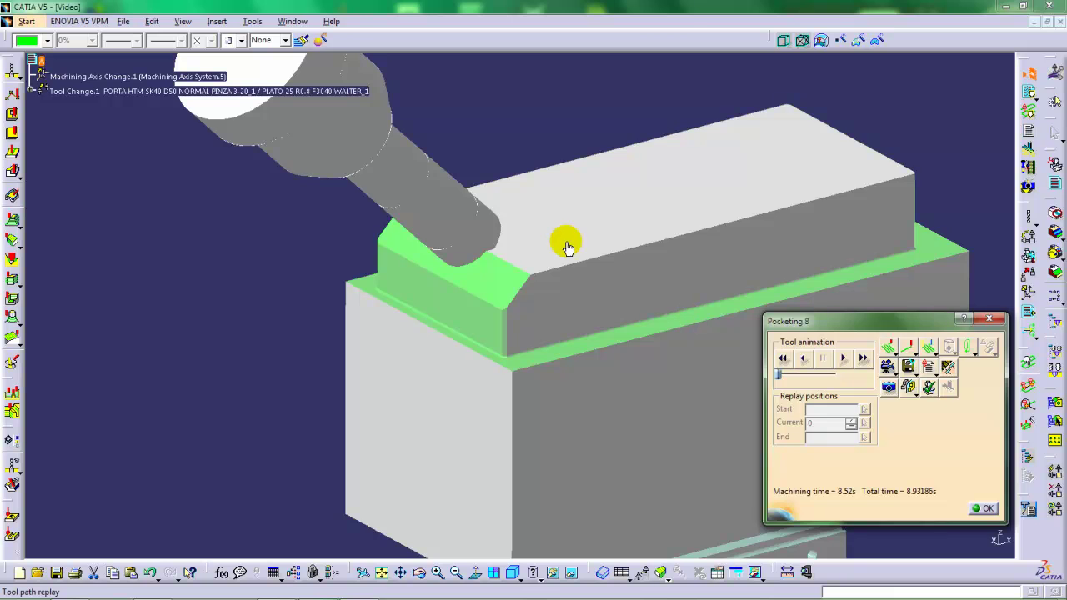
{"action": "mouse_move", "coordinate": [565, 245]}
{"action": "middle_mouse_down"}
{"action": "mouse_move", "coordinate": [535, 250]}
{"action": "mouse_move", "coordinate": [438, 317]}
{"action": "mouse_move", "coordinate": [350, 316]}
{"action": "mouse_move", "coordinate": [552, 264]}
{"action": "mouse_move", "coordinate": [555, 250]}
{"action": "middle_mouse_up"}
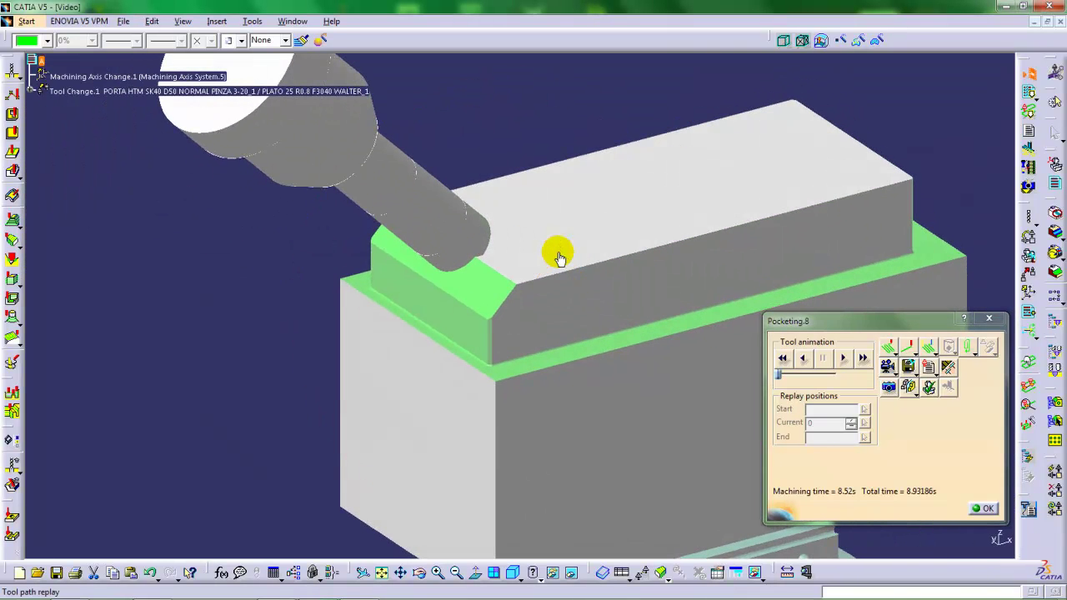
{"action": "left_click", "coordinate": [843, 358]}
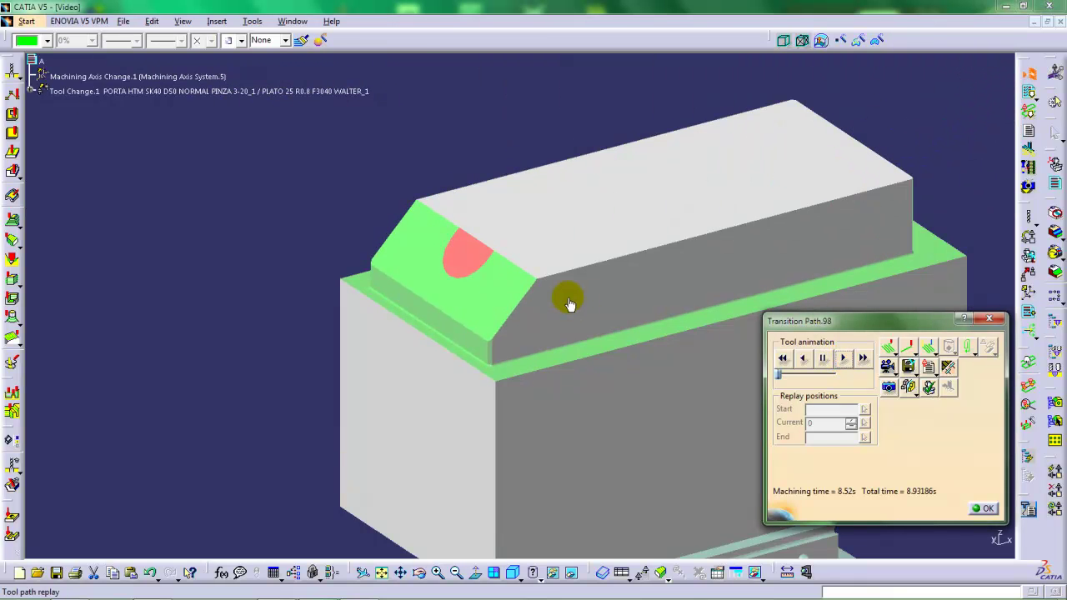
Examine the stock from several angles while the simulation runs to Profile Contouring.3, and close the simulation
{"action": "middle_click_drag", "start_coordinate": [567, 295], "coordinate": [424, 355]}
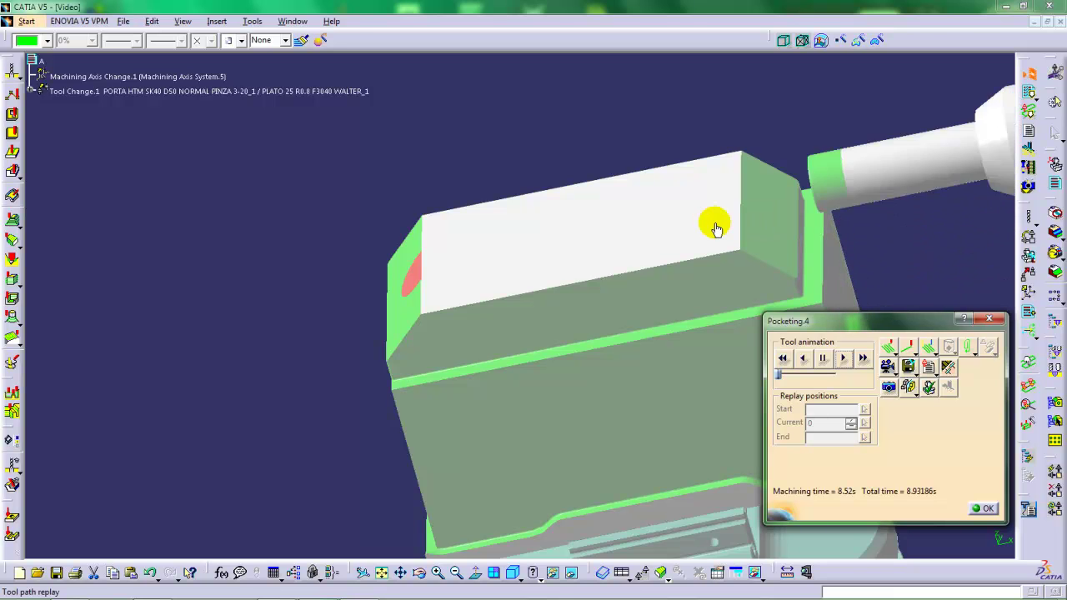
{"action": "middle_click_drag", "start_coordinate": [698, 224], "coordinate": [627, 265]}
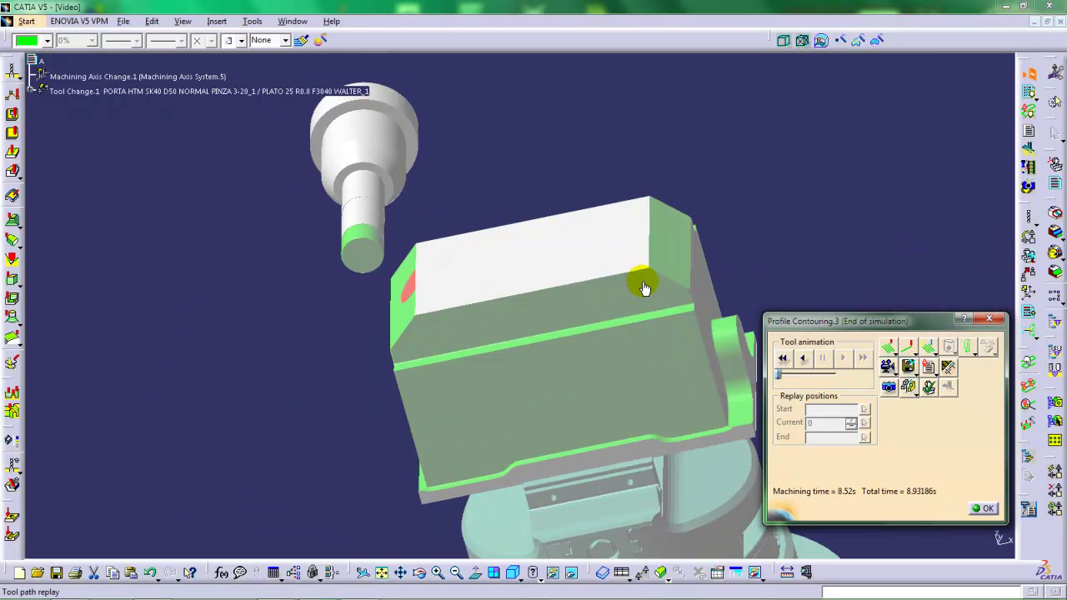
{"action": "middle_click_drag", "start_coordinate": [654, 344], "coordinate": [705, 260]}
{"action": "middle_click_drag", "start_coordinate": [486, 360], "coordinate": [551, 285]}
{"action": "left_click", "coordinate": [982, 507]}
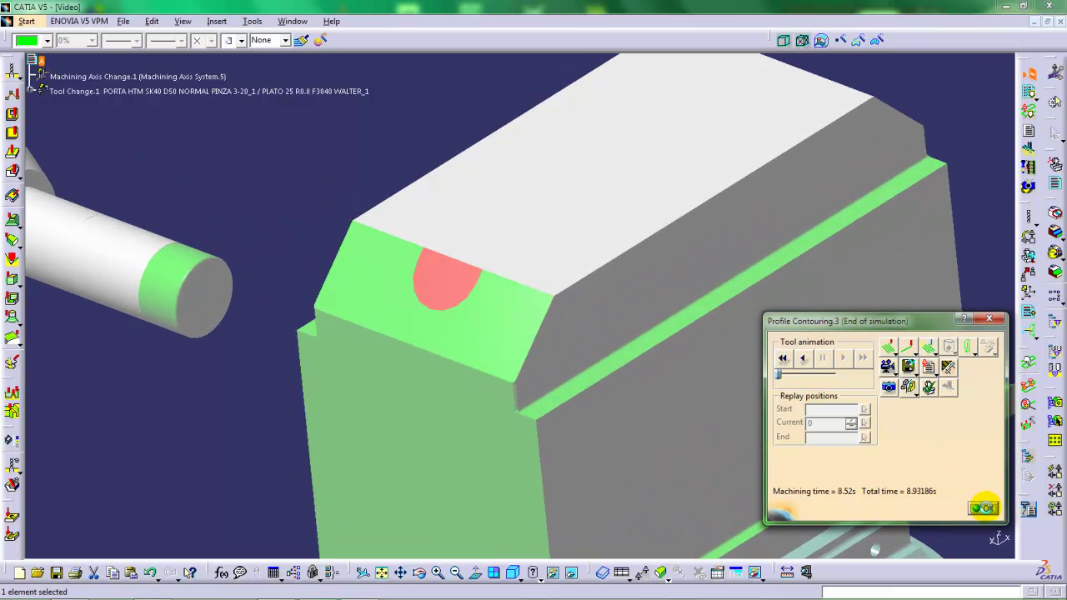
Collapse the Pocketing.4 branch in the process tree
{"action": "middle_click_drag", "start_coordinate": [658, 324], "coordinate": [533, 365]}
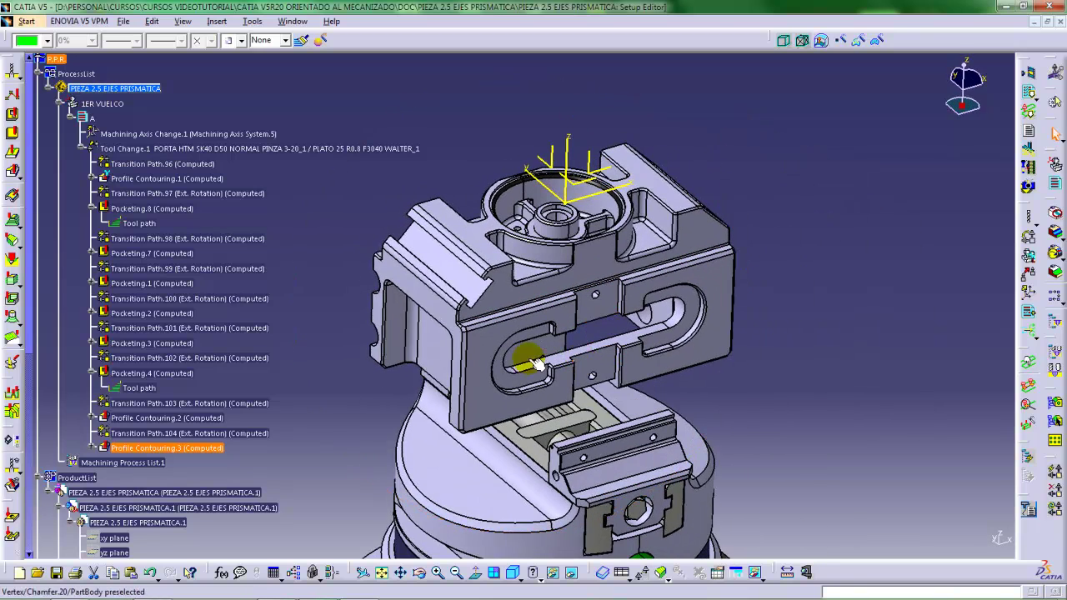
{"action": "left_click", "coordinate": [375, 388]}
{"action": "middle_click_drag", "start_coordinate": [375, 388], "coordinate": [628, 364]}
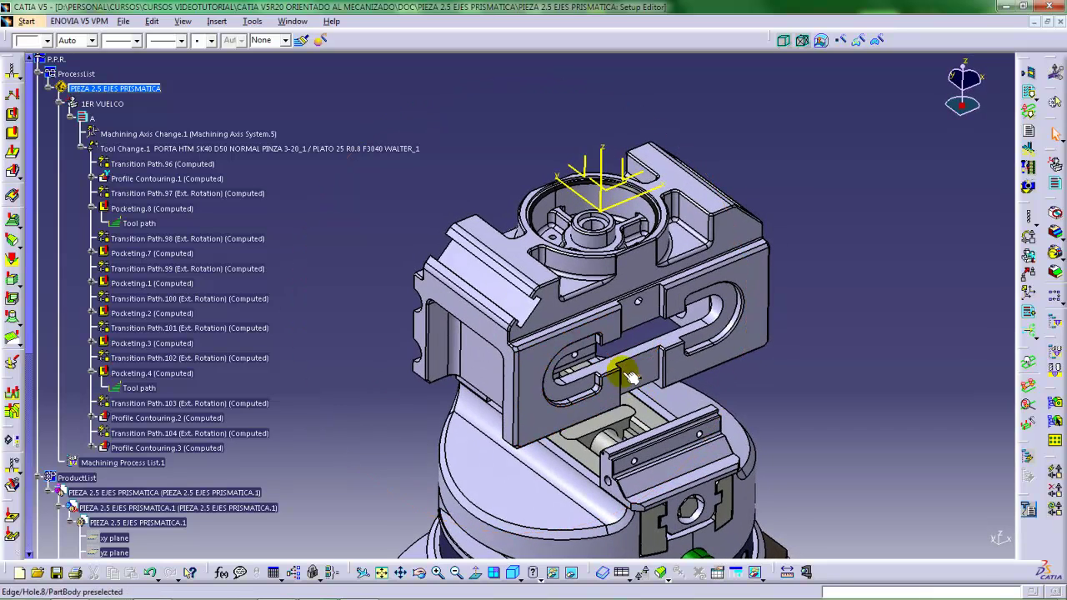
{"action": "middle_click_drag", "start_coordinate": [534, 305], "coordinate": [503, 302]}
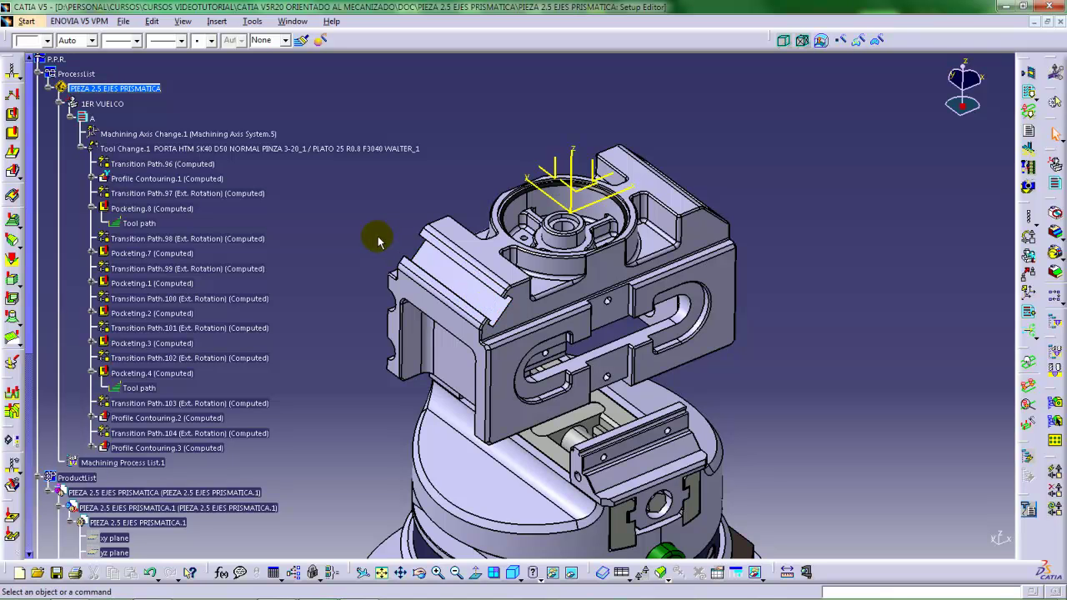
{"action": "middle_click_drag", "start_coordinate": [469, 317], "coordinate": [460, 318]}
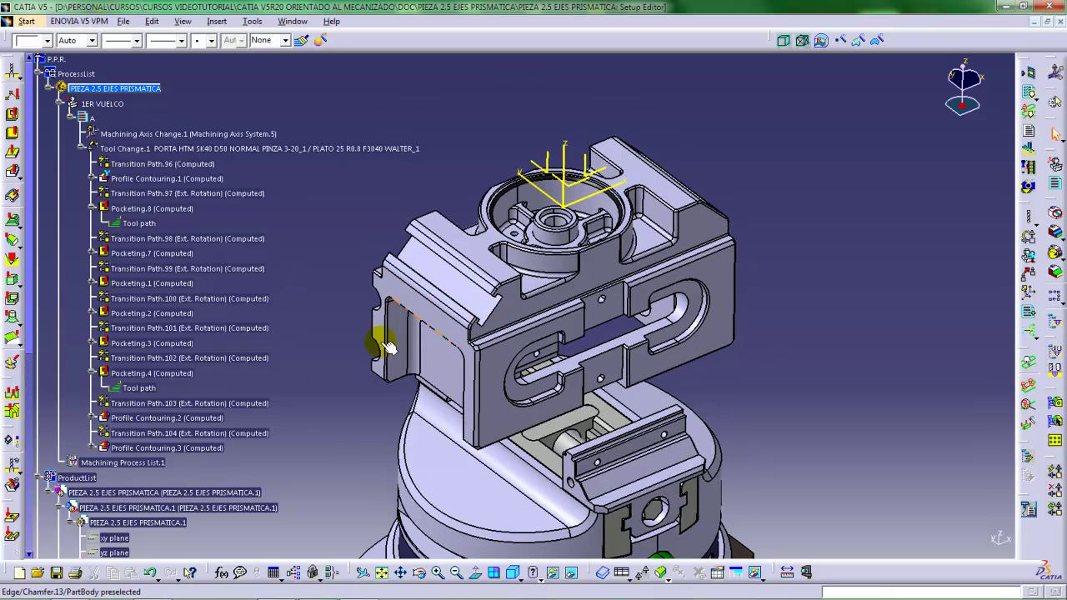
{"action": "left_click", "coordinate": [91, 373]}
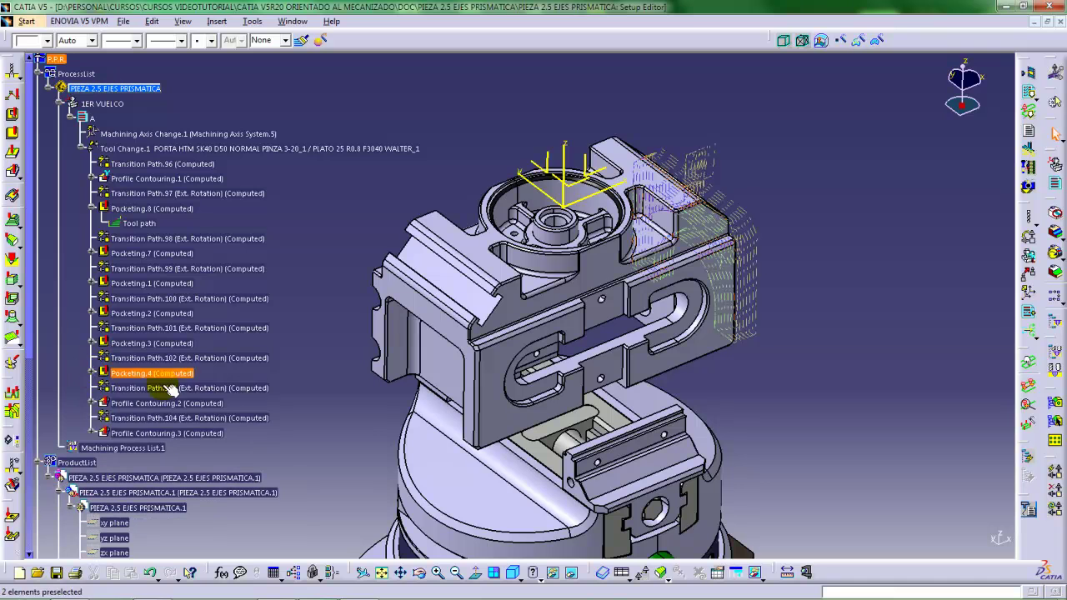
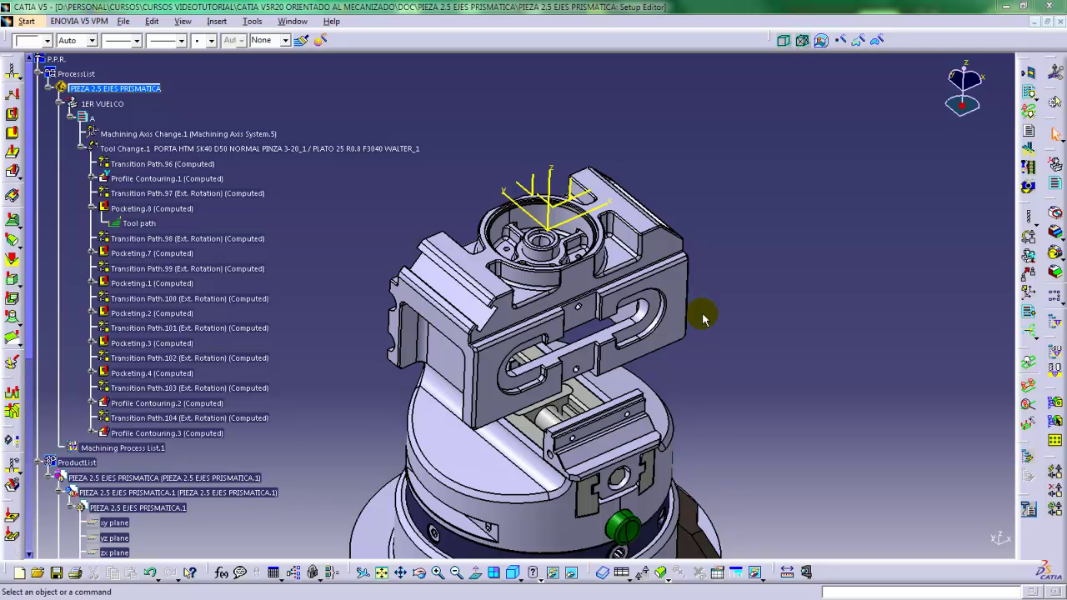
Open Pocketing.8 for editing and start its tool path replay
{"action": "middle_click_drag", "start_coordinate": [703, 317], "coordinate": [753, 324]}
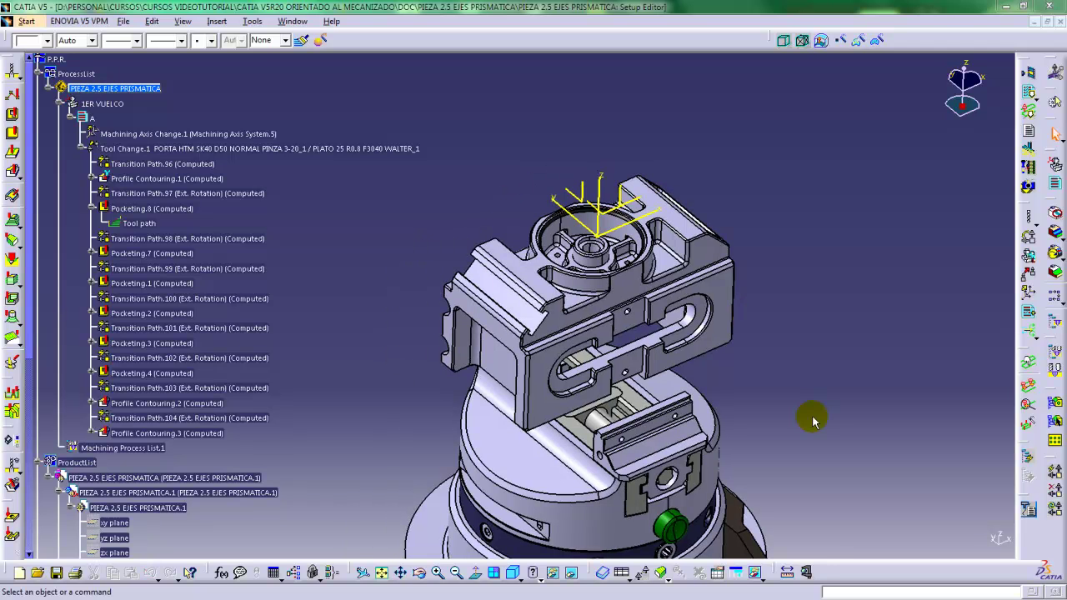
{"action": "middle_click_drag", "start_coordinate": [594, 382], "coordinate": [575, 333], "text": "ctrl"}
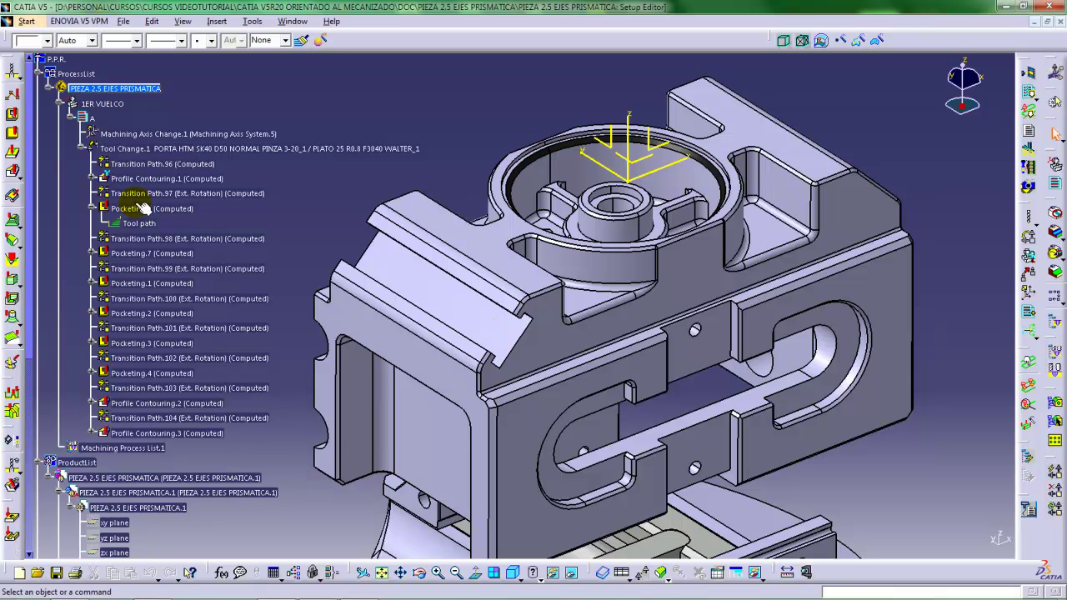
{"action": "middle_click_drag", "start_coordinate": [500, 286], "coordinate": [525, 318], "text": "ctrl"}
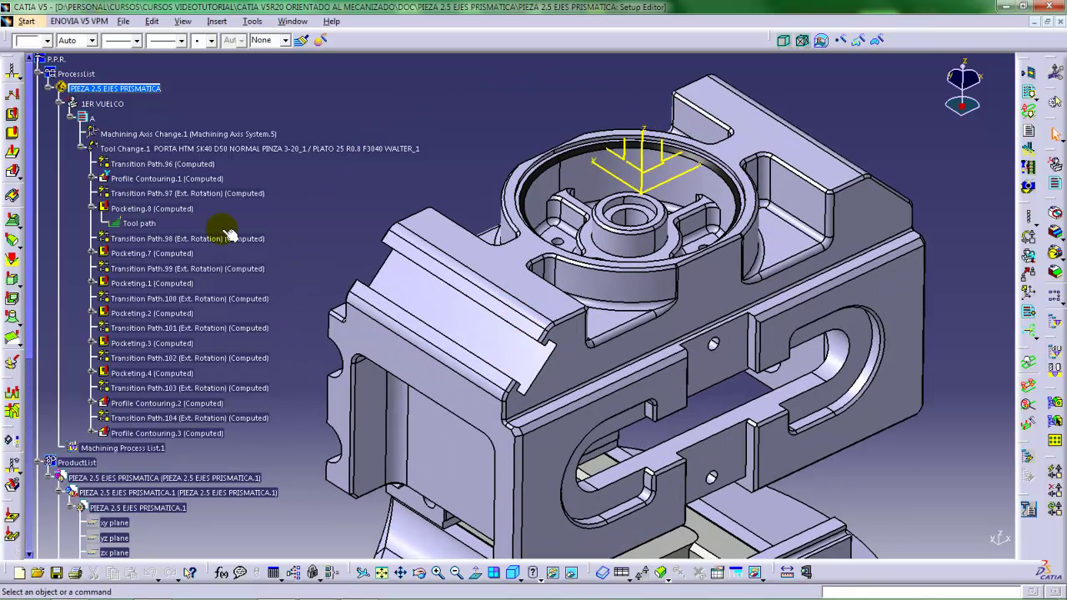
{"action": "left_click", "coordinate": [131, 209]}
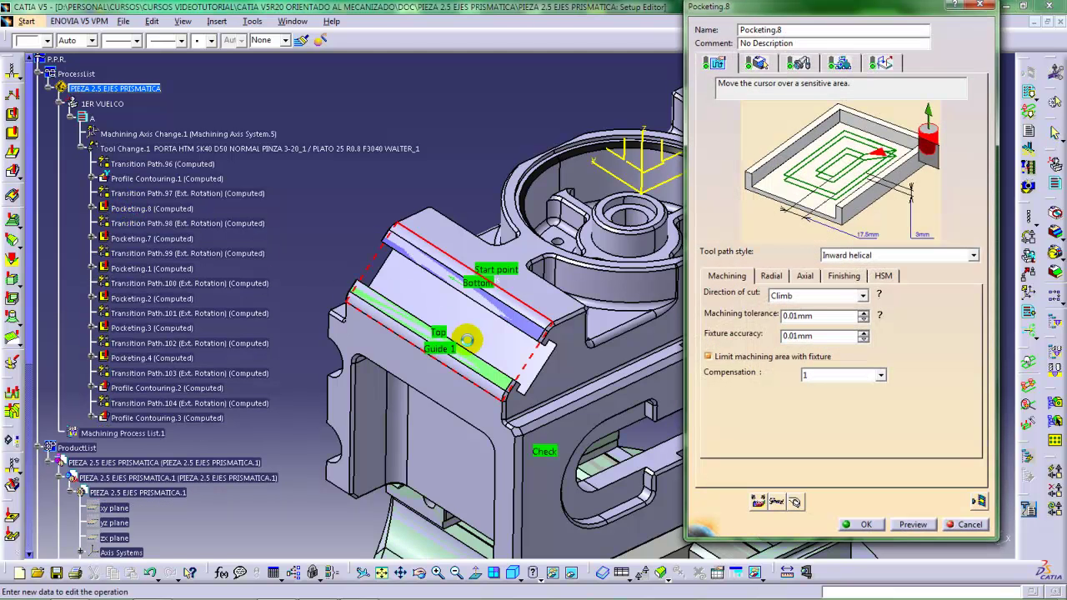
{"action": "middle_click_drag", "start_coordinate": [469, 339], "coordinate": [533, 337]}
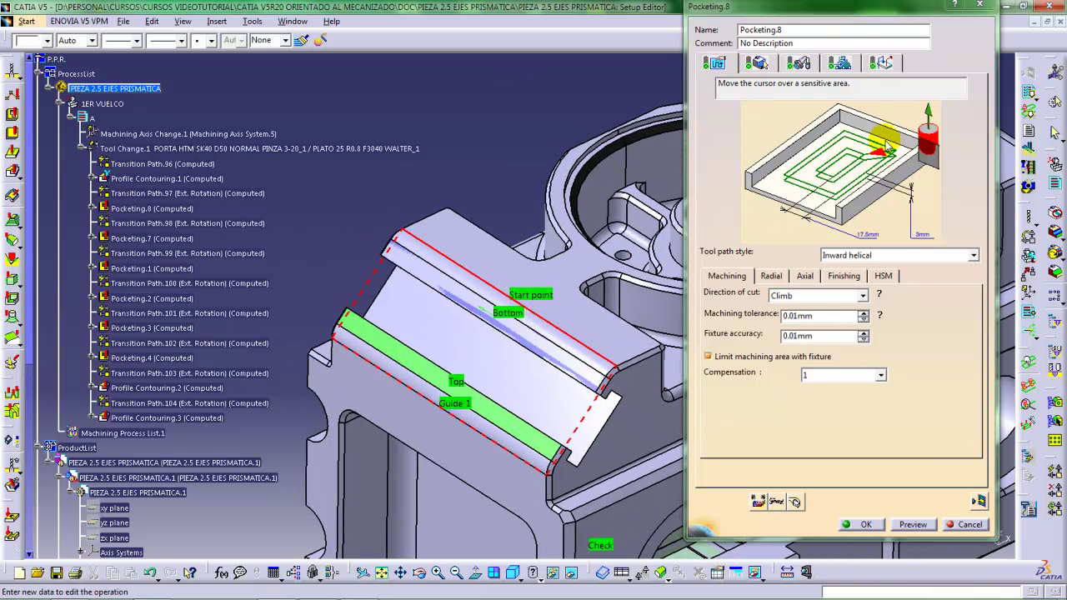
{"action": "left_click", "coordinate": [980, 503]}
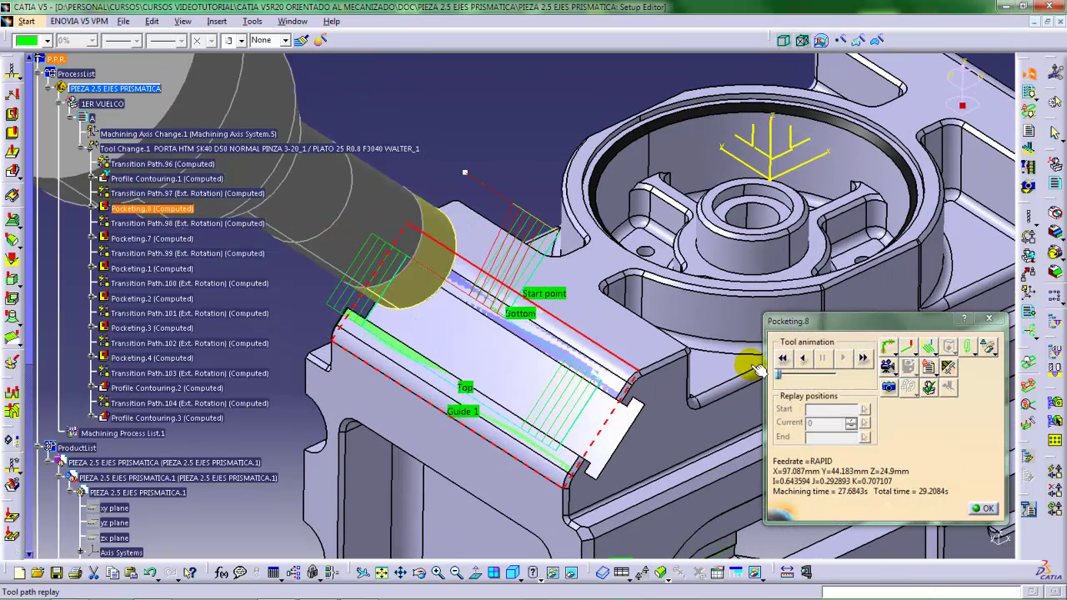
Set the Pocketing.8 replay to advance by feedrate, and return the tool to the start of the path
{"action": "mouse_move", "coordinate": [612, 400]}
{"action": "middle_mouse_down"}
{"action": "mouse_move", "coordinate": [614, 417]}
{"action": "mouse_move", "coordinate": [622, 412]}
{"action": "middle_mouse_up"}
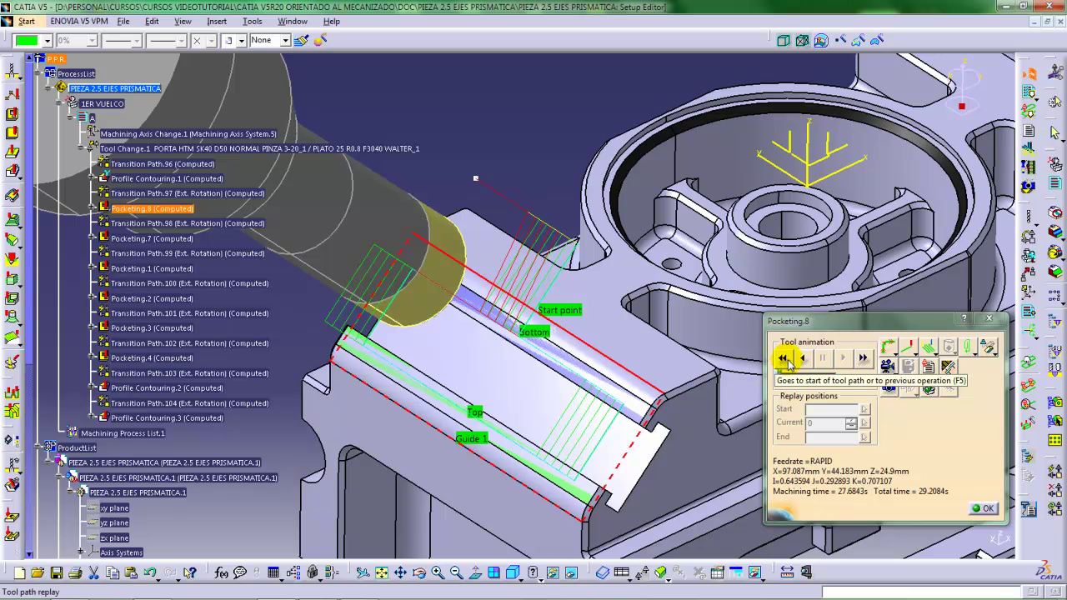
{"action": "left_click", "coordinate": [890, 345]}
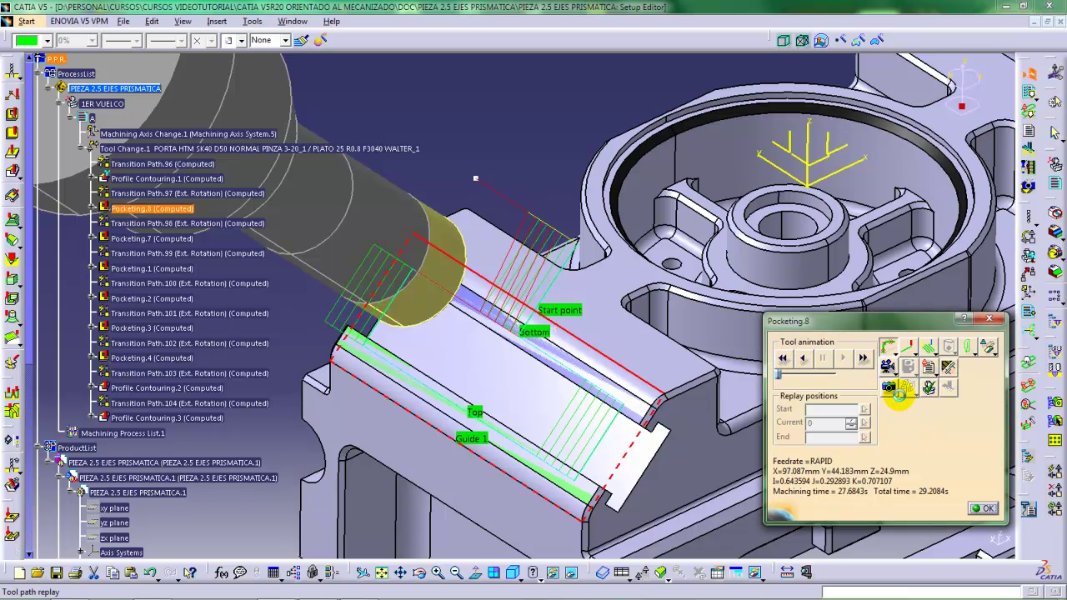
{"action": "left_click", "coordinate": [902, 397]}
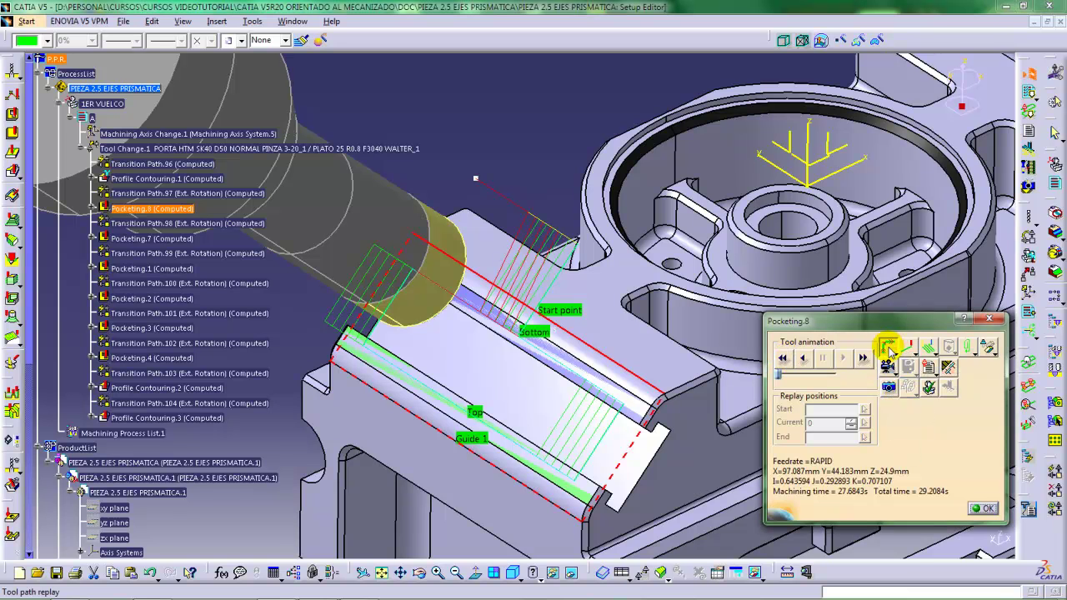
{"action": "left_click", "coordinate": [783, 358]}
{"action": "middle_click_drag", "start_coordinate": [720, 365], "coordinate": [636, 297]}
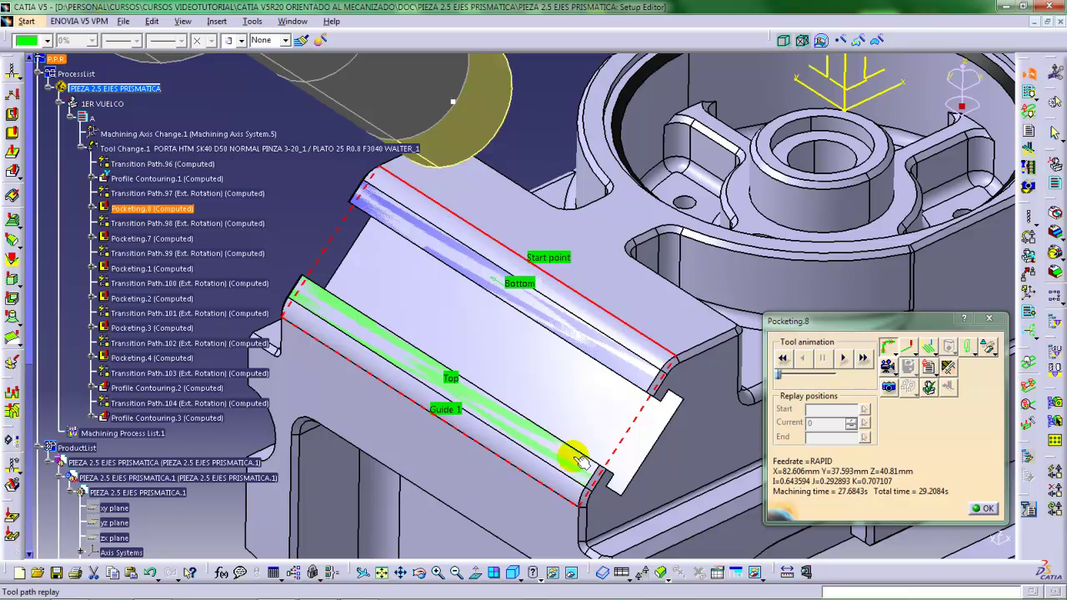
{"action": "middle_click_drag", "start_coordinate": [572, 452], "coordinate": [607, 419]}
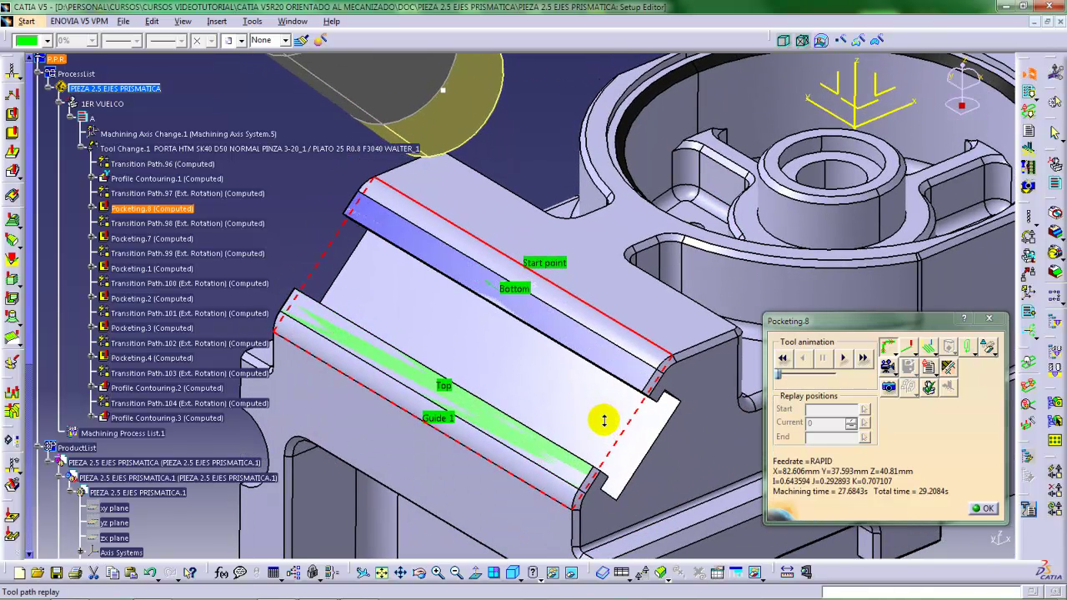
Step the Pocketing.8 replay forward feedrate by feedrate through its successive depth passes down to the final one
{"action": "left_click", "coordinate": [843, 359]}
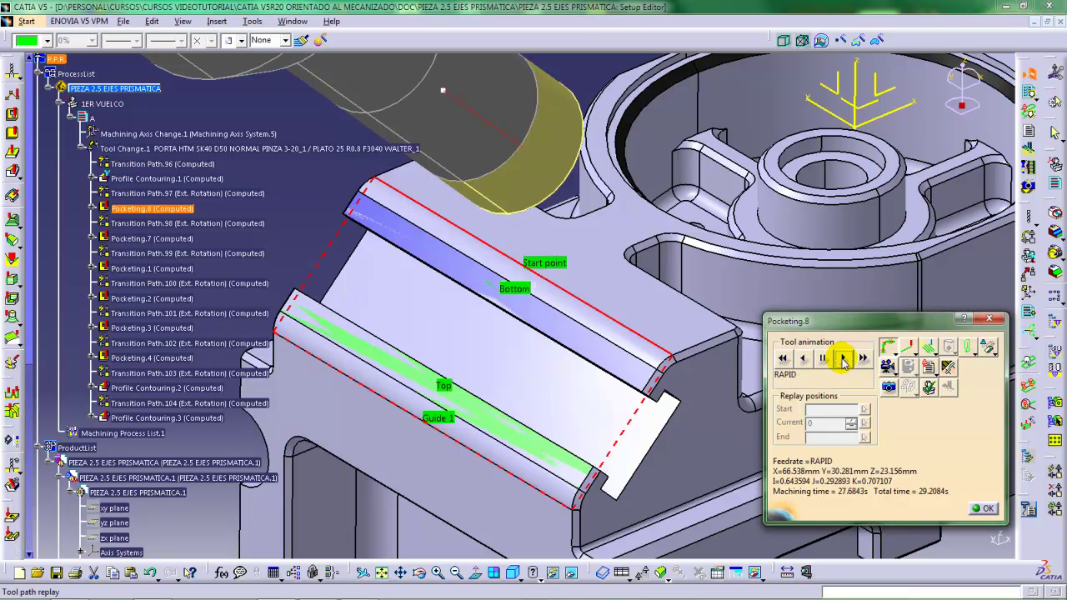
{"action": "left_click", "coordinate": [843, 358]}
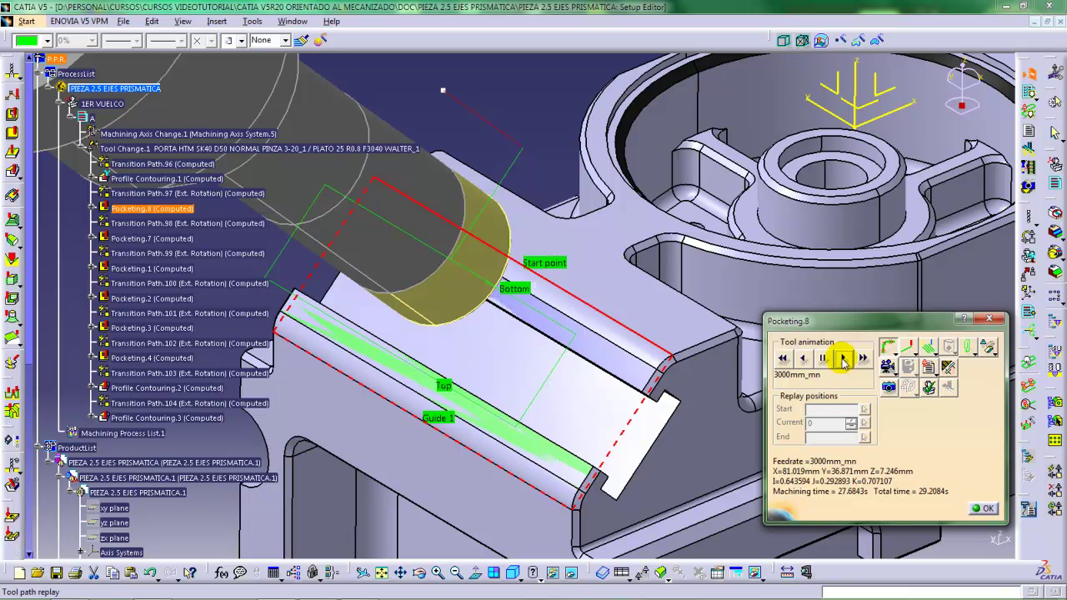
{"action": "left_click", "coordinate": [843, 358]}
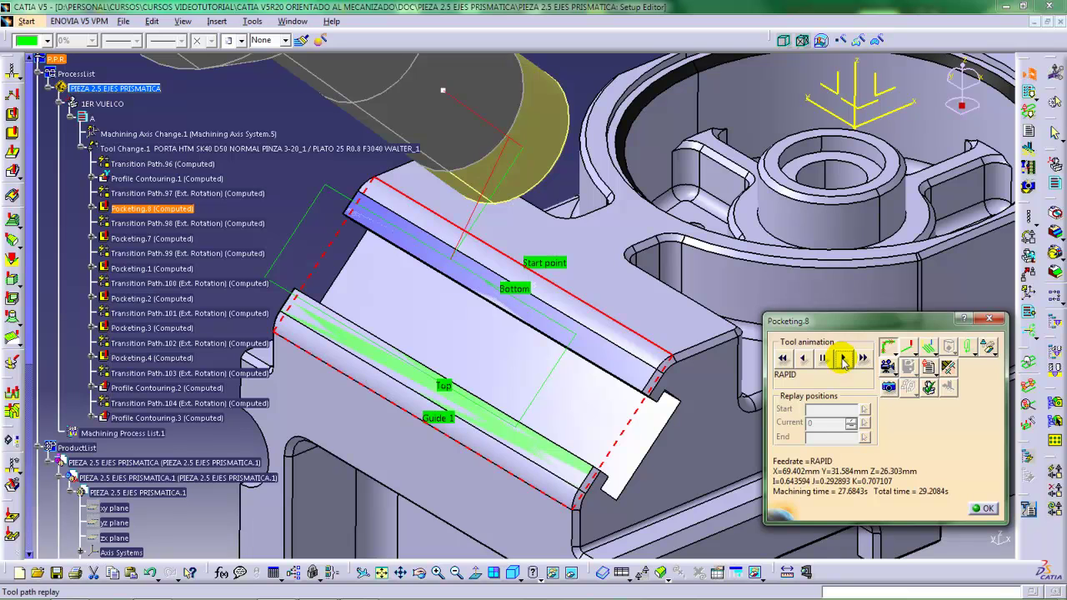
{"action": "left_click", "coordinate": [843, 358]}
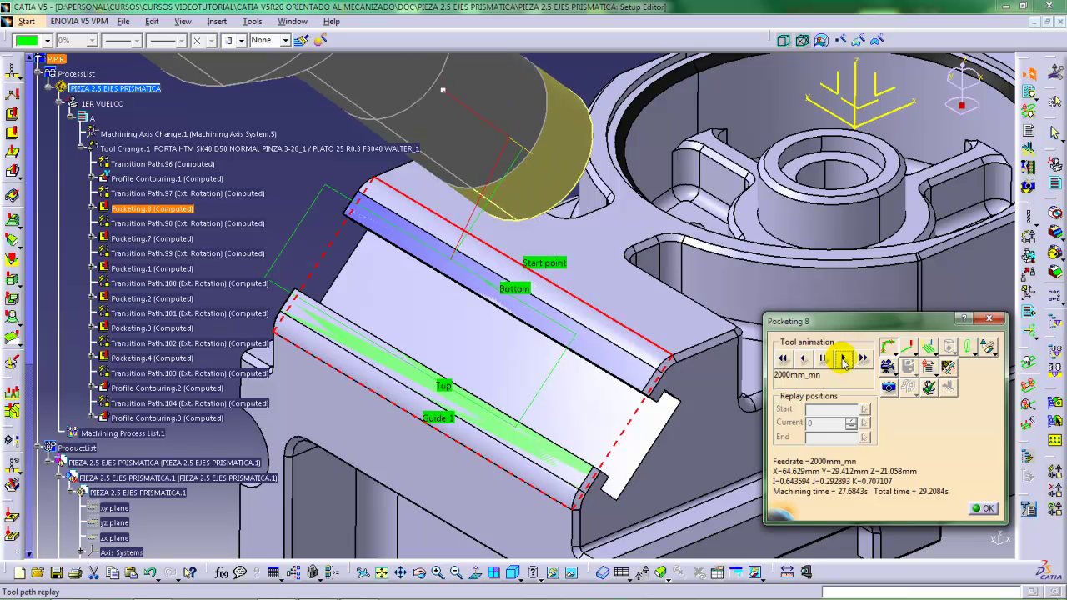
{"action": "left_click", "coordinate": [843, 358]}
{"action": "left_click", "coordinate": [844, 359]}
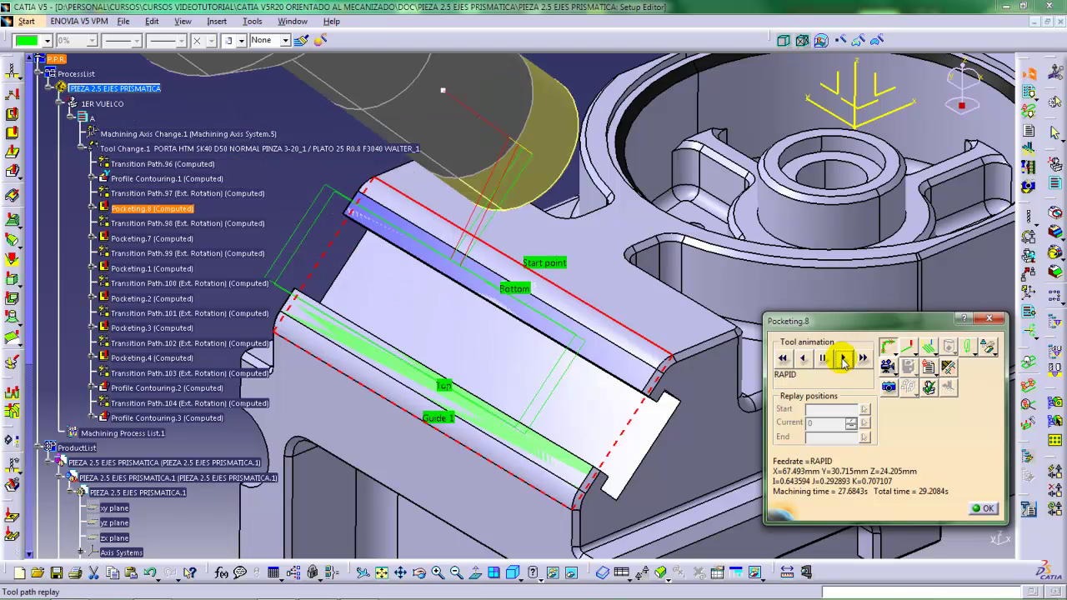
{"action": "left_click", "coordinate": [843, 358]}
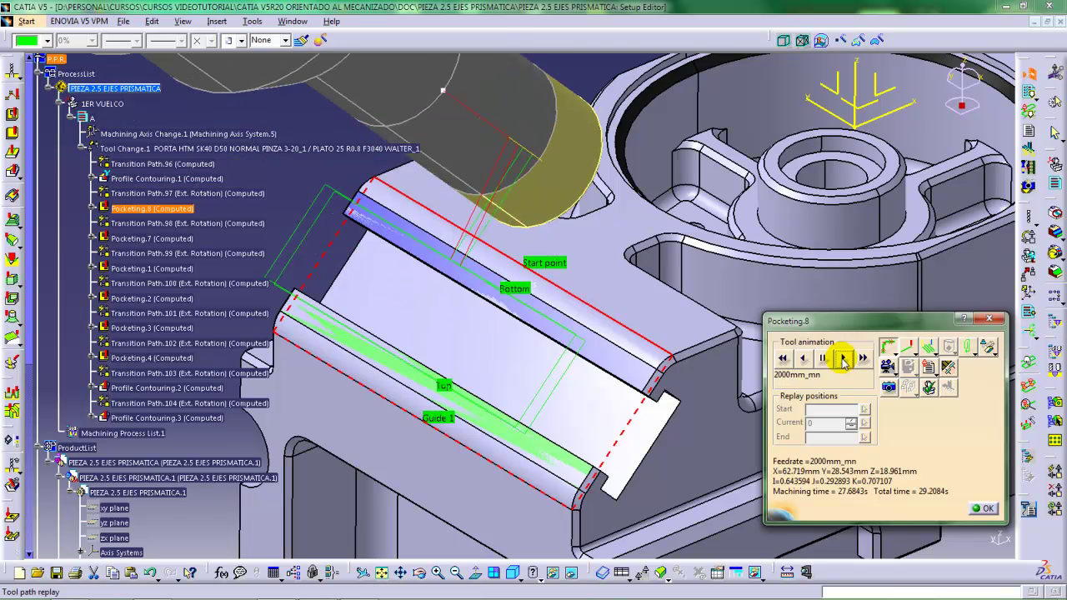
{"action": "left_click", "coordinate": [843, 359]}
{"action": "left_click", "coordinate": [844, 358]}
{"action": "left_click", "coordinate": [843, 358]}
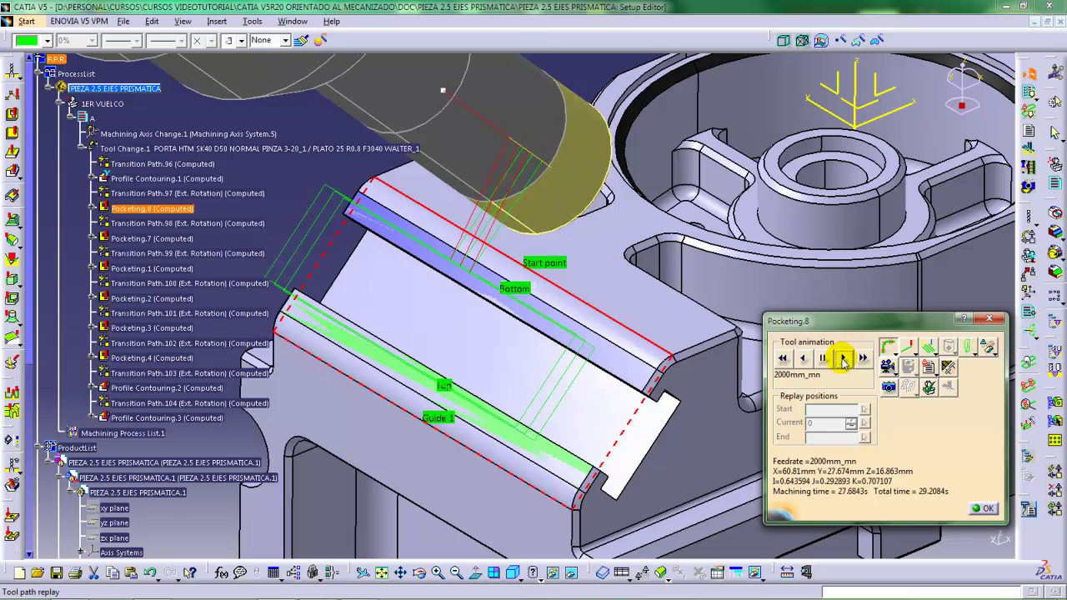
{"action": "left_click", "coordinate": [843, 359]}
{"action": "left_click", "coordinate": [843, 358]}
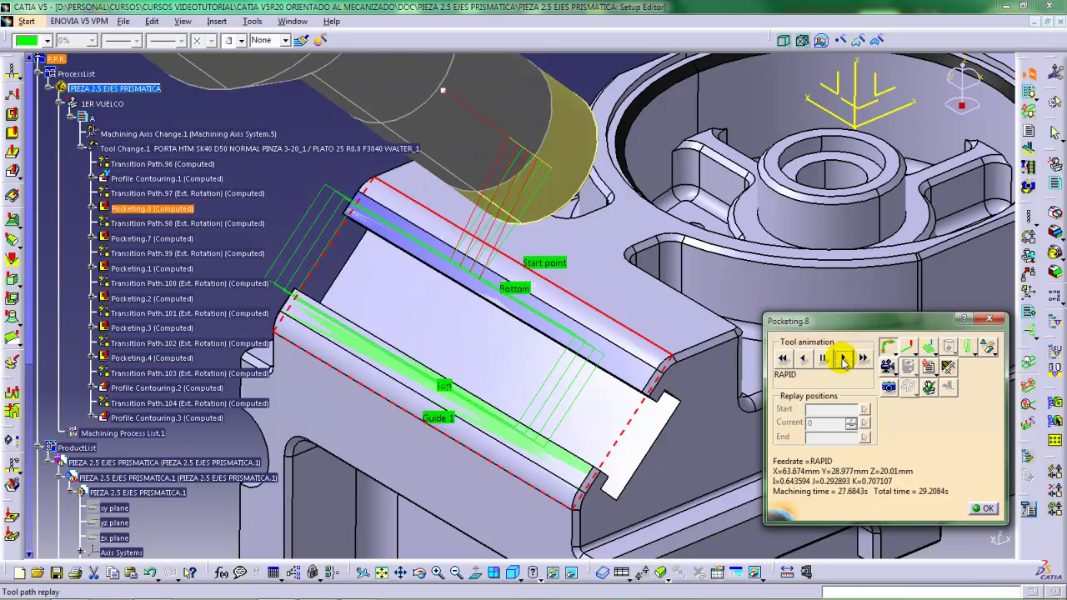
{"action": "left_click", "coordinate": [844, 358]}
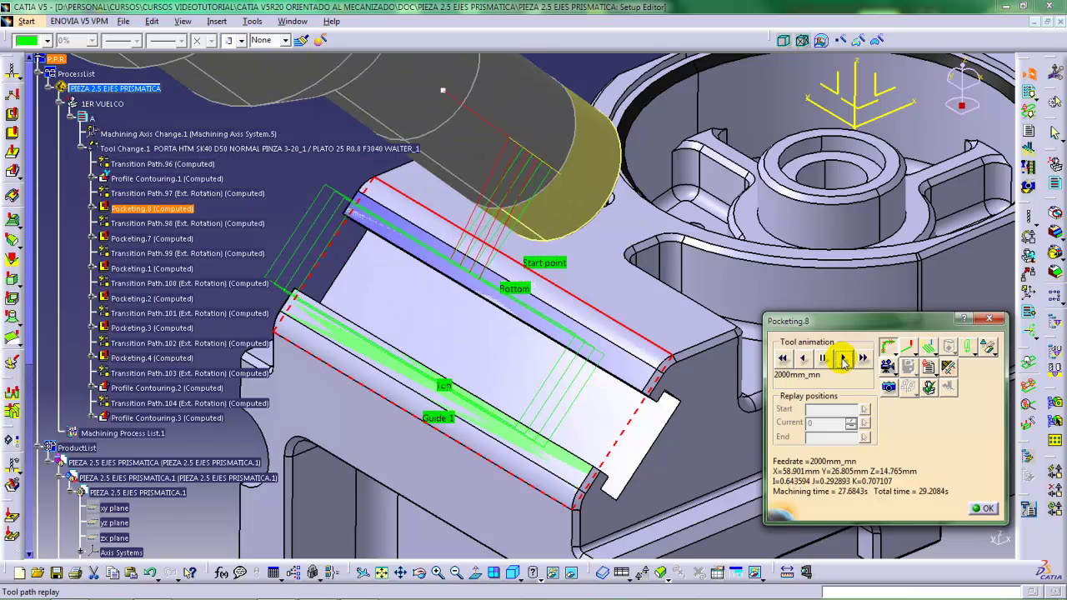
{"action": "left_click", "coordinate": [844, 358]}
{"action": "left_click", "coordinate": [843, 358]}
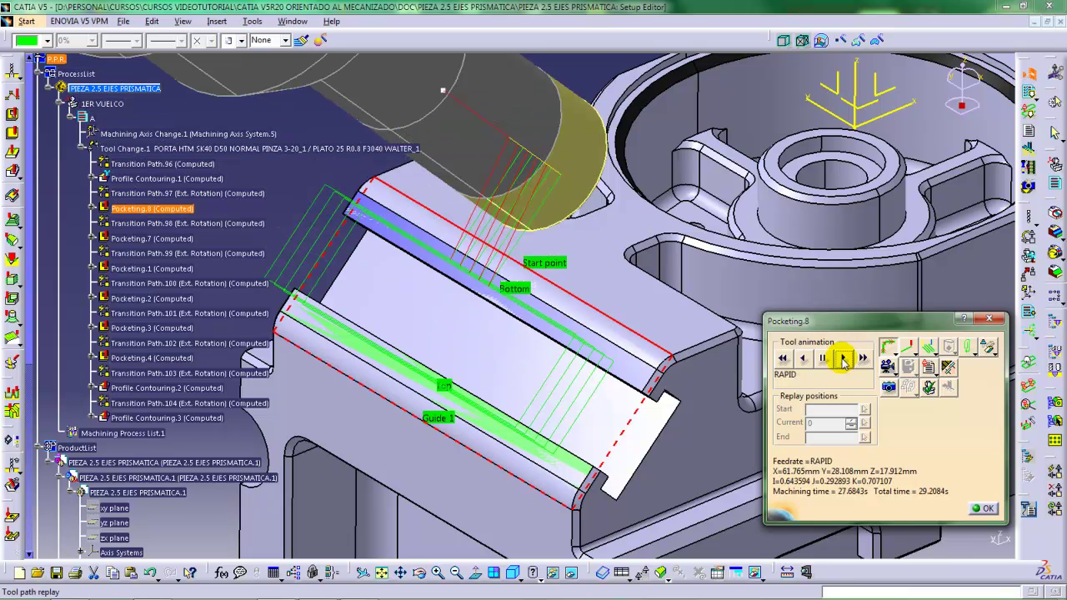
{"action": "left_click", "coordinate": [843, 358]}
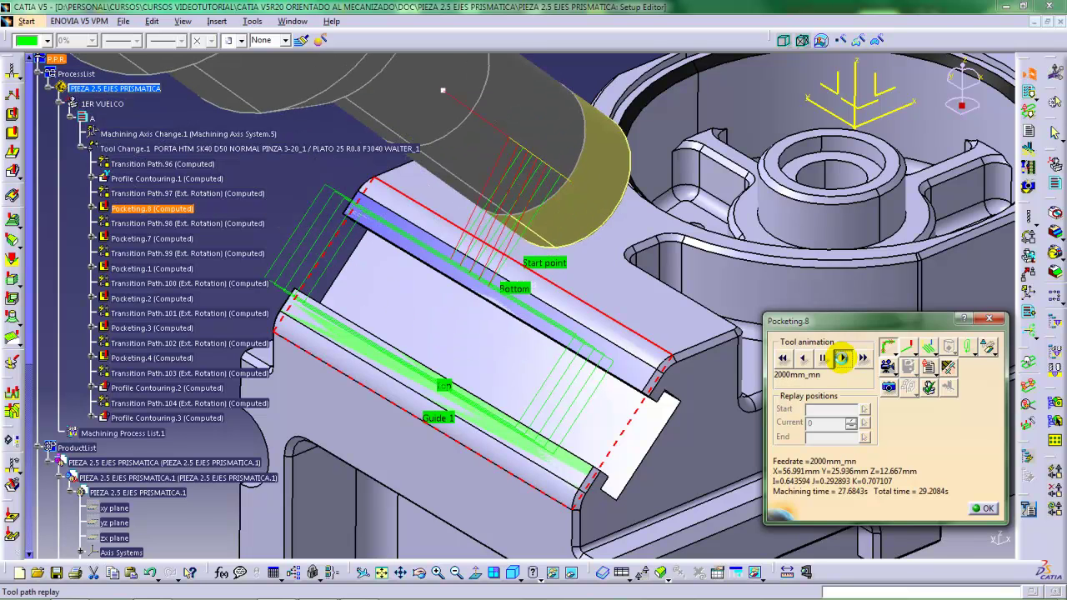
{"action": "left_click", "coordinate": [843, 358]}
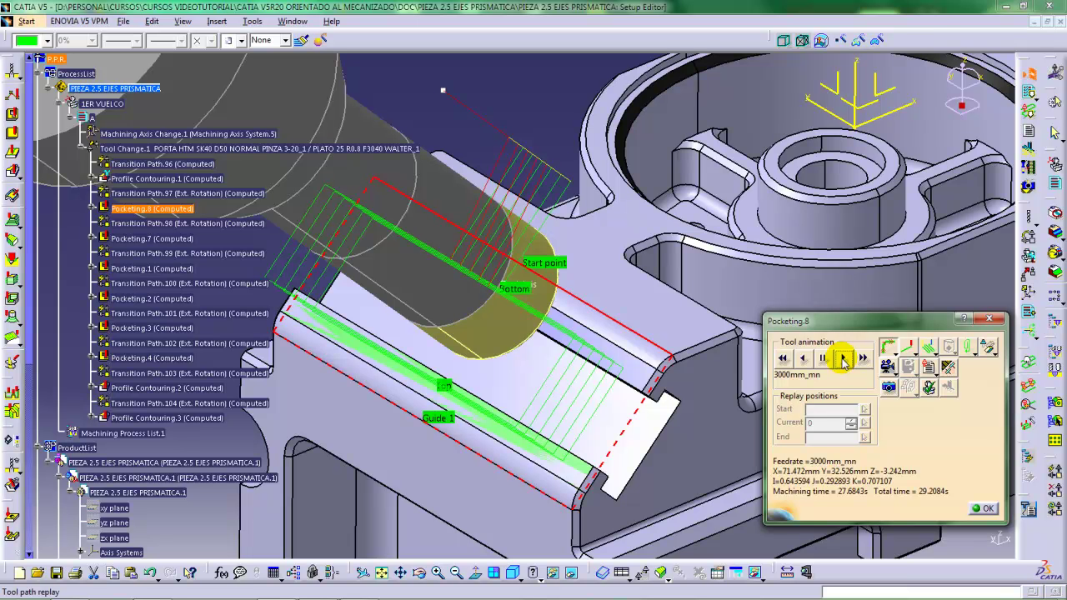
{"action": "left_click", "coordinate": [843, 359]}
{"action": "left_click", "coordinate": [843, 359]}
Place the tool at several points on the deepest Pocketing.8 passes and on the retract line to examine its positions
{"action": "middle_click_drag", "start_coordinate": [583, 341], "coordinate": [647, 223]}
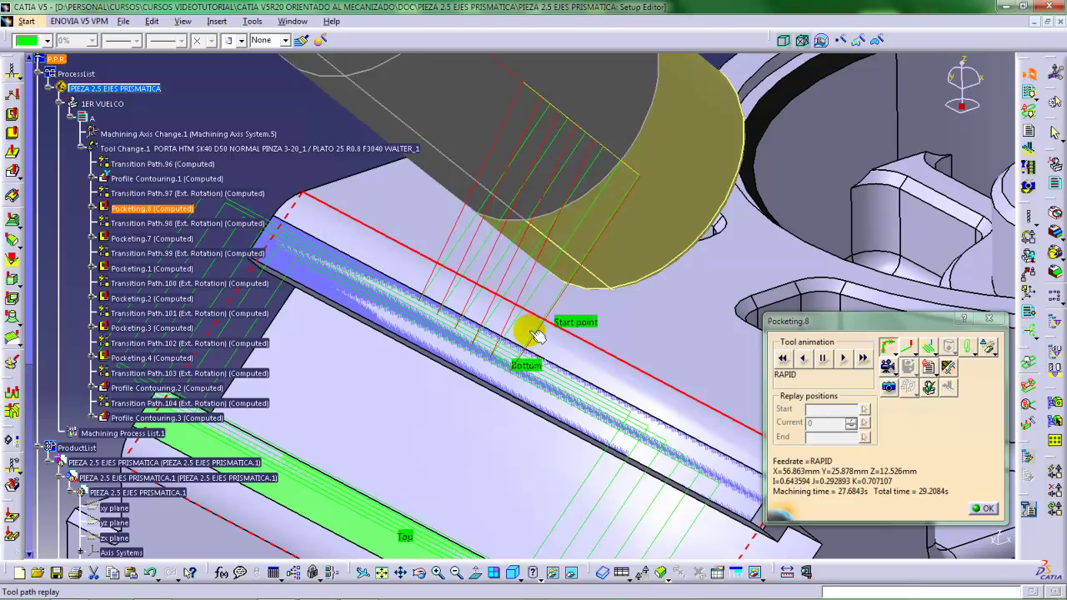
{"action": "left_click", "coordinate": [519, 365]}
{"action": "middle_click_drag", "start_coordinate": [516, 373], "coordinate": [559, 282]}
{"action": "left_click", "coordinate": [547, 386]}
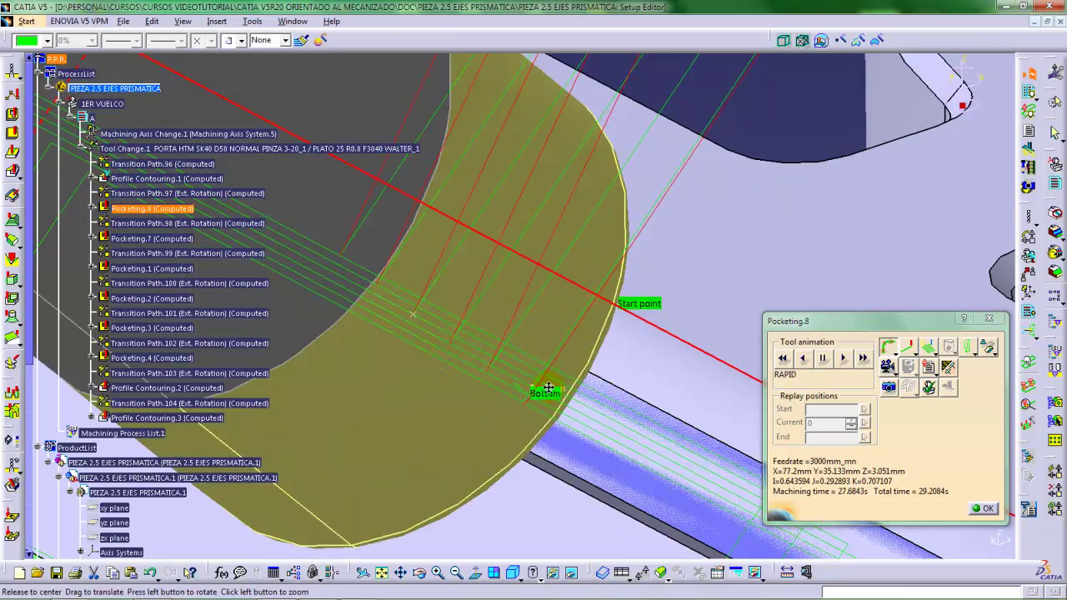
{"action": "middle_click_drag", "start_coordinate": [547, 386], "coordinate": [552, 350]}
{"action": "left_click", "coordinate": [515, 377]}
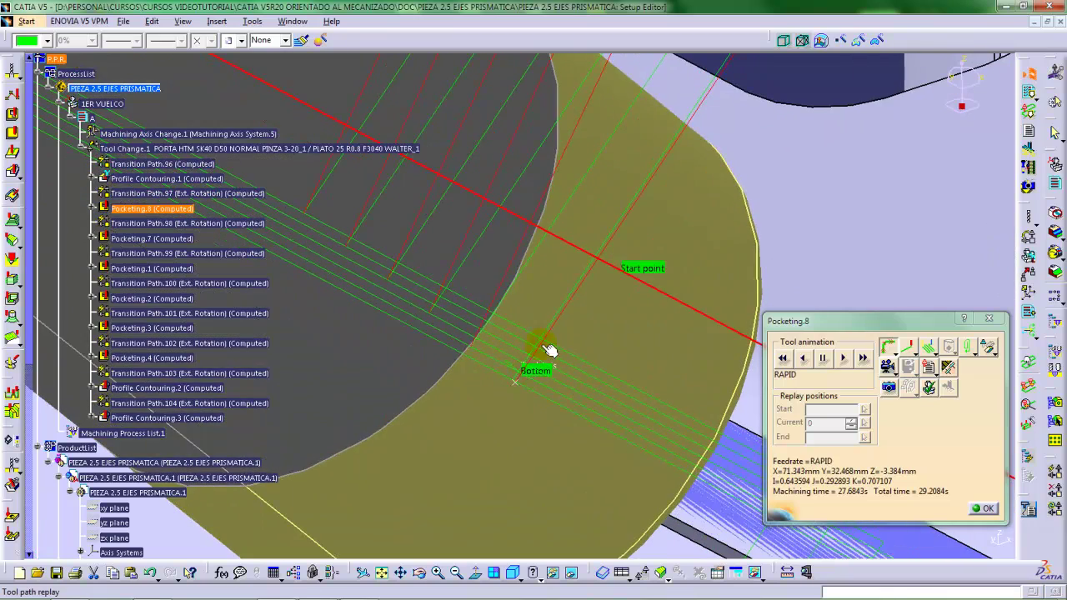
{"action": "left_click", "coordinate": [592, 281]}
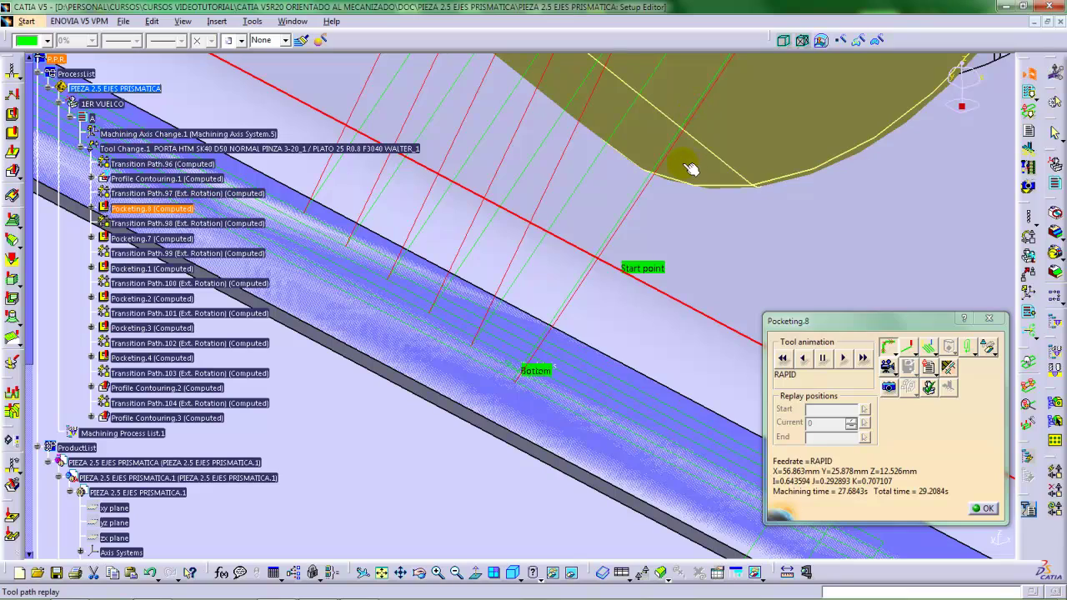
Compare the tool positions and feedrates where the last roughing pass ends and the finish pass begins near the Bottom label
{"action": "middle_click_drag", "start_coordinate": [689, 169], "coordinate": [527, 315]}
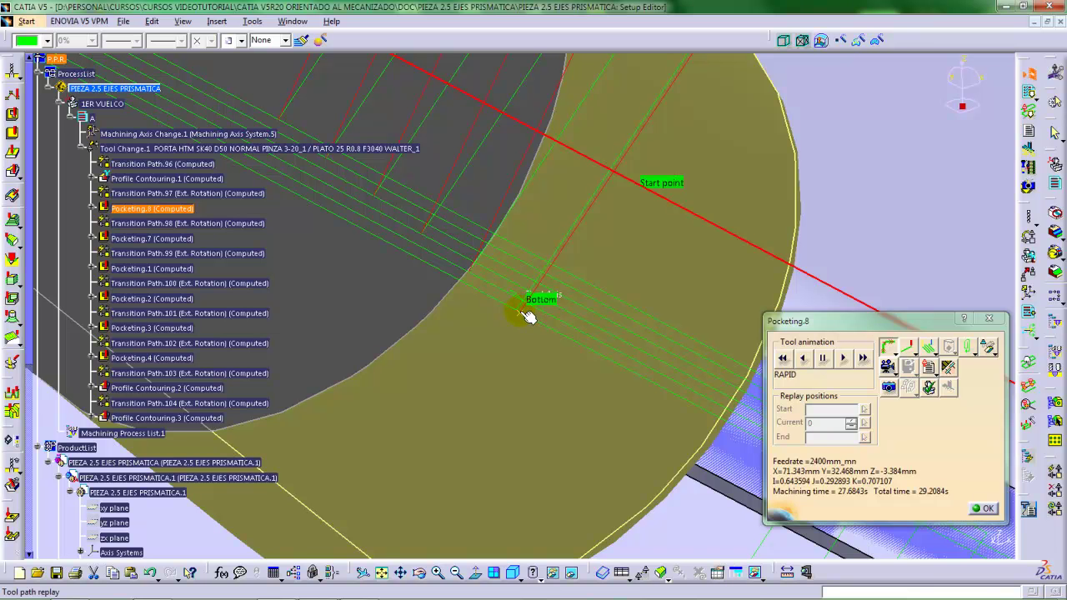
{"action": "middle_click_drag", "start_coordinate": [520, 311], "coordinate": [540, 326]}
{"action": "left_click", "coordinate": [527, 316]}
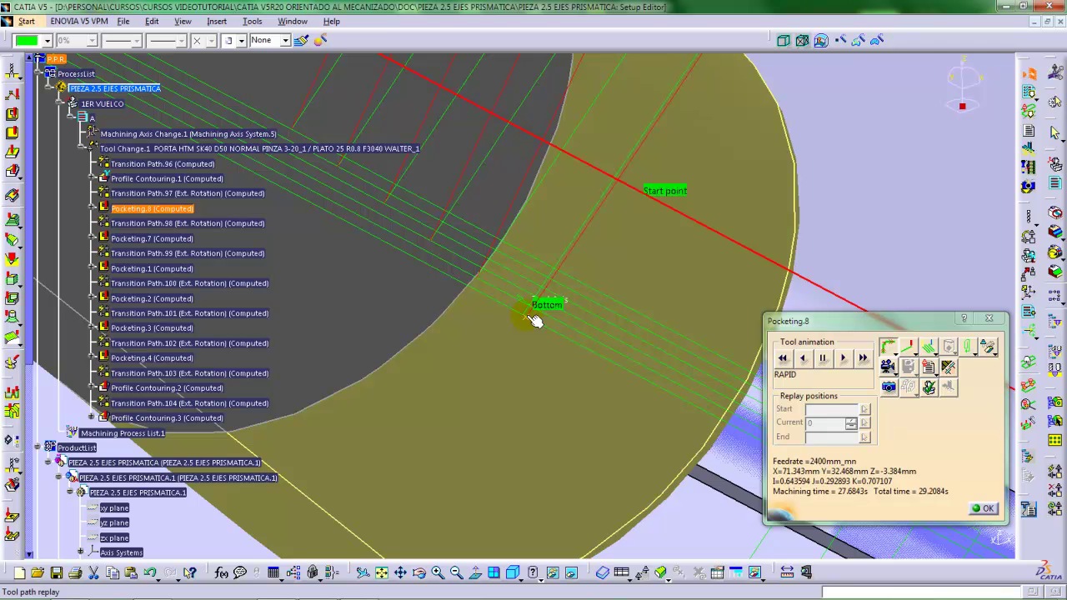
{"action": "left_click", "coordinate": [538, 323]}
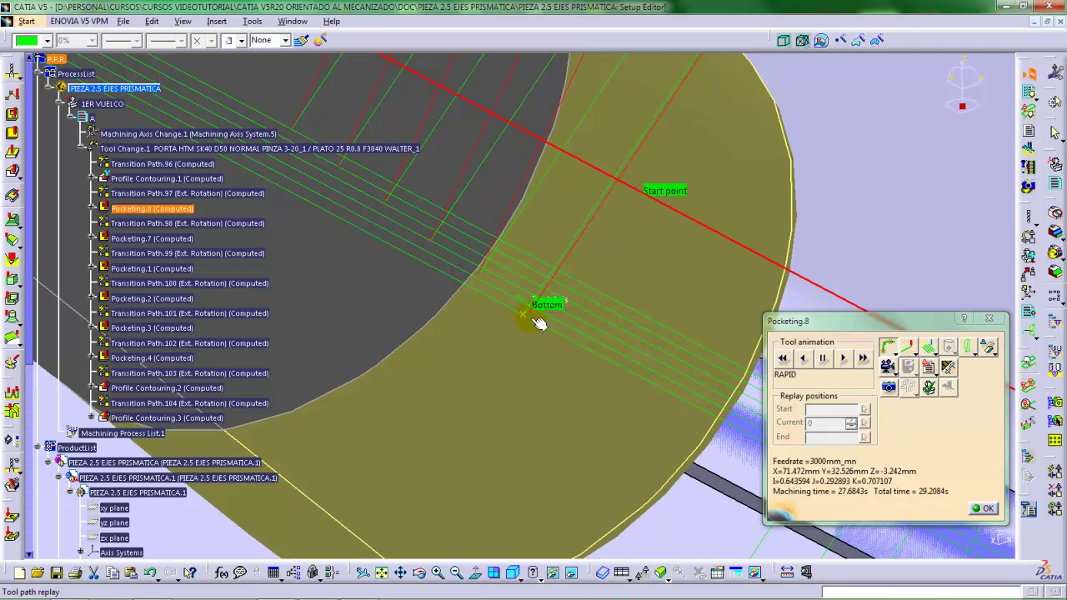
{"action": "left_click", "coordinate": [532, 323]}
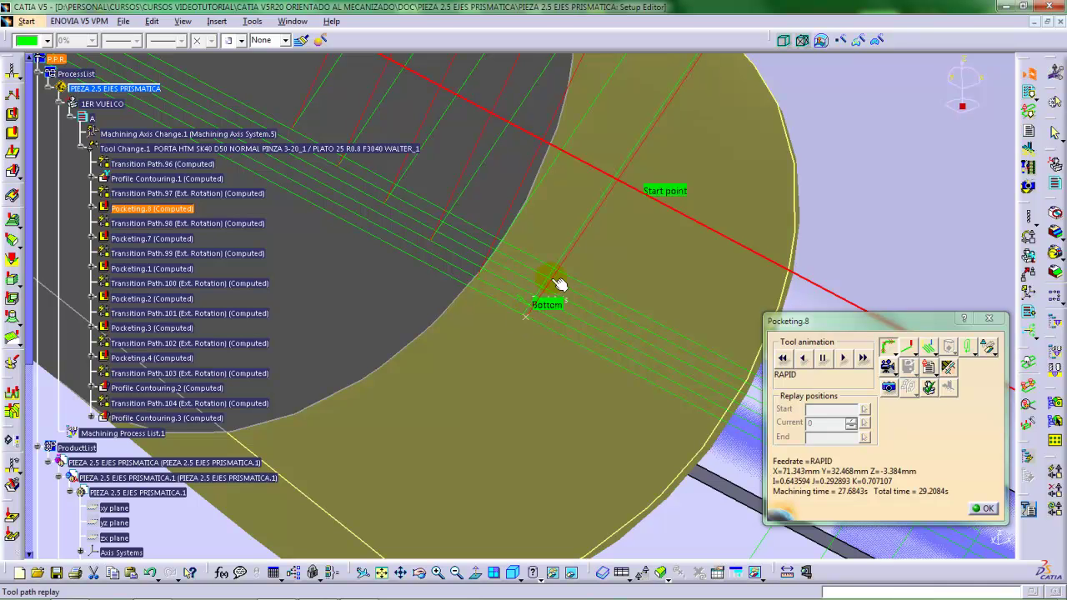
Review the return moves above the inclined face along the whole Pocketing.8 path, and close the replay
{"action": "middle_click_drag", "start_coordinate": [560, 284], "coordinate": [678, 95]}
{"action": "middle_click_drag", "start_coordinate": [552, 229], "coordinate": [522, 417]}
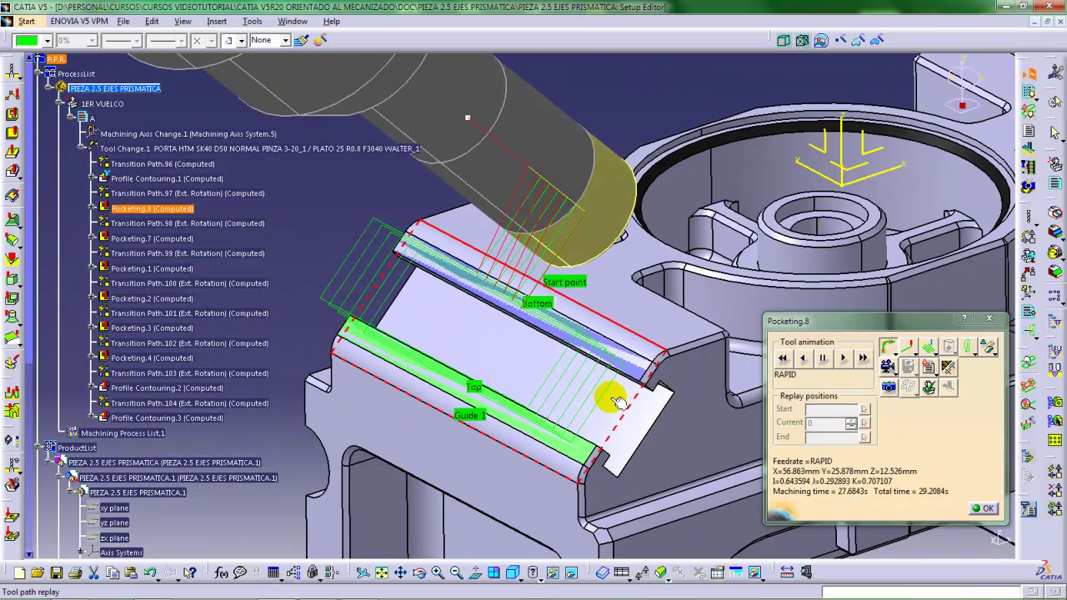
{"action": "mouse_move", "coordinate": [559, 386]}
{"action": "middle_mouse_down"}
{"action": "mouse_move", "coordinate": [585, 381]}
{"action": "mouse_move", "coordinate": [576, 408]}
{"action": "mouse_move", "coordinate": [554, 400]}
{"action": "mouse_move", "coordinate": [535, 355]}
{"action": "mouse_move", "coordinate": [543, 369]}
{"action": "mouse_move", "coordinate": [564, 369]}
{"action": "mouse_move", "coordinate": [564, 358]}
{"action": "mouse_move", "coordinate": [547, 392]}
{"action": "mouse_move", "coordinate": [551, 382]}
{"action": "middle_mouse_up"}
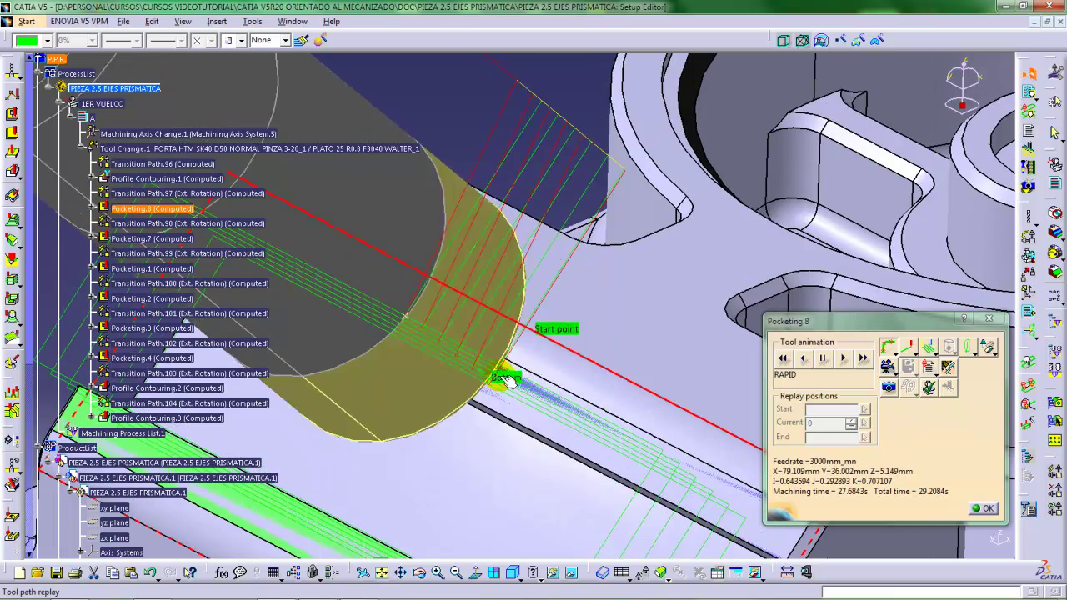
{"action": "mouse_move", "coordinate": [490, 380]}
{"action": "middle_mouse_down"}
{"action": "mouse_move", "coordinate": [497, 349]}
{"action": "mouse_move", "coordinate": [491, 364]}
{"action": "mouse_move", "coordinate": [484, 342]}
{"action": "mouse_move", "coordinate": [502, 370]}
{"action": "middle_mouse_up"}
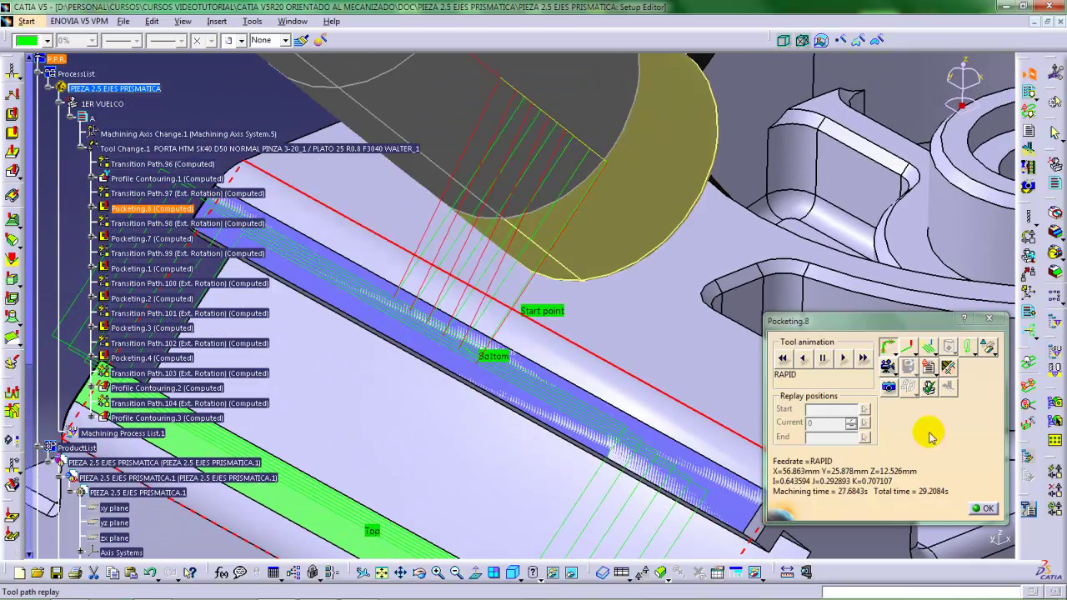
{"action": "left_click", "coordinate": [983, 507]}
In the Pocketing.8 macros, offset the safety plane of the Return finish pass Approach by 20 mm
{"action": "middle_click_drag", "start_coordinate": [574, 324], "coordinate": [489, 383]}
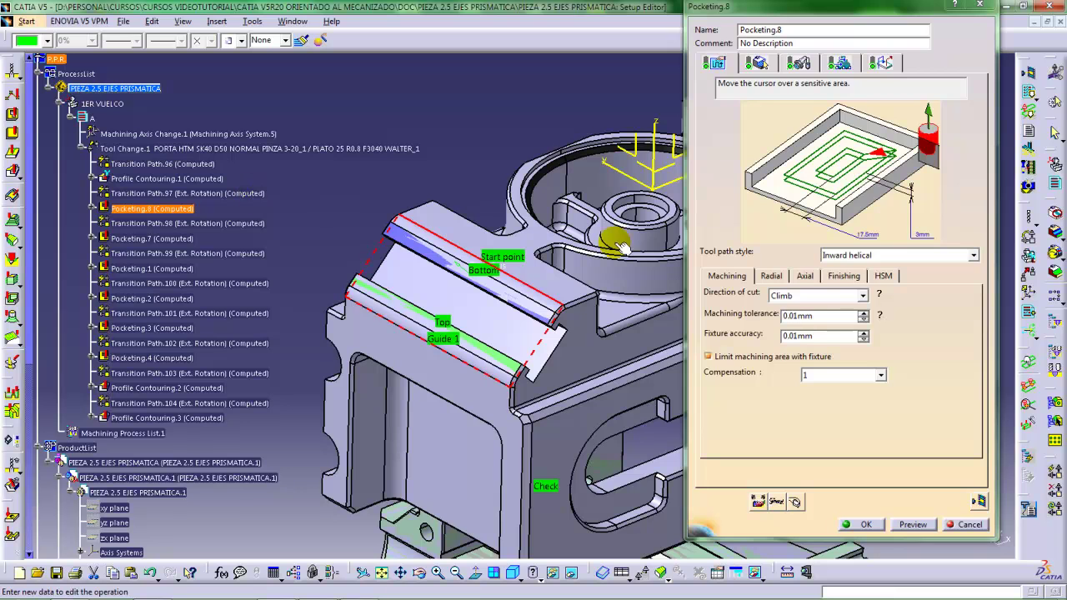
{"action": "left_click", "coordinate": [882, 65]}
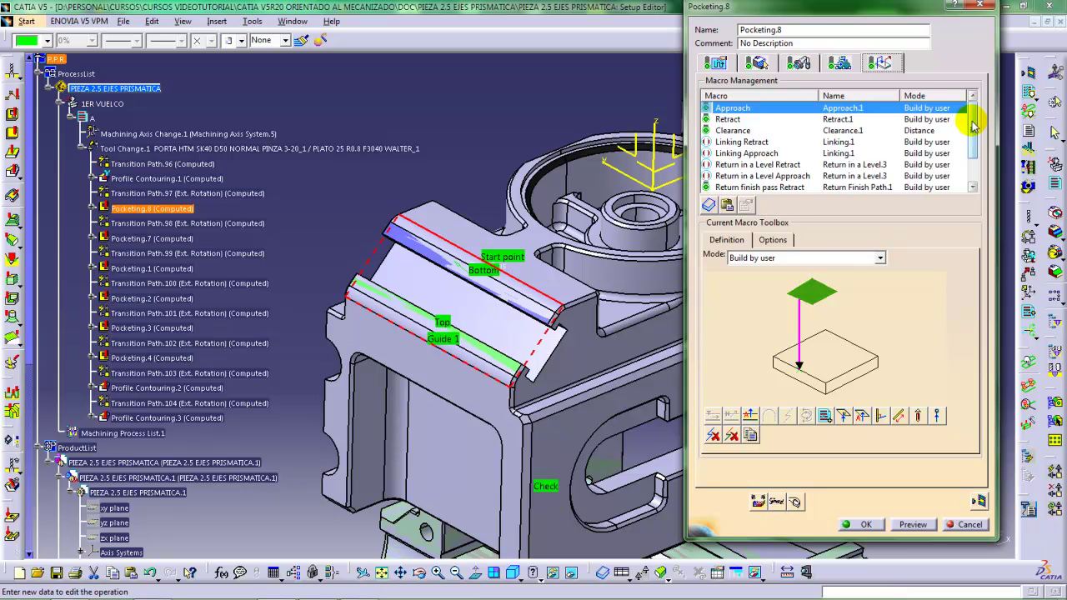
{"action": "left_click_drag", "start_coordinate": [972, 119], "coordinate": [974, 163]}
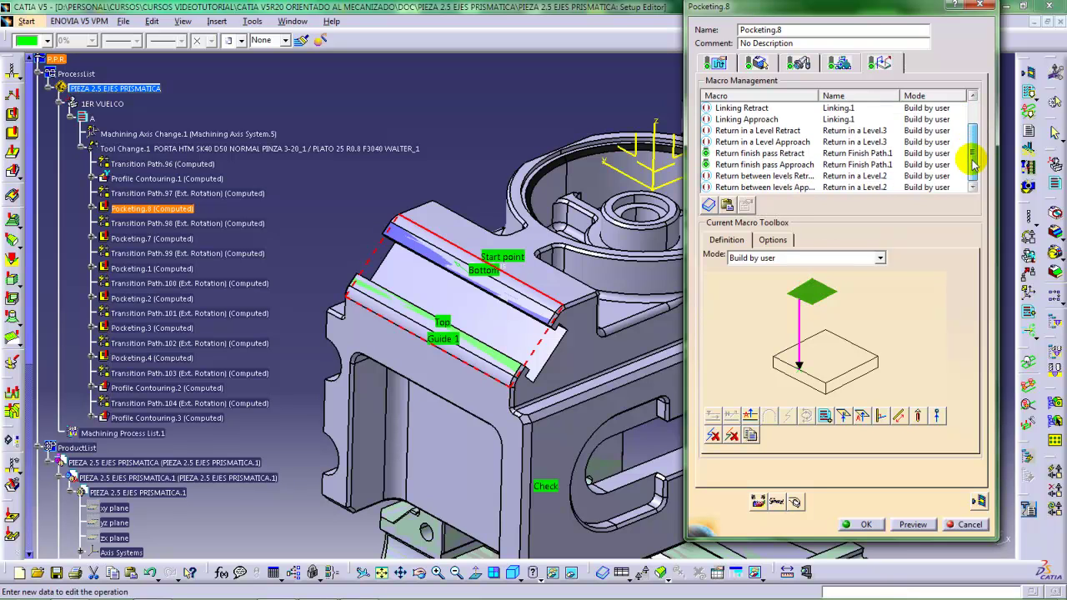
{"action": "left_click", "coordinate": [737, 165]}
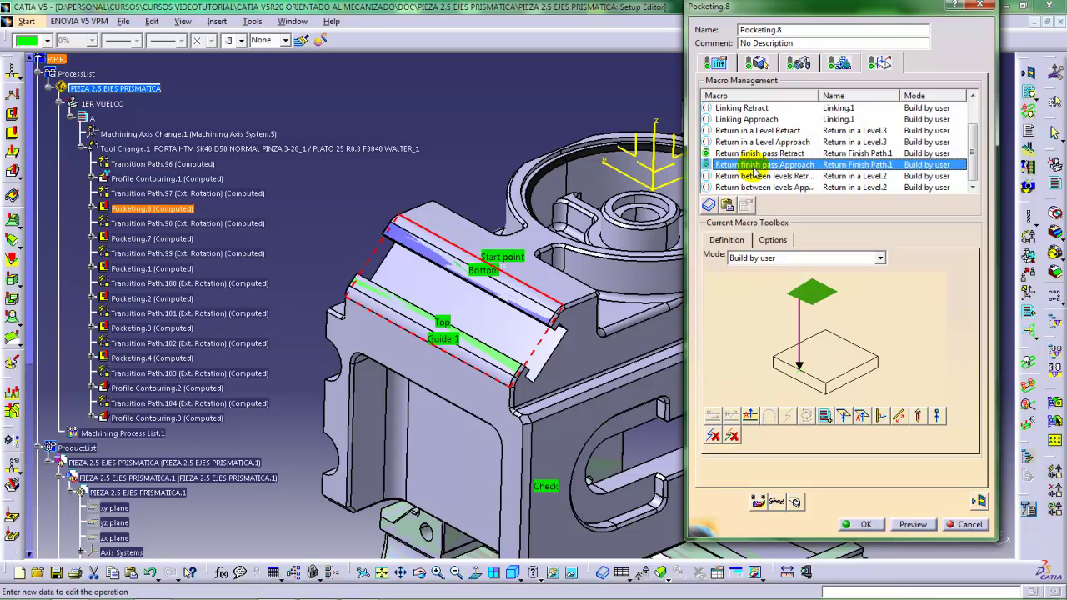
{"action": "right_click", "coordinate": [808, 289]}
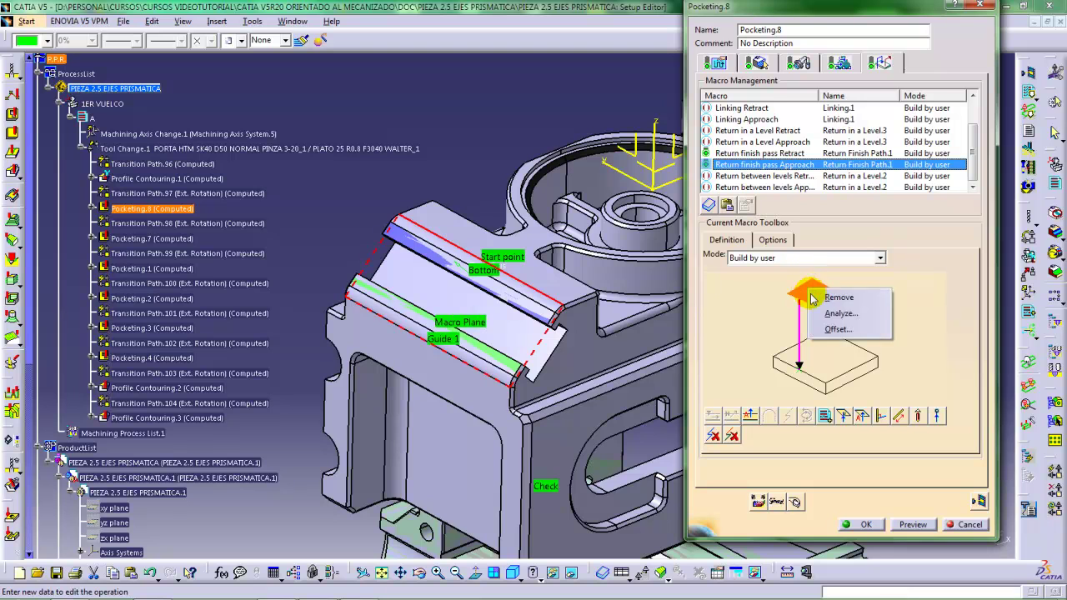
{"action": "left_click", "coordinate": [836, 328]}
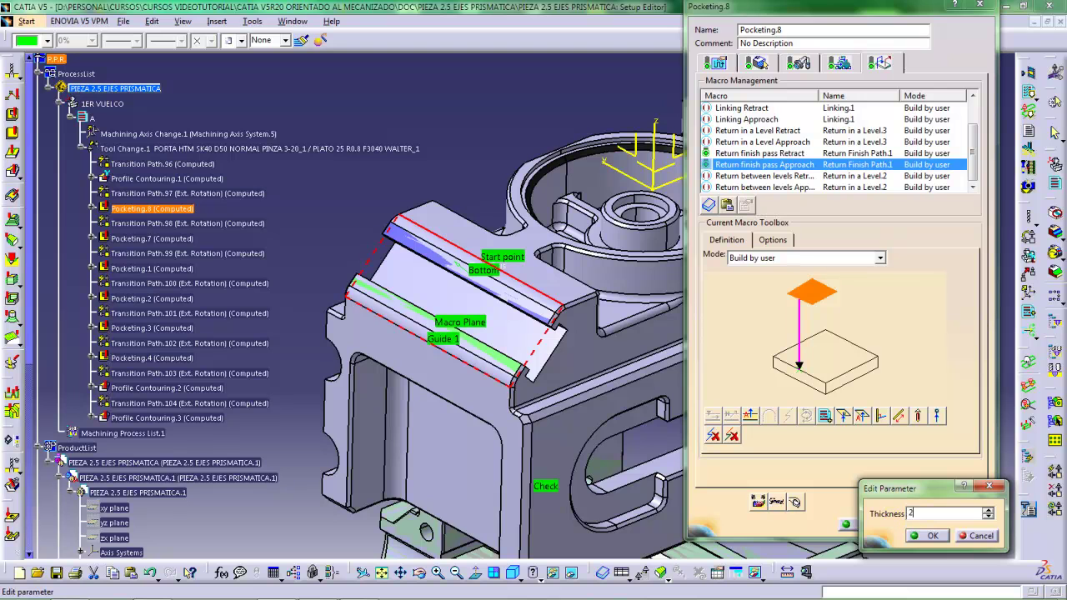
{"action": "type", "text": "20"}
{"action": "key", "text": "Return"}
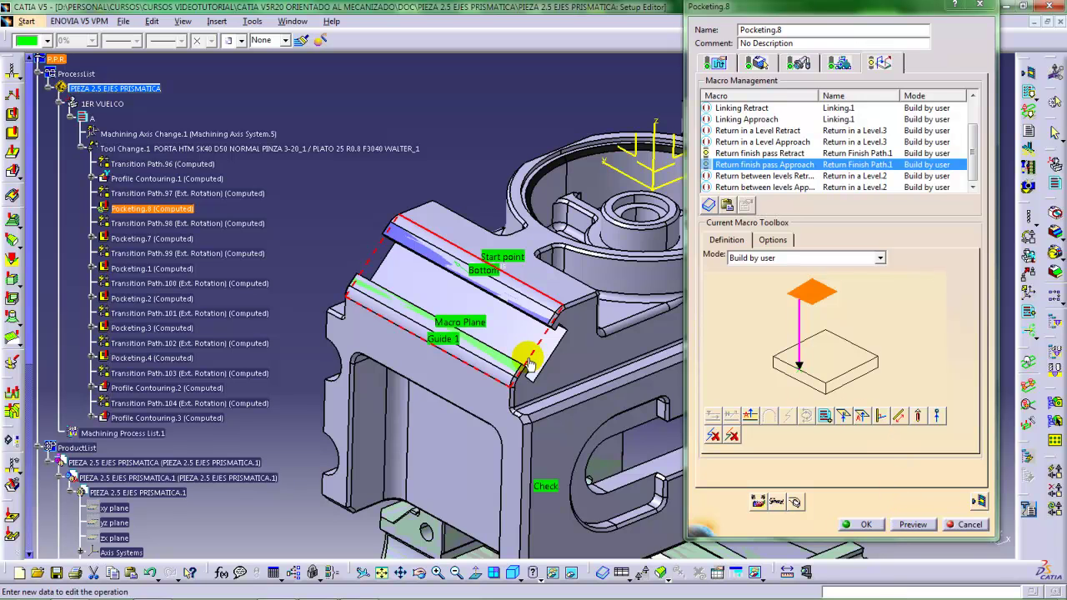
Recompute and replay the Pocketing.8 tool path, and examine the finish pass return moves around the part
{"action": "middle_click_drag", "start_coordinate": [528, 364], "coordinate": [503, 377]}
{"action": "middle_click_drag", "start_coordinate": [505, 297], "coordinate": [563, 259]}
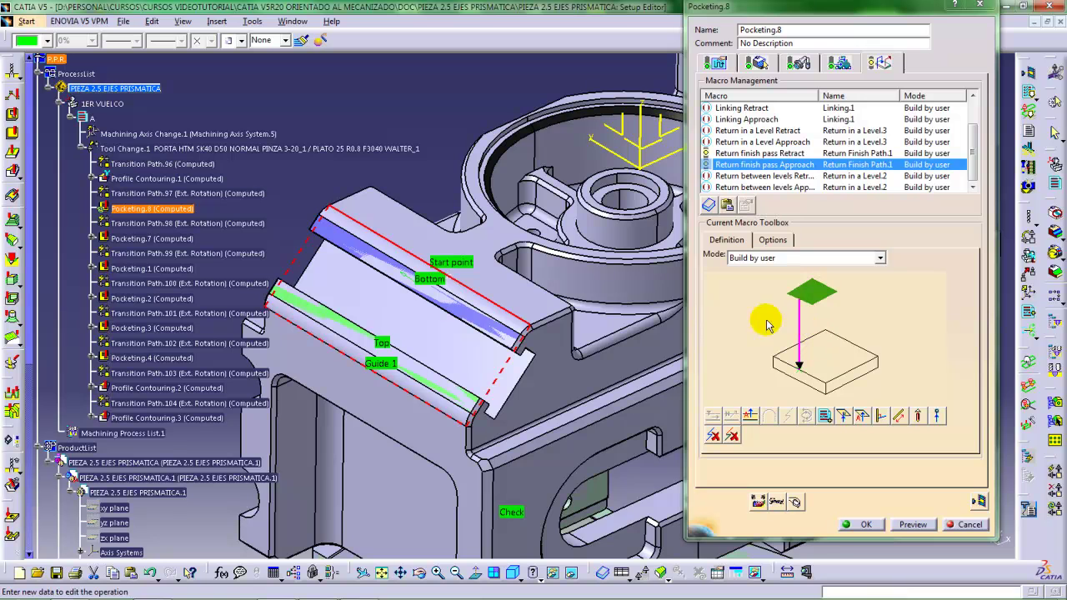
{"action": "middle_click_drag", "start_coordinate": [557, 352], "coordinate": [600, 326]}
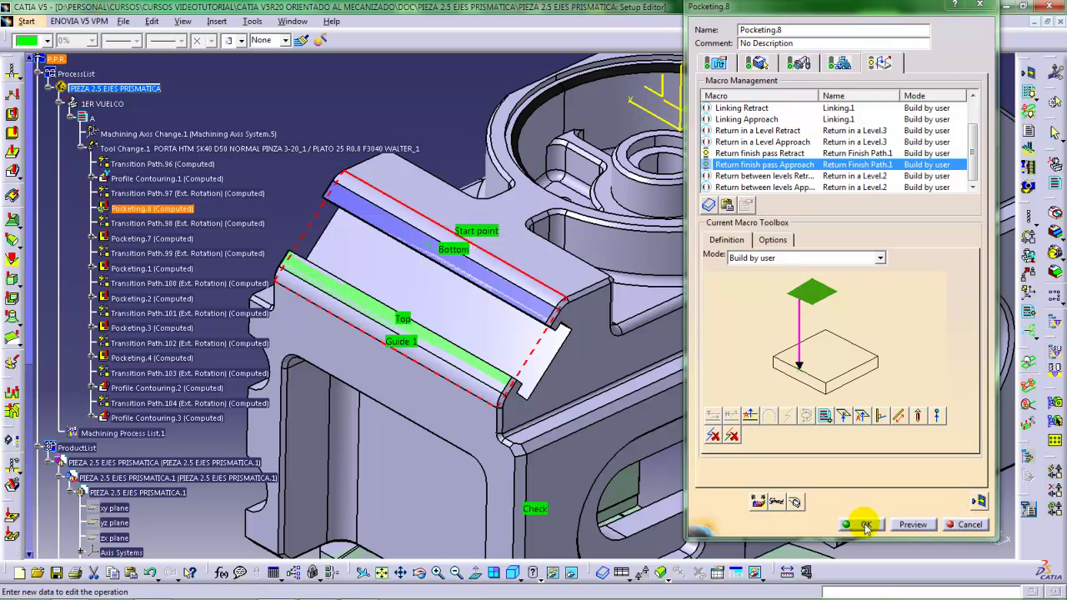
{"action": "left_click", "coordinate": [979, 500]}
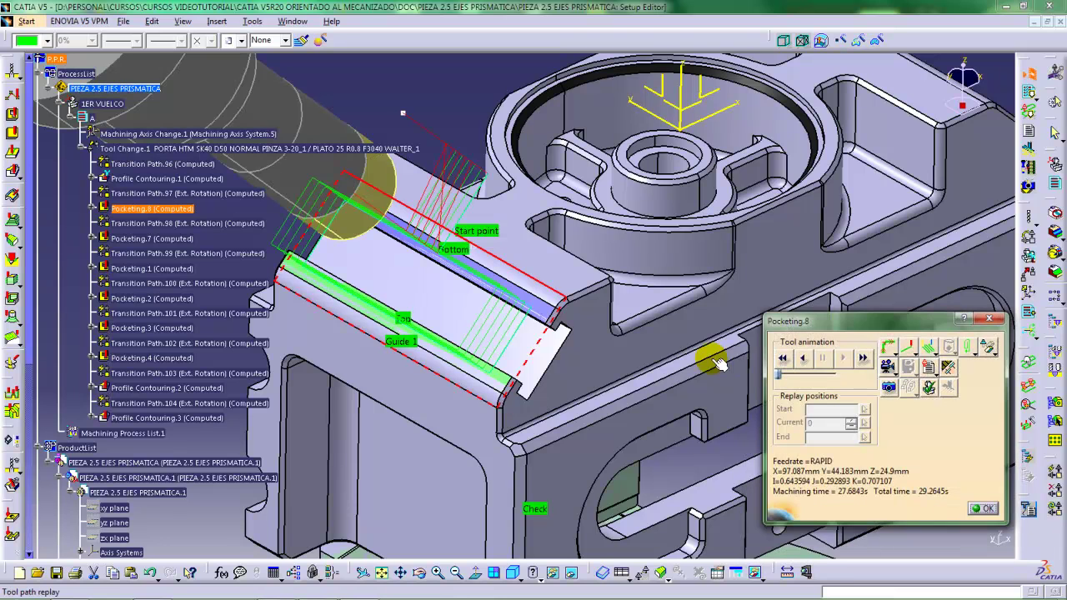
{"action": "middle_click_drag", "start_coordinate": [716, 363], "coordinate": [636, 352]}
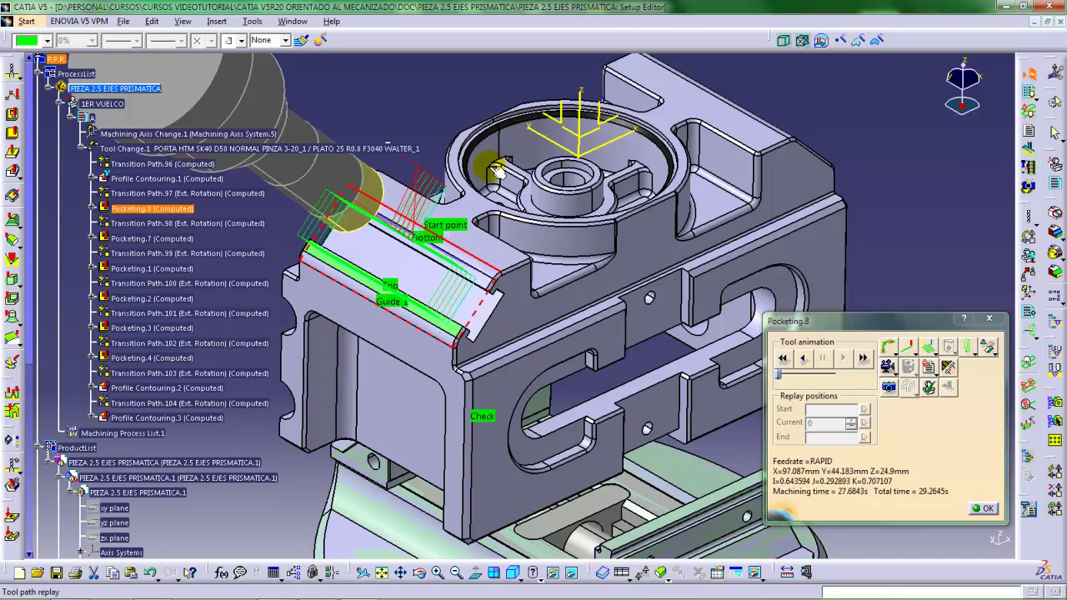
{"action": "middle_click_drag", "start_coordinate": [515, 250], "coordinate": [556, 302]}
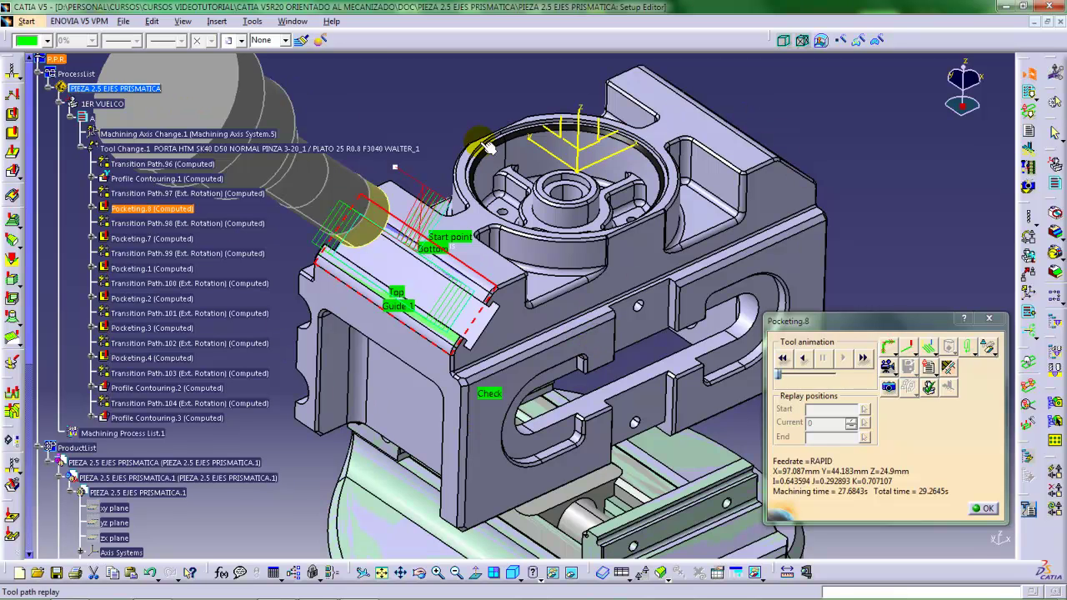
Examine the finish pass return moves once more, close the replay and accept the Pocketing.8 changes
{"action": "middle_click_drag", "start_coordinate": [542, 375], "coordinate": [581, 365]}
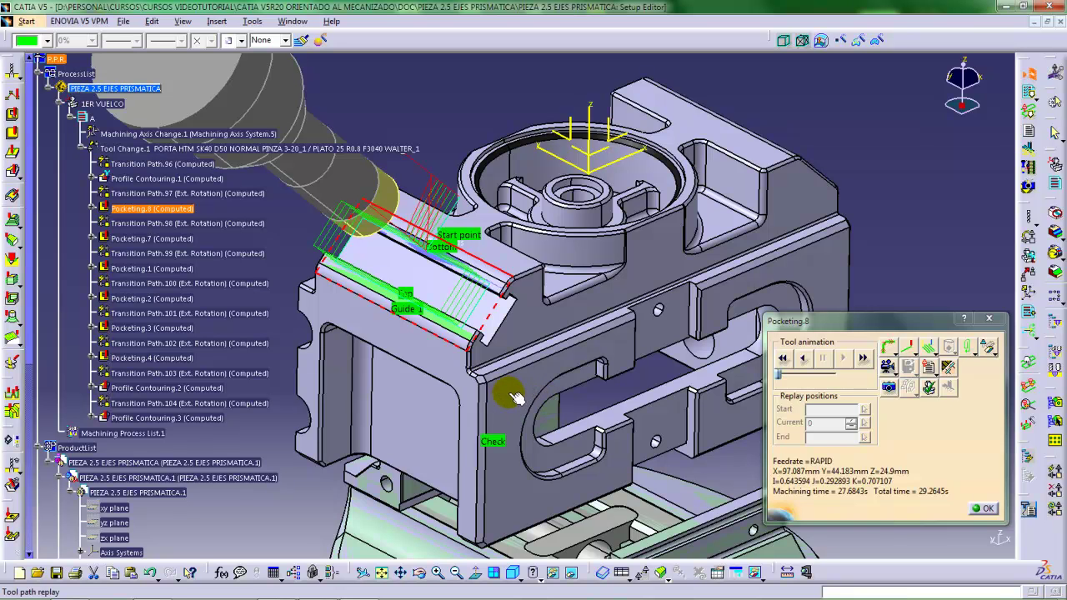
{"action": "left_click", "coordinate": [984, 510]}
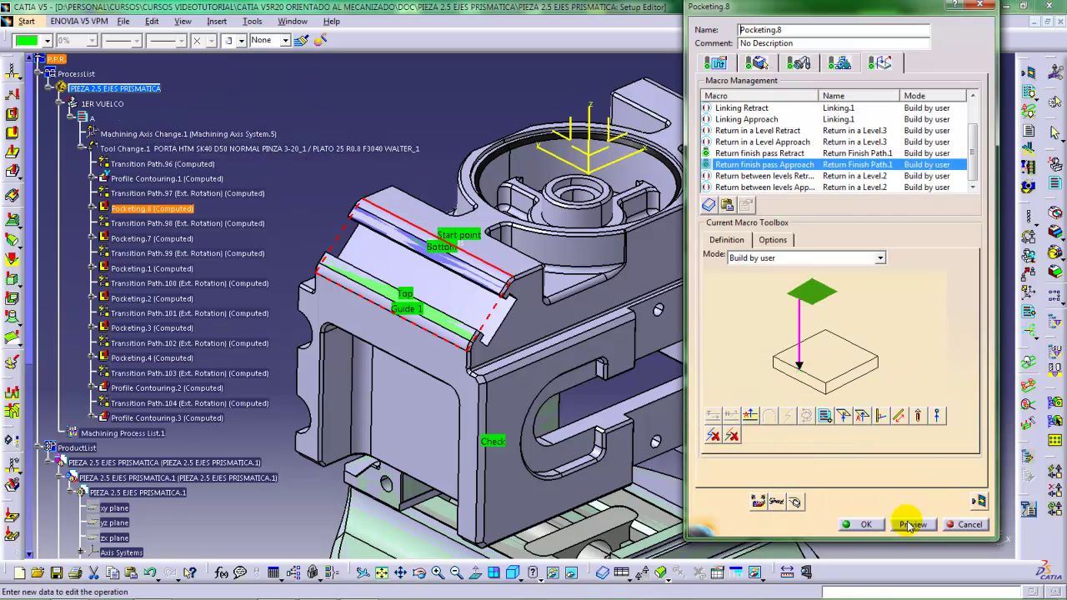
{"action": "left_click", "coordinate": [869, 525]}
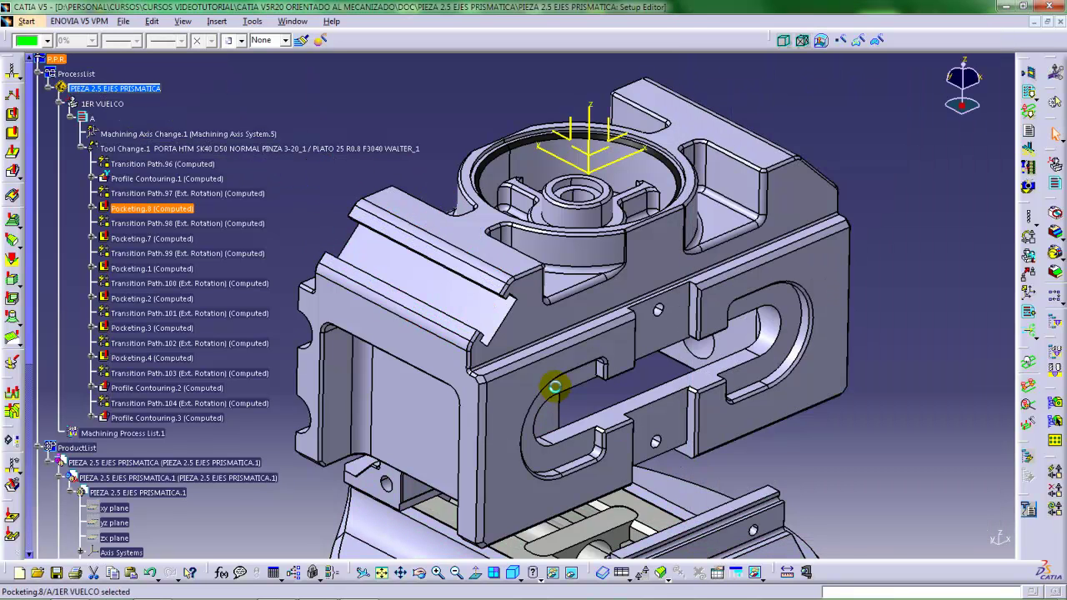
Replay program A through Profile Contouring.3 in continuous mode and run its video material removal simulation from the raw stock
{"action": "middle_click_drag", "start_coordinate": [553, 380], "coordinate": [575, 396]}
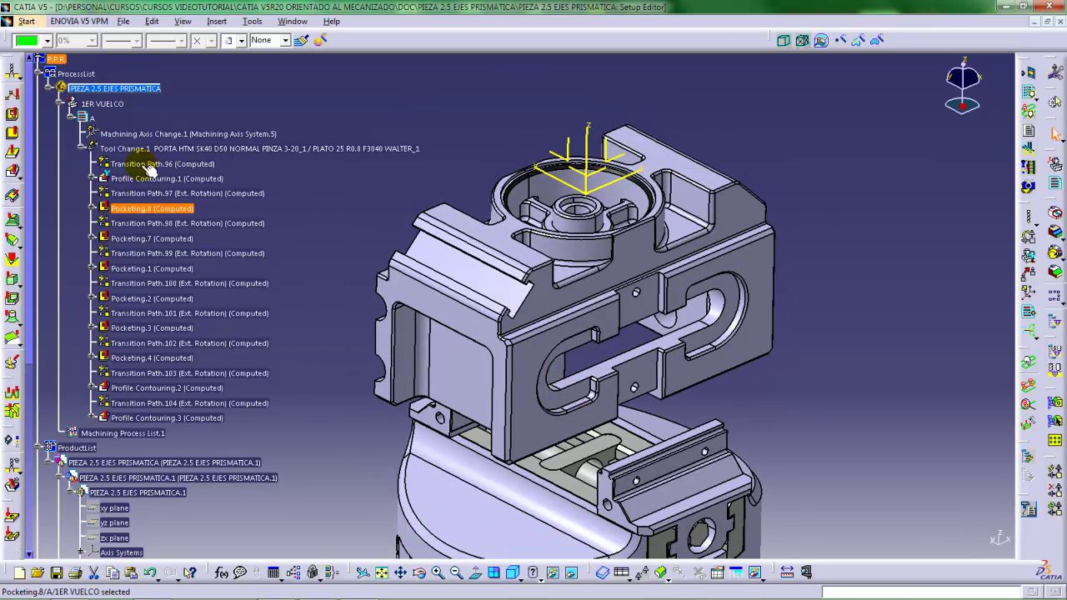
{"action": "left_click", "coordinate": [156, 416]}
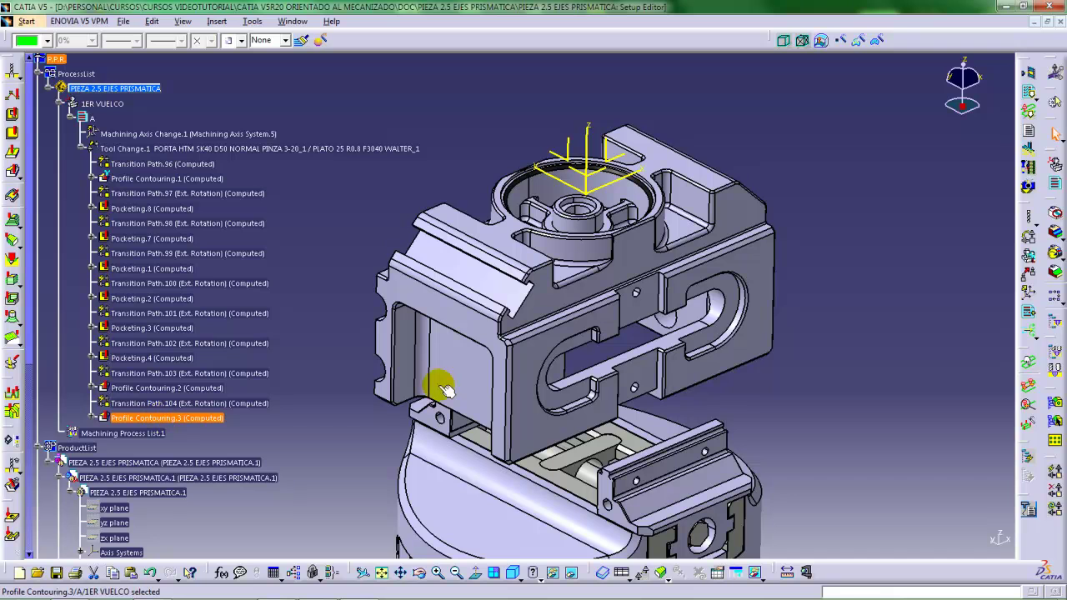
{"action": "left_click", "coordinate": [1031, 78]}
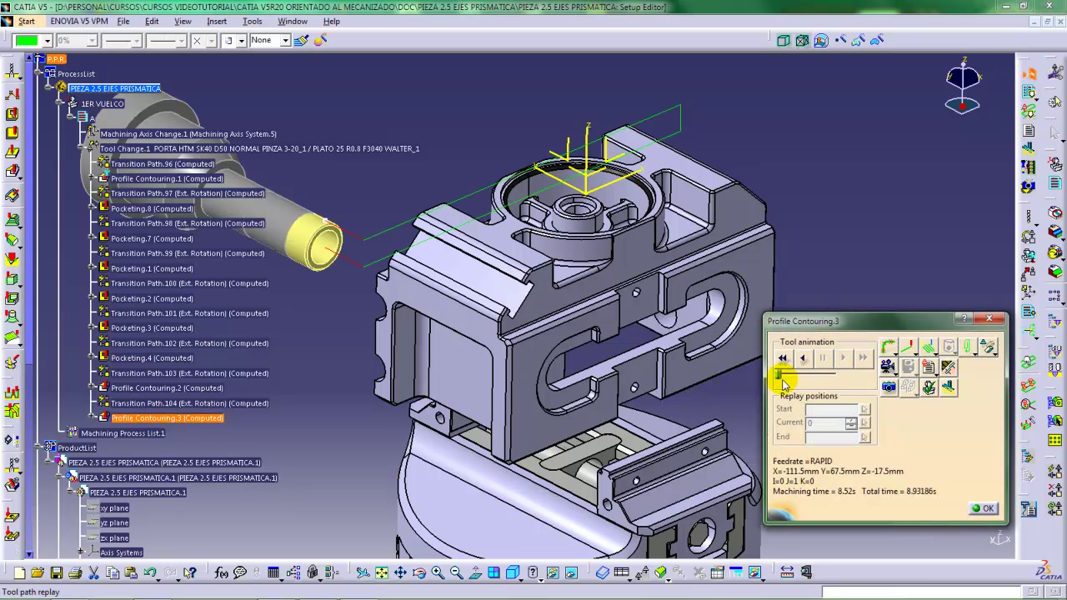
{"action": "left_click_drag", "start_coordinate": [779, 378], "coordinate": [847, 373]}
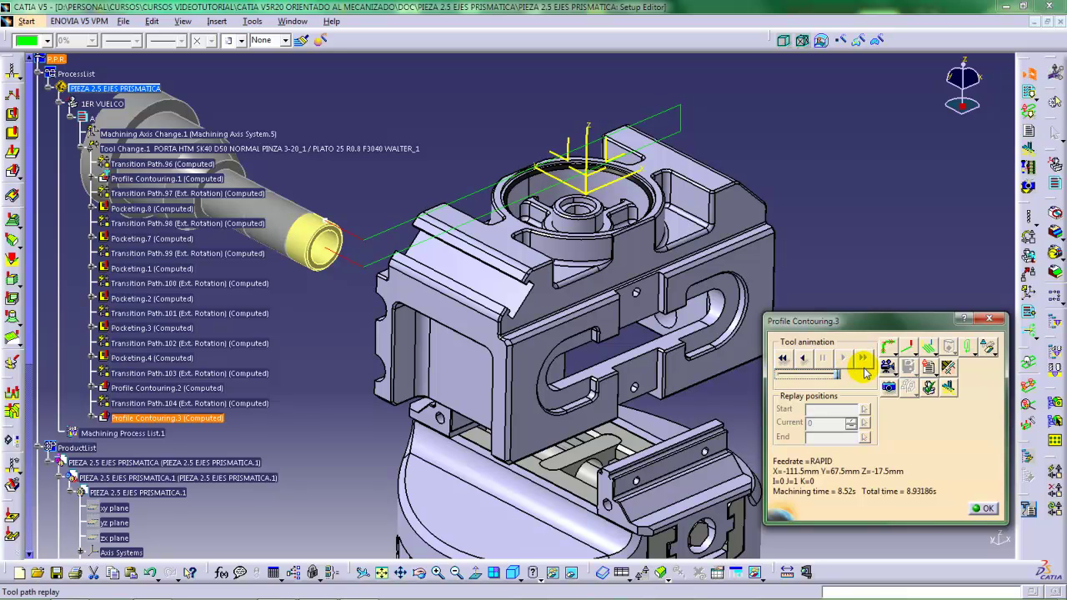
{"action": "left_click", "coordinate": [892, 351]}
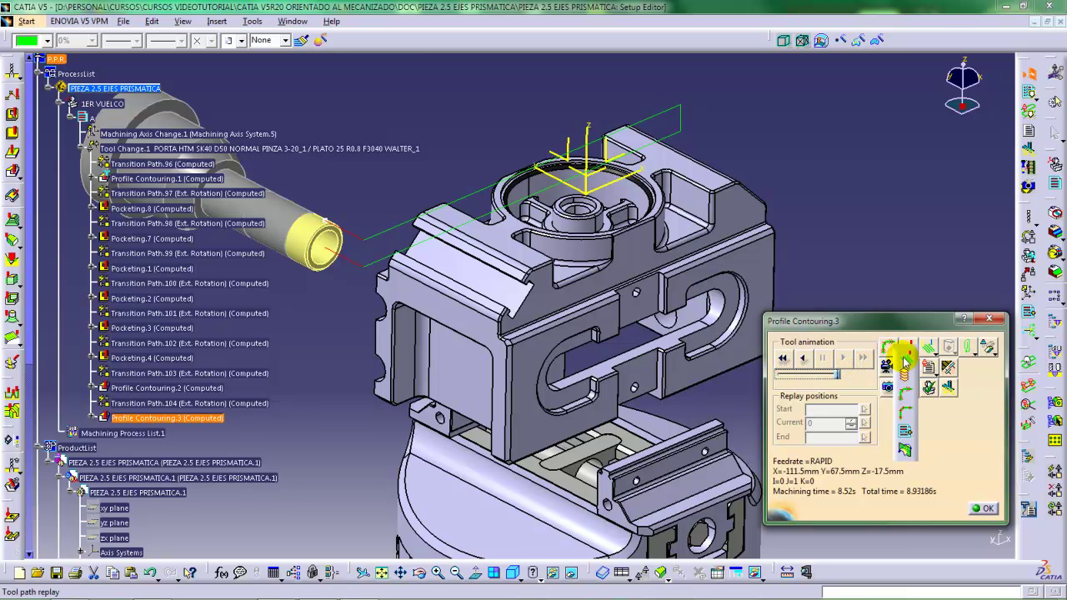
{"action": "left_click", "coordinate": [904, 362]}
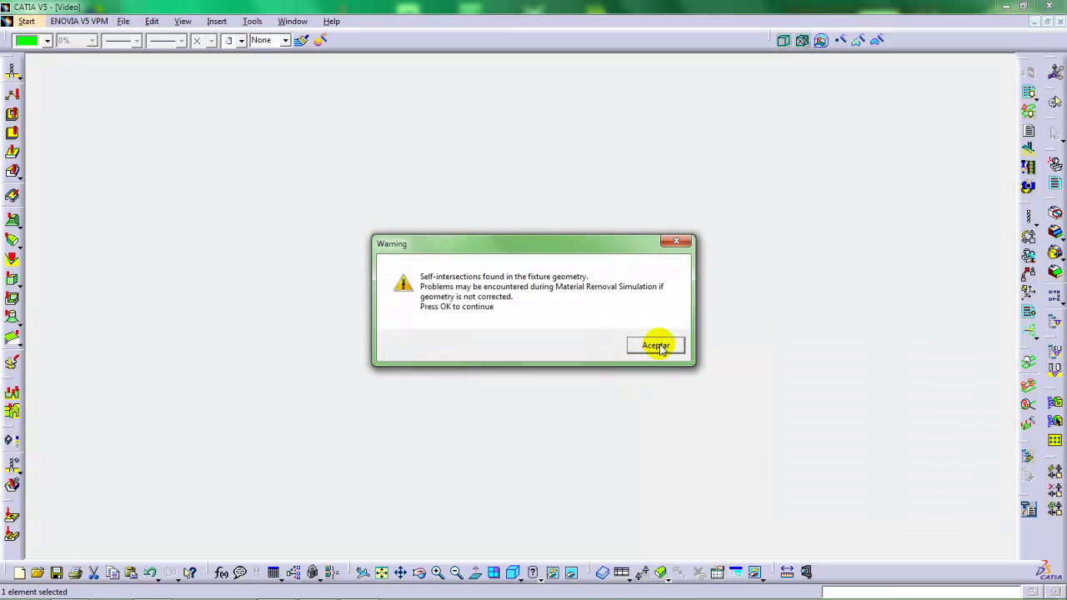
{"action": "left_click", "coordinate": [659, 348]}
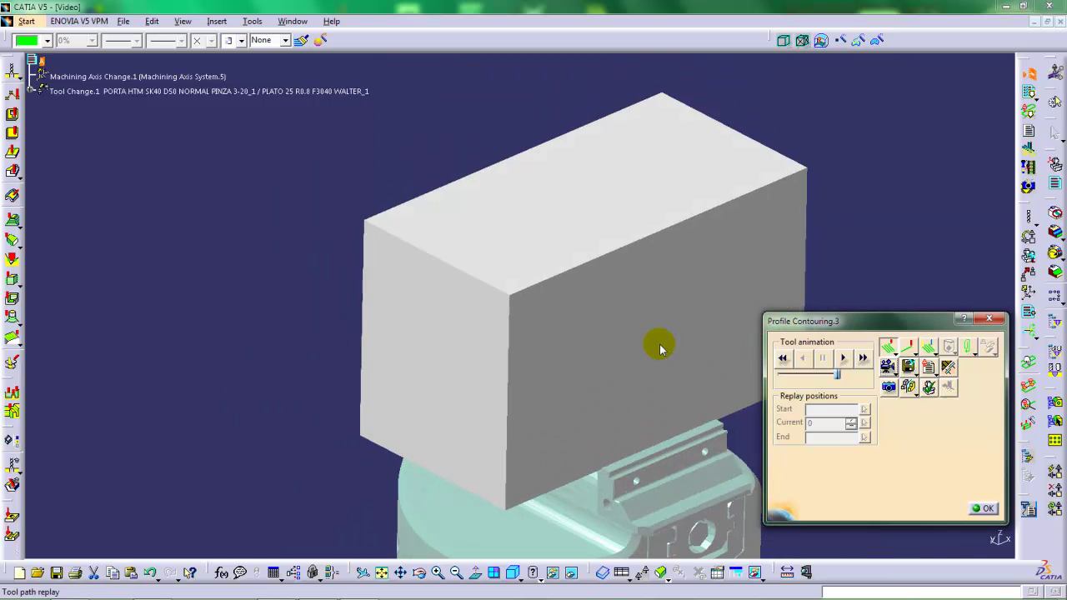
{"action": "left_click", "coordinate": [844, 359]}
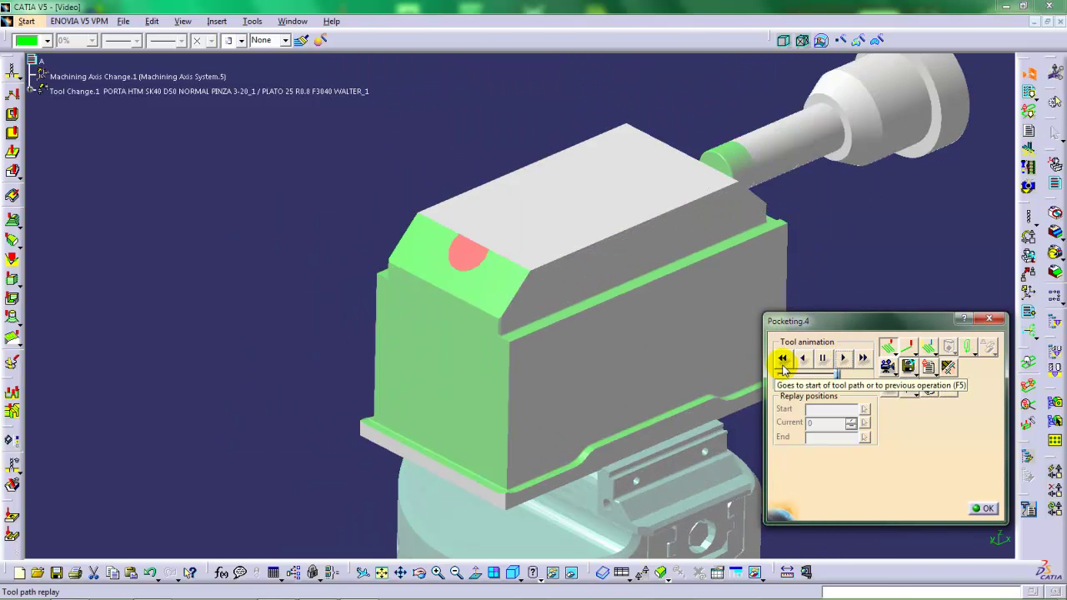
Inspect the inclined face of the machined stock for tool collisions and close the simulation
{"action": "mouse_move", "coordinate": [615, 358]}
{"action": "middle_mouse_down"}
{"action": "mouse_move", "coordinate": [507, 389]}
{"action": "mouse_move", "coordinate": [580, 405]}
{"action": "mouse_move", "coordinate": [615, 392]}
{"action": "mouse_move", "coordinate": [626, 367]}
{"action": "mouse_move", "coordinate": [527, 392]}
{"action": "mouse_move", "coordinate": [524, 376]}
{"action": "mouse_move", "coordinate": [574, 358]}
{"action": "mouse_move", "coordinate": [491, 402]}
{"action": "mouse_move", "coordinate": [598, 358]}
{"action": "mouse_move", "coordinate": [607, 374]}
{"action": "mouse_move", "coordinate": [624, 350]}
{"action": "mouse_move", "coordinate": [614, 338]}
{"action": "middle_mouse_up"}
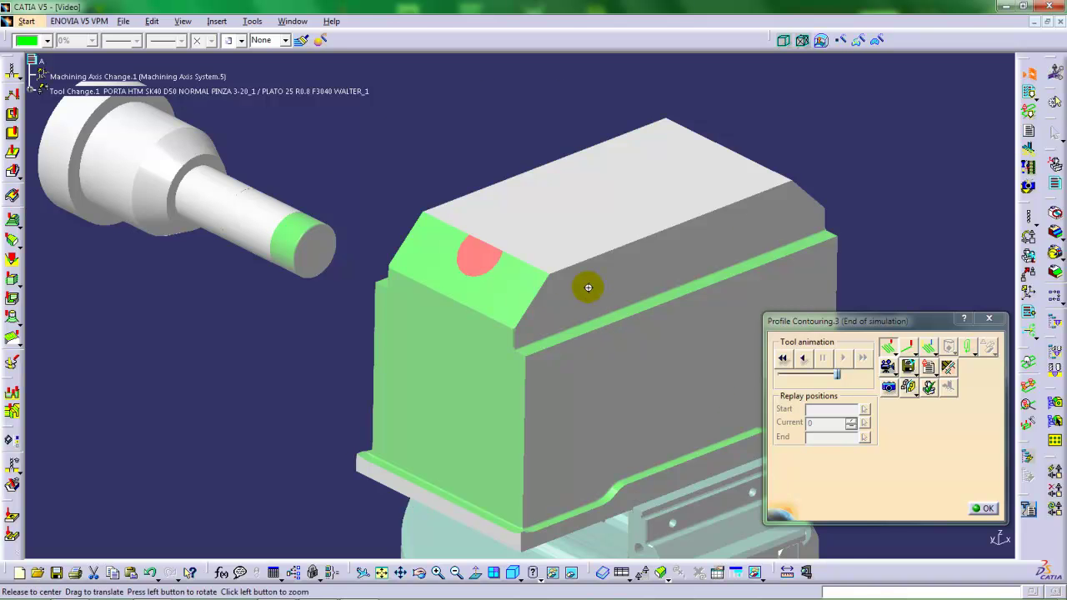
{"action": "middle_click_drag", "start_coordinate": [586, 286], "coordinate": [519, 295]}
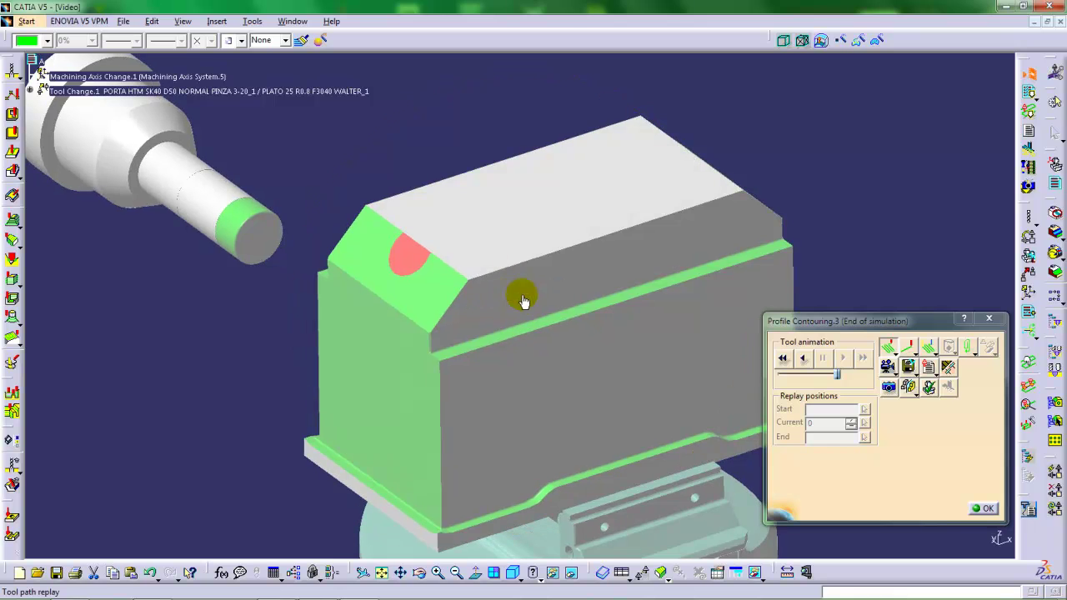
{"action": "left_click", "coordinate": [981, 507]}
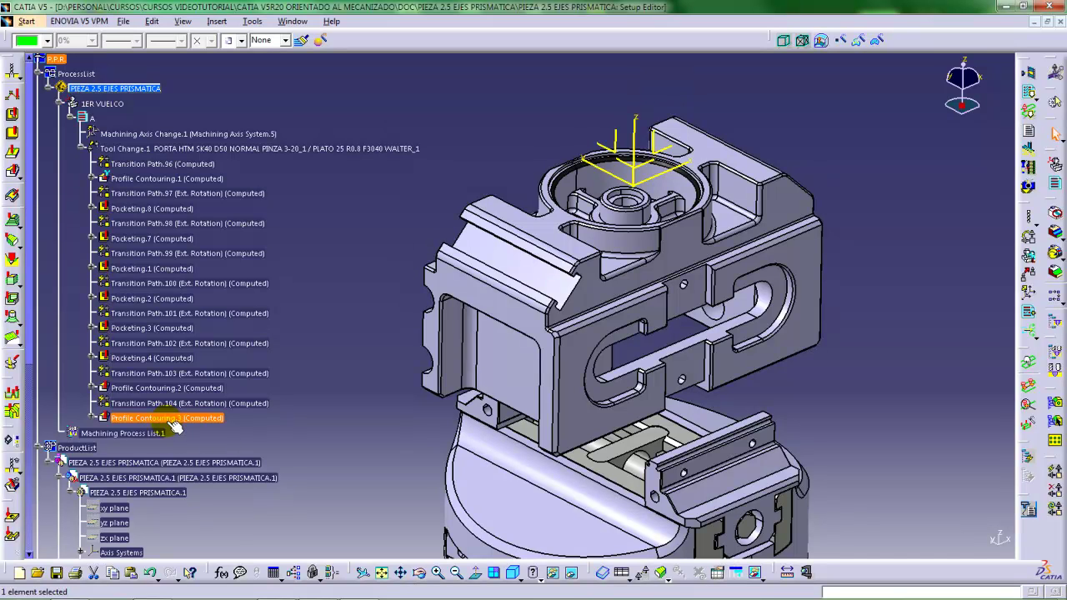
In the Pocketing.8 macros, offset the safety plane of the Return finish pass Retract by 10 mm
{"action": "left_click", "coordinate": [140, 208]}
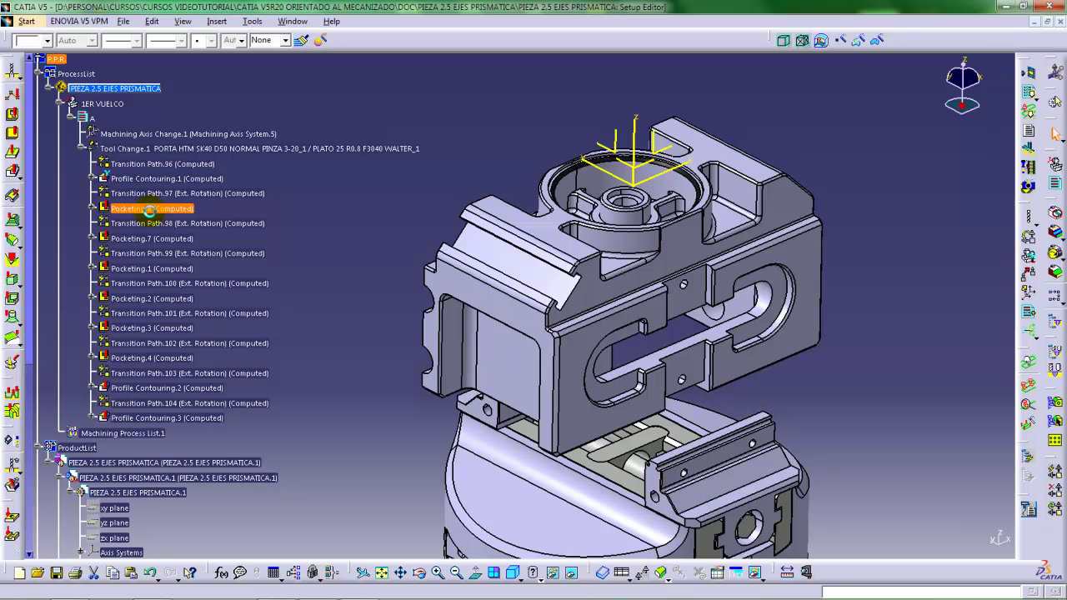
{"action": "double_click", "coordinate": [149, 208]}
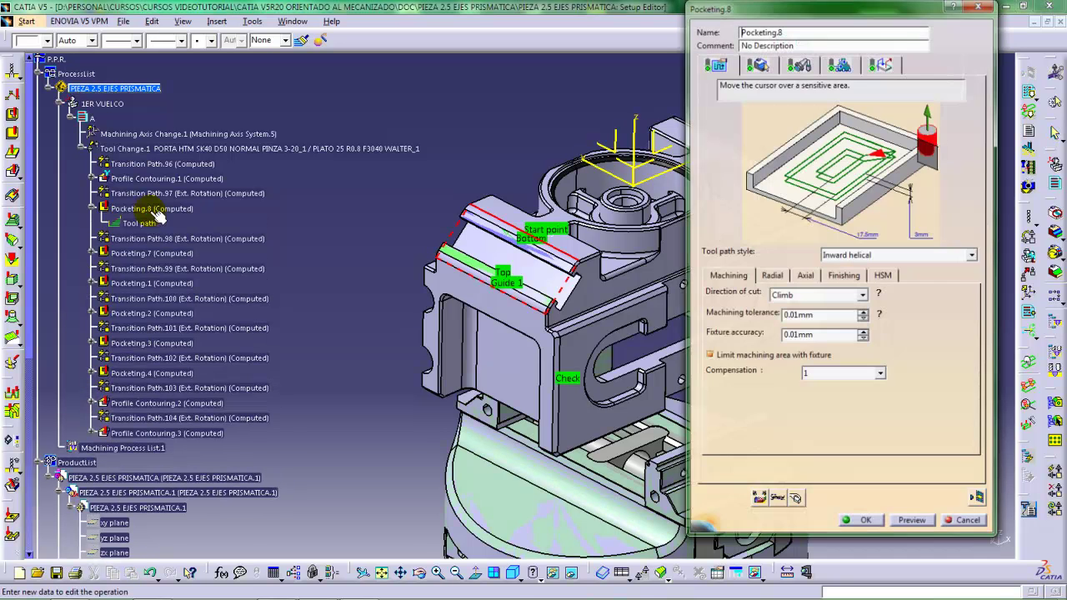
{"action": "left_click", "coordinate": [885, 62]}
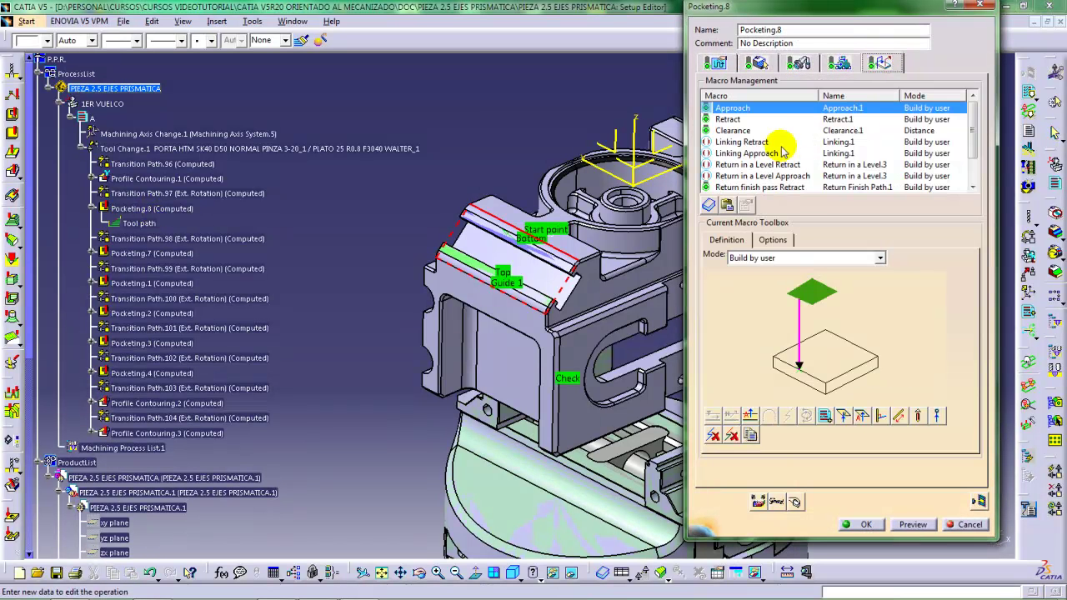
{"action": "left_click", "coordinate": [761, 187]}
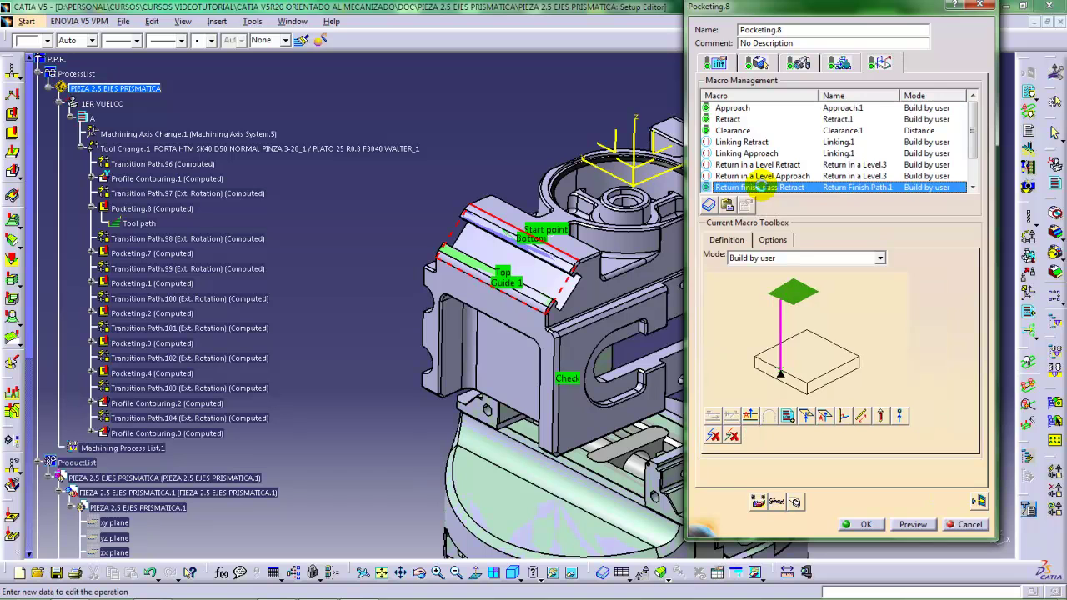
{"action": "right_click", "coordinate": [795, 291]}
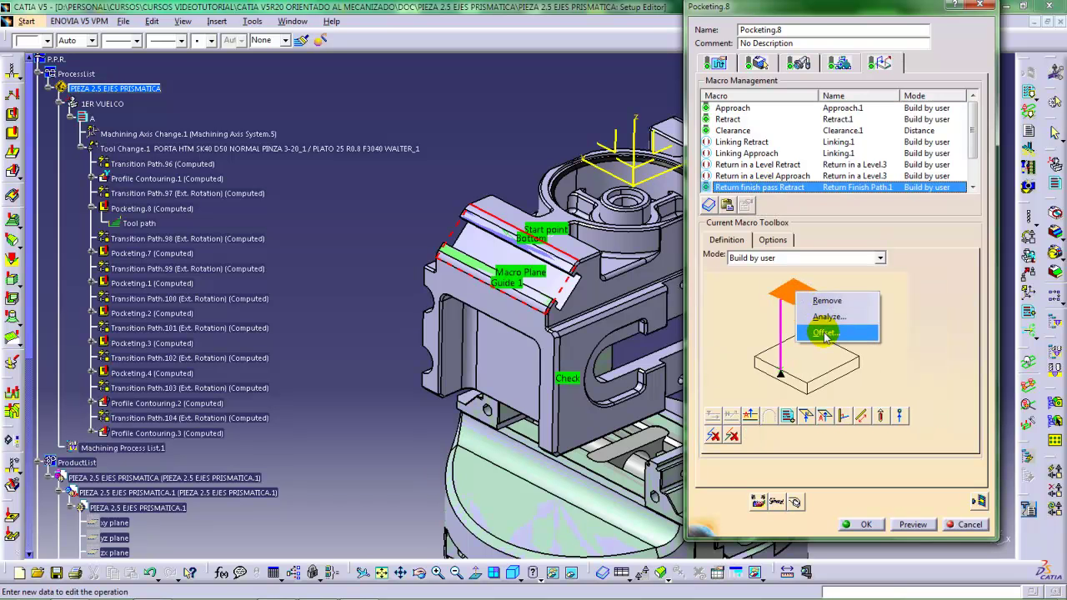
{"action": "left_click", "coordinate": [824, 333]}
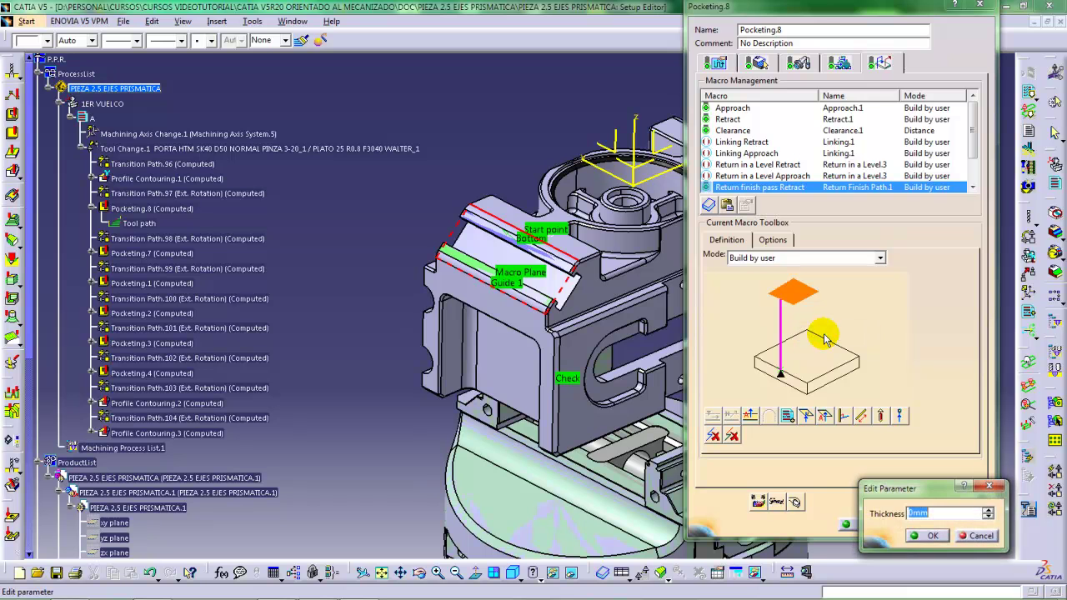
{"action": "type", "text": "10"}
{"action": "key", "text": "Return"}
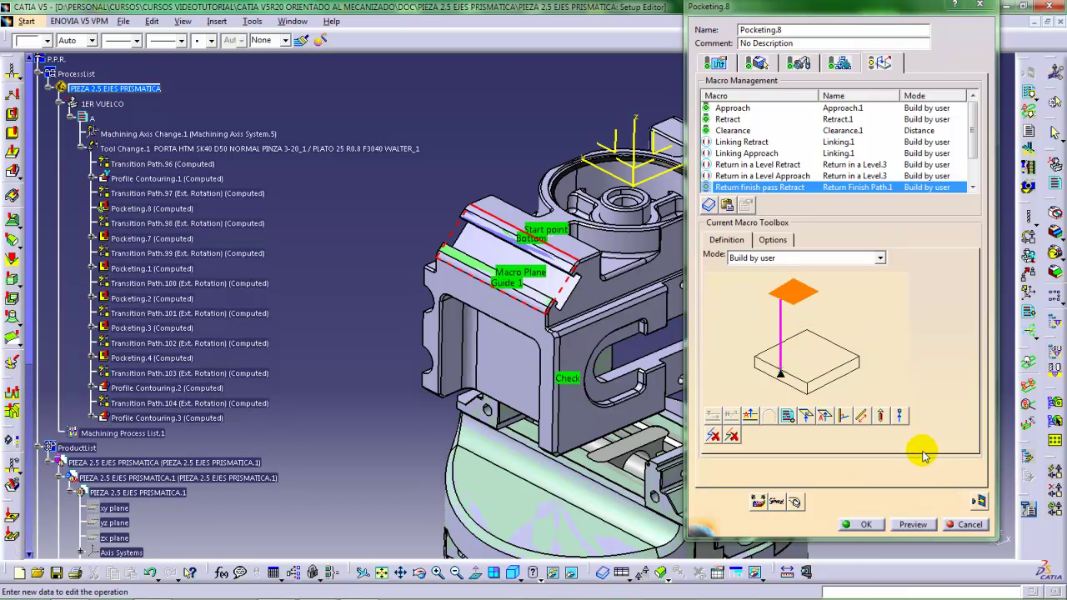
Recompute and replay Pocketing.8, check its path and Transition Path.98, and accept the operation
{"action": "left_click", "coordinate": [979, 501]}
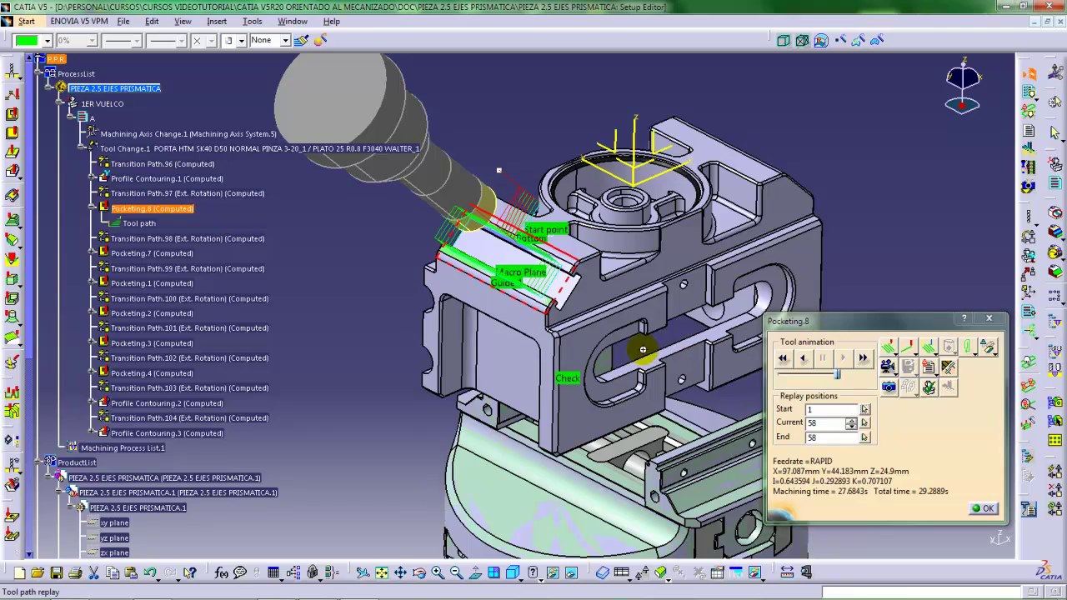
{"action": "middle_click_drag", "start_coordinate": [639, 345], "coordinate": [594, 380]}
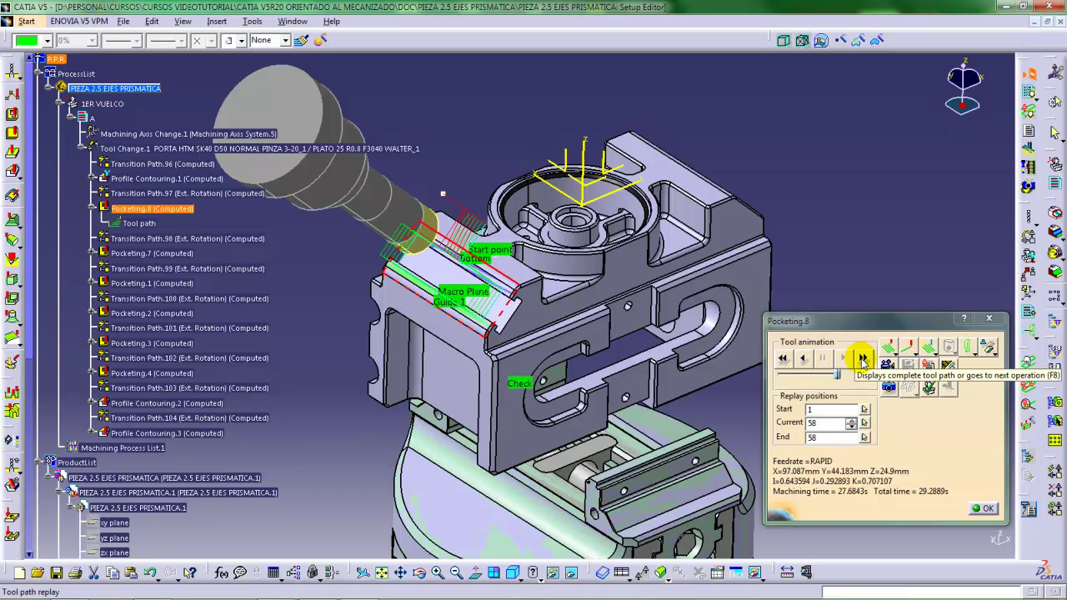
{"action": "left_click", "coordinate": [862, 360]}
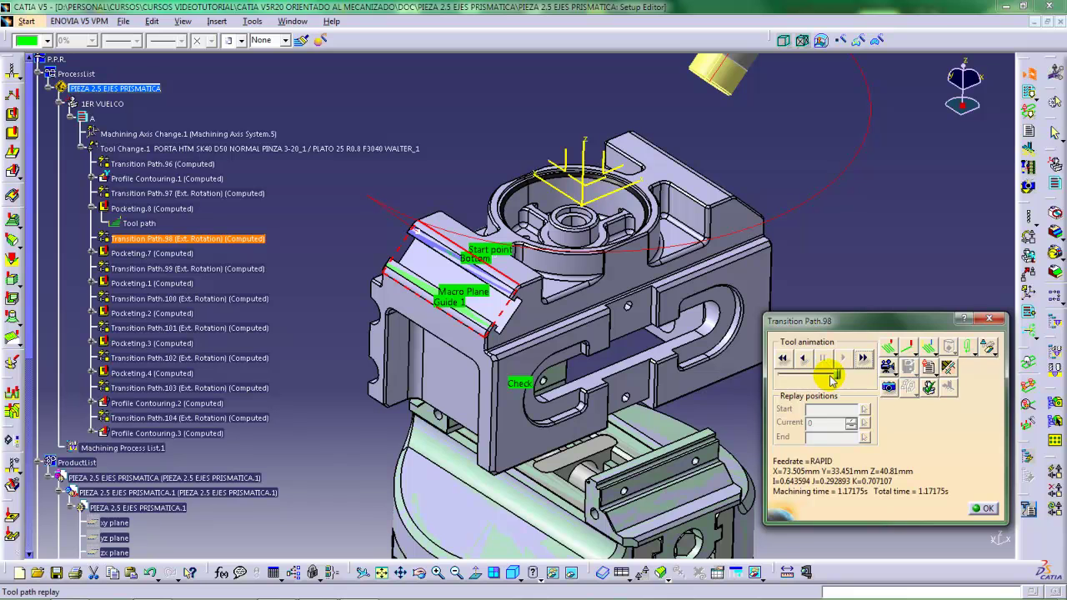
{"action": "left_click", "coordinate": [984, 509]}
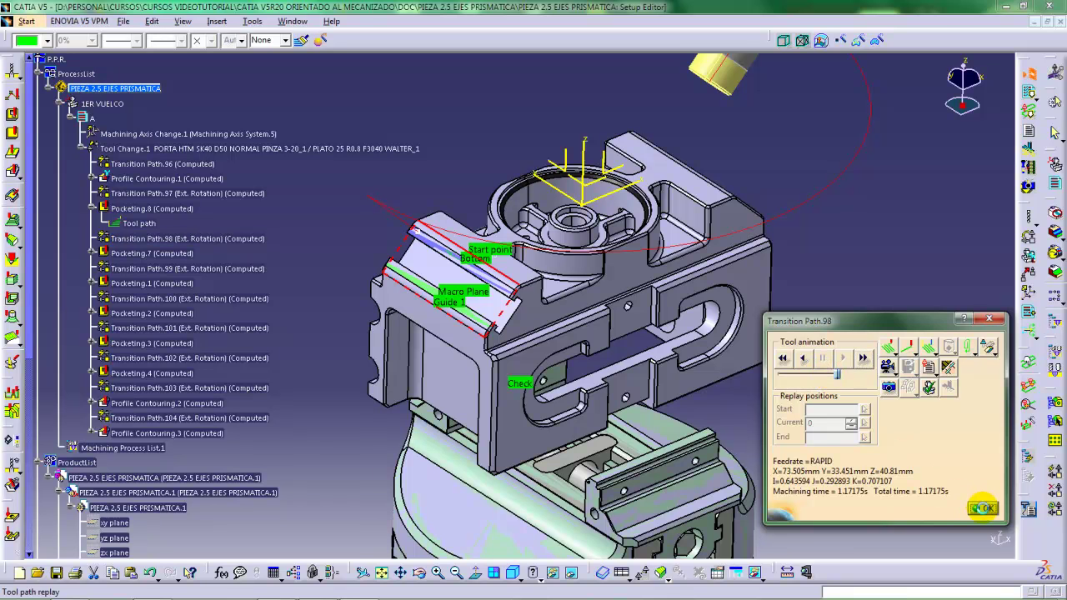
{"action": "left_click", "coordinate": [862, 523]}
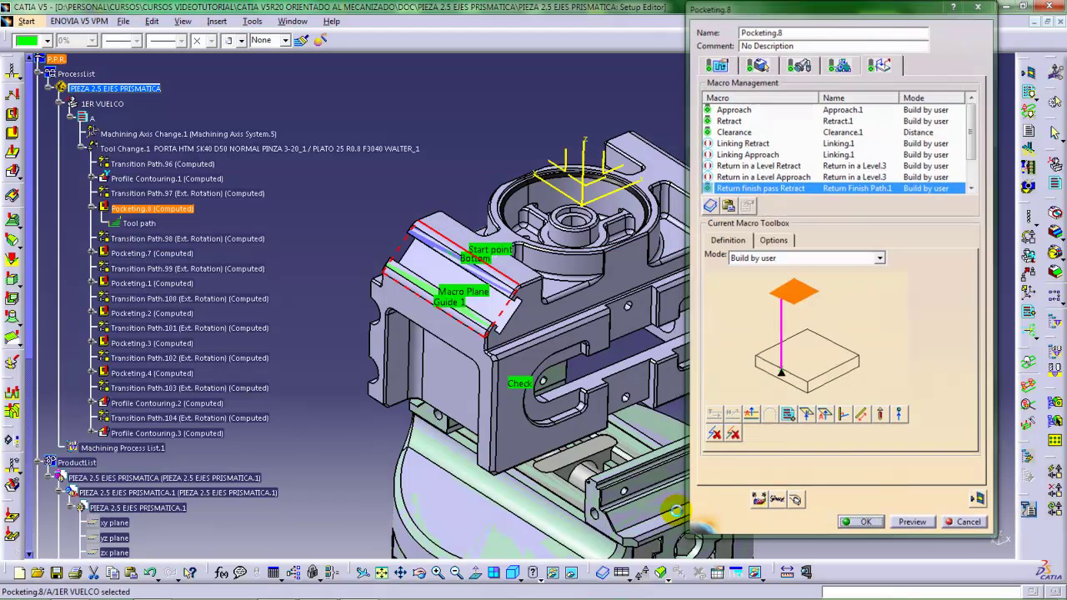
Rerun the video material removal simulation of program A through Profile Contouring.3 with the updated Pocketing.8
{"action": "left_click", "coordinate": [191, 433]}
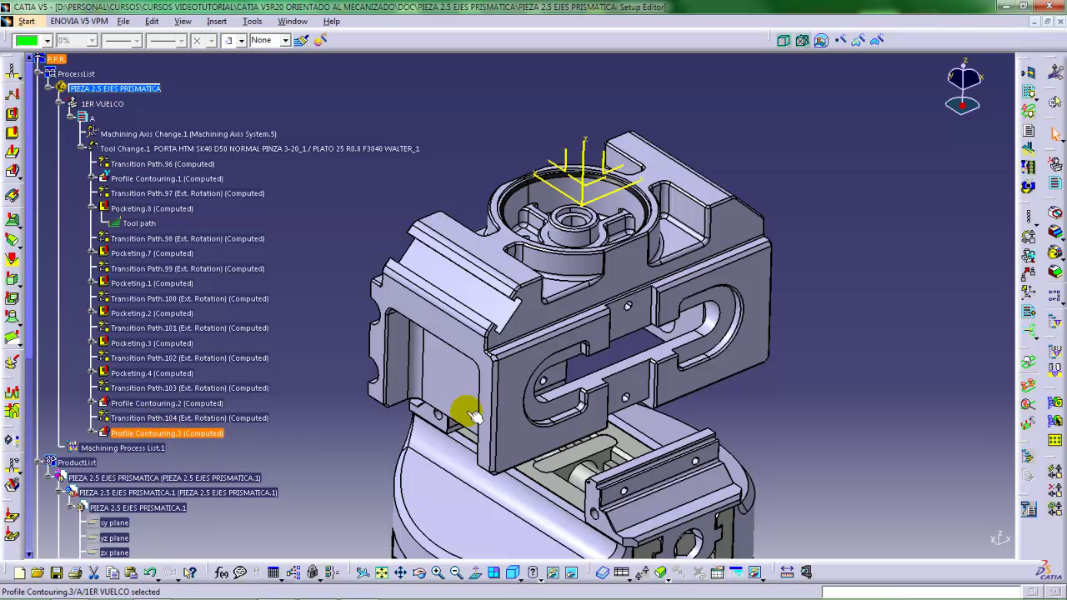
{"action": "left_click", "coordinate": [1027, 75]}
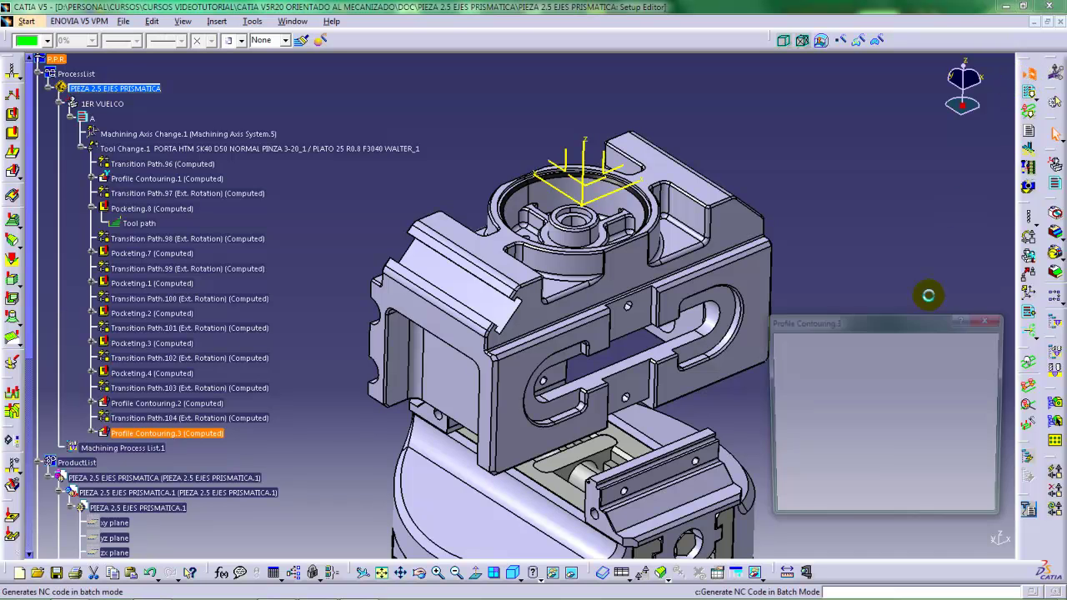
{"action": "left_click", "coordinate": [888, 367]}
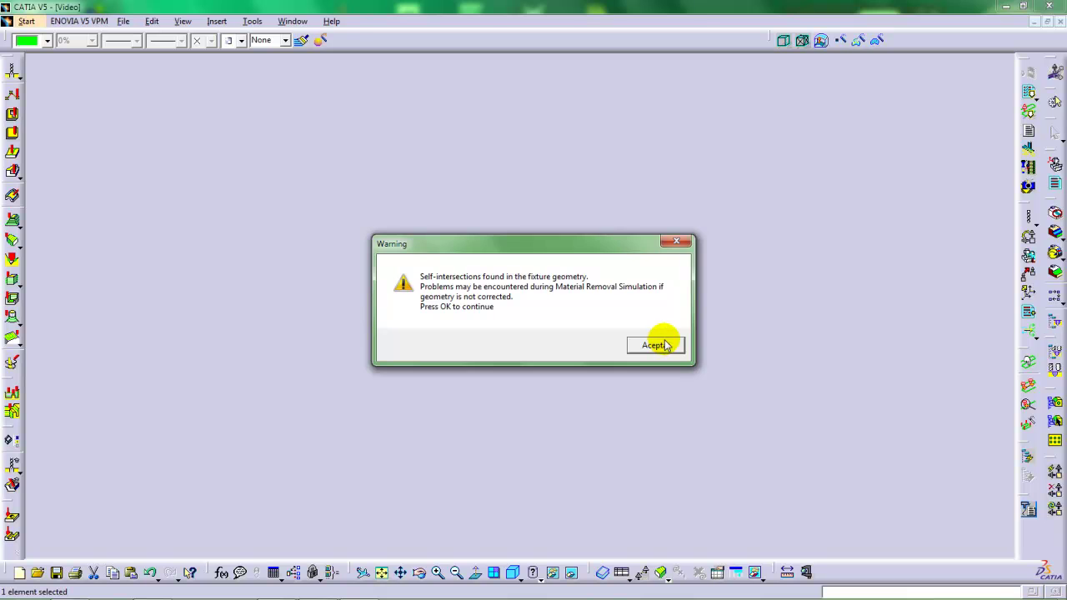
{"action": "left_click", "coordinate": [655, 345]}
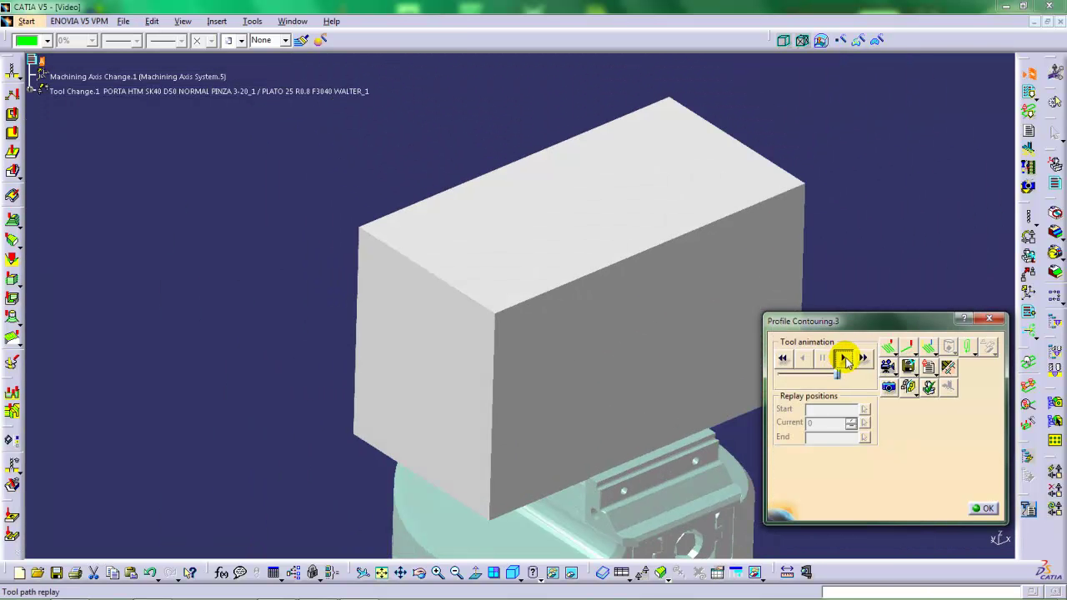
{"action": "left_click", "coordinate": [845, 359]}
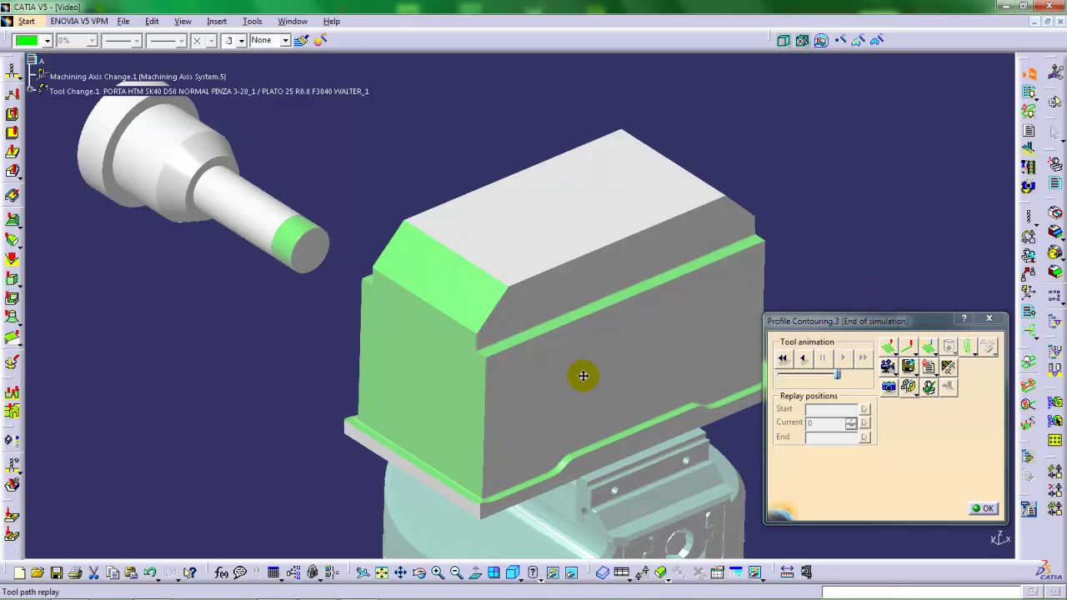
Examine the simulated stock's inclined and side faces from several angles and close the simulation
{"action": "mouse_move", "coordinate": [583, 375]}
{"action": "middle_mouse_down"}
{"action": "mouse_move", "coordinate": [571, 380]}
{"action": "mouse_move", "coordinate": [591, 386]}
{"action": "mouse_move", "coordinate": [539, 340]}
{"action": "mouse_move", "coordinate": [528, 395]}
{"action": "mouse_move", "coordinate": [578, 397]}
{"action": "mouse_move", "coordinate": [589, 378]}
{"action": "mouse_move", "coordinate": [633, 409]}
{"action": "mouse_move", "coordinate": [586, 420]}
{"action": "mouse_move", "coordinate": [576, 383]}
{"action": "mouse_move", "coordinate": [602, 405]}
{"action": "mouse_move", "coordinate": [576, 402]}
{"action": "mouse_move", "coordinate": [587, 385]}
{"action": "mouse_move", "coordinate": [575, 404]}
{"action": "mouse_move", "coordinate": [581, 393]}
{"action": "mouse_move", "coordinate": [315, 400]}
{"action": "mouse_move", "coordinate": [393, 380]}
{"action": "mouse_move", "coordinate": [538, 381]}
{"action": "mouse_move", "coordinate": [587, 356]}
{"action": "middle_mouse_up"}
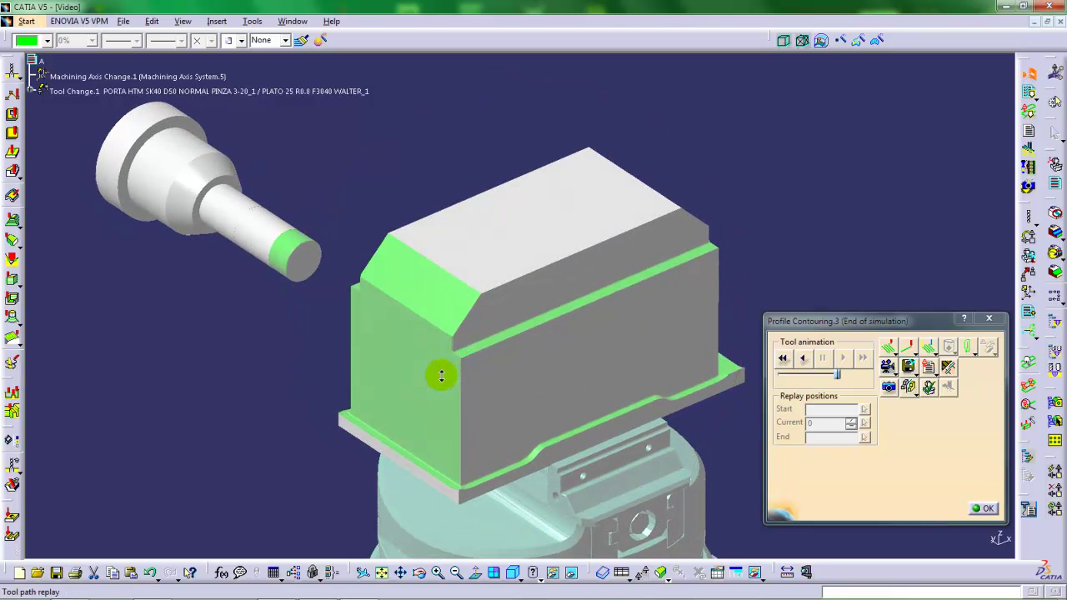
{"action": "middle_click_drag", "start_coordinate": [441, 376], "coordinate": [438, 382]}
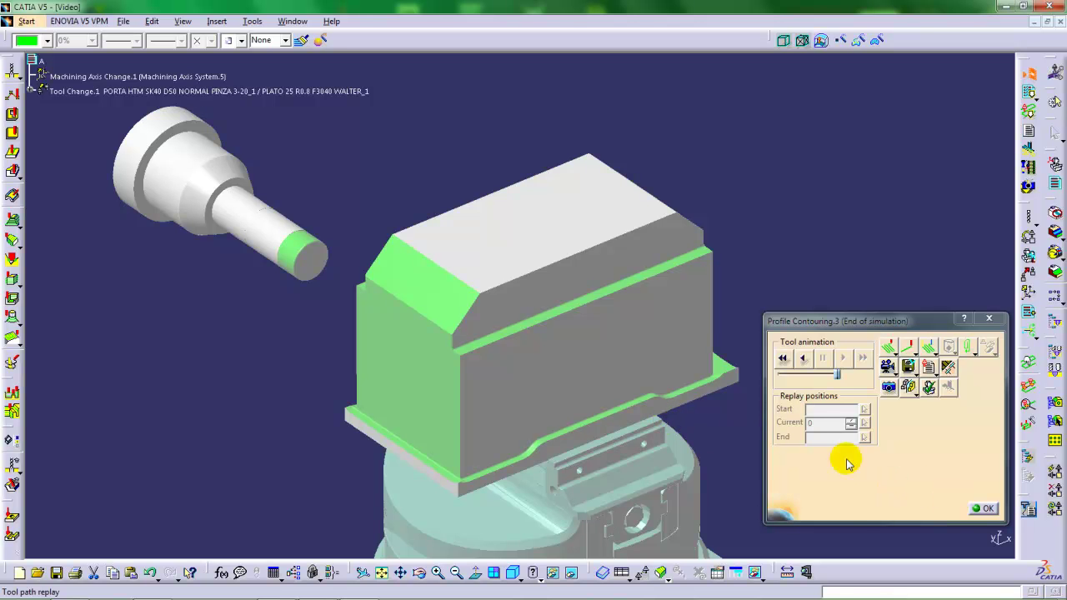
{"action": "middle_click_drag", "start_coordinate": [647, 398], "coordinate": [639, 314]}
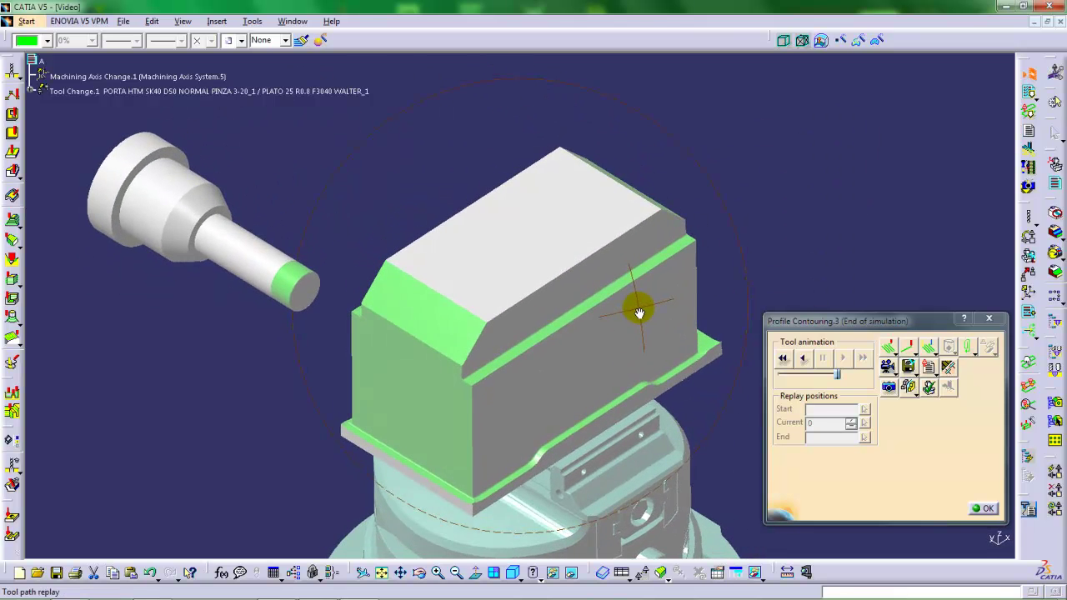
{"action": "middle_click_drag", "start_coordinate": [556, 393], "coordinate": [542, 369]}
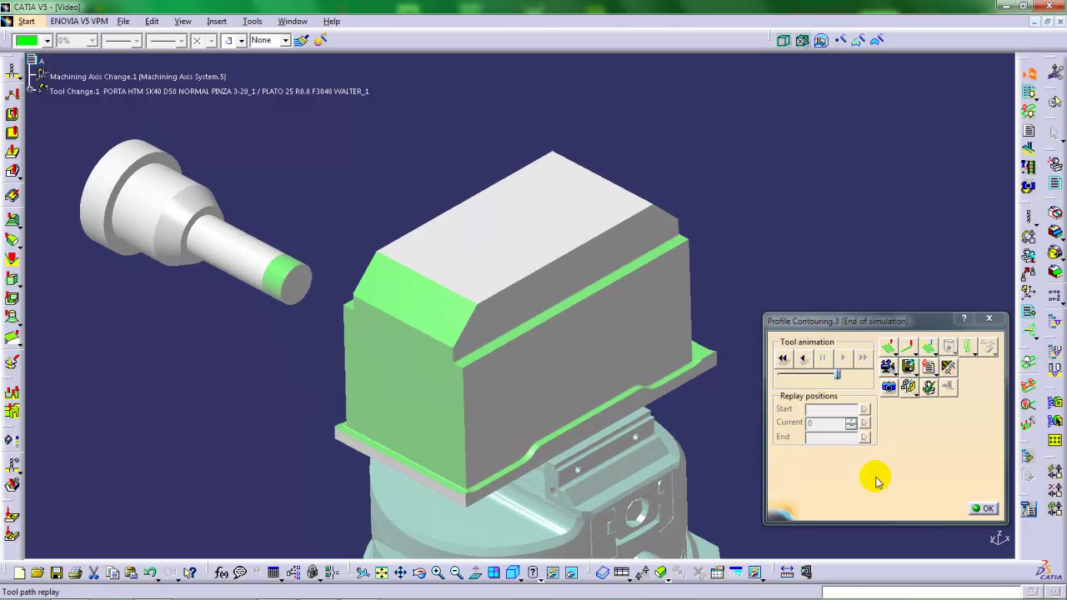
{"action": "left_click", "coordinate": [983, 508]}
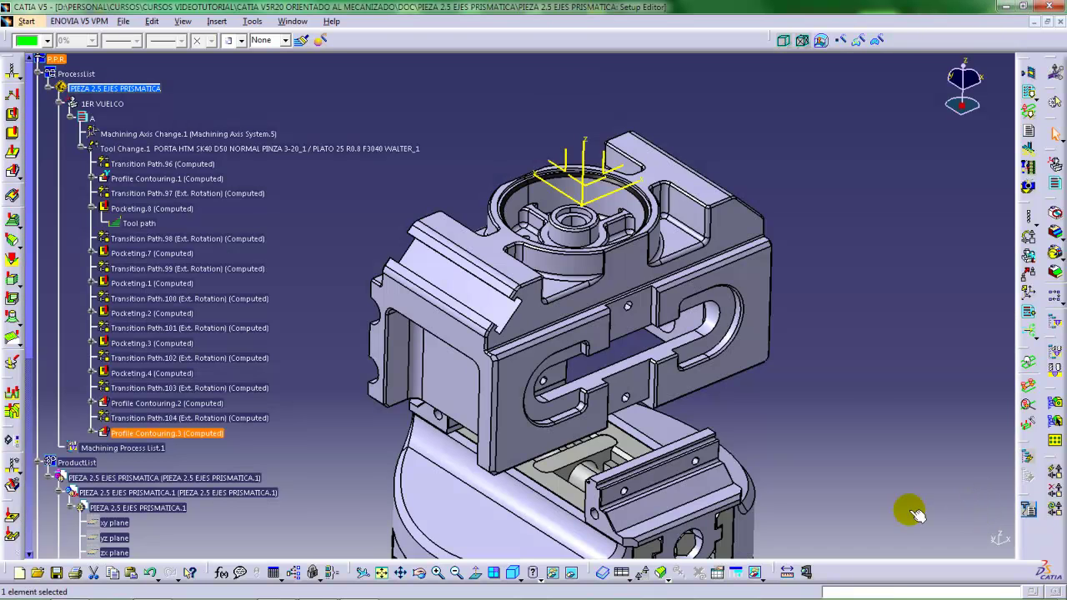
Save all modified documents of the machining process and confirm the save
{"action": "left_click", "coordinate": [123, 21]}
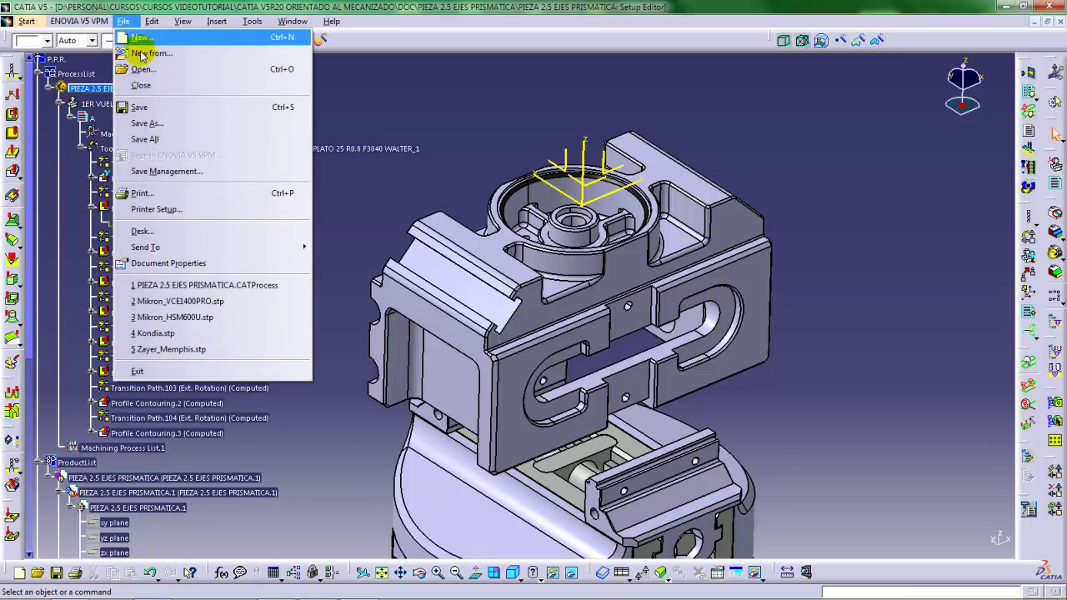
{"action": "left_click", "coordinate": [144, 138]}
{"action": "left_click", "coordinate": [519, 335]}
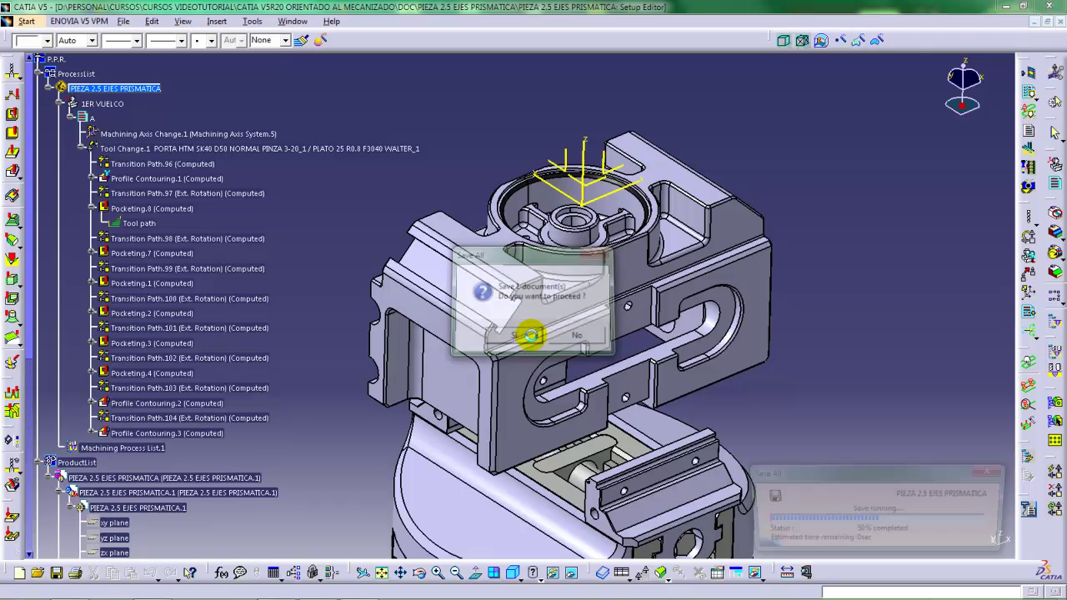